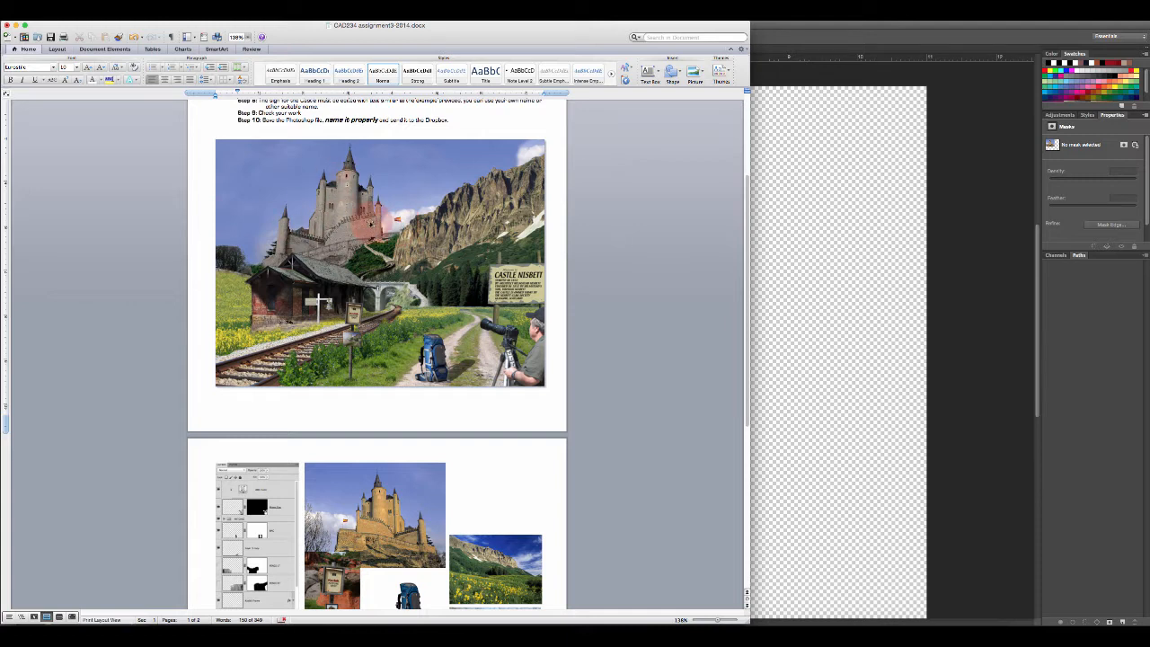
- Switch to Photoshop and rename the masked Background copy layer as Castle
left_click(778, 255)
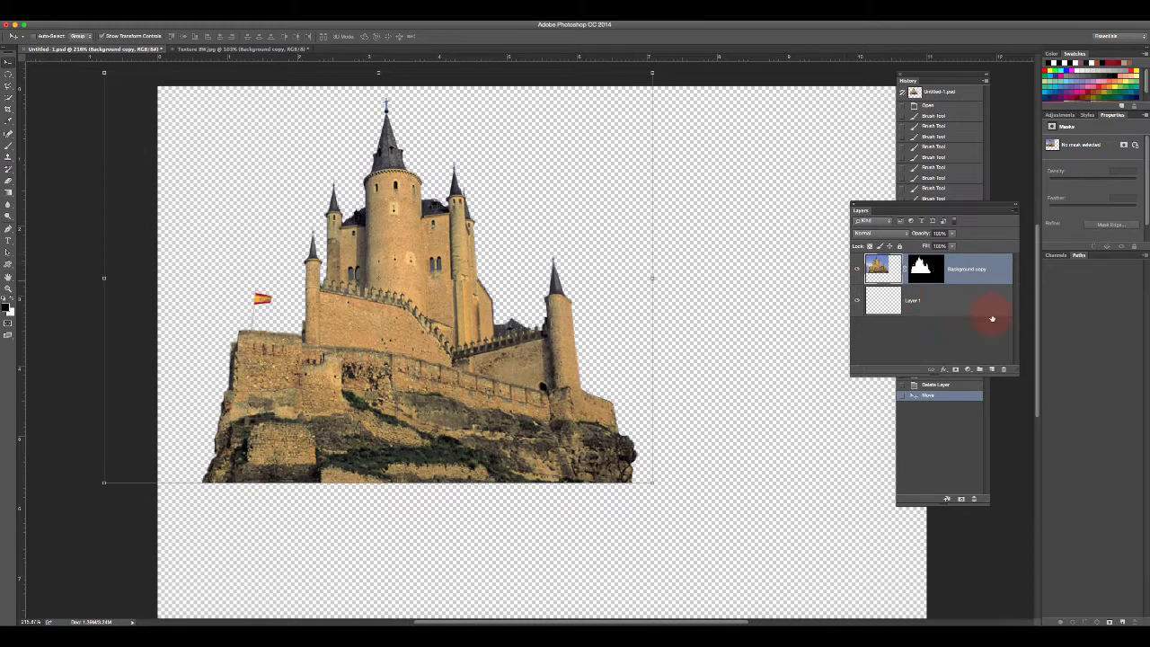
double_click(969, 270)
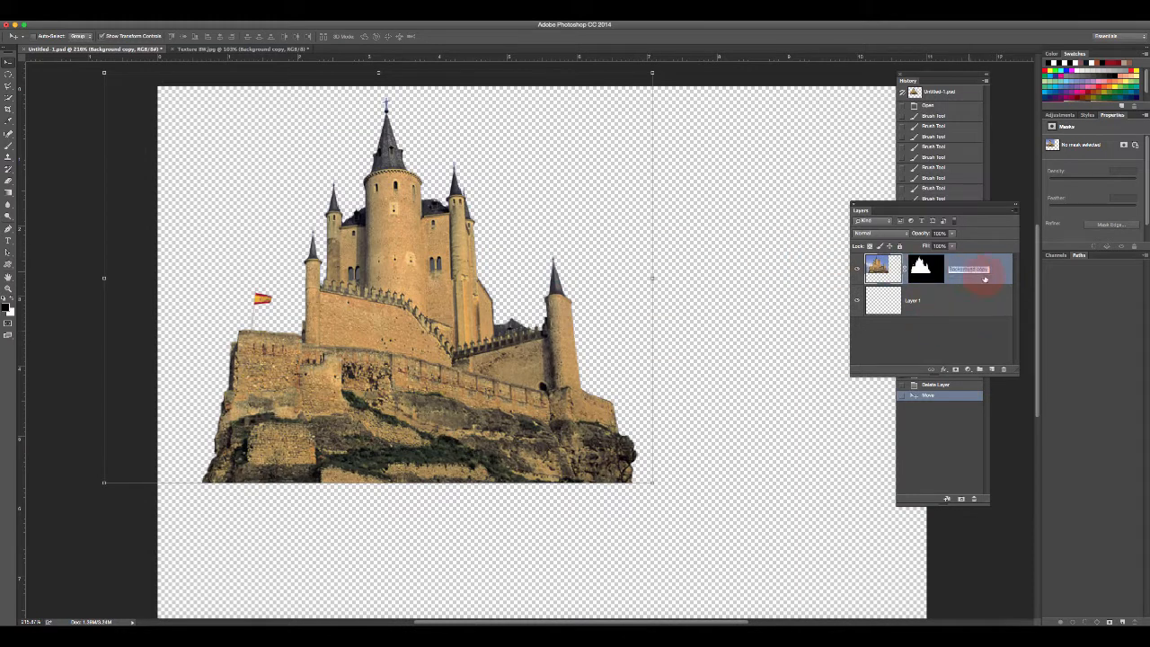
type("Castle")
key("Return")
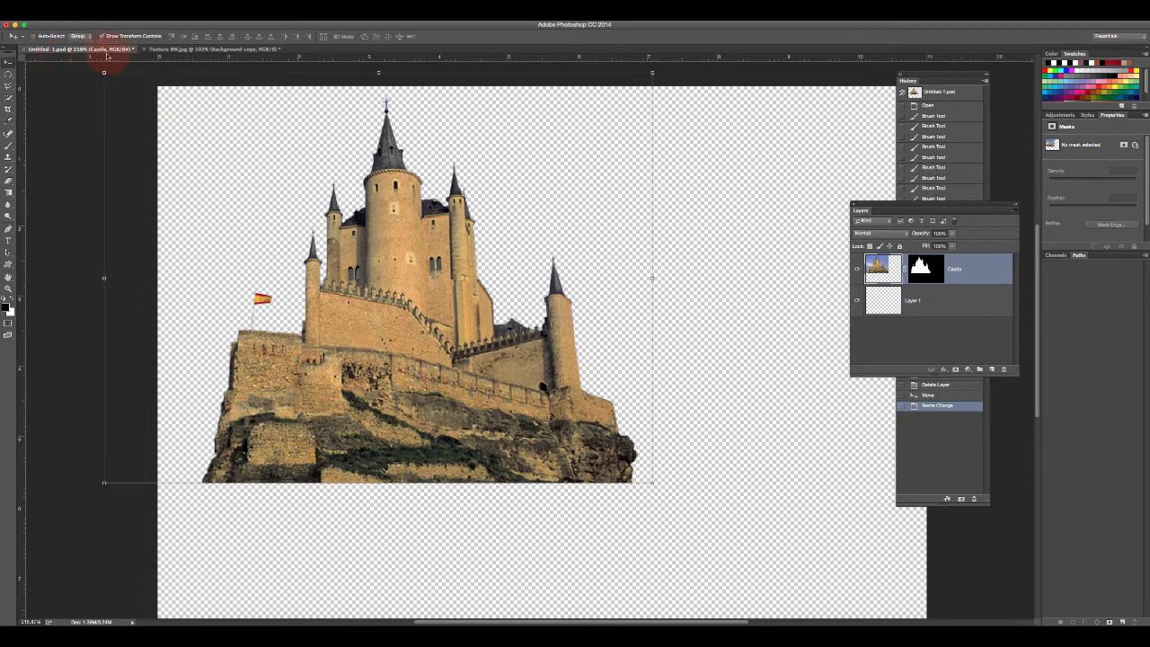
- Close the Texture BW.jpg document without saving its changes
left_click(180, 49)
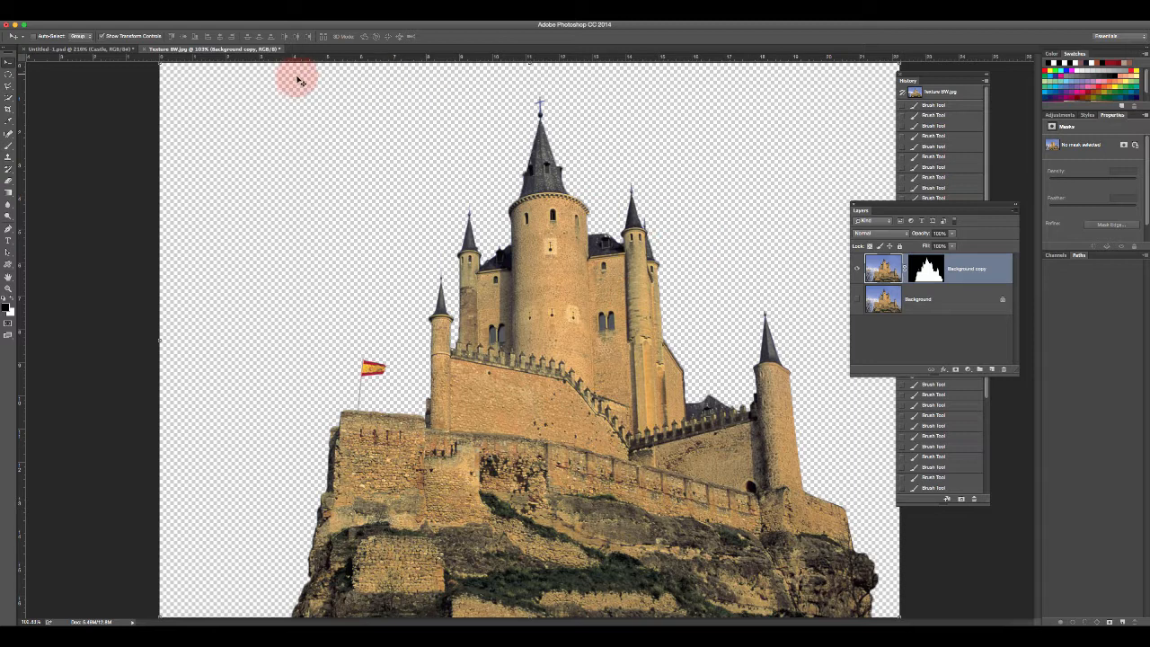
left_click(144, 50)
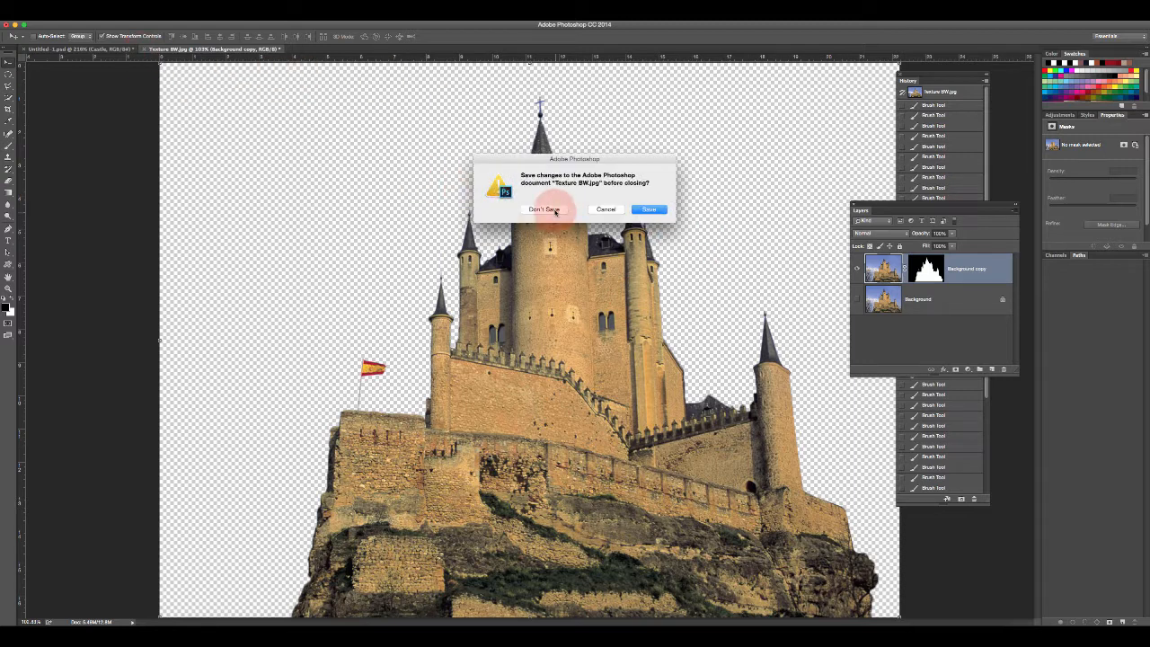
left_click(555, 210)
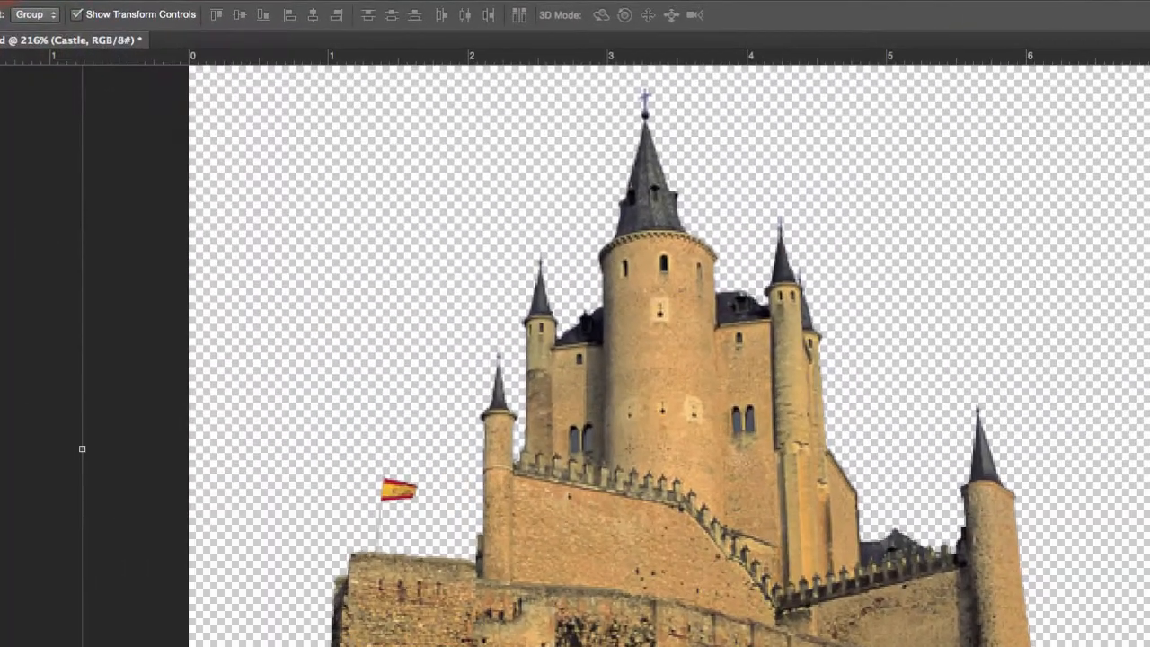
- Save the castle document in the Pictures folder as cad234_yourname_ASGN3.psd in Photoshop format, keeping layers and maximum compatibility
left_click(43, 0)
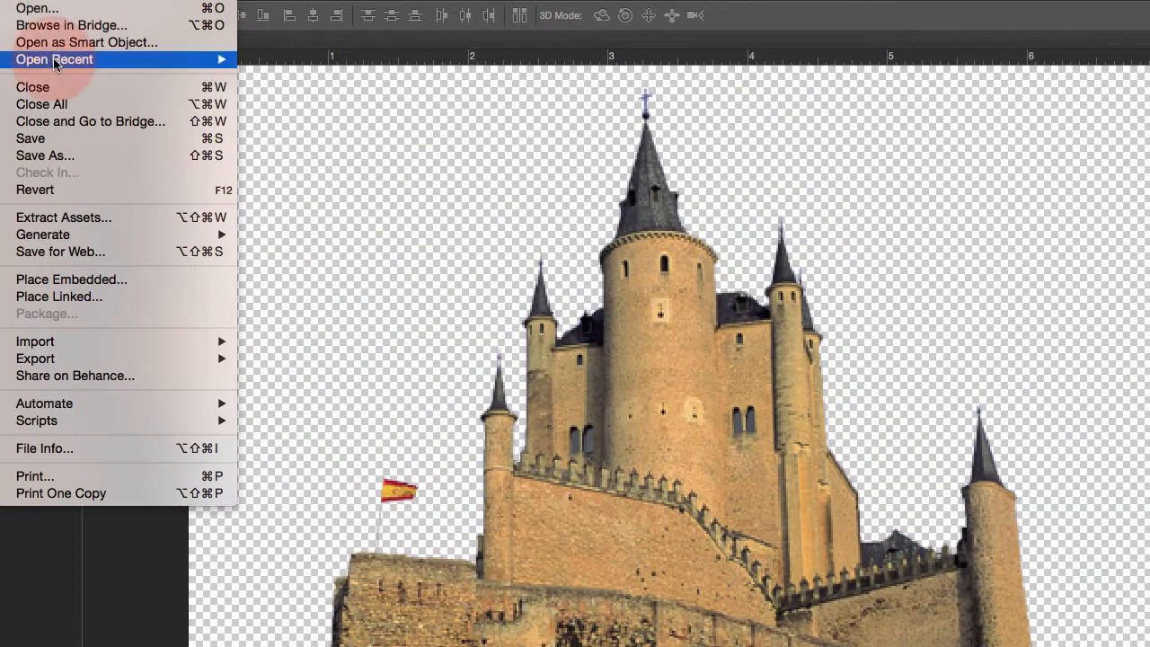
left_click(99, 157)
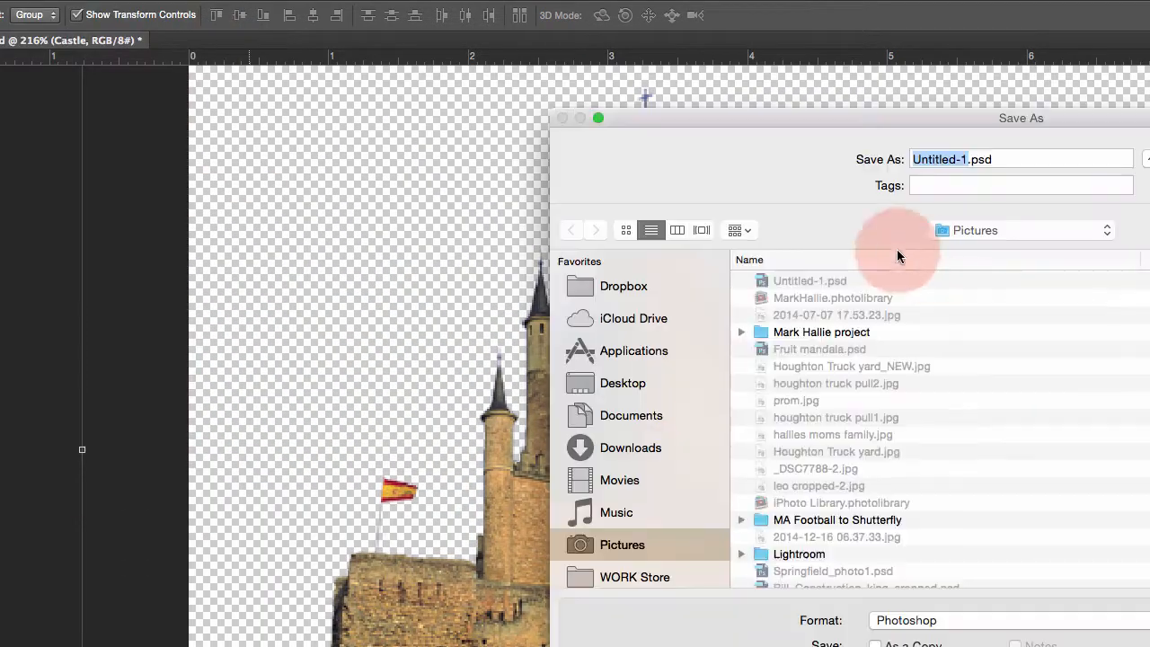
type("ca")
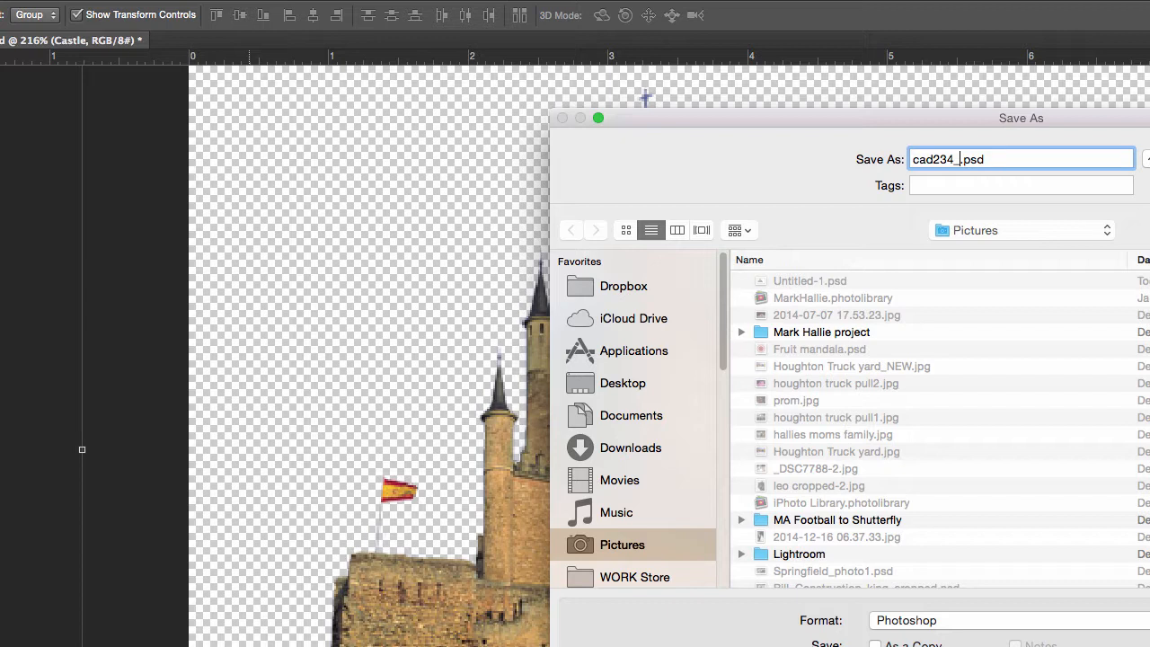
type("d234_MA")
type("ame_ASGN3")
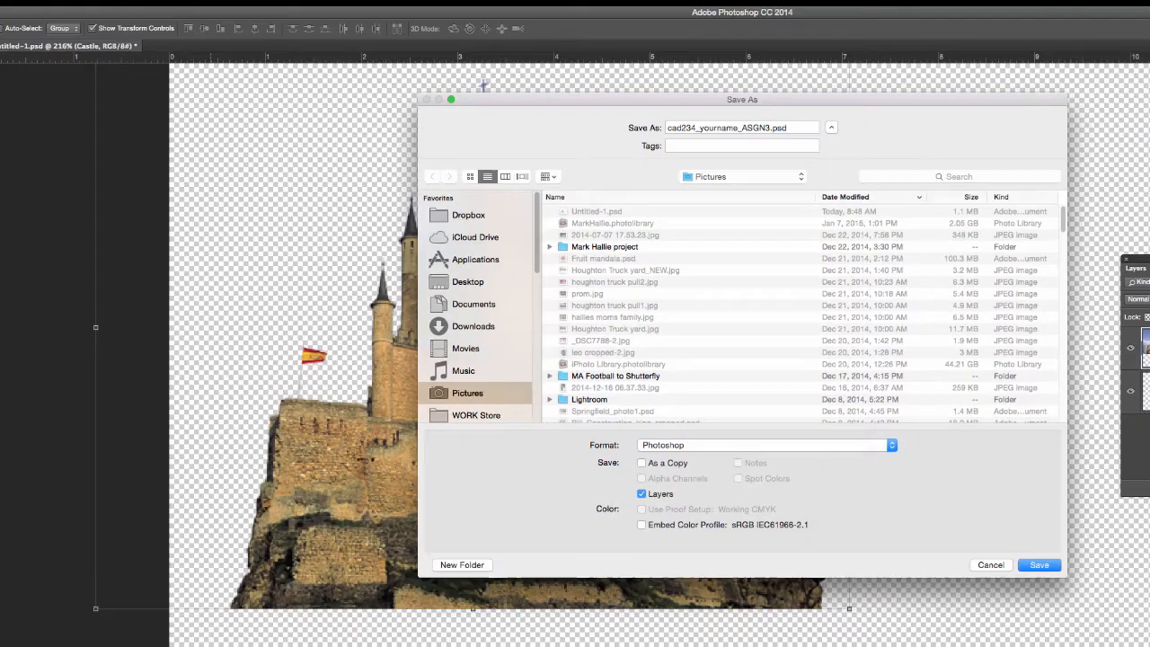
key("Return")
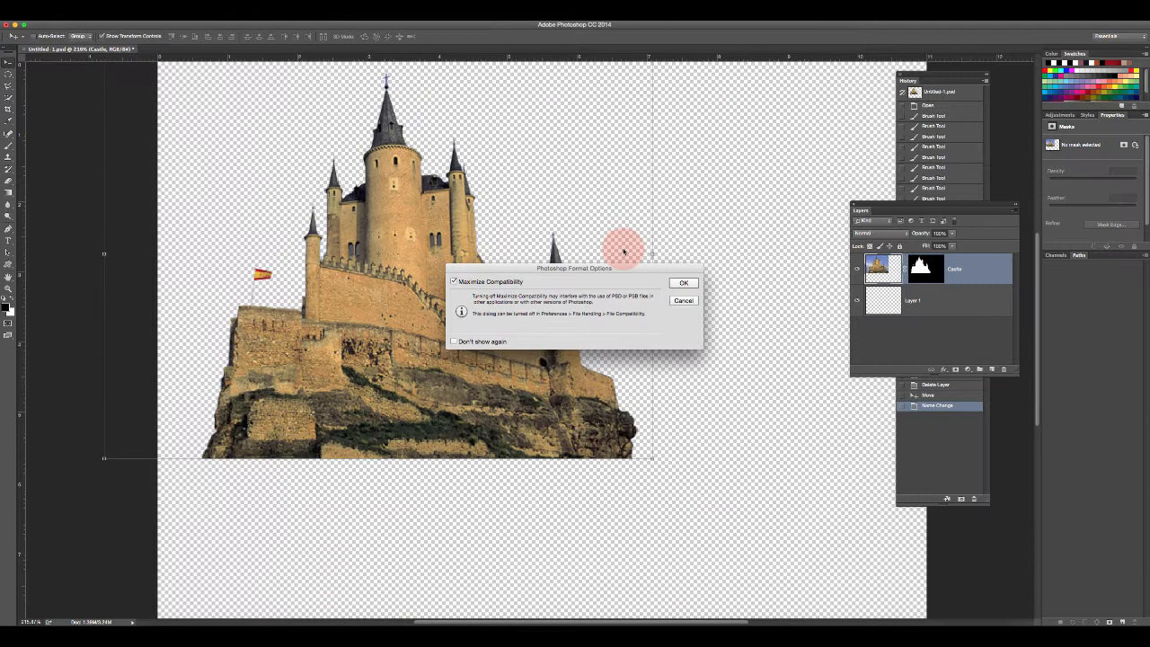
left_click(681, 284)
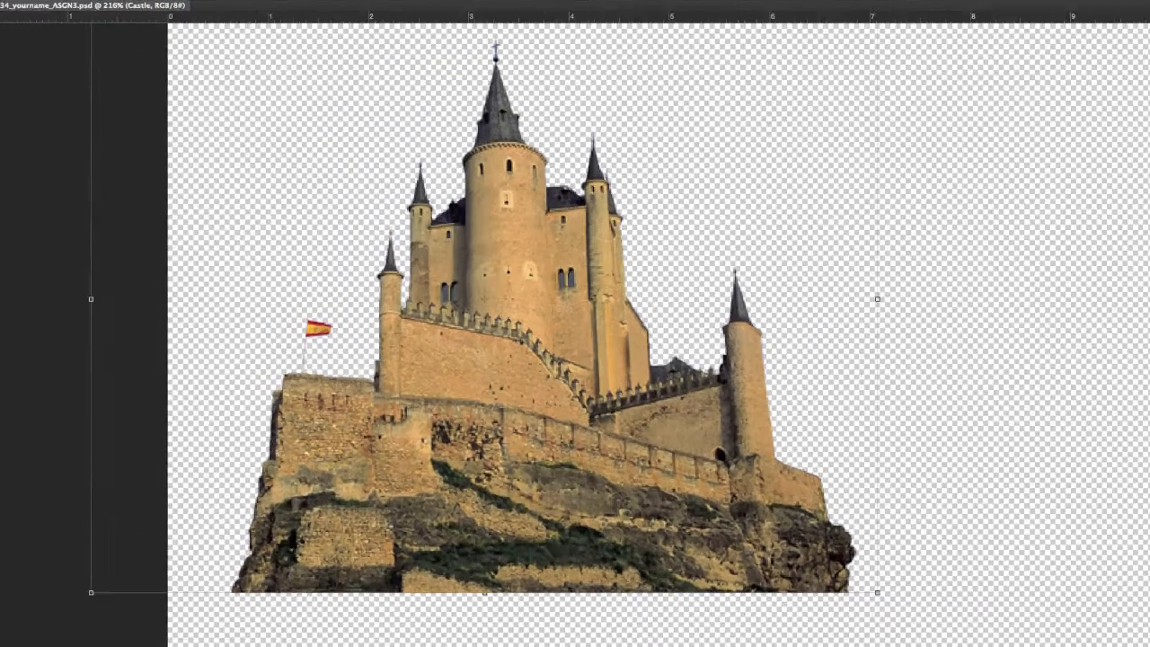
- Flip the Castle layer horizontally and move it right so the whole castle sits inside the canvas
left_click(92, 9)
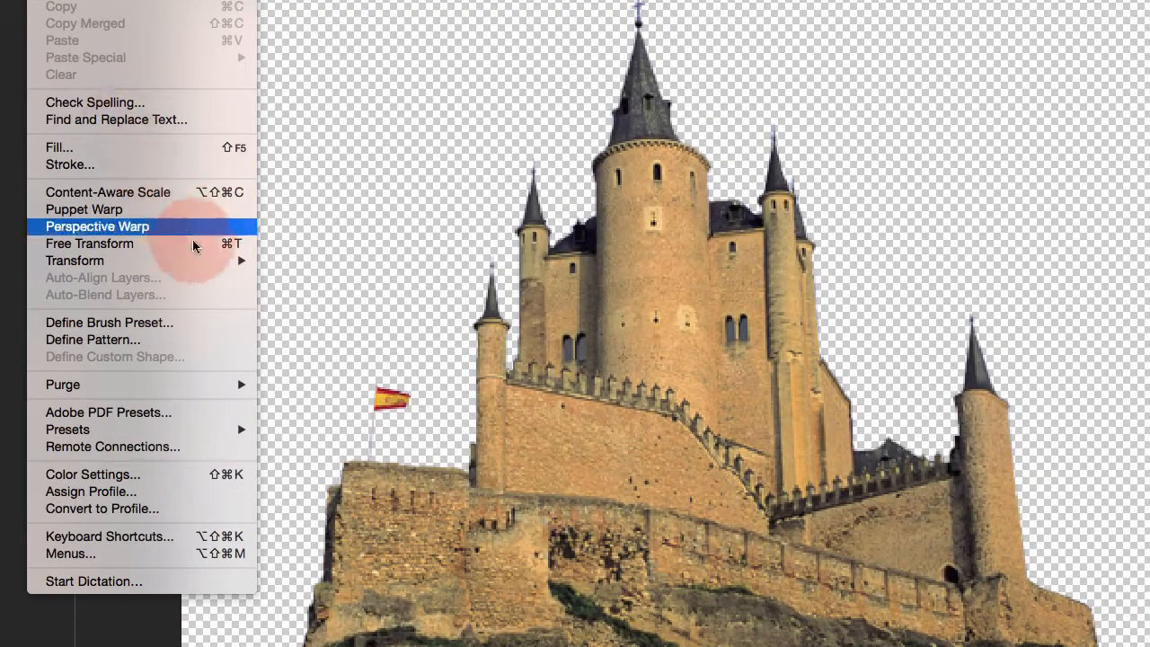
mouse_move(235, 265)
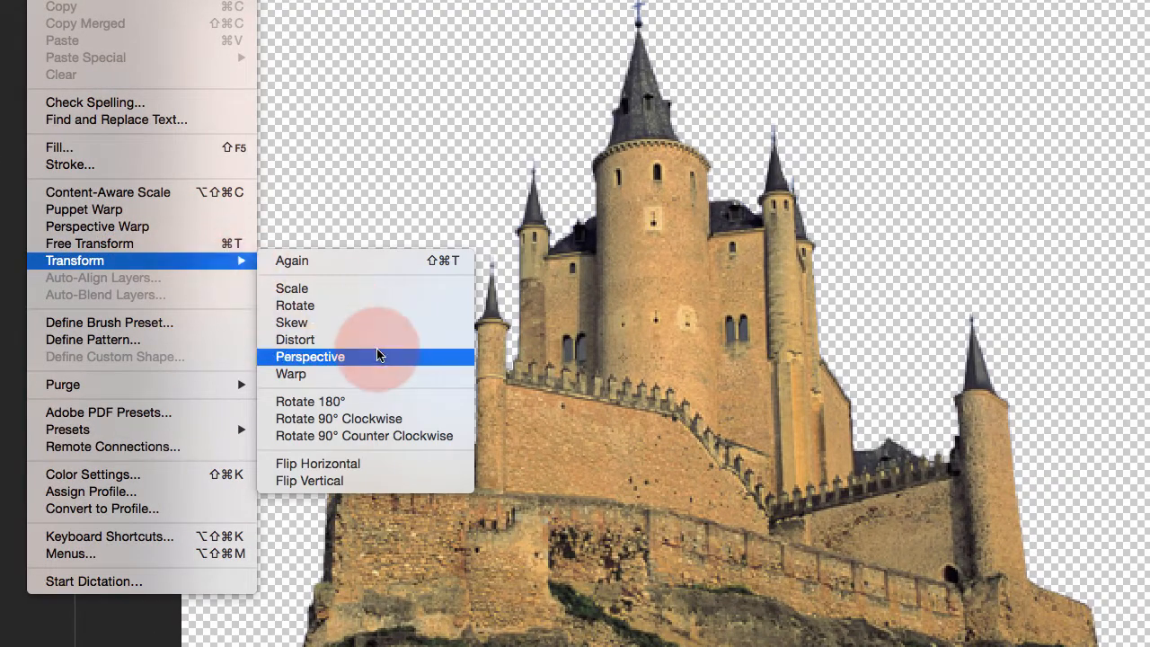
left_click(360, 463)
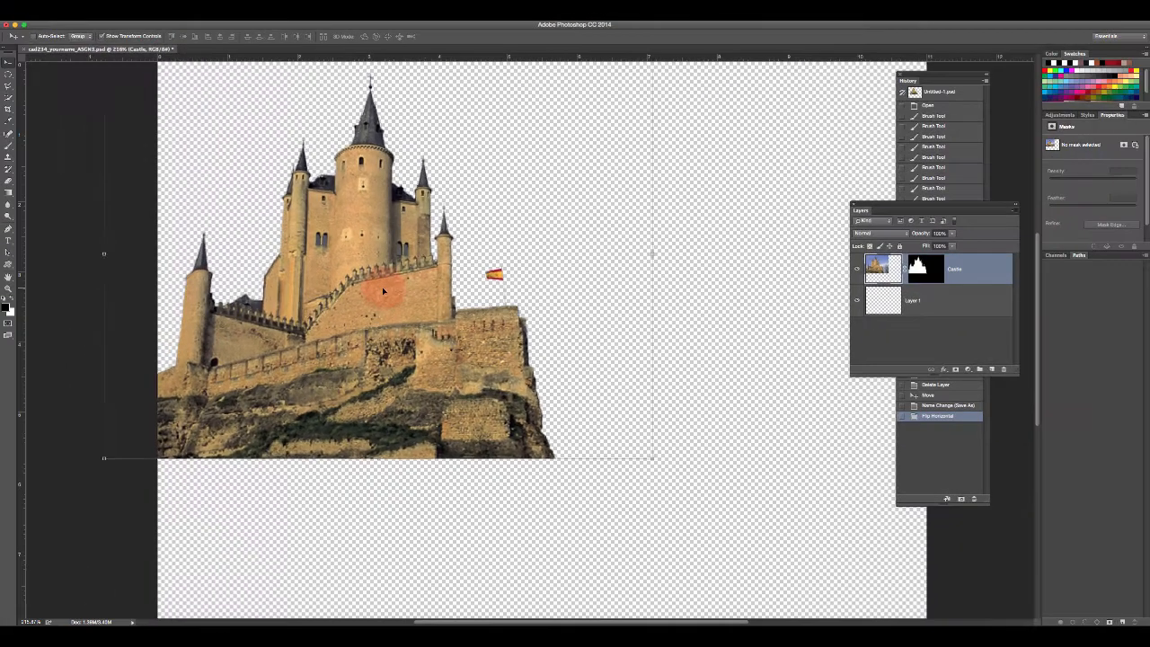
left_click_drag(383, 291, 478, 290)
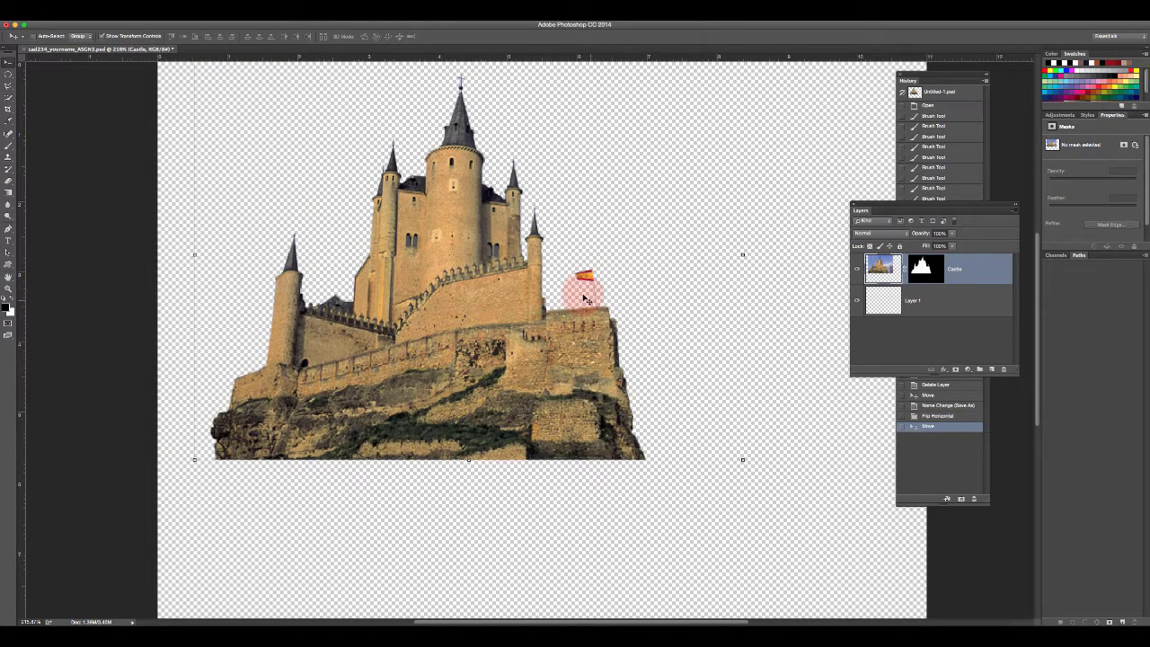
- Switch to Adobe Bridge and open Stock mountains 130.jpg from the Stock Mountains folder in Photoshop
left_click(628, 618)
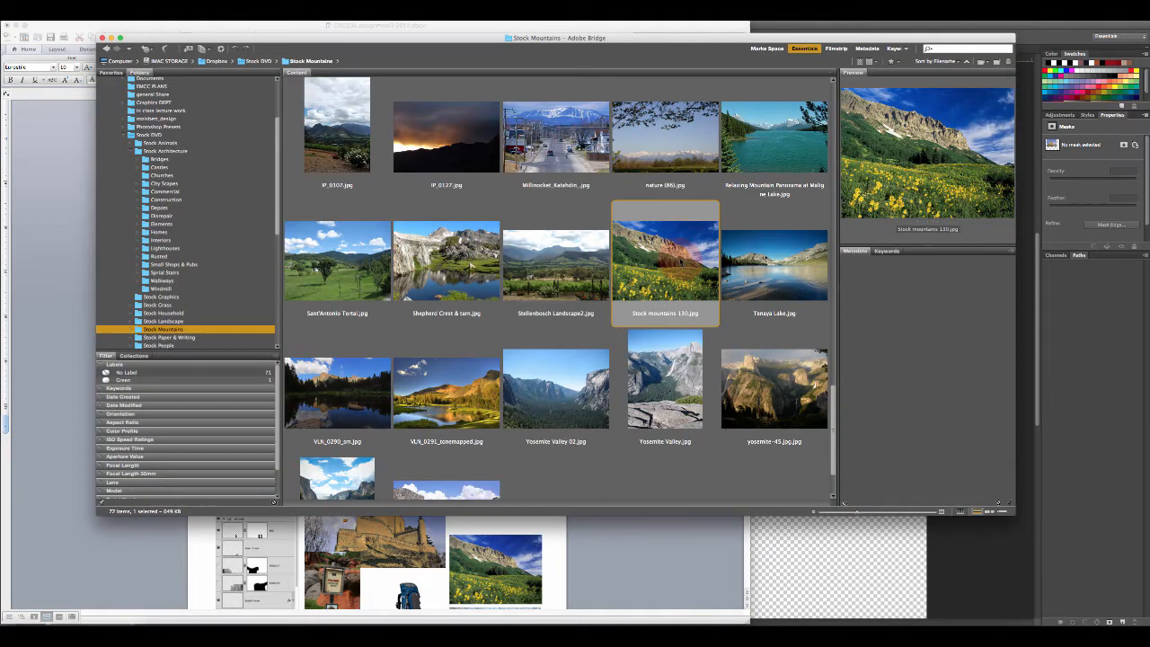
right_click(676, 256)
left_click(709, 266)
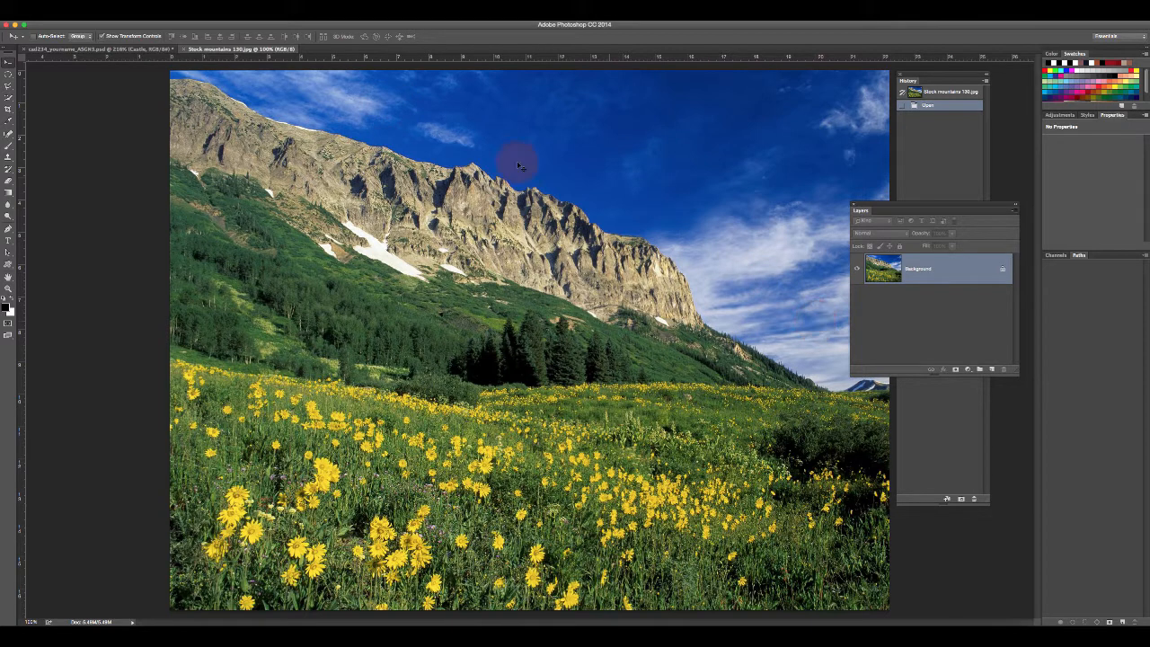
- Select the entire sky with the Quick Selection tool and duplicate the Background layer as Background copy
left_click(9, 97)
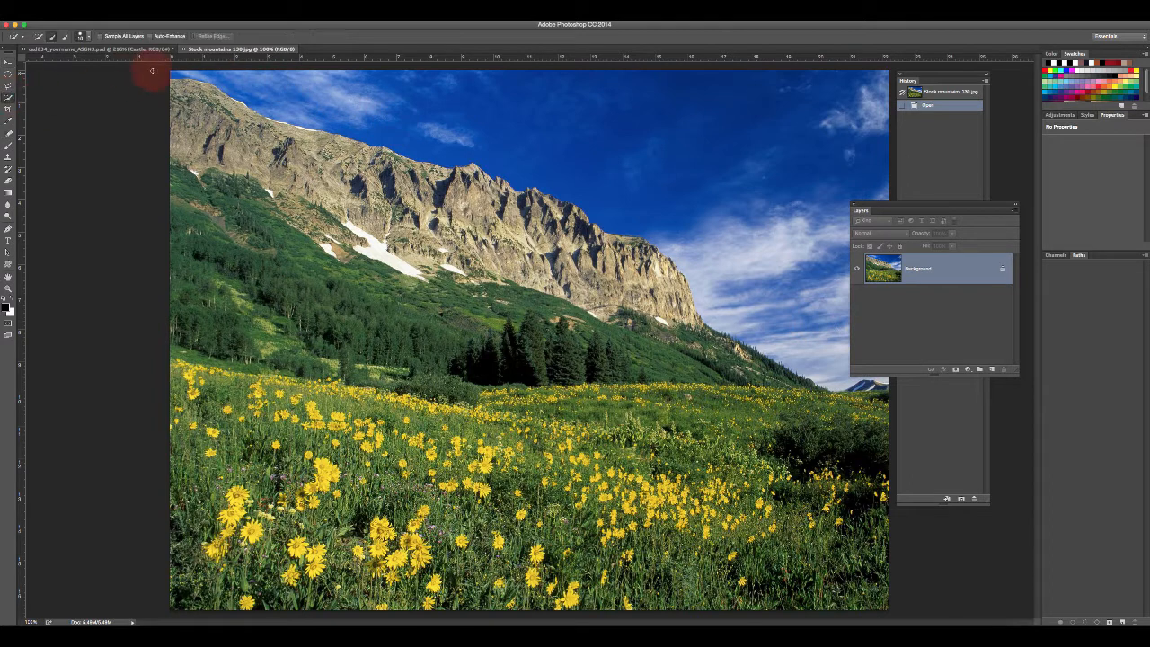
mouse_move(177, 73)
left_mouse_down()
mouse_move(692, 167)
mouse_move(719, 193)
left_mouse_up()
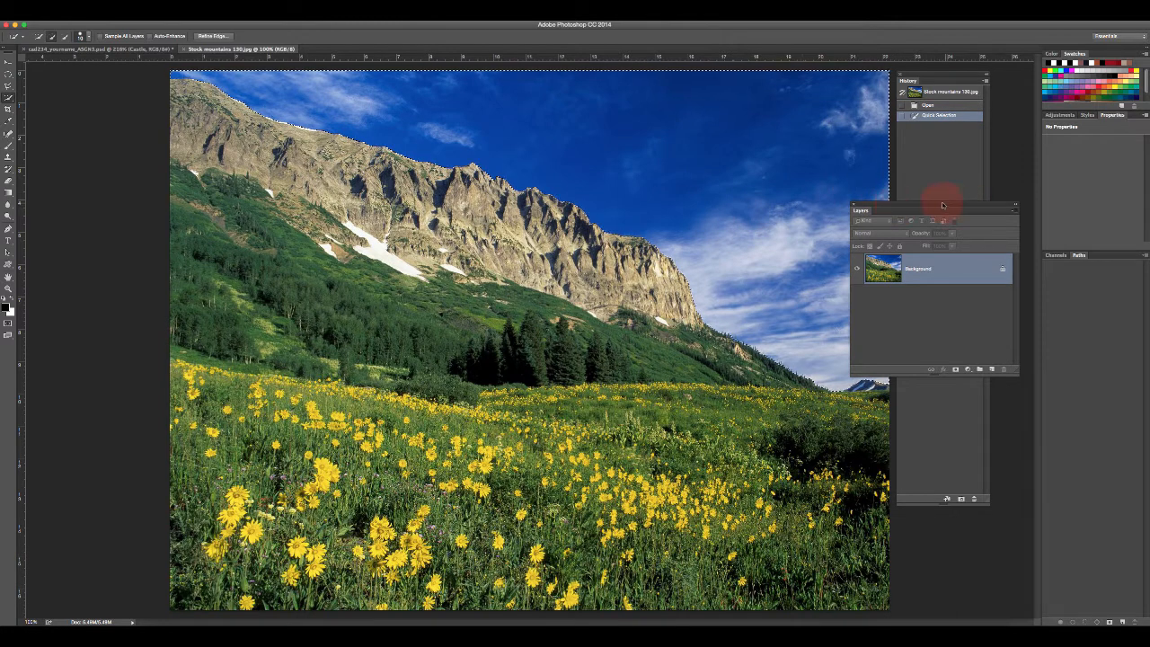
right_click(918, 273)
left_click(950, 281)
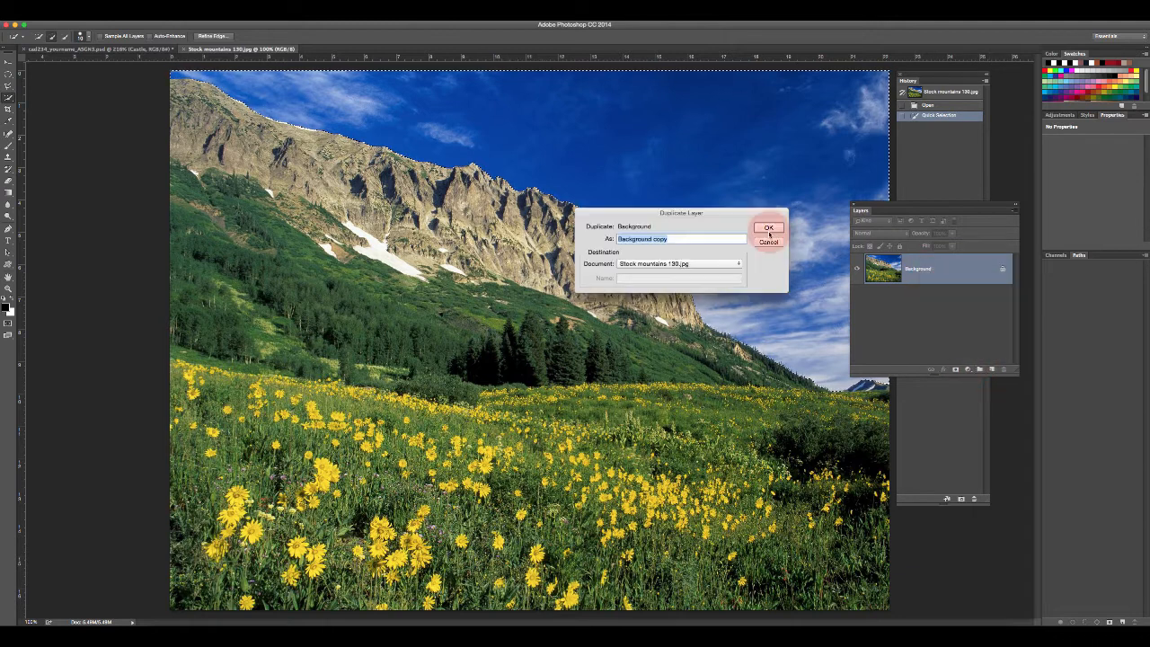
left_click(768, 228)
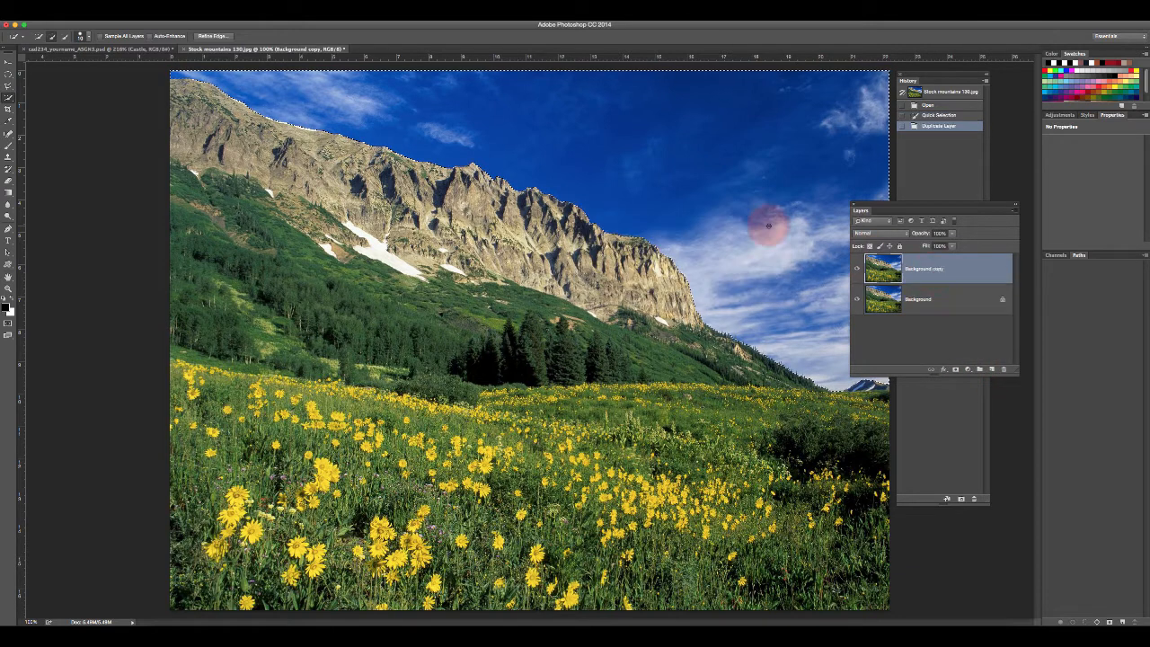
- Mask the Background copy layer from the sky selection, inverting the mask to keep the mountains, with the original Background layer hidden
left_click(955, 369)
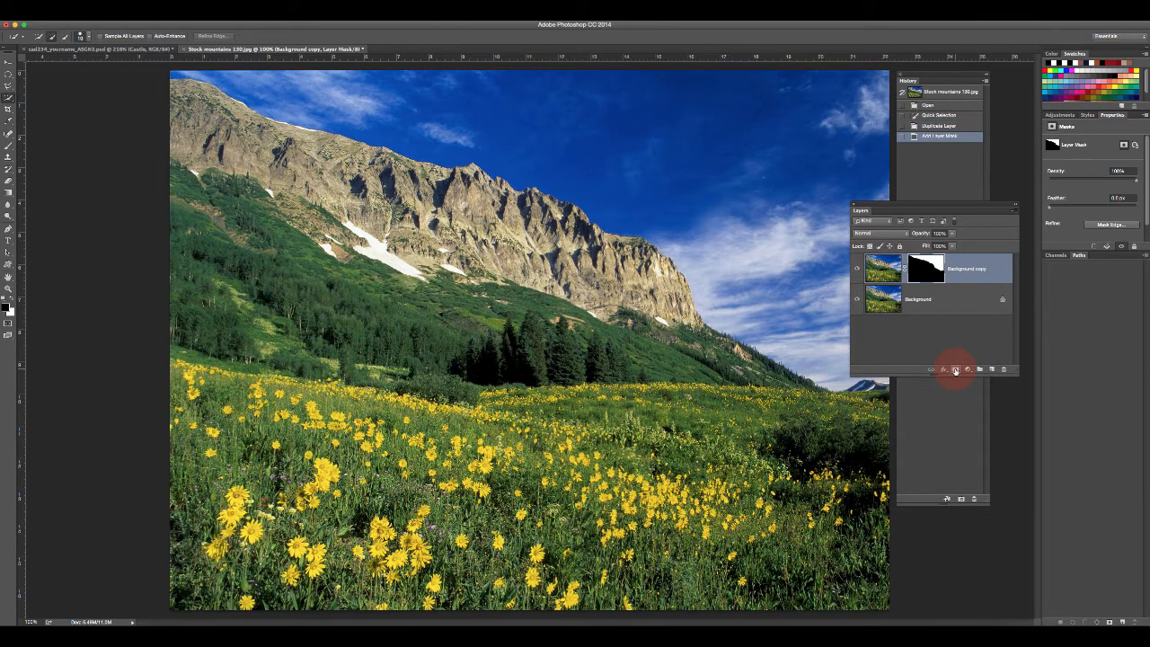
left_click(858, 301)
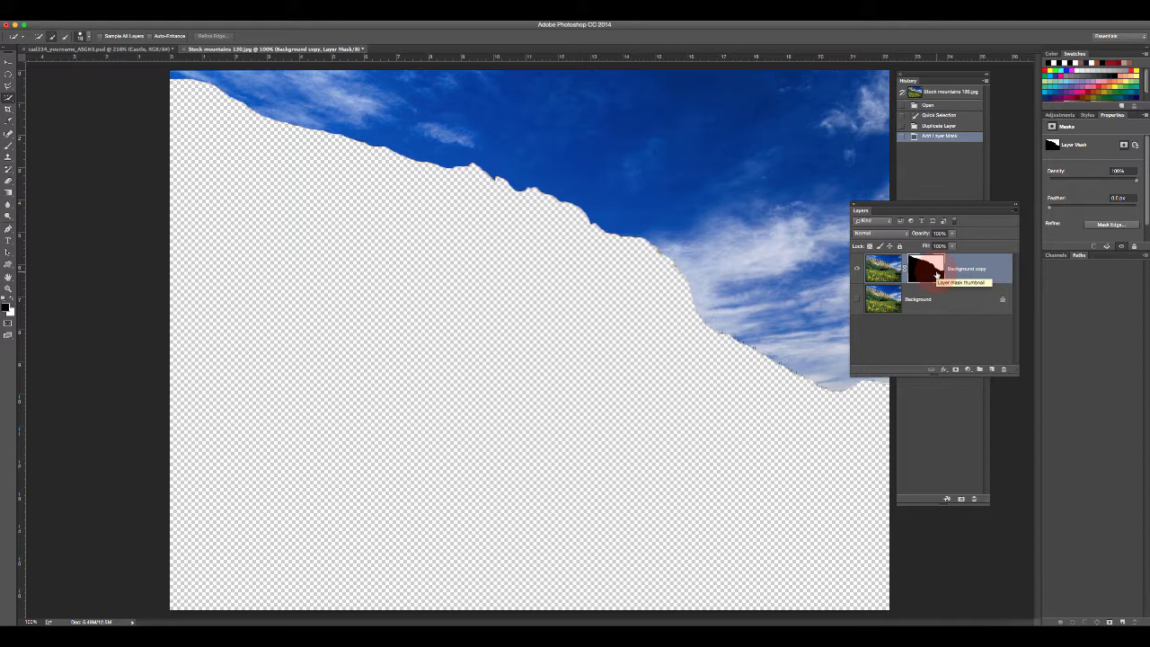
key("super+i")
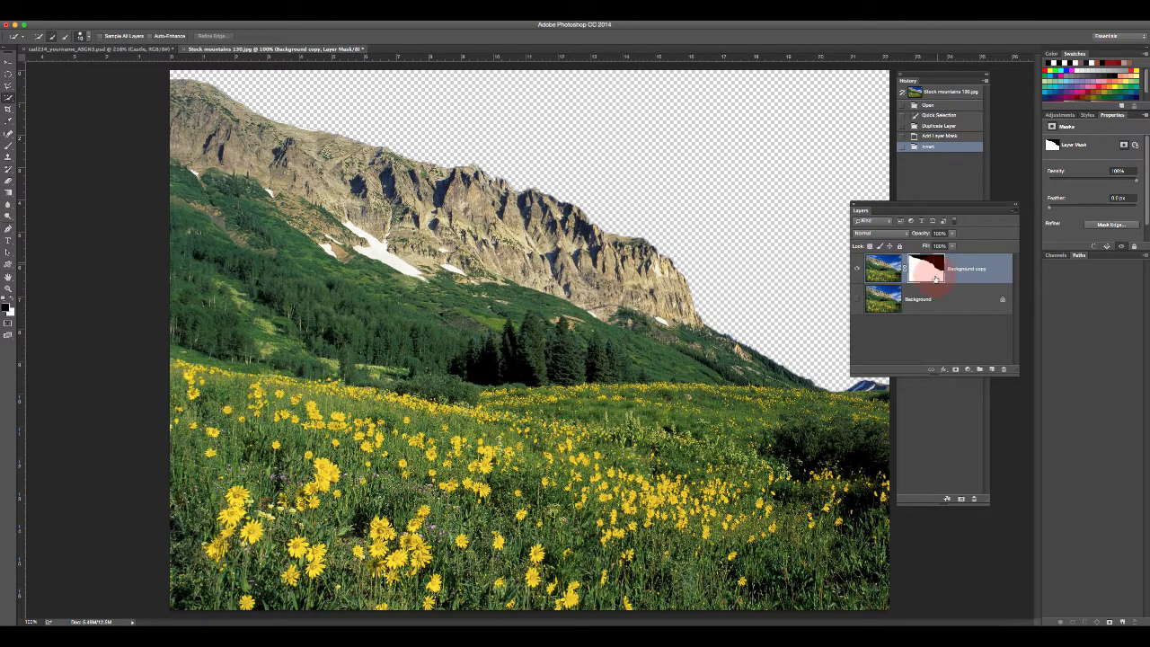
right_click(930, 266)
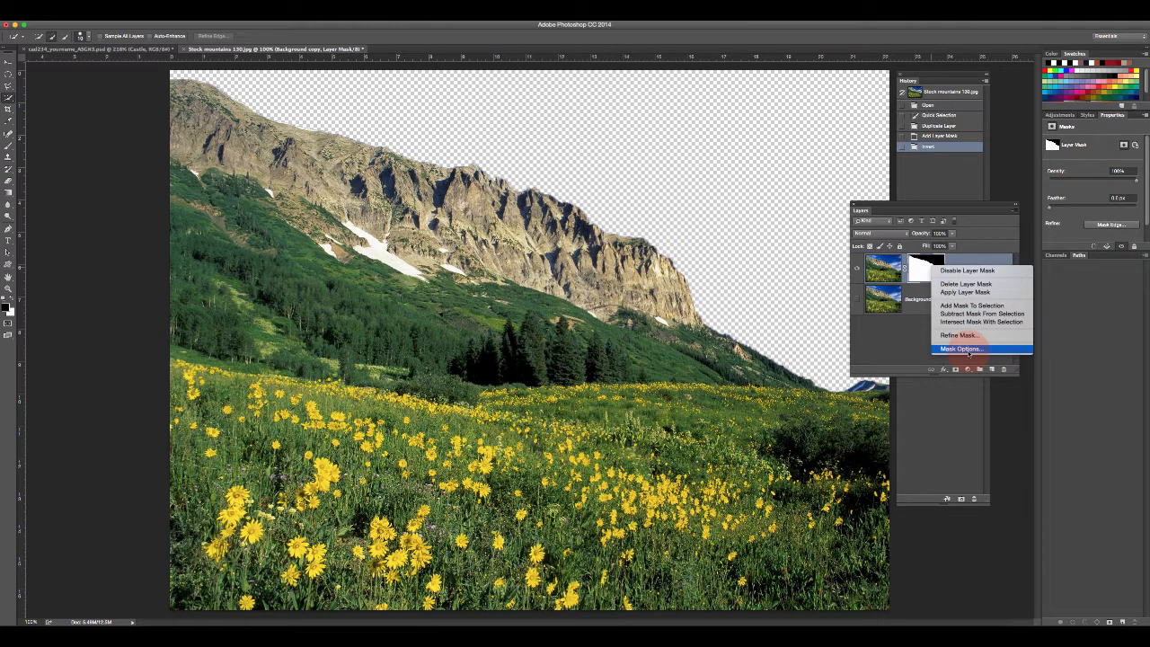
left_click(980, 239)
left_click(921, 269)
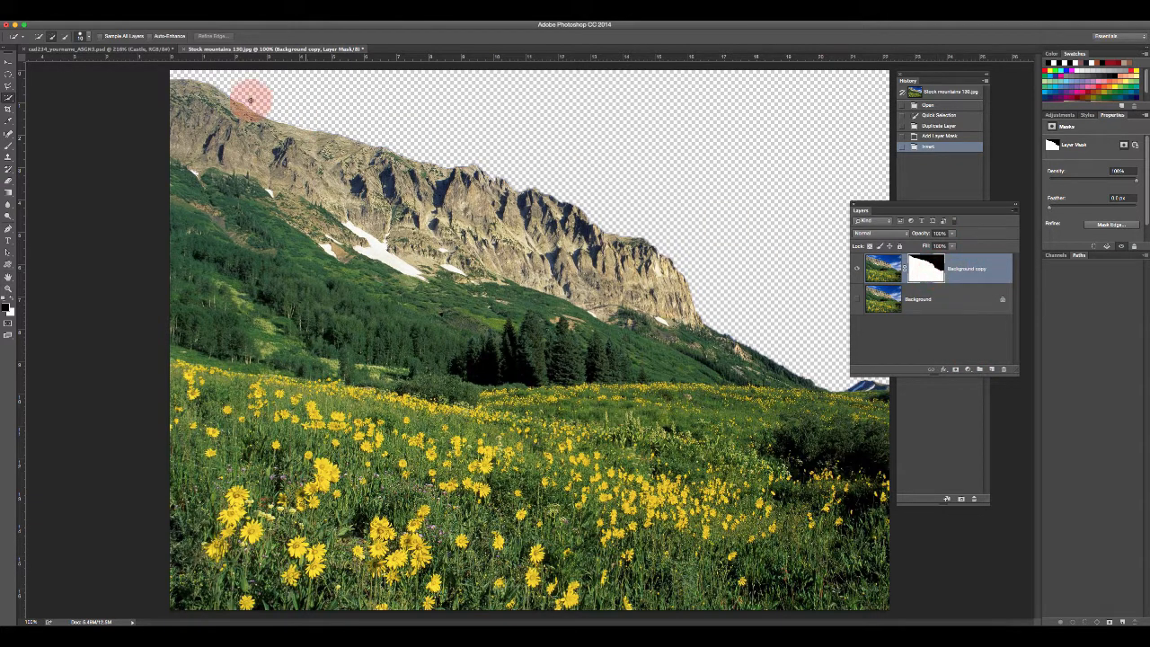
- Copy the masked mountain layer into cad234_yourname_ASGN3.psd with the Move tool
left_click(8, 62)
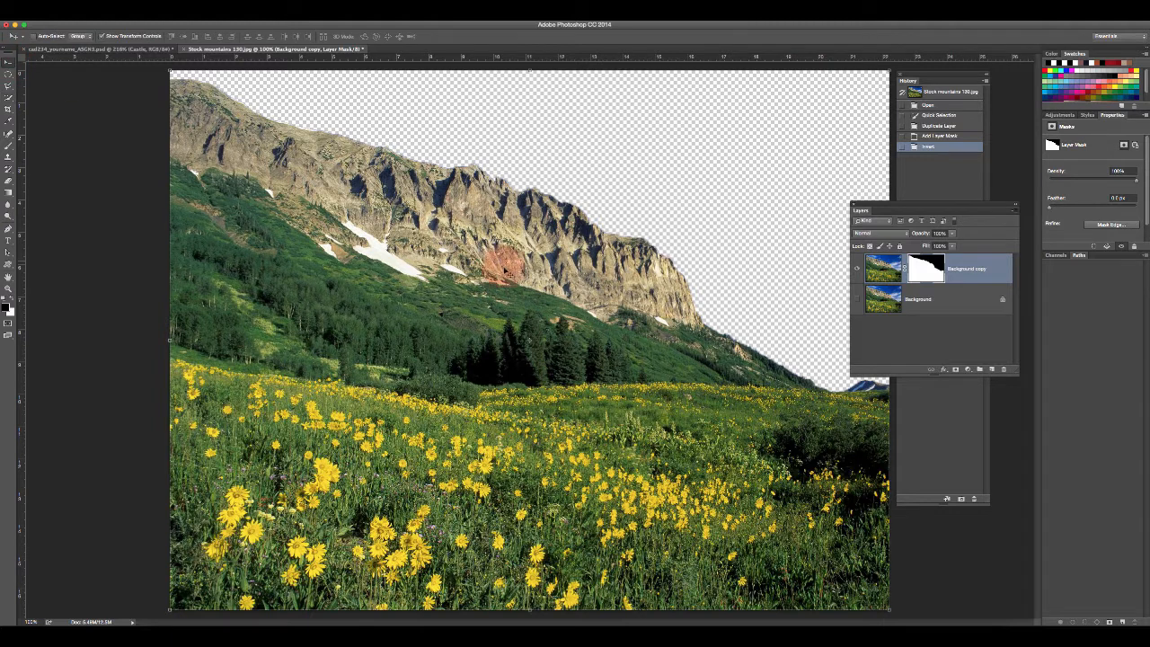
mouse_move(508, 284)
left_mouse_down()
mouse_move(296, 154)
mouse_move(149, 89)
mouse_move(134, 46)
mouse_move(632, 243)
left_mouse_up()
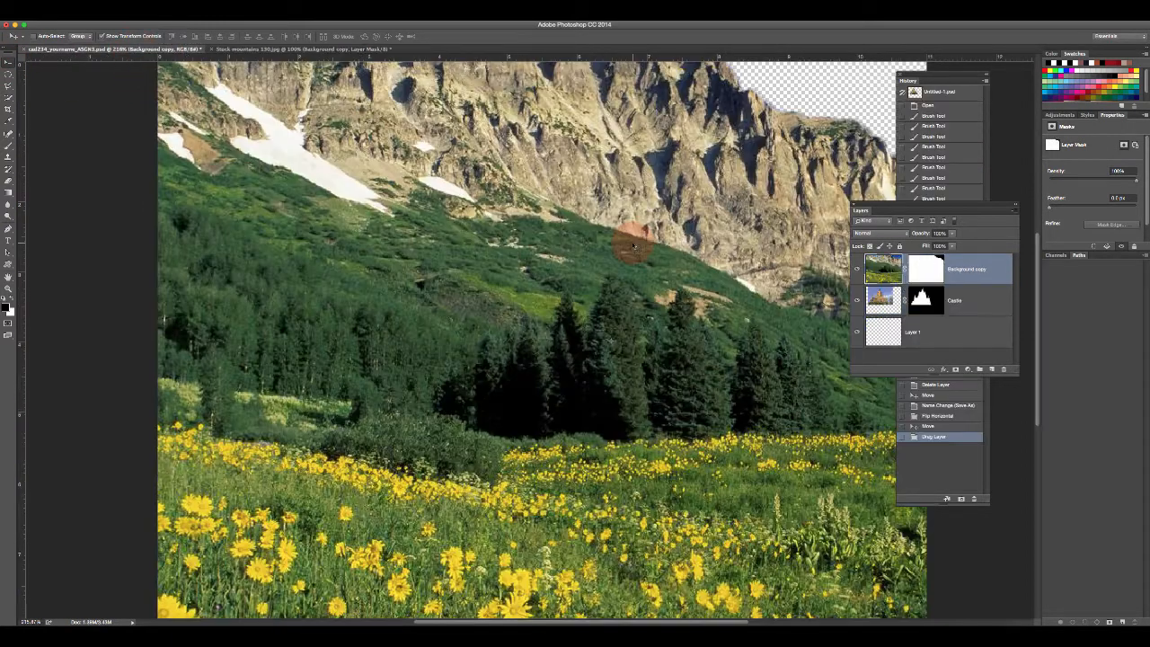
- Scale the mountain layer down to about 38% and place it against the canvas's right edge, overlapping the castle
left_click(8, 287)
mouse_move(101, 285)
left_mouse_down()
mouse_move(62, 284)
mouse_move(90, 289)
left_mouse_up()
left_click(8, 66)
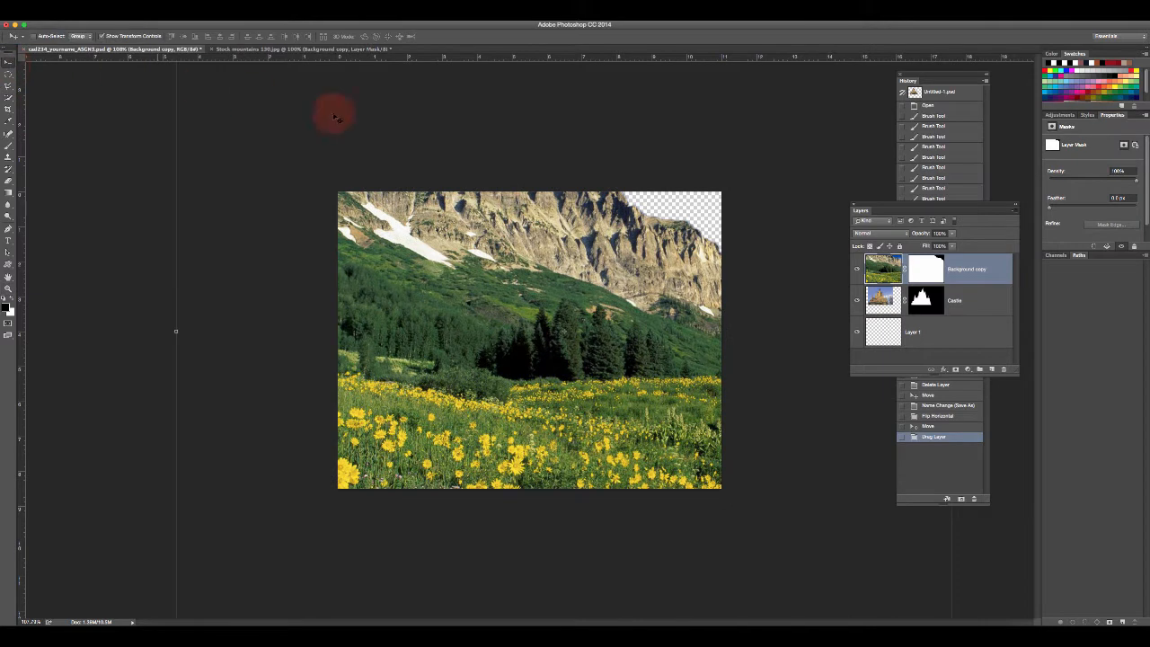
left_click_drag(442, 275, 453, 337)
left_click_drag(186, 117, 543, 280)
mouse_move(544, 266)
left_mouse_down()
mouse_move(566, 269)
mouse_move(522, 268)
left_mouse_up()
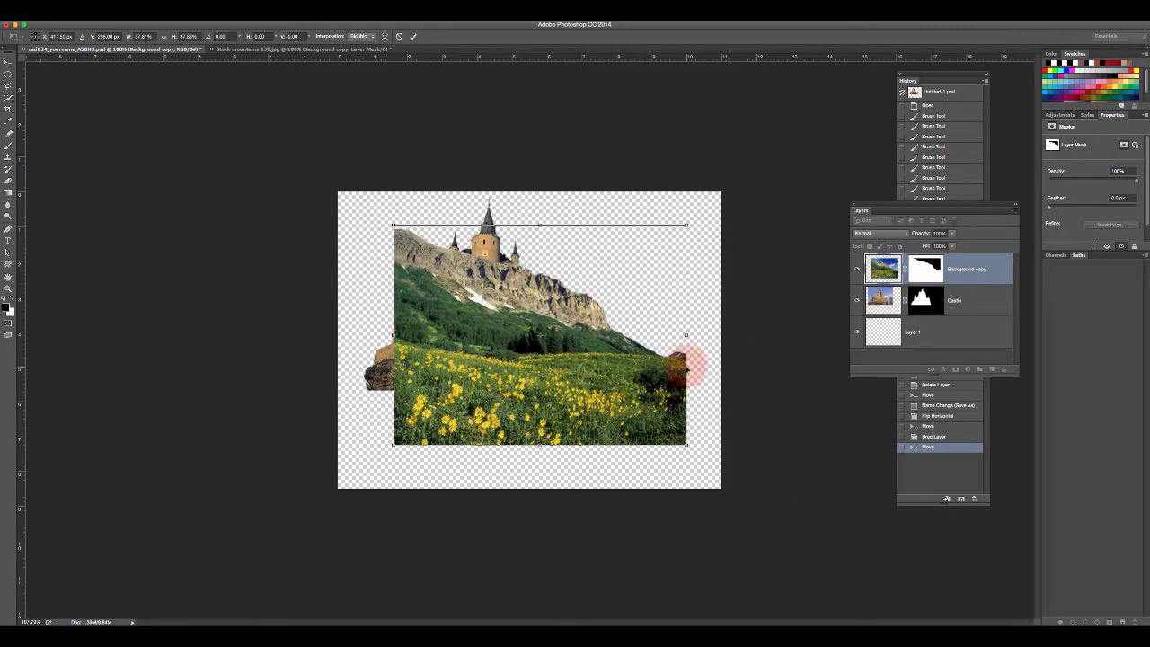
mouse_move(635, 328)
left_mouse_down()
mouse_move(612, 335)
mouse_move(593, 311)
mouse_move(569, 320)
mouse_move(576, 357)
mouse_move(564, 352)
mouse_move(615, 348)
mouse_move(616, 324)
left_mouse_up()
left_click(415, 38)
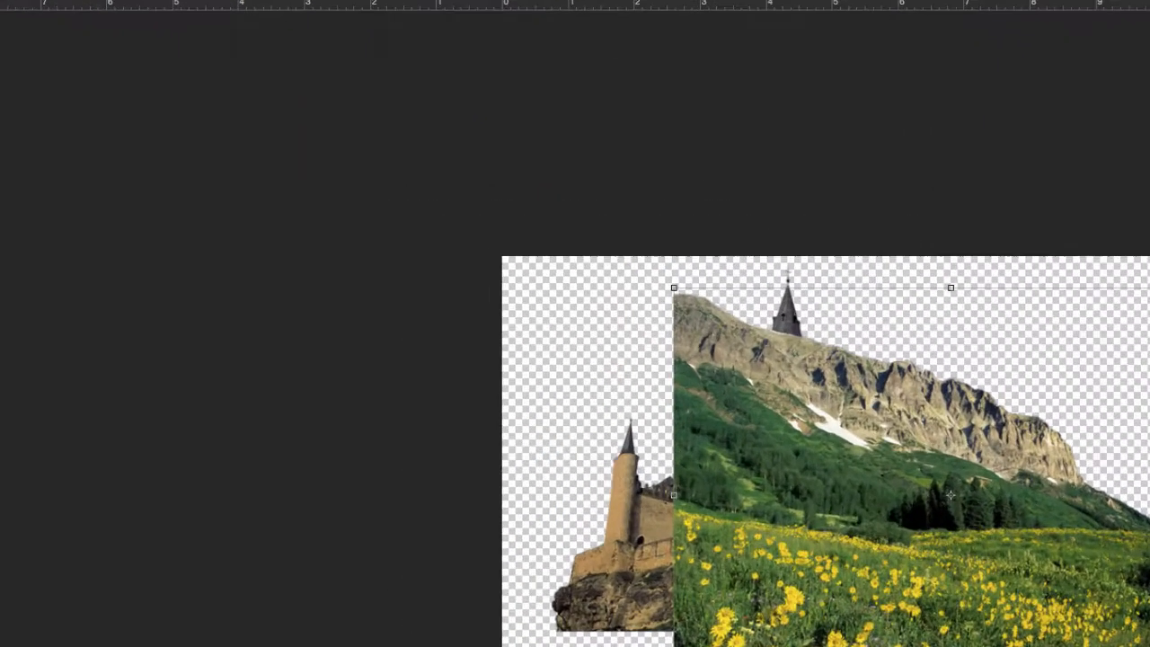
- Flip the mountain layer horizontally so its slope descends toward the castle
left_click(88, 15)
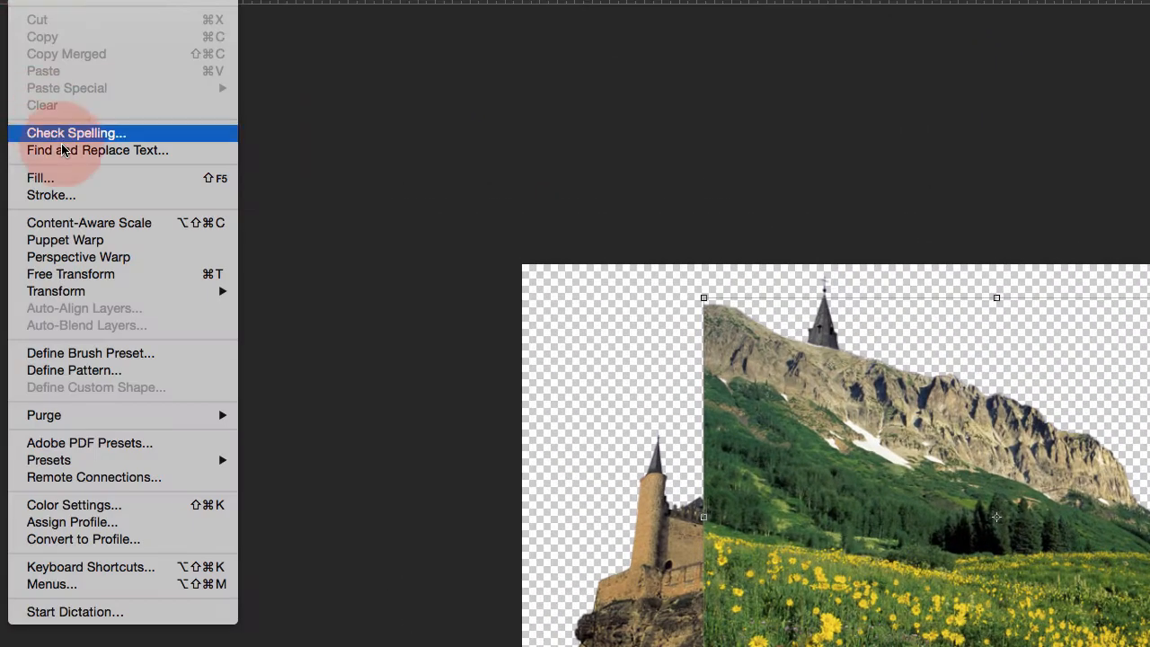
mouse_move(173, 291)
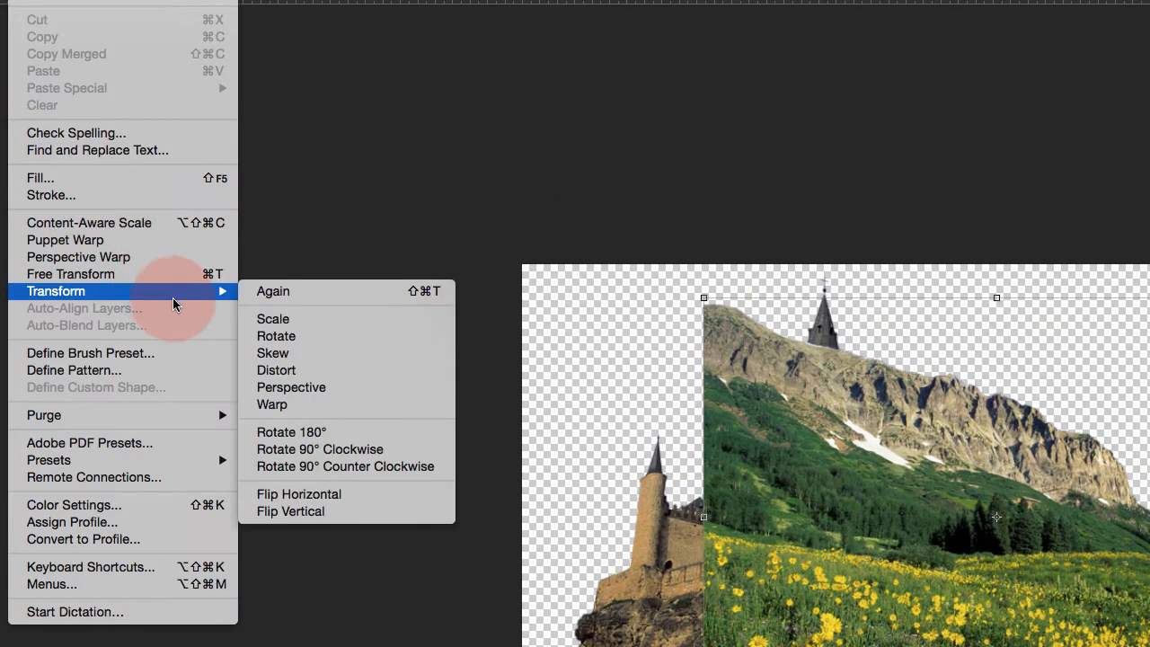
left_click(342, 495)
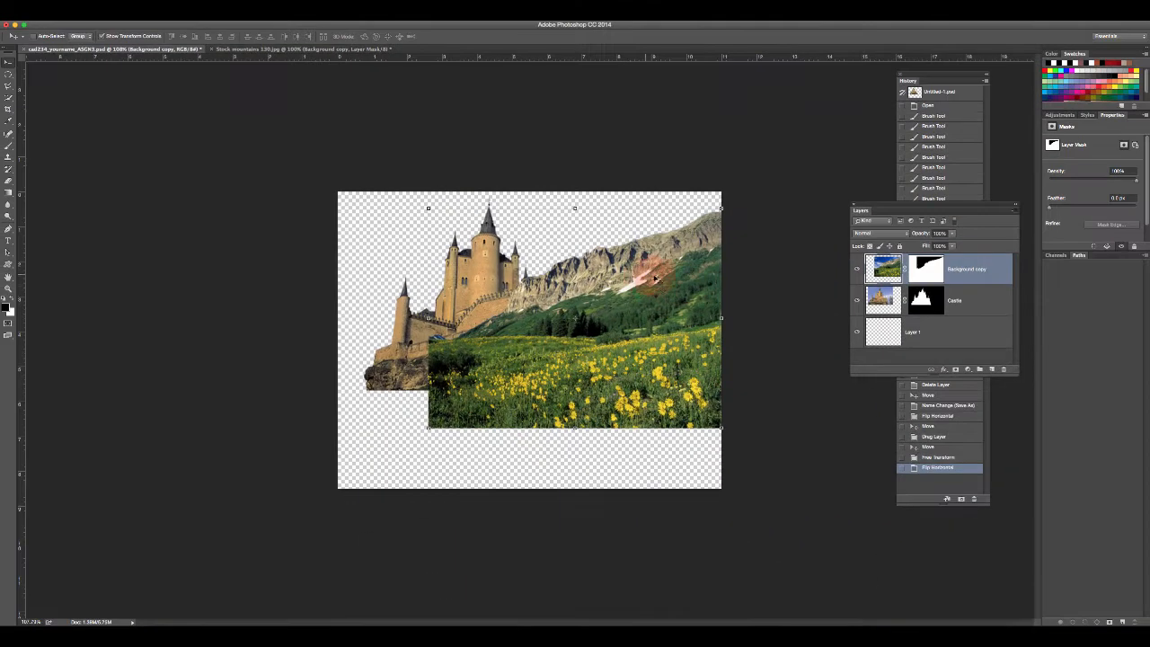
- Nudge the mountain layer slightly upward and compare the layout with the example picture in the Word assignment document
mouse_move(654, 280)
left_mouse_down()
mouse_move(663, 320)
mouse_move(669, 269)
left_mouse_up()
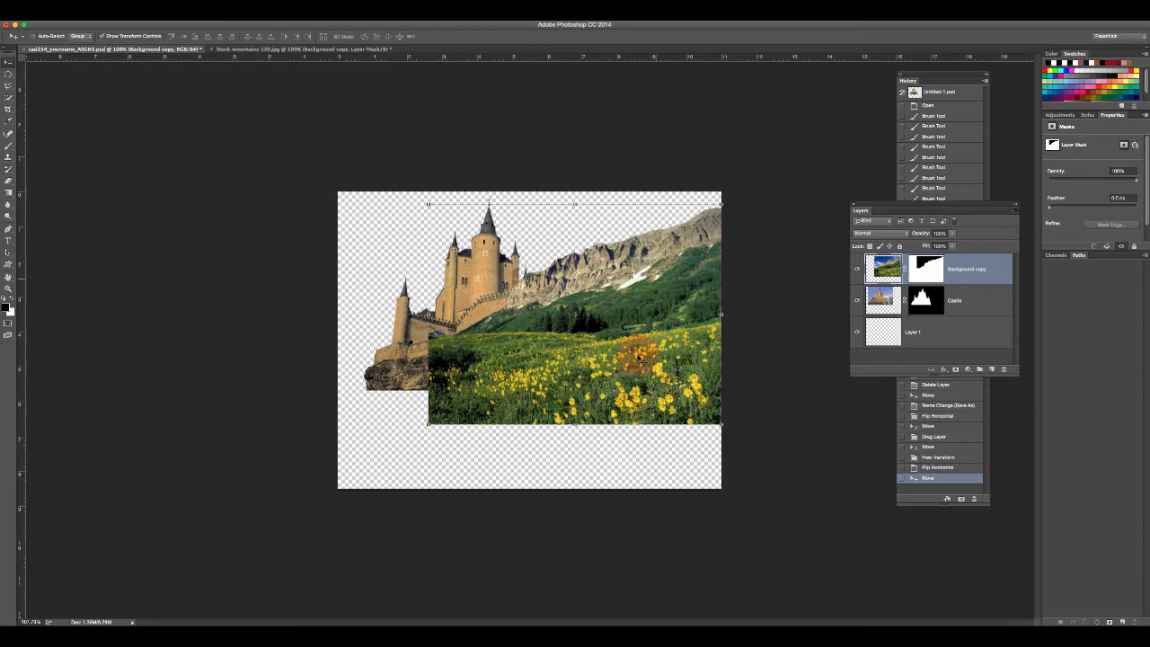
left_click(620, 615)
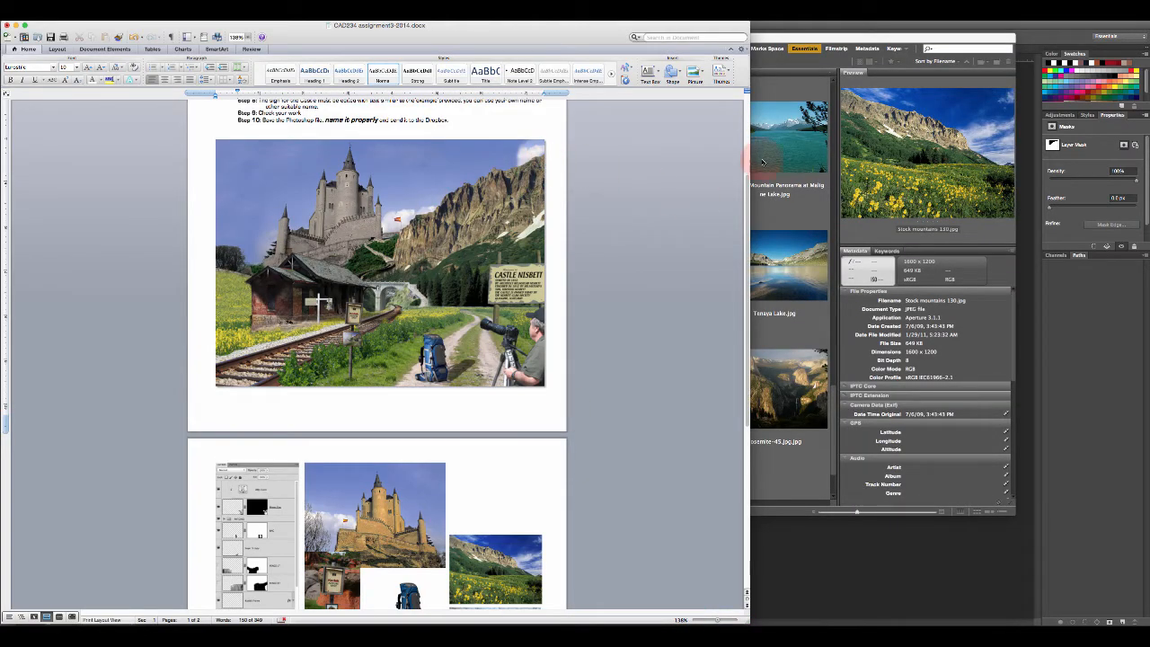
left_click(811, 550)
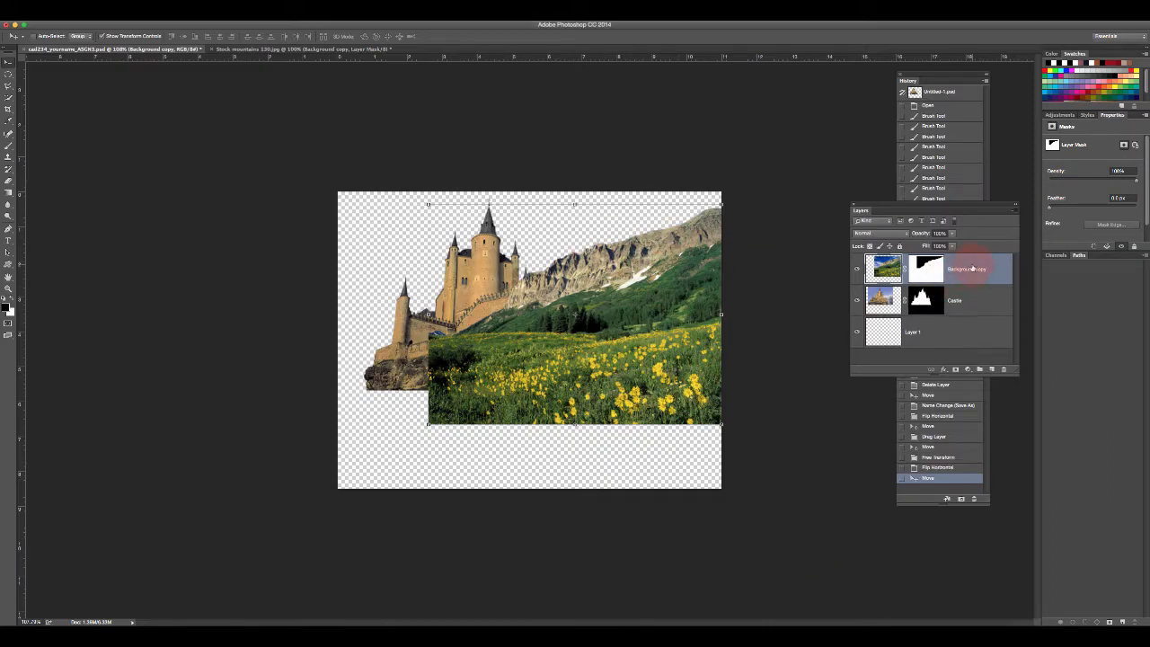
- Try the mountain layer beneath the Castle layer, restore it on top, and shift it slightly lower against the castle
left_click_drag(970, 269, 971, 309)
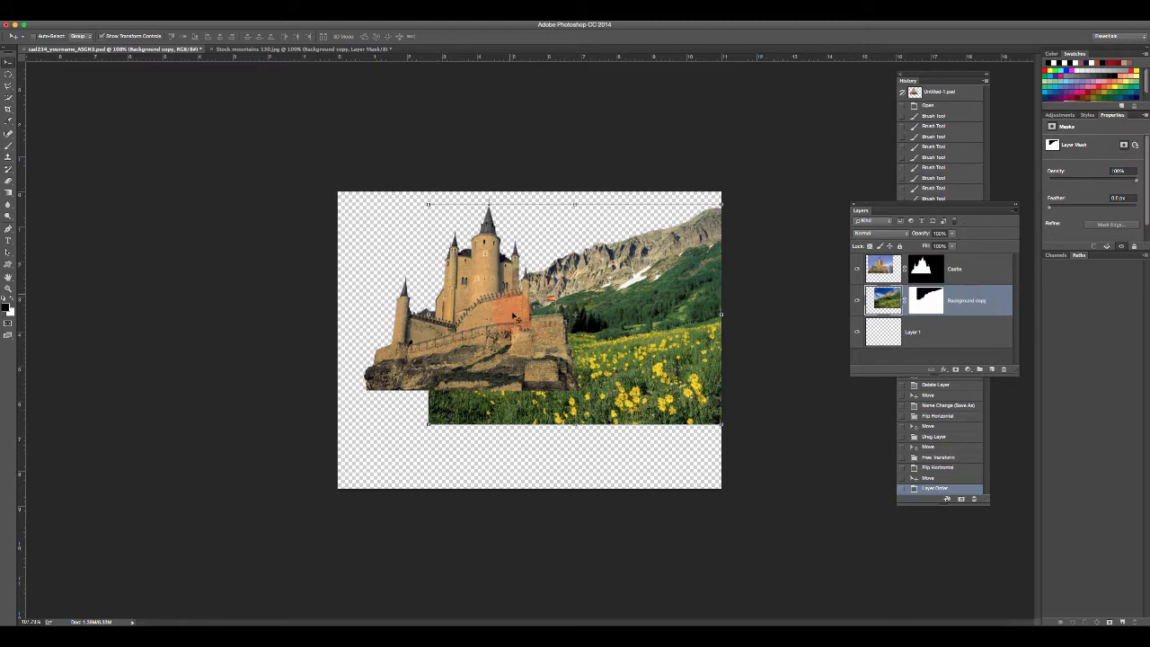
left_click_drag(944, 291, 923, 254)
mouse_move(618, 296)
left_mouse_down()
mouse_move(626, 310)
mouse_move(616, 270)
mouse_move(614, 289)
left_mouse_up()
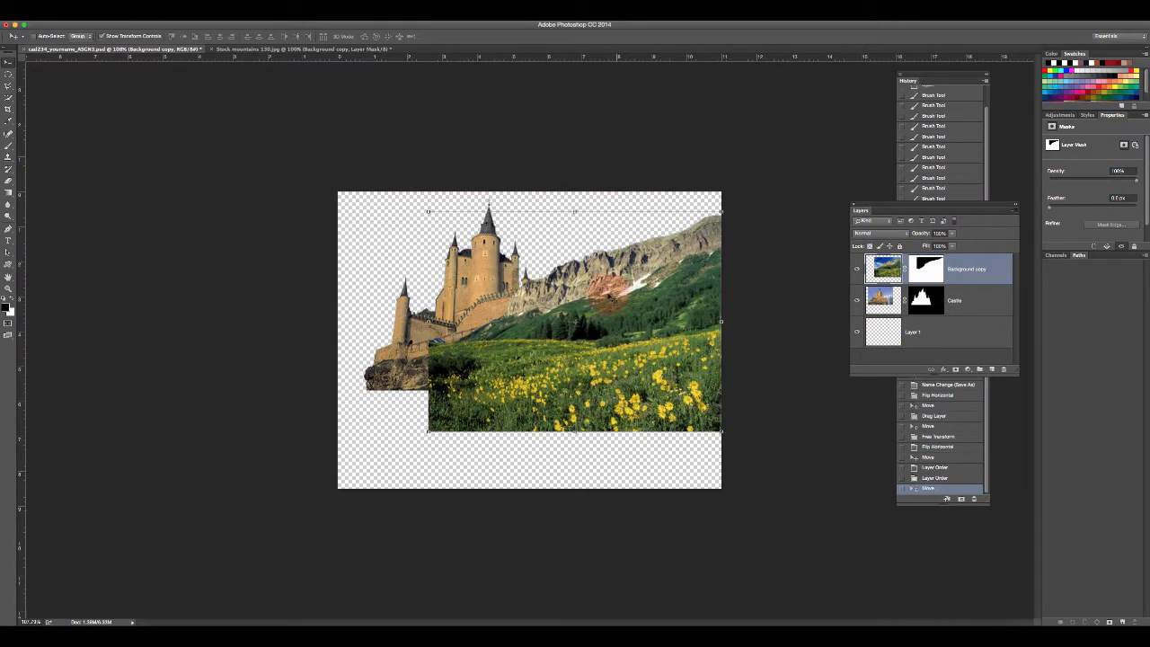
- Scale the Castle layer down to about 79% and position it in the canvas's upper-left area beside the mountain ridge
left_click(887, 301)
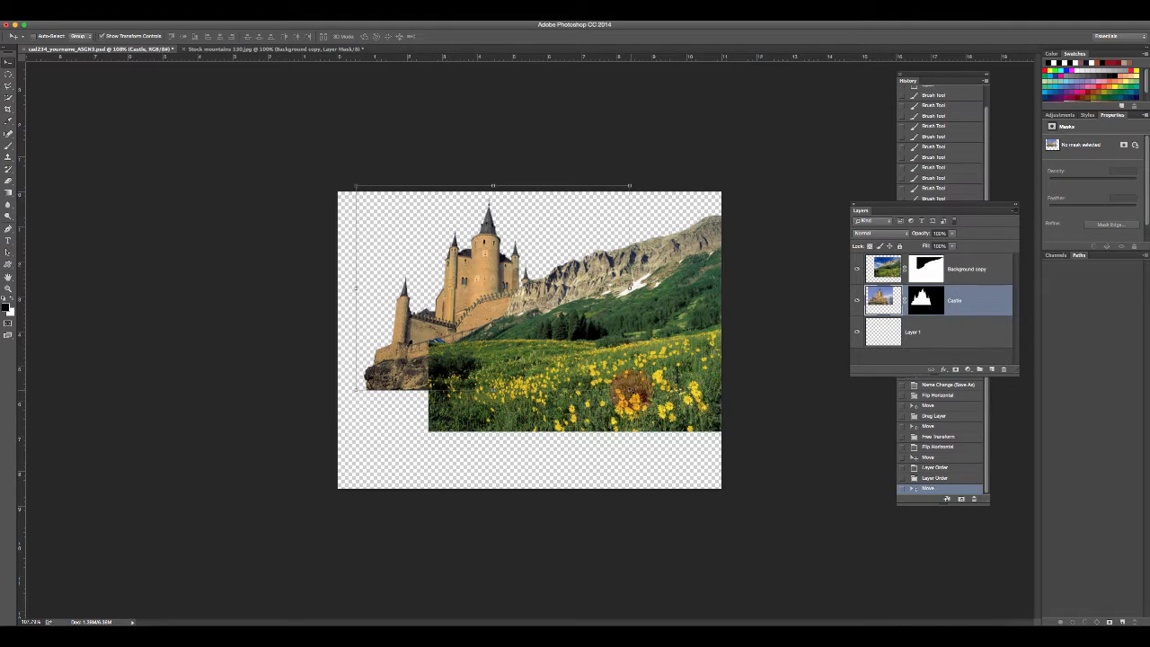
left_click_drag(630, 389, 571, 345)
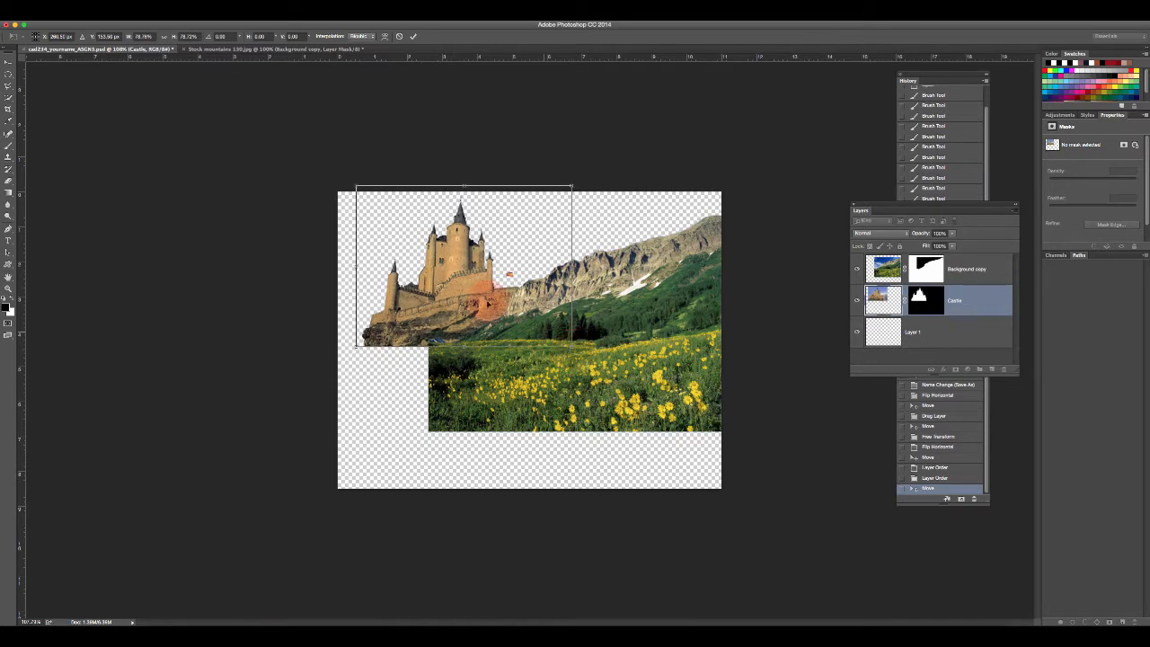
left_click_drag(455, 289, 452, 290)
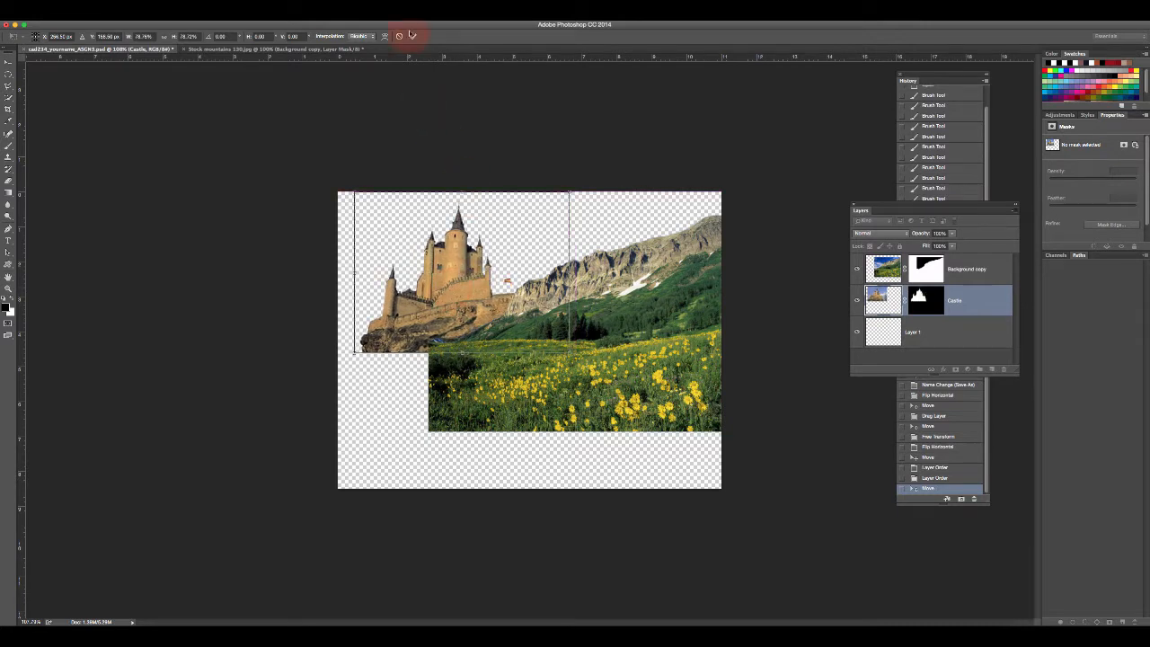
left_click(412, 36)
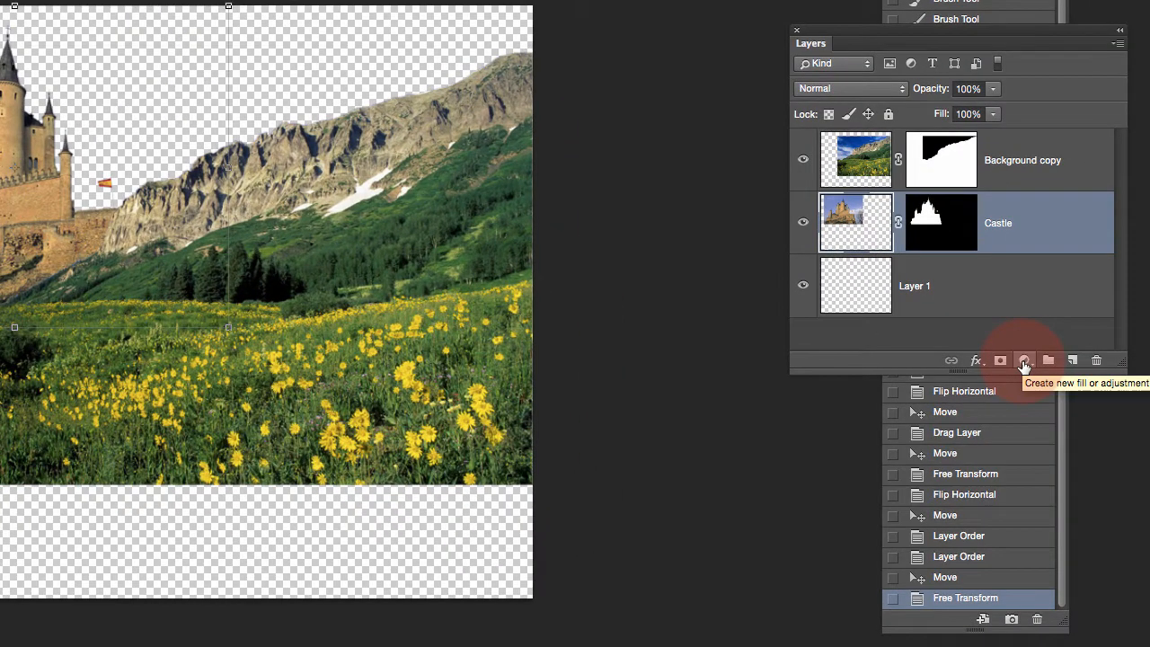
- Add a Hue/Saturation adjustment layer above Castle, lowering saturation to about -63 and raising the hue slightly for grey stone
left_click(1024, 361)
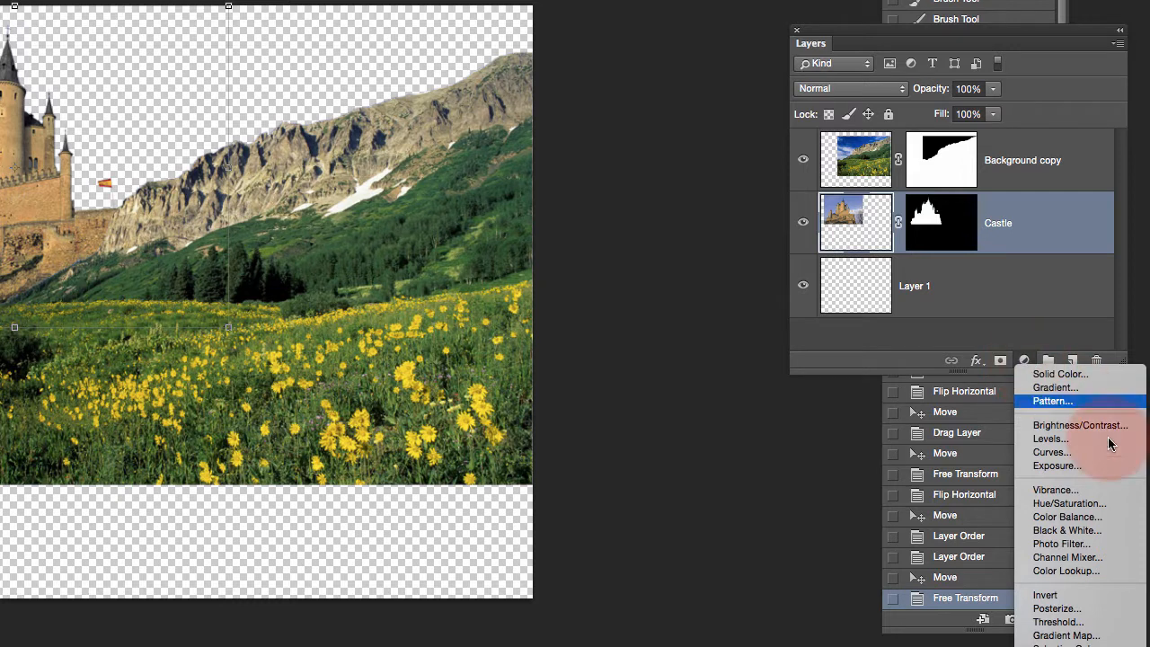
left_click(1103, 505)
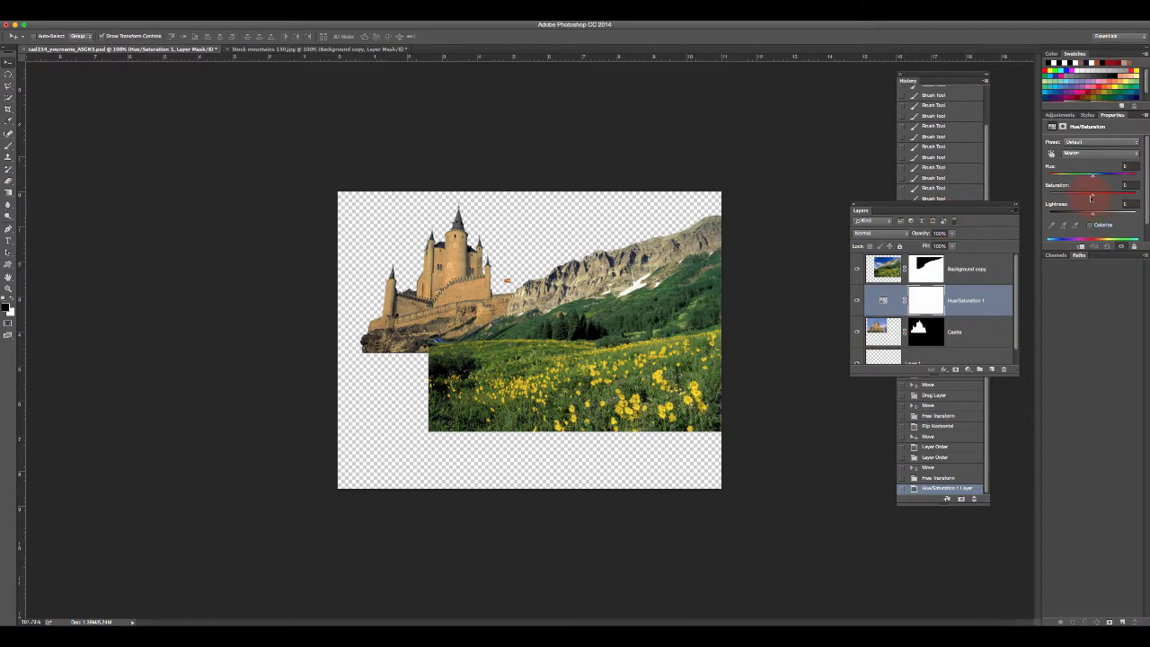
left_click_drag(1092, 197, 1089, 197)
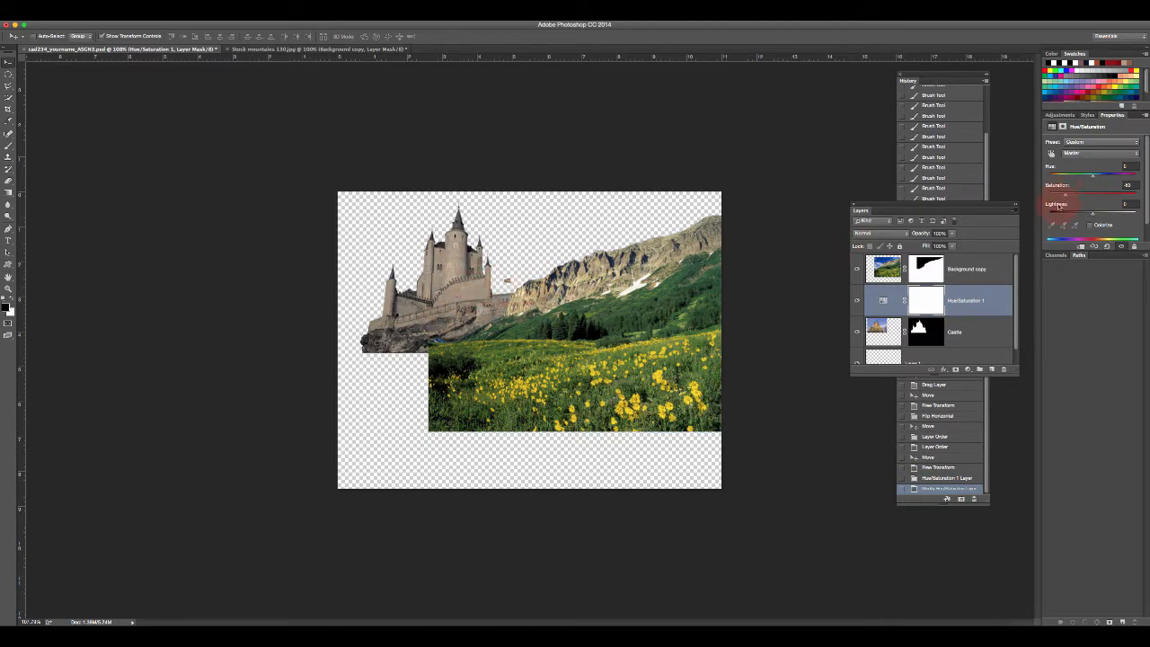
left_click_drag(1091, 178, 1082, 178)
- Test the Hue/Saturation layer above the mountains, return it directly above Castle, and clip it to the Castle layer
left_click(922, 303)
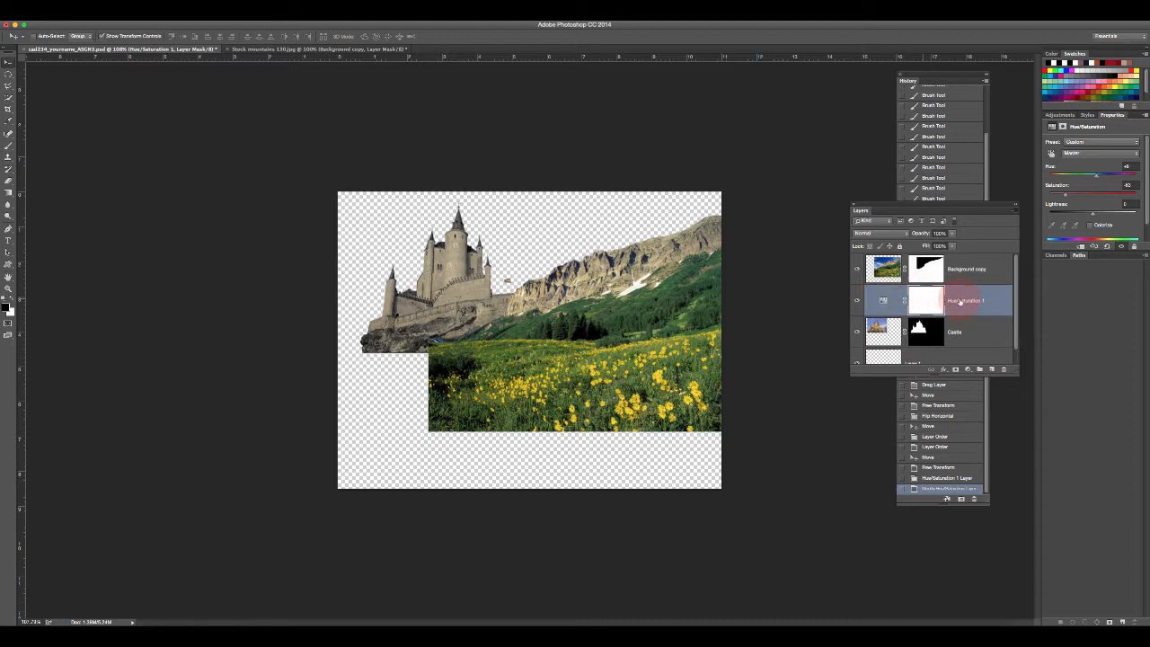
left_click_drag(934, 369, 934, 434)
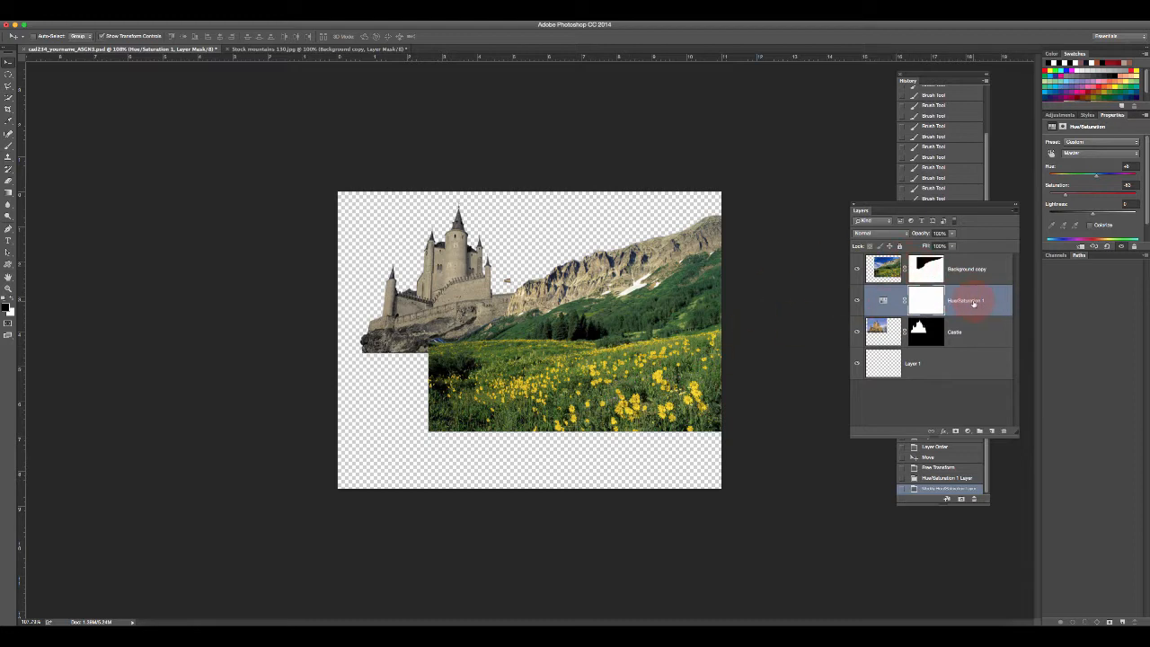
left_click_drag(972, 304, 972, 260)
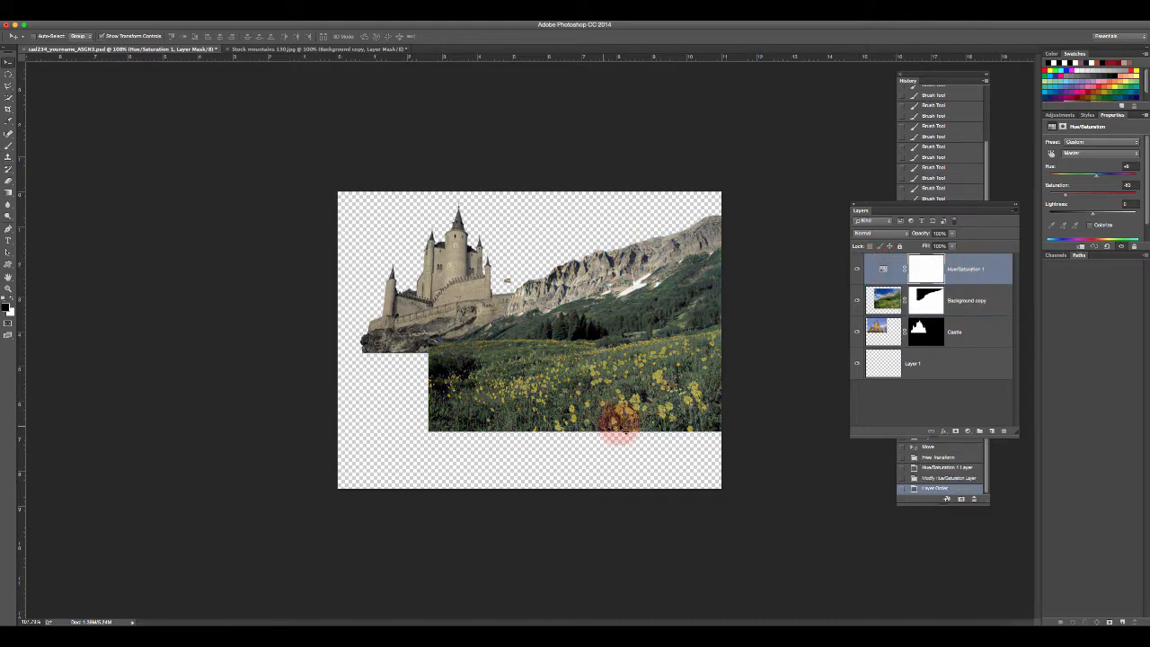
left_click_drag(971, 260, 974, 312)
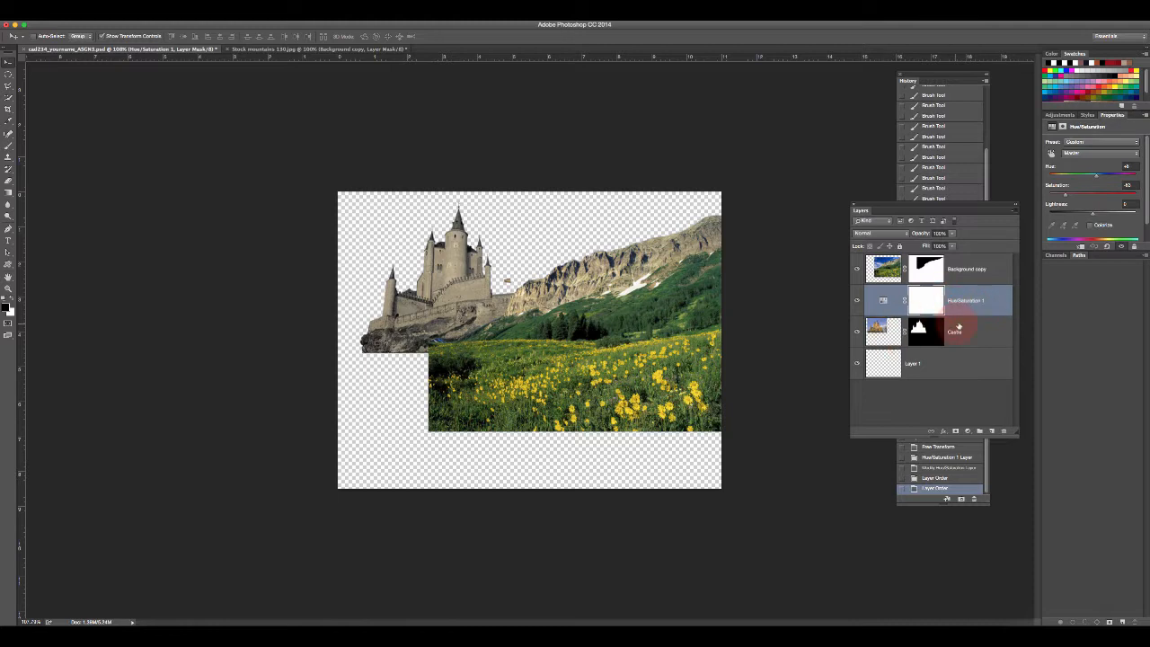
left_click(961, 315, "alt")
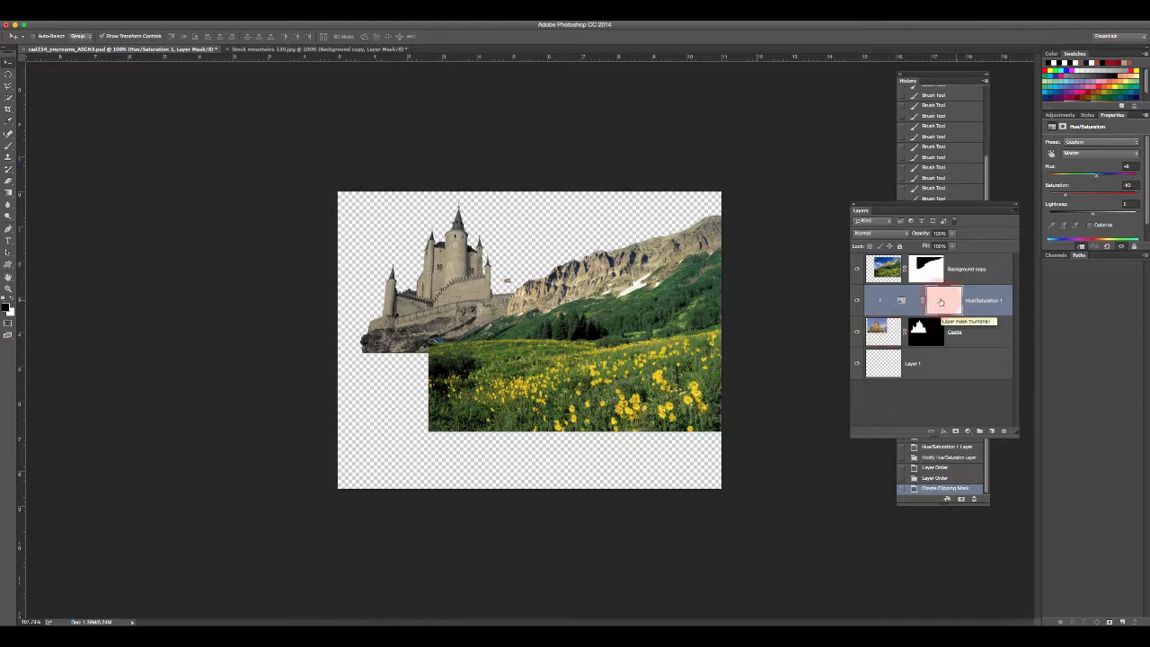
- Paint black over the flag on the Hue/Saturation layer's mask with a small brush to bring back its original red and yellow
left_click(8, 287)
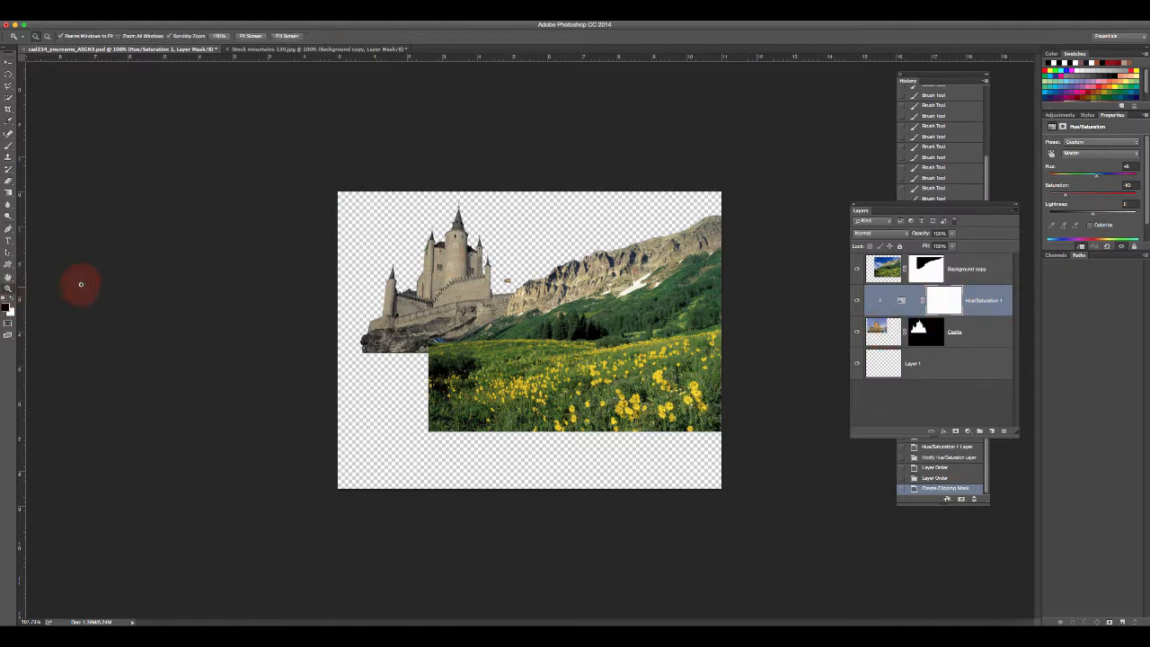
left_click(503, 276)
left_click(536, 251)
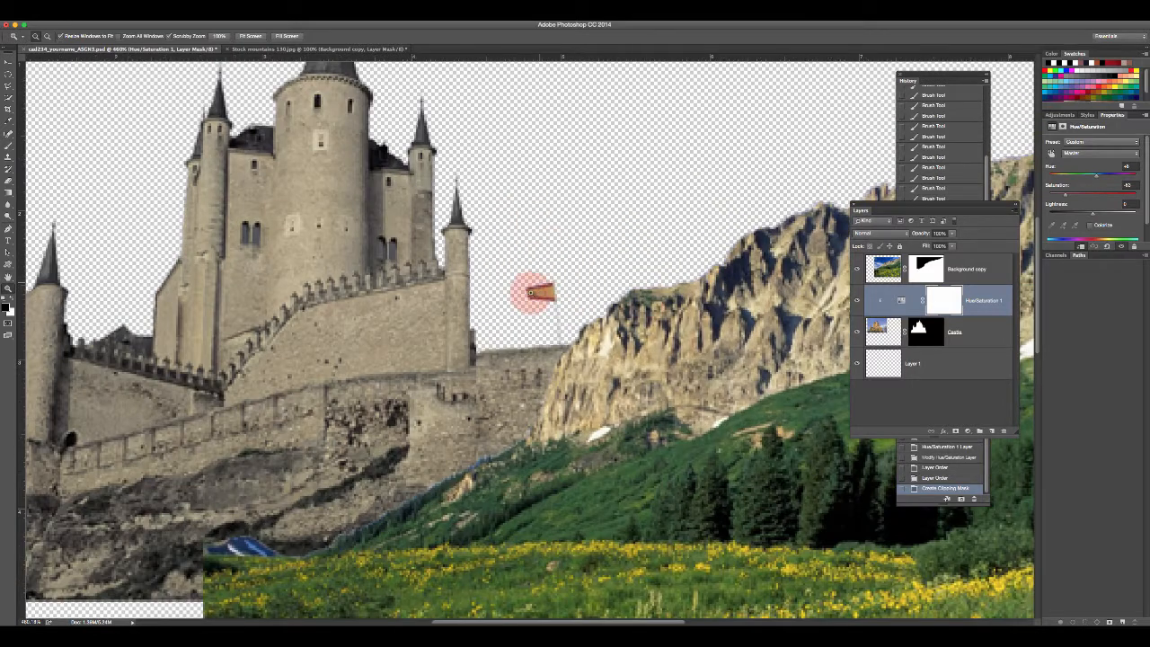
left_click(536, 278)
left_click_drag(539, 278, 557, 269)
left_click(945, 300)
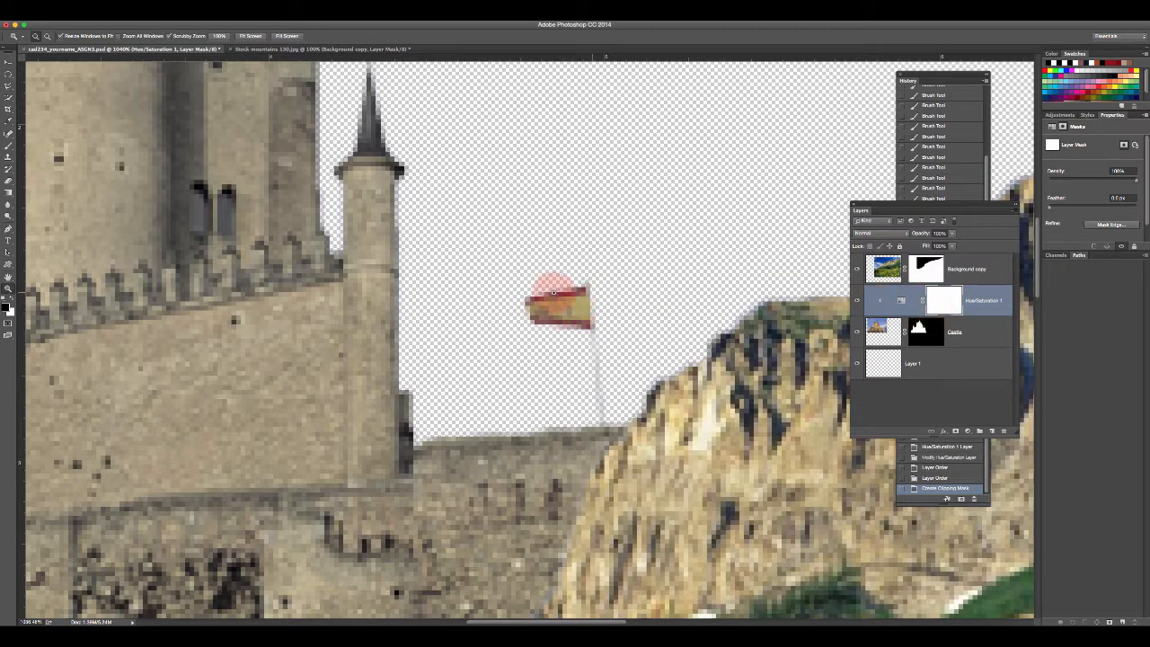
left_click(8, 145)
left_click_drag(539, 304, 595, 304)
key("bracketleft")
key("bracketleft")
key("bracketleft")
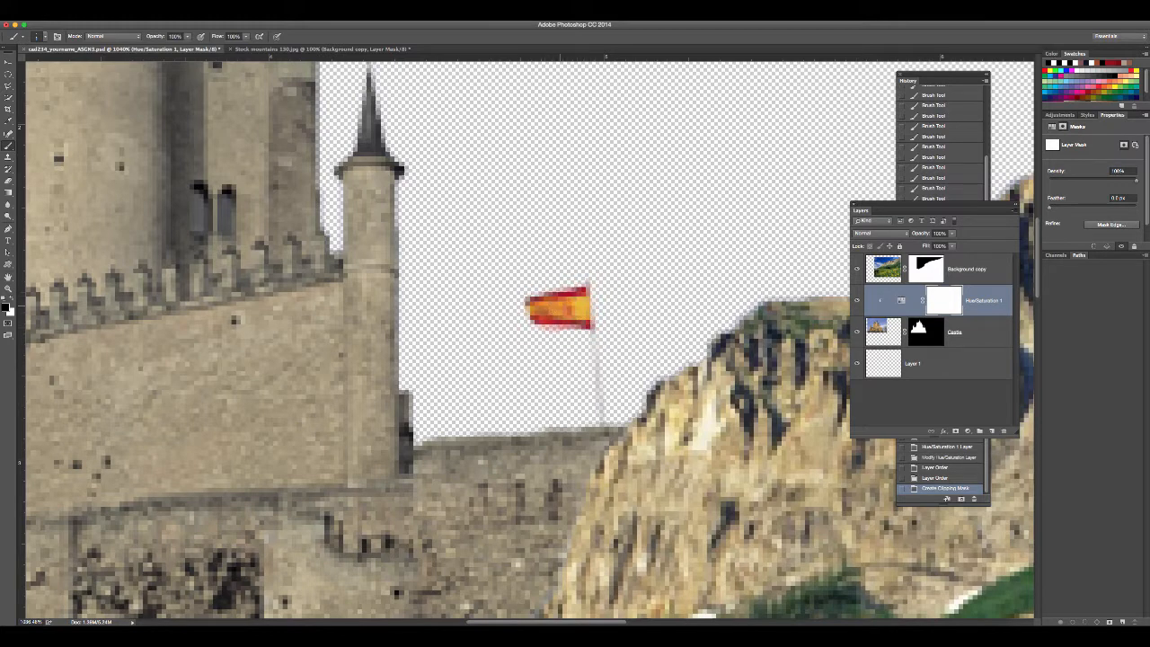
left_click_drag(579, 298, 539, 301)
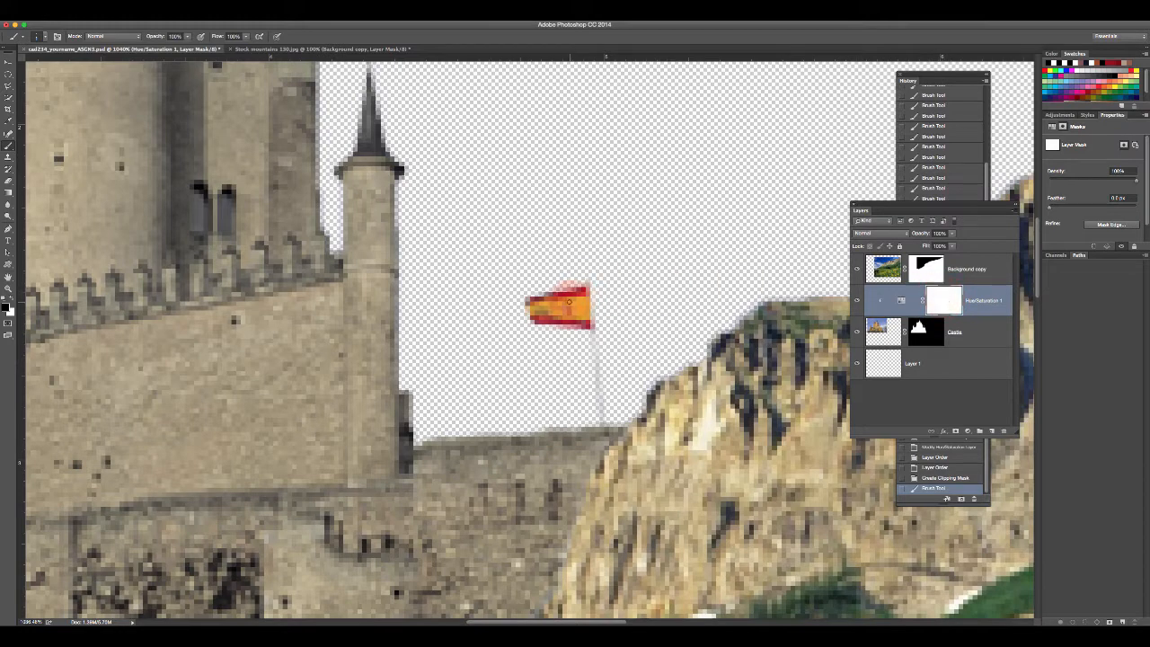
- Fit the image on screen, then disable and re-enable the Hue/Saturation layer mask to compare the flag's color
left_click(8, 287)
left_click(248, 37)
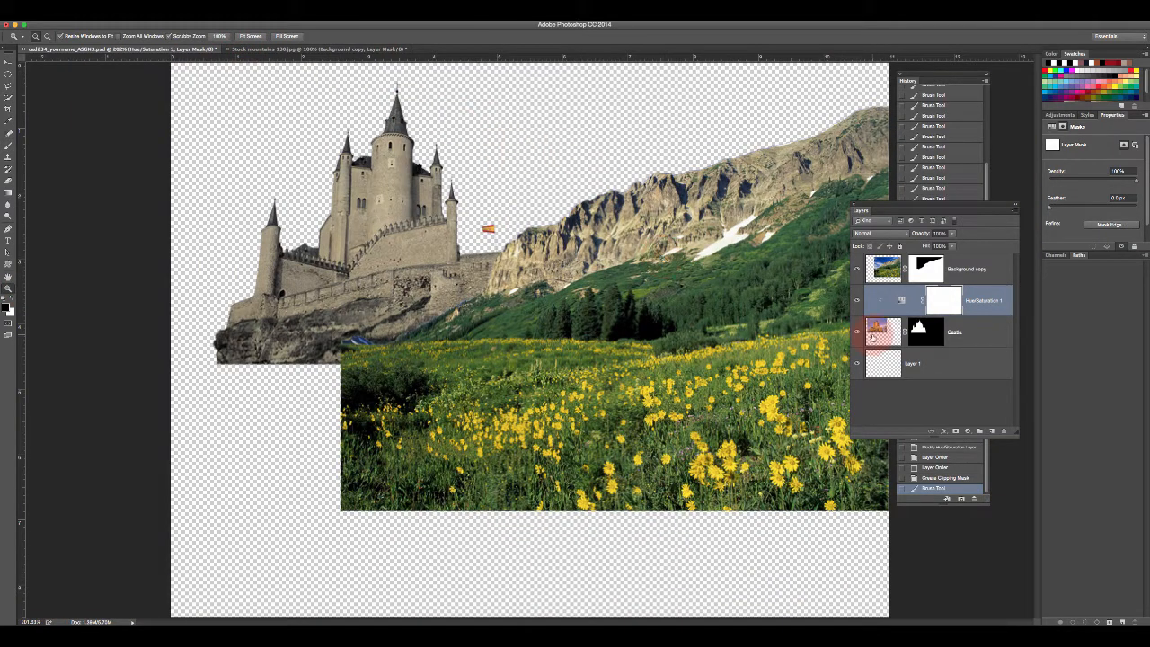
right_click(939, 301)
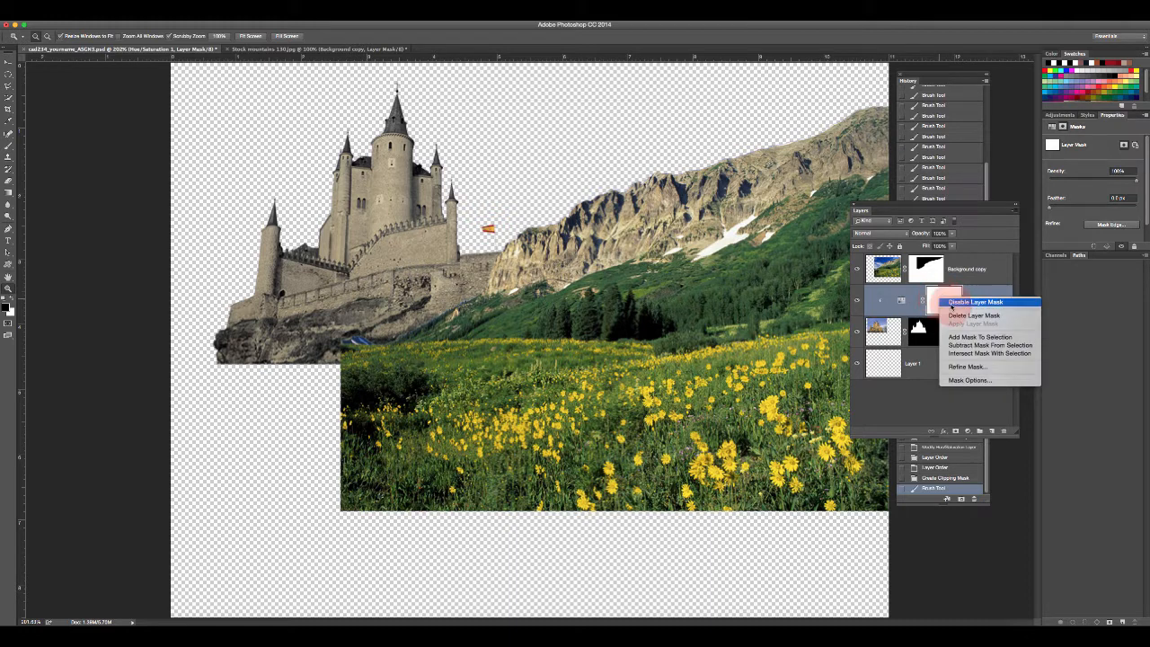
left_click(970, 304)
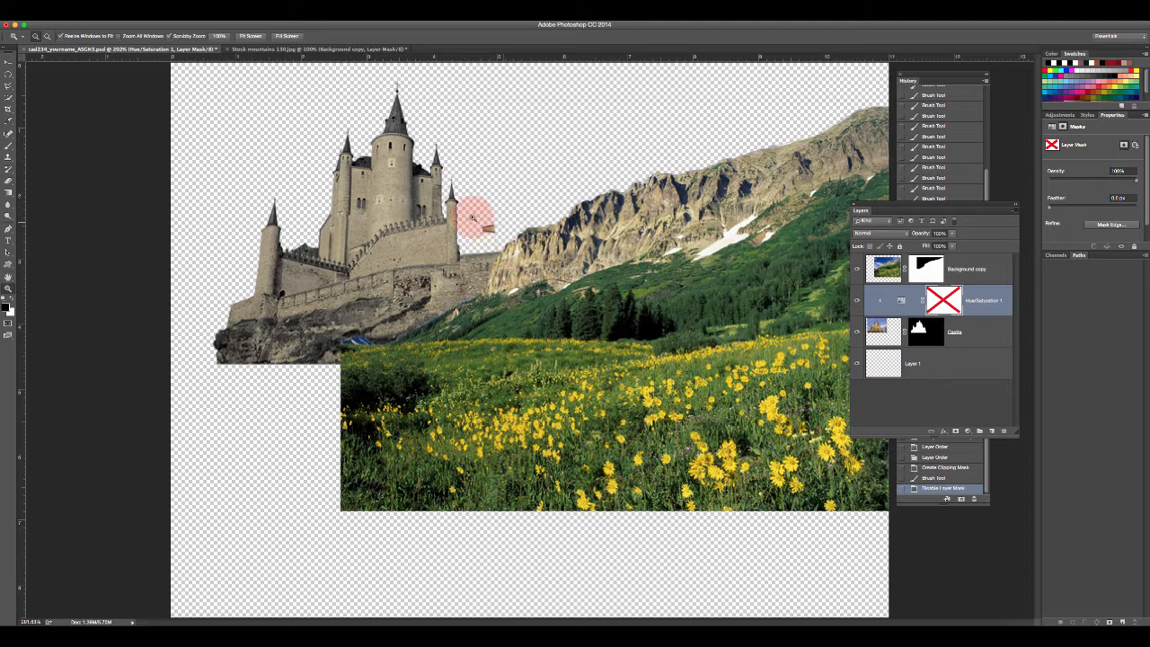
left_click(945, 301)
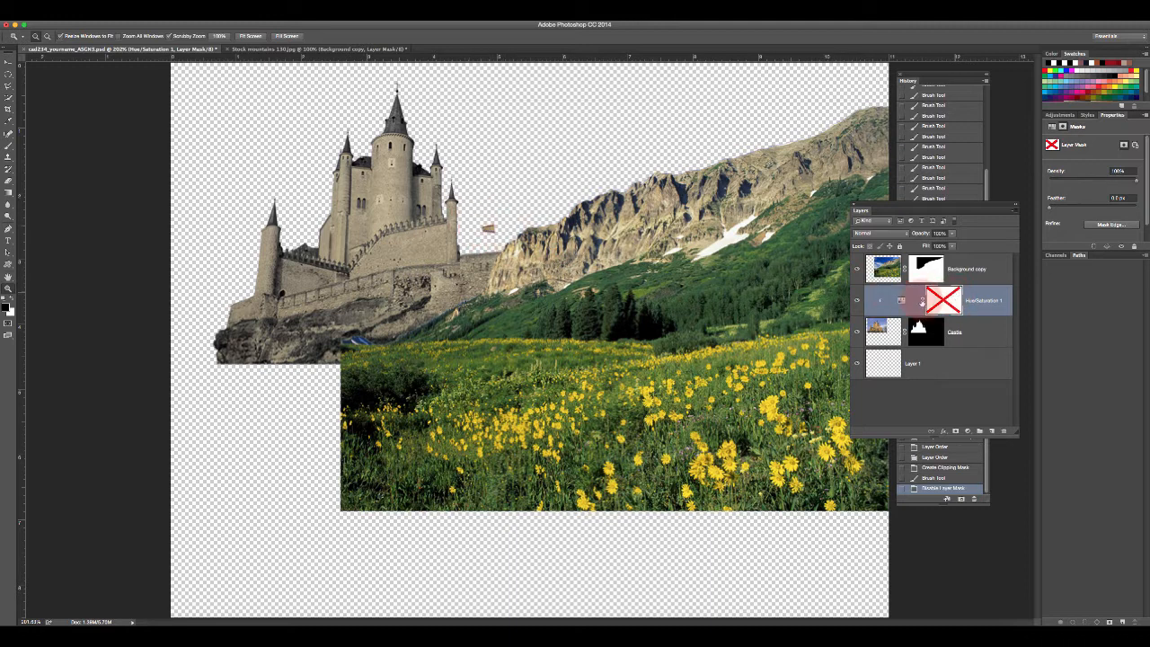
right_click(946, 297)
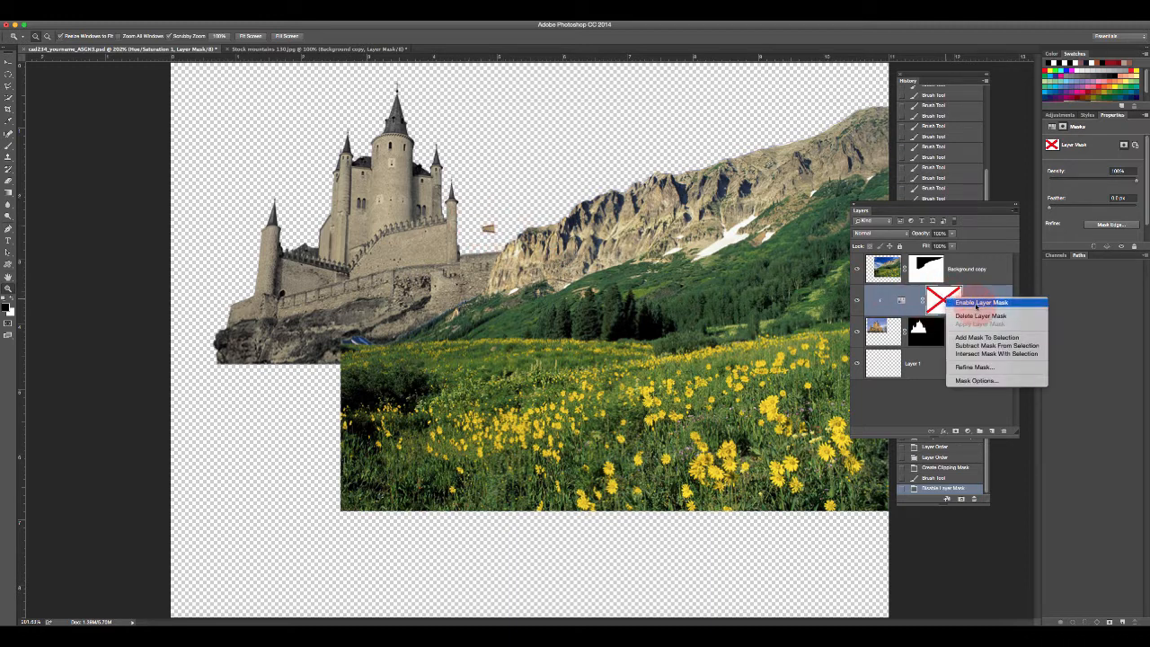
left_click(977, 303)
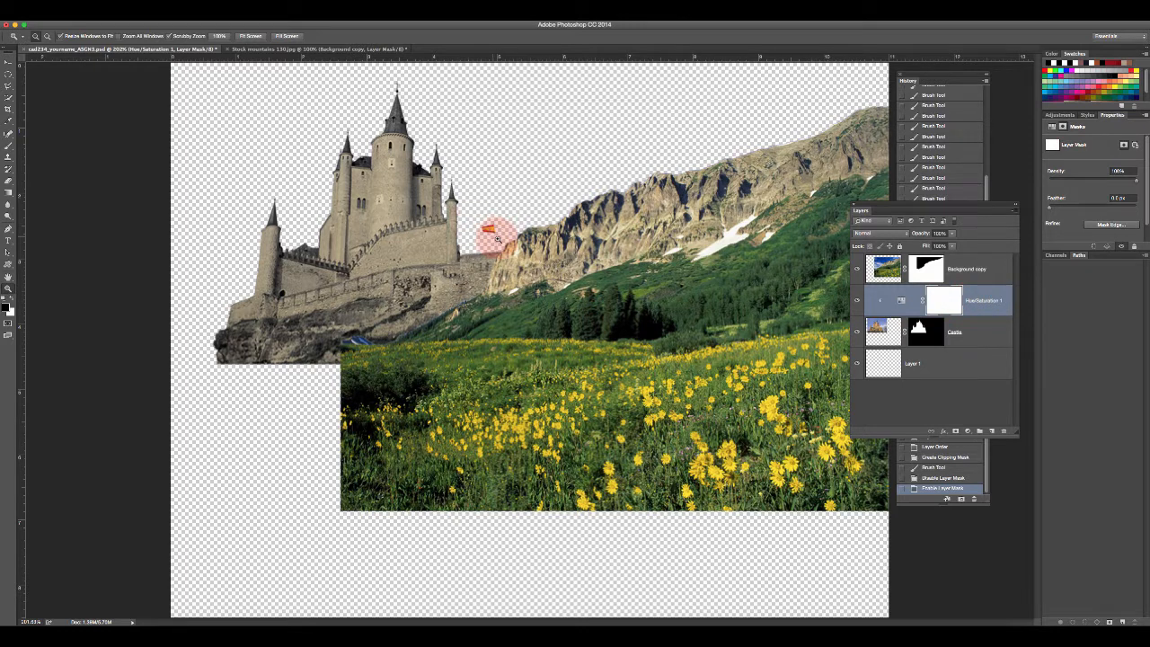
left_click(950, 296)
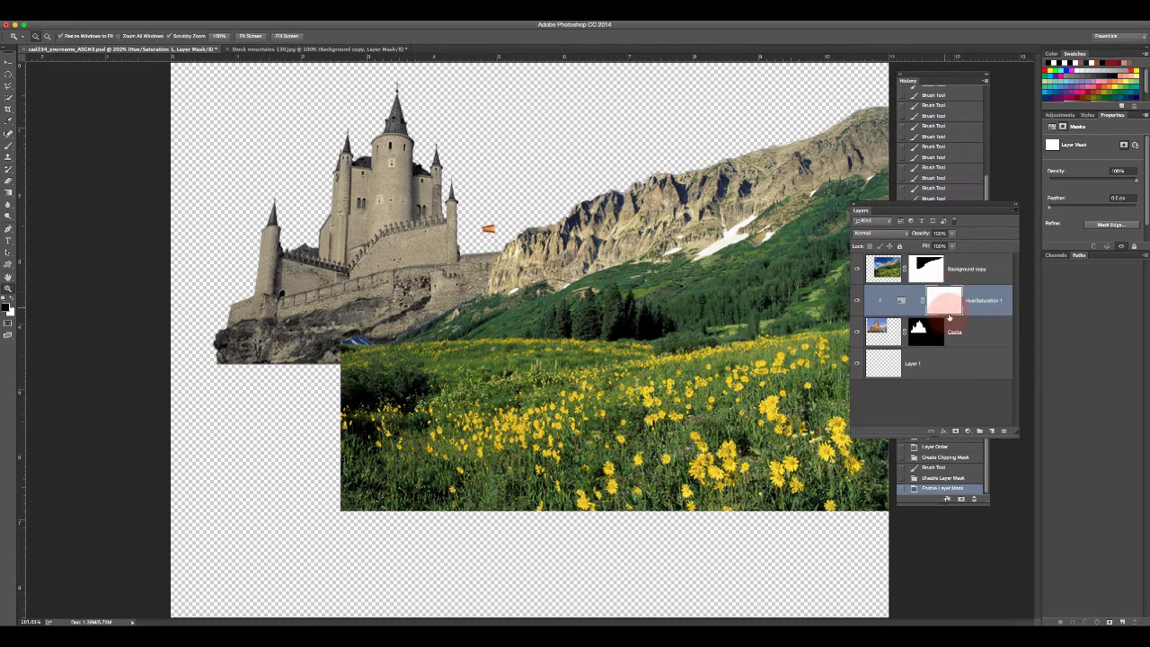
- Toggle the Hue/Saturation layer's visibility and its mask off and on again to compare the adjustment's effect on castle and flag
left_click(901, 300)
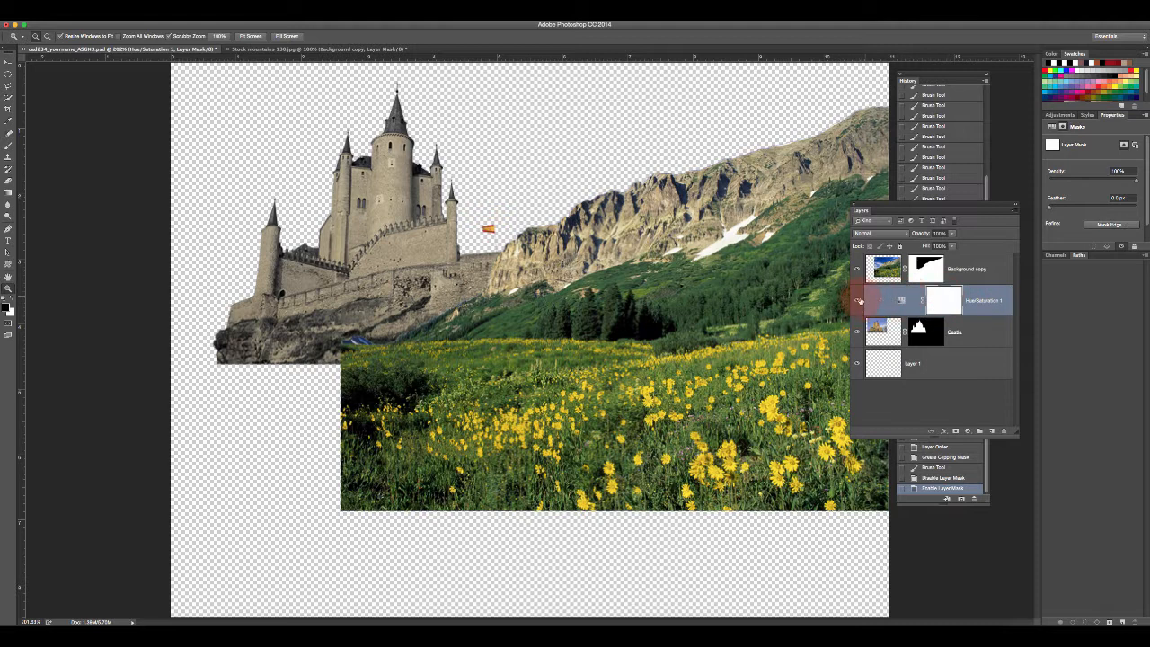
left_click(858, 302)
left_click(858, 303)
left_click(938, 306)
right_click(941, 304)
left_click(954, 306)
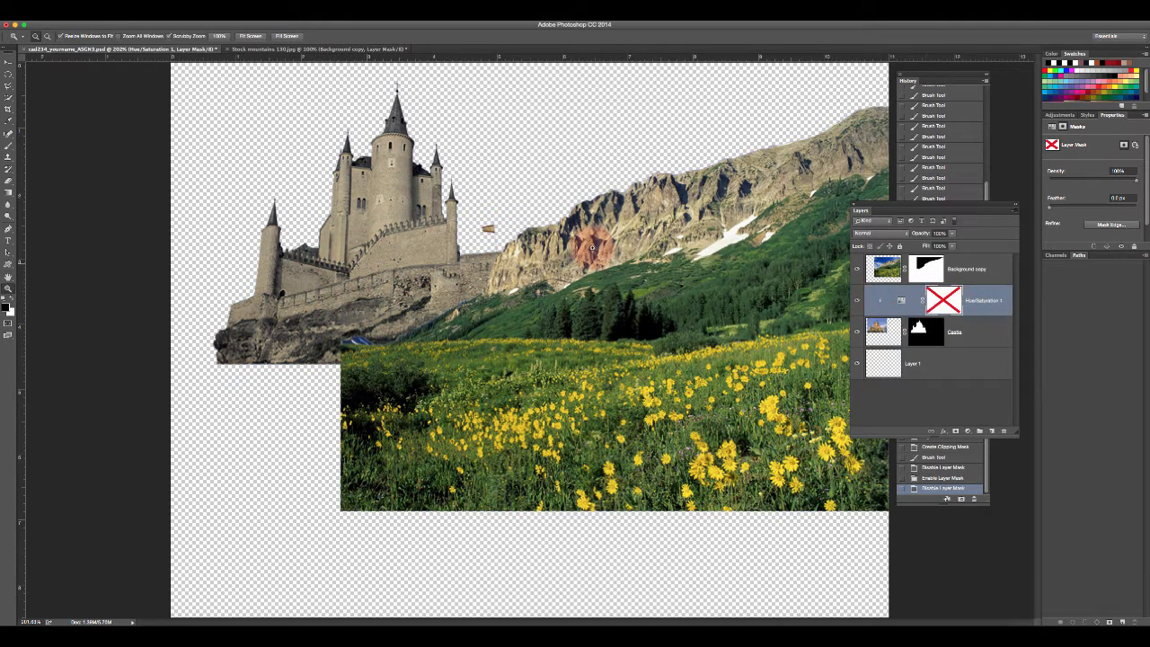
right_click(950, 303)
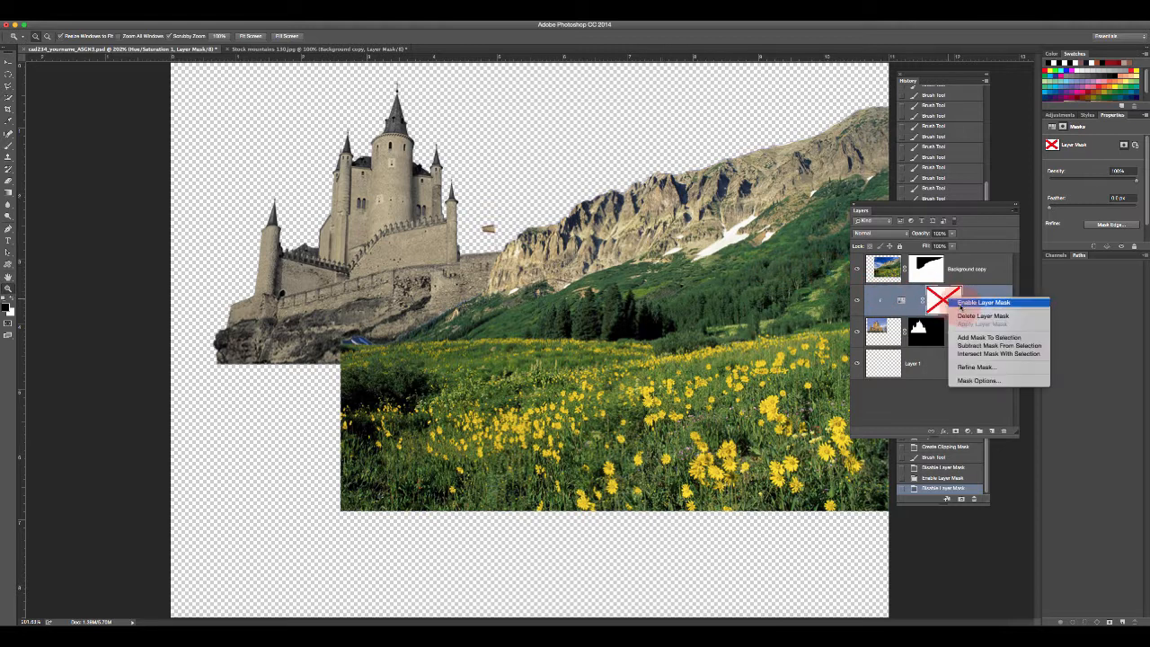
left_click(960, 304)
- Review the example composite in the Word assignment document and return to the Photoshop castle file
mouse_move(609, 190)
left_mouse_down()
mouse_move(497, 185)
mouse_move(453, 207)
mouse_move(413, 259)
mouse_move(423, 311)
left_mouse_up()
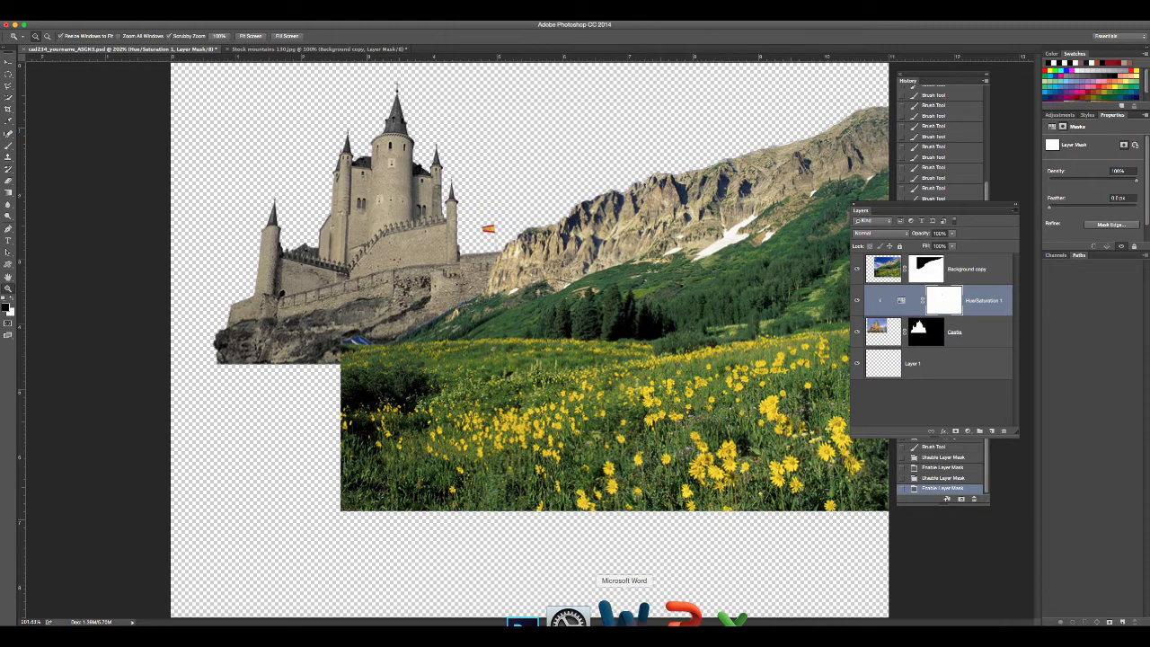
left_click(618, 628)
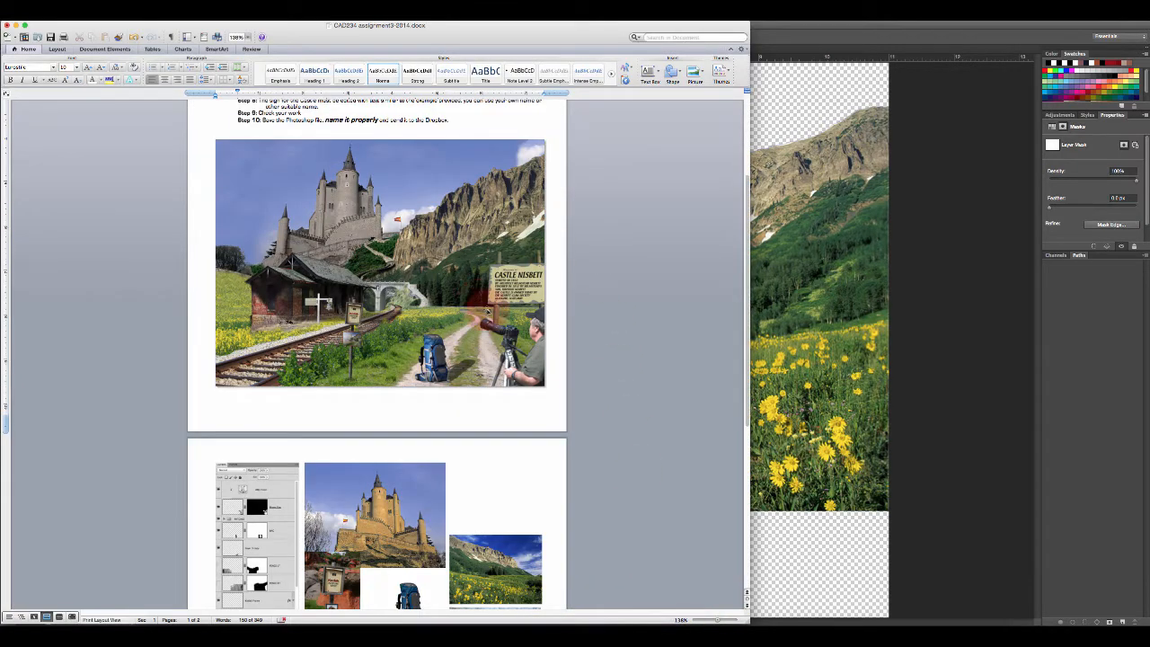
left_click(815, 539)
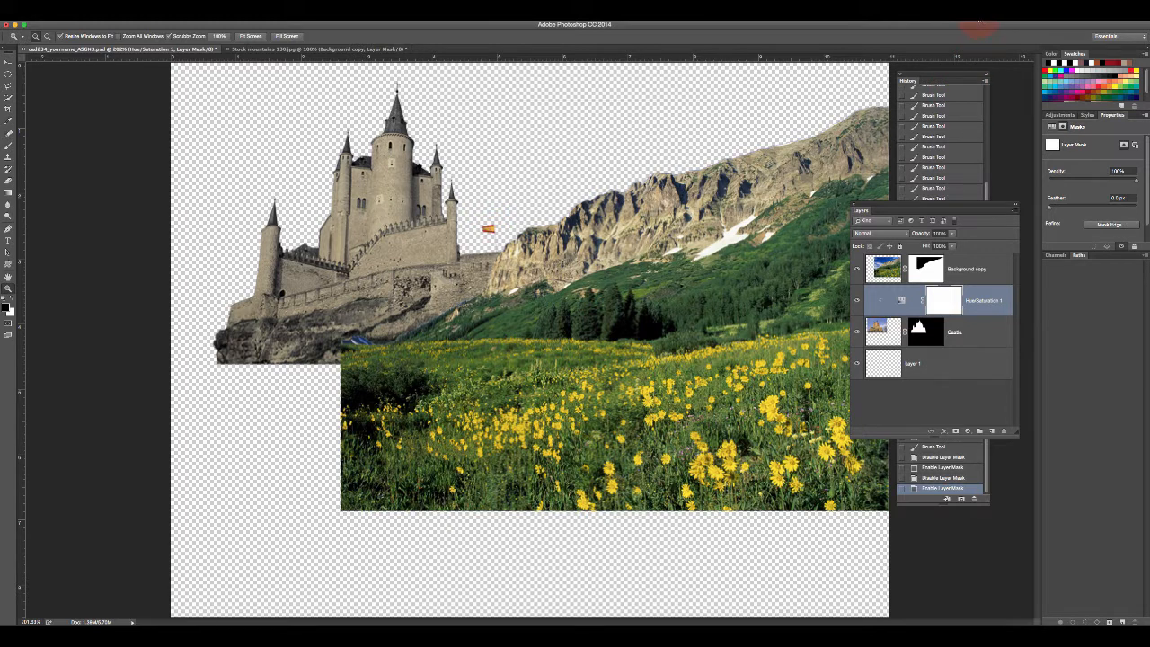
- Open the dirt-road photo 756639_52821685.jpg from Bridge's Stock Landscape folder in Photoshop and copy it into the castle composite
left_click(980, 21)
left_click(987, 32)
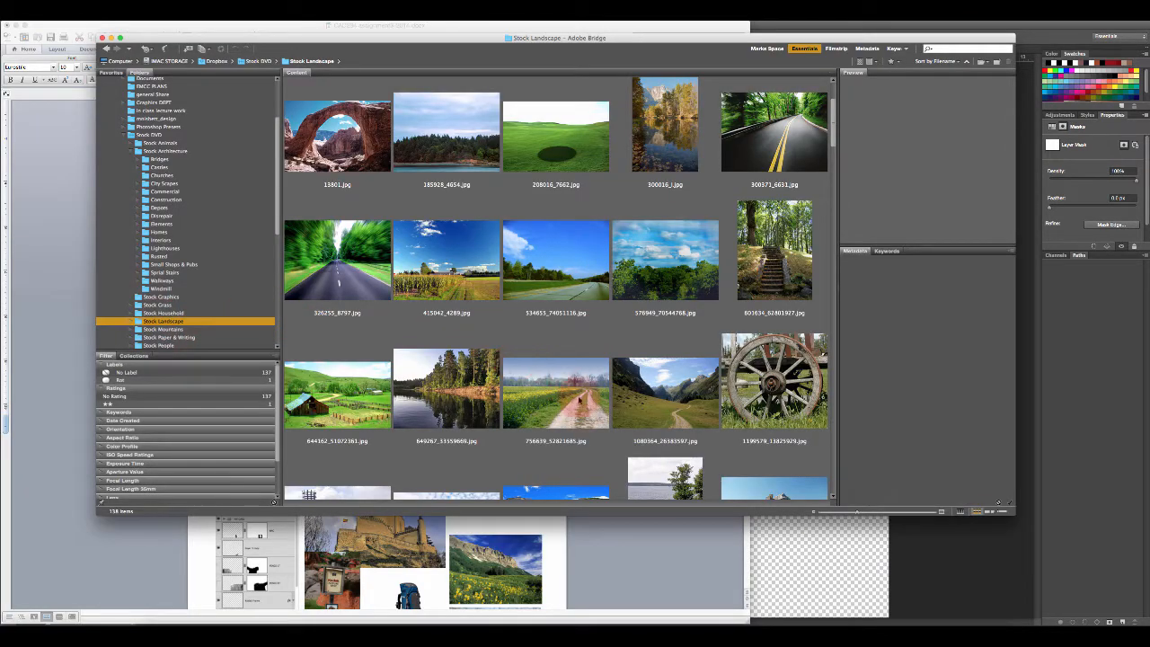
left_click(569, 400)
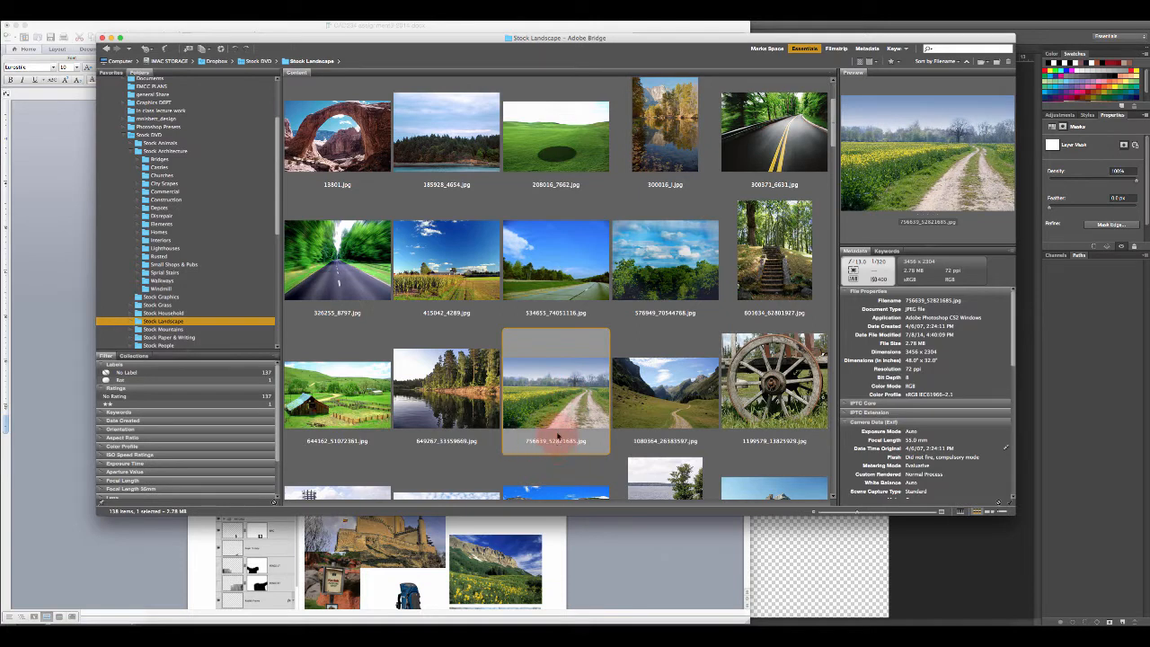
right_click(573, 395)
left_click(603, 399)
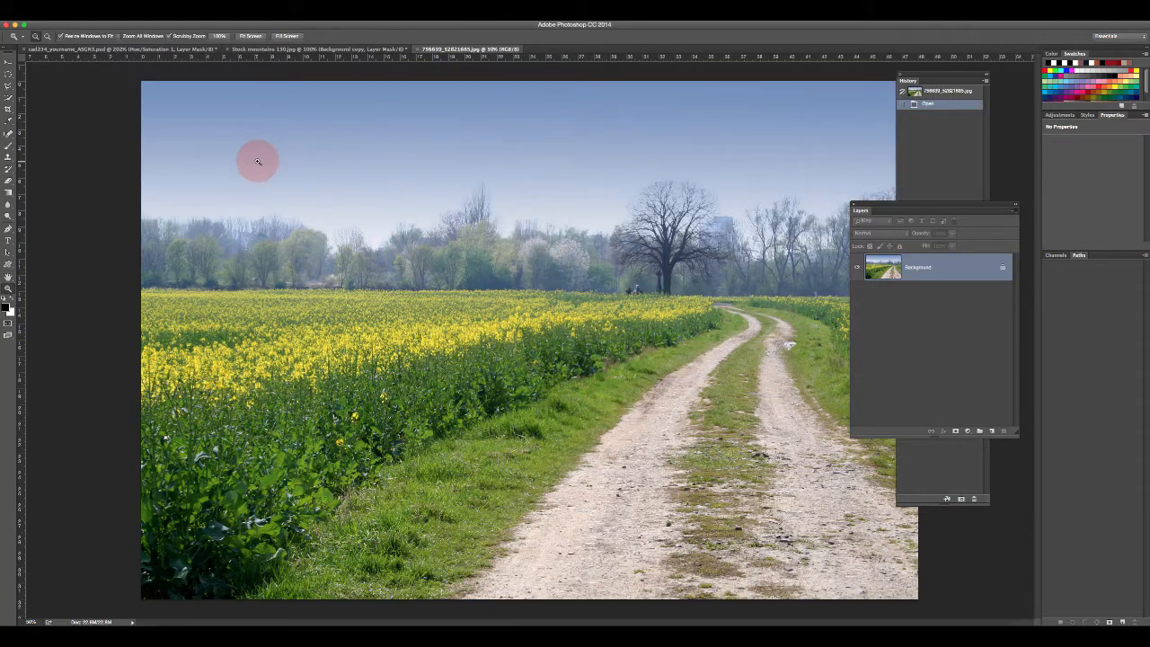
left_click(7, 65)
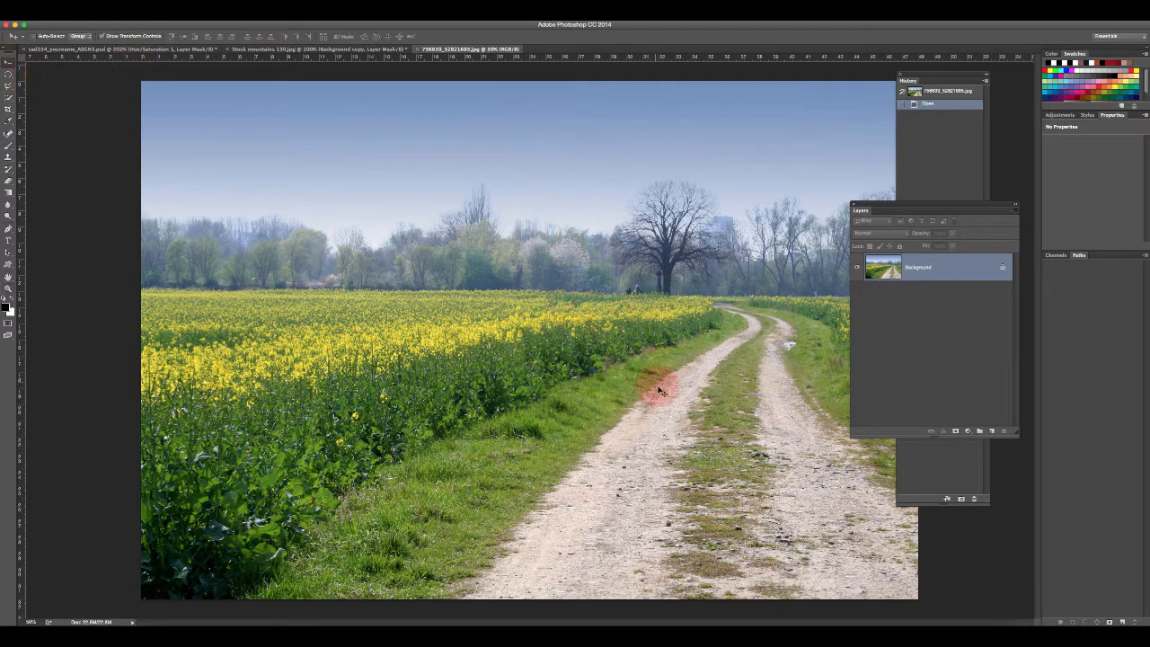
left_click_drag(710, 401, 521, 387)
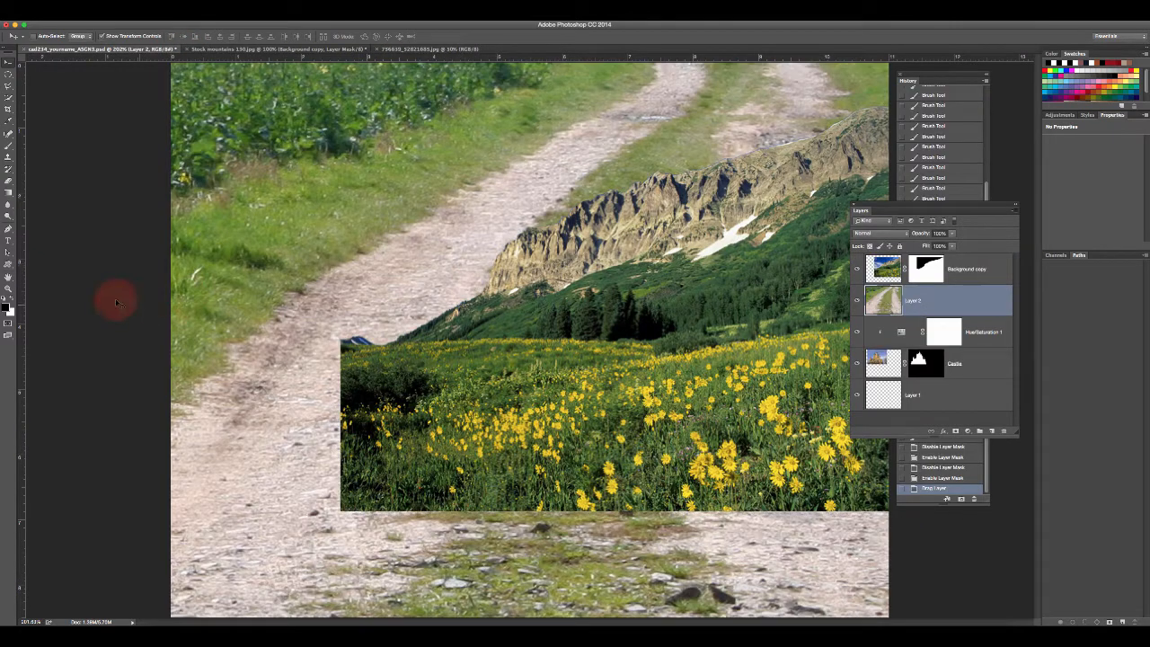
- Scale the dirt-road layer down to about 23% so it spans the canvas width, and align it with the canvas's bottom edge
left_click(8, 287)
left_click_drag(180, 297, 158, 315)
left_click(8, 61)
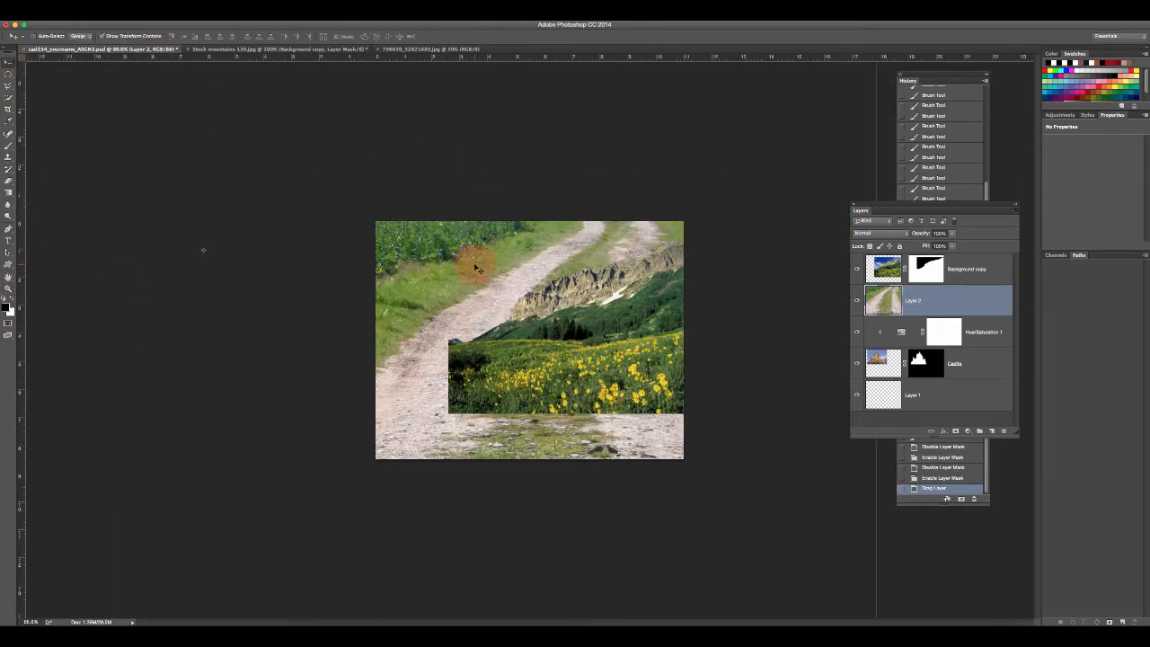
left_click_drag(515, 259, 575, 332)
left_click_drag(542, 257, 562, 302)
left_click_drag(495, 246, 450, 322)
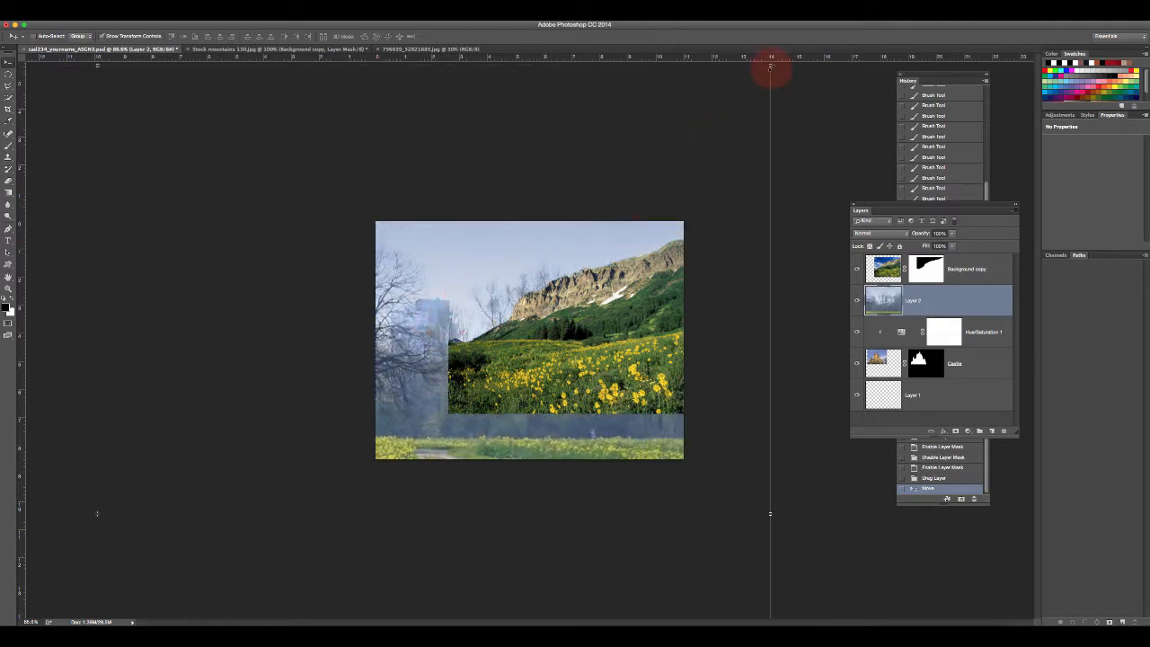
left_click_drag(770, 66, 601, 316)
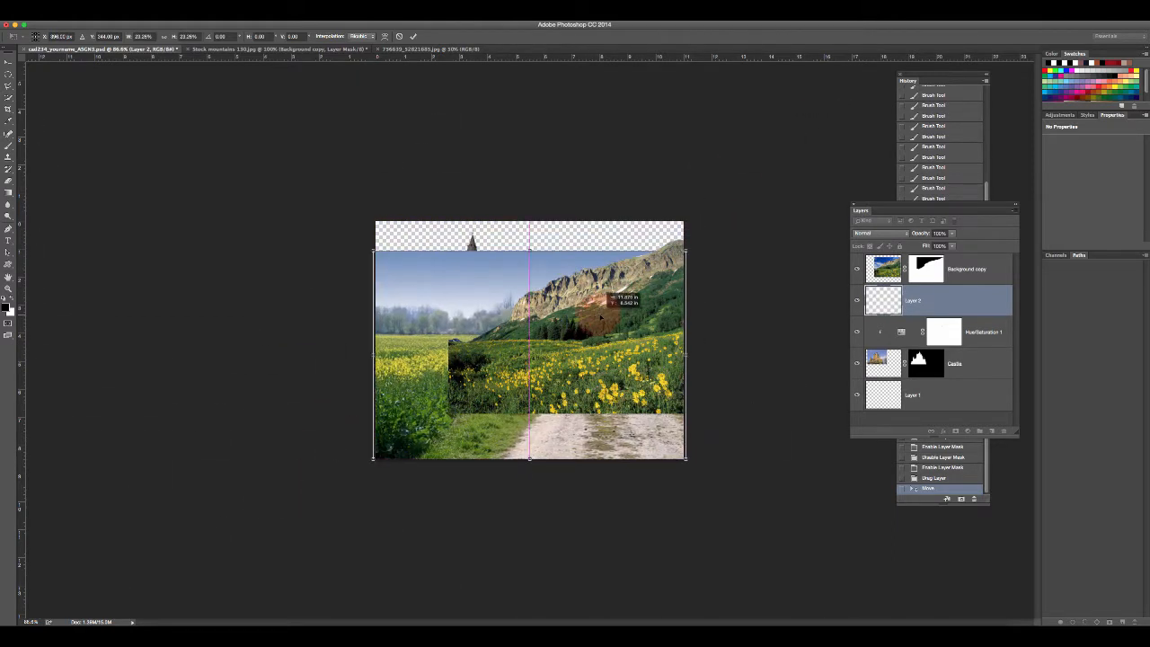
left_click(414, 36)
- Move the dirt-road layer above the mountain layer and preview the overlap at 63% opacity before restoring it to 100%
left_click_drag(932, 269, 931, 255)
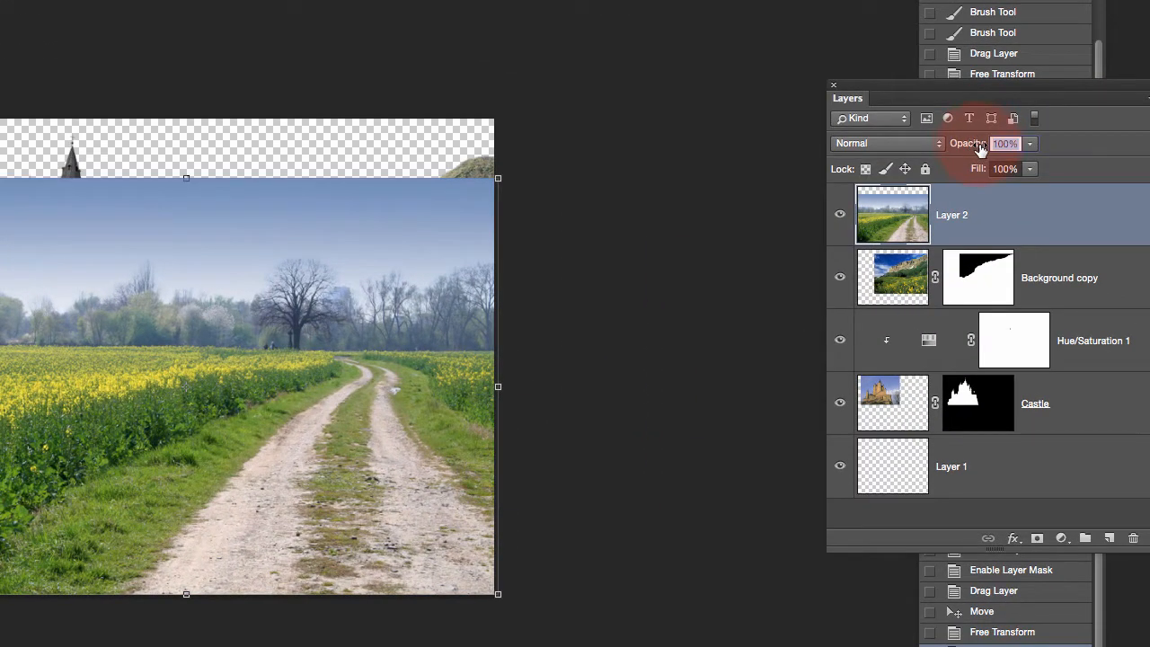
left_click_drag(979, 149, 944, 147)
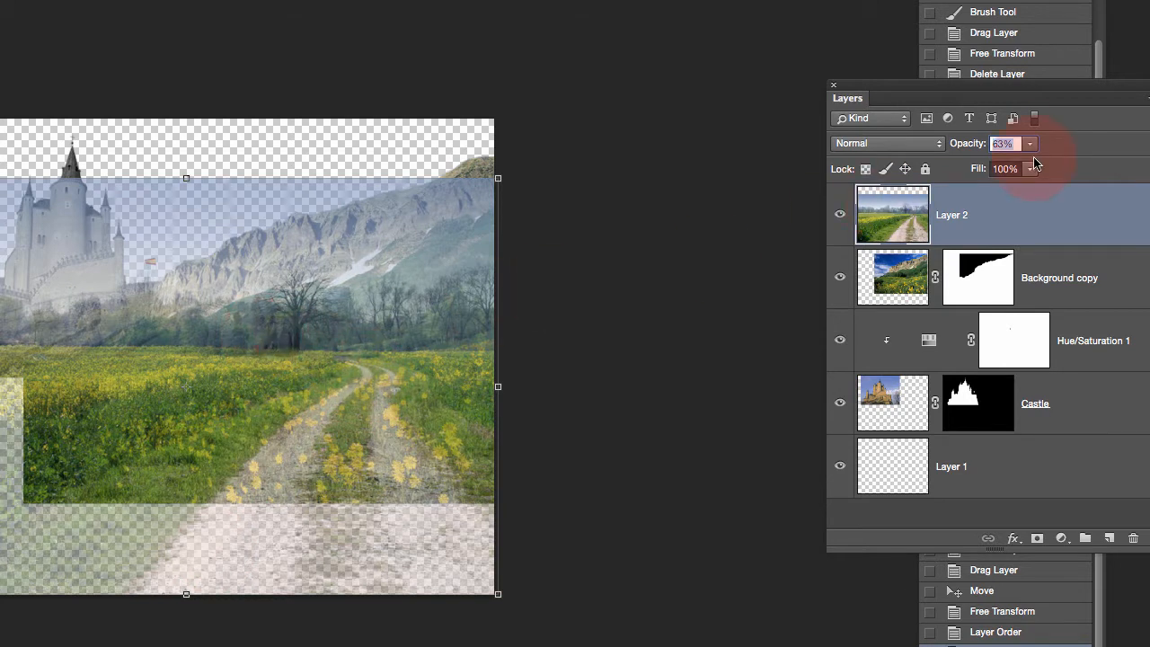
left_click_drag(956, 146, 1111, 158)
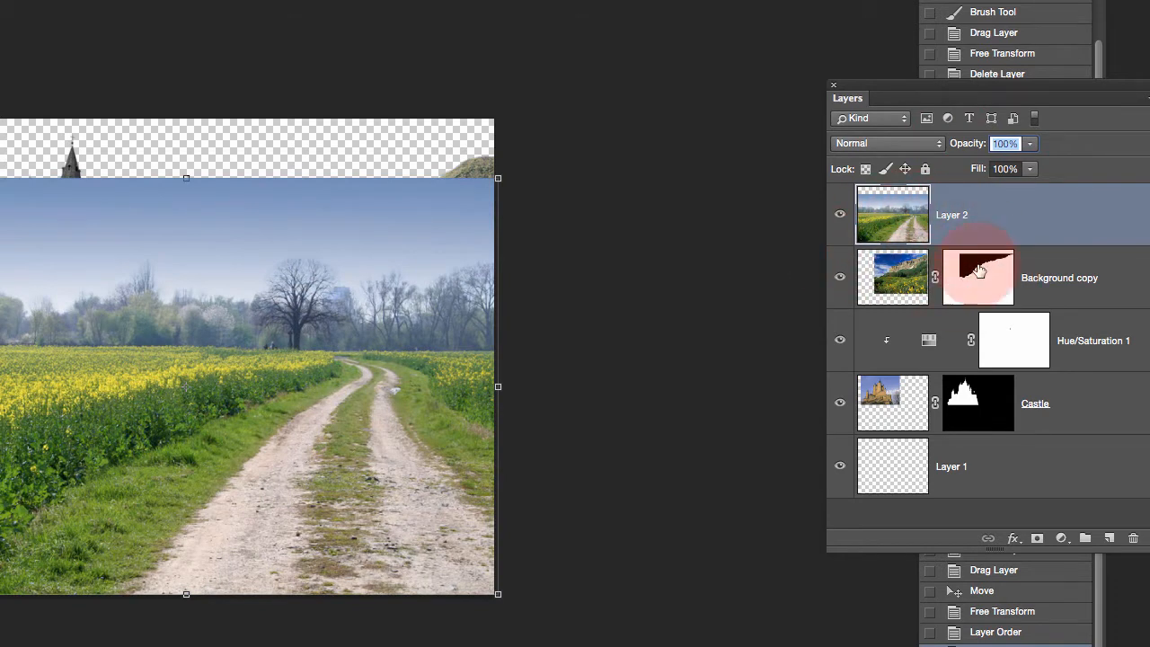
- Add a layer mask to the dirt-road layer and paint black over its sky and trees to reveal the castle and mountains
left_click(1037, 537)
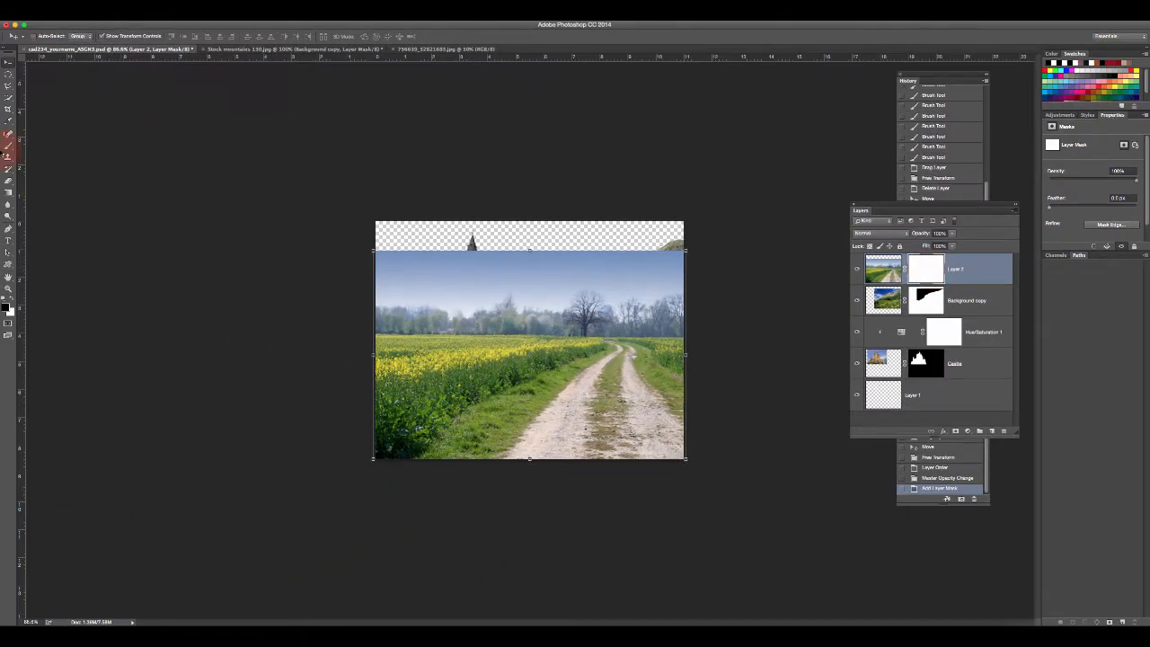
left_click(9, 147)
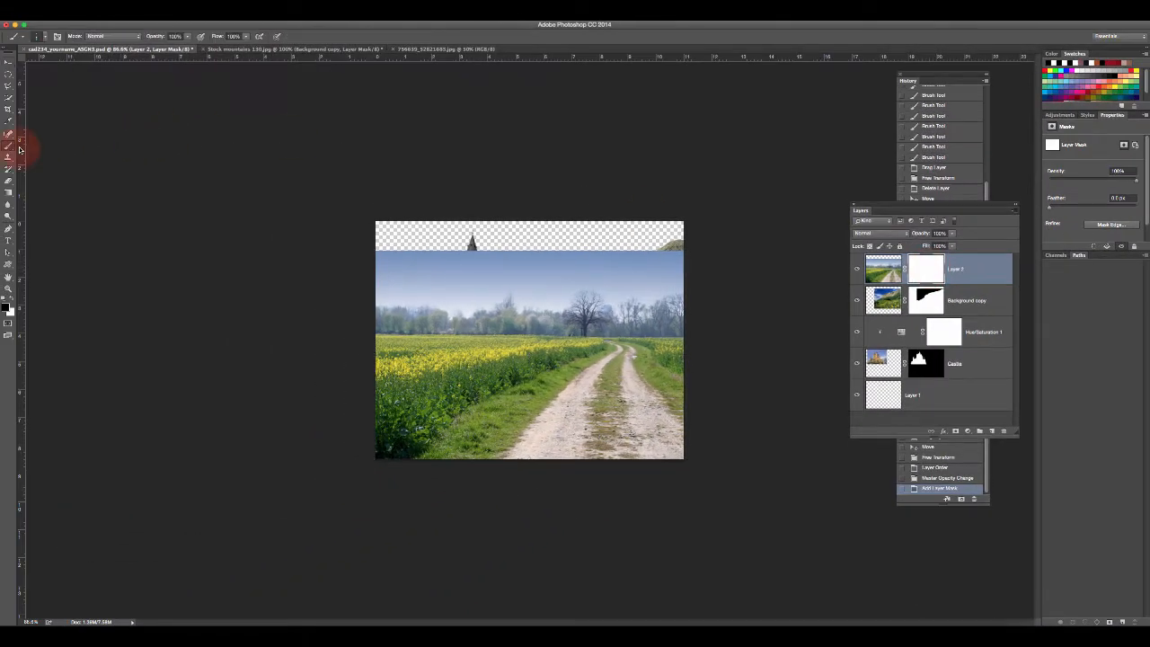
left_click(44, 37)
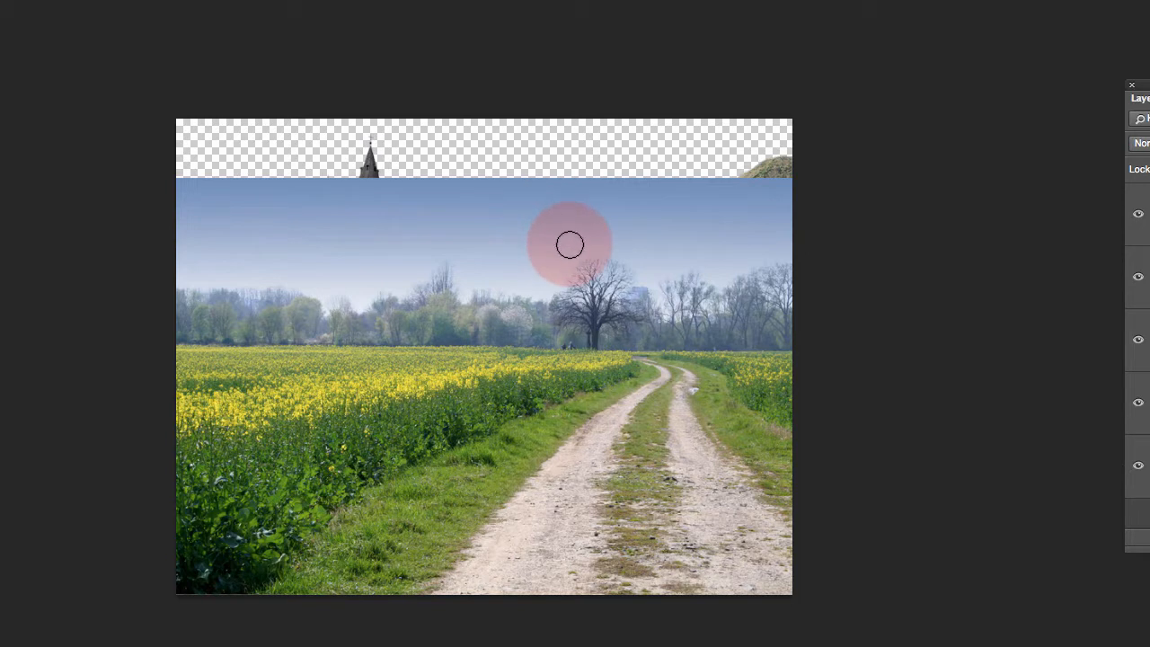
mouse_move(568, 297)
left_mouse_down()
mouse_move(658, 290)
mouse_move(608, 301)
mouse_move(821, 260)
mouse_move(712, 245)
mouse_move(746, 250)
mouse_move(775, 212)
mouse_move(629, 225)
mouse_move(829, 193)
mouse_move(144, 178)
mouse_move(314, 196)
mouse_move(278, 194)
mouse_move(242, 230)
mouse_move(749, 237)
mouse_move(132, 244)
mouse_move(374, 262)
mouse_move(187, 243)
mouse_move(180, 265)
mouse_move(321, 284)
mouse_move(379, 277)
mouse_move(623, 303)
mouse_move(801, 302)
mouse_move(755, 318)
mouse_move(787, 320)
mouse_move(692, 319)
mouse_move(778, 326)
mouse_move(616, 318)
mouse_move(796, 305)
mouse_move(760, 371)
mouse_move(785, 338)
mouse_move(685, 323)
mouse_move(793, 323)
mouse_move(750, 284)
mouse_move(623, 334)
mouse_move(539, 315)
mouse_move(584, 318)
mouse_move(477, 310)
mouse_move(258, 320)
mouse_move(95, 306)
left_mouse_up()
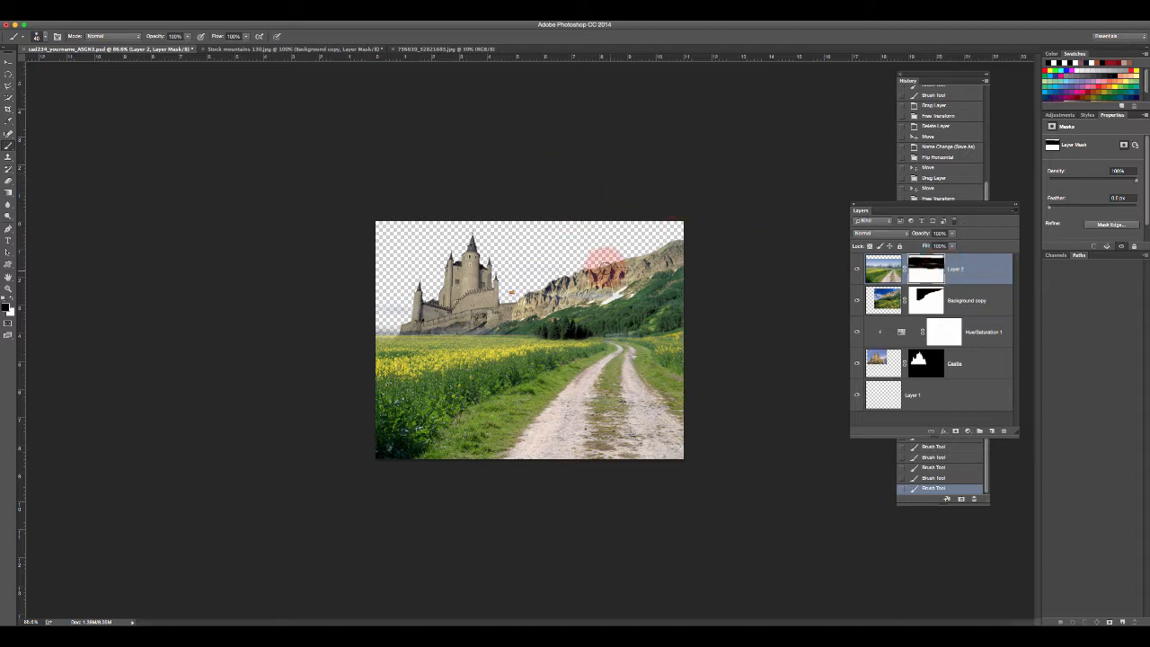
- Paint black on the dirt-road mask to remove leftover sky and trees along the castle base and the field's horizon
mouse_move(595, 295)
left_mouse_down()
mouse_move(618, 293)
mouse_move(553, 300)
mouse_move(623, 298)
mouse_move(531, 303)
mouse_move(580, 291)
left_mouse_up()
mouse_move(460, 319)
left_mouse_down()
mouse_move(373, 321)
mouse_move(414, 314)
mouse_move(376, 309)
mouse_move(409, 317)
mouse_move(374, 329)
mouse_move(415, 329)
left_mouse_up()
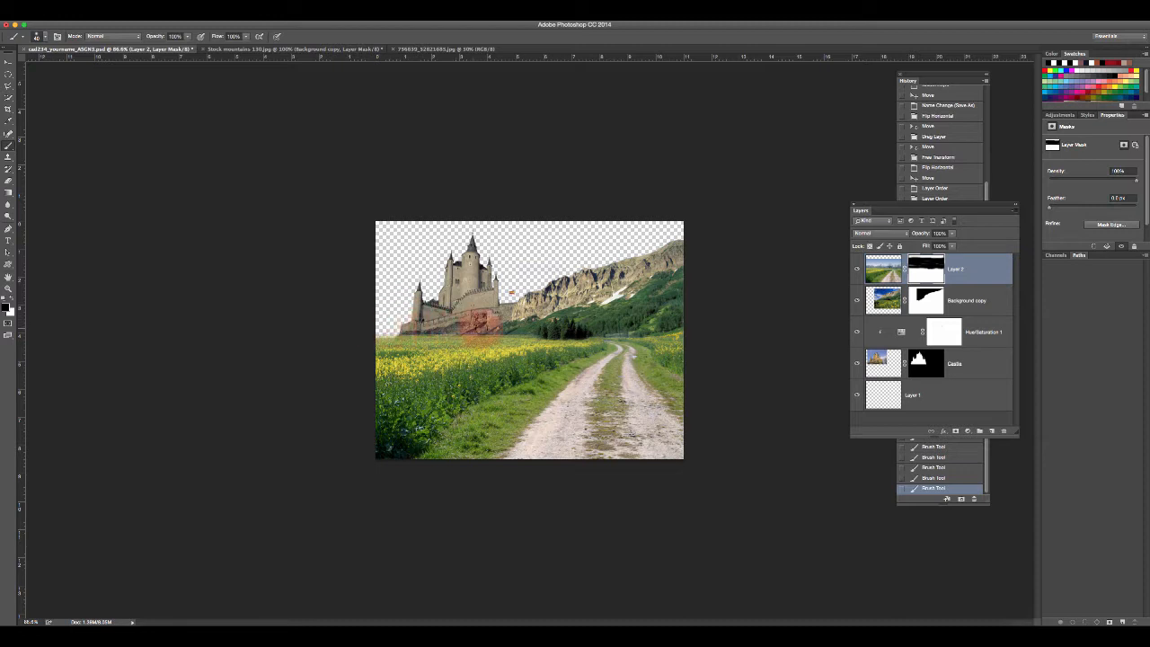
mouse_move(497, 317)
left_mouse_down()
mouse_move(403, 313)
mouse_move(475, 308)
left_mouse_up()
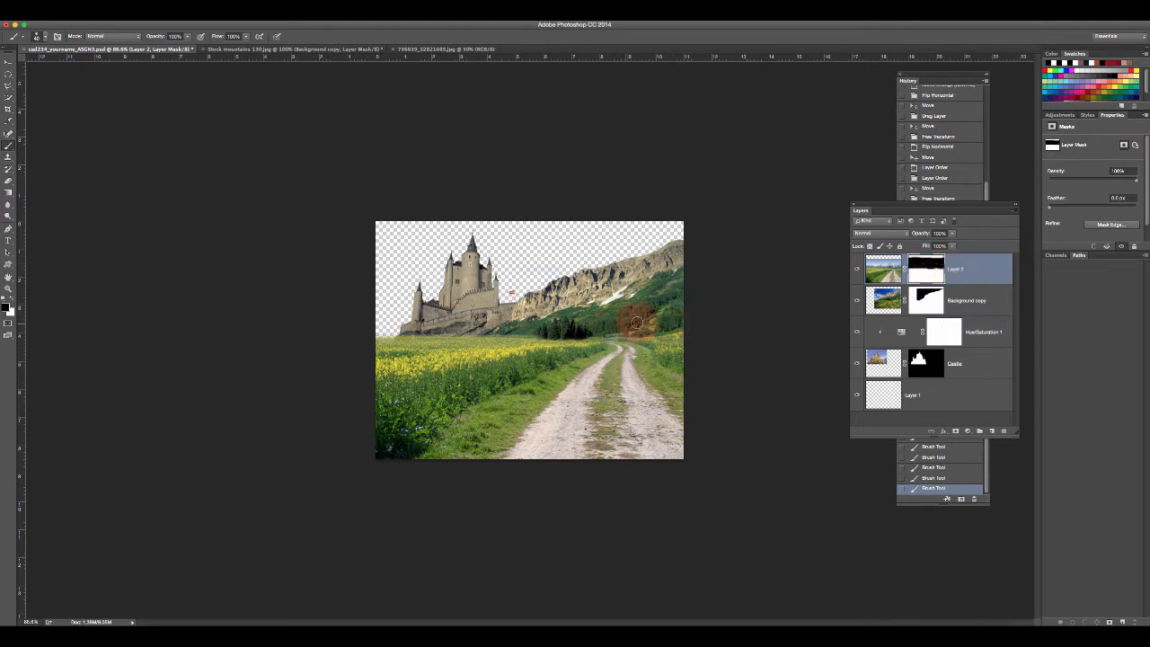
left_click_drag(621, 331, 620, 321)
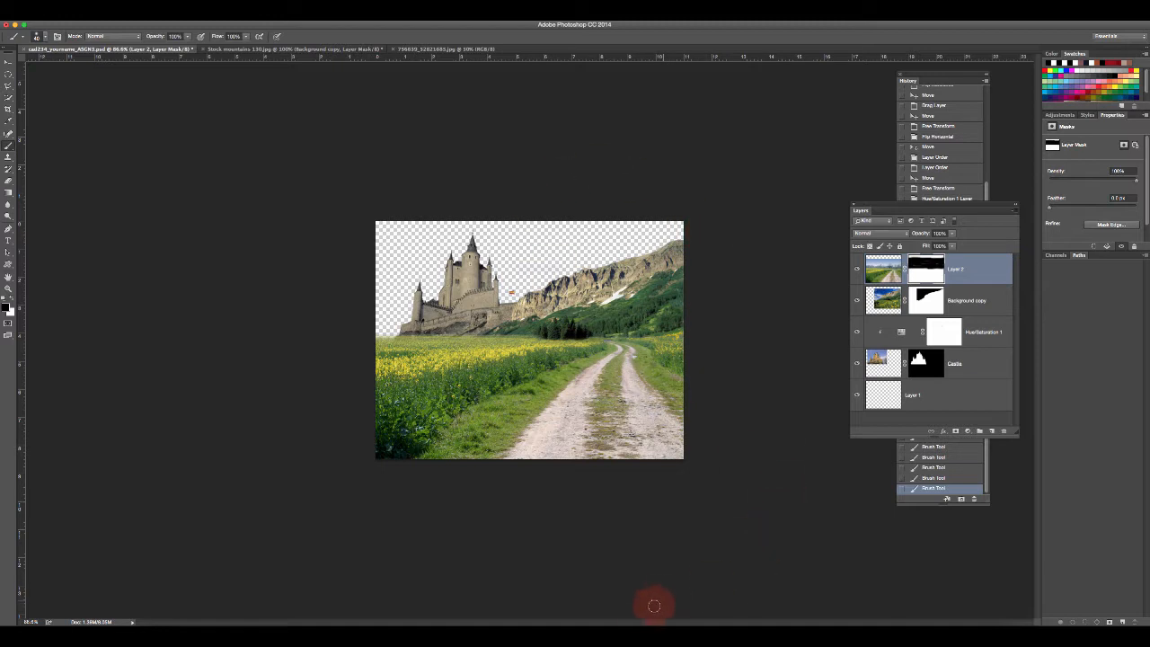
- Compare the composite with the example image in the Word assignment document to find the next element
left_click(629, 618)
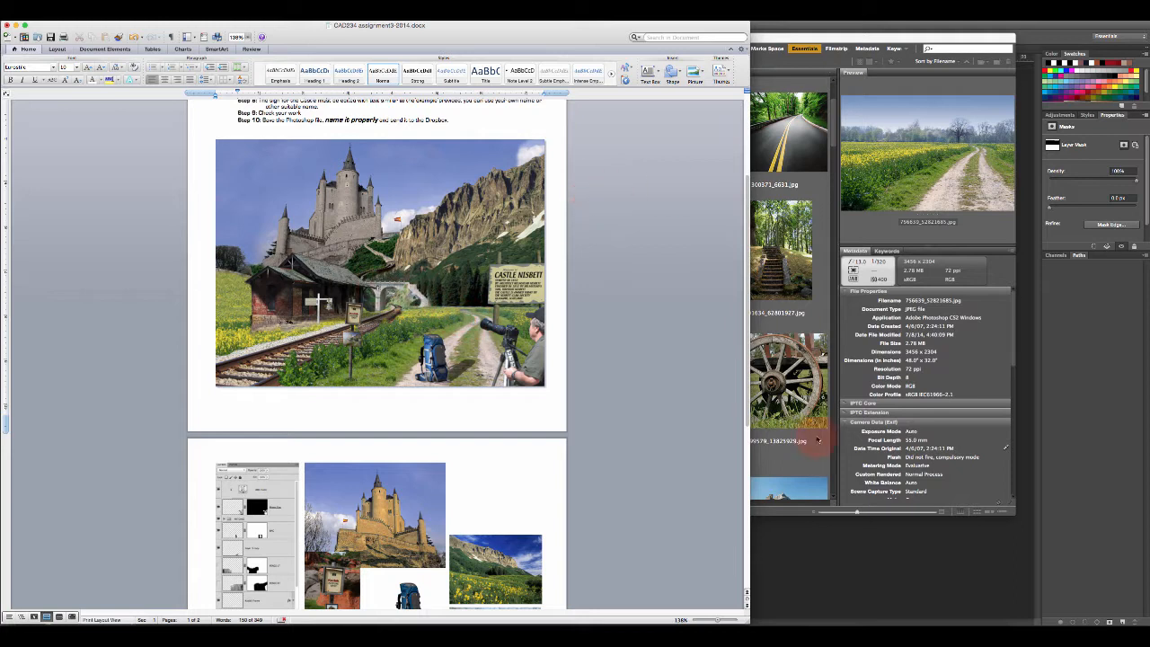
left_click(803, 539)
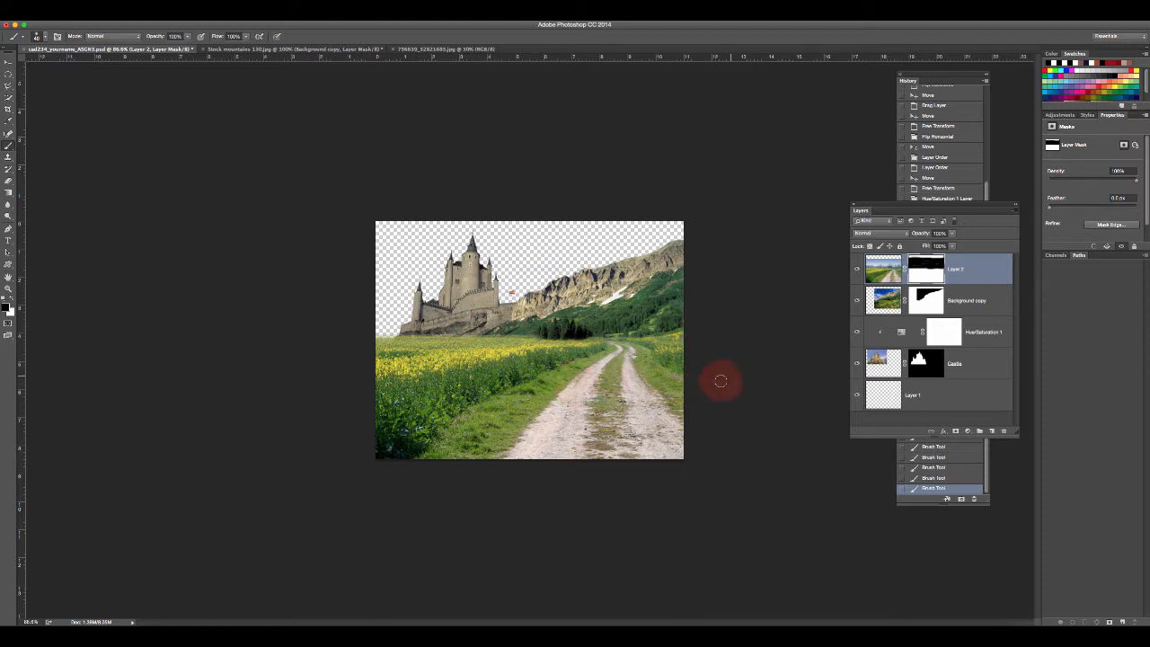
left_click(628, 614)
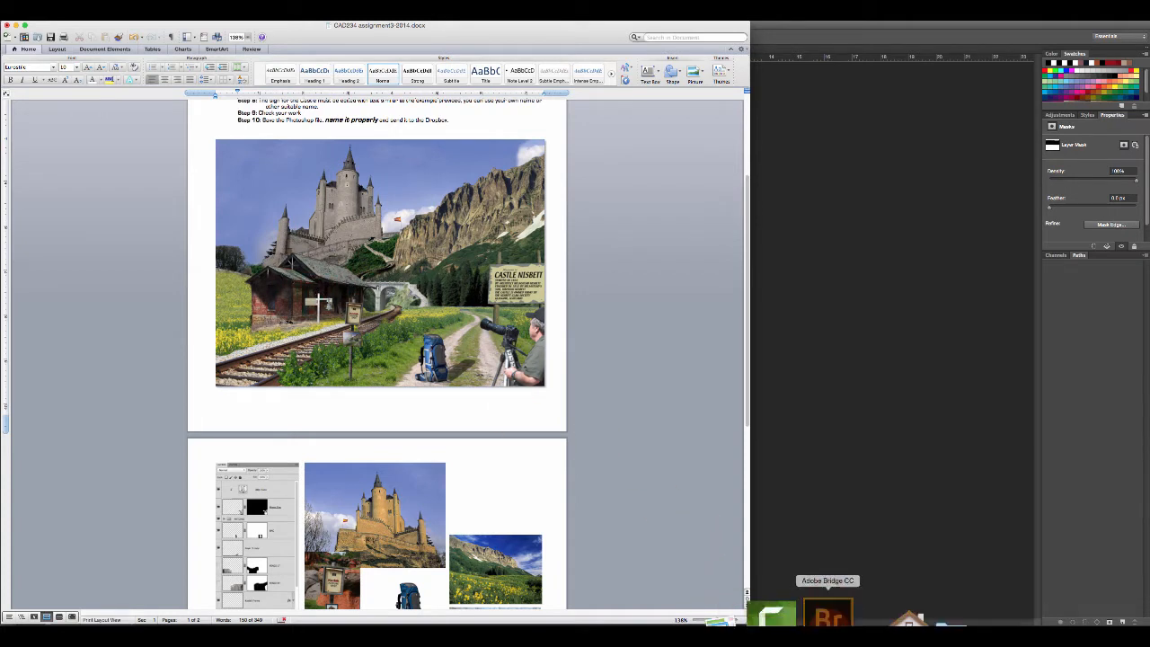
- Switch to Bridge, find the railway station photo Stock Architecture 447.jpg in the Depots folder, and open it in Photoshop
left_click(826, 612)
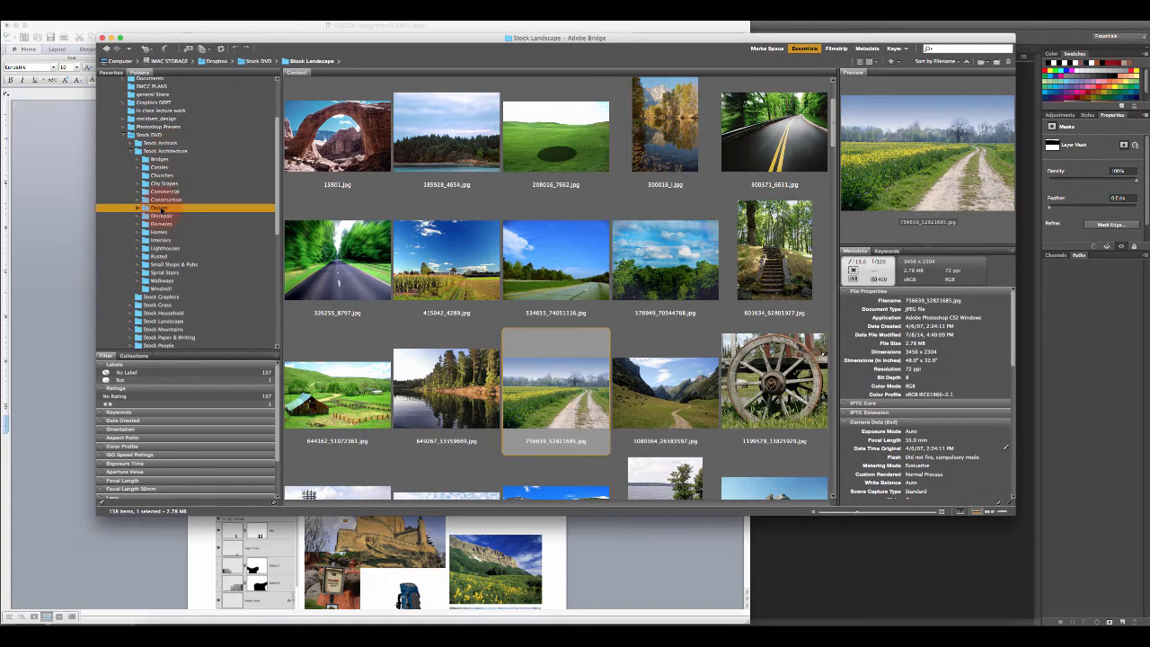
left_click(160, 208)
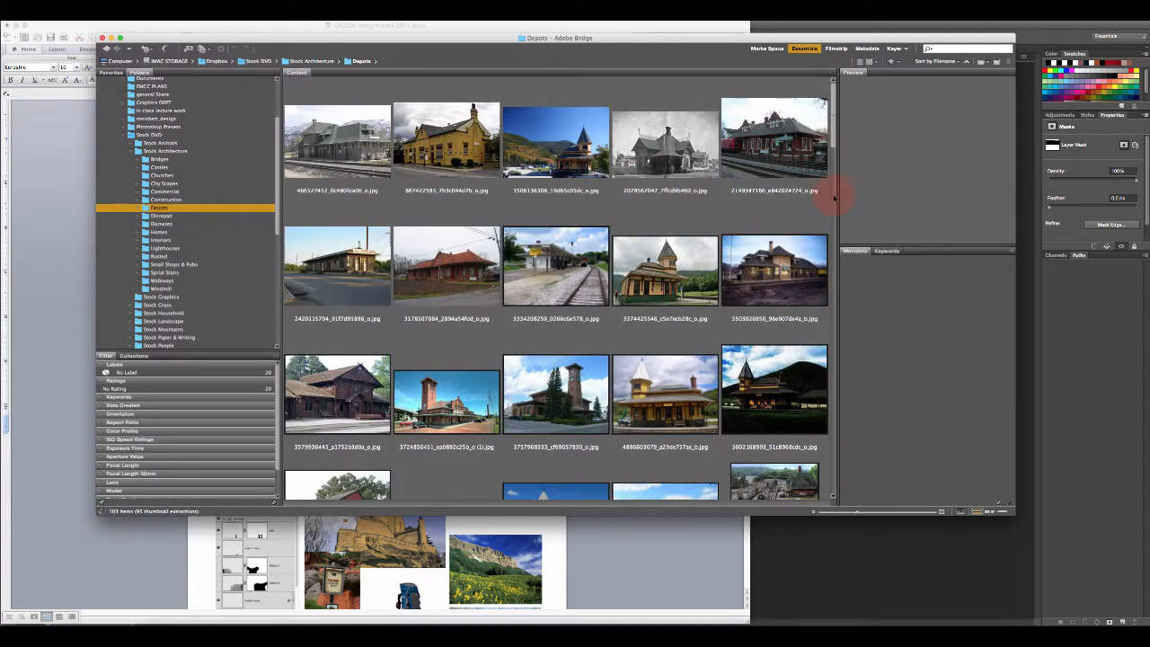
left_click_drag(830, 123, 844, 425)
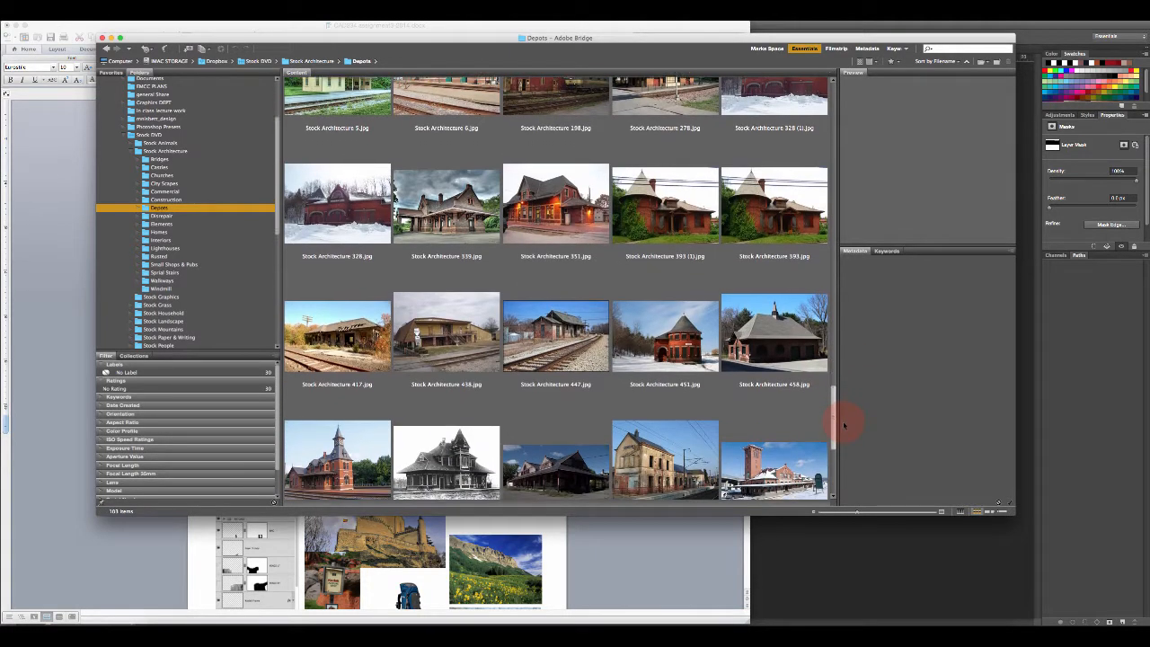
left_click(592, 345)
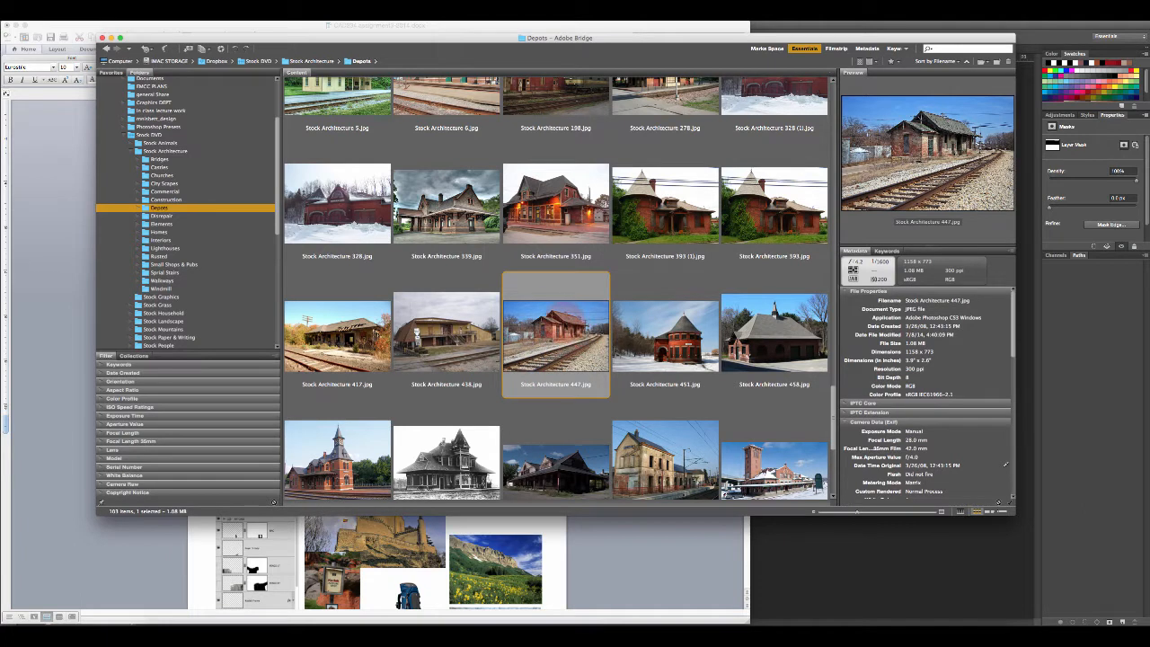
right_click(573, 325)
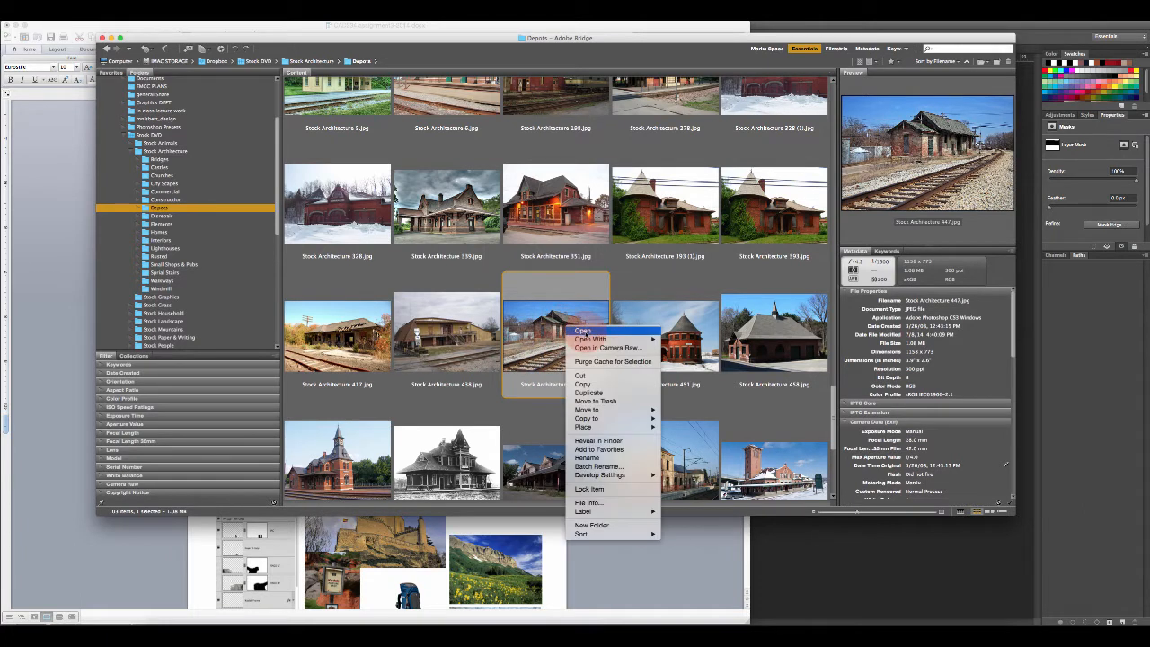
left_click(582, 331)
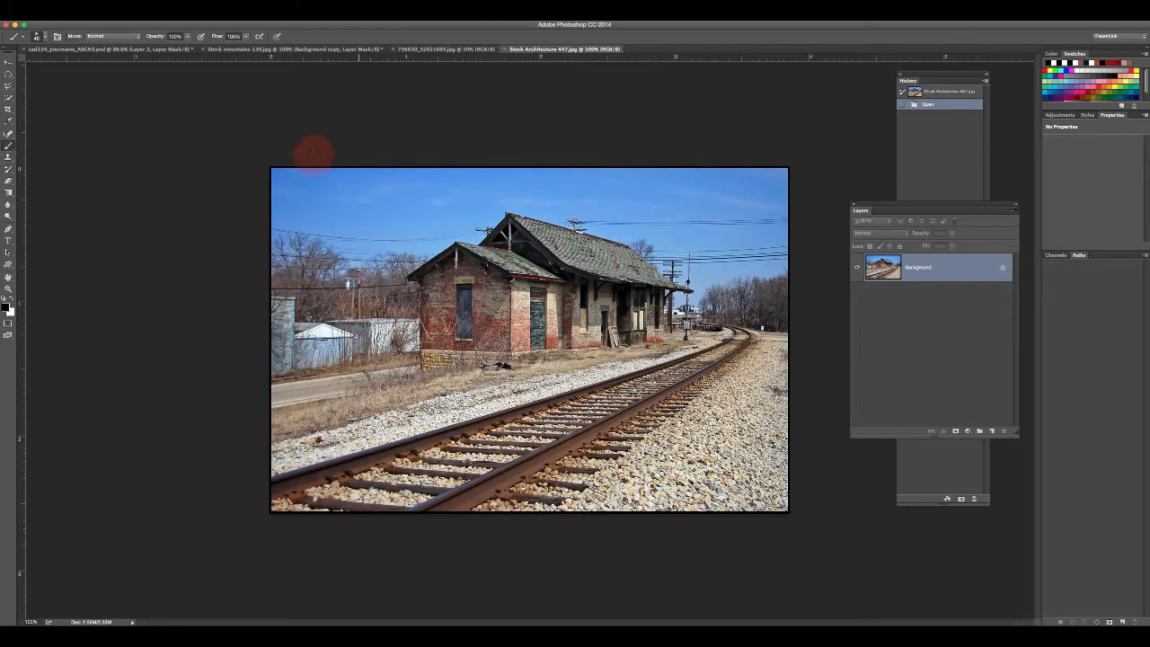
- Copy the railway station photo into the castle composite, scale it to about 50%, and place it in the canvas's lower-left corner
left_click(13, 66)
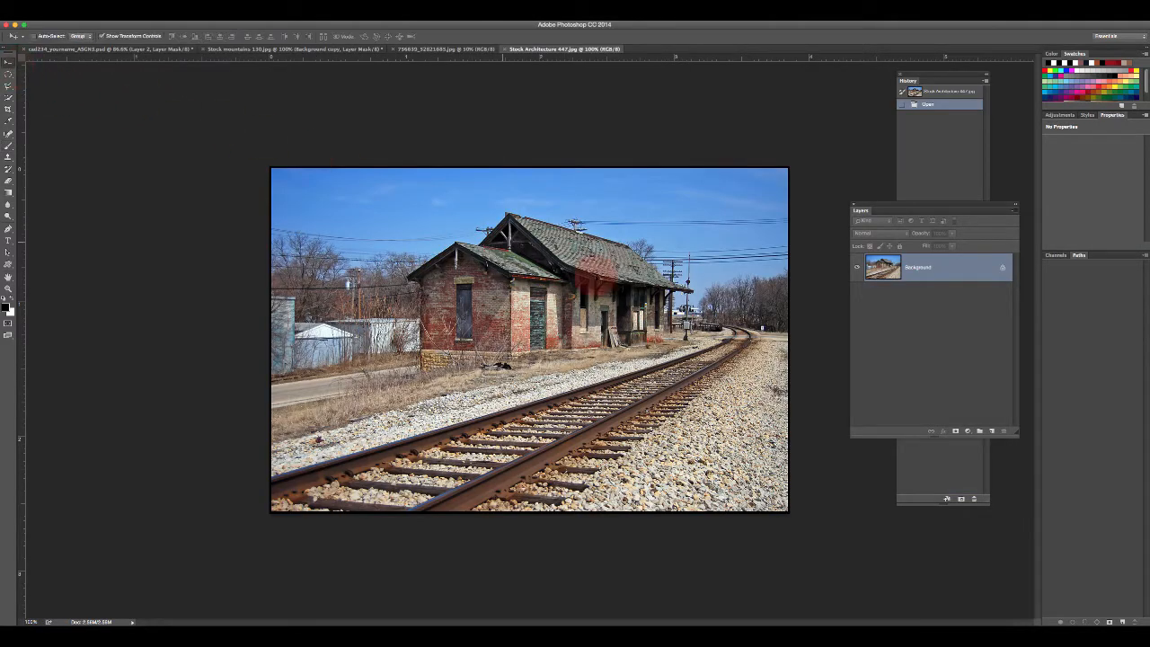
left_click_drag(532, 281, 399, 175)
left_click_drag(326, 123, 606, 312)
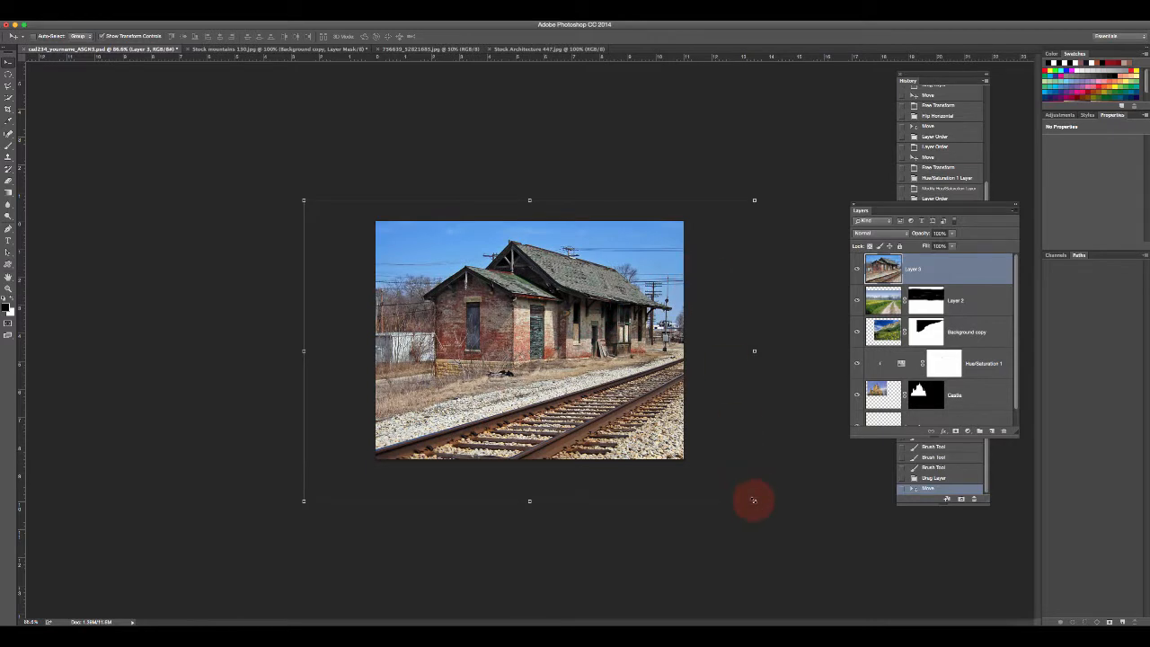
left_click_drag(753, 501, 543, 321)
left_click_drag(454, 258, 518, 367)
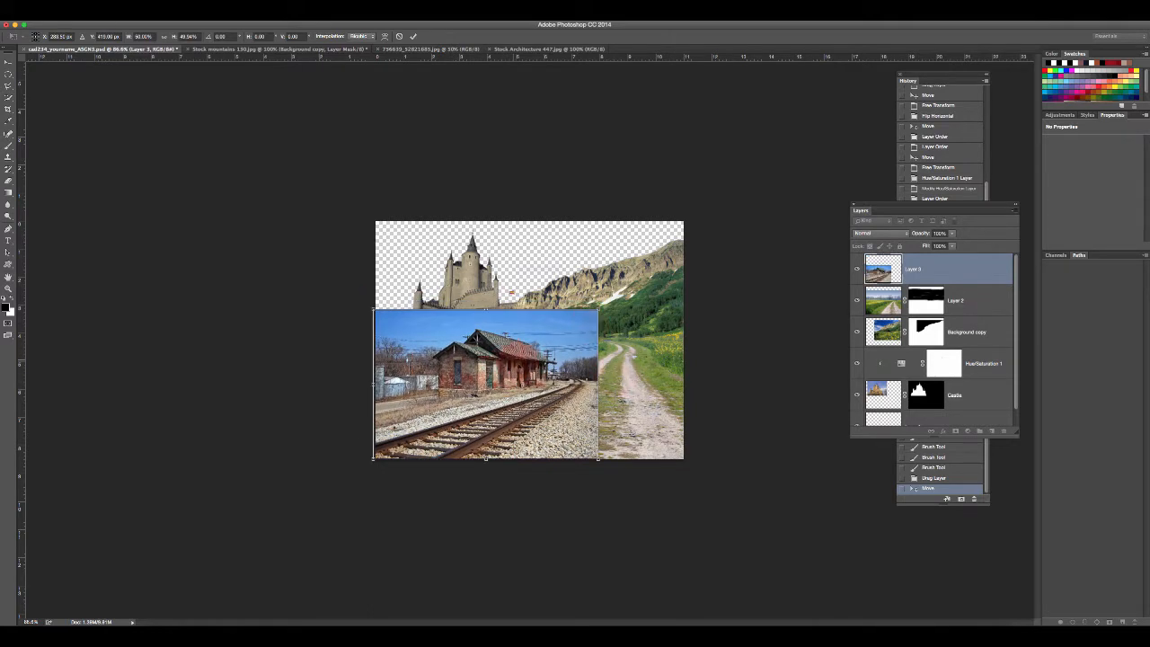
left_click(413, 37)
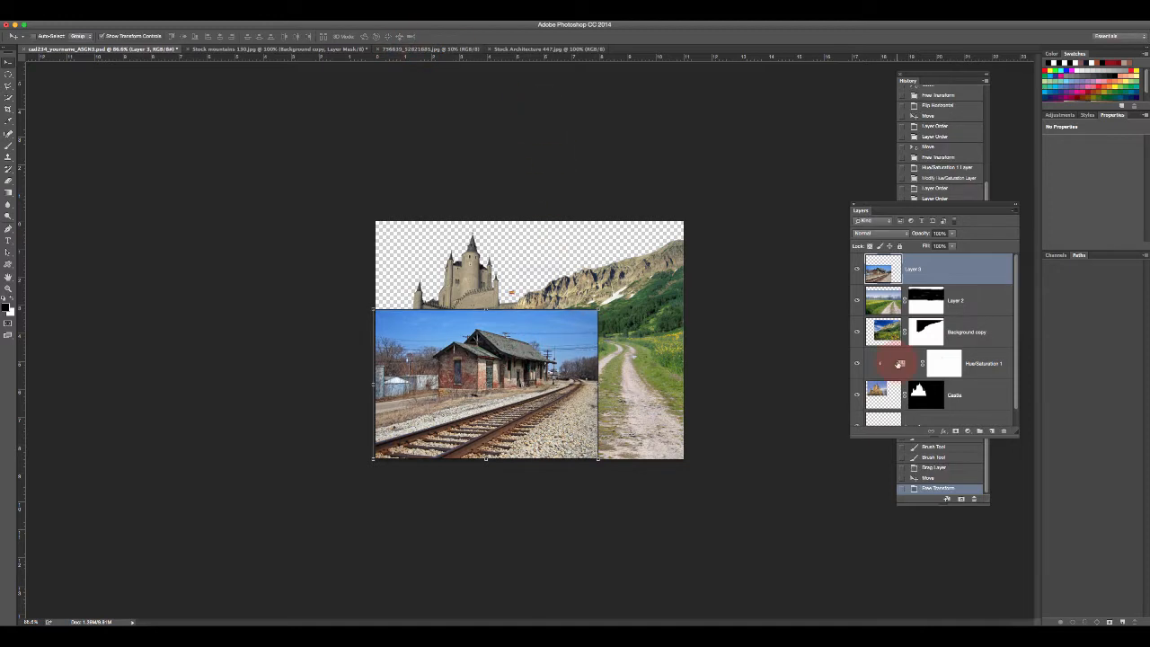
- Add a layer mask to the railway station layer and paint black to hide most of its sky, surroundings and foreground gravel
left_click(957, 432)
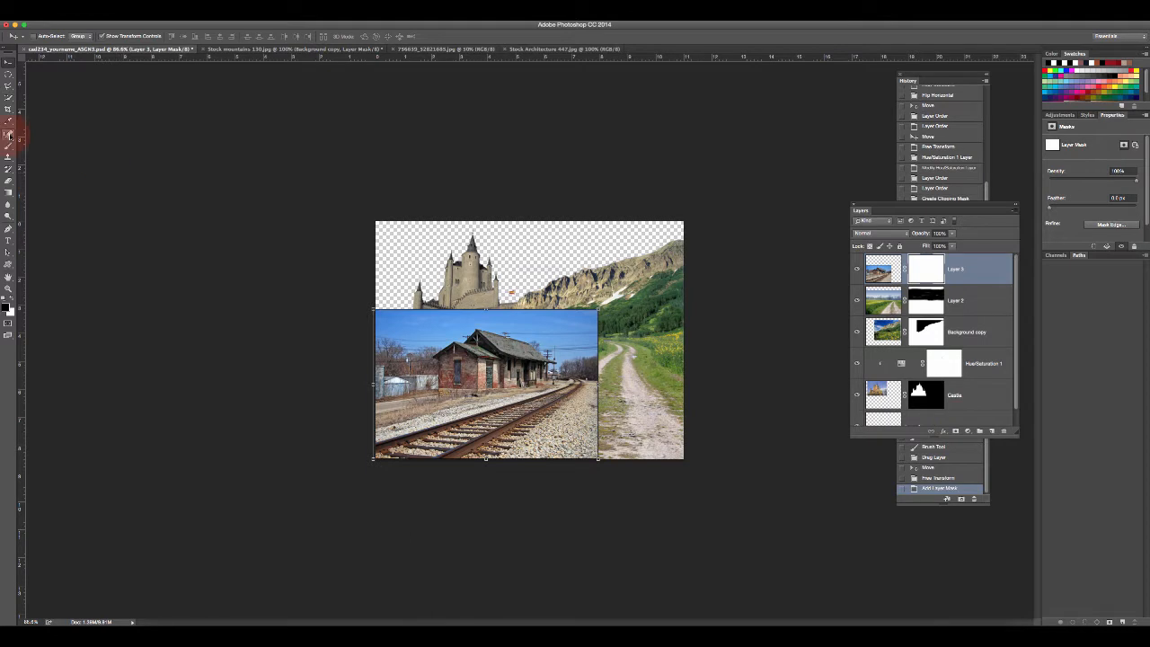
left_click(9, 145)
mouse_move(564, 409)
left_mouse_down()
mouse_move(558, 447)
mouse_move(603, 451)
mouse_move(596, 416)
mouse_move(541, 459)
mouse_move(588, 411)
mouse_move(558, 455)
mouse_move(600, 388)
mouse_move(594, 310)
mouse_move(520, 300)
mouse_move(589, 313)
mouse_move(495, 302)
mouse_move(476, 307)
mouse_move(544, 312)
mouse_move(364, 313)
mouse_move(454, 303)
mouse_move(597, 323)
mouse_move(512, 302)
mouse_move(563, 318)
mouse_move(533, 323)
mouse_move(566, 336)
mouse_move(511, 317)
mouse_move(588, 344)
mouse_move(456, 306)
mouse_move(427, 320)
mouse_move(454, 323)
mouse_move(416, 336)
mouse_move(382, 329)
mouse_move(387, 316)
mouse_move(396, 355)
mouse_move(418, 355)
mouse_move(410, 385)
mouse_move(391, 381)
mouse_move(374, 330)
mouse_move(411, 319)
mouse_move(429, 332)
mouse_move(377, 391)
mouse_move(378, 359)
mouse_move(380, 390)
mouse_move(363, 415)
mouse_move(395, 415)
mouse_move(364, 423)
mouse_move(395, 432)
mouse_move(426, 413)
mouse_move(416, 398)
mouse_move(434, 409)
mouse_move(433, 338)
left_mouse_up()
mouse_move(436, 415)
left_mouse_down()
mouse_move(449, 408)
mouse_move(364, 431)
mouse_move(413, 354)
left_mouse_up()
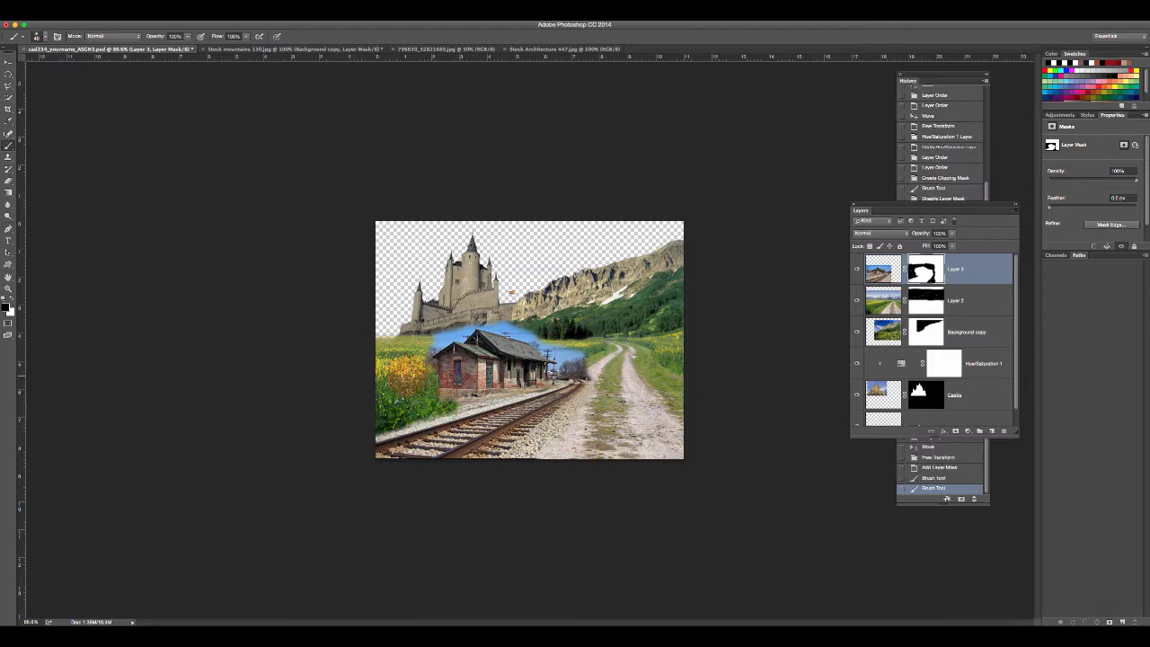
left_click_drag(452, 379, 437, 380)
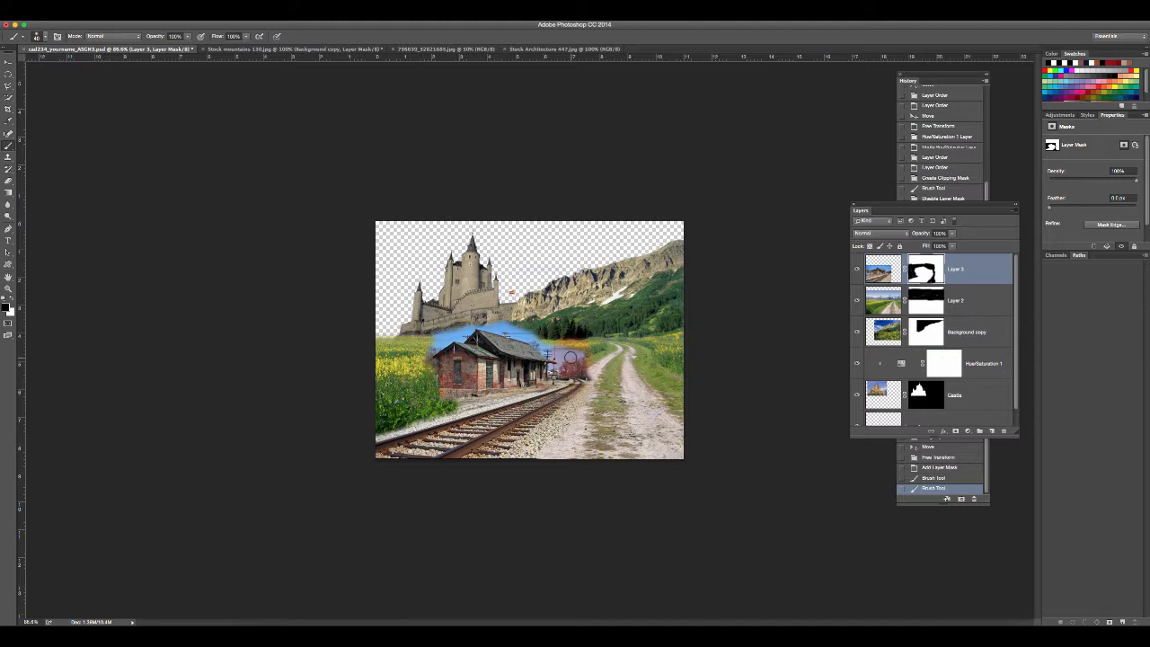
- Check the station's placement against the example image in Word, scale the station layer to about 88%, shift it slightly upward, and apply the transformation
left_click(618, 617)
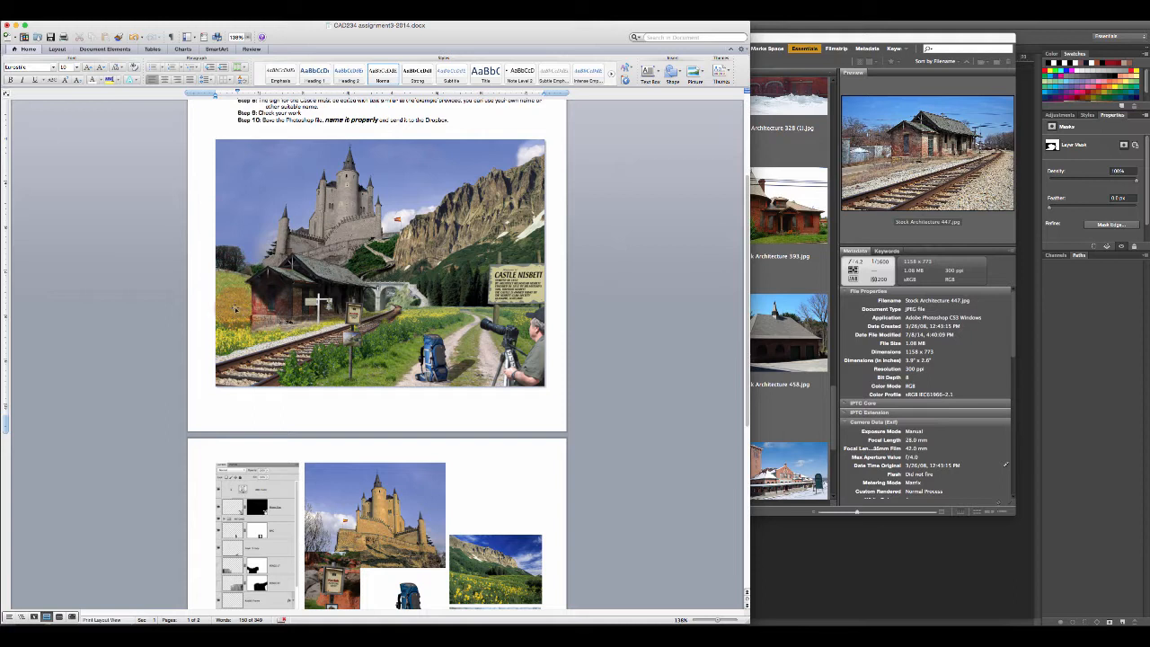
left_click_drag(747, 256, 746, 440)
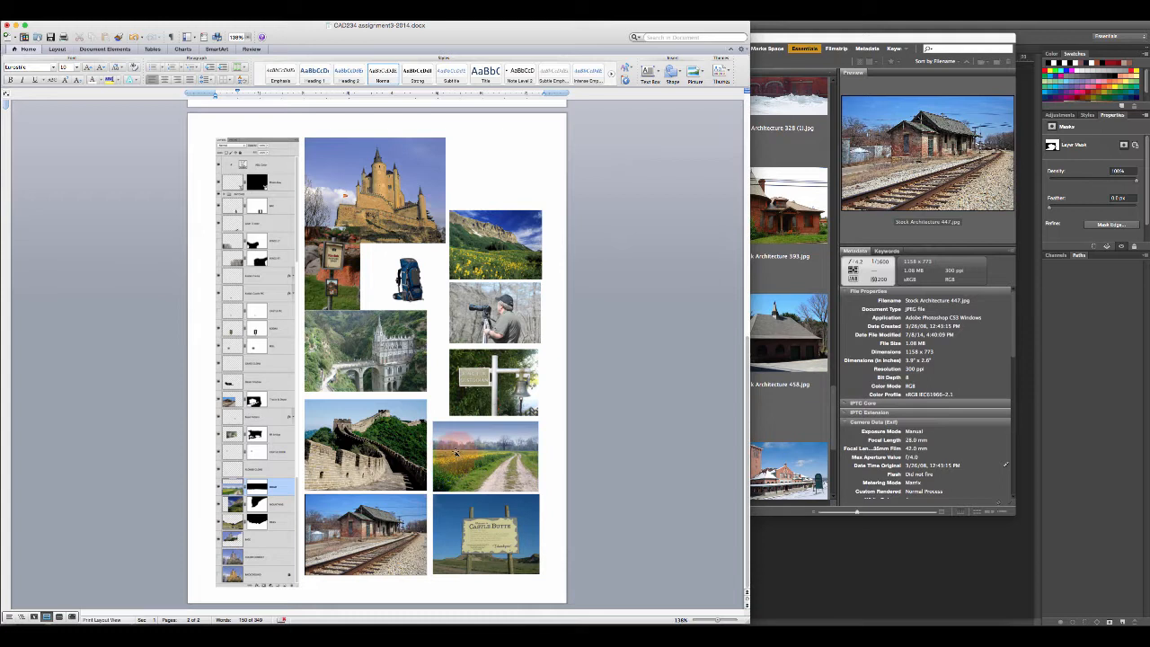
left_click_drag(747, 386, 680, 226)
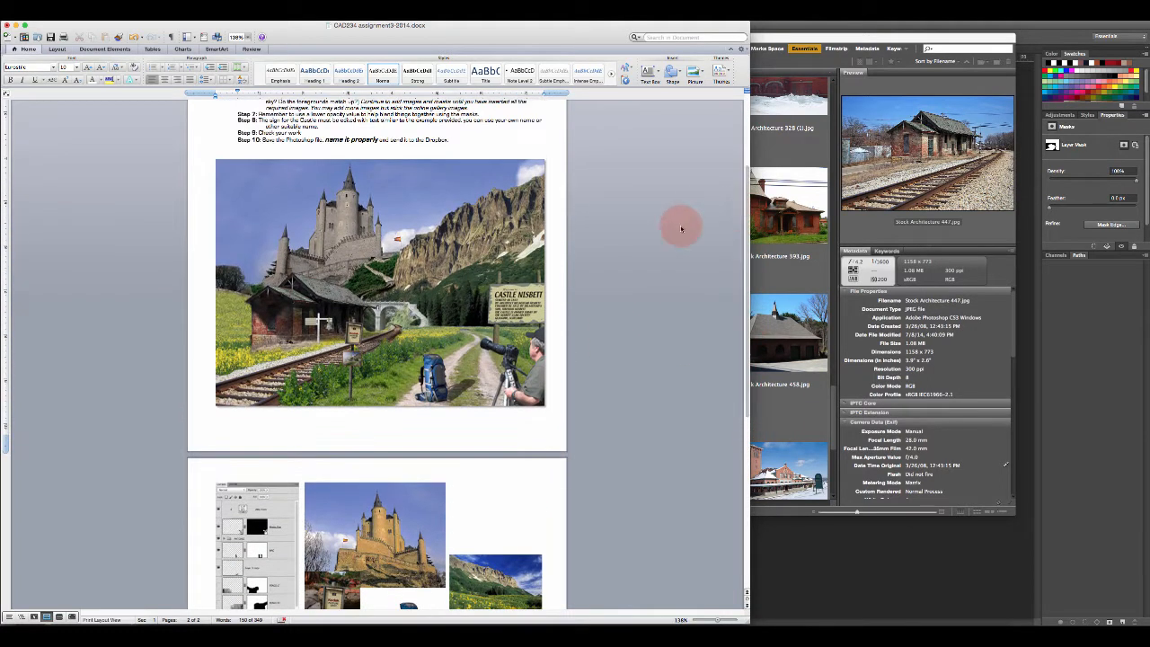
left_click(812, 536)
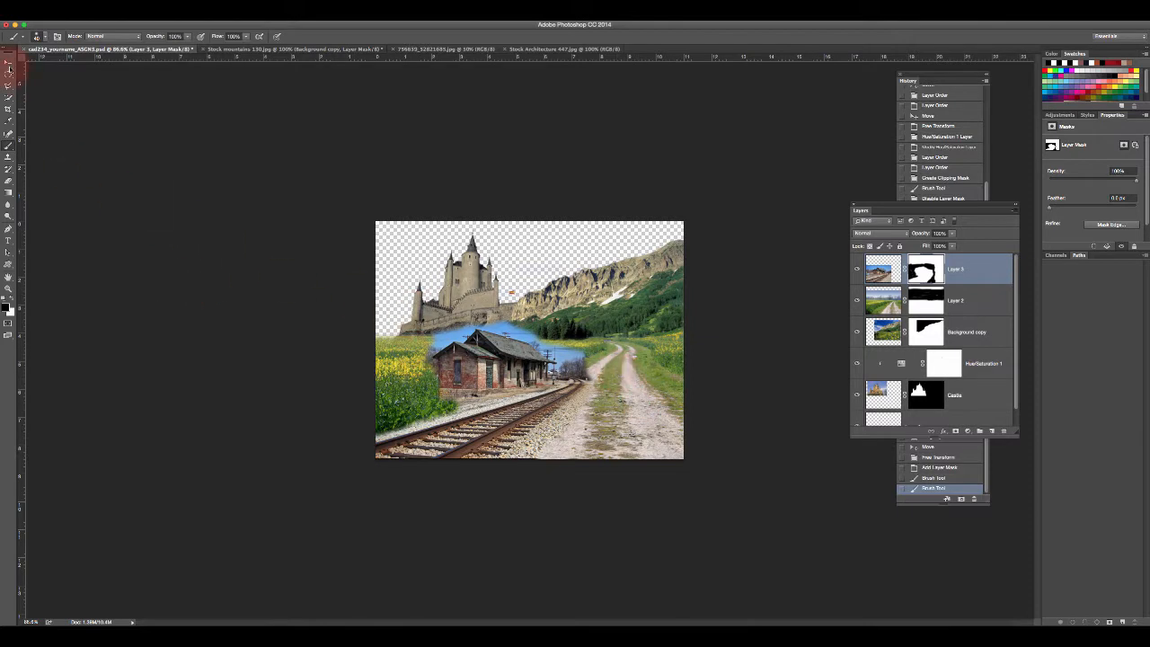
left_click(8, 59)
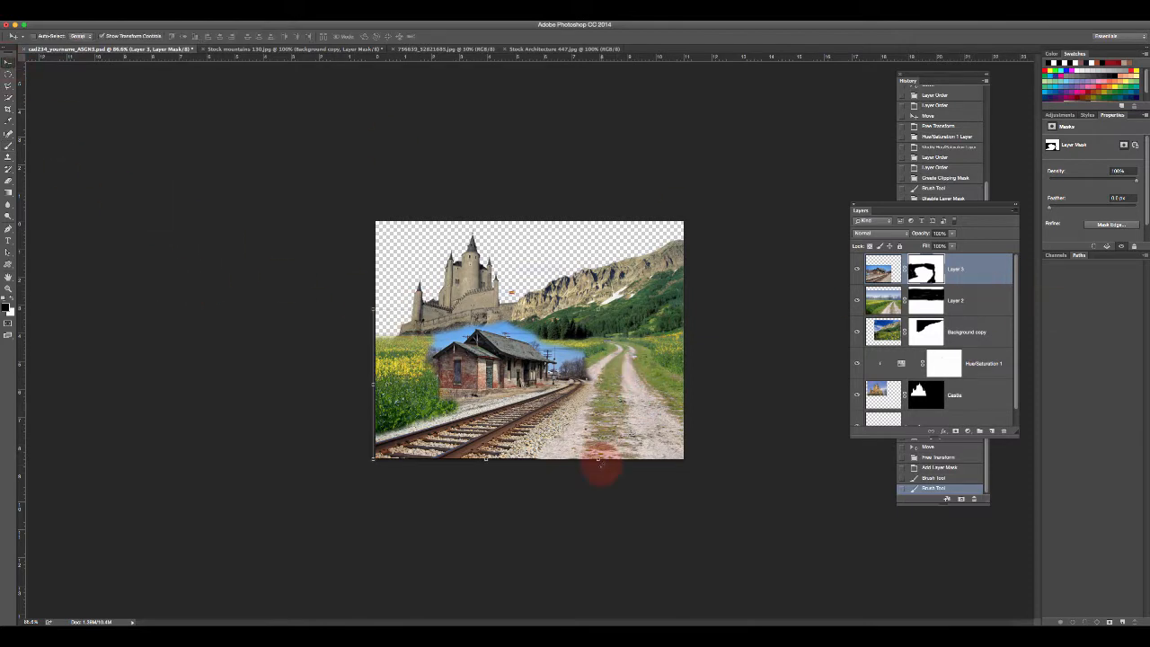
left_click_drag(598, 459, 576, 437)
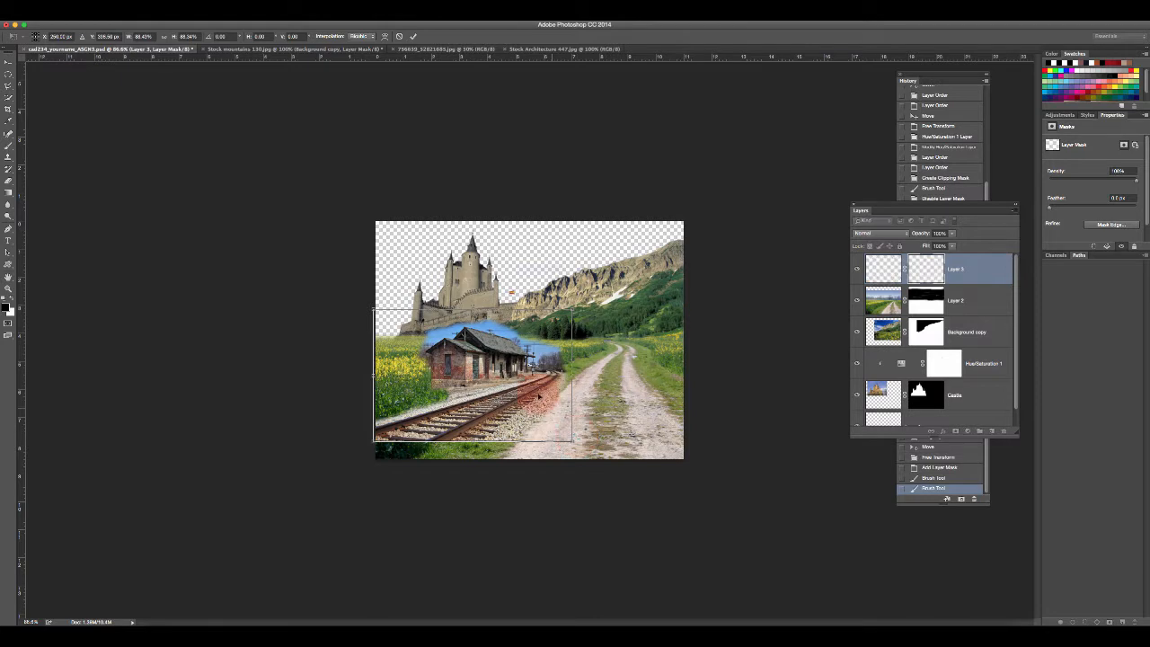
mouse_move(515, 388)
left_mouse_down()
mouse_move(512, 371)
mouse_move(515, 381)
left_mouse_up()
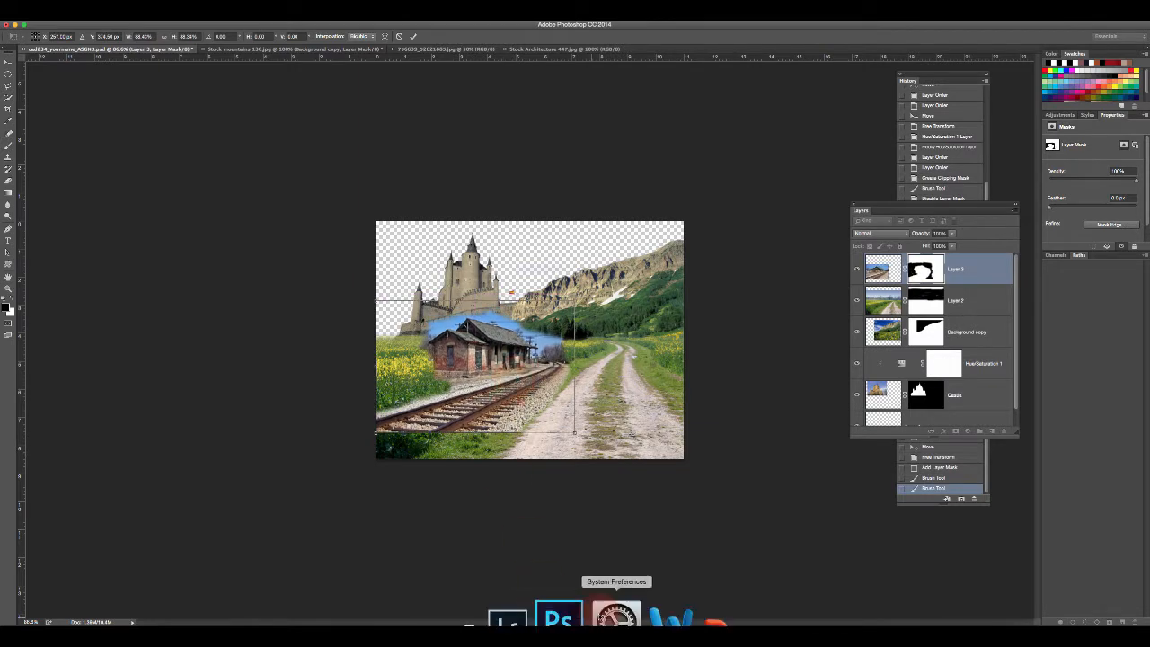
left_click(626, 615)
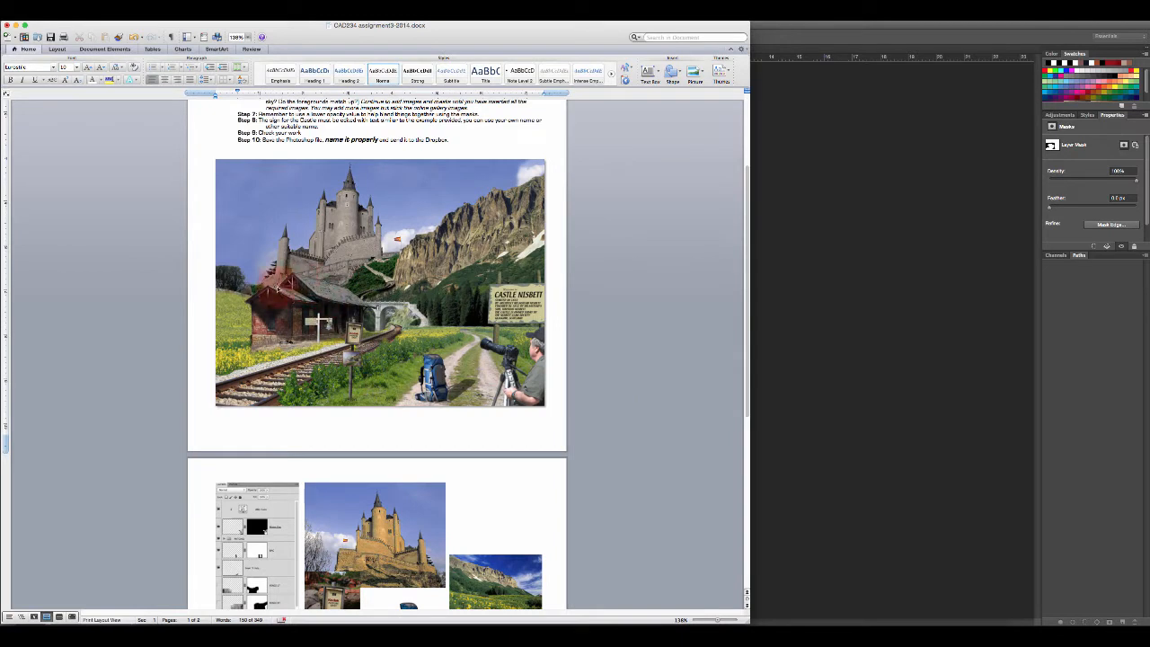
left_click(808, 458)
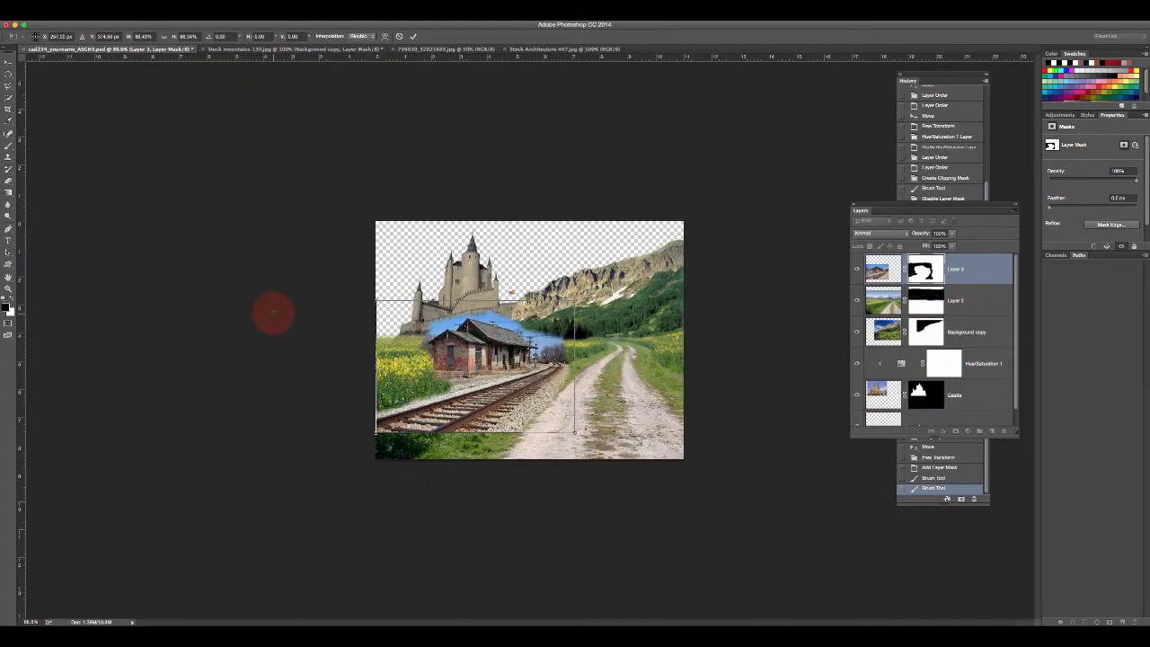
left_click(8, 292)
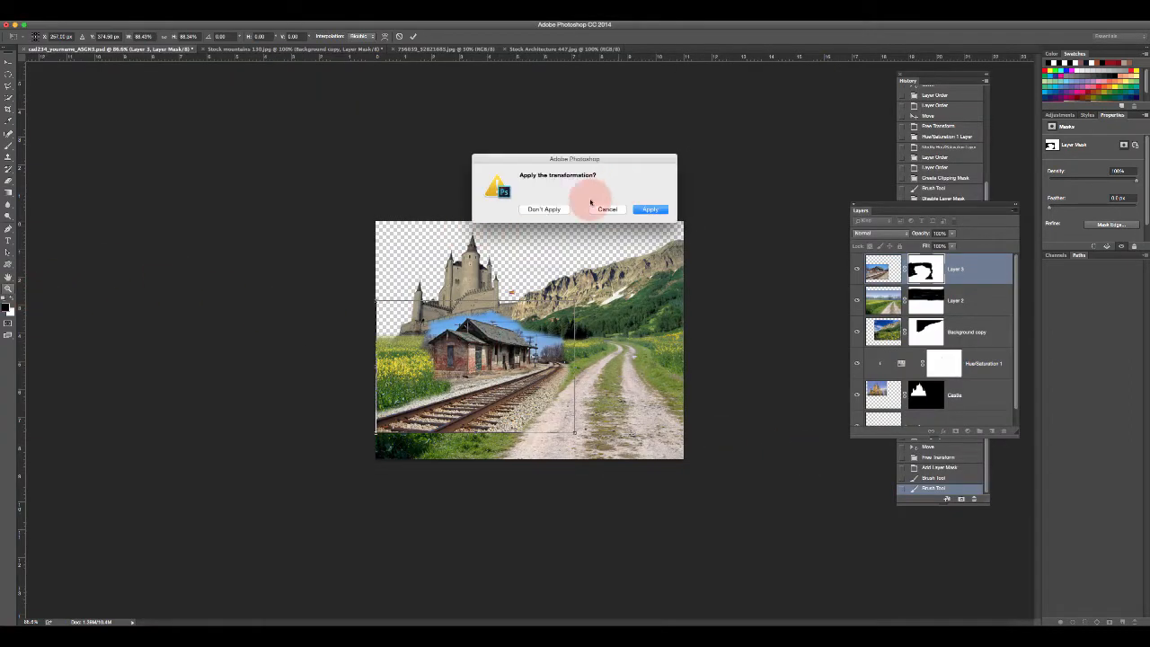
left_click(651, 210)
- Select the leftover sky above the station with the Polygonal Lasso, following the roofline and the building's track-side edge
left_click_drag(447, 282, 468, 185)
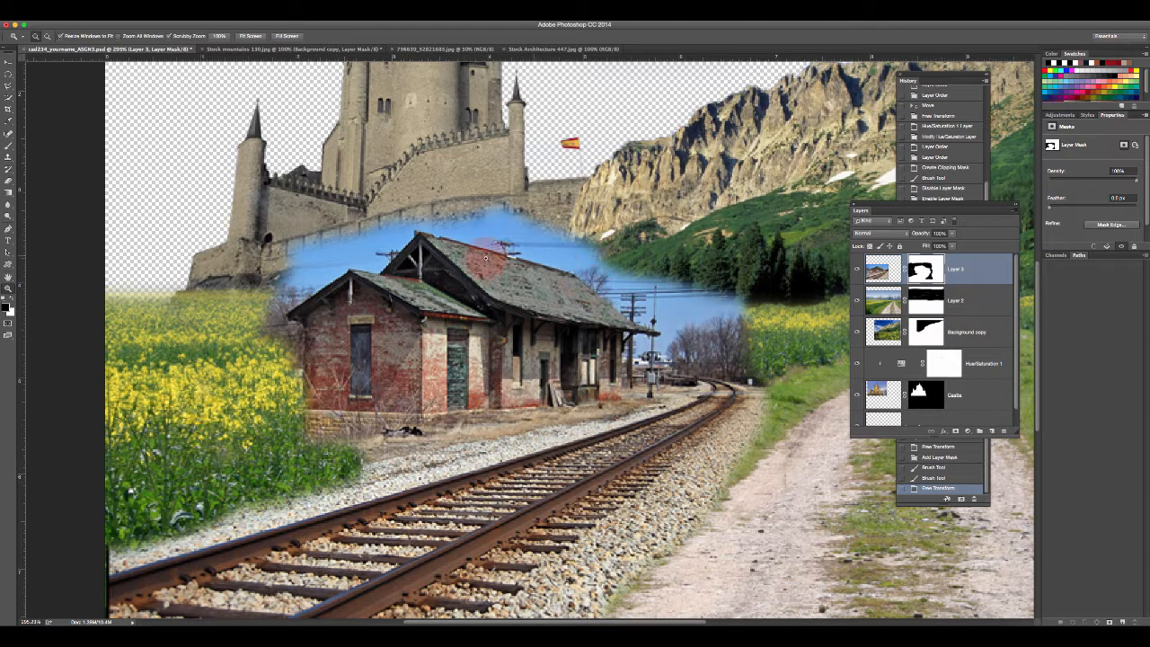
left_click(8, 87)
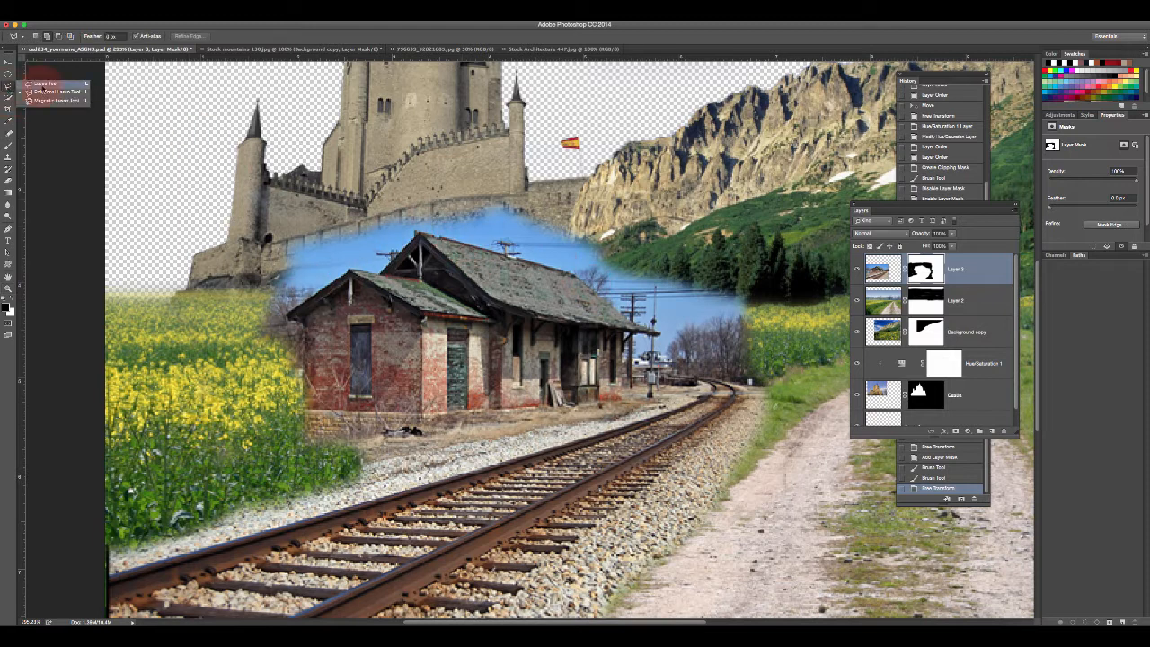
left_click(43, 95)
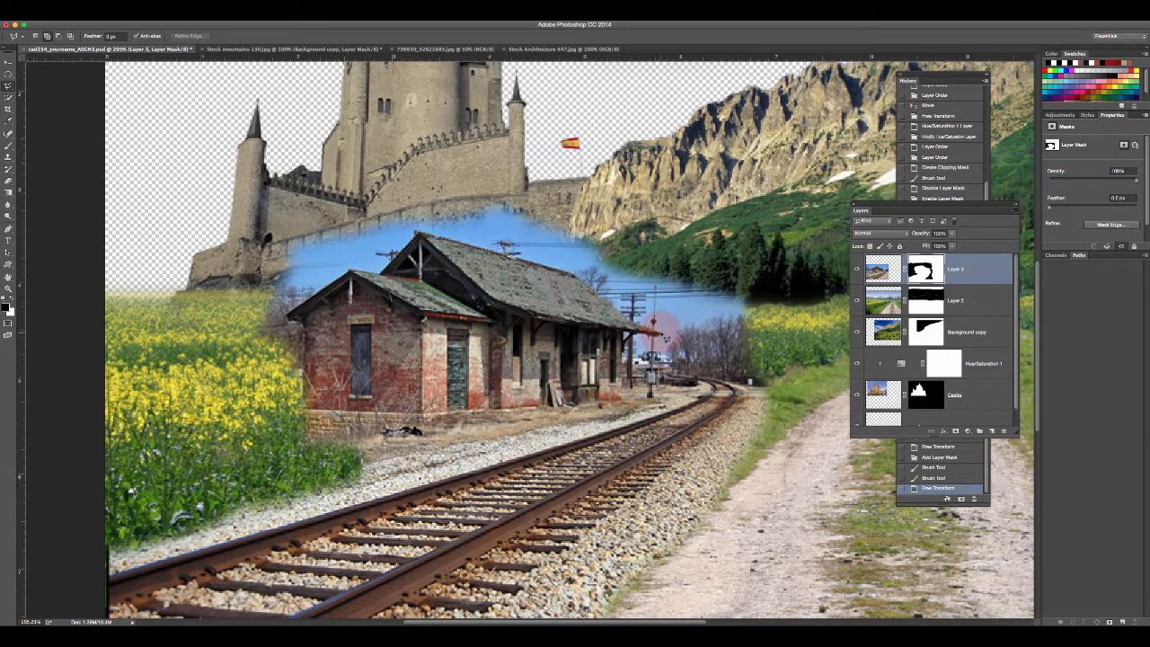
left_click_drag(663, 339, 640, 339)
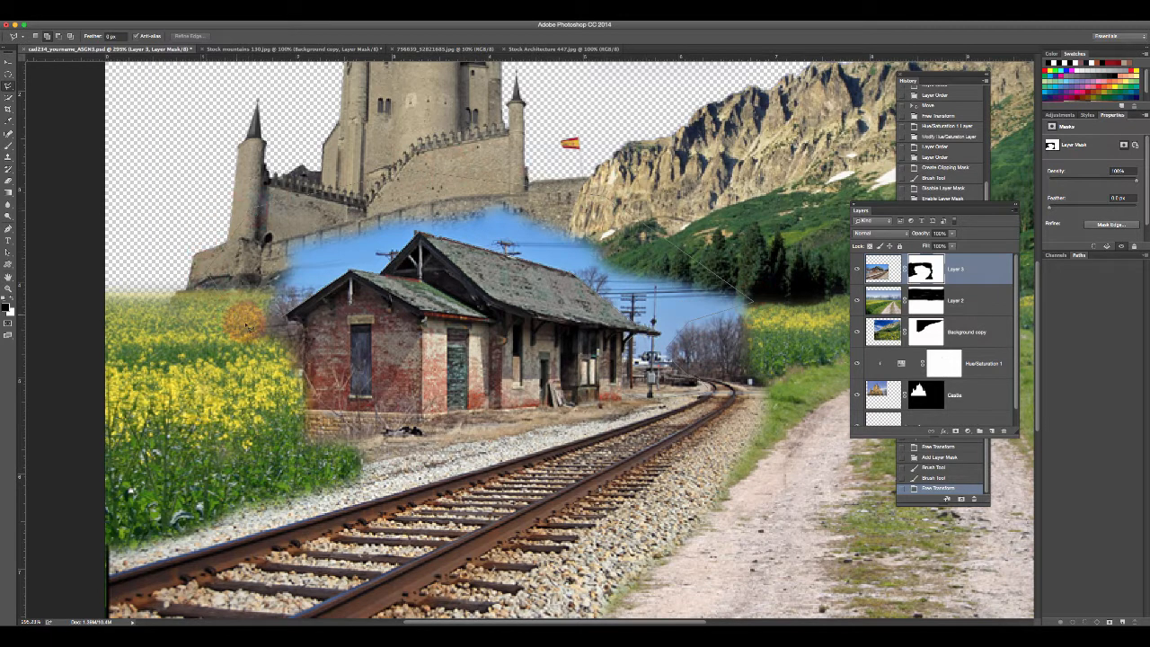
double_click(278, 322)
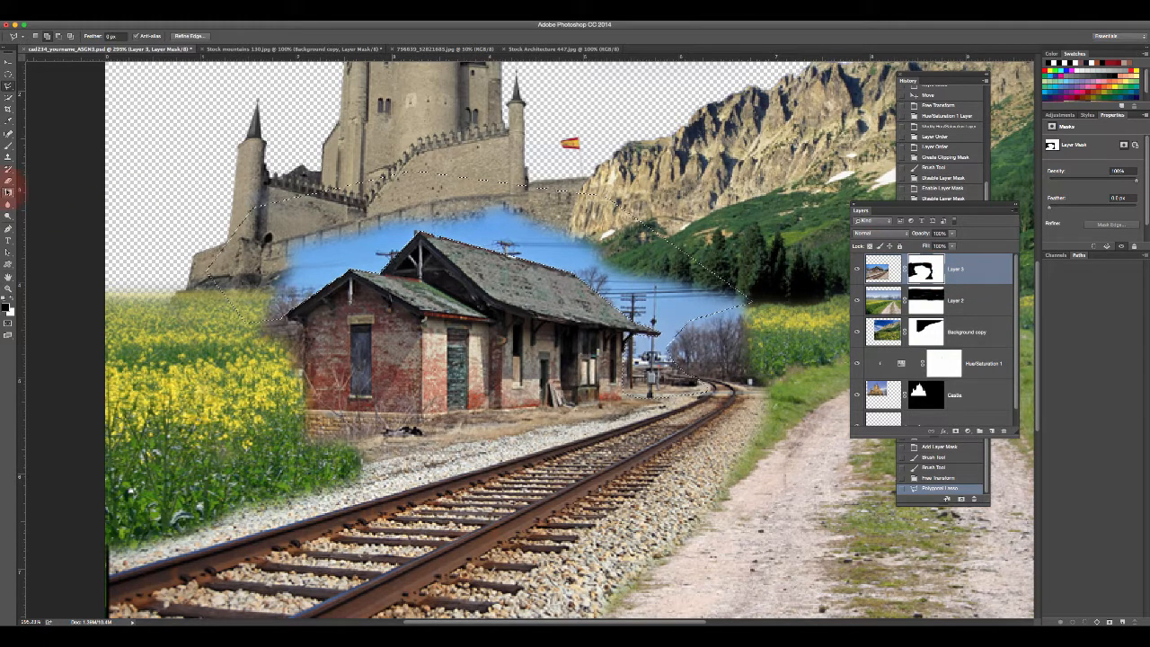
- Fill the selected area of the station mask with black using the Paint Bucket, including the remaining blue fringes over the castle and mountains
left_click(9, 191)
left_click(40, 201)
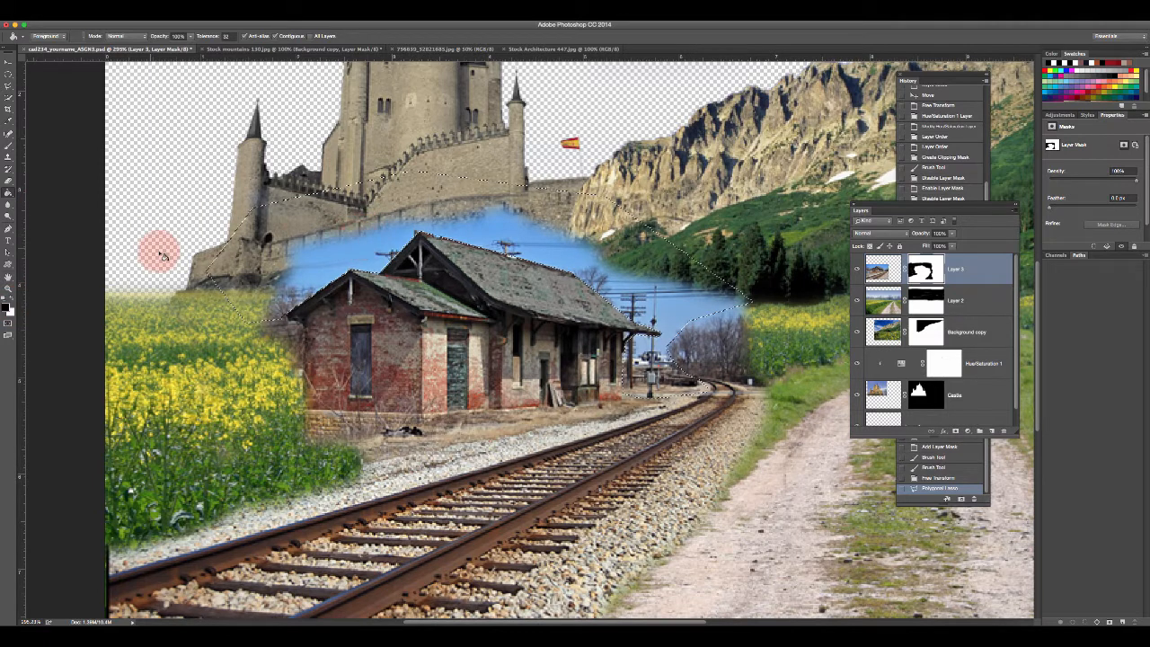
left_click(352, 249)
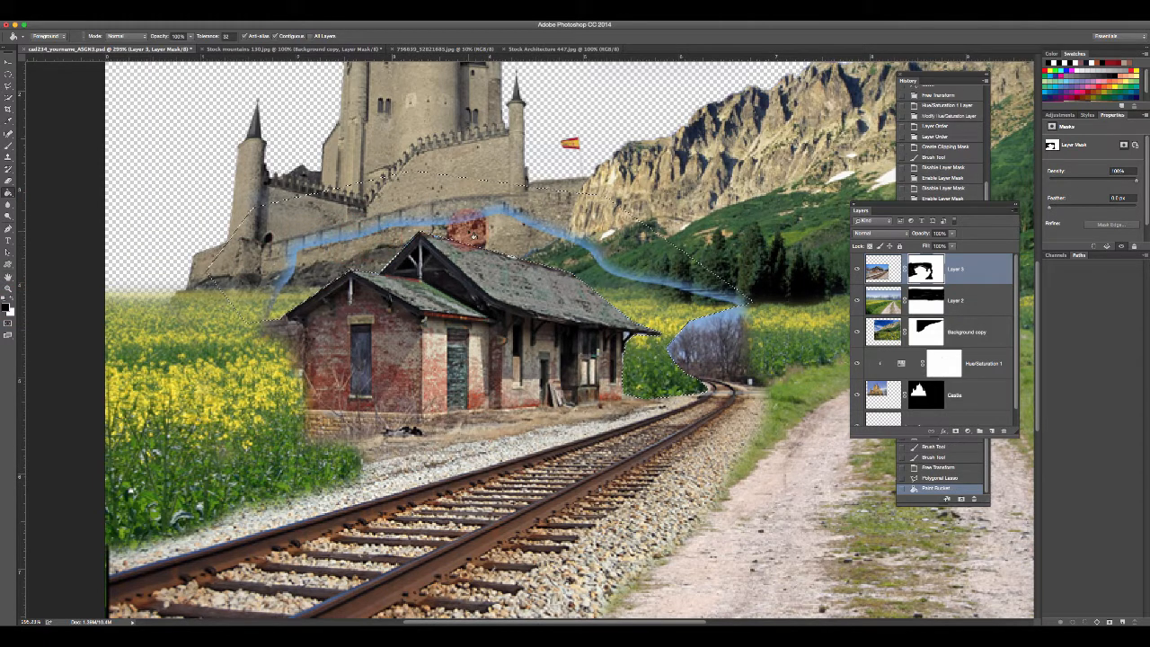
left_click(554, 227)
left_click(560, 231)
left_click(575, 242)
left_click(588, 253)
left_click(600, 259)
left_click(577, 237)
left_click(669, 283)
left_click(539, 241)
left_click(520, 245)
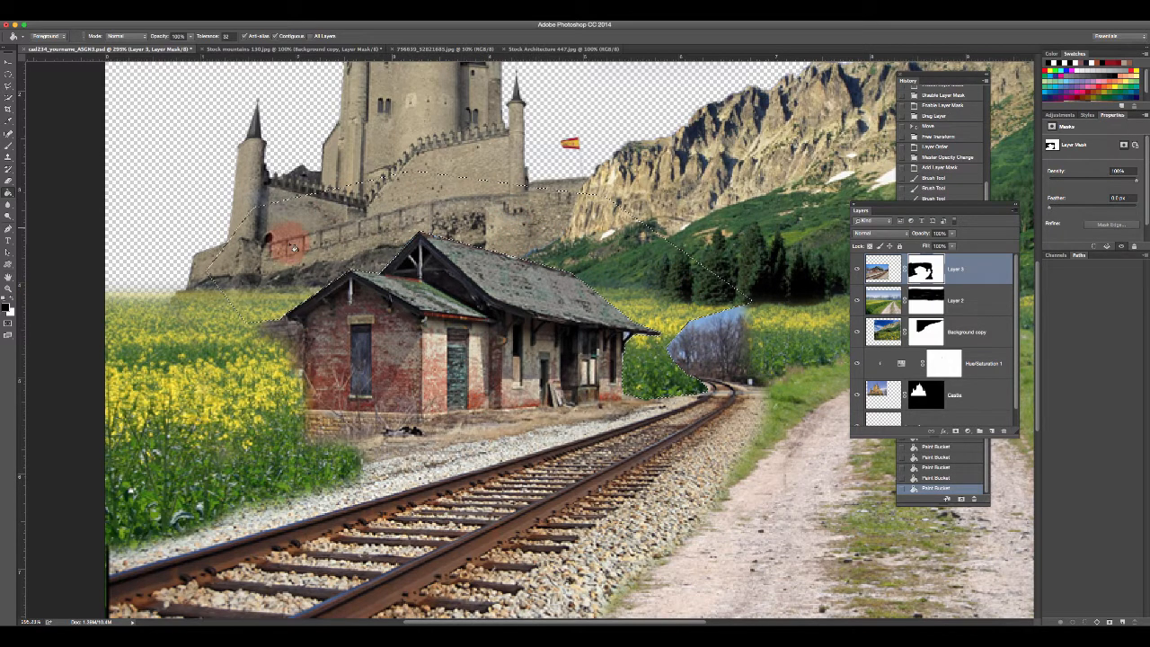
left_click(424, 223)
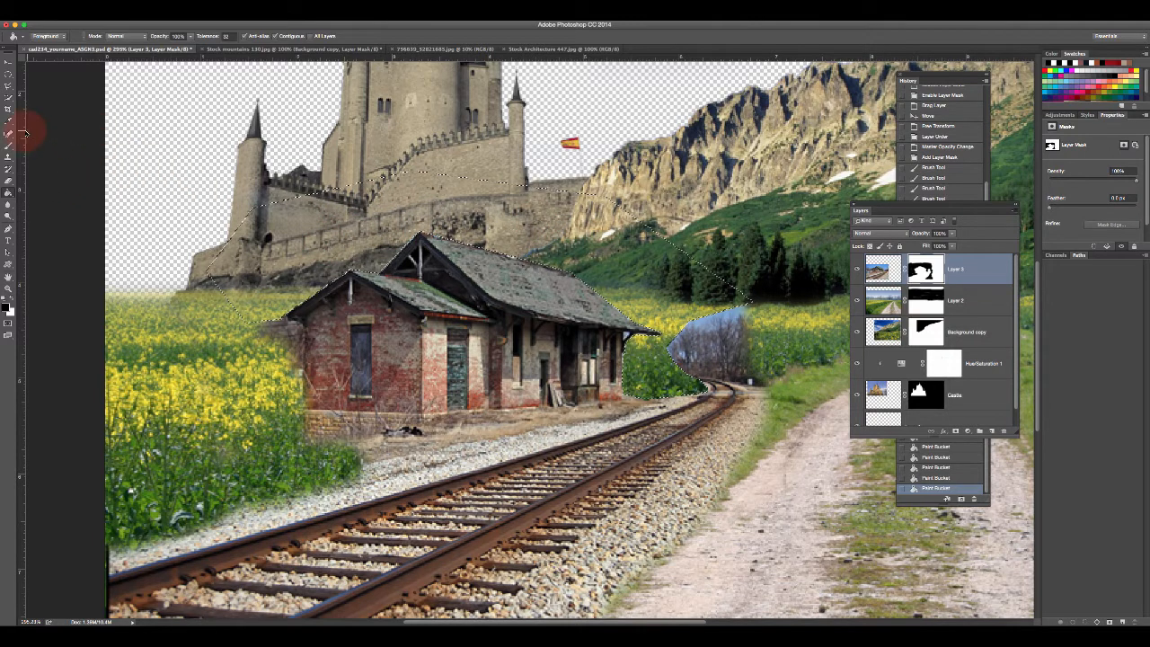
- Brush black on the station mask within the selection to clear remaining traces around the roofline and castle base
left_click(8, 145)
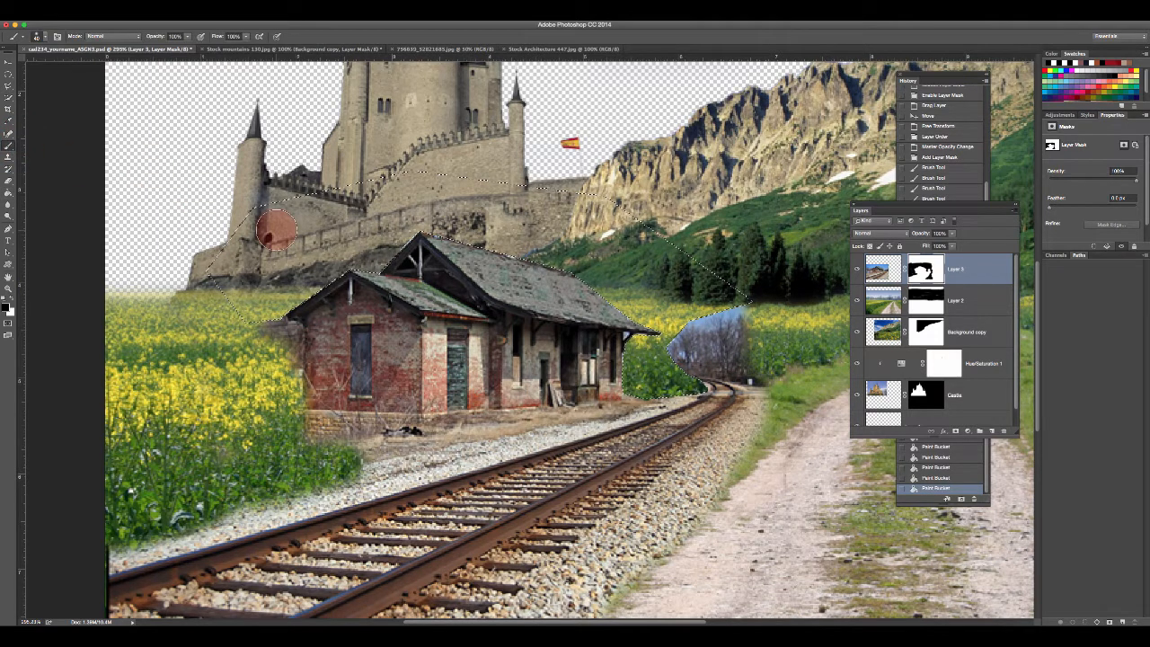
left_click(296, 241)
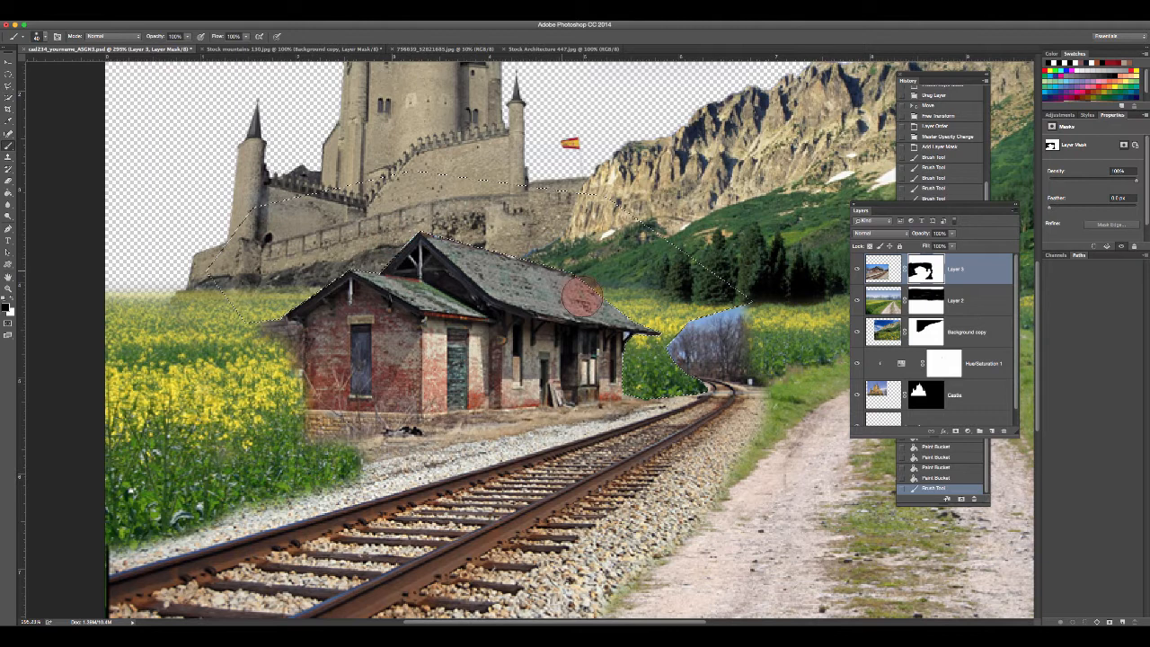
left_click(590, 305)
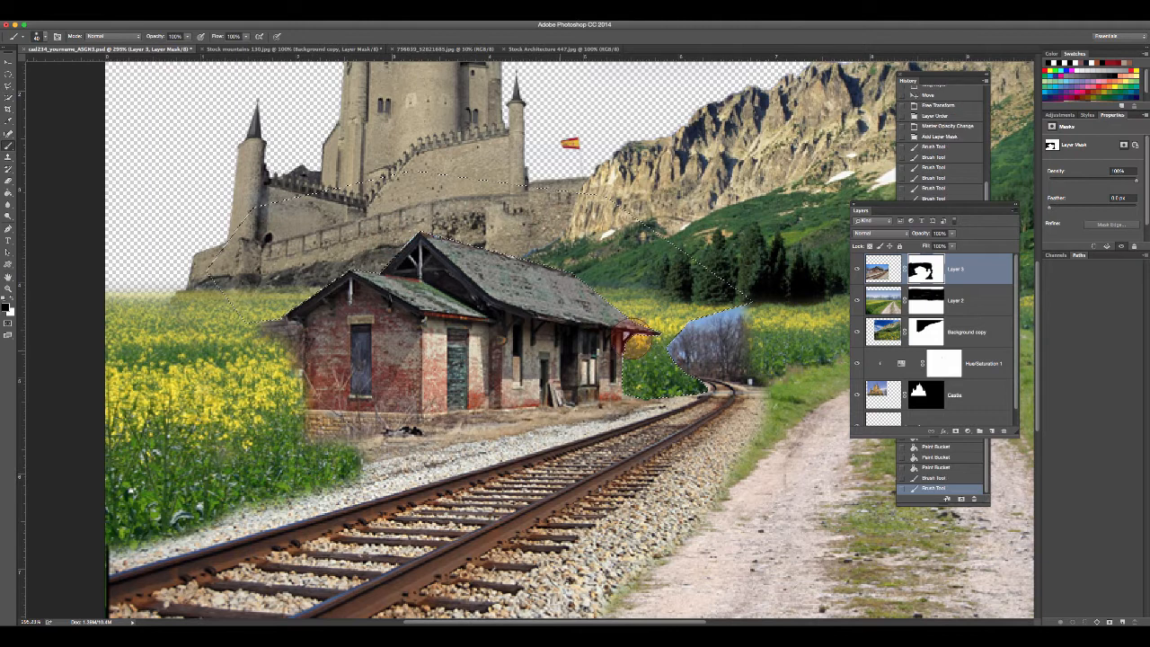
left_click(627, 415)
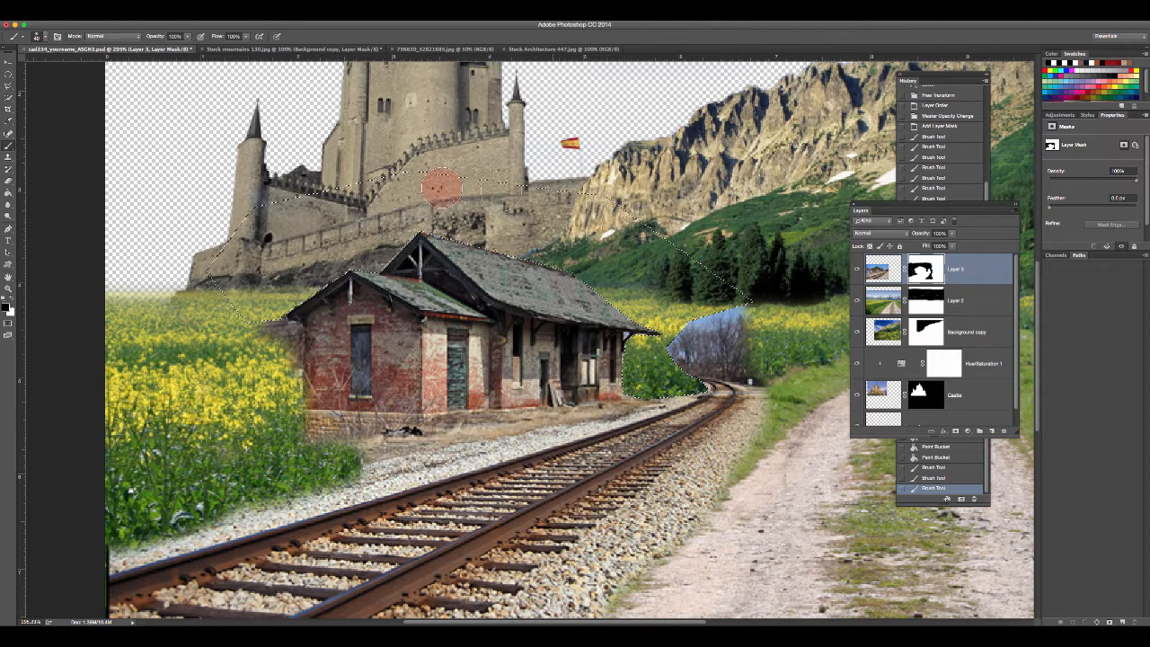
left_click(404, 203)
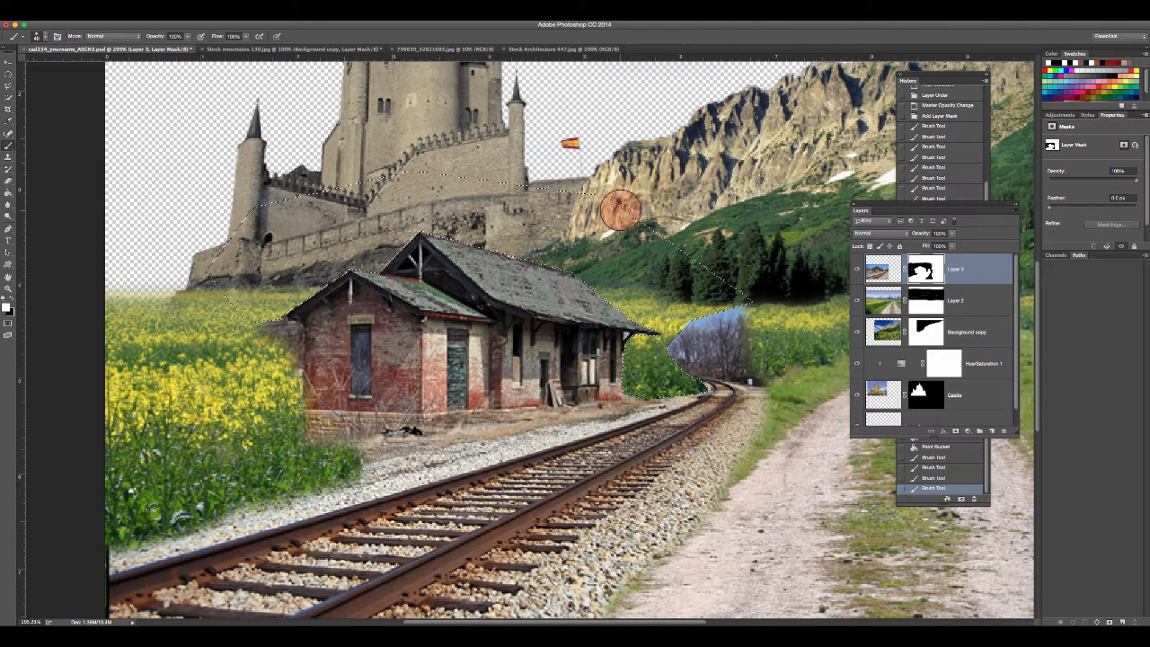
- Paint white inside the selection on the station mask to restore the sky, and paint black to hide it again
mouse_move(607, 218)
left_mouse_down()
mouse_move(630, 203)
mouse_move(669, 228)
mouse_move(649, 273)
mouse_move(621, 283)
mouse_move(657, 284)
mouse_move(671, 408)
mouse_move(688, 409)
mouse_move(776, 272)
mouse_move(656, 224)
mouse_move(738, 318)
mouse_move(532, 190)
mouse_move(494, 223)
mouse_move(481, 267)
mouse_move(547, 292)
mouse_move(555, 242)
mouse_move(290, 245)
mouse_move(263, 176)
mouse_move(207, 209)
mouse_move(205, 224)
mouse_move(378, 213)
mouse_move(423, 225)
mouse_move(382, 260)
mouse_move(281, 309)
mouse_move(234, 287)
mouse_move(229, 231)
left_mouse_up()
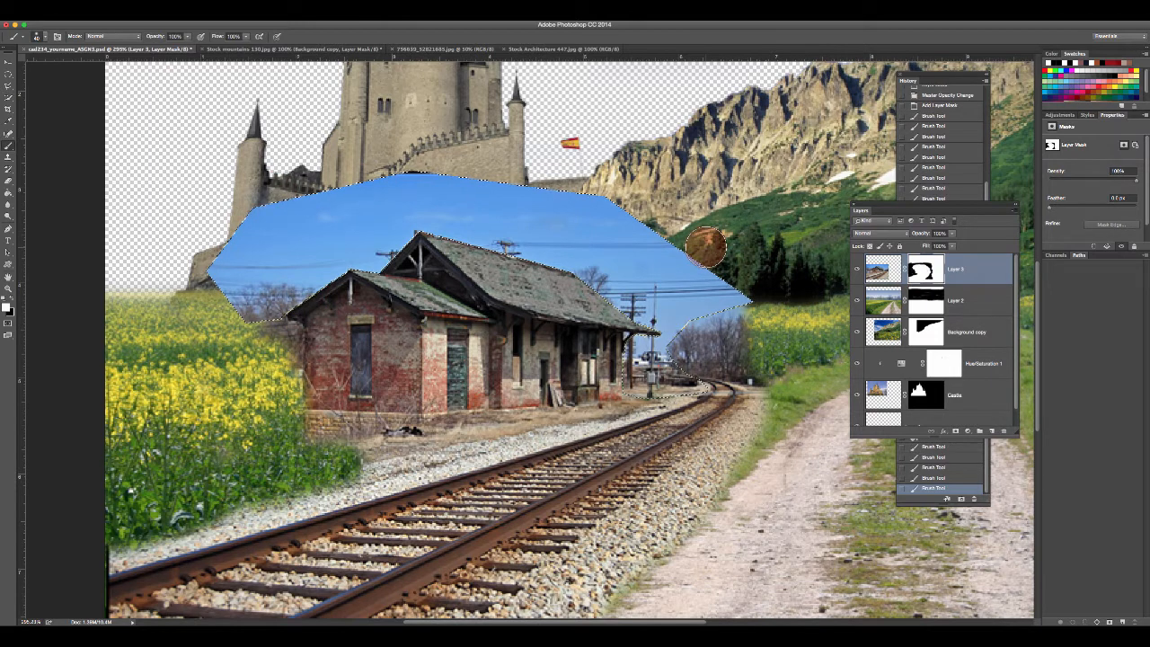
key("x")
mouse_move(729, 241)
left_mouse_down()
mouse_move(655, 369)
mouse_move(687, 409)
mouse_move(664, 332)
mouse_move(709, 308)
mouse_move(675, 264)
mouse_move(611, 257)
mouse_move(682, 238)
mouse_move(567, 218)
mouse_move(521, 244)
mouse_move(464, 197)
mouse_move(479, 224)
mouse_move(387, 192)
mouse_move(211, 236)
mouse_move(232, 339)
mouse_move(341, 273)
mouse_move(359, 229)
mouse_move(266, 281)
left_mouse_up()
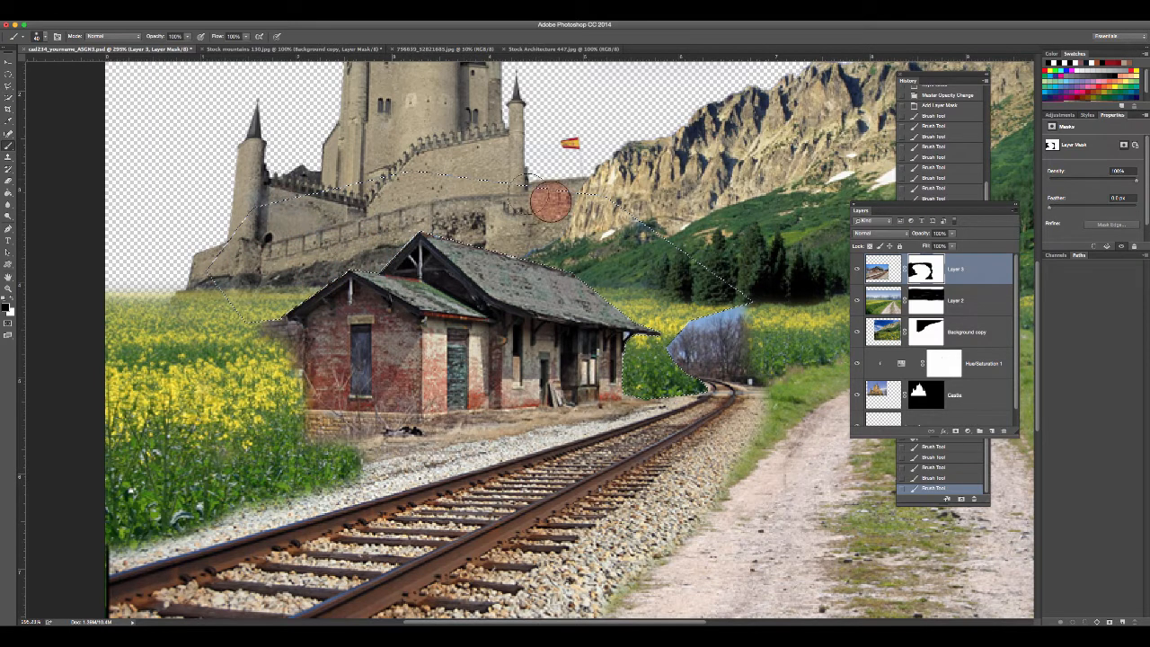
- Finish masking along the roof edge, deselect, and paint away the leftover sky and bare trees beside the far end of the track
left_click_drag(446, 253, 489, 262)
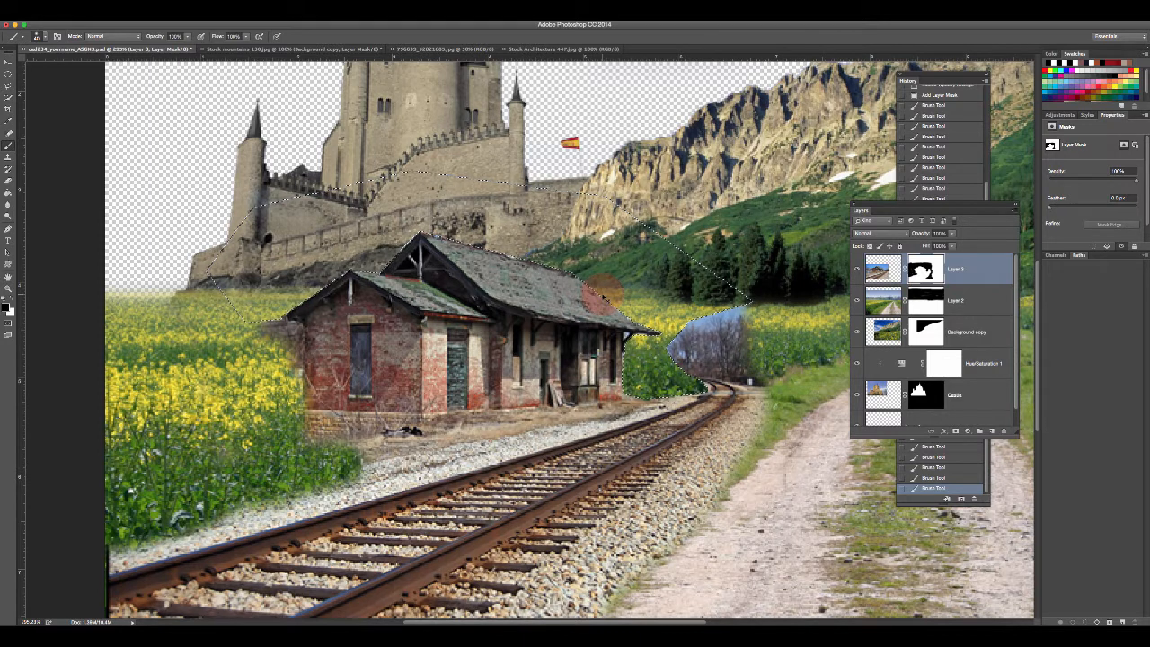
key("ctrl+d")
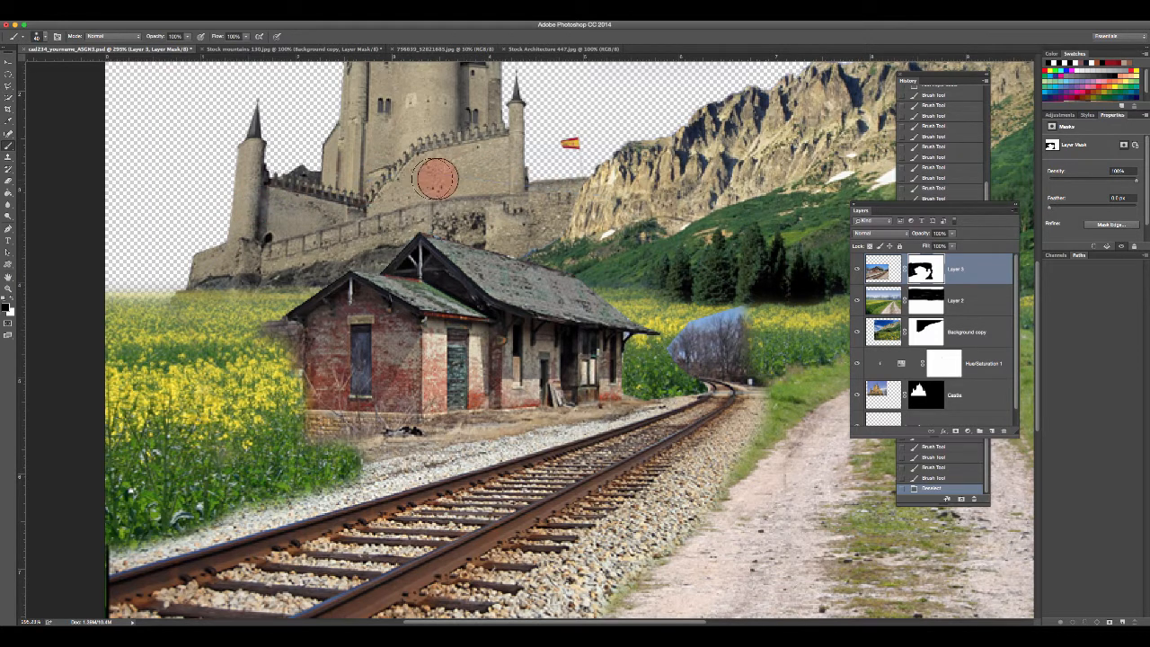
mouse_move(749, 288)
left_mouse_down()
mouse_move(700, 327)
mouse_move(713, 351)
mouse_move(693, 344)
mouse_move(757, 366)
mouse_move(686, 313)
left_mouse_up()
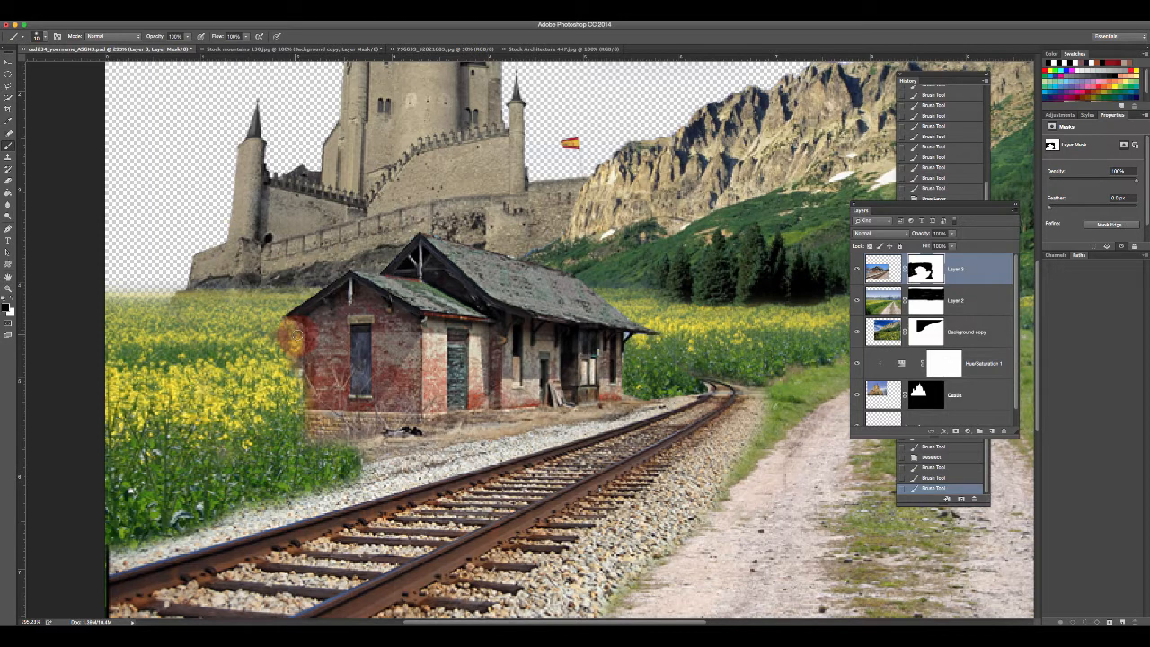
- Paint black on the station mask along the building's outer brick wall and the ground in front to blend it into the flower field
mouse_move(200, 361)
left_mouse_down()
mouse_move(167, 323)
mouse_move(193, 311)
left_mouse_up()
mouse_move(359, 450)
left_mouse_down()
mouse_move(388, 451)
mouse_move(355, 475)
mouse_move(402, 456)
mouse_move(395, 449)
mouse_move(453, 440)
mouse_move(414, 443)
left_mouse_up()
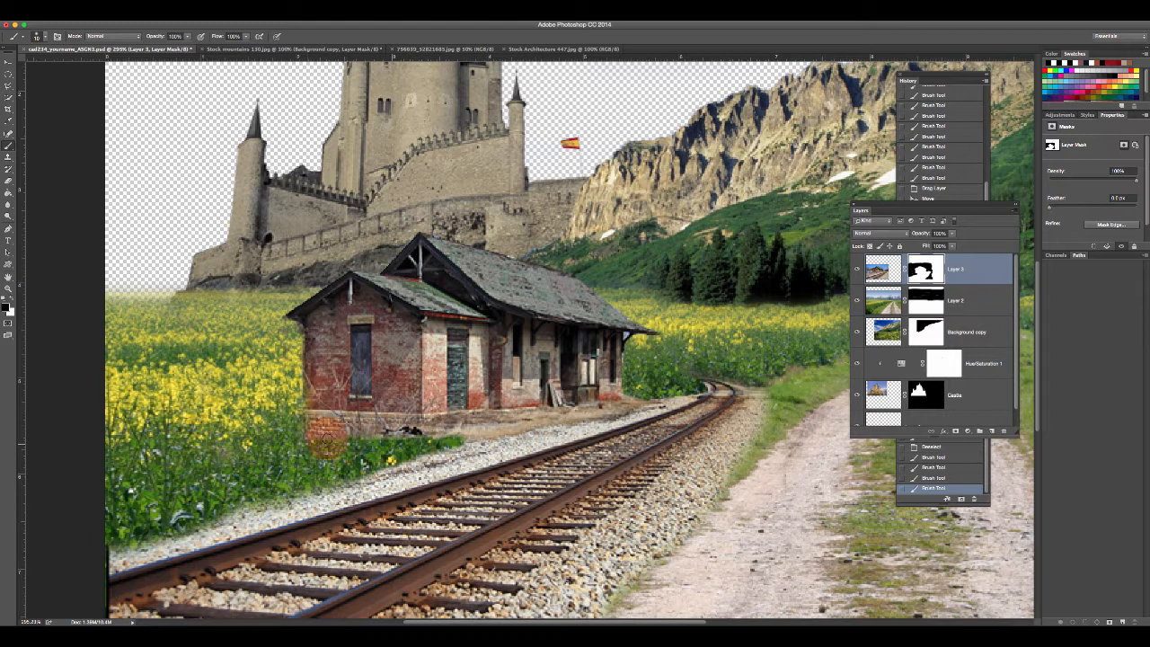
mouse_move(442, 442)
left_mouse_down()
mouse_move(301, 444)
mouse_move(224, 477)
mouse_move(266, 494)
mouse_move(208, 508)
mouse_move(420, 455)
left_mouse_up()
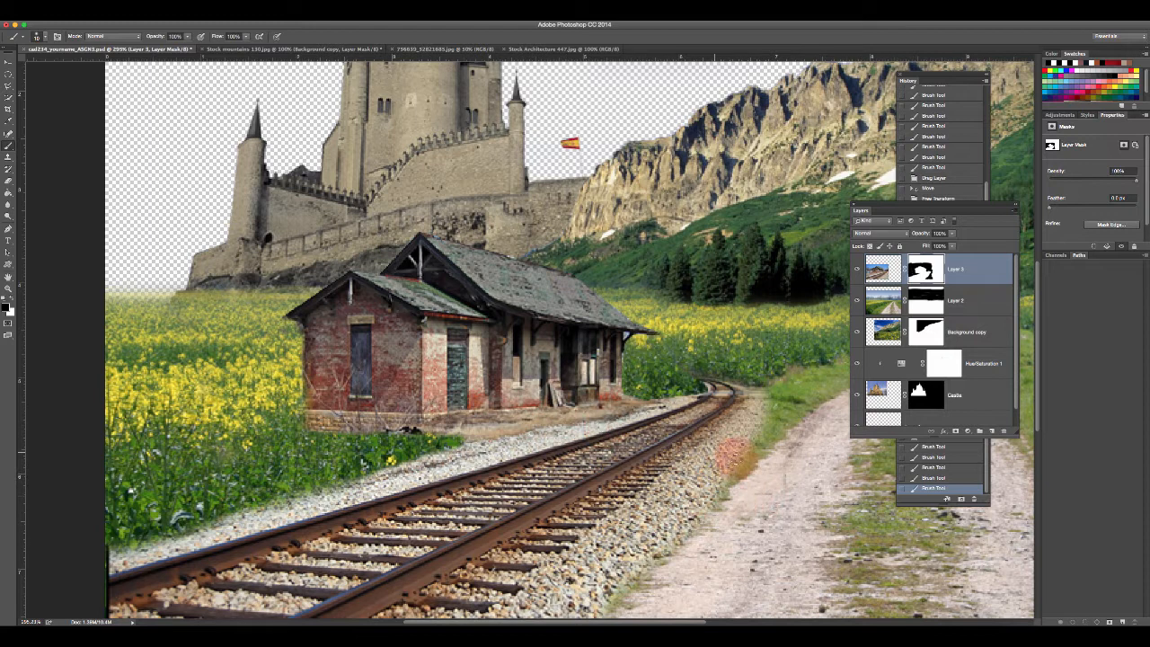
mouse_move(755, 506)
left_mouse_down()
mouse_move(680, 372)
mouse_move(711, 385)
mouse_move(706, 397)
left_mouse_up()
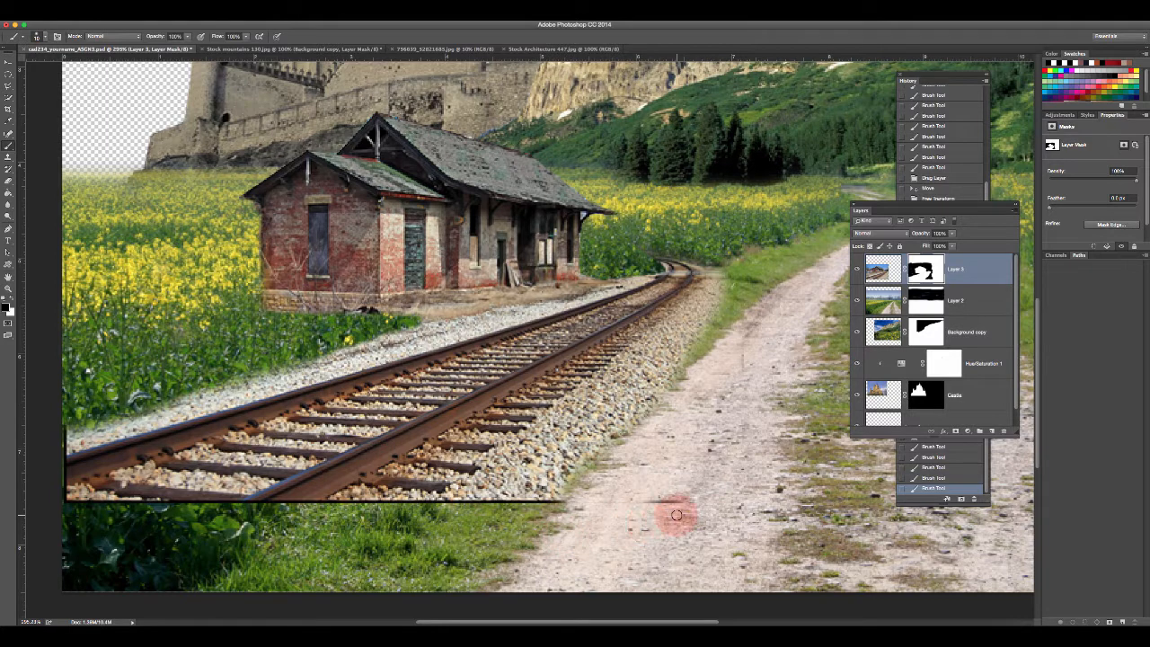
- Paint black on the station mask along the lower and outer edges of the track photo to remove its dark border
mouse_move(679, 501)
left_mouse_down()
mouse_move(637, 499)
mouse_move(663, 501)
left_mouse_up()
left_click_drag(566, 501, 490, 504)
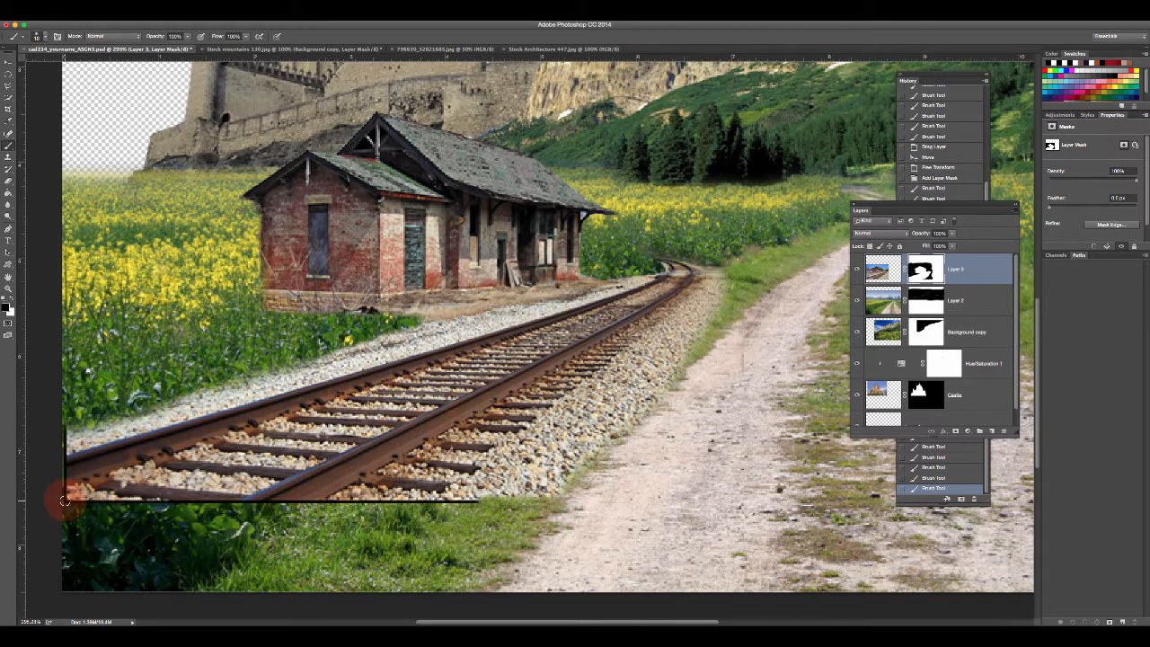
left_click(65, 500, "shift")
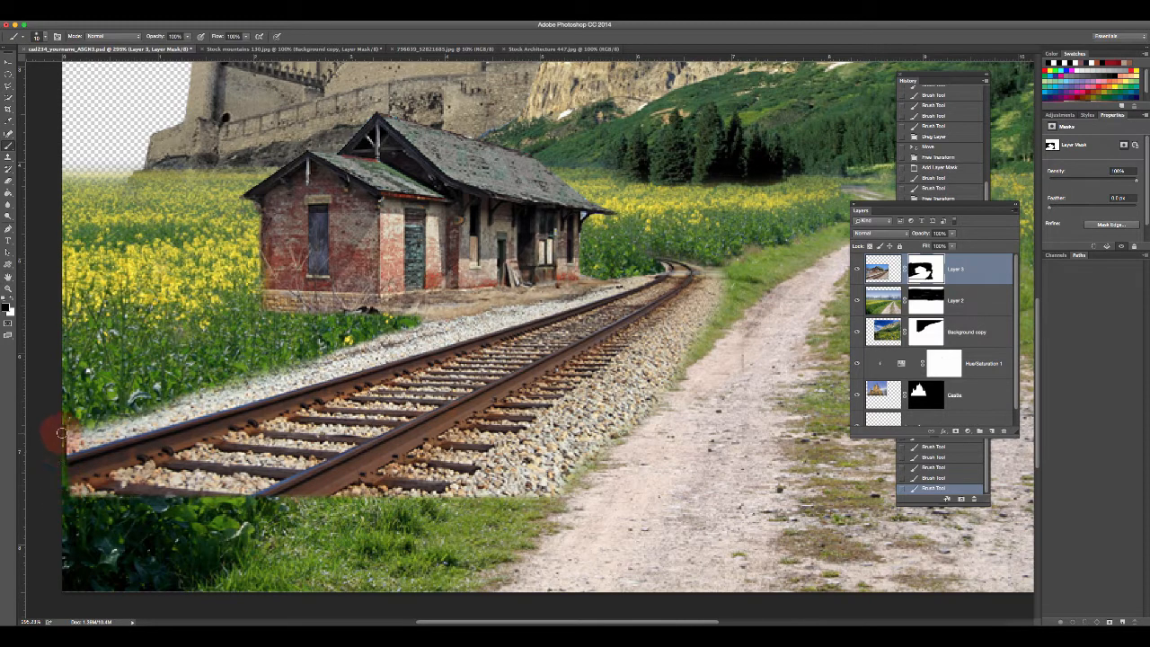
left_click_drag(62, 477, 64, 496)
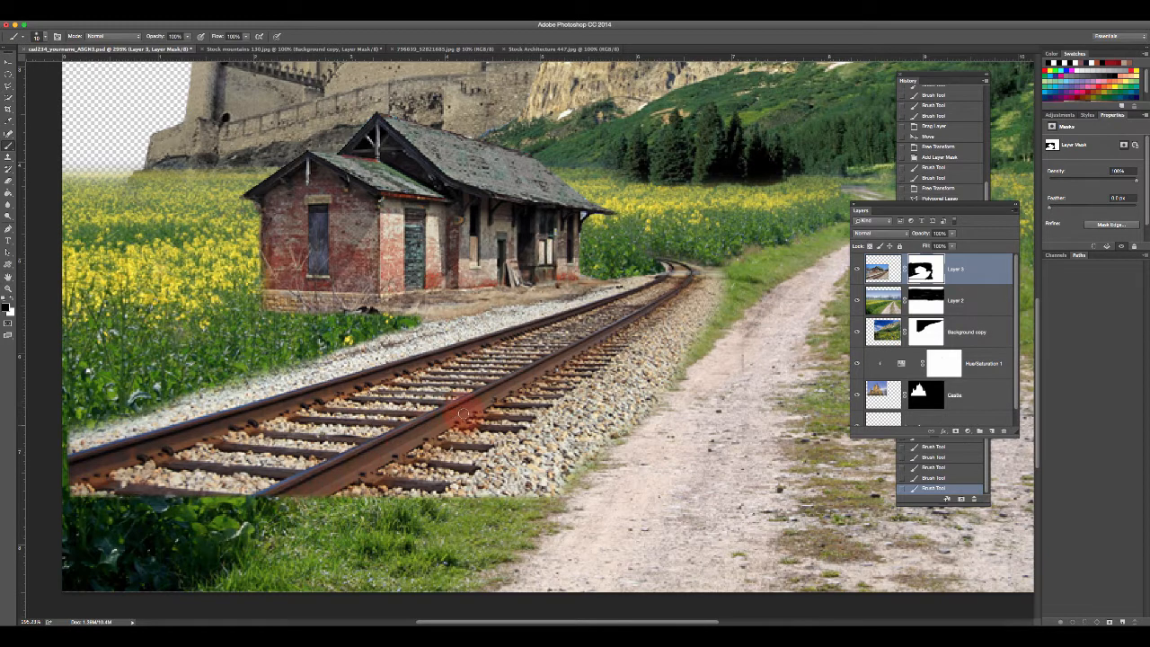
left_click(216, 512)
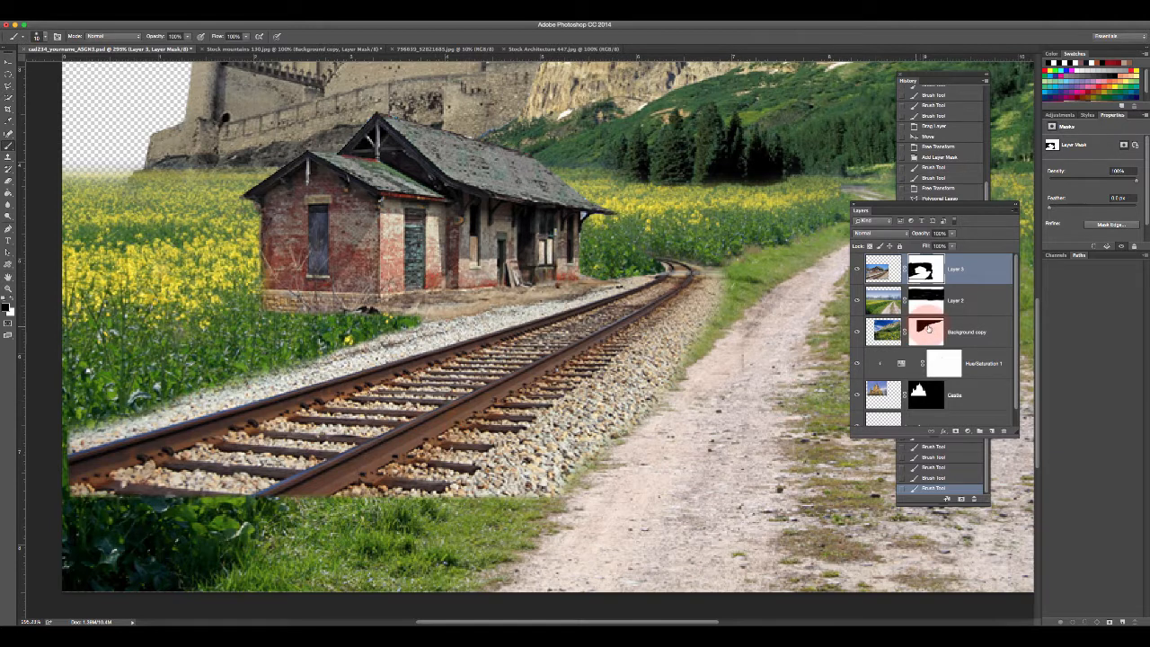
left_click(894, 271)
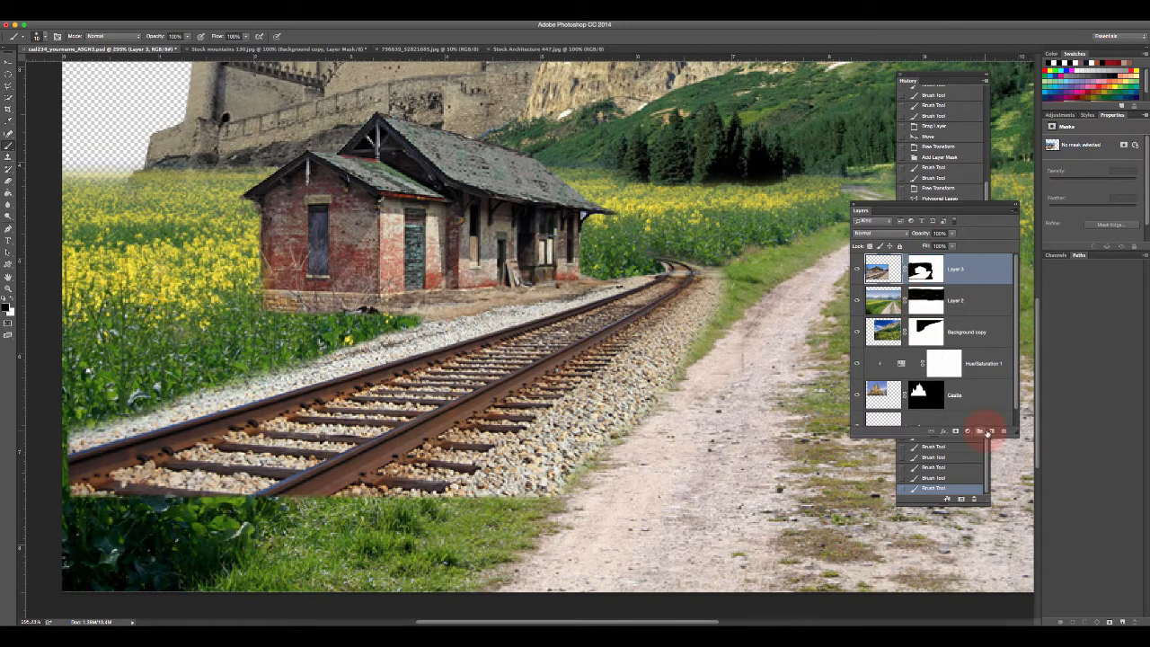
left_click(990, 432)
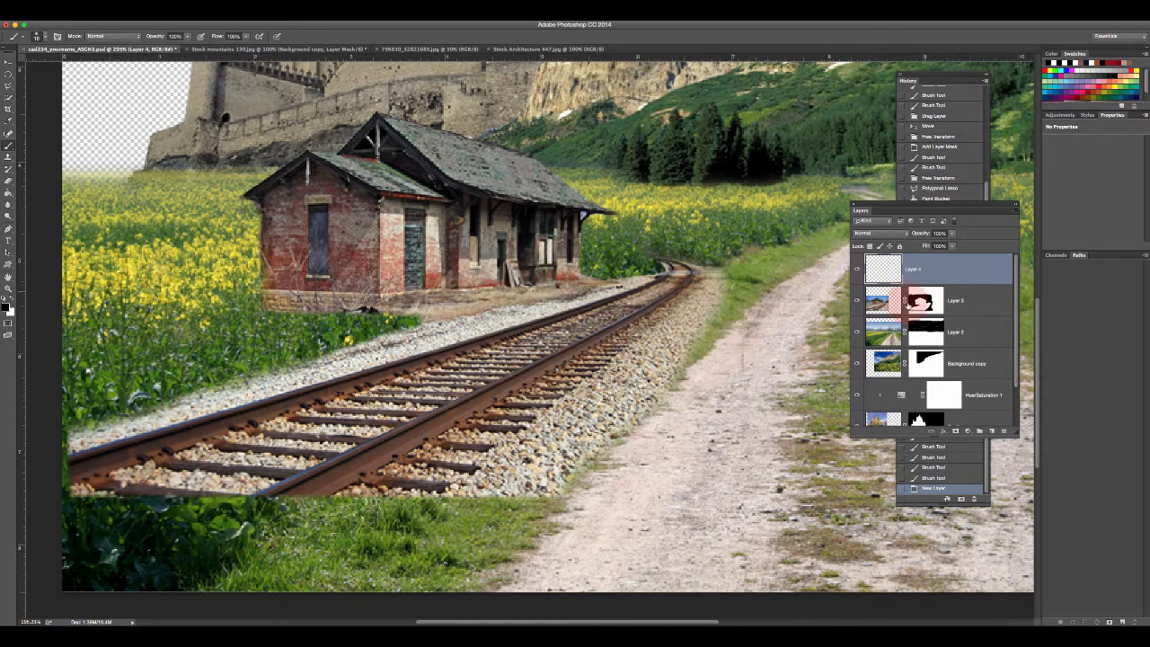
left_click(857, 331)
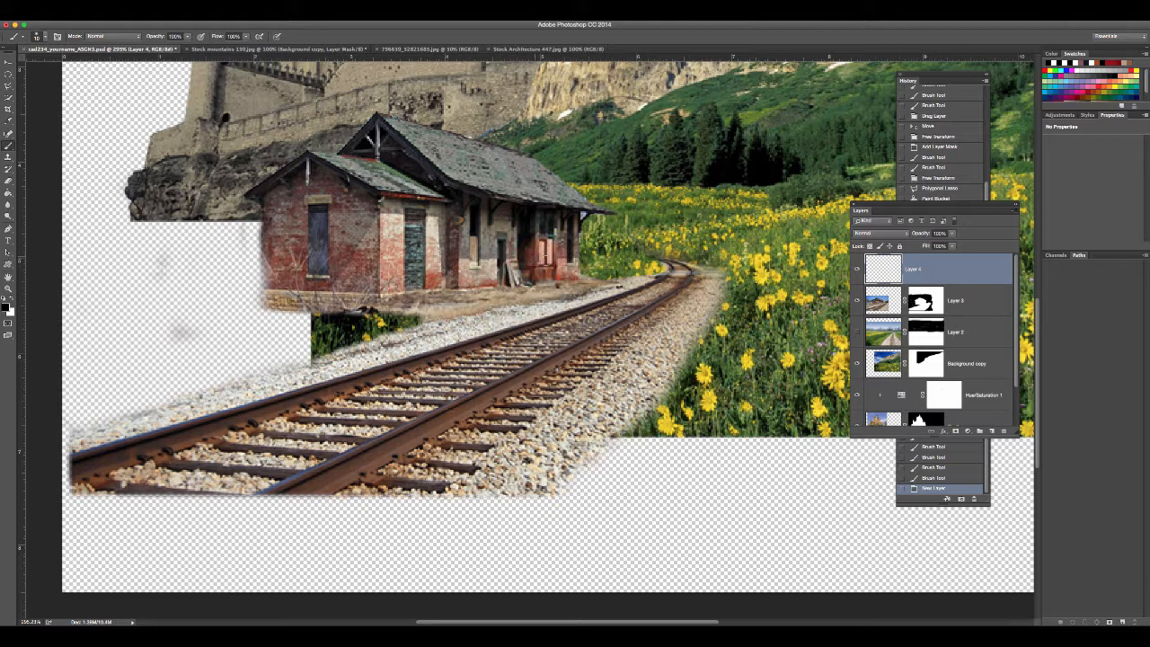
left_click(982, 26)
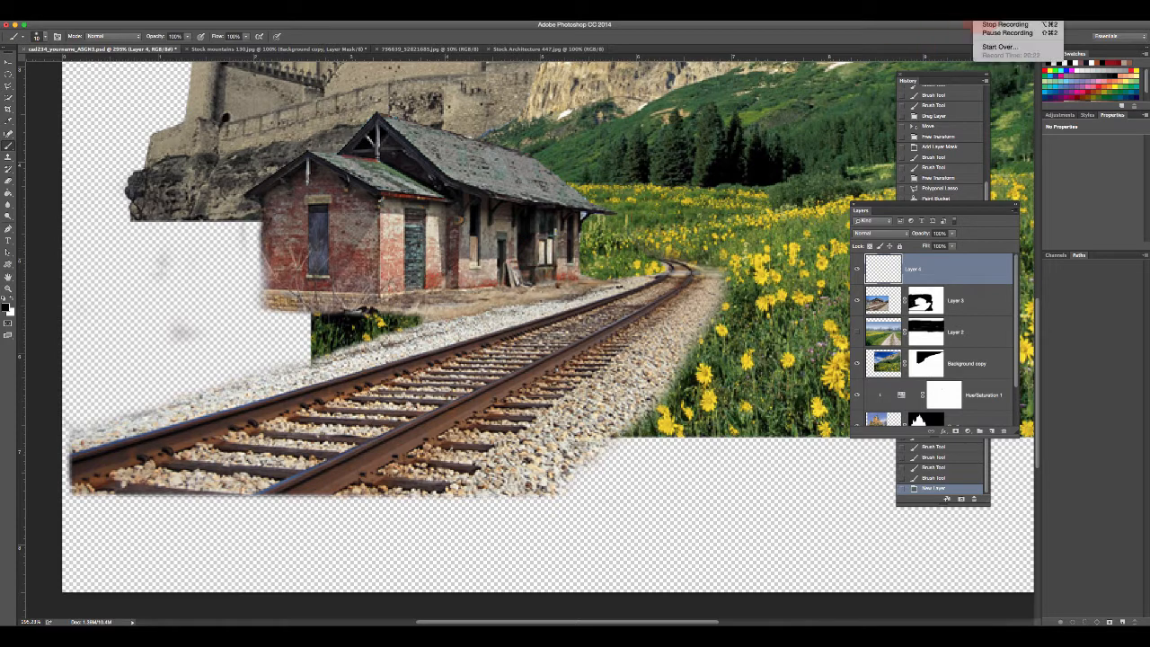
left_click(997, 33)
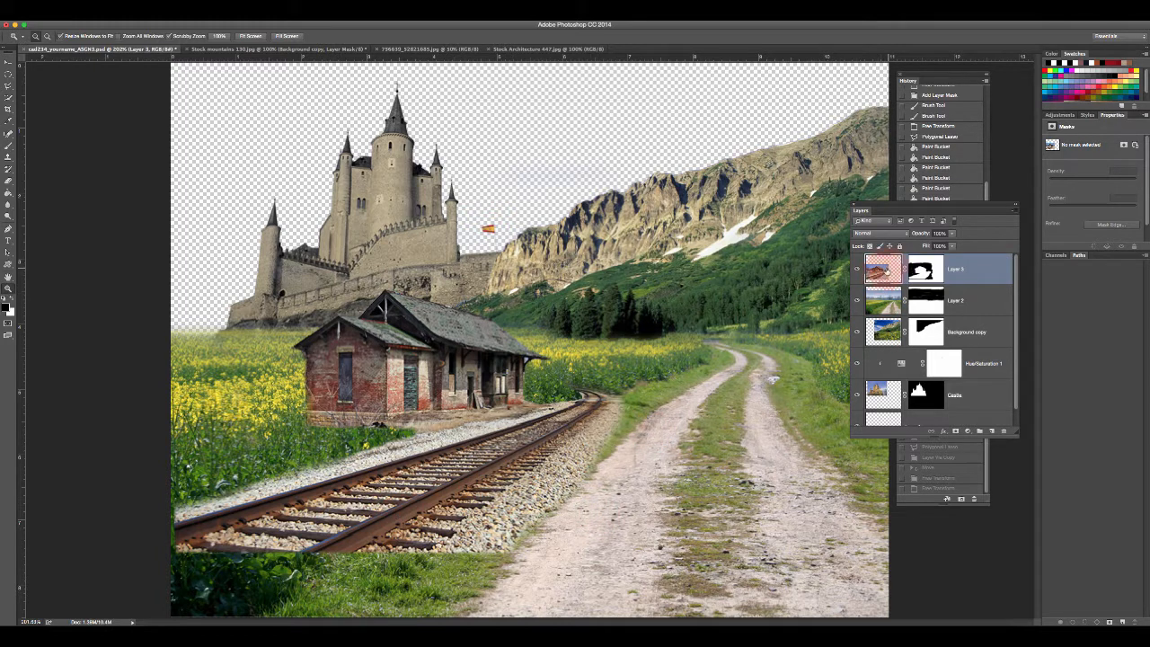
- Select the foreground stretch of track with the Polygonal Lasso, copy it to a new layer, and move it toward the canvas's lower-left corner
left_click(8, 87)
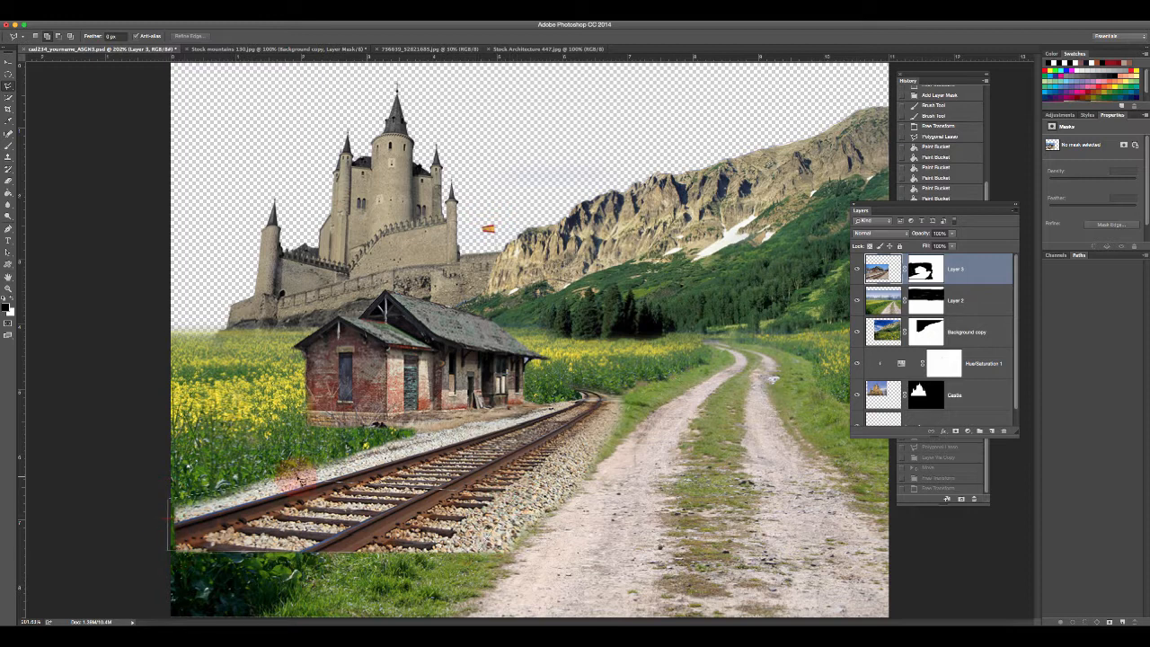
double_click(290, 485)
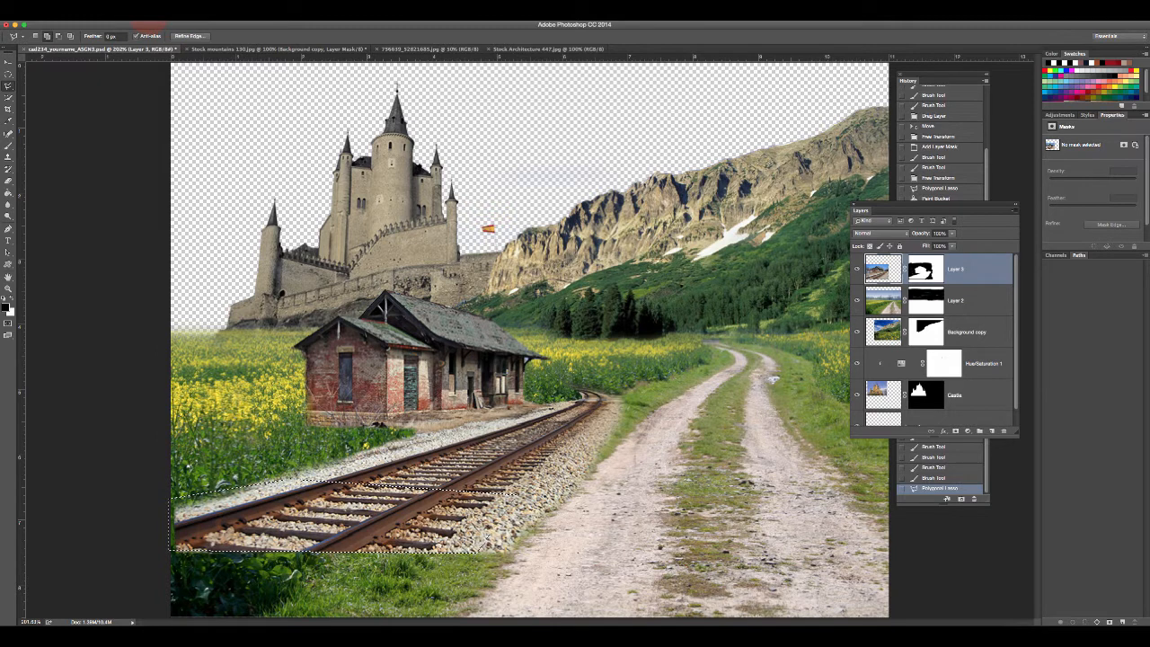
left_click(148, 17)
mouse_move(197, 24)
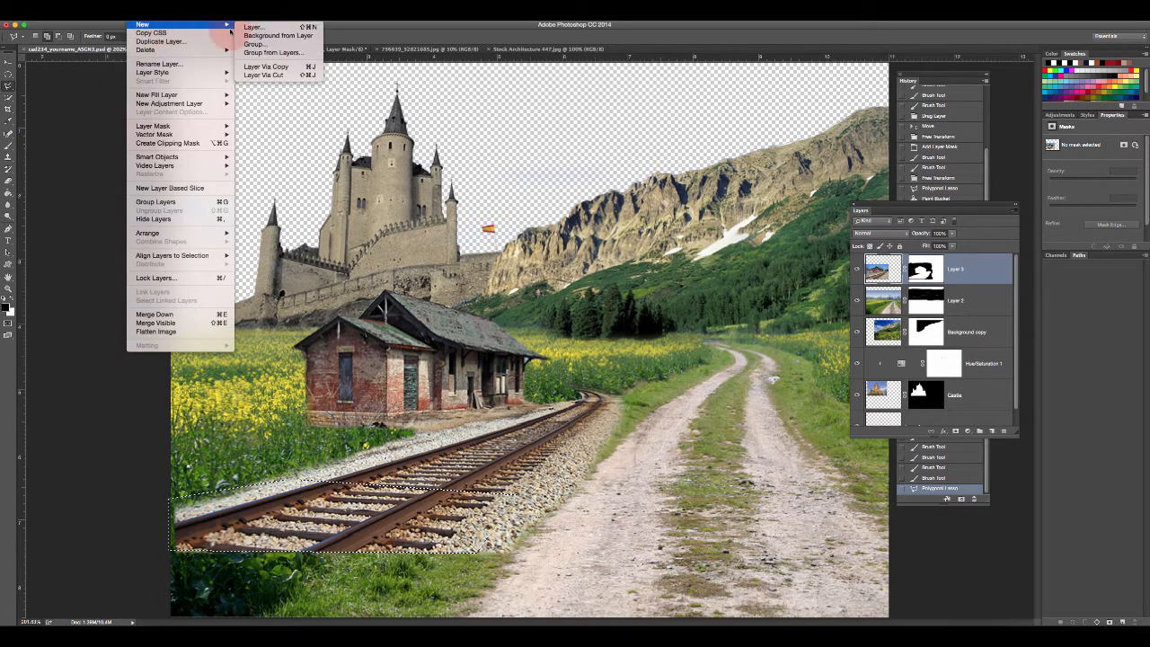
left_click(290, 68)
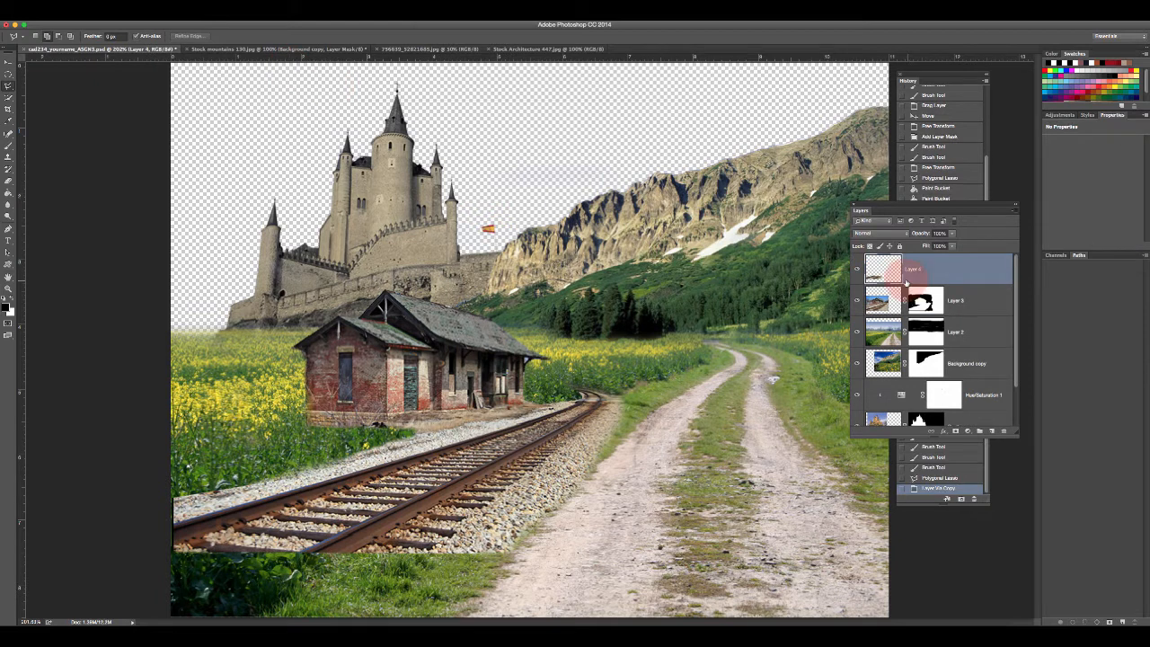
left_click(8, 62)
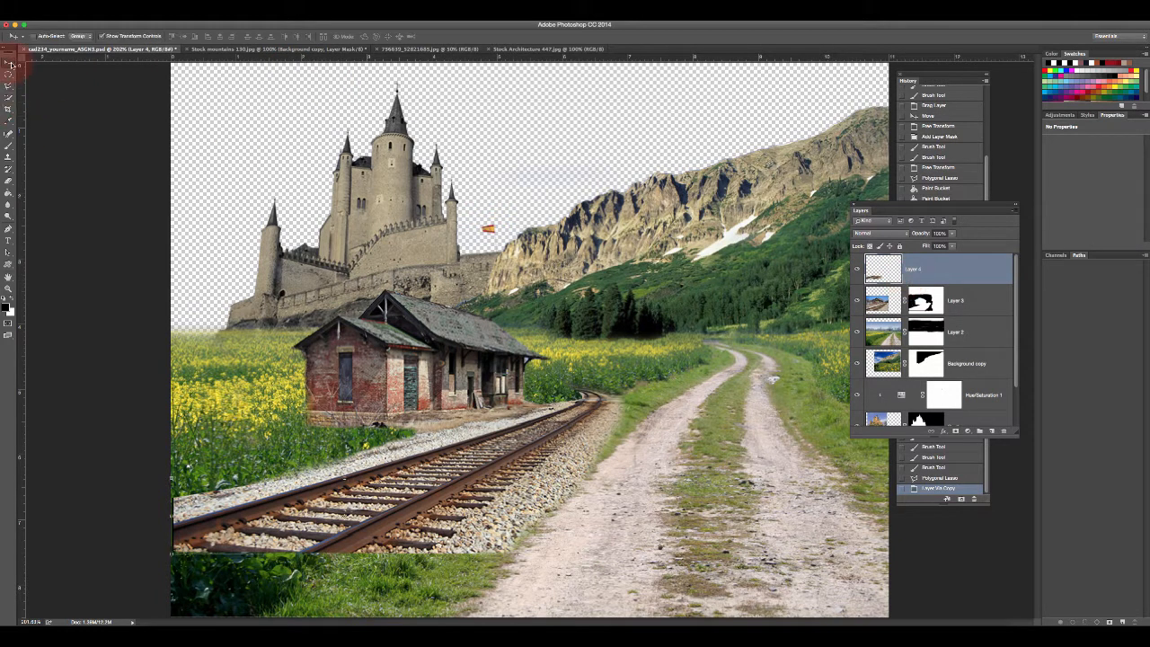
left_click_drag(394, 513, 251, 563)
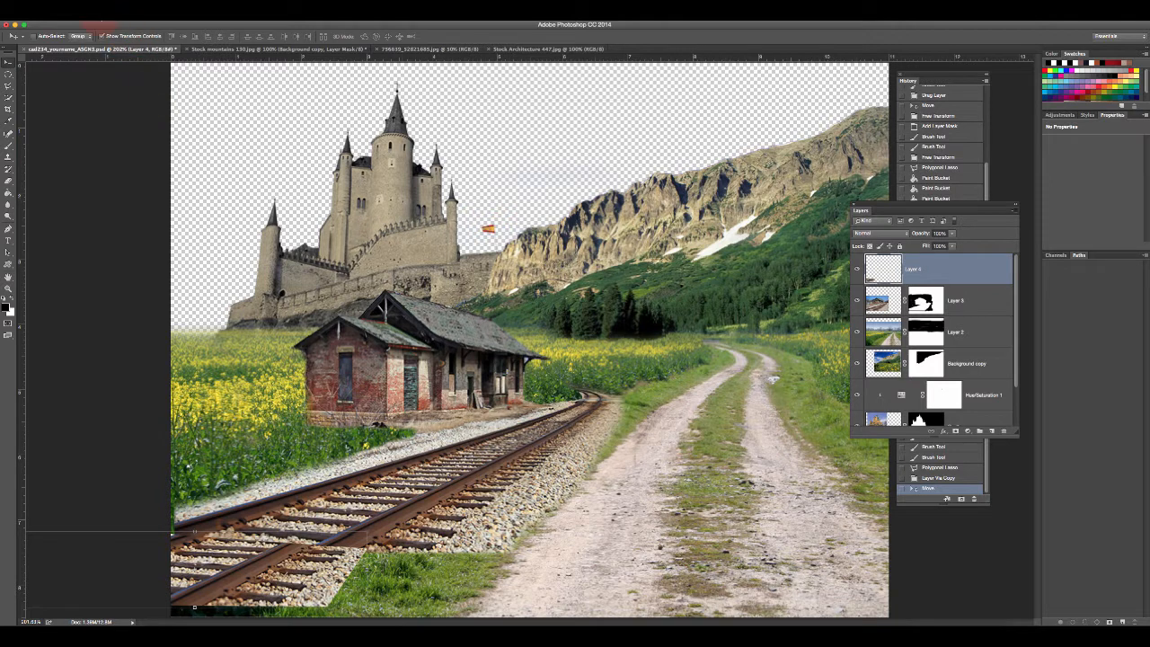
left_click(101, 25)
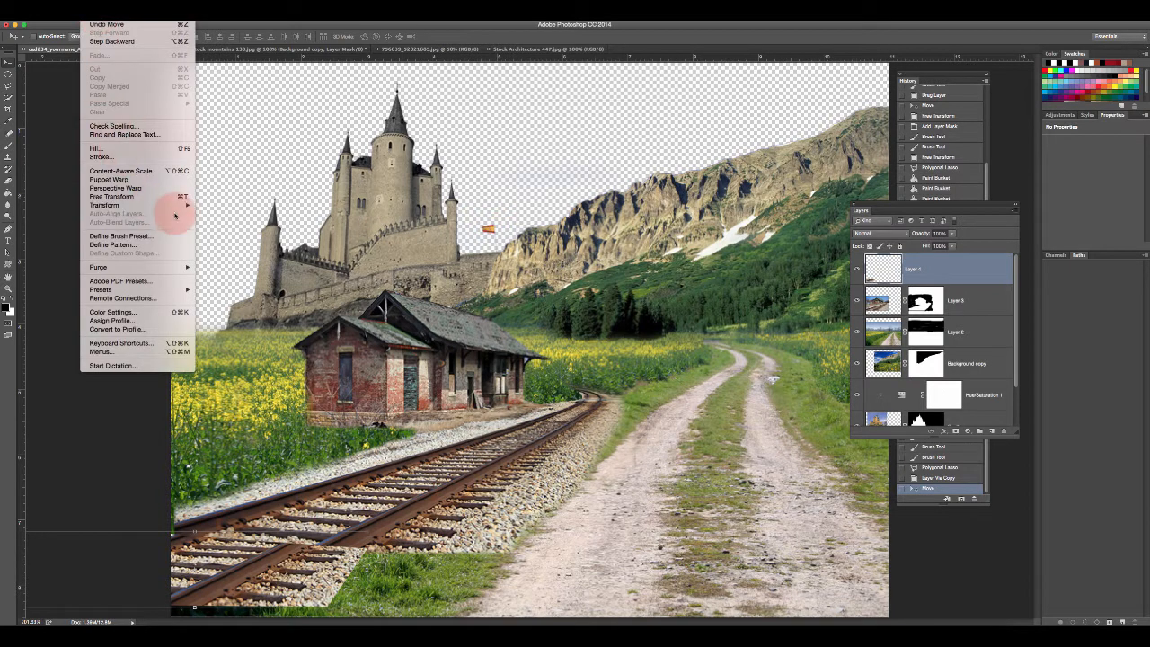
mouse_move(179, 206)
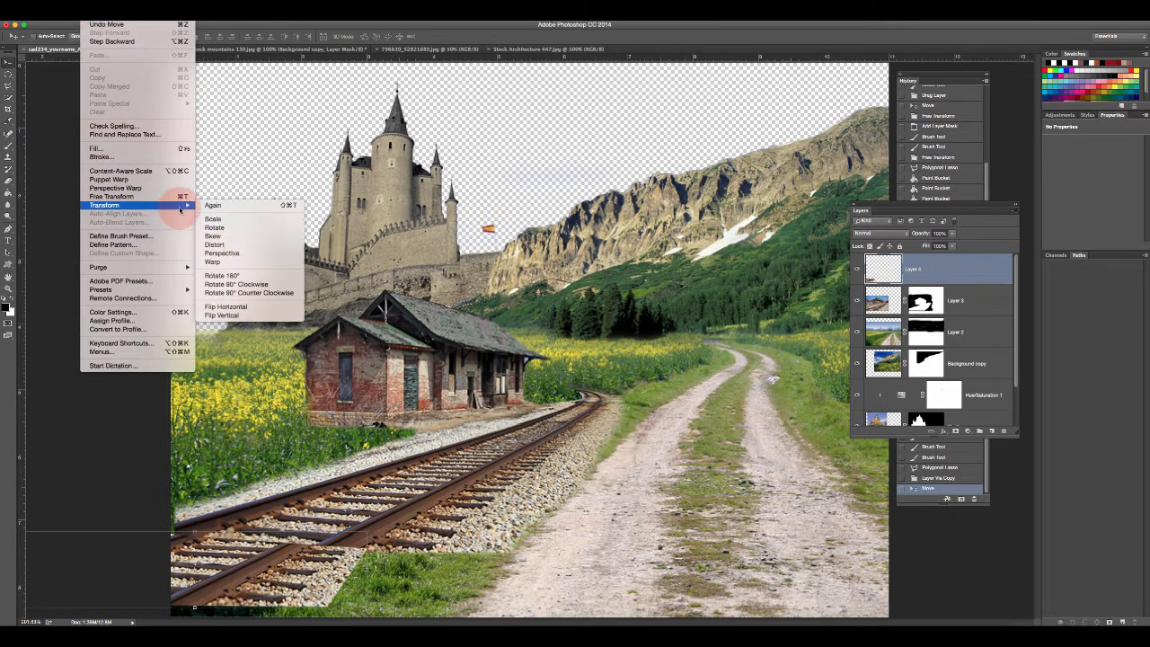
left_click(241, 253)
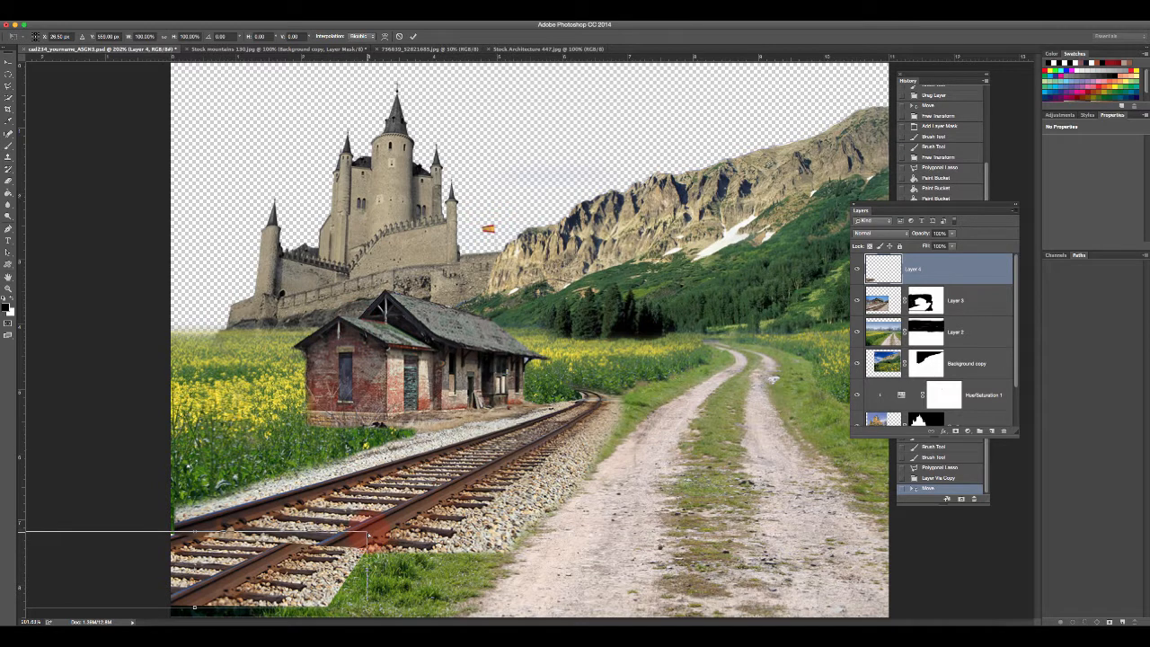
mouse_move(370, 536)
left_mouse_down()
mouse_move(444, 495)
mouse_move(462, 465)
mouse_move(440, 456)
mouse_move(477, 469)
mouse_move(485, 457)
mouse_move(420, 449)
mouse_move(350, 476)
mouse_move(431, 471)
mouse_move(378, 522)
left_mouse_up()
left_click_drag(192, 553, 386, 486)
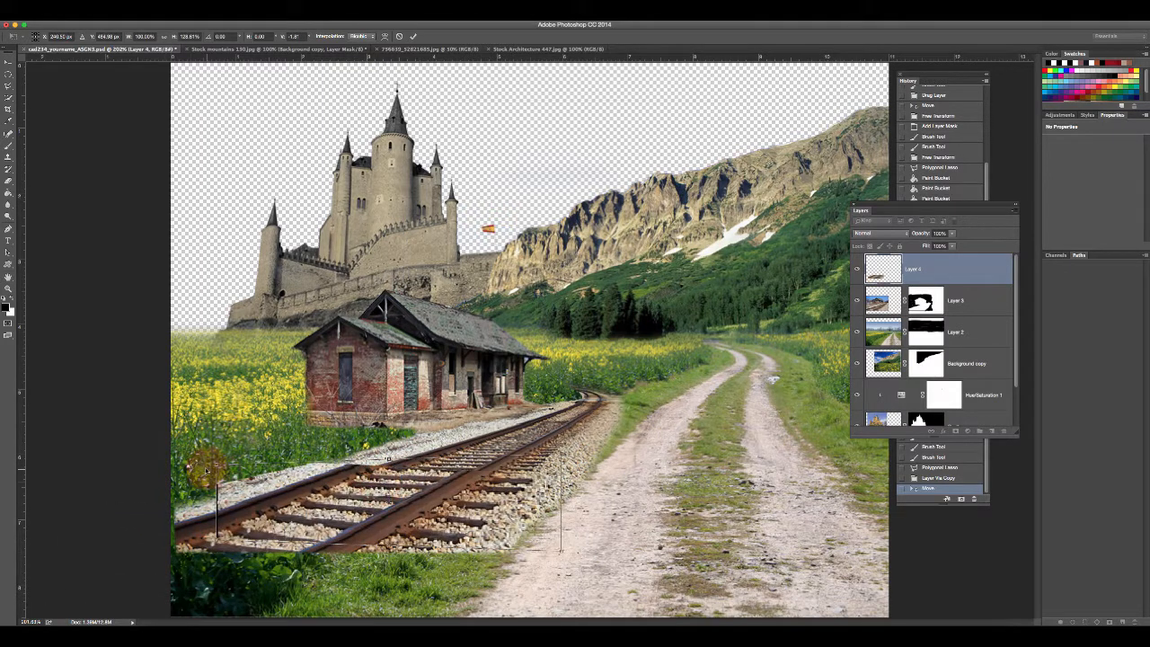
left_click_drag(215, 466, 260, 456)
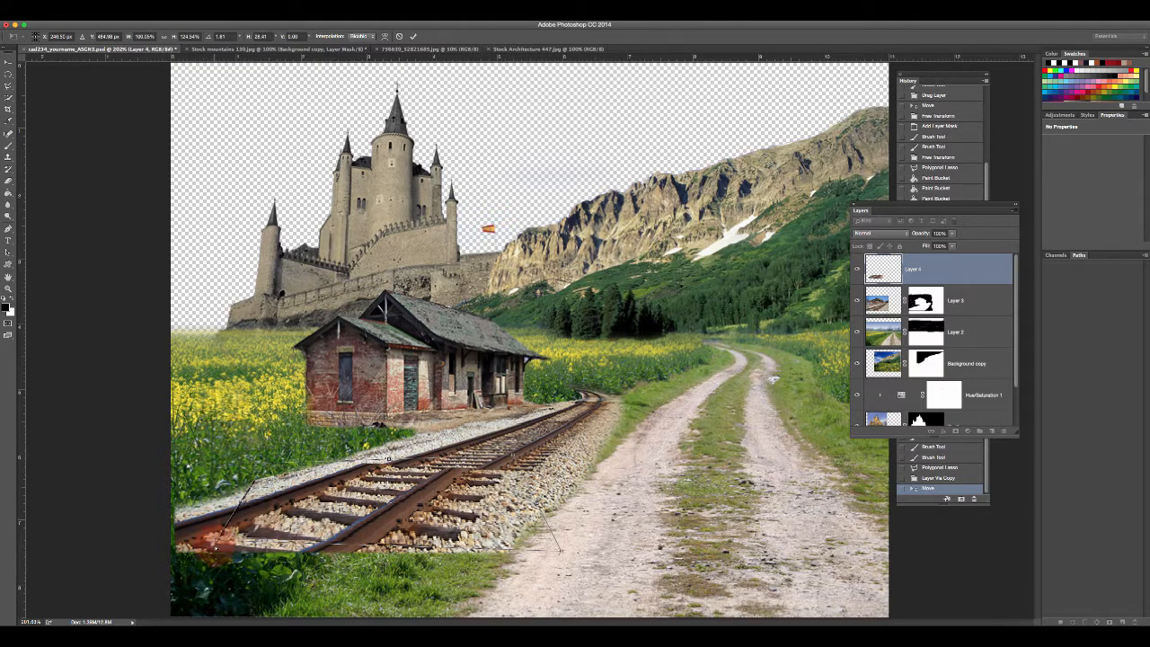
left_click_drag(216, 540, 138, 521)
left_click_drag(344, 535, 350, 571)
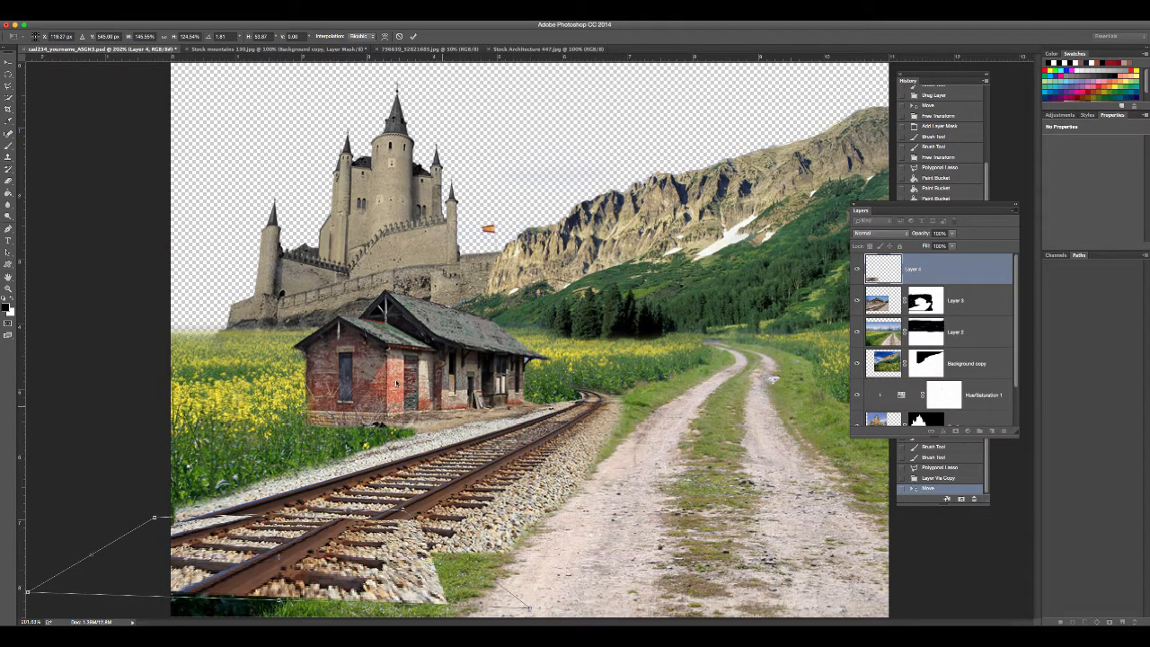
left_click(399, 37)
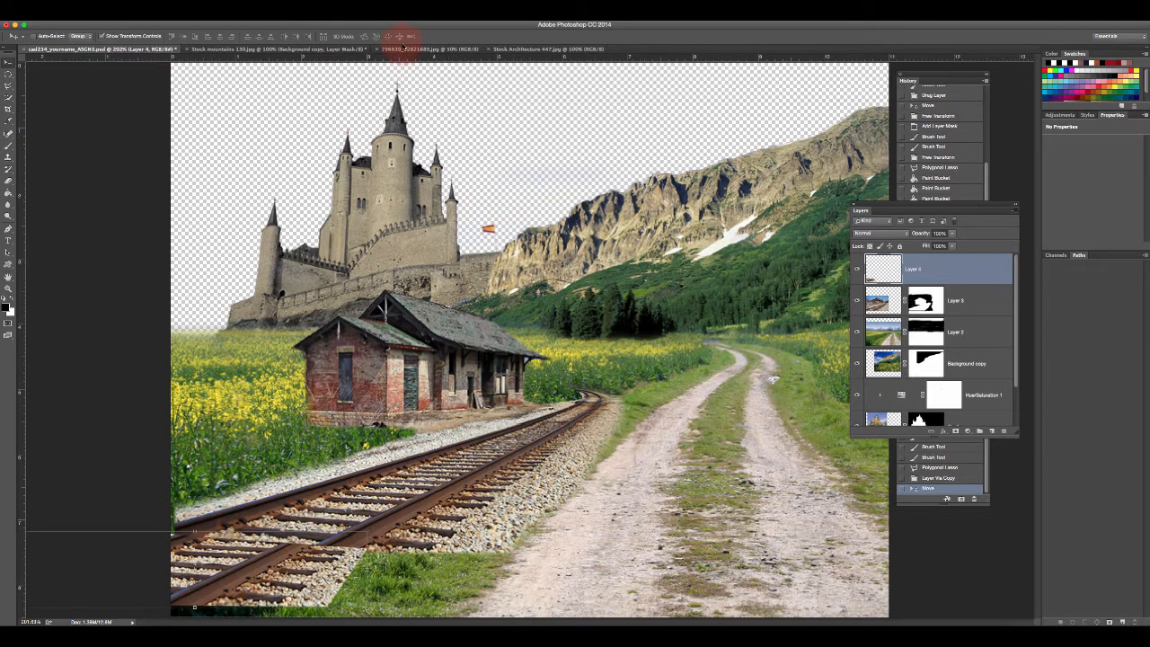
- Scale the copied track section to about 127% and reposition it so its rails line up with the original track
left_click_drag(229, 561, 304, 550)
left_click_drag(388, 438, 329, 554)
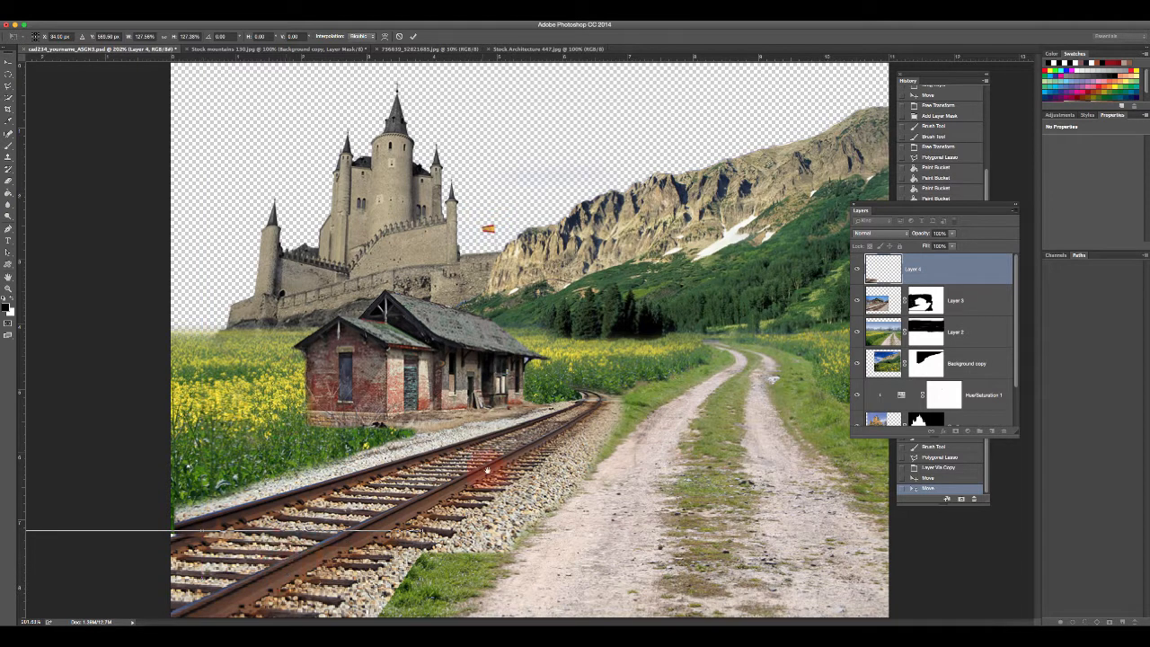
left_click(413, 36)
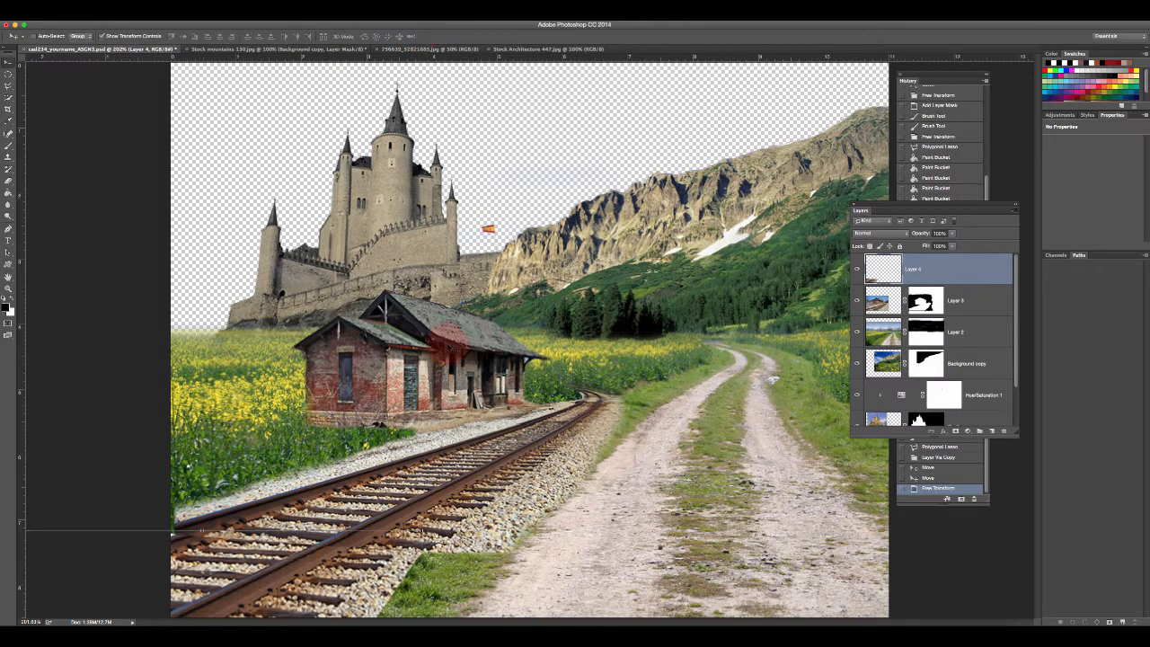
mouse_move(444, 460)
left_mouse_down()
mouse_move(458, 435)
mouse_move(446, 429)
mouse_move(429, 465)
left_mouse_up()
left_click_drag(300, 562, 460, 510)
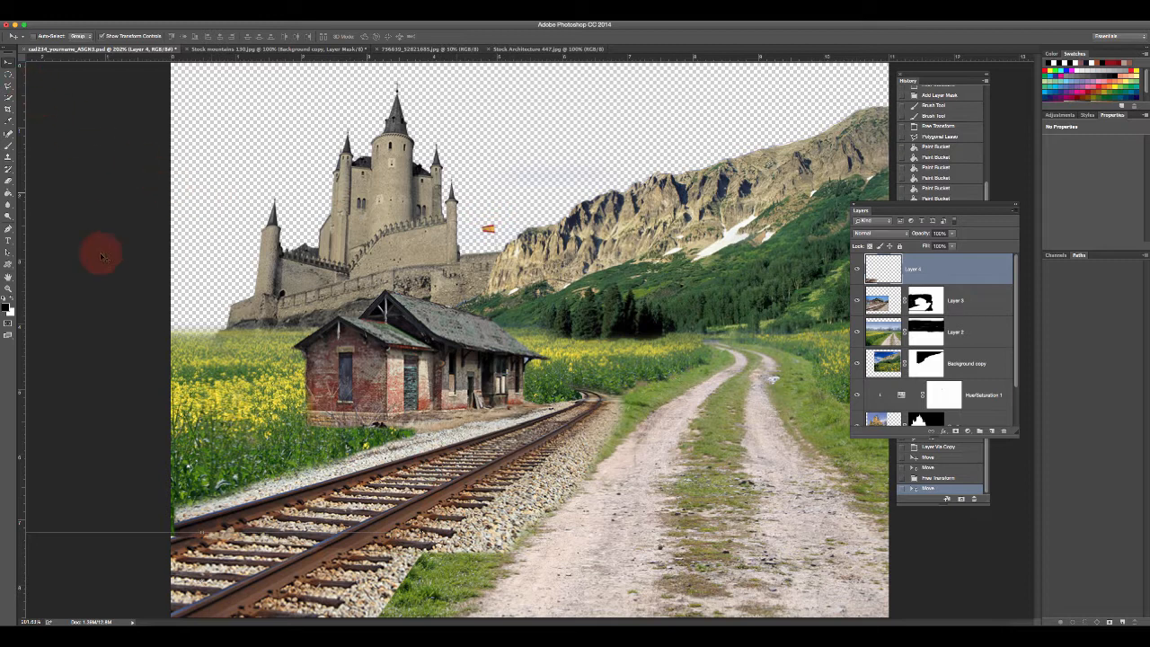
- Distort the copied track section by pulling its two outer corners outward and upward so the rails continue the original perspective
left_click(9, 288)
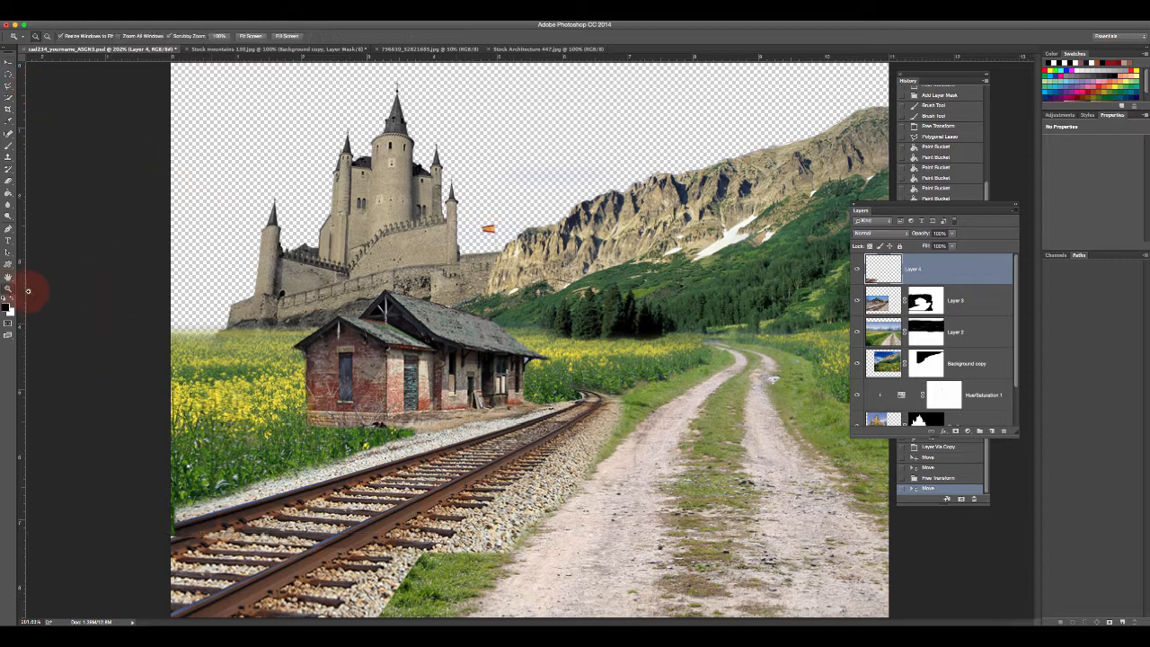
left_click(100, 362, "alt")
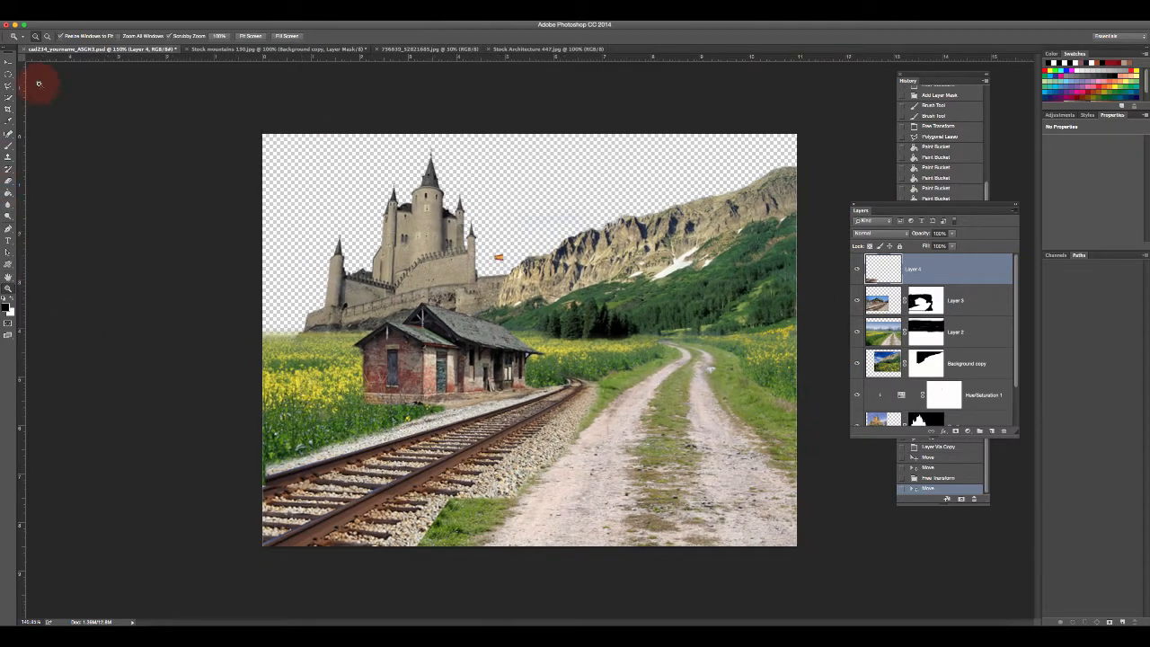
left_click(9, 63)
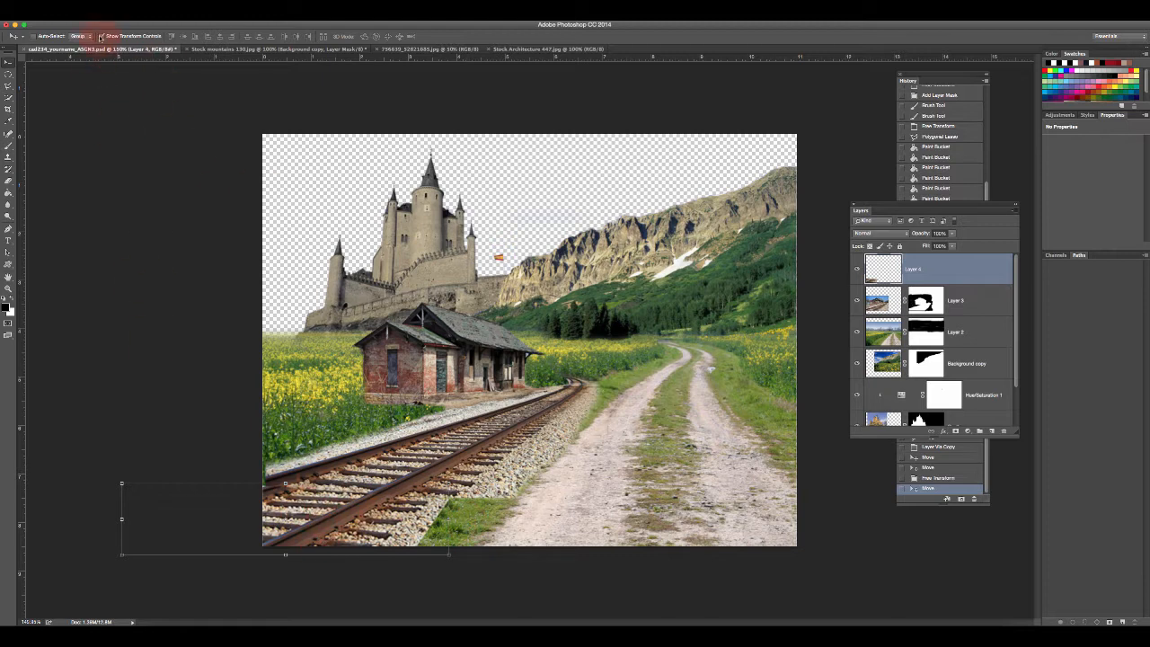
left_click(94, 11)
mouse_move(167, 205)
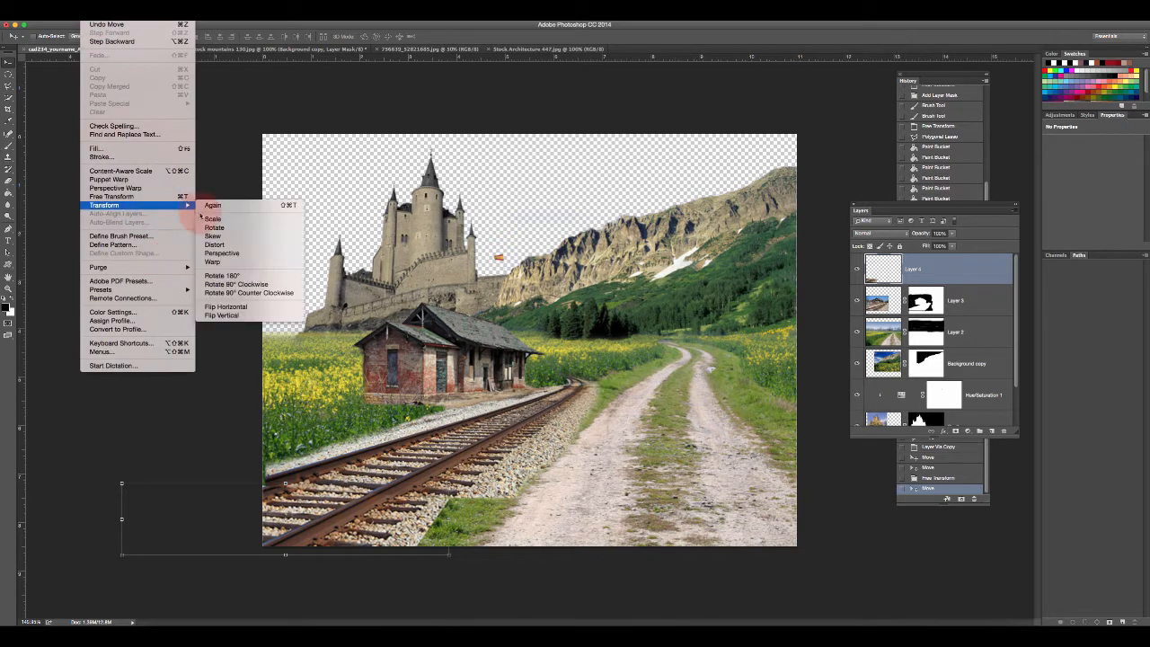
left_click(230, 246)
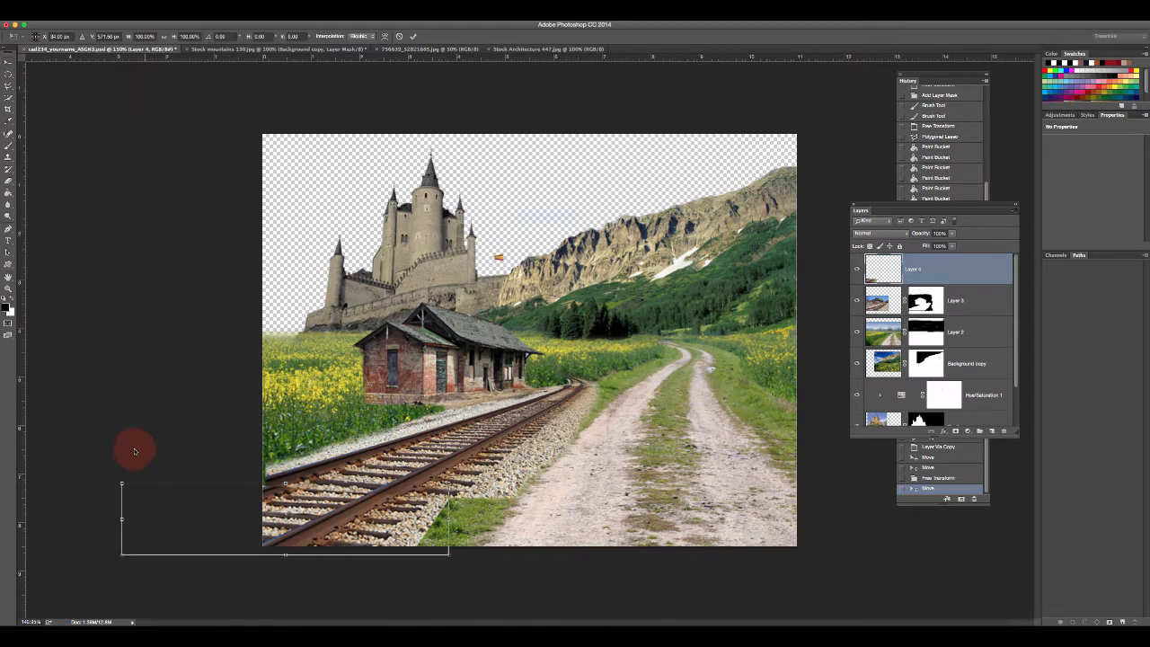
left_click_drag(121, 483, 111, 456)
left_click_drag(122, 558, 82, 546)
left_click_drag(358, 498, 354, 499)
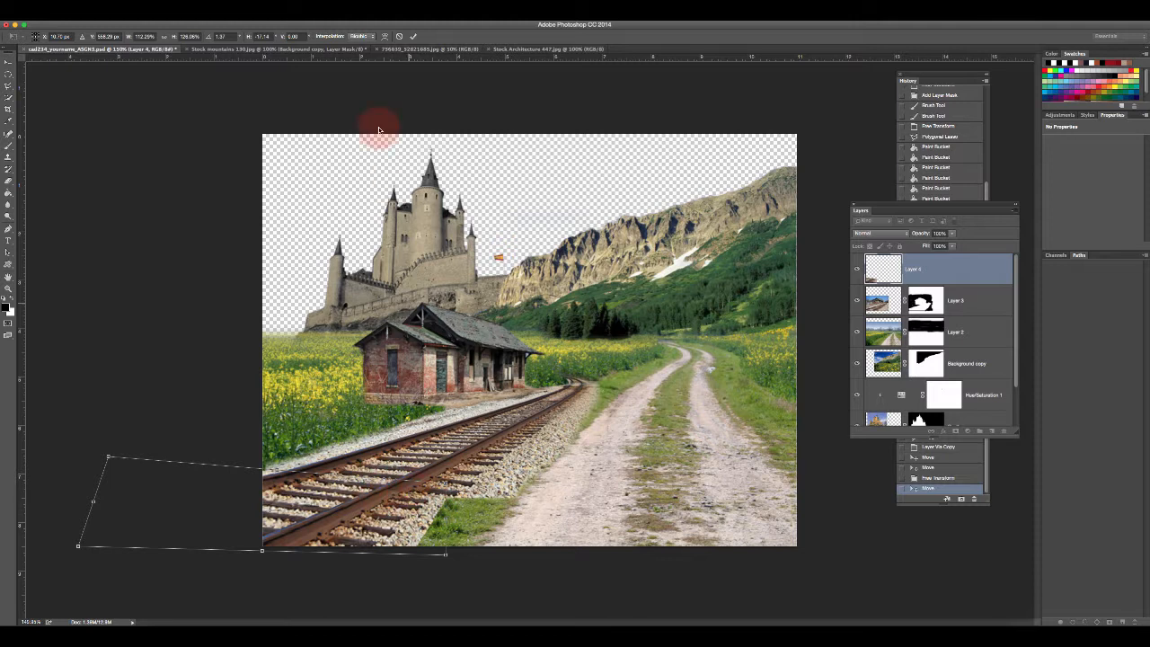
left_click(414, 36)
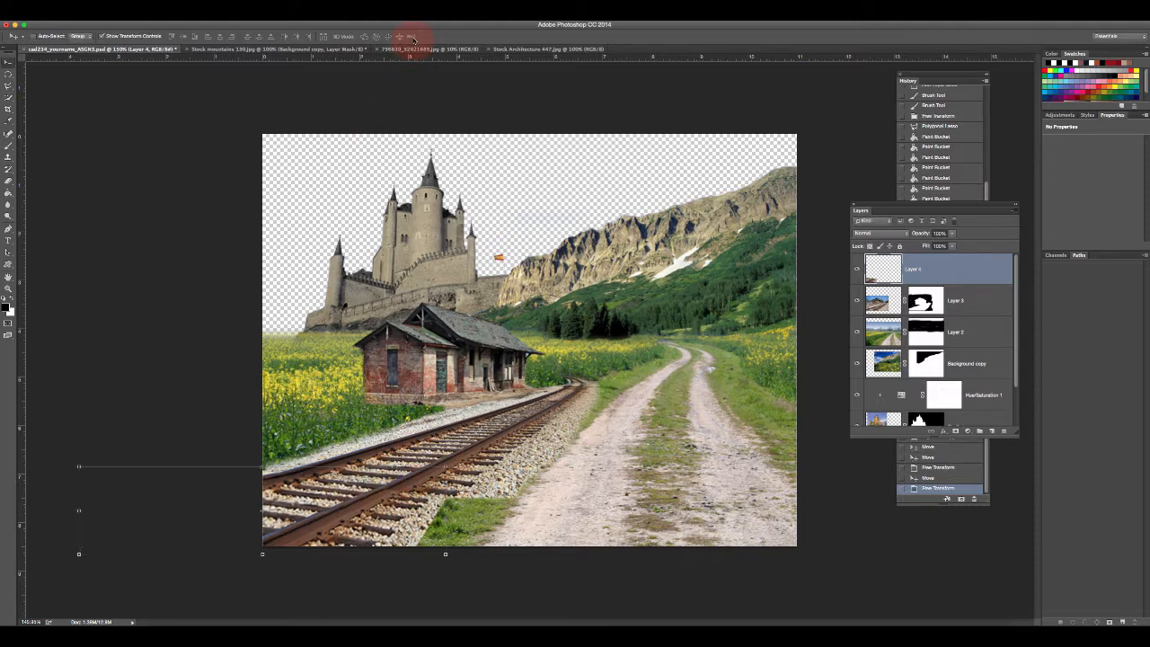
- Transform the copied track section again, stretching its height to about 101.5% and rotating it about -0.3° to refine the rail alignment
left_click(7, 289)
left_click(347, 449)
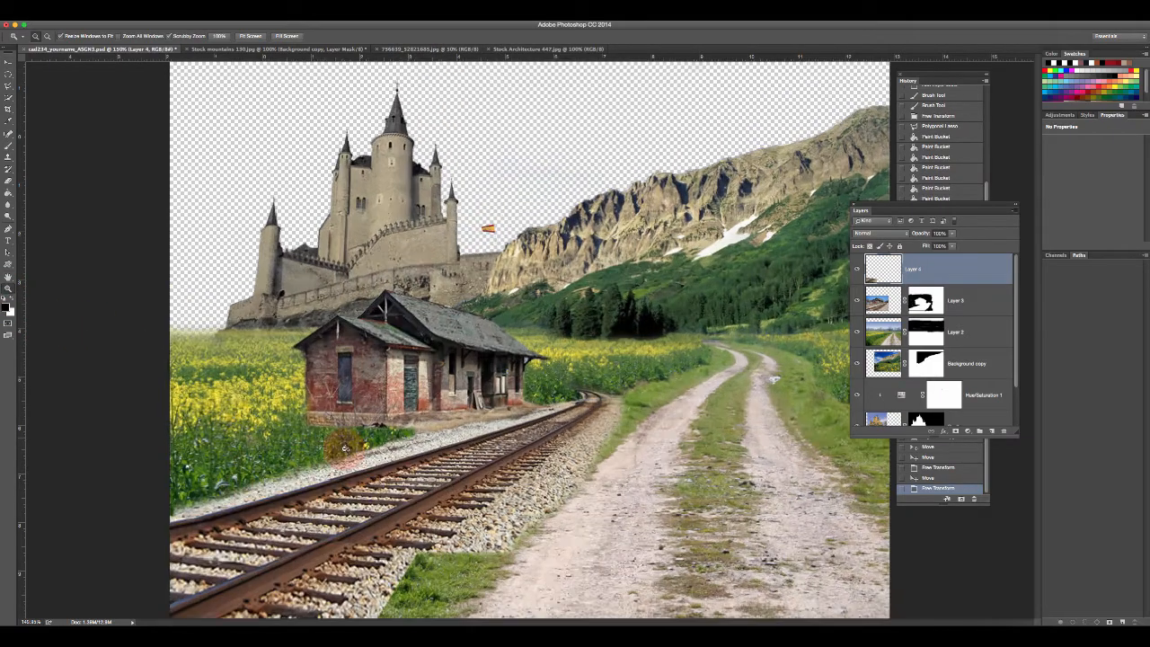
left_click_drag(350, 450, 336, 350)
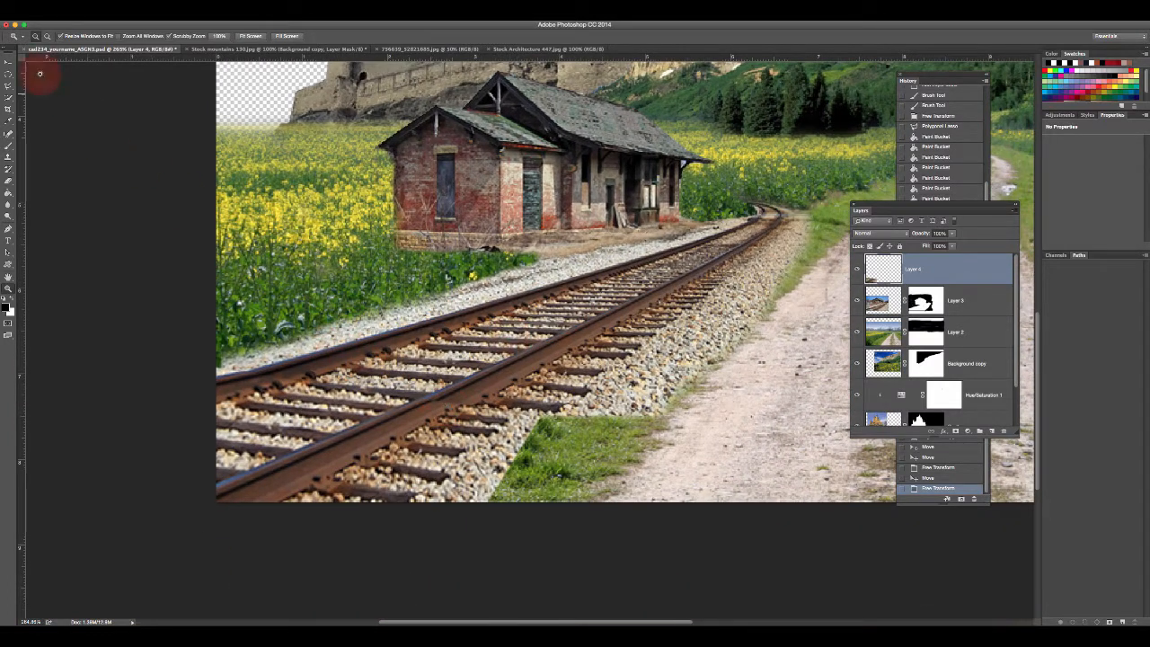
left_click(8, 61)
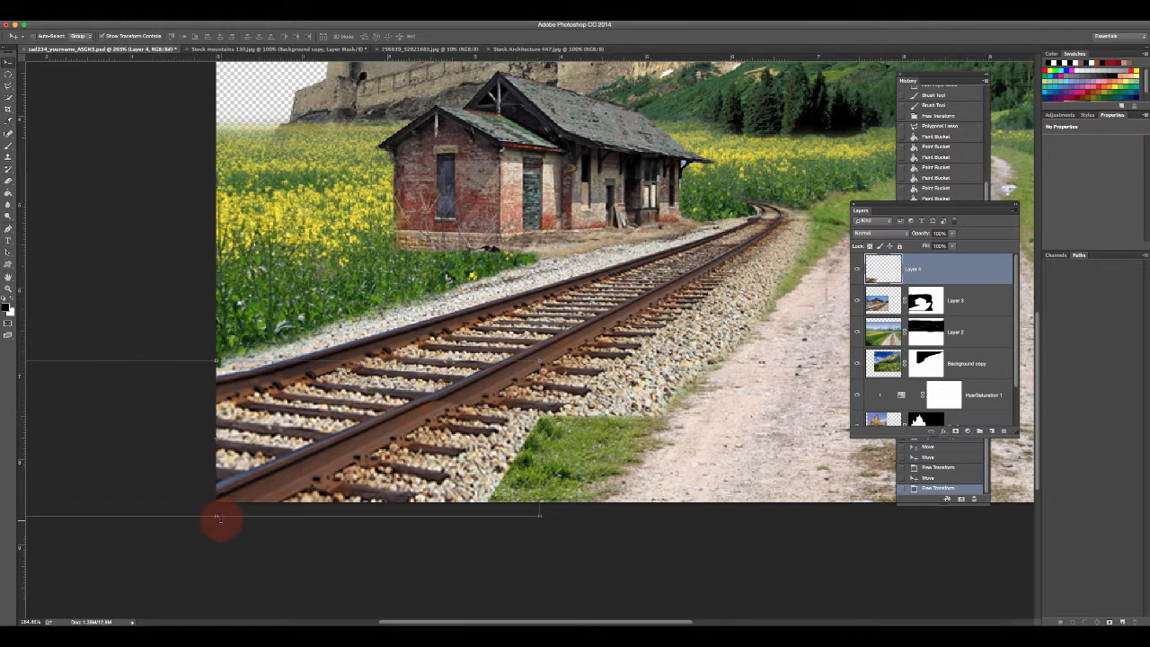
left_click(216, 517)
left_click_drag(215, 517, 216, 519)
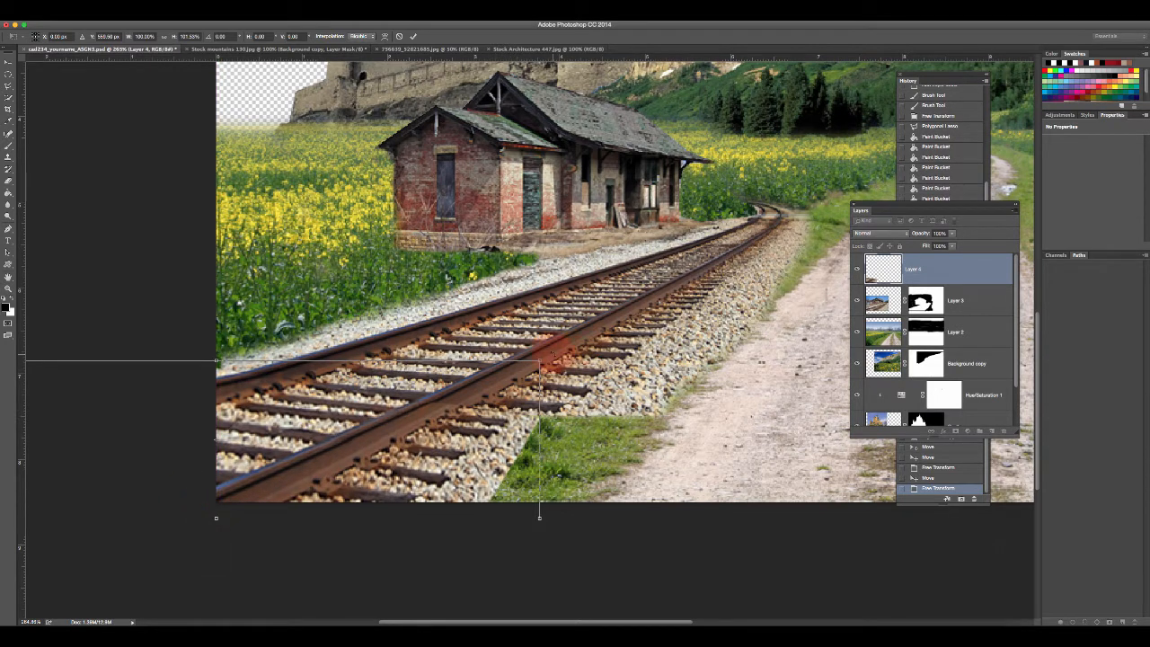
left_click_drag(558, 353, 566, 341)
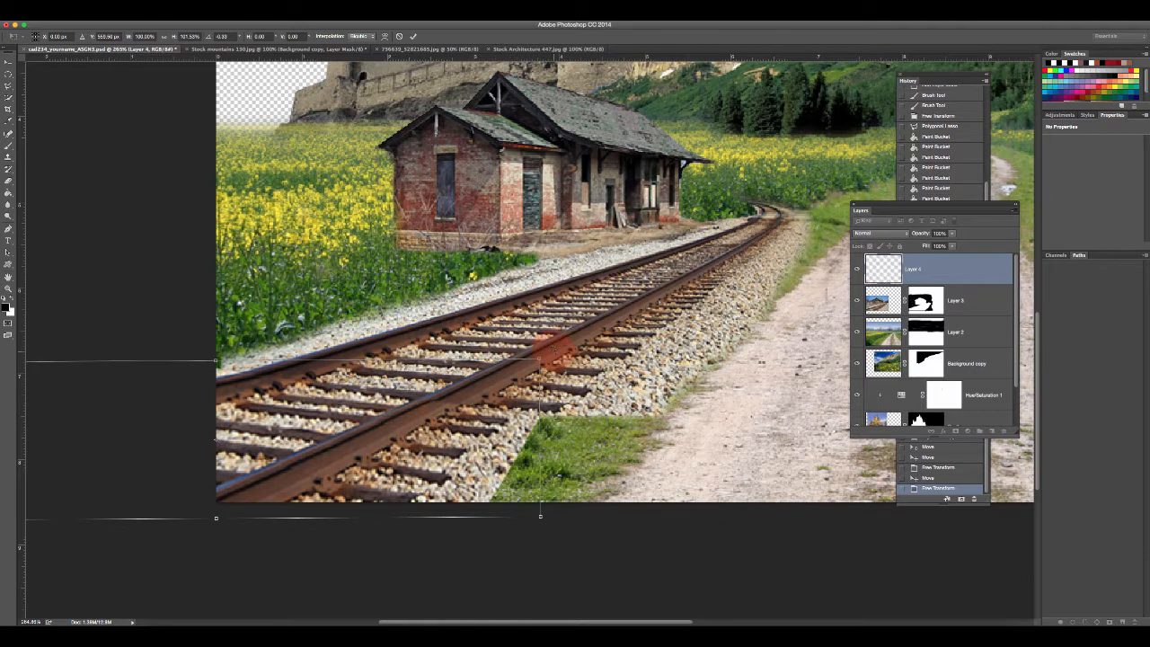
left_click(413, 37)
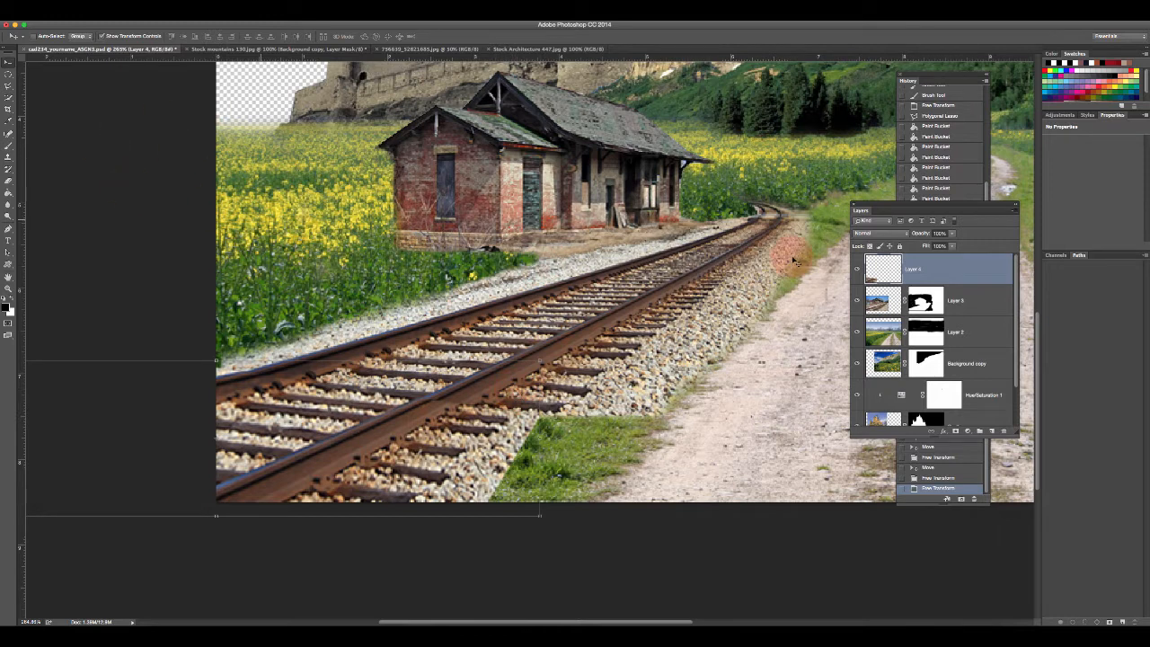
- Clone Stamp clean rail and gravel over the seam where the copied track section meets the original near rail
left_click(9, 288)
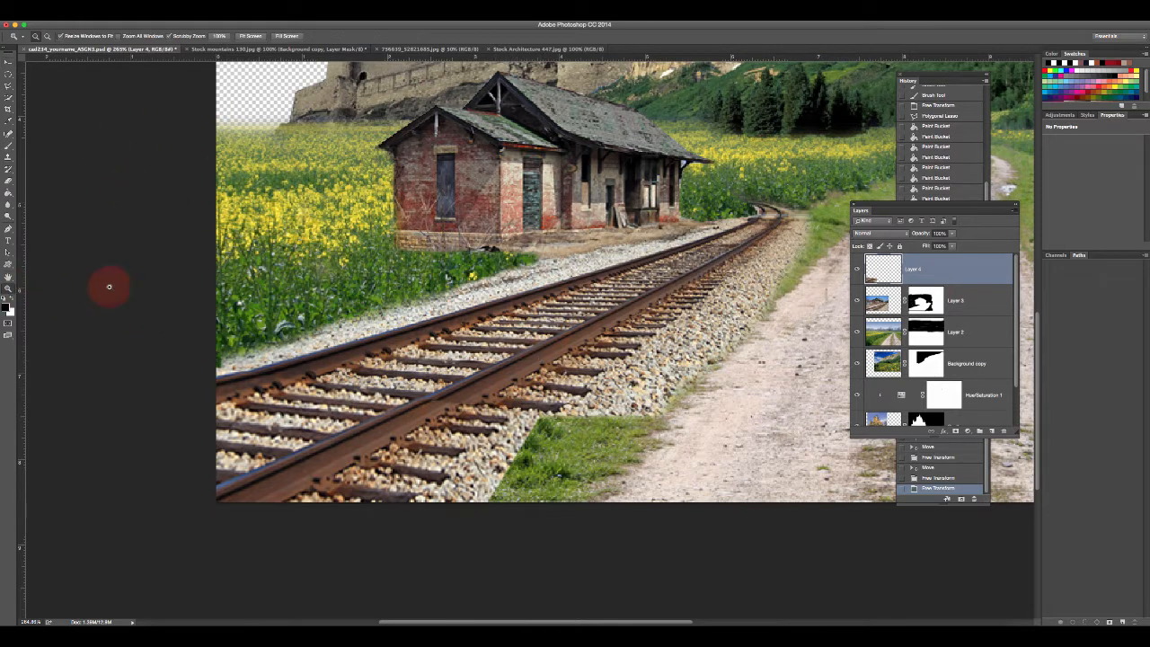
left_click_drag(176, 315, 267, 324)
scroll(462, 333, "down", 3)
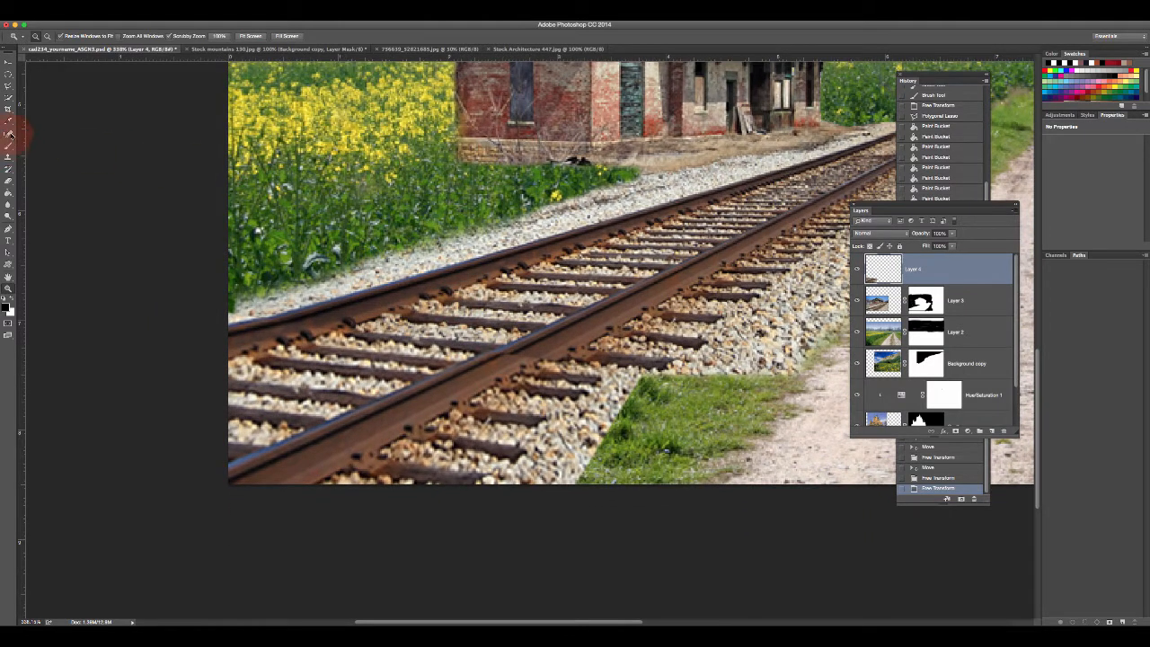
left_click(8, 158)
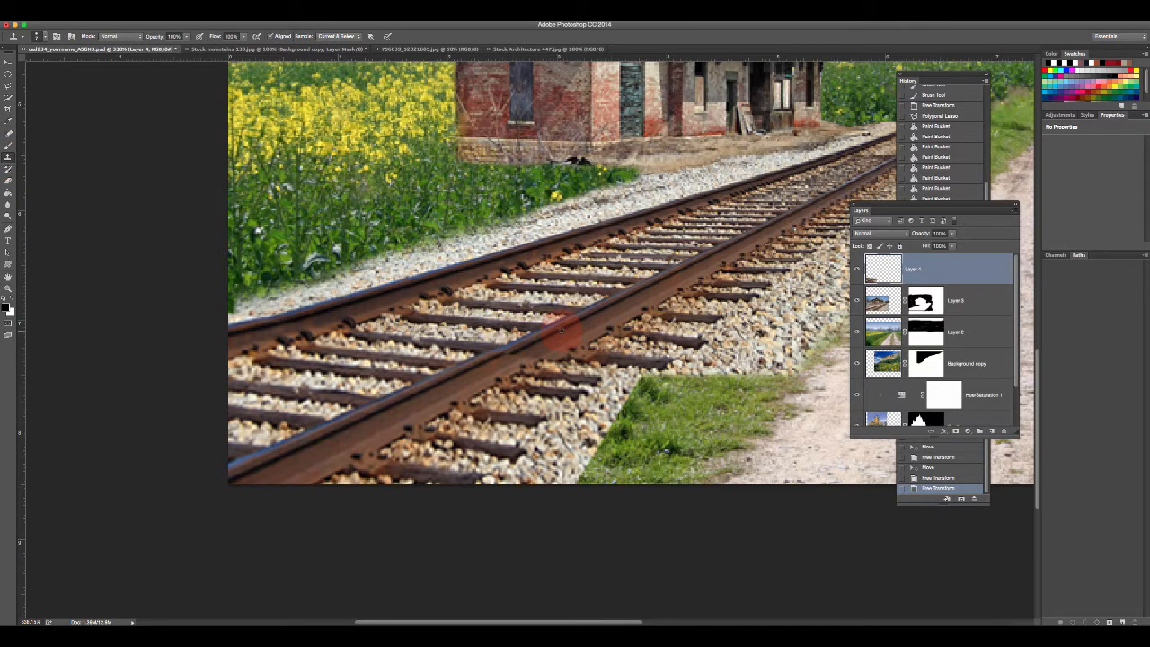
left_click(499, 354)
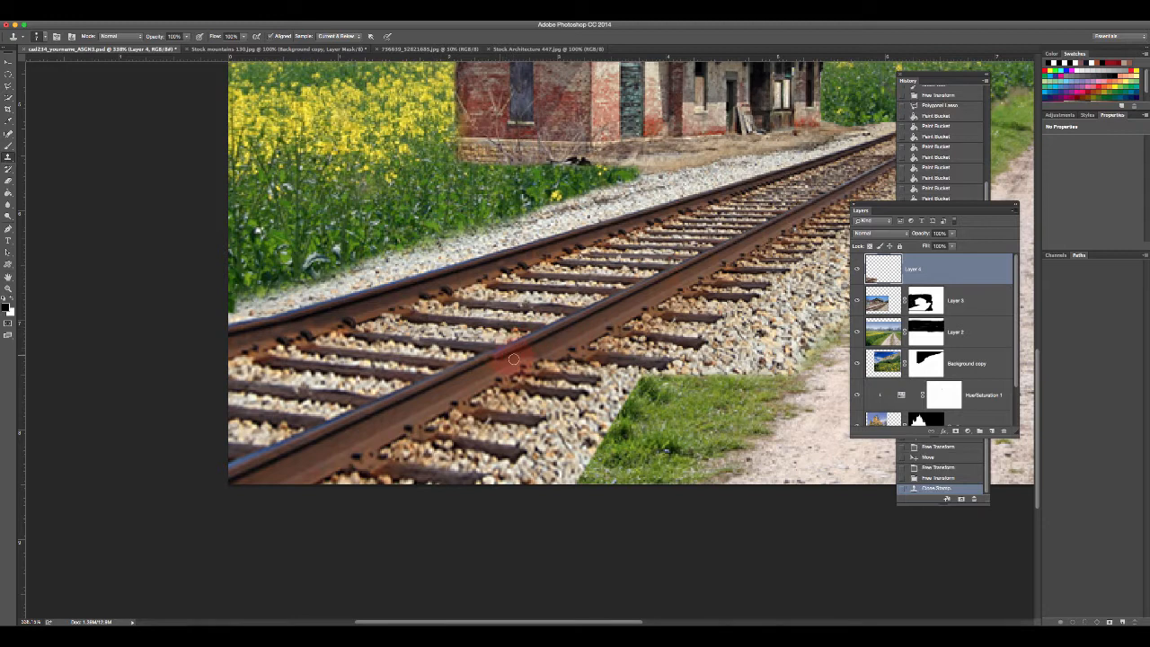
left_click(543, 358)
left_click(534, 358)
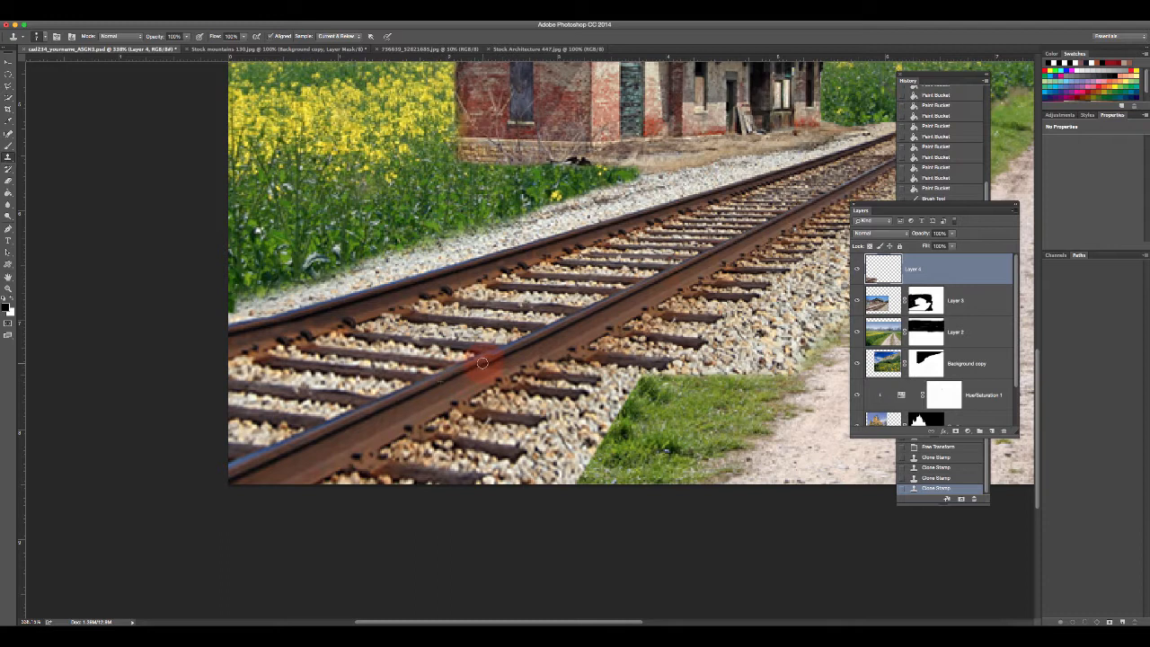
left_click_drag(474, 363, 445, 373)
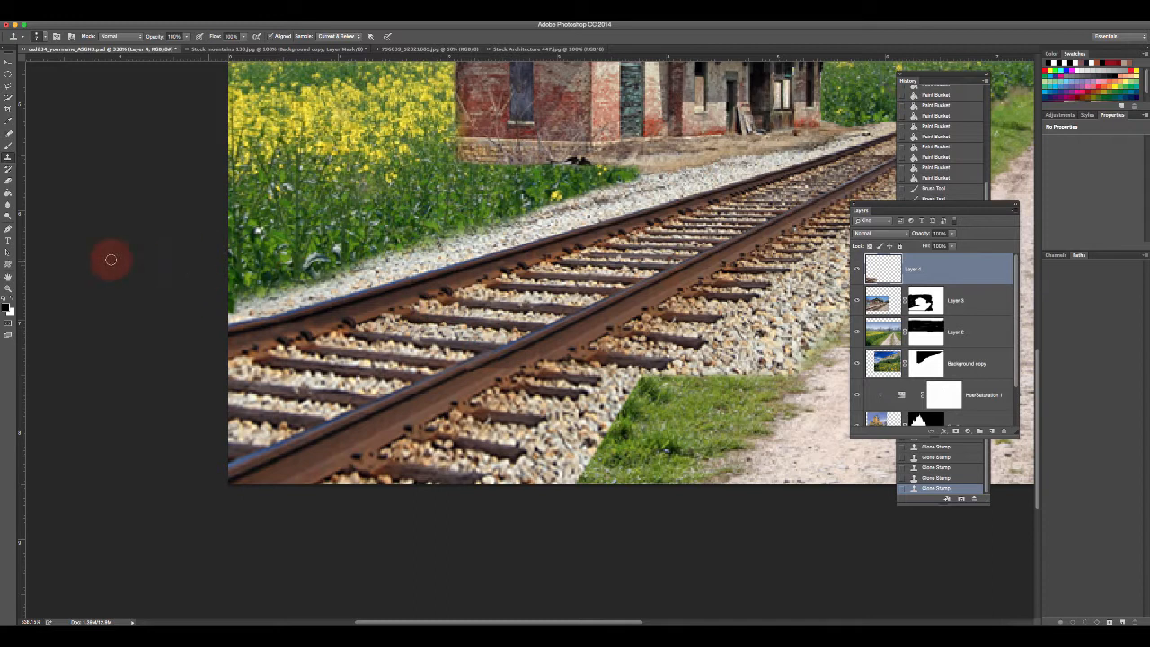
- Clone Stamp gravel from beside the track over the hard grass corner so the gravel bed continues toward the canvas's lower edge
left_click(9, 289)
left_click(248, 36)
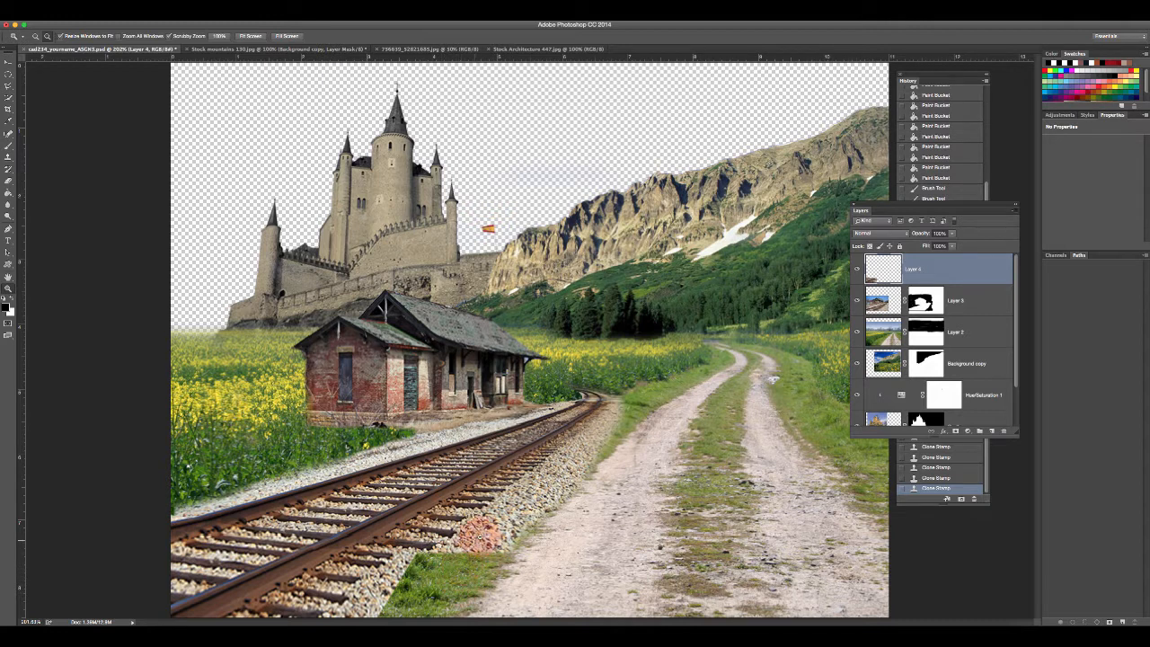
left_click(8, 158)
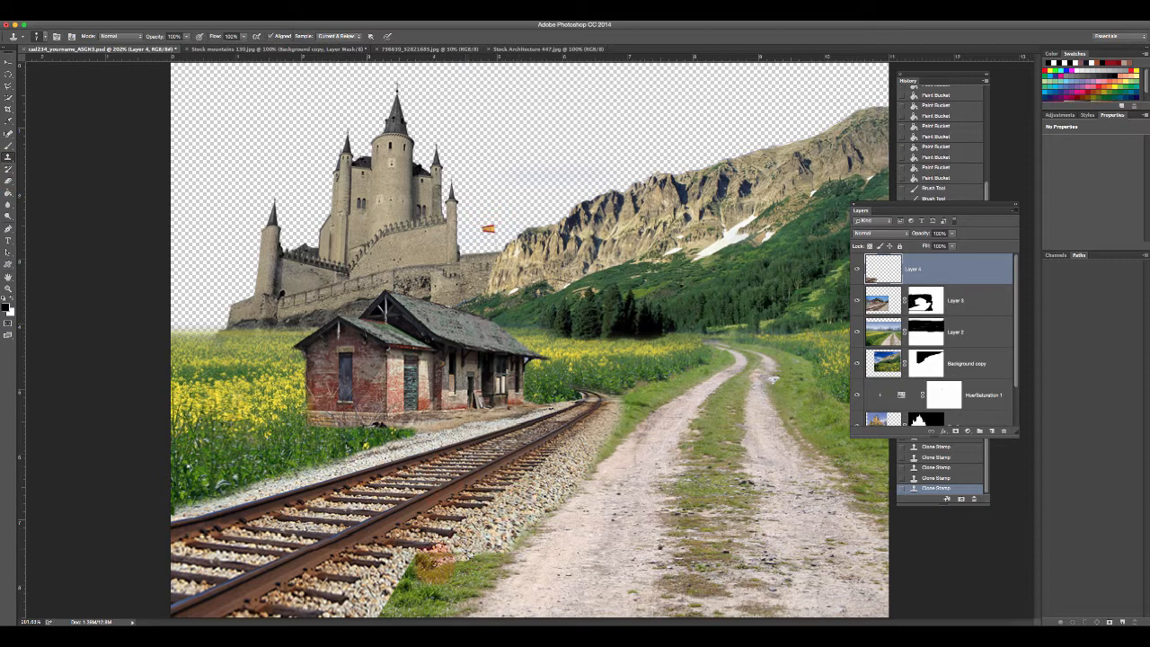
mouse_move(434, 553)
left_mouse_down()
mouse_move(494, 533)
mouse_move(510, 513)
mouse_move(426, 560)
left_mouse_up()
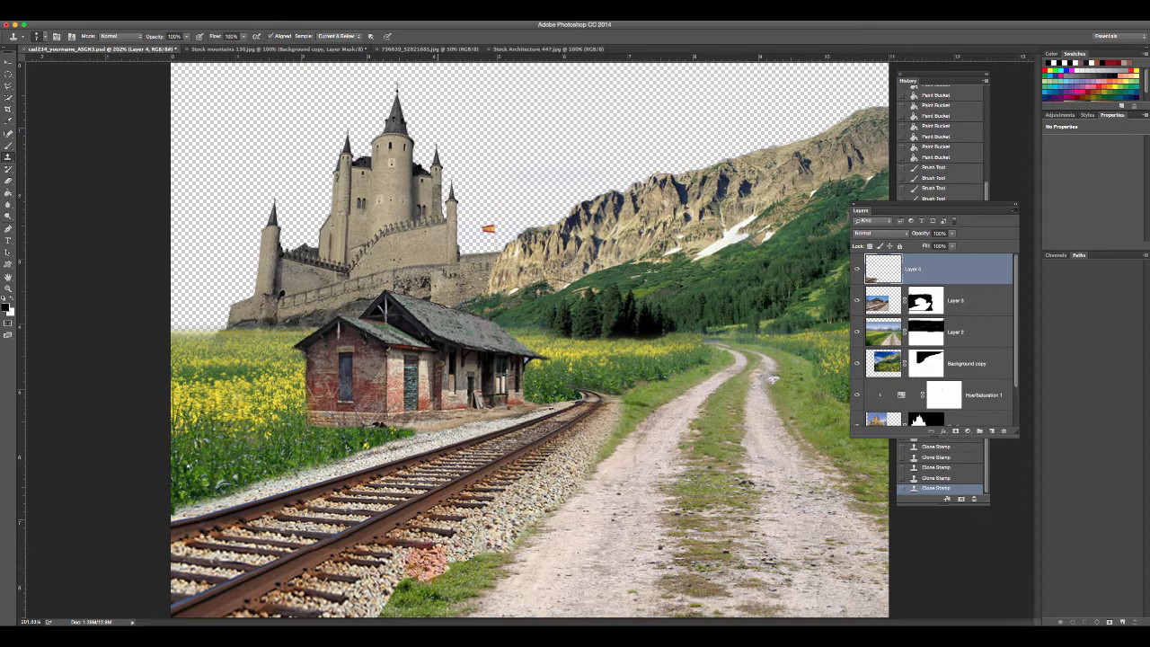
left_click(501, 518, "alt")
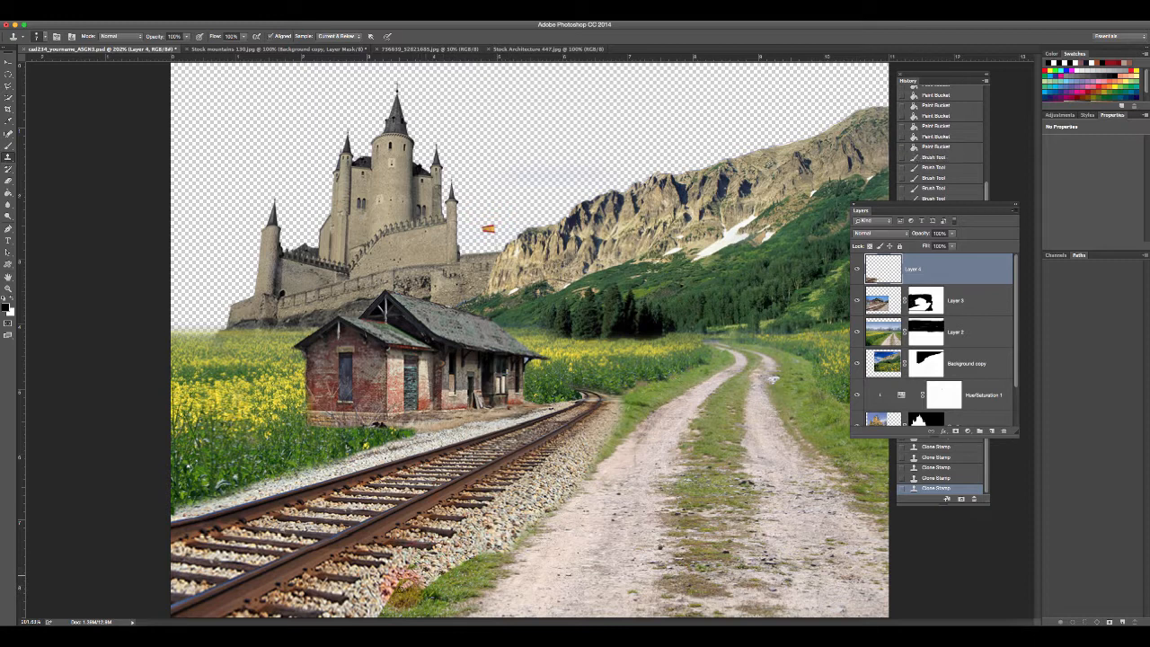
left_click(411, 567)
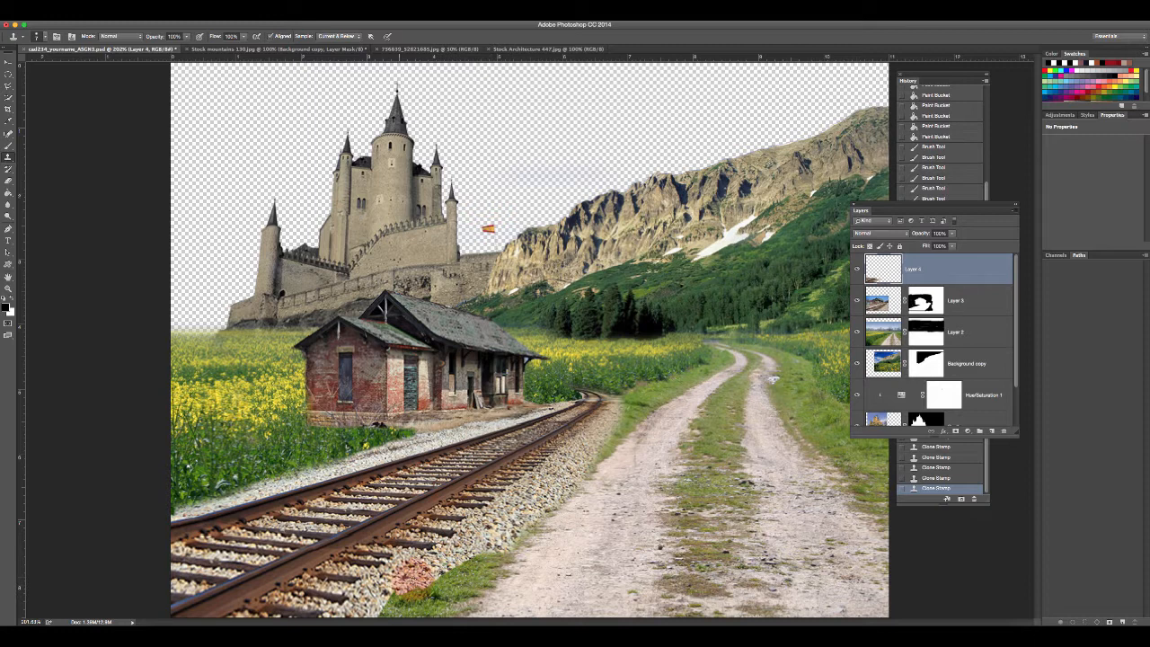
left_click_drag(432, 573, 442, 570)
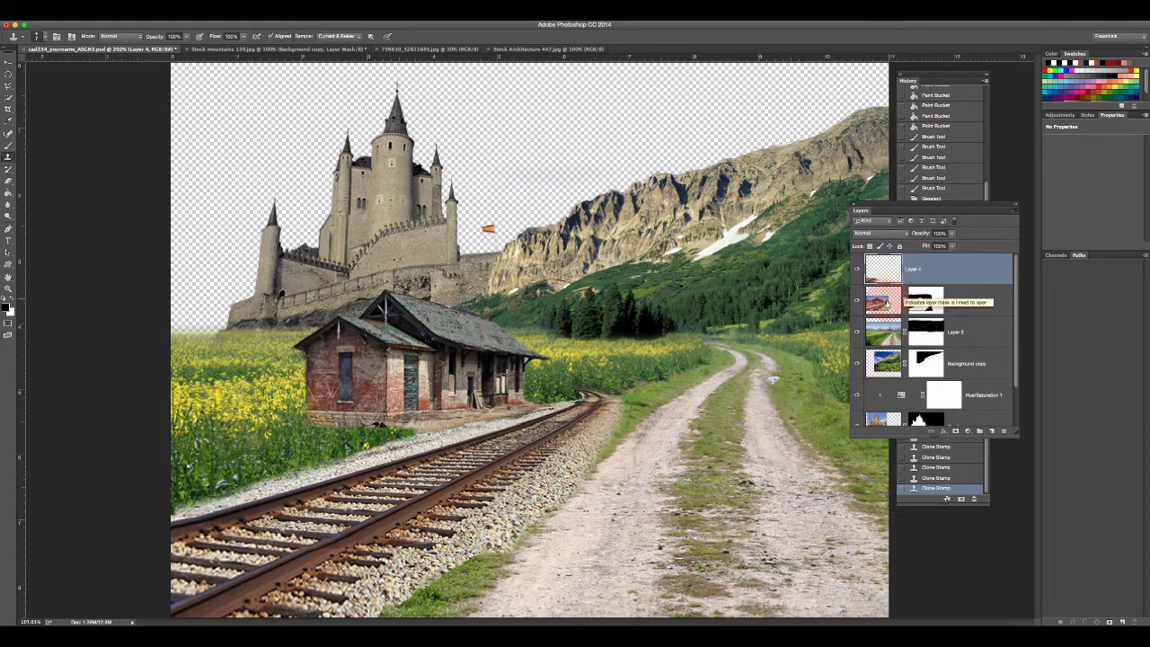
- Paint black on Layer 3's mask along the gravel's outer edge to reveal a strip of grass beside the dirt road
left_click(884, 302)
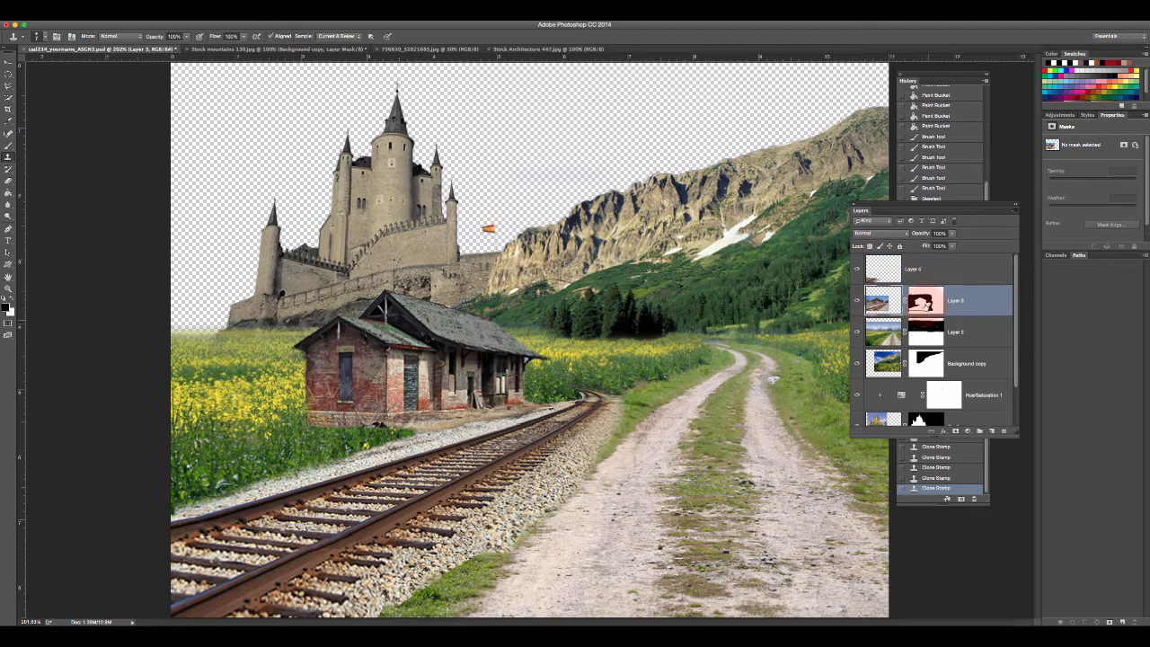
left_click(932, 303)
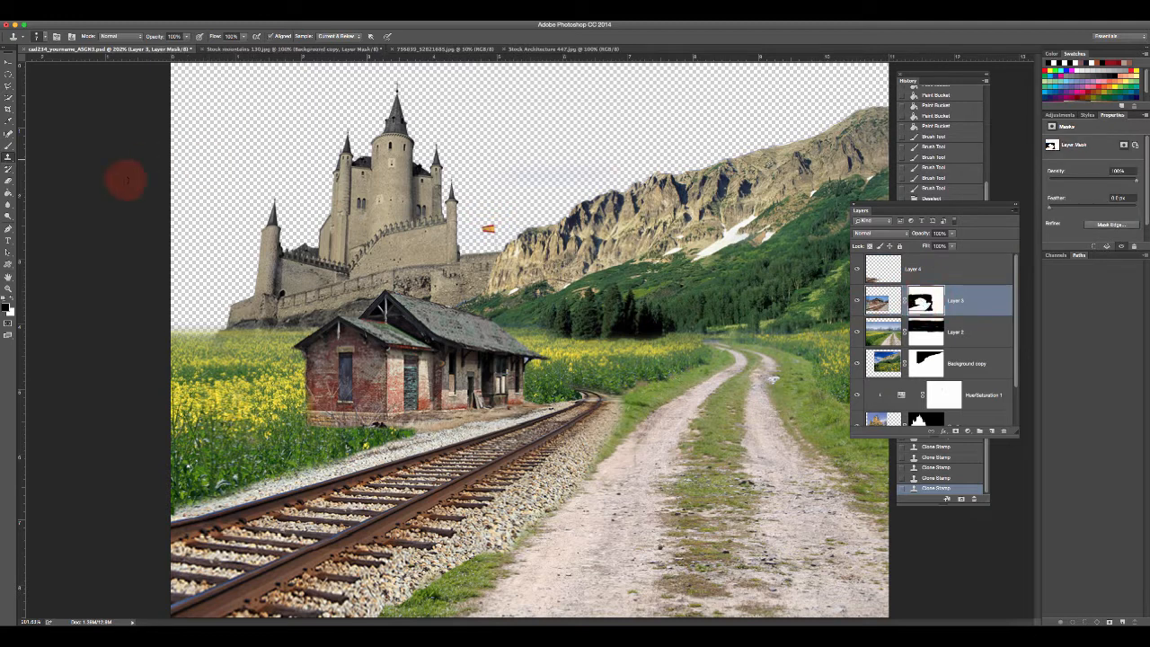
left_click(8, 145)
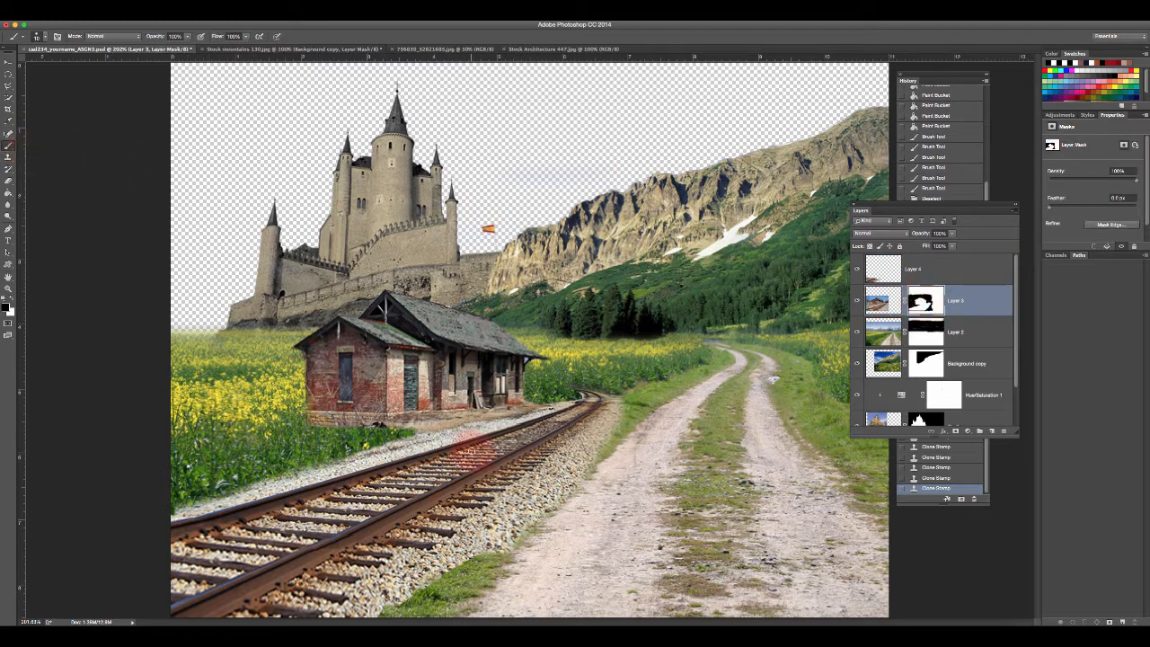
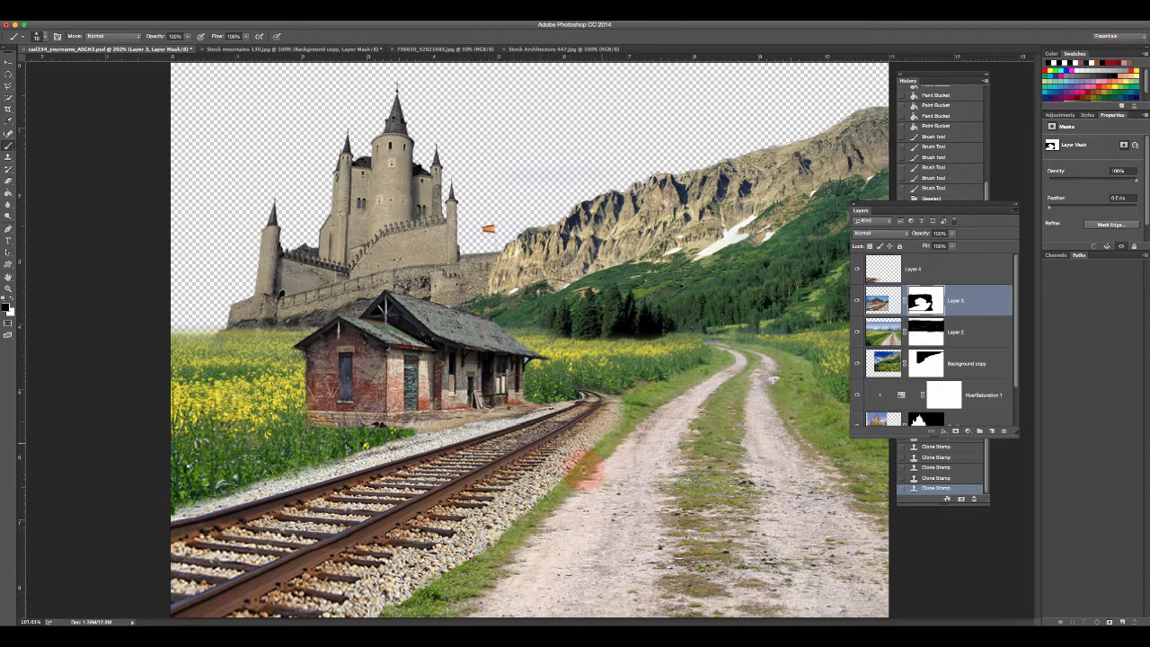
left_click(509, 508)
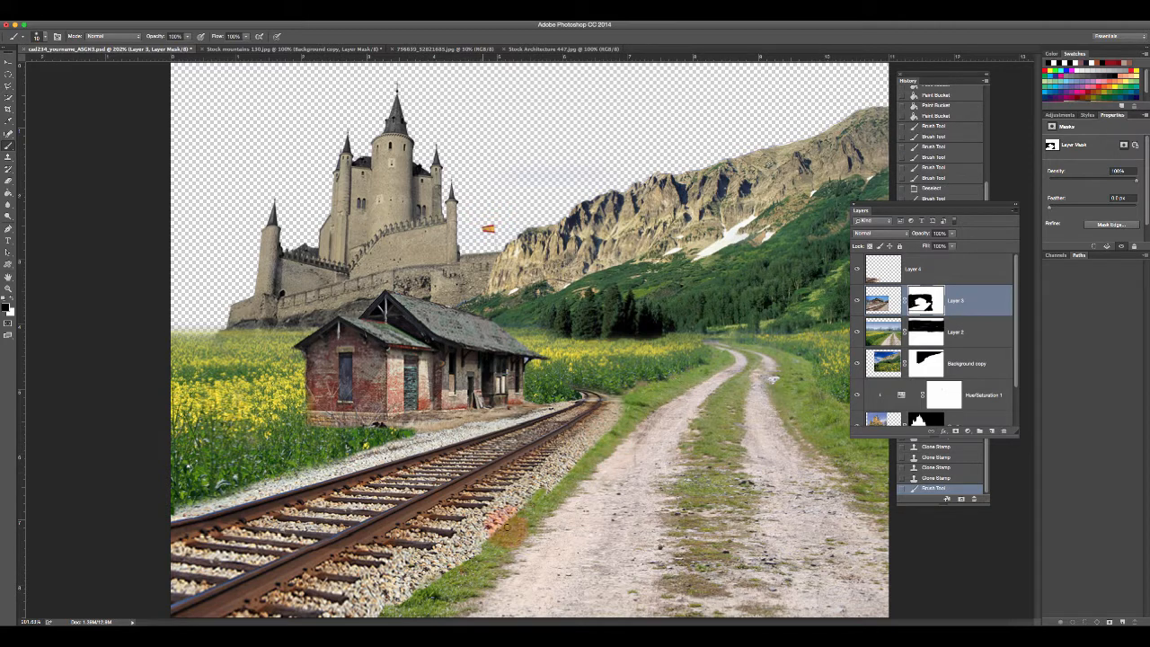
left_click(632, 421)
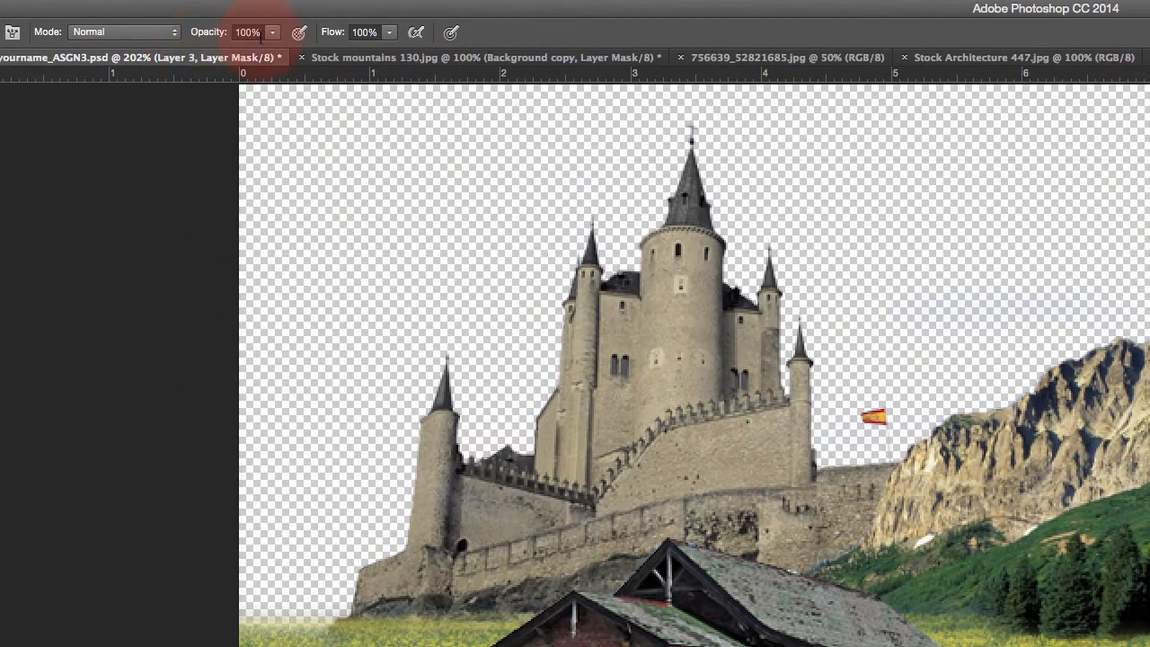
- Blend the gravel into the grass verge by painting white and black on Layer 3's mask with a larger brush at 44% opacity
left_click_drag(216, 36, 165, 33)
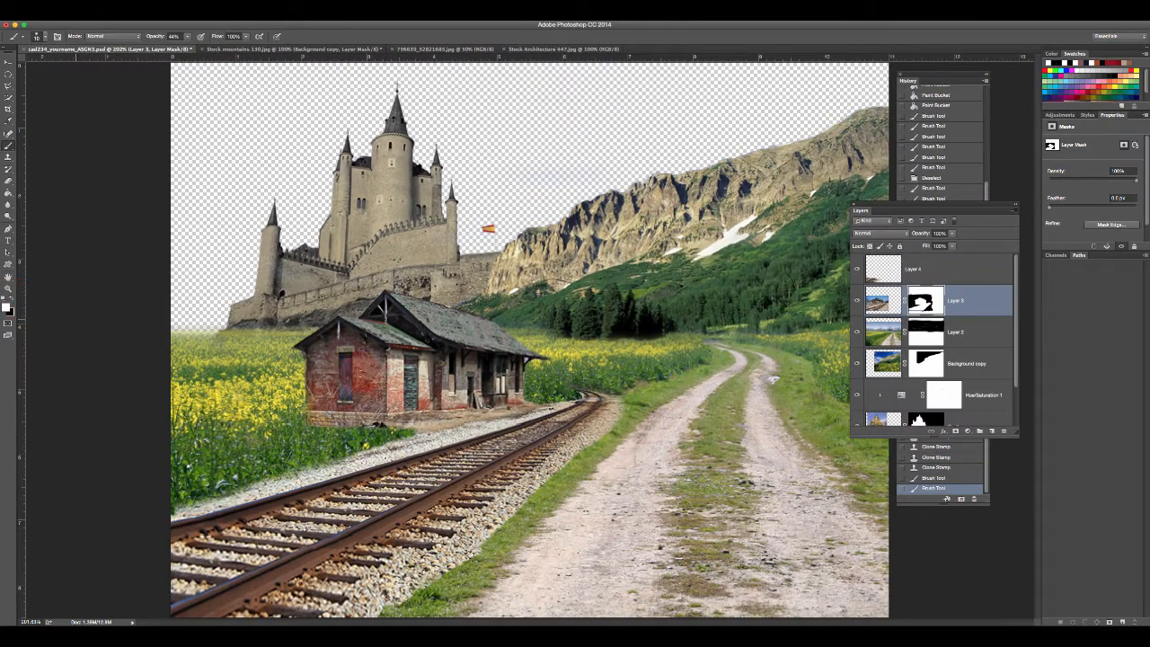
left_click(531, 491)
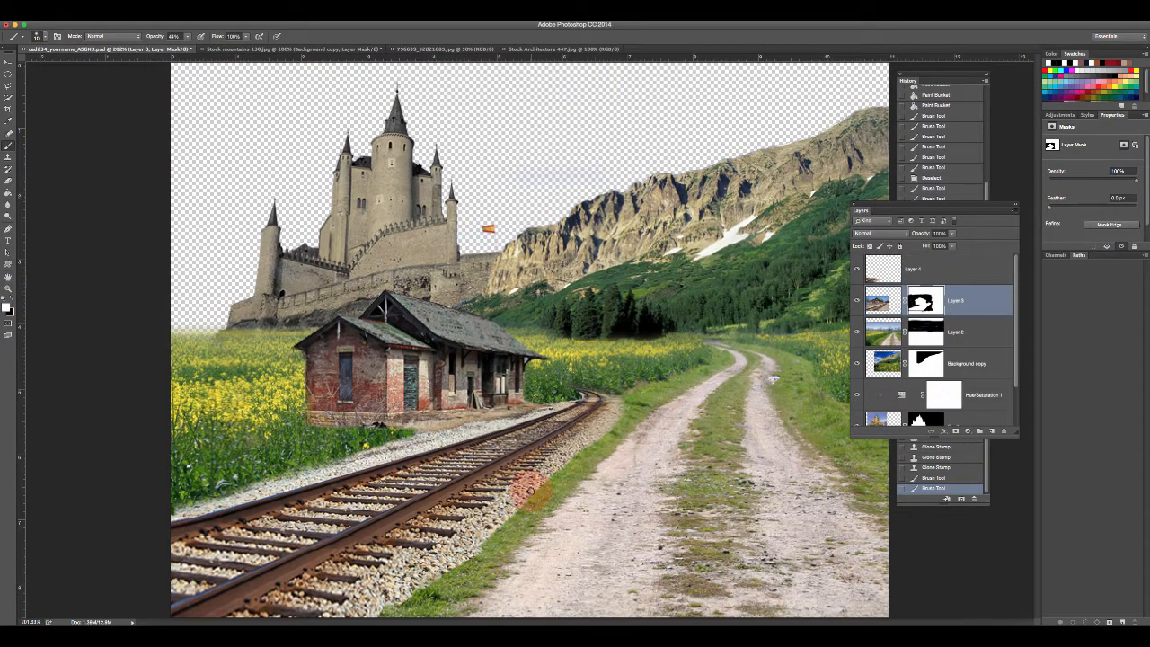
key("bracketright")
key("bracketright")
key("bracketright")
key("bracketright")
key("bracketright")
mouse_move(520, 509)
left_mouse_down()
mouse_move(487, 538)
mouse_move(534, 475)
mouse_move(495, 516)
mouse_move(529, 503)
mouse_move(448, 554)
mouse_move(623, 410)
mouse_move(563, 462)
mouse_move(603, 431)
mouse_move(569, 474)
mouse_move(541, 479)
mouse_move(449, 557)
mouse_move(517, 521)
mouse_move(375, 483)
left_mouse_up()
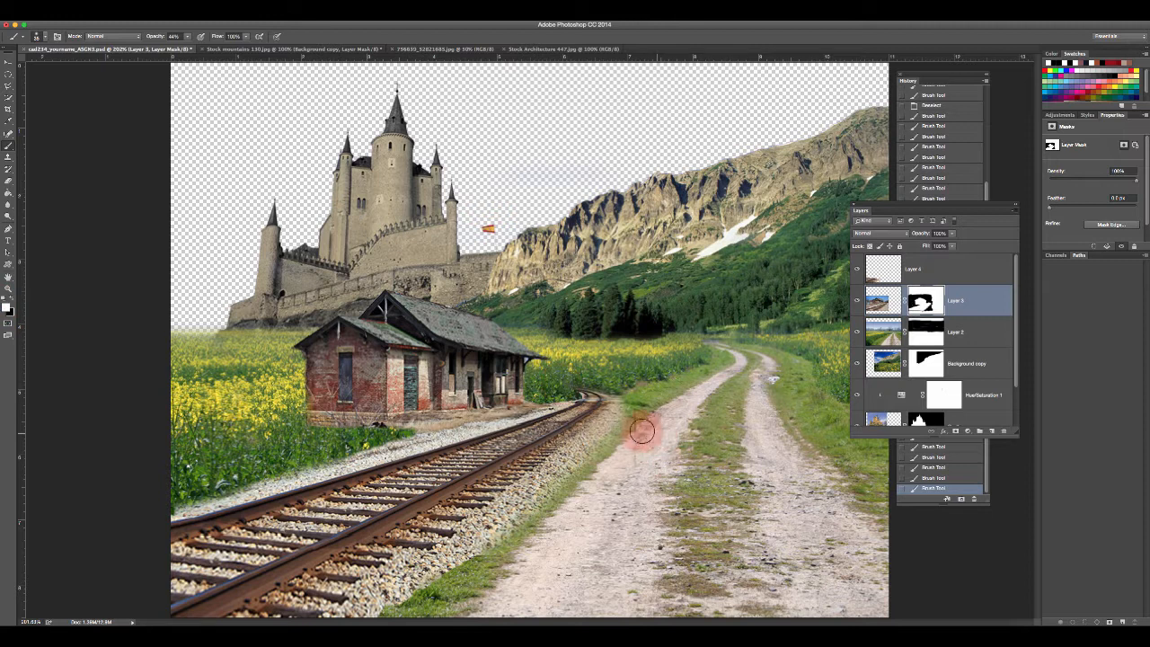
mouse_move(636, 440)
left_mouse_down()
mouse_move(643, 407)
mouse_move(630, 446)
mouse_move(638, 403)
mouse_move(645, 436)
mouse_move(639, 465)
mouse_move(643, 418)
mouse_move(631, 488)
mouse_move(634, 411)
mouse_move(606, 466)
mouse_move(648, 410)
mouse_move(604, 466)
mouse_move(638, 413)
mouse_move(624, 472)
mouse_move(642, 425)
mouse_move(568, 464)
mouse_move(635, 414)
mouse_move(158, 310)
left_mouse_up()
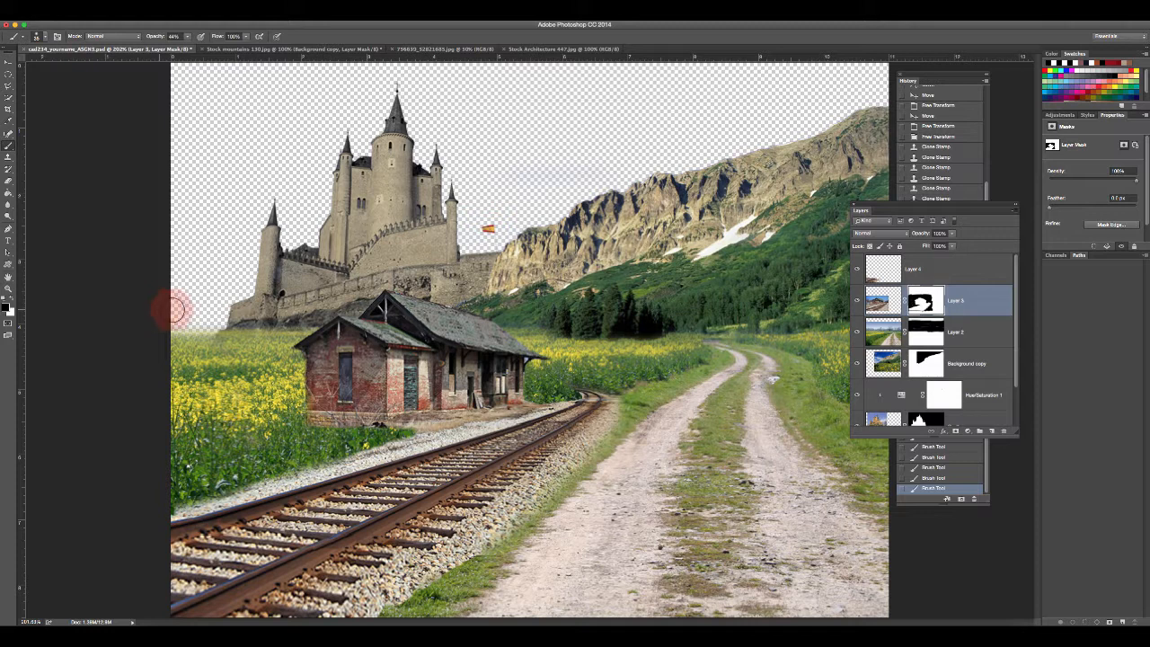
- Switch to Adobe Bridge, browse to the Stock Sky folder and select nice-clouds.jpg
mouse_move(794, 615)
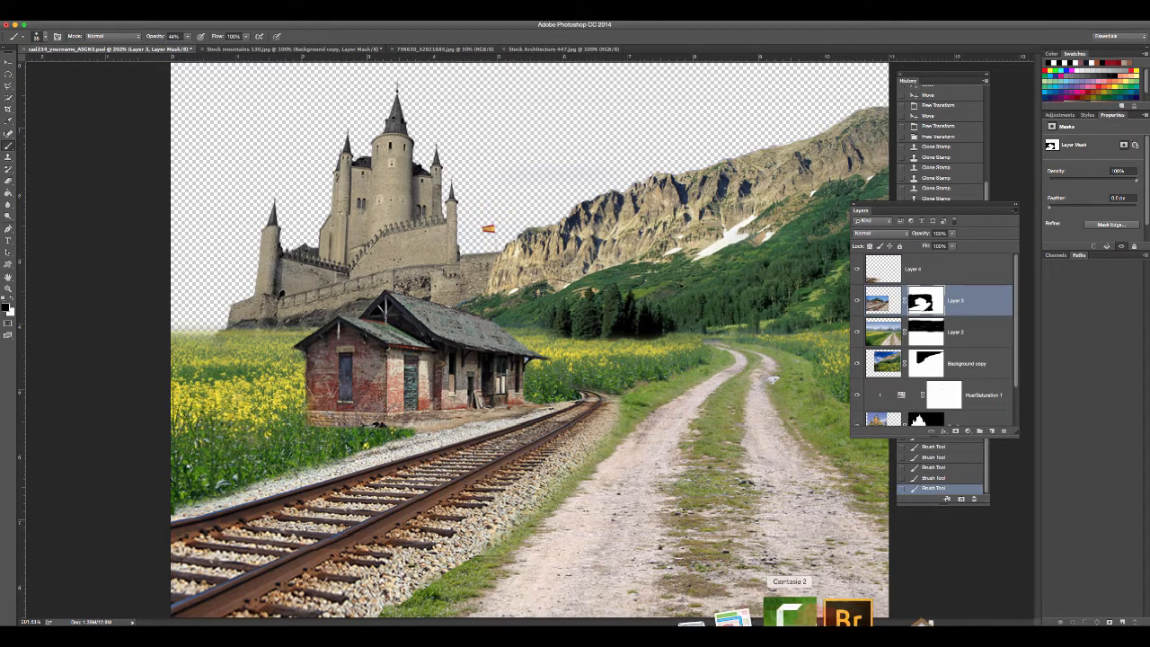
left_click(851, 616)
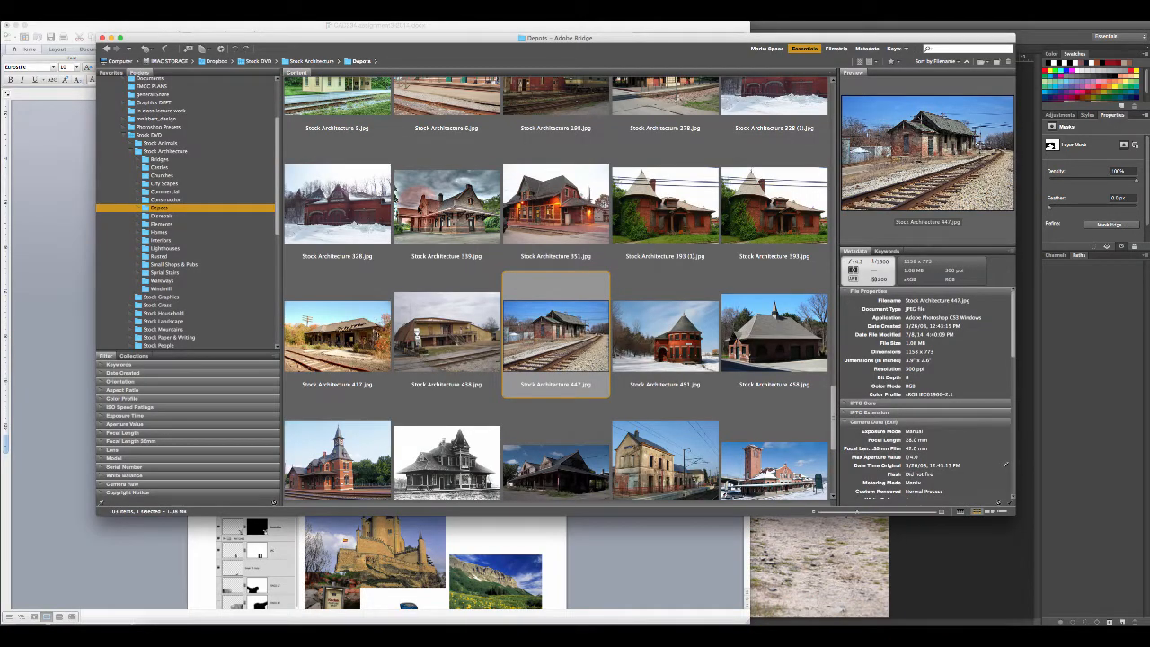
left_click(207, 211)
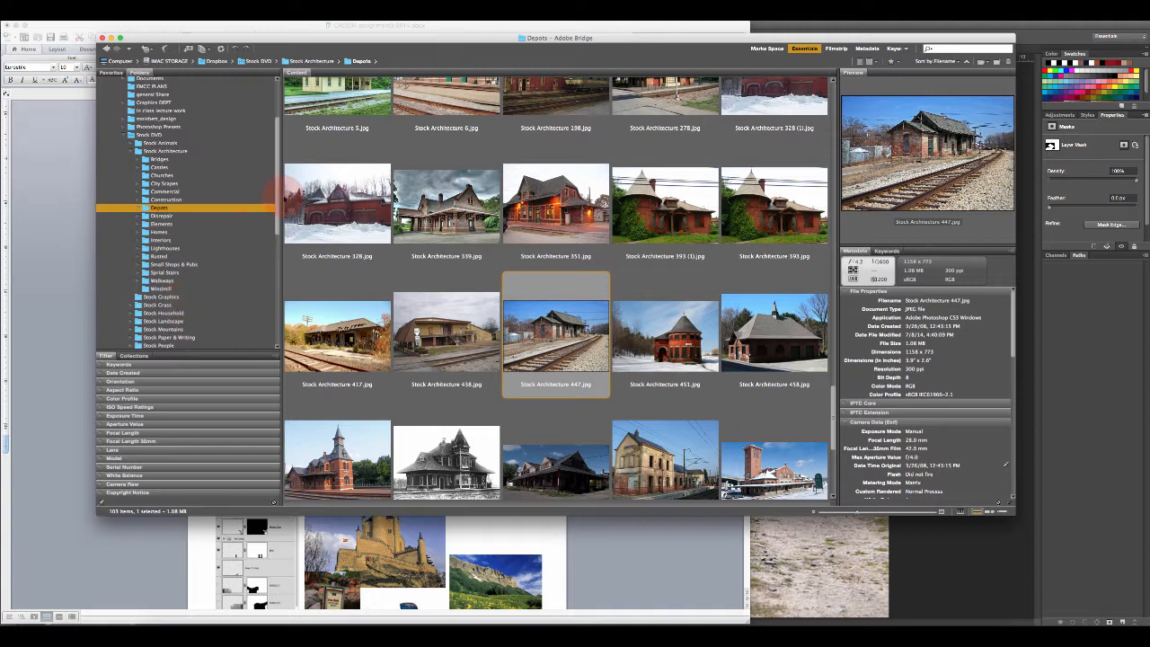
left_click_drag(276, 211, 278, 269)
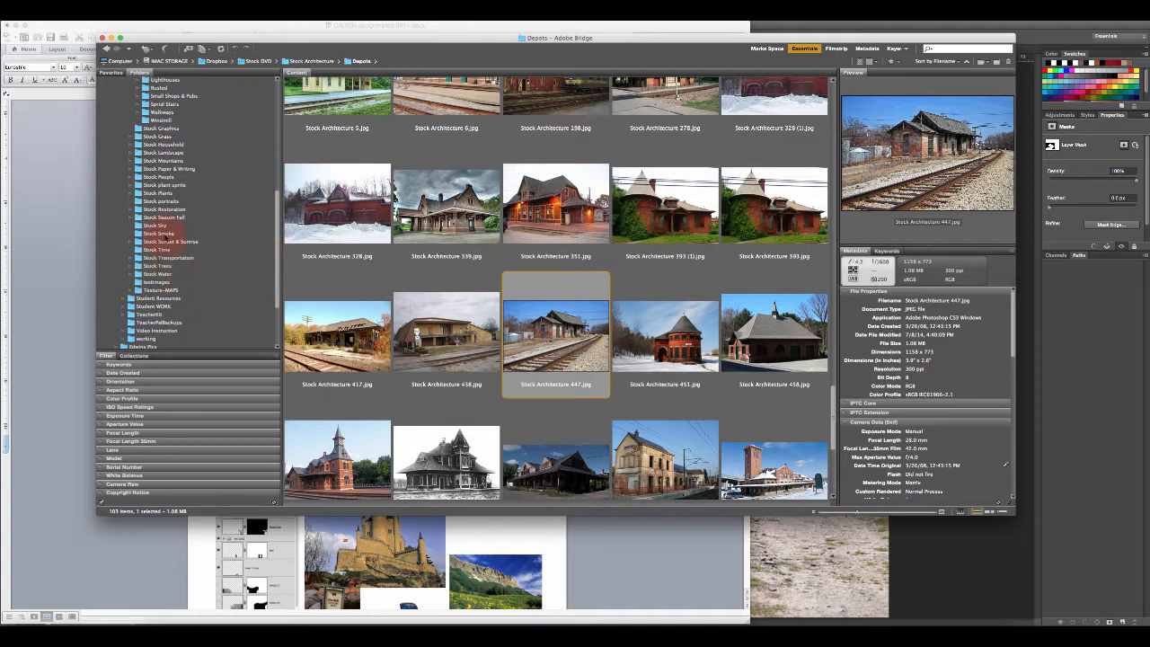
left_click(162, 225)
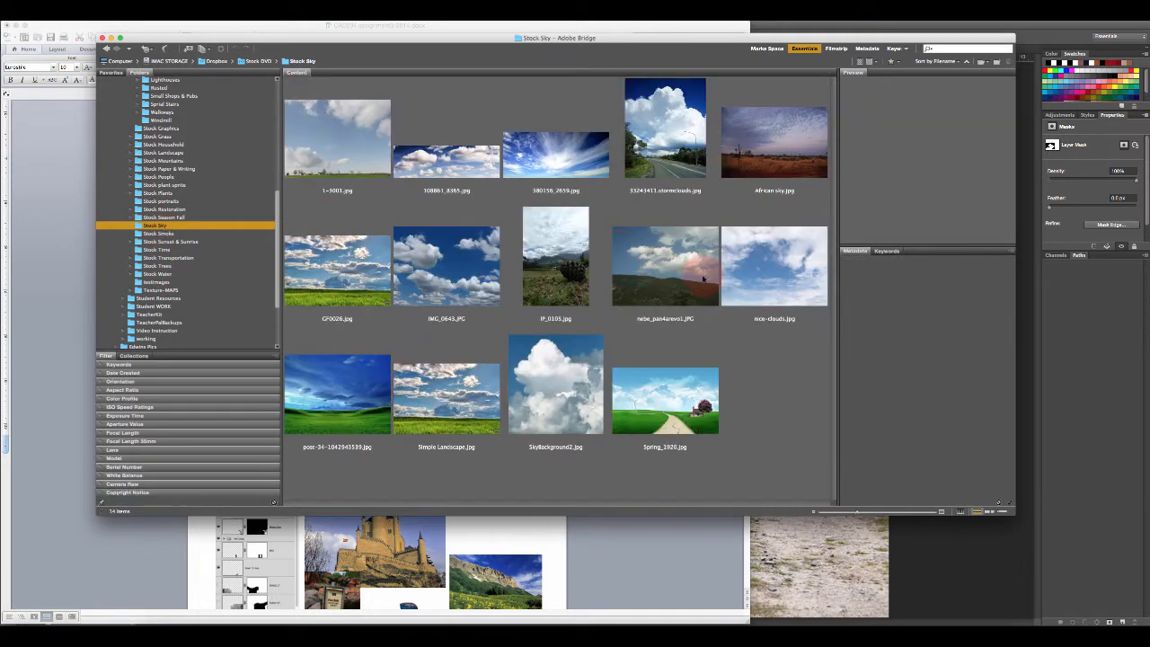
left_click(790, 271)
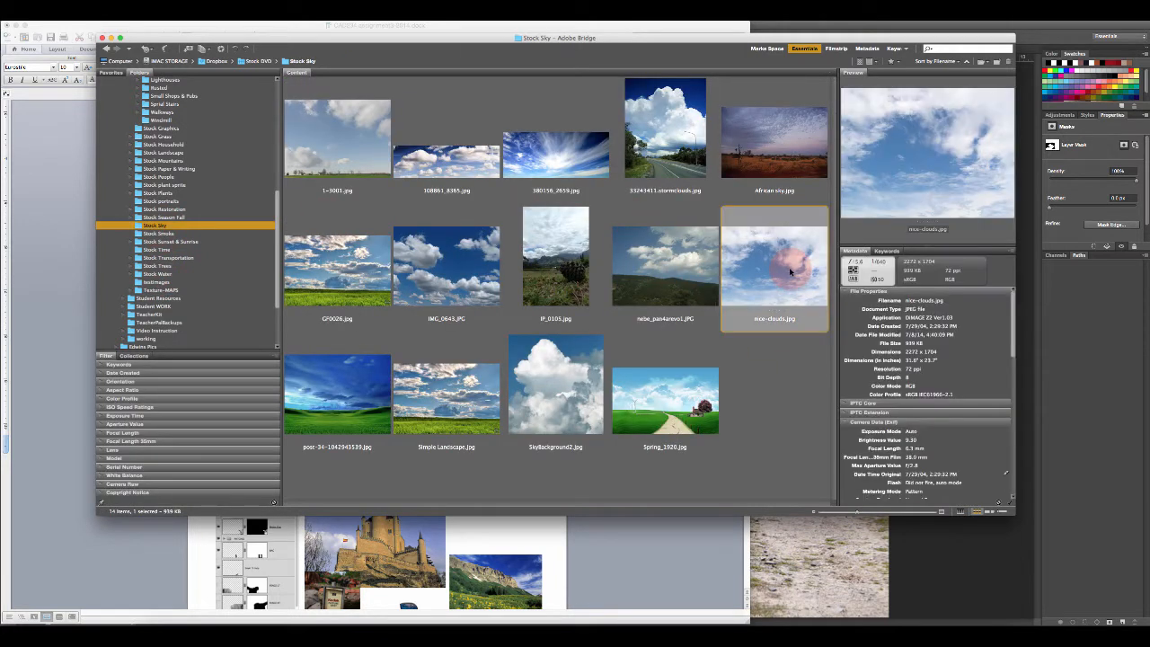
right_click(796, 268)
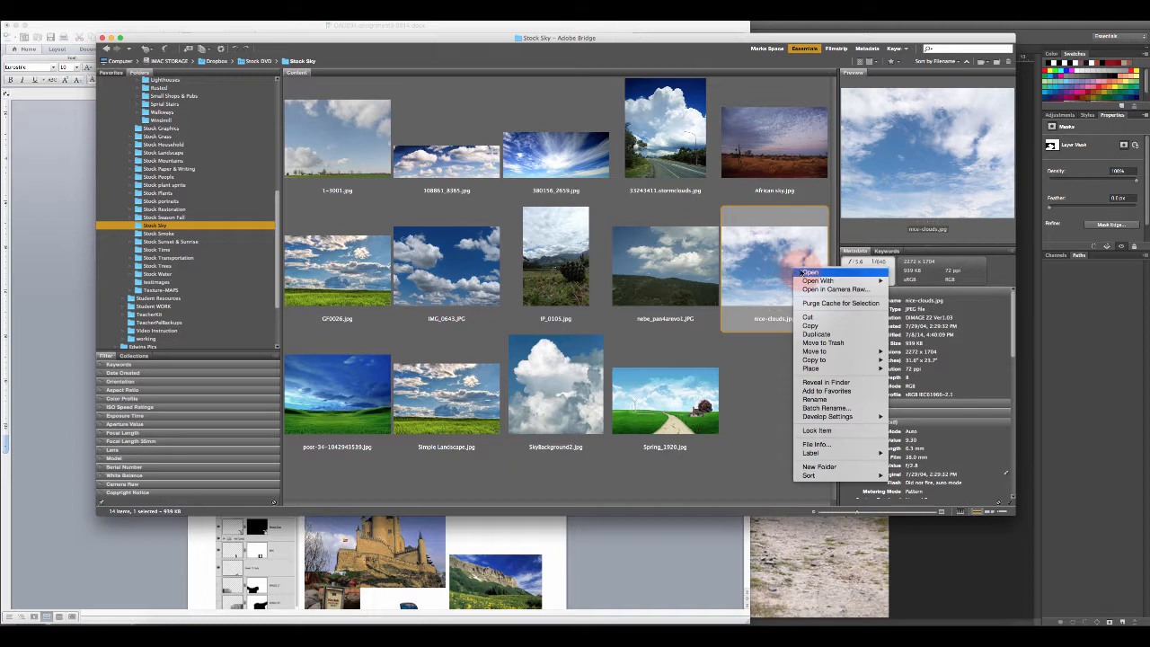
left_click(789, 257)
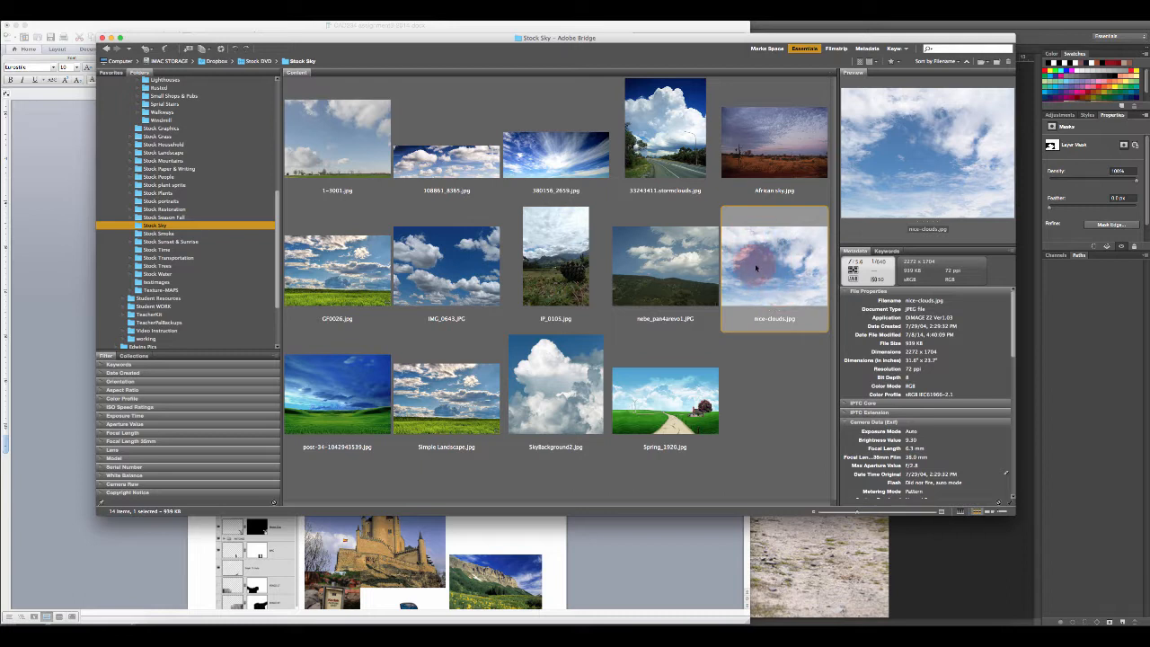
- Return to Photoshop and close the three stock image documents, leaving only the castle composite open
left_click(950, 539)
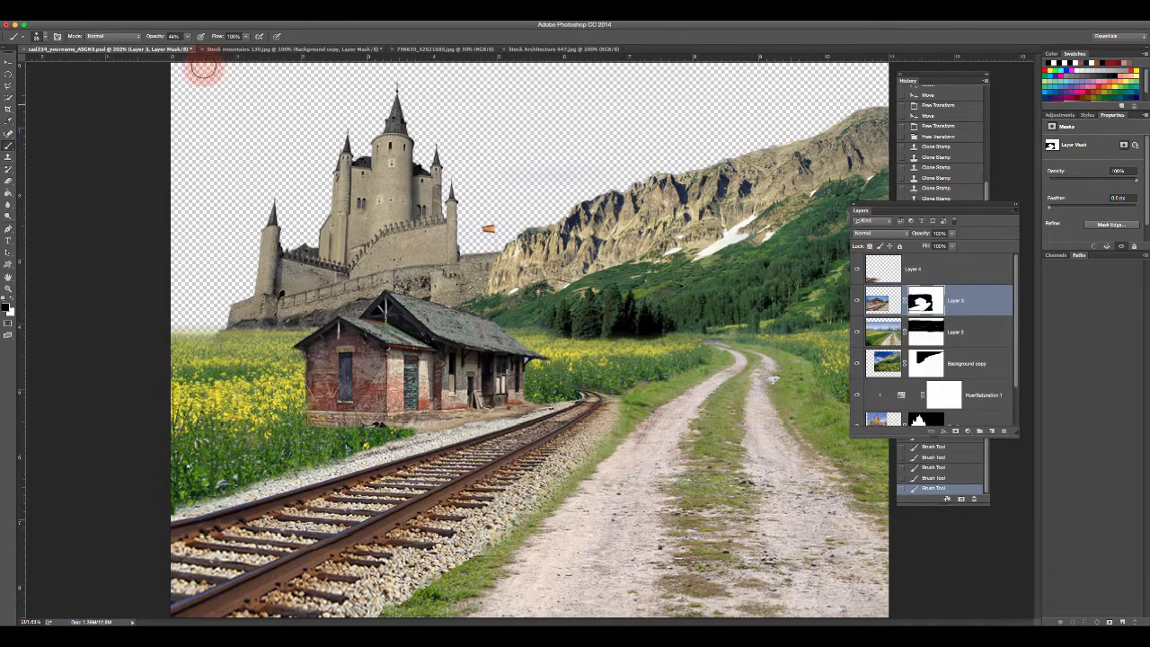
left_click(504, 48)
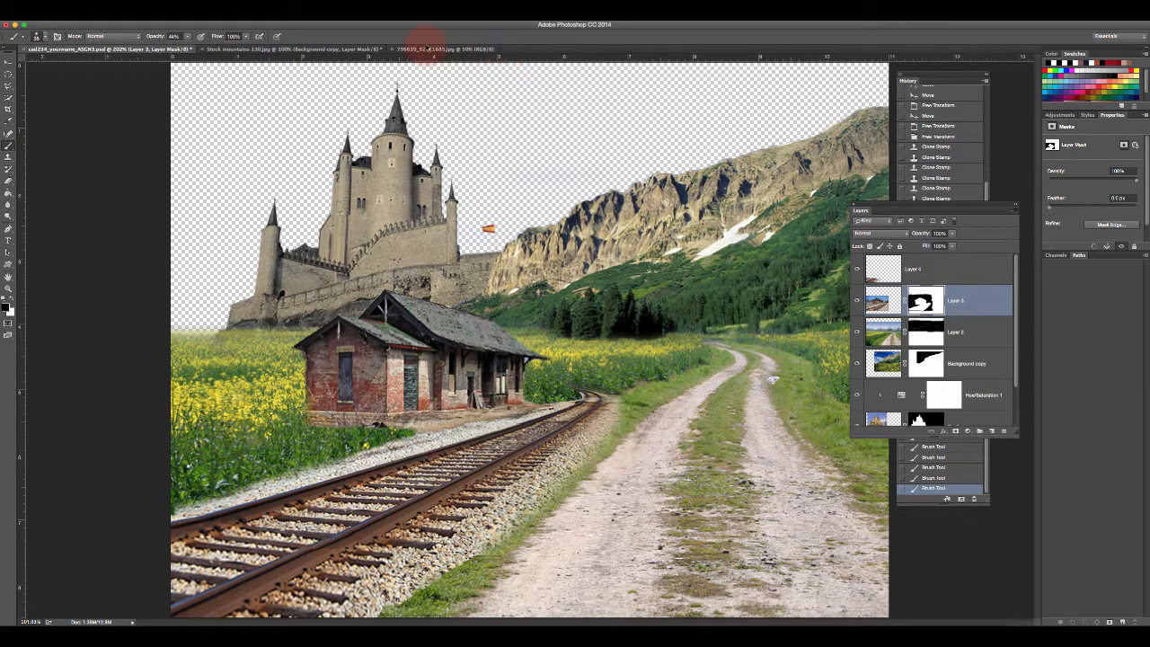
left_click(393, 50)
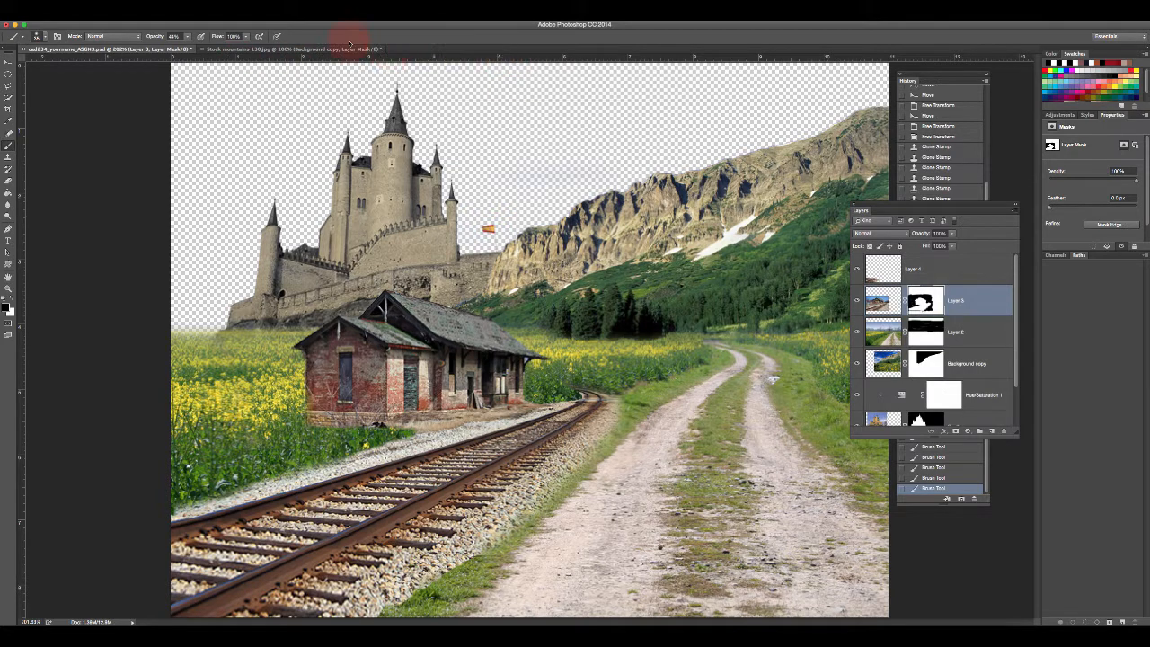
left_click(203, 48)
left_click(558, 209)
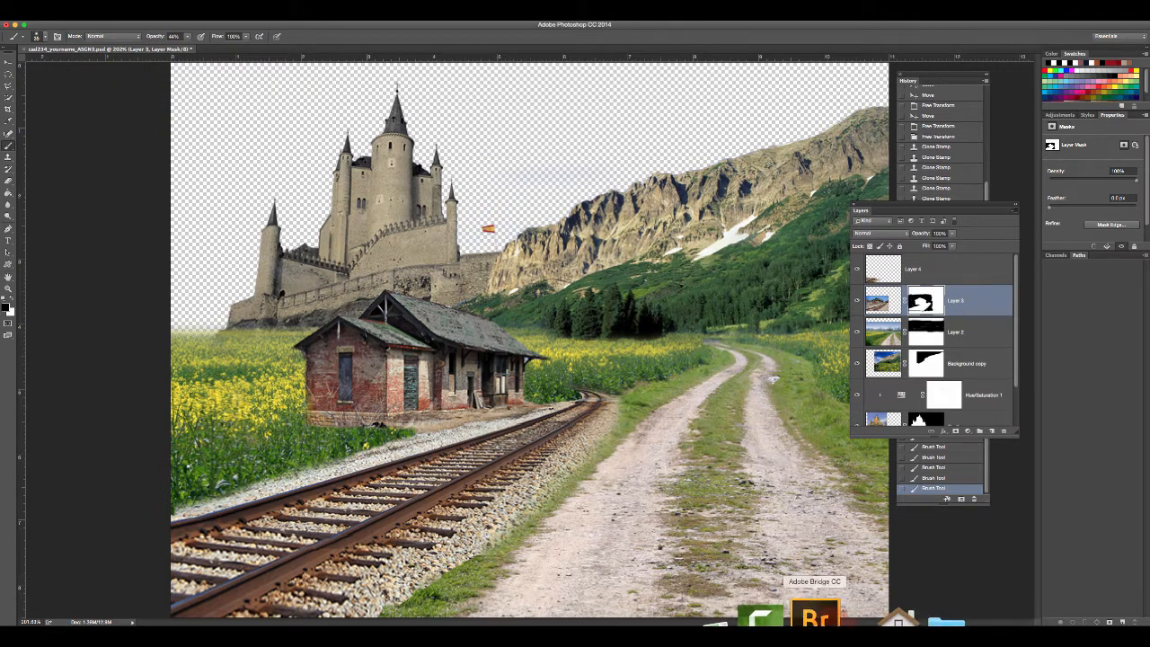
- Place nice-clouds.jpg from Adobe Bridge into the Photoshop composite at full canvas width, reducing its height slightly
left_click(812, 616)
right_click(788, 202)
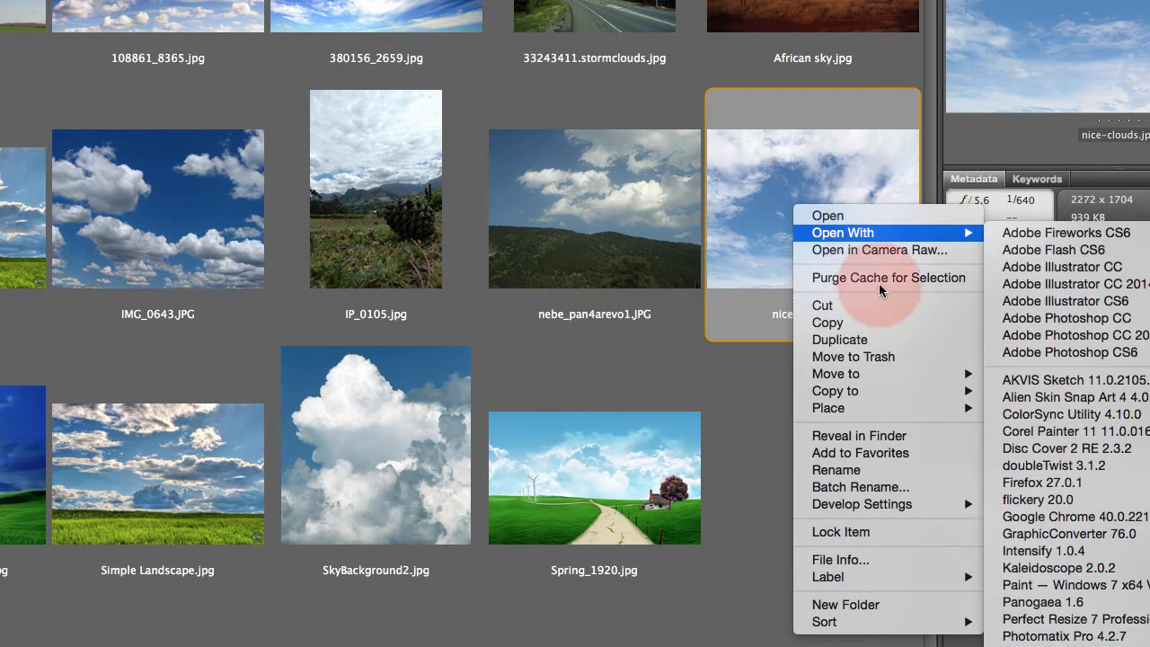
mouse_move(896, 393)
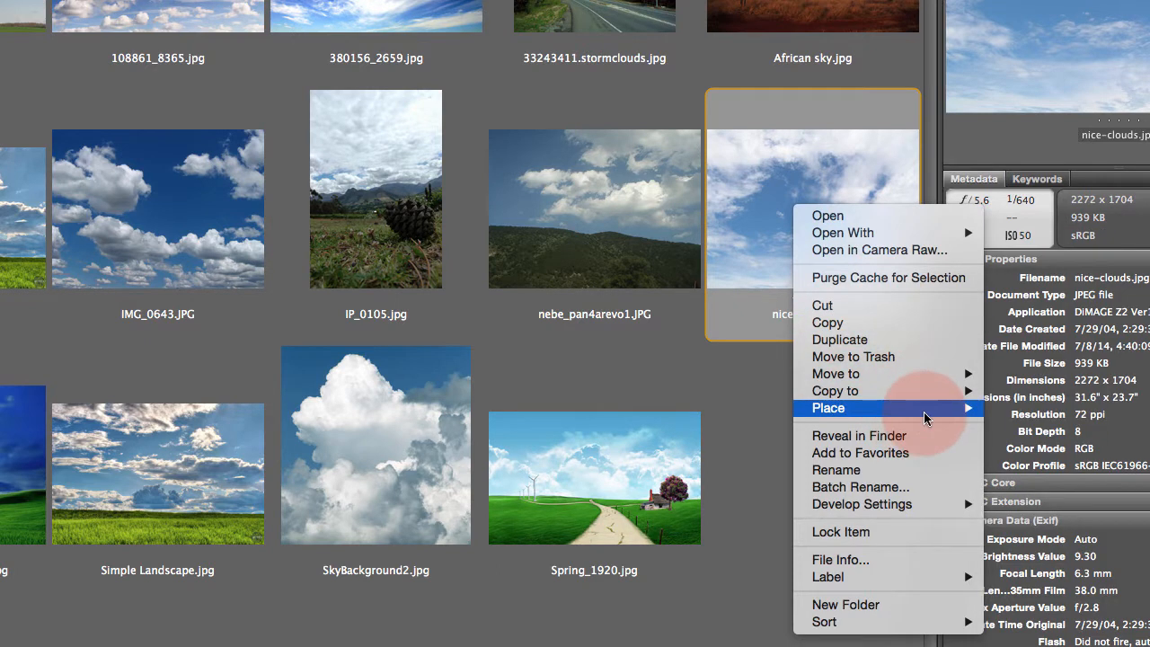
mouse_move(934, 408)
left_click(1069, 415)
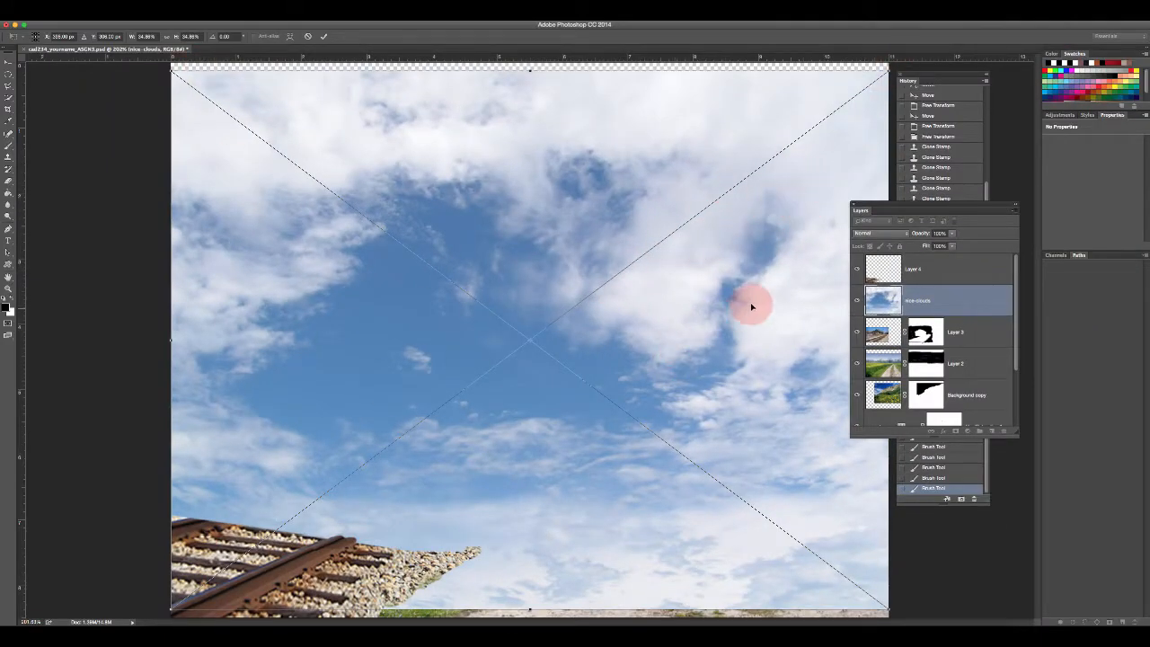
mouse_move(886, 70)
left_mouse_down()
mouse_move(847, 85)
mouse_move(887, 77)
left_mouse_up()
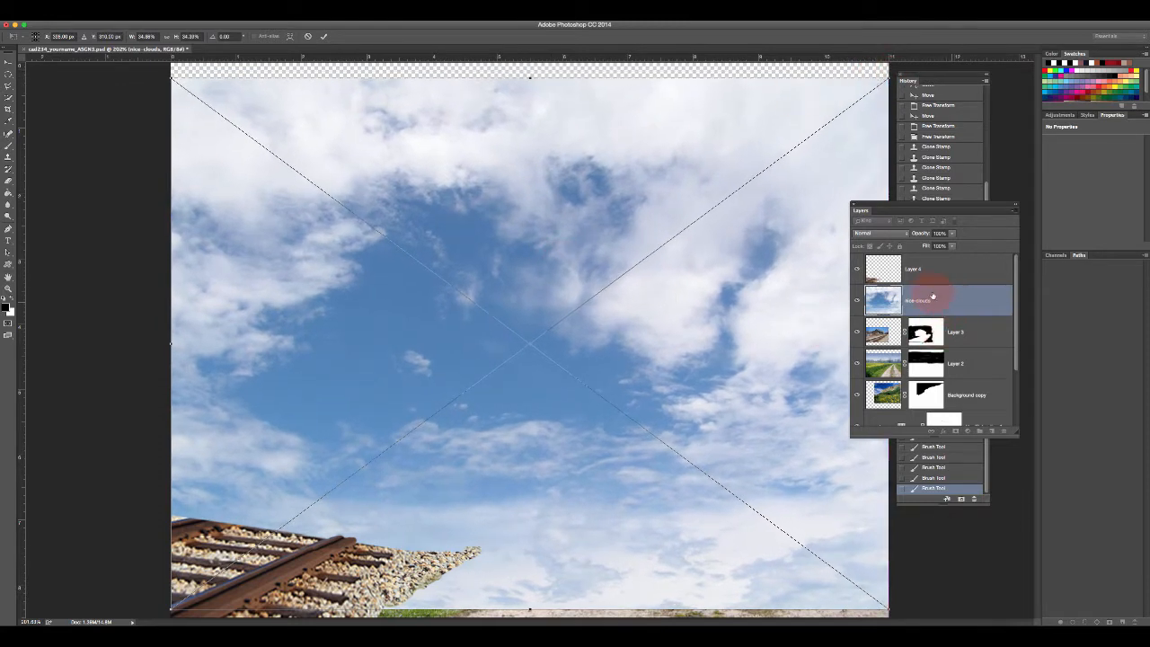
left_click(325, 38)
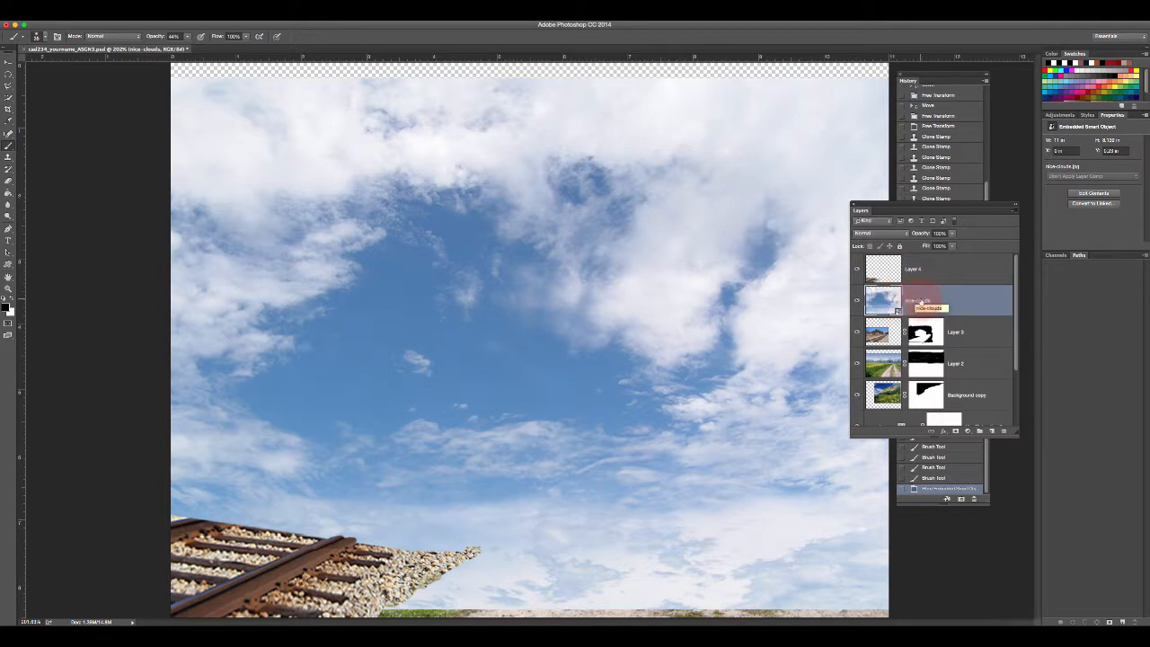
- Move the clouds up to cover the canvas's upper edge and reorder their layer directly beneath the Castle layer
left_click(8, 62)
left_click_drag(611, 375, 614, 359)
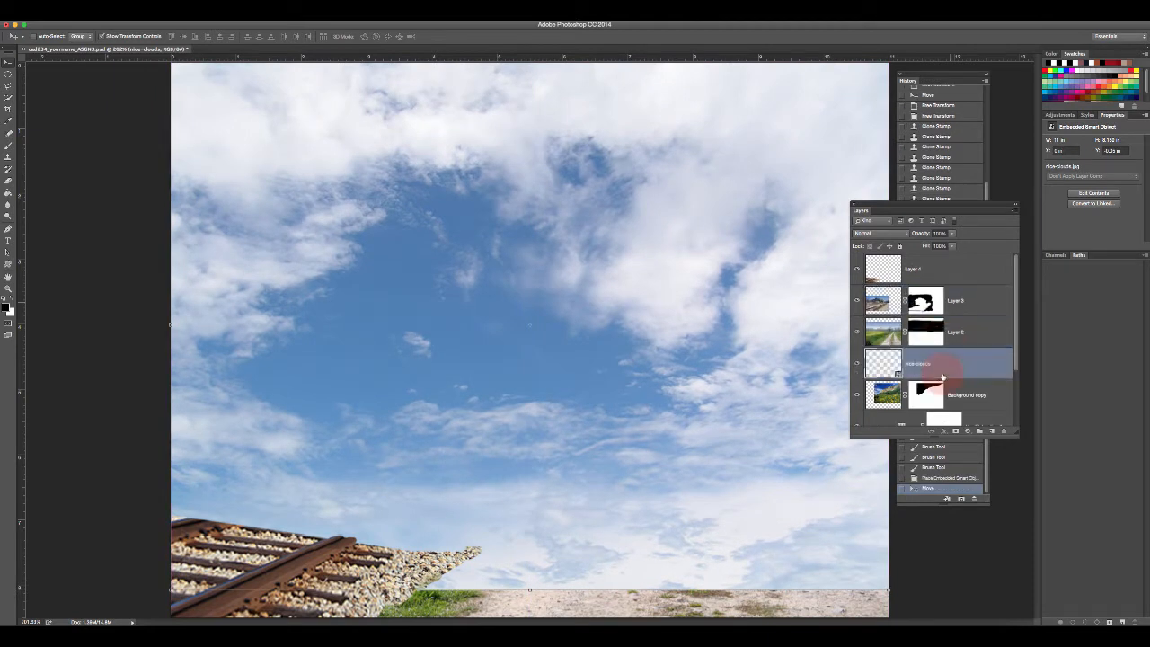
left_click_drag(941, 371, 942, 376)
left_click_drag(1017, 363, 1018, 415)
left_click_drag(938, 282, 962, 391)
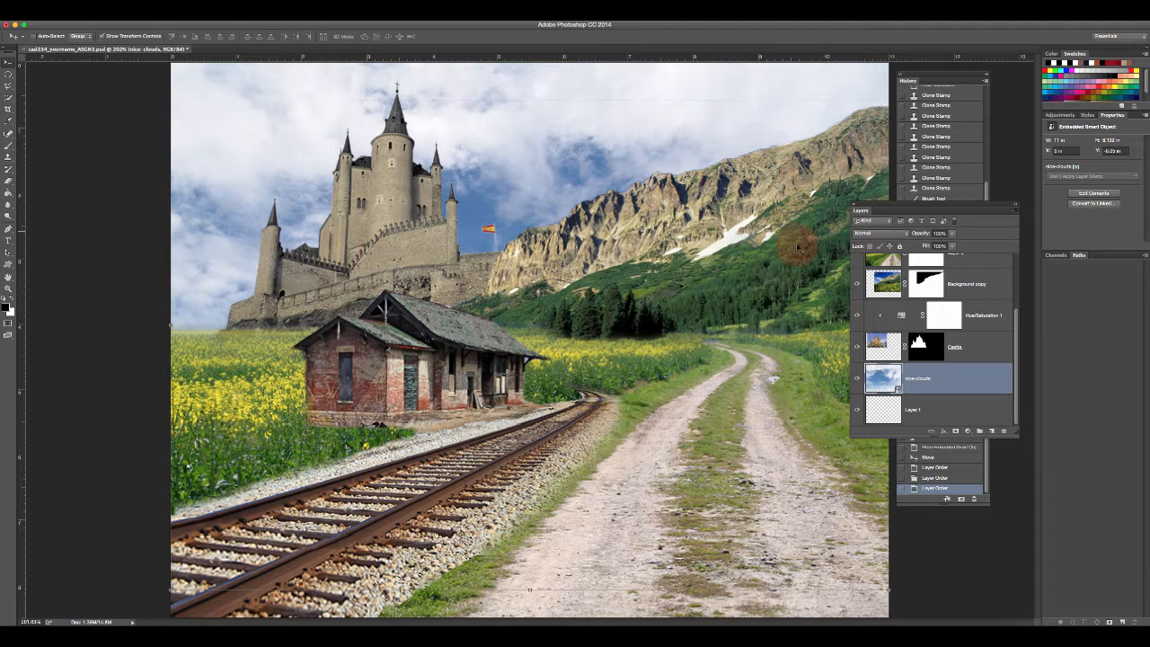
- Hide the transform controls of the Move tool and target the layer mask of Background copy
left_click(928, 286)
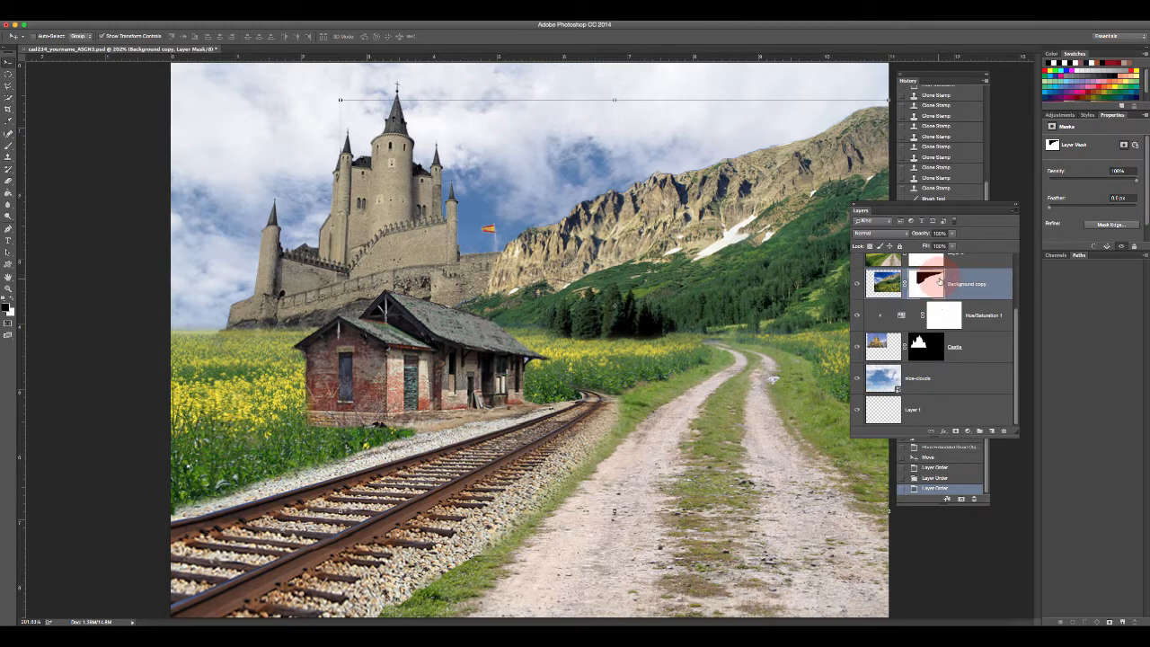
left_click(103, 36)
left_click(105, 36)
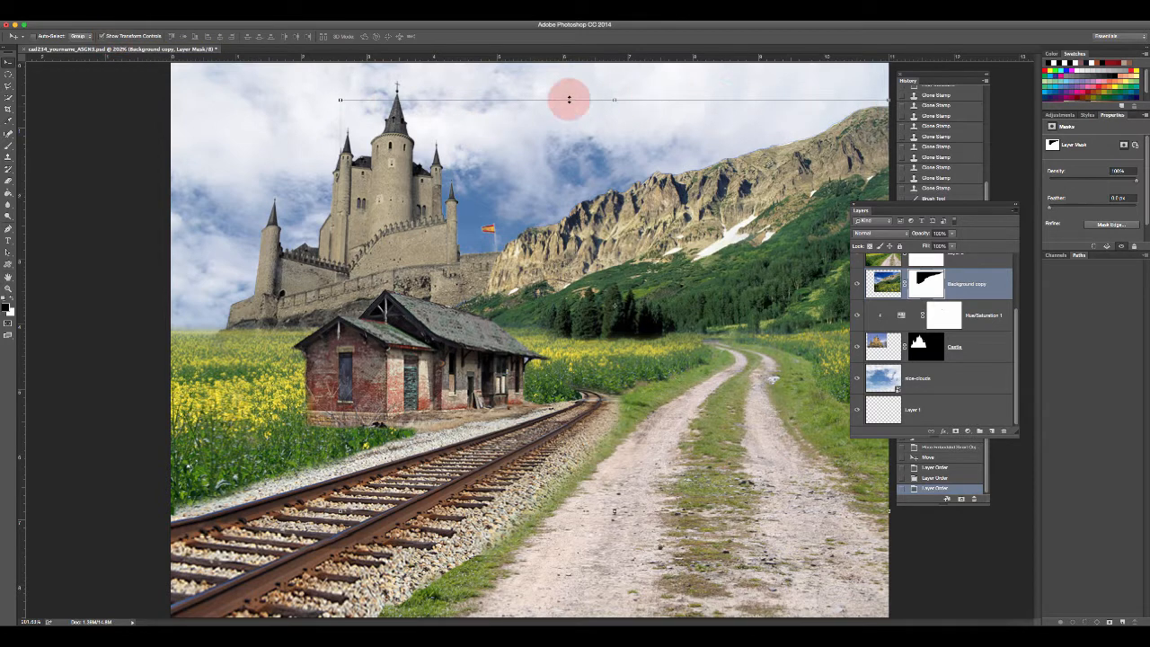
left_click(121, 36)
left_click(930, 283)
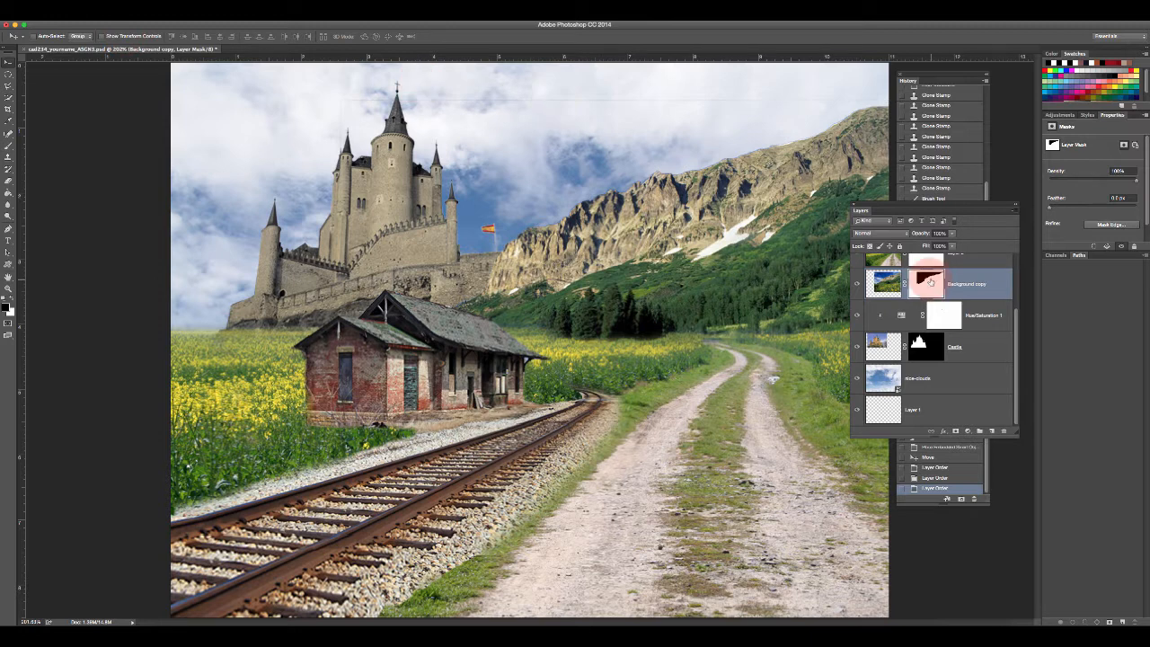
left_click(884, 284)
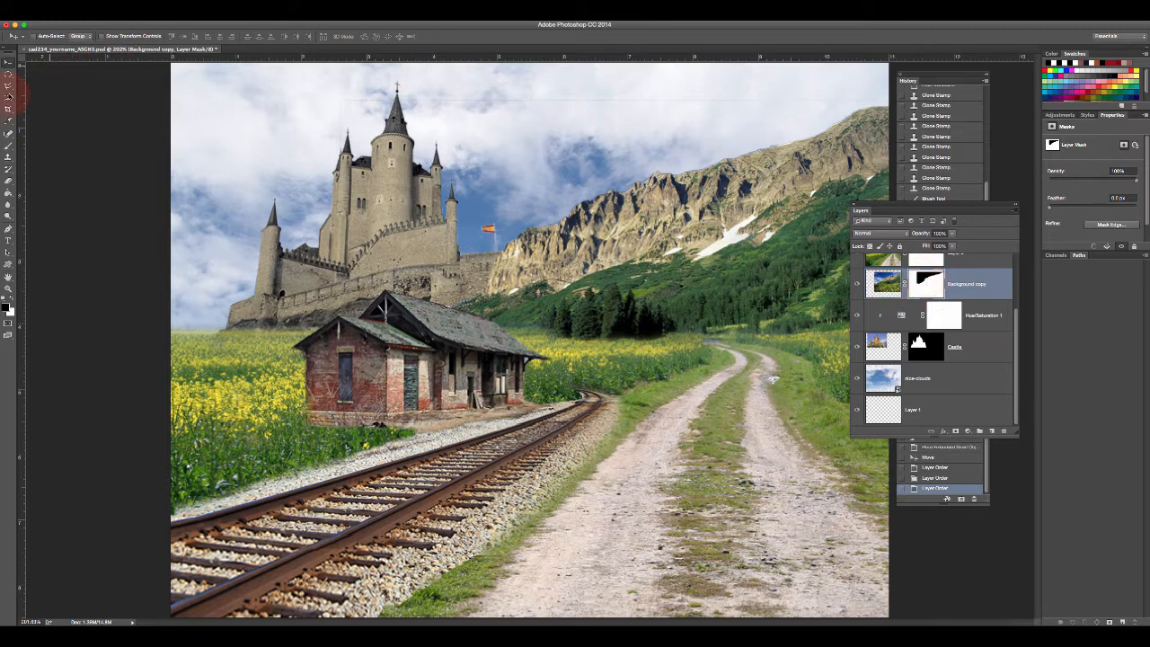
- Brush Background copy's mask at 100% opacity to clean the leftover edge beside the castle and touch up the mountain ridge's far end
left_click(11, 145)
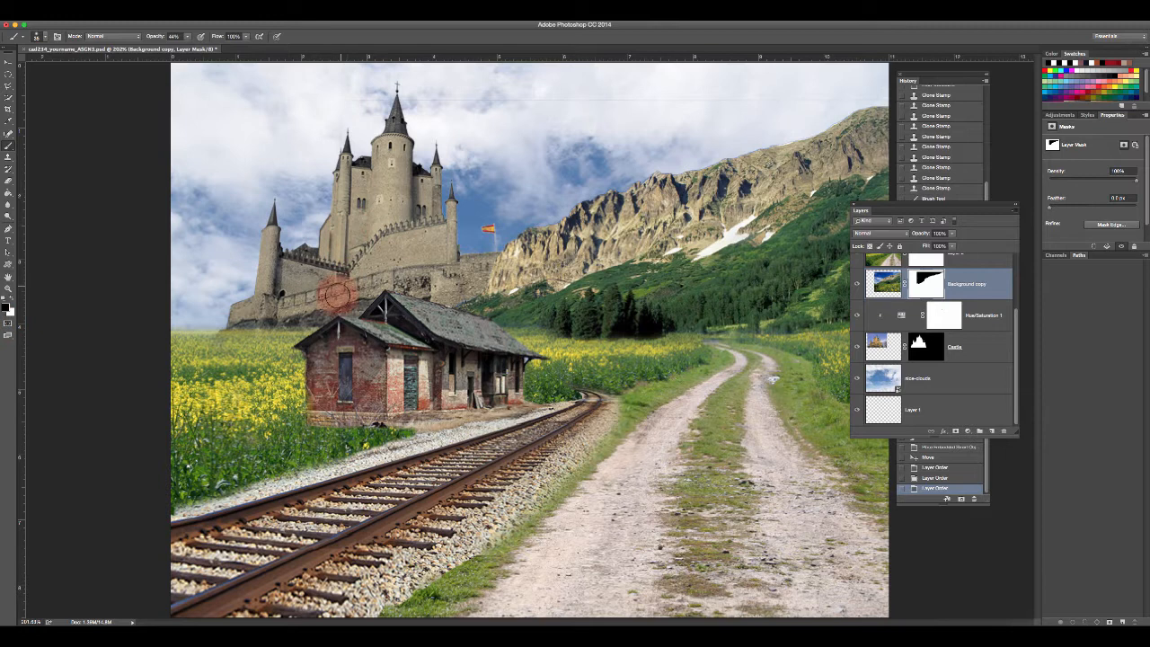
left_click_drag(338, 108, 340, 174)
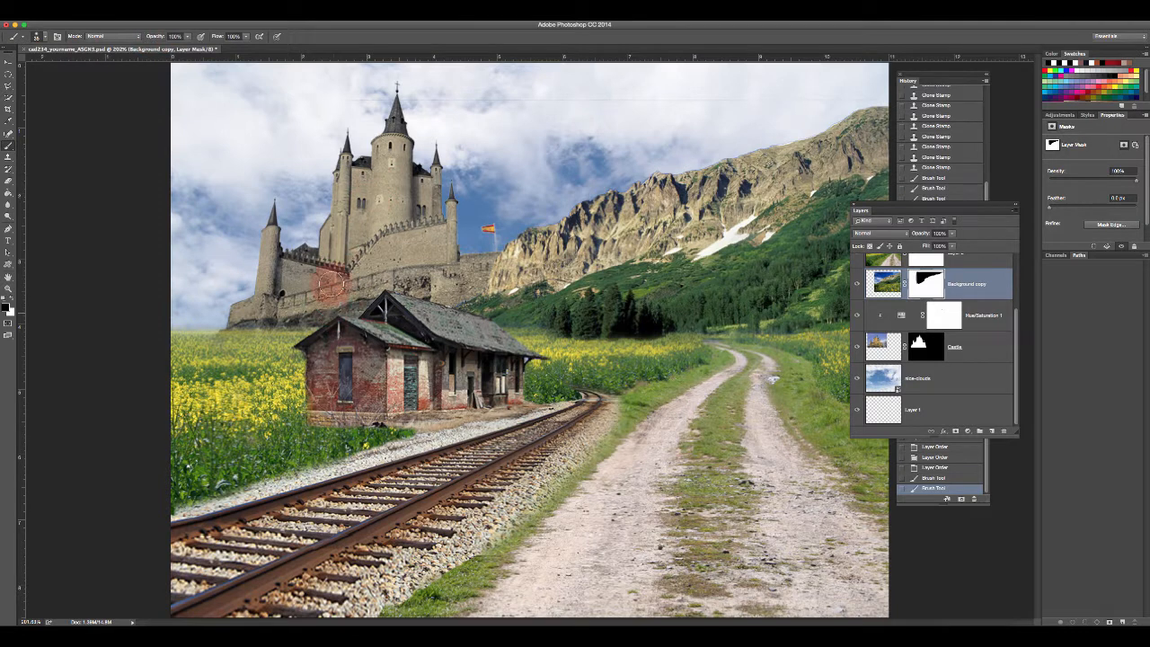
left_click_drag(332, 139, 323, 110)
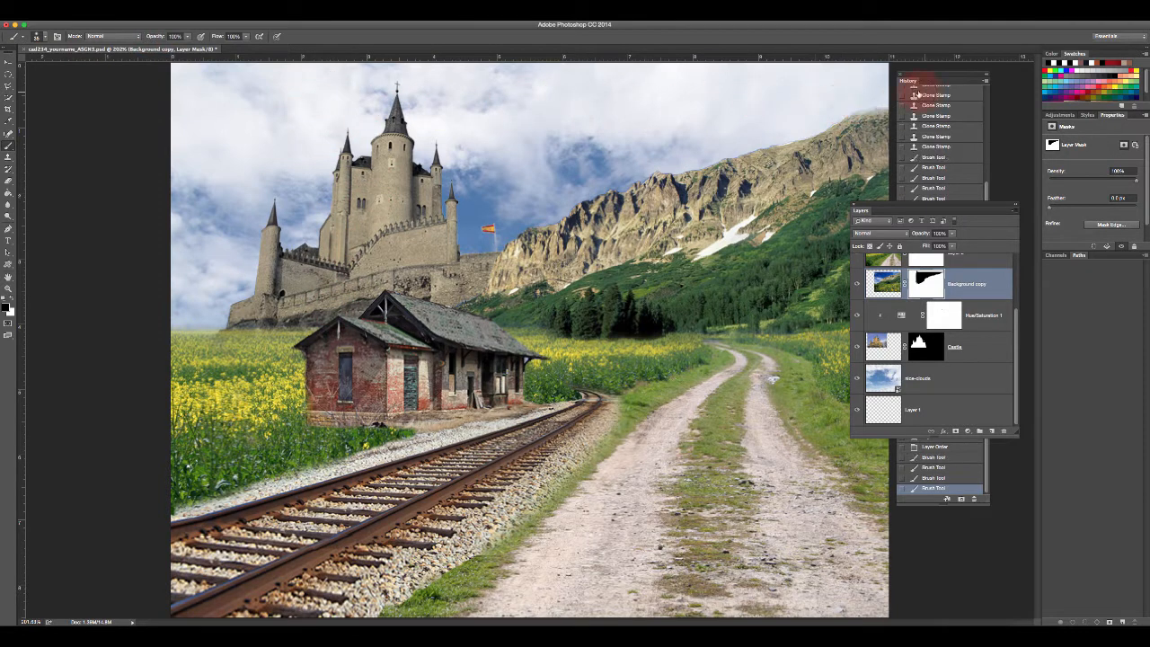
left_click_drag(851, 134, 864, 126)
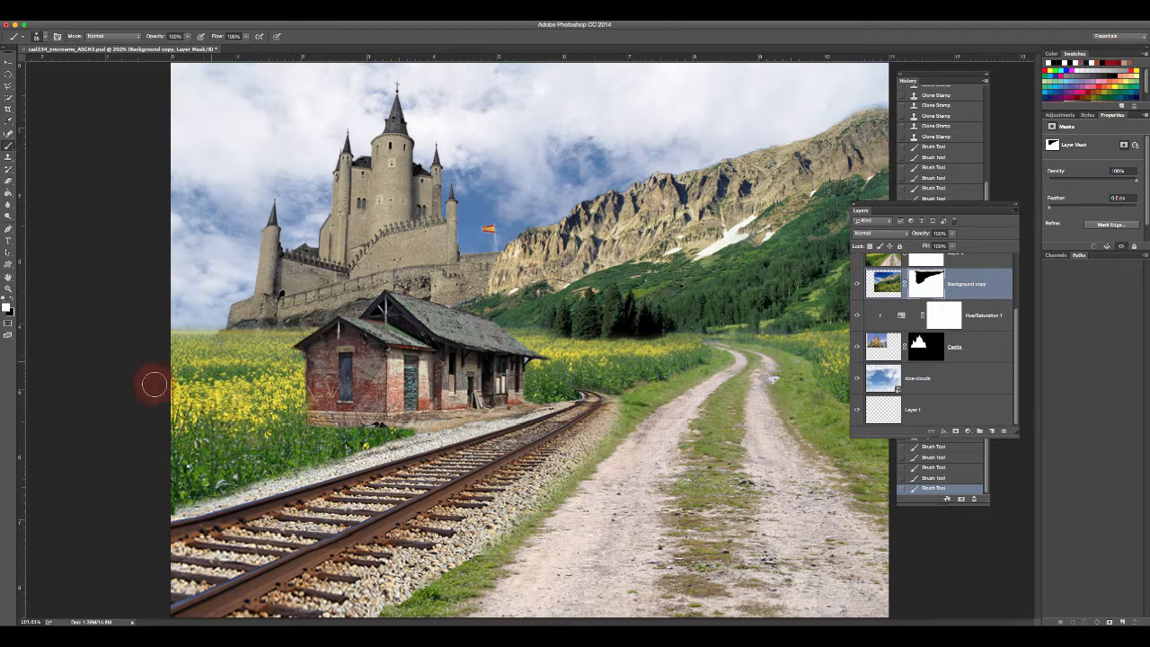
- Fit the composite to the screen and save the Photoshop file
left_click(9, 288)
left_click(250, 39)
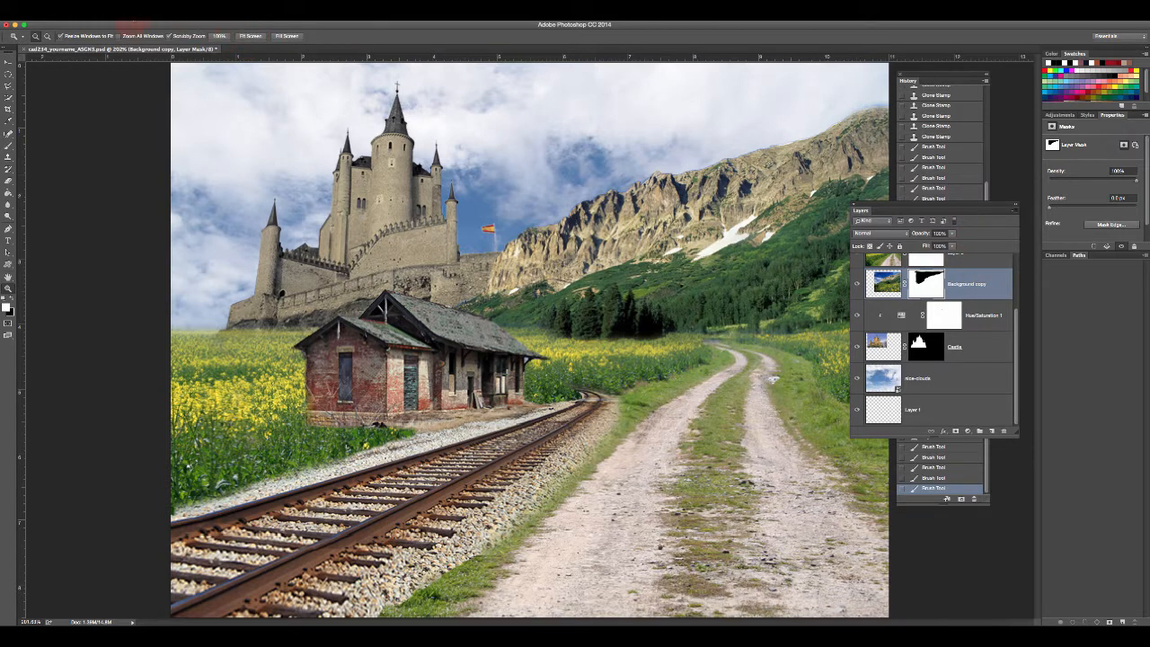
left_click(76, 25)
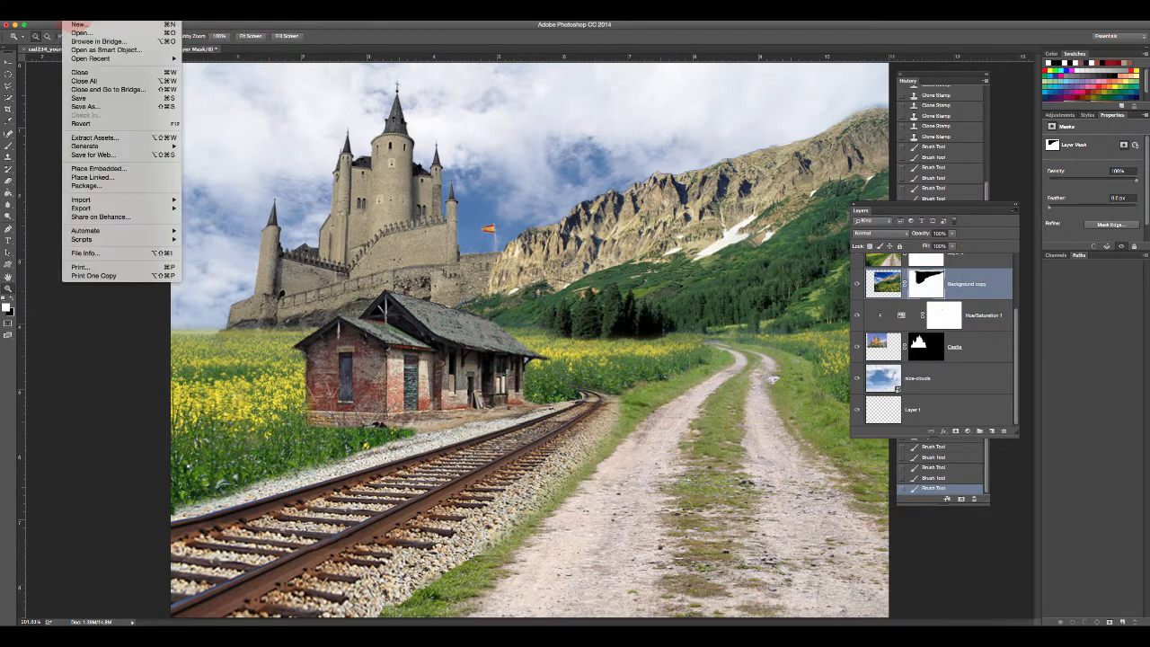
left_click(90, 98)
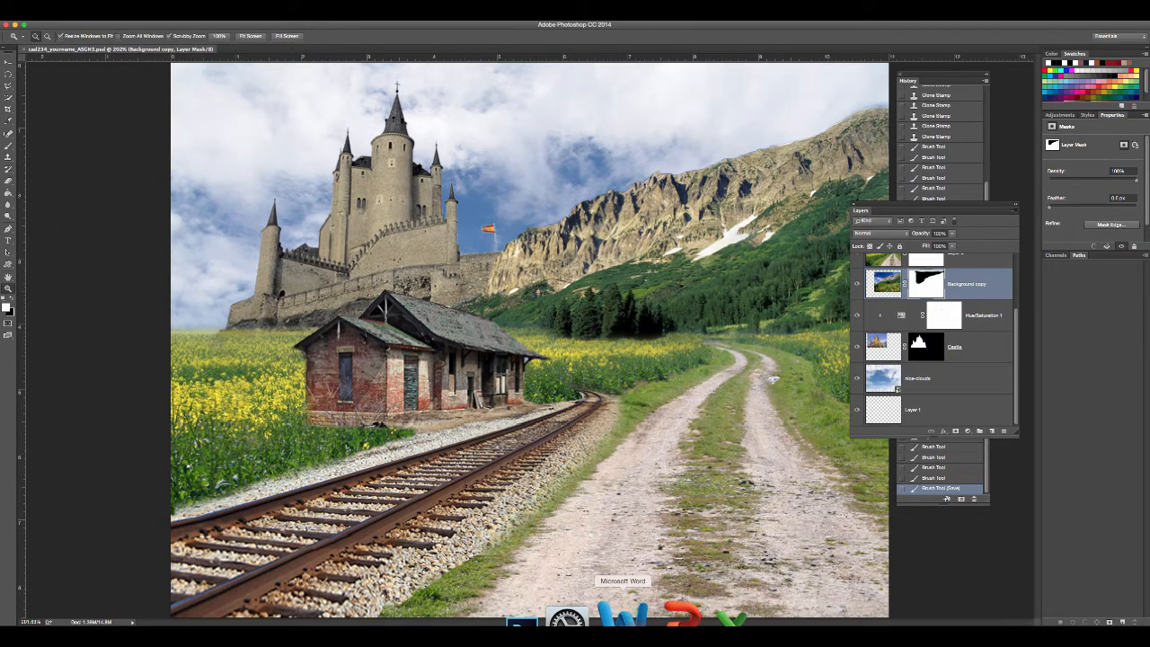
- Switch to Microsoft Word and compare the work with the sample composite in the assignment document
left_click(635, 616)
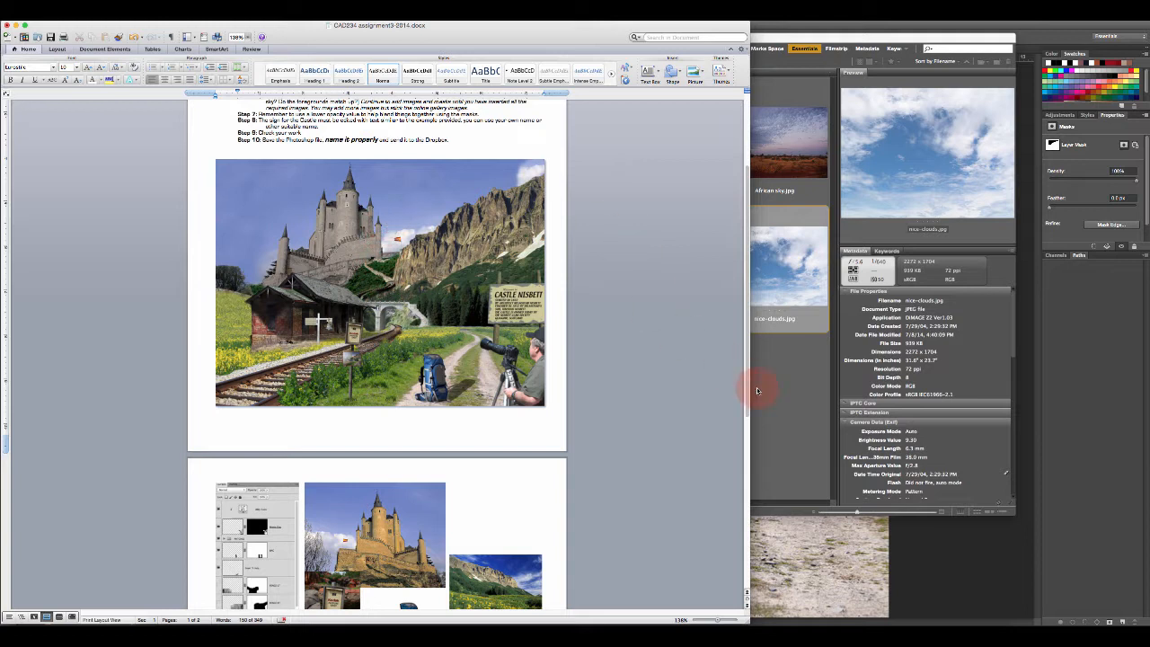
left_click(976, 18)
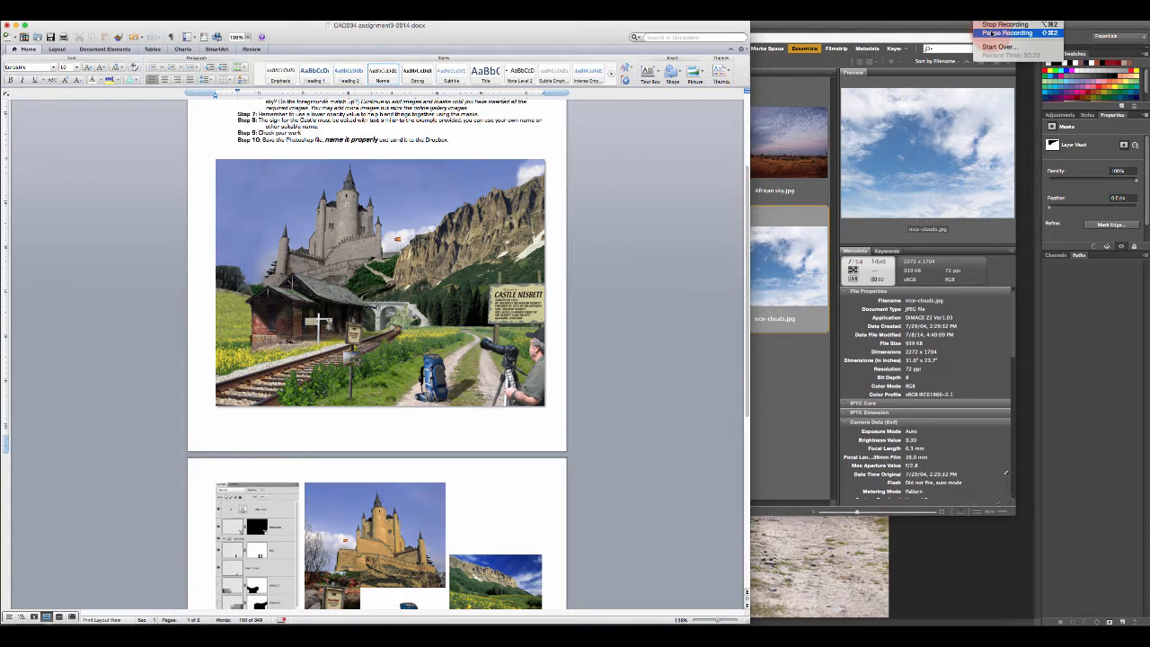
left_click(992, 35)
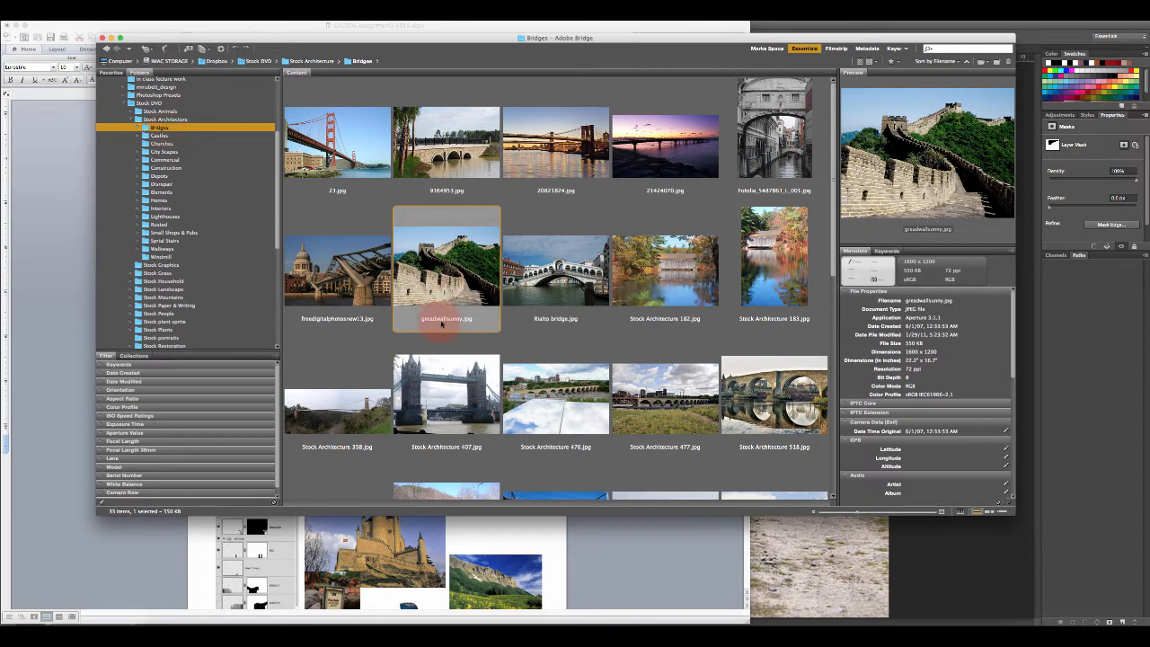
- Place greatwallsunny.jpg from the Bridges folder in Bridge into the Photoshop composite
right_click(459, 273)
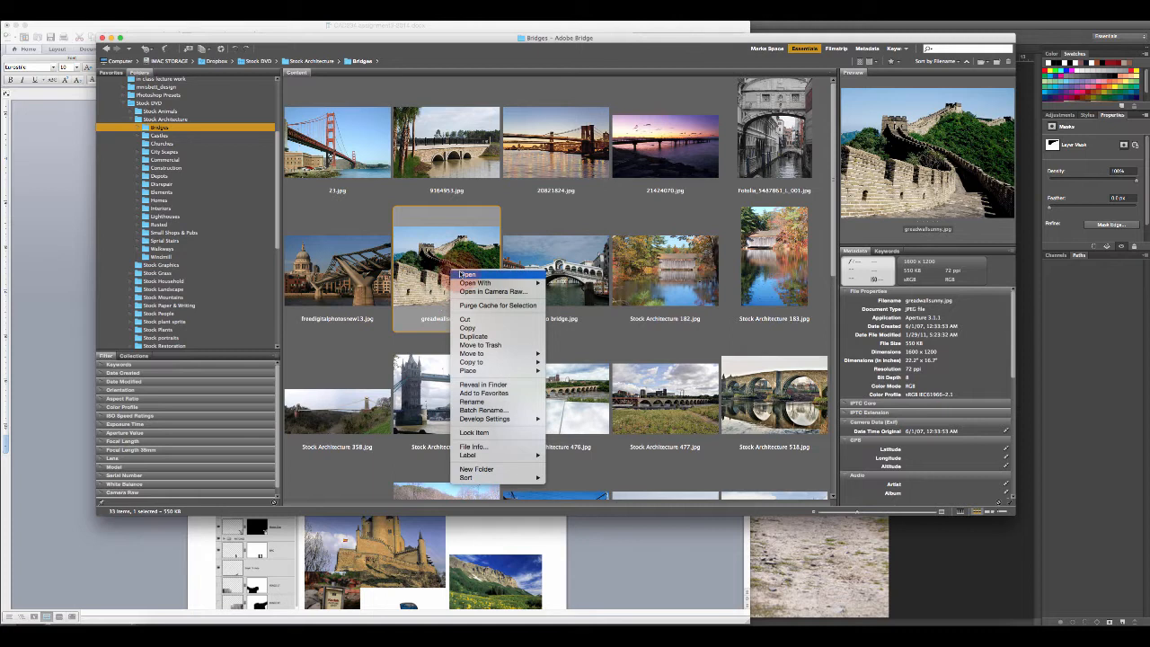
mouse_move(516, 370)
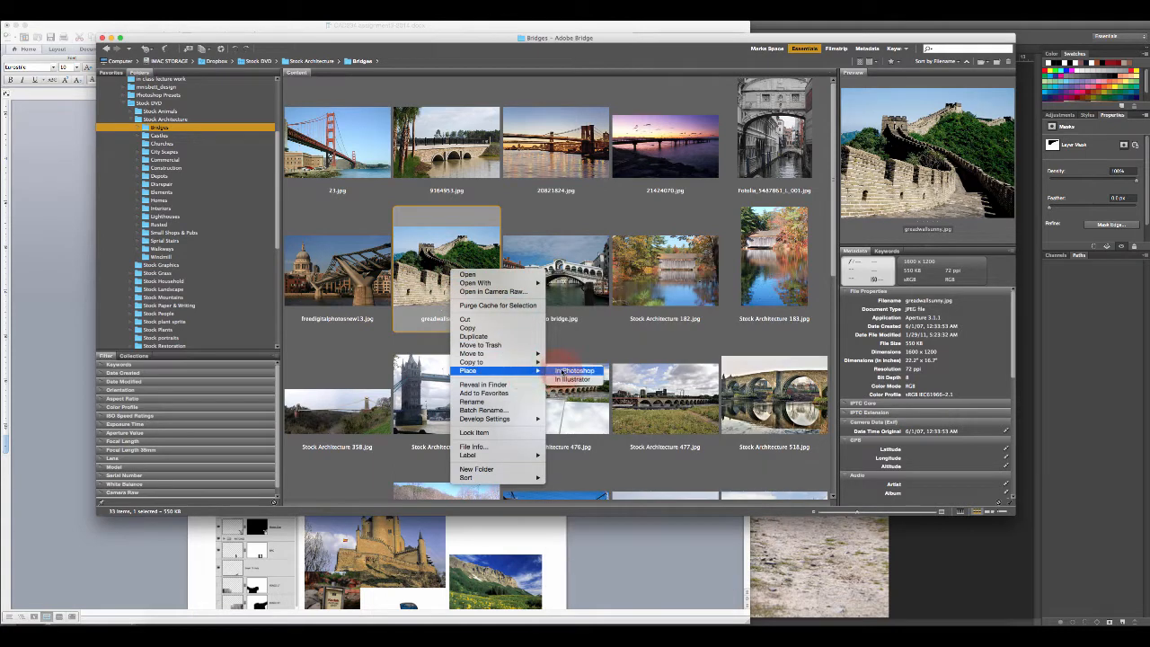
left_click(564, 370)
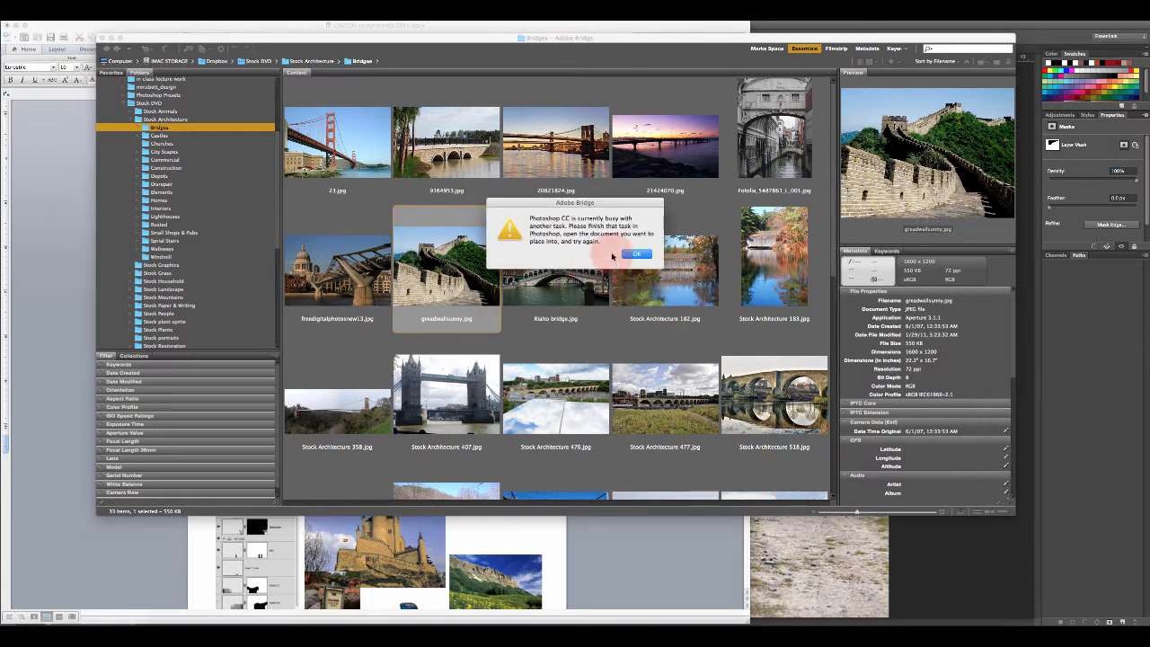
left_click(635, 254)
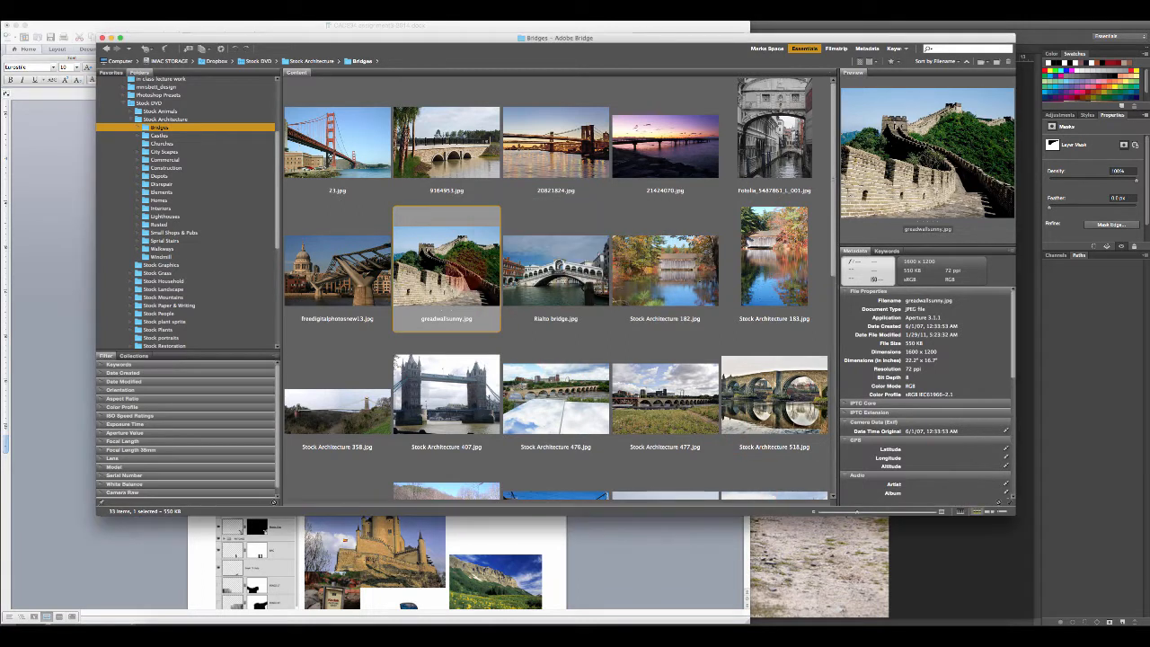
right_click(470, 271)
mouse_move(539, 371)
left_click(590, 371)
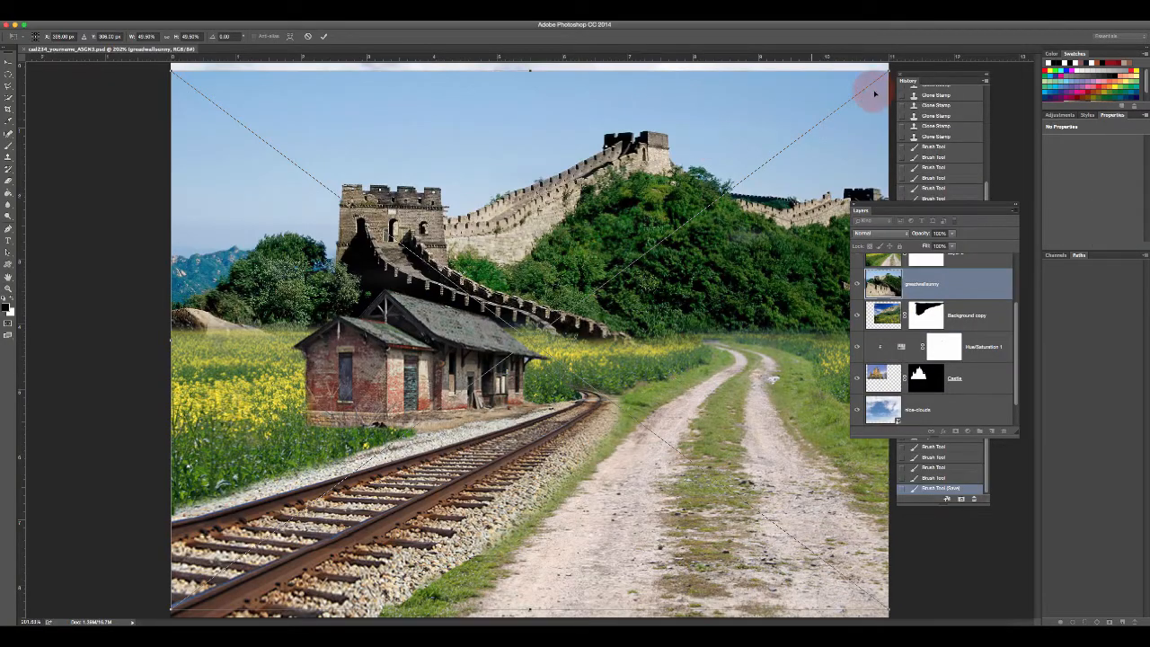
- Scale the placed Great Wall image down to about 1.86 in wide and position it between the castle and the mountain
left_click_drag(886, 70, 537, 334)
left_click_drag(375, 411, 562, 205)
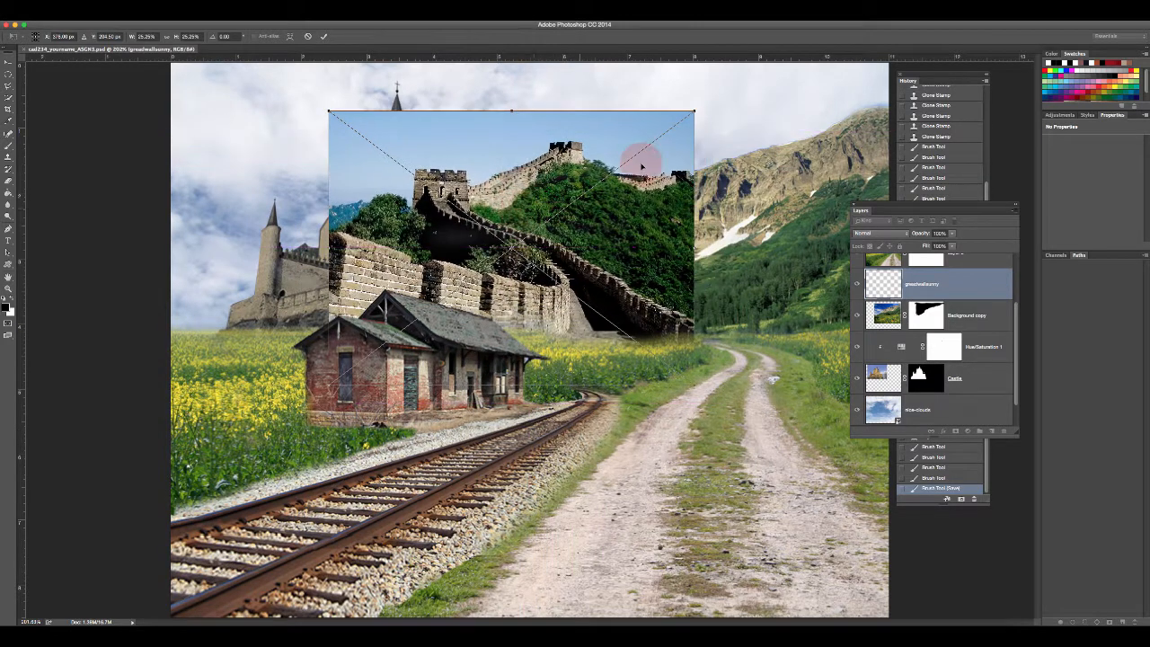
left_click_drag(693, 108, 597, 175)
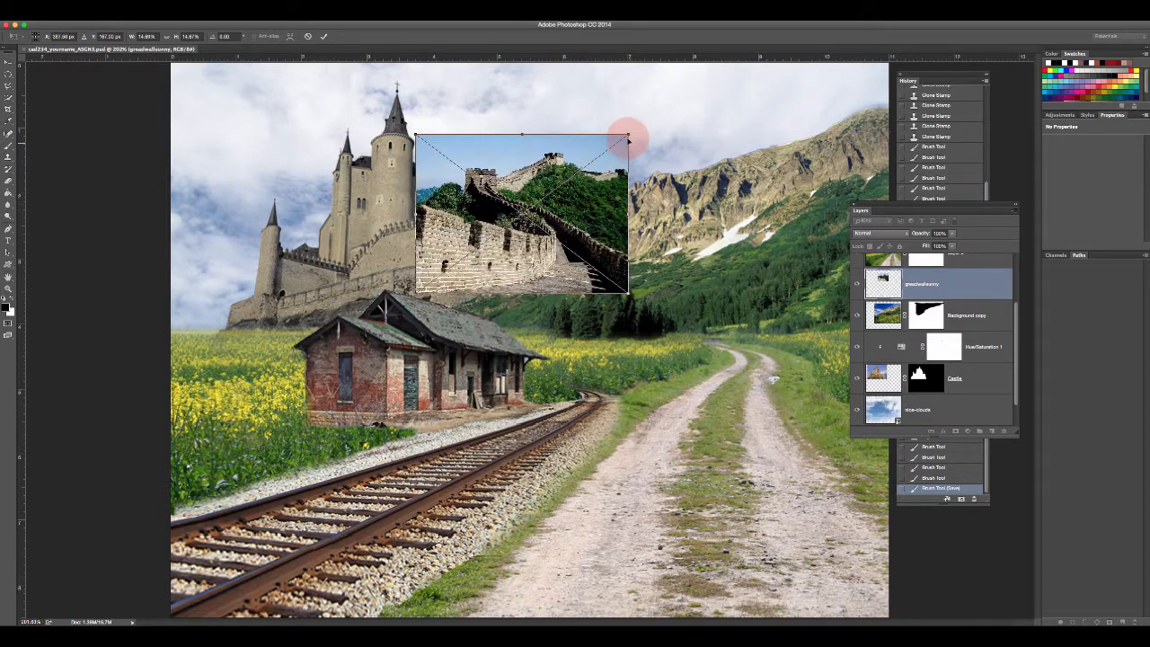
left_click_drag(628, 134, 532, 204)
mouse_move(496, 270)
left_mouse_down()
mouse_move(641, 303)
mouse_move(521, 274)
mouse_move(481, 247)
mouse_move(481, 273)
mouse_move(503, 276)
left_mouse_up()
left_click(322, 37)
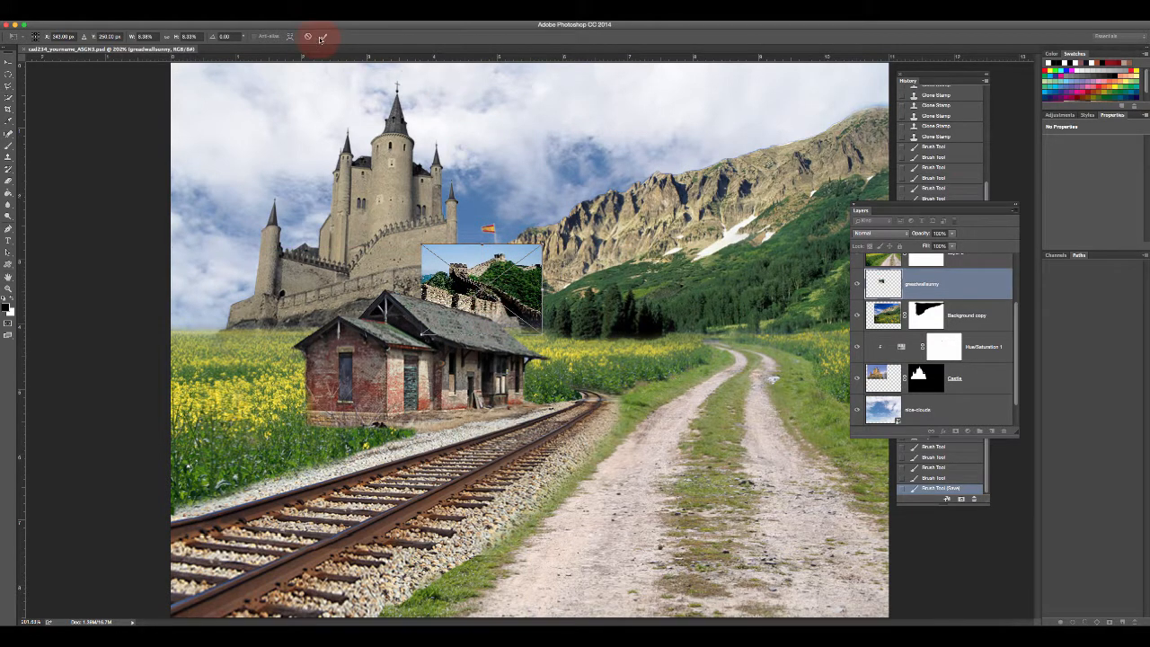
- Check the wall's placement against the sample in the Word document, and shrink the Great Wall image to about 1.33 by 1 in
key("z")
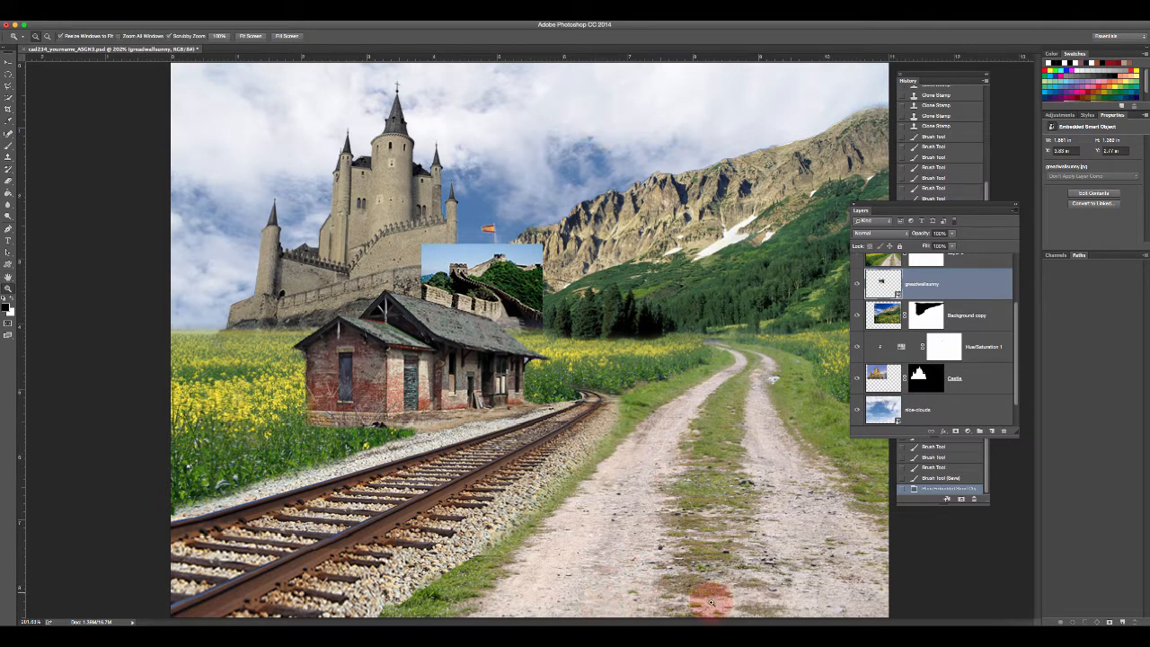
left_click(629, 620)
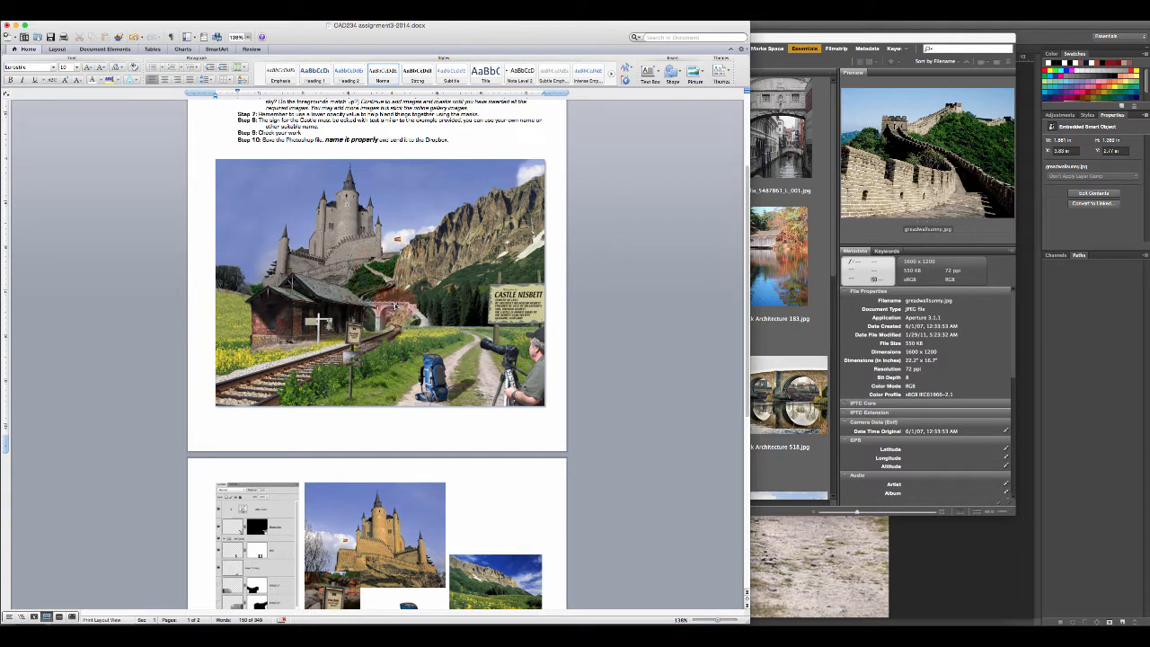
left_click(847, 547)
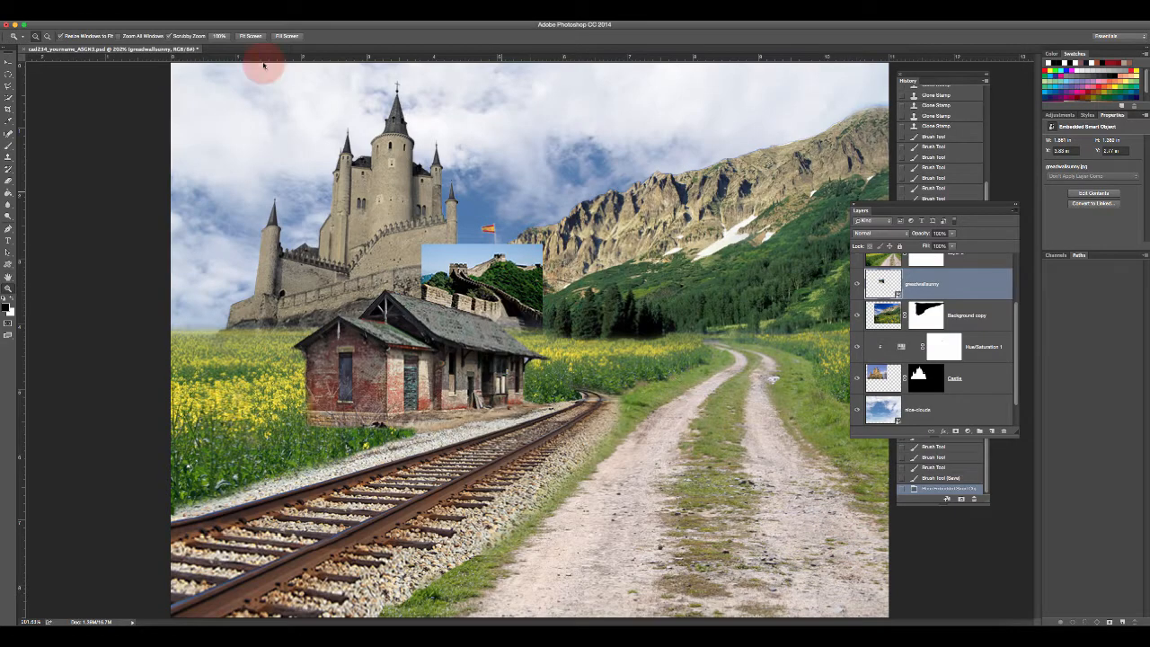
left_click(7, 63)
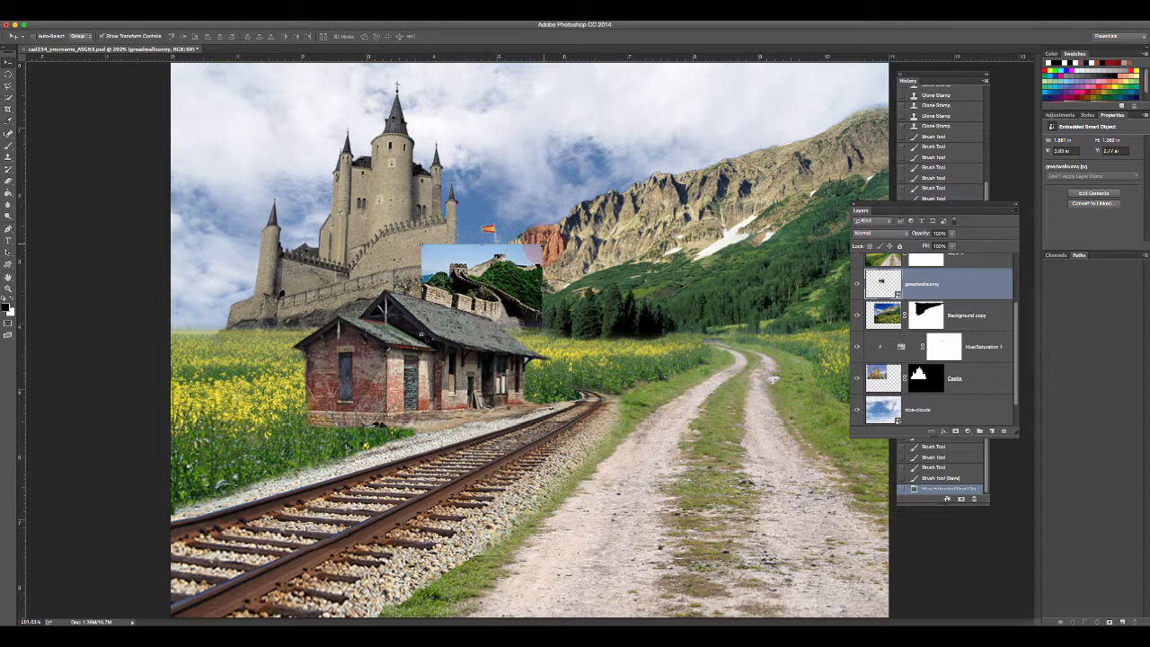
left_click_drag(541, 244, 480, 269)
left_click(341, 95)
left_click(324, 36)
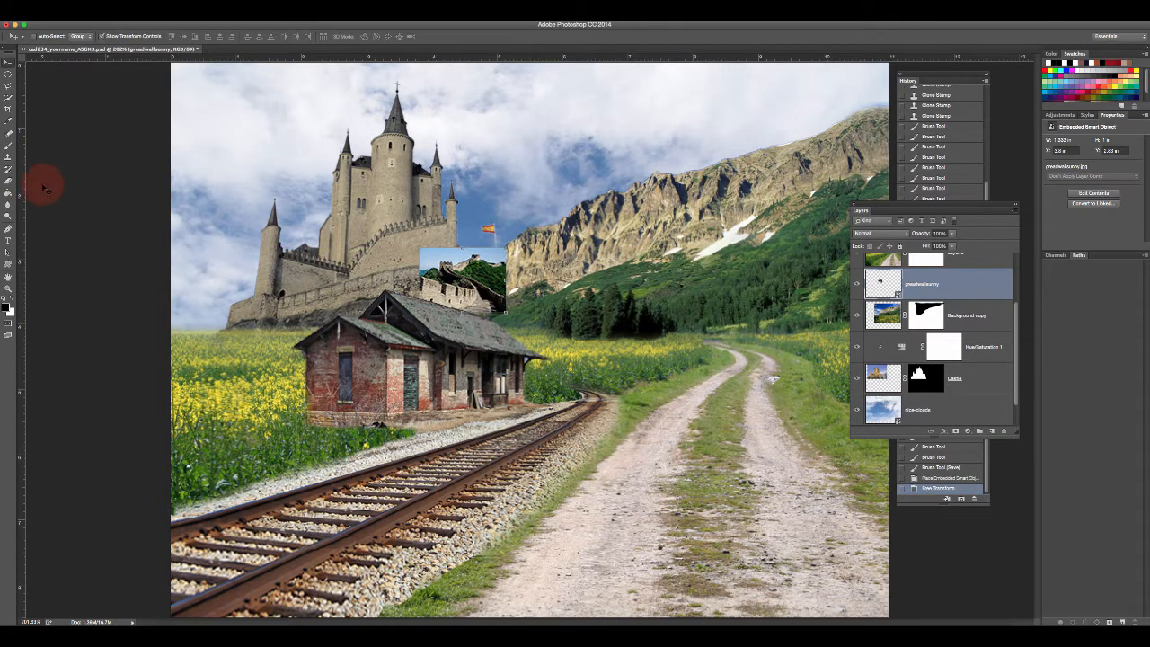
- Add a layer mask to the greatwallsunny layer and brush away the sky along its upper edge near the flag
left_click(18, 285)
left_click_drag(408, 256, 409, 256)
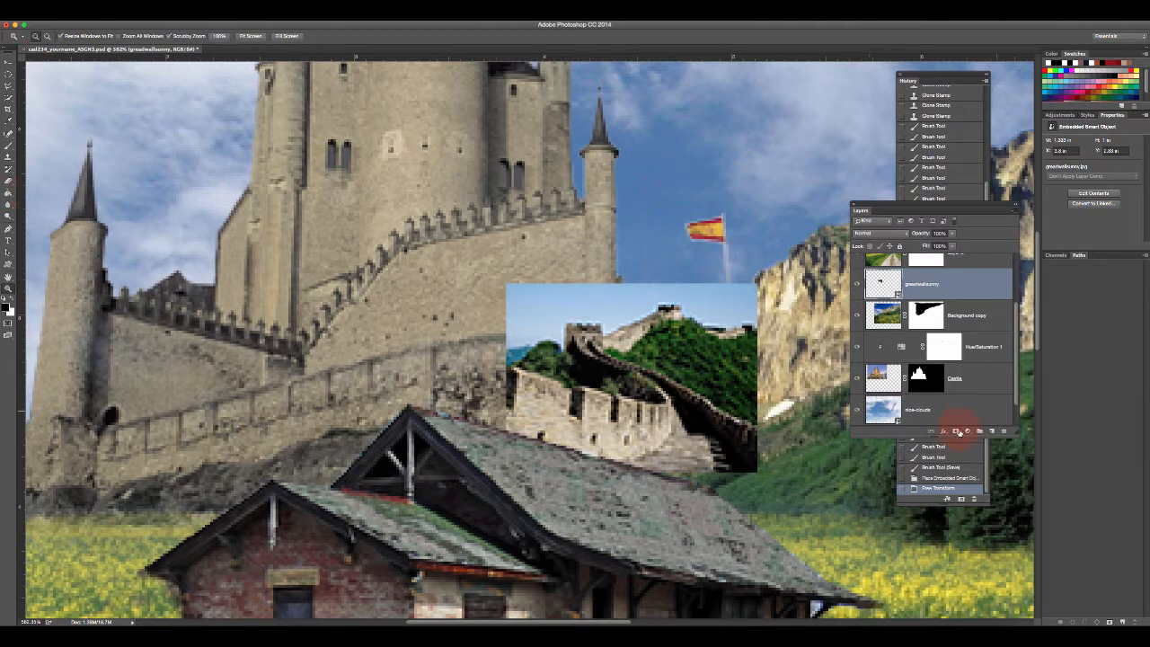
left_click(955, 432)
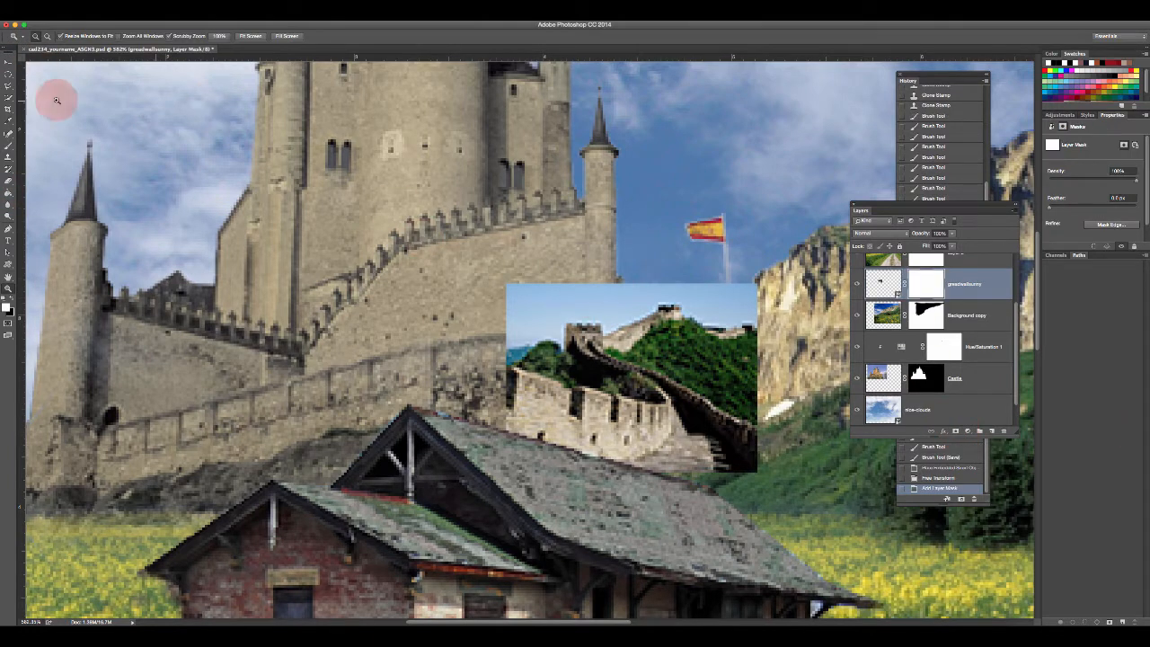
left_click(8, 145)
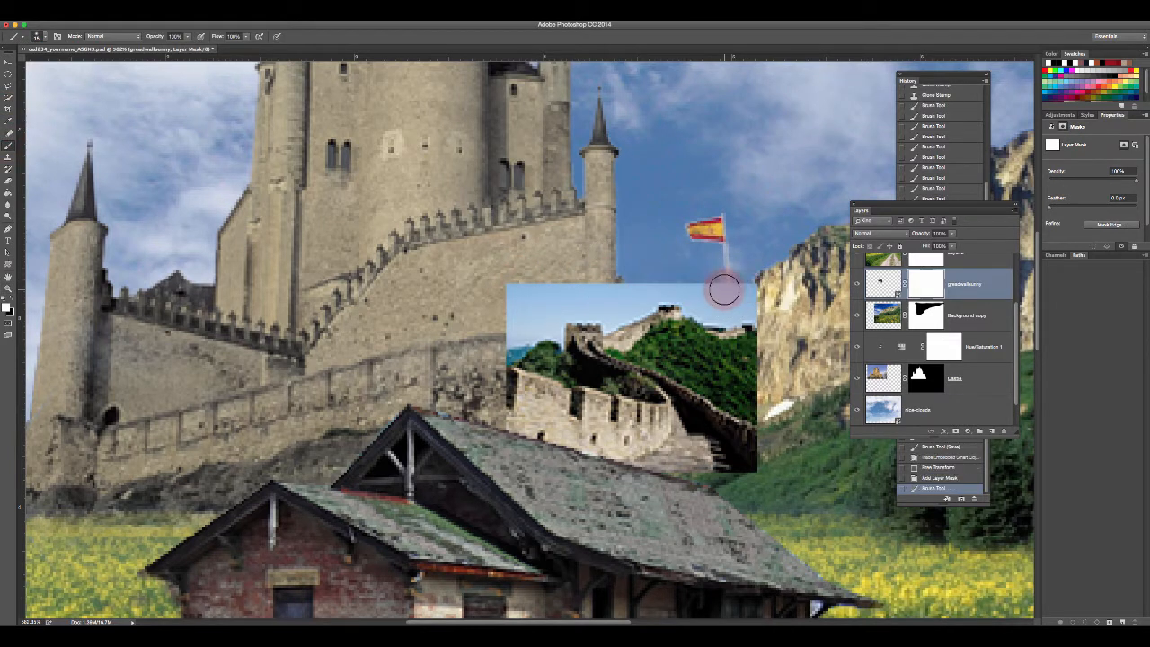
mouse_move(726, 285)
left_mouse_down()
mouse_move(737, 298)
mouse_move(750, 301)
mouse_move(727, 303)
mouse_move(743, 312)
mouse_move(713, 309)
mouse_move(693, 287)
mouse_move(629, 271)
left_mouse_up()
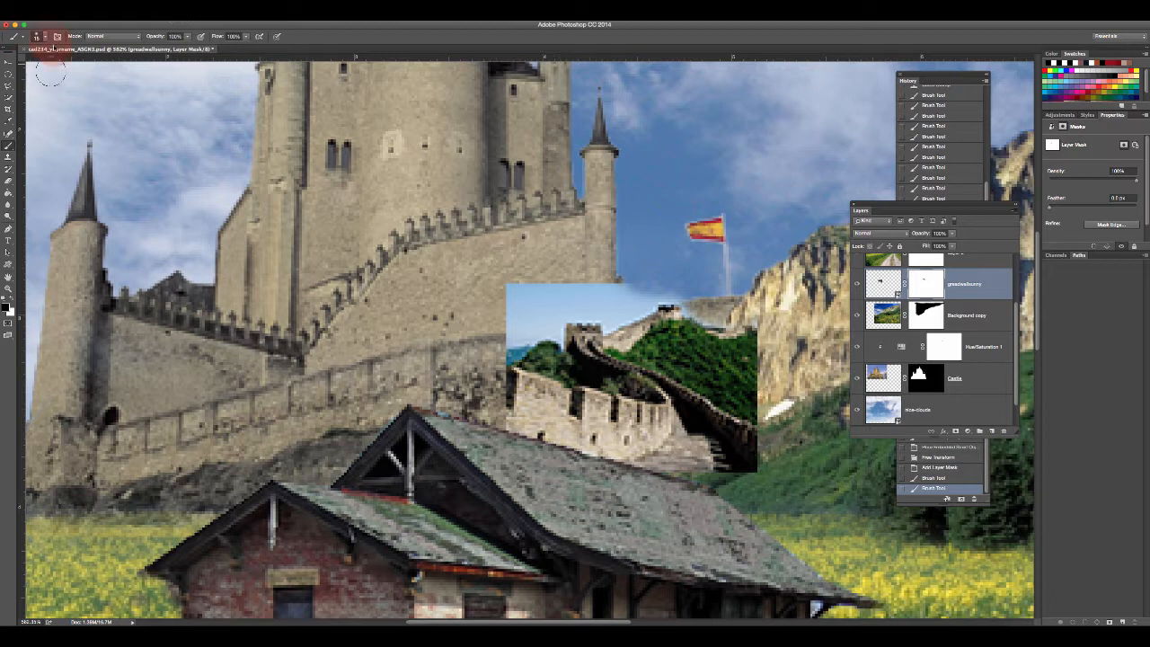
- Adjust the brush and reduce its size to mask out the sky above the wall ridge beside the castle's small turret
left_click(46, 38)
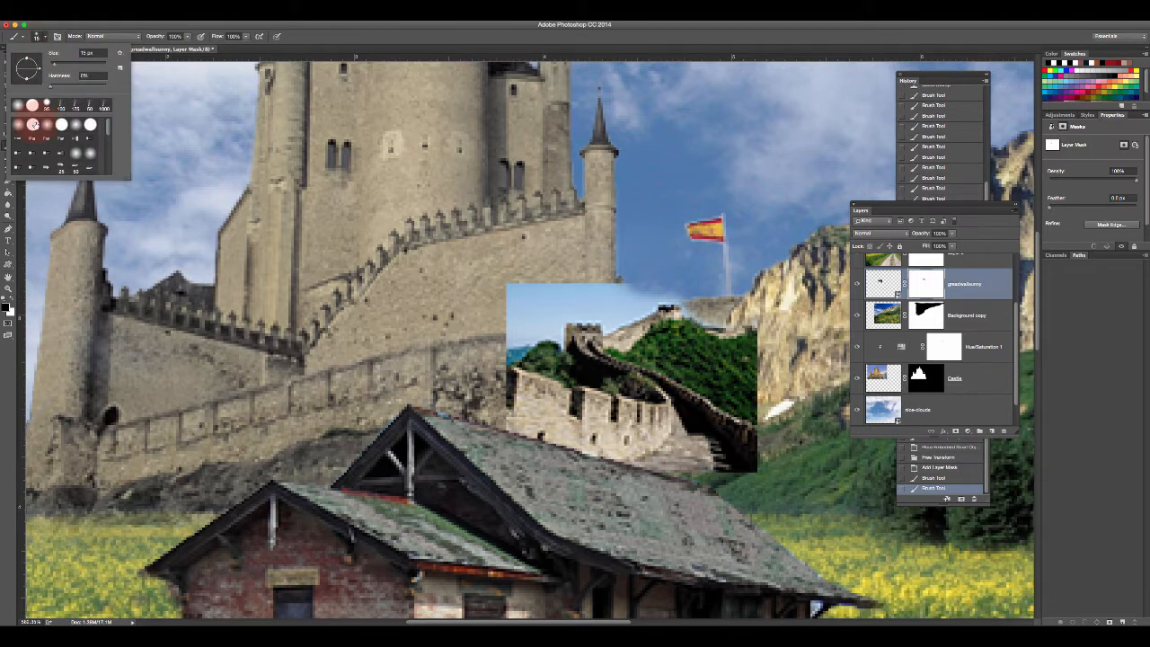
left_click(415, 39)
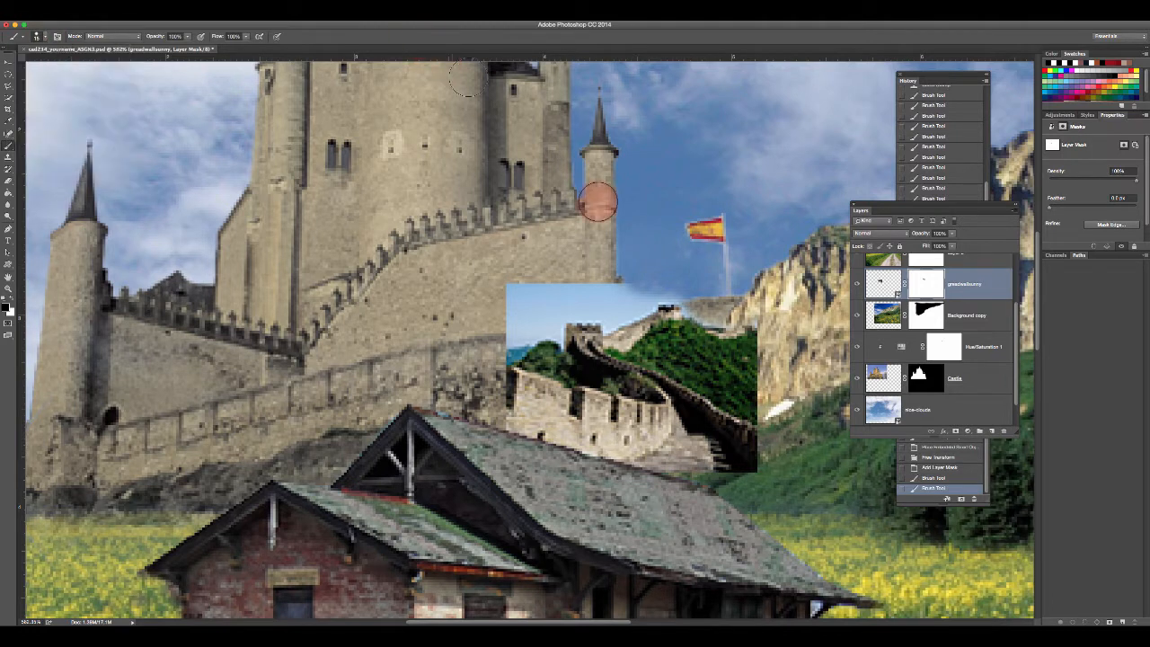
left_click(666, 280)
left_click(650, 279)
left_click(640, 286)
key("bracketleft")
key("bracketleft")
key("bracketleft")
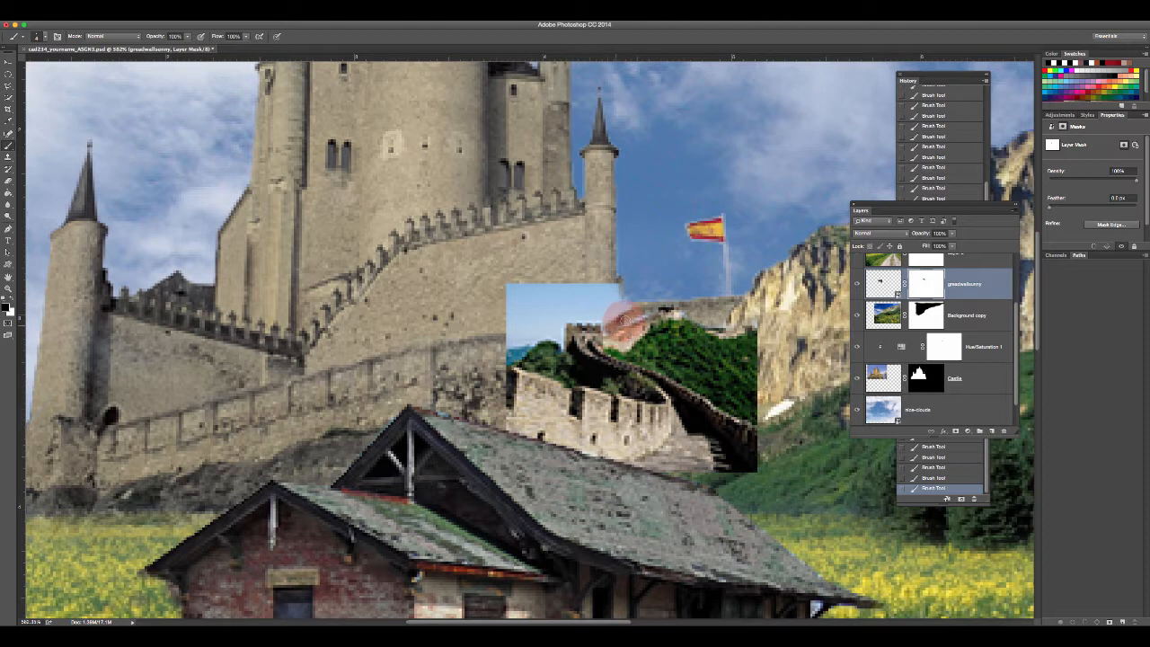
mouse_move(621, 286)
left_mouse_down()
mouse_move(509, 286)
mouse_move(589, 281)
mouse_move(628, 300)
mouse_move(551, 311)
mouse_move(615, 304)
left_mouse_up()
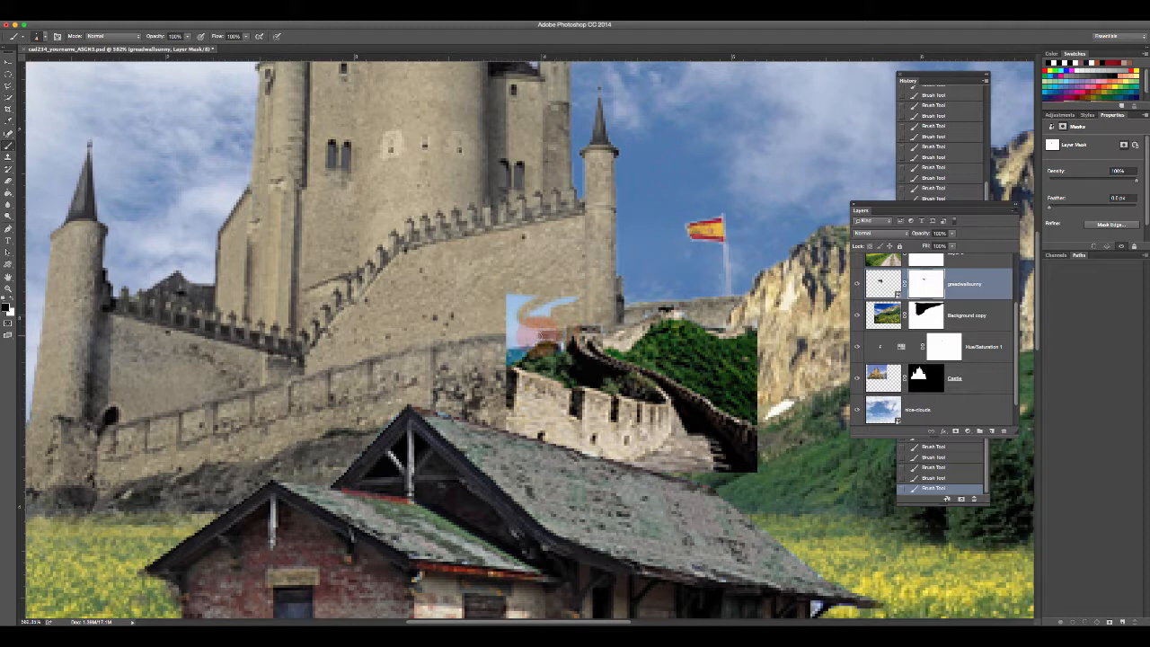
- Mask out the remaining sky, foreground wall and mountain-side edge of the Great Wall image, and fit the composite to the screen
mouse_move(513, 313)
left_mouse_down()
mouse_move(549, 320)
mouse_move(516, 333)
mouse_move(561, 294)
mouse_move(528, 310)
mouse_move(568, 302)
mouse_move(506, 294)
mouse_move(515, 284)
mouse_move(496, 302)
mouse_move(508, 310)
mouse_move(524, 299)
mouse_move(499, 330)
mouse_move(516, 333)
mouse_move(503, 350)
mouse_move(535, 332)
mouse_move(511, 360)
mouse_move(517, 340)
mouse_move(622, 379)
mouse_move(624, 364)
mouse_move(612, 383)
mouse_move(629, 417)
mouse_move(664, 437)
mouse_move(737, 429)
mouse_move(658, 395)
mouse_move(675, 409)
mouse_move(663, 410)
mouse_move(756, 424)
mouse_move(677, 434)
mouse_move(730, 443)
mouse_move(708, 463)
mouse_move(739, 470)
mouse_move(624, 464)
mouse_move(701, 471)
mouse_move(729, 445)
mouse_move(620, 443)
mouse_move(693, 454)
mouse_move(625, 418)
mouse_move(643, 410)
mouse_move(674, 430)
mouse_move(552, 396)
mouse_move(577, 415)
mouse_move(578, 438)
mouse_move(606, 430)
mouse_move(508, 388)
mouse_move(632, 428)
left_mouse_up()
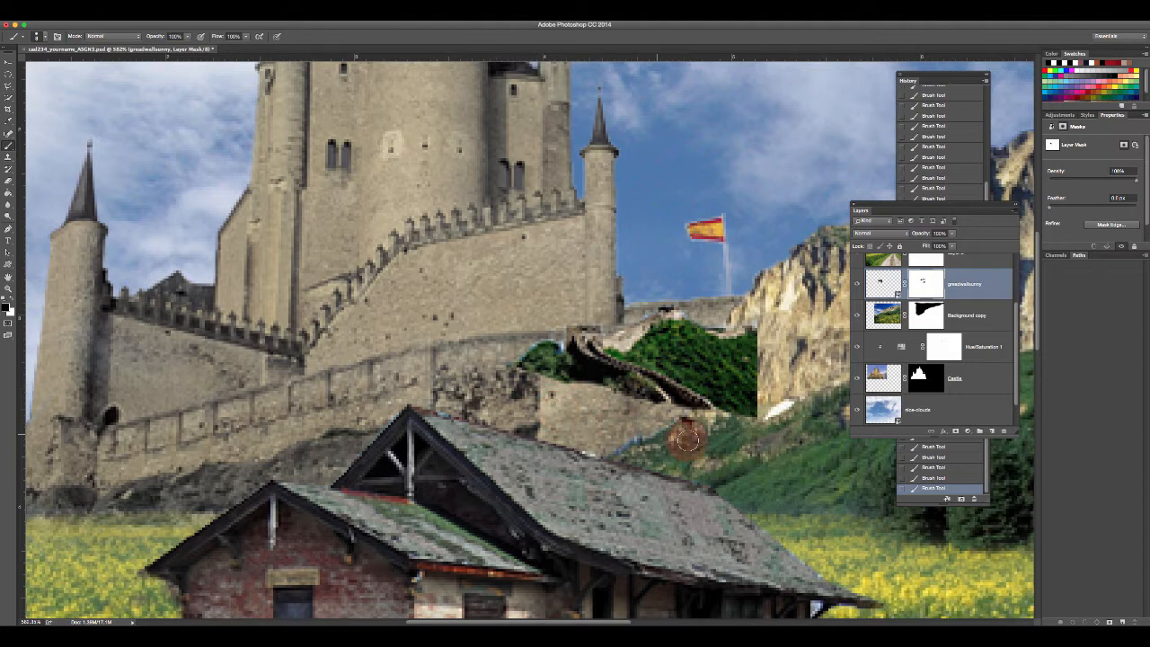
mouse_move(778, 423)
left_mouse_down()
mouse_move(765, 318)
mouse_move(784, 353)
mouse_move(771, 377)
mouse_move(783, 407)
mouse_move(757, 346)
mouse_move(798, 348)
mouse_move(762, 336)
mouse_move(734, 344)
mouse_move(750, 310)
mouse_move(804, 354)
mouse_move(790, 394)
mouse_move(769, 337)
mouse_move(805, 384)
mouse_move(770, 423)
mouse_move(771, 371)
left_mouse_up()
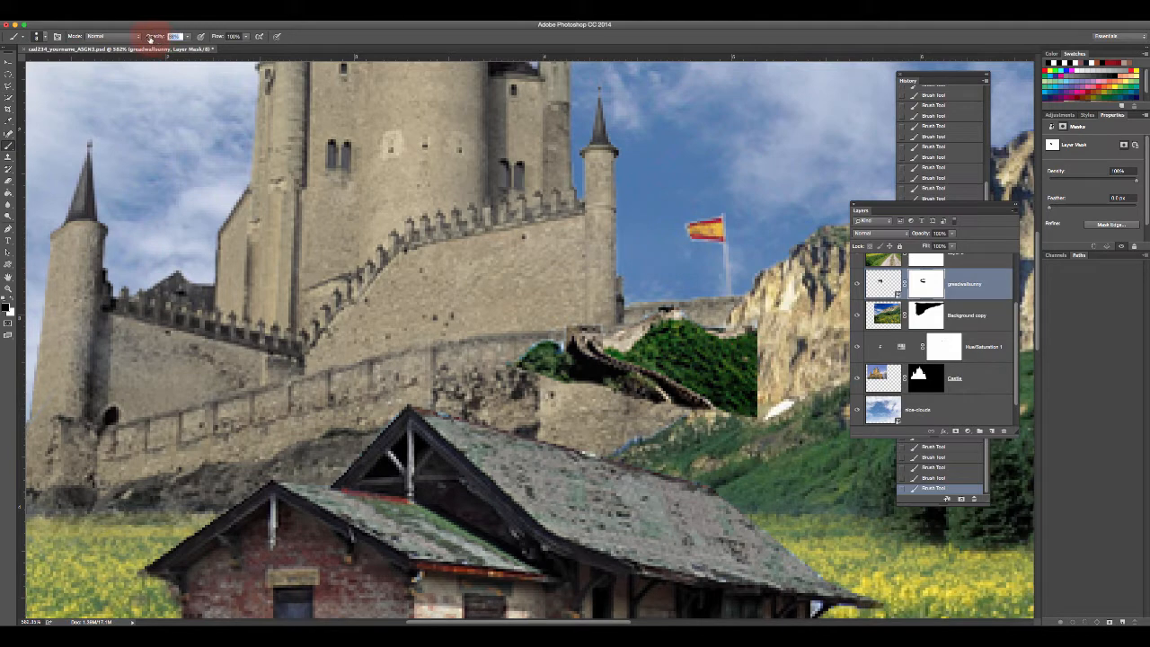
mouse_move(774, 360)
left_mouse_down()
mouse_move(745, 326)
mouse_move(779, 370)
mouse_move(757, 369)
mouse_move(776, 395)
mouse_move(747, 403)
mouse_move(748, 351)
mouse_move(734, 346)
mouse_move(754, 395)
mouse_move(709, 419)
left_mouse_up()
left_click(8, 290)
left_click(249, 36)
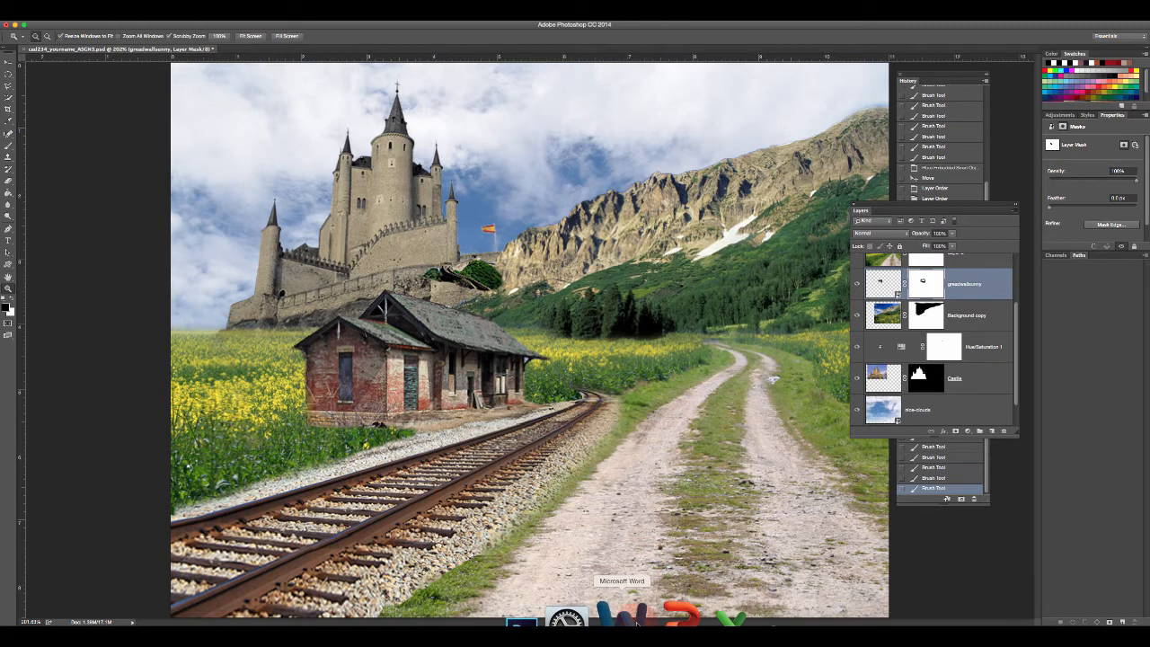
- Compare the composite with the Word sample, and browse the Castles folder in Bridge for a bridge image
left_click(621, 616)
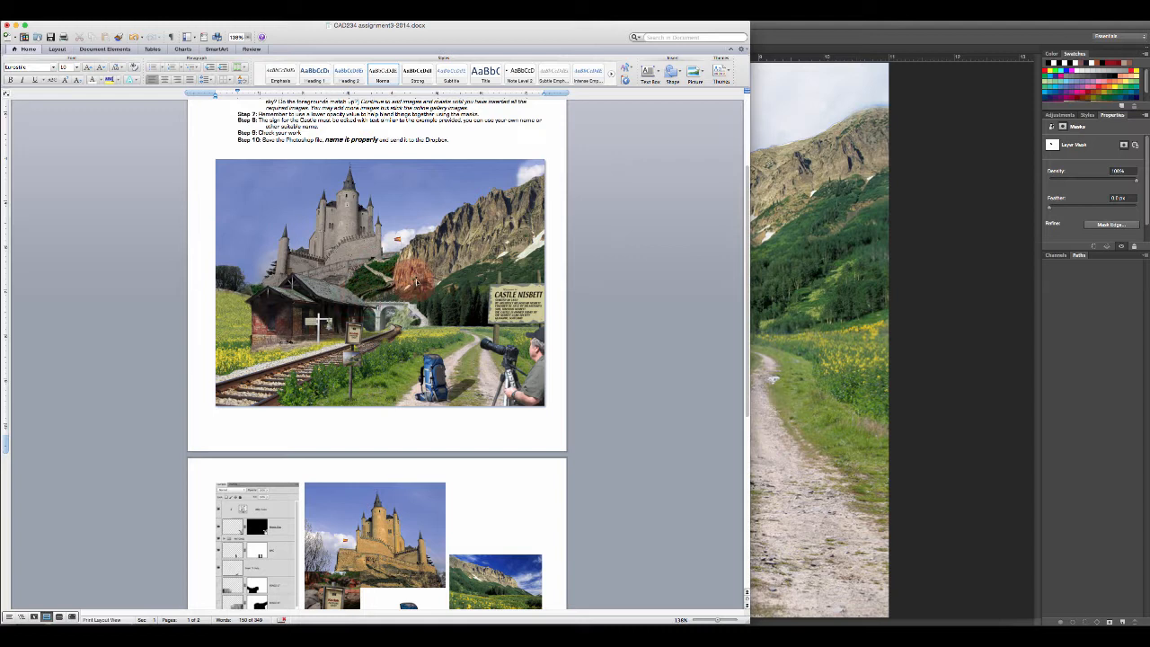
left_click(924, 264)
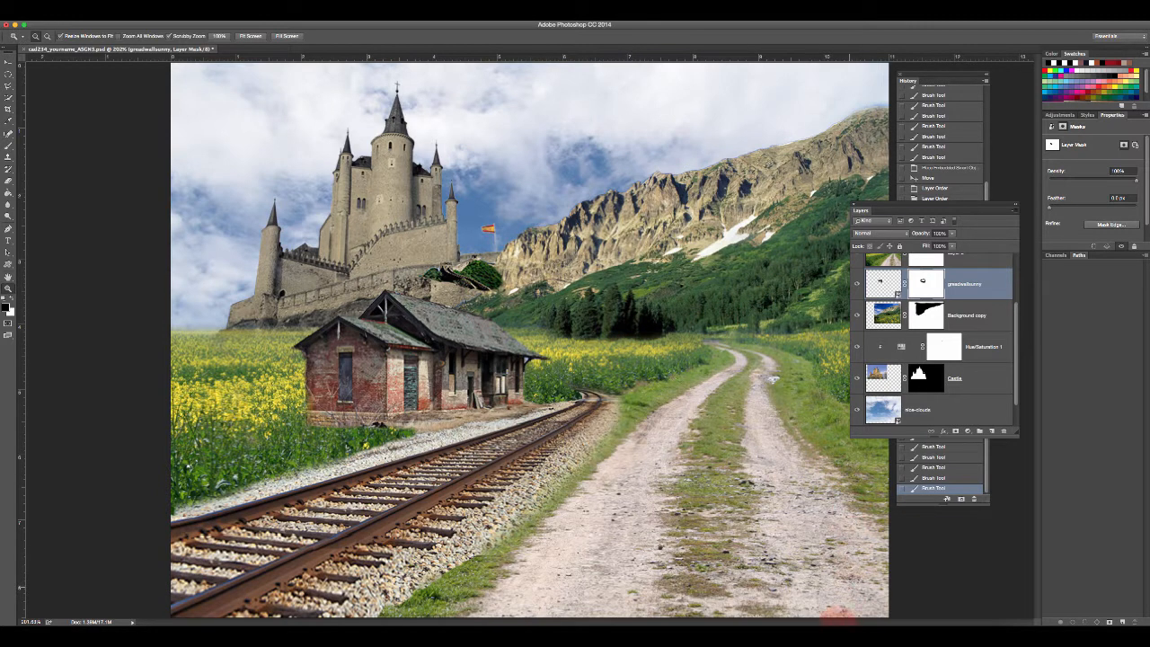
left_click(815, 611)
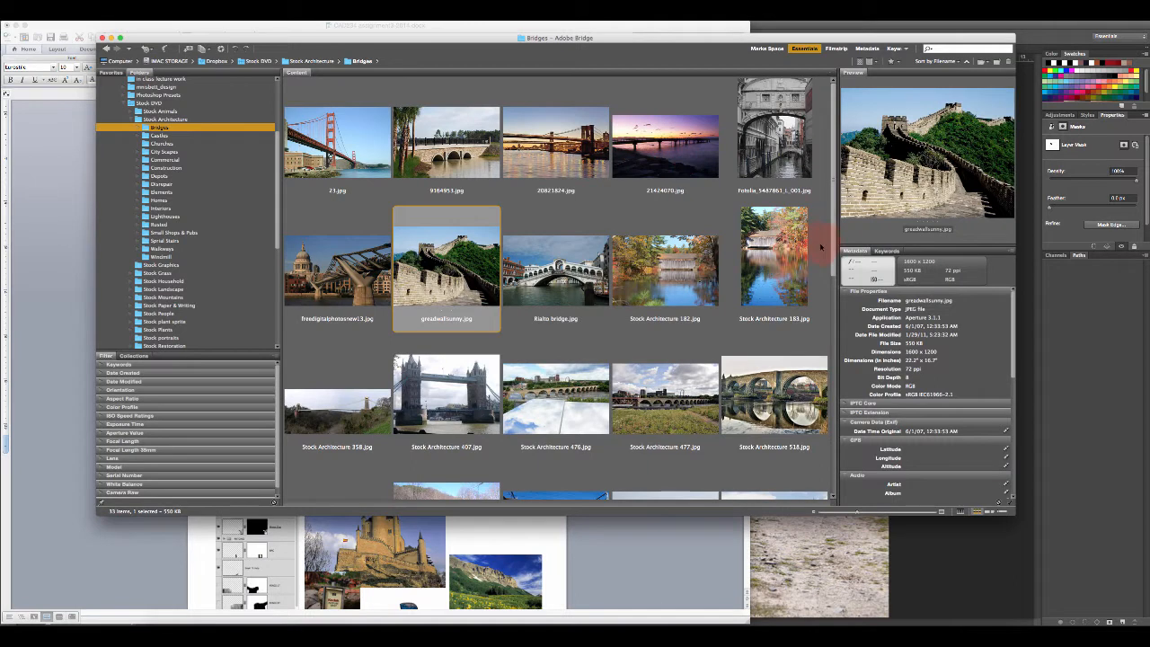
left_click(160, 135)
left_click_drag(835, 106, 840, 188)
left_click_drag(843, 220, 861, 250)
left_click(581, 359)
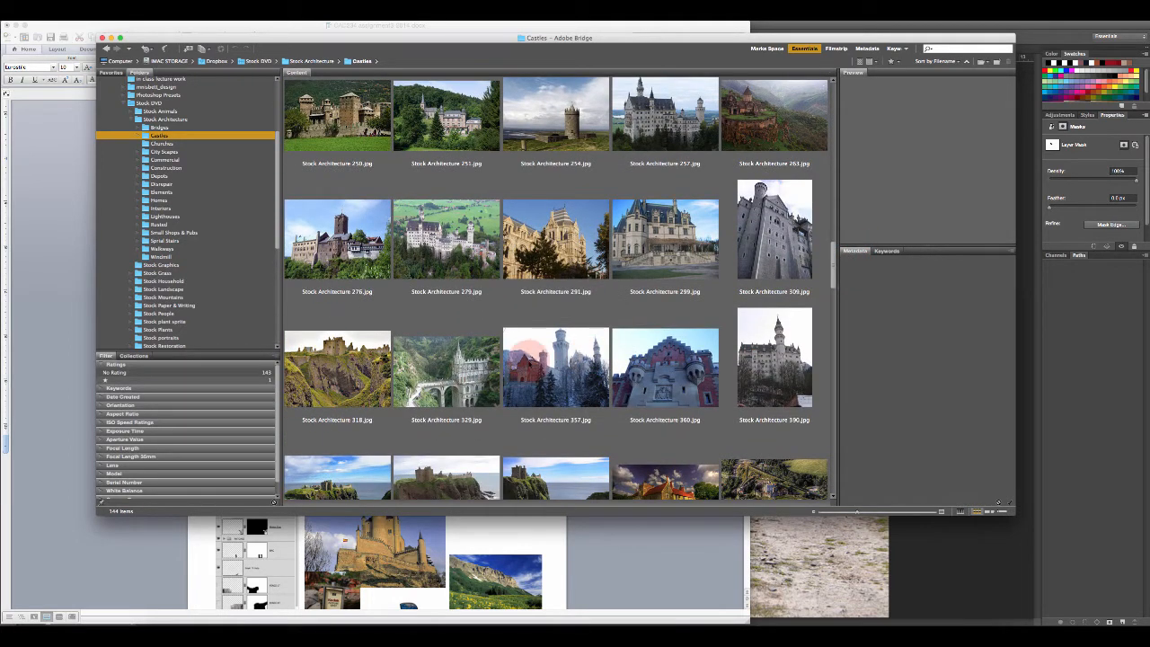
- Open Stock Architecture 329.jpg from the Castles folder in Photoshop
left_click(471, 368)
right_click(460, 375)
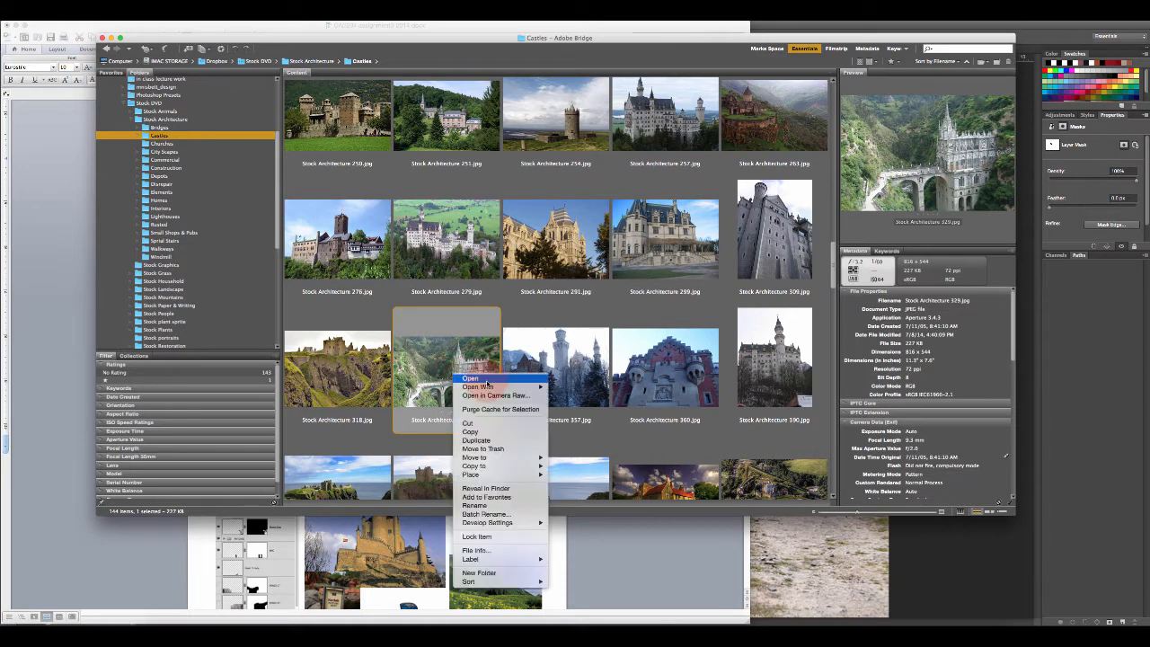
left_click(486, 380)
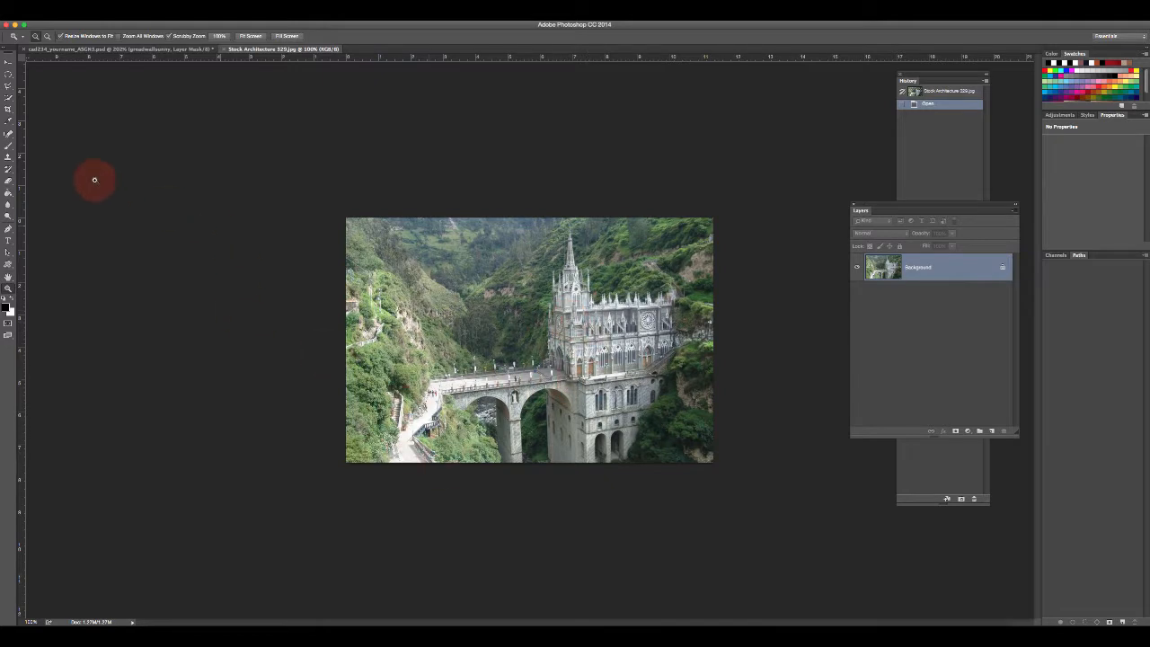
- Select the stone bridge and its hillside with the Polygonal Lasso and bring the selection into the castle composite as a new layer
left_click(9, 86)
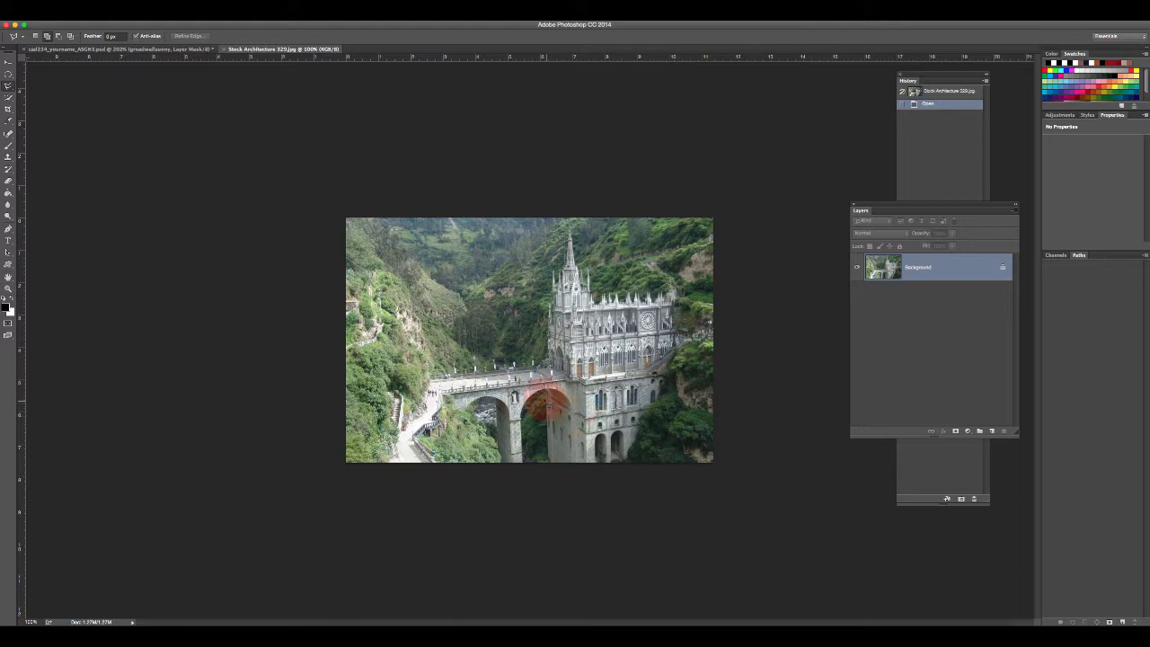
mouse_move(533, 472)
left_mouse_down()
mouse_move(339, 467)
mouse_move(338, 368)
mouse_move(340, 349)
mouse_move(559, 349)
left_mouse_up()
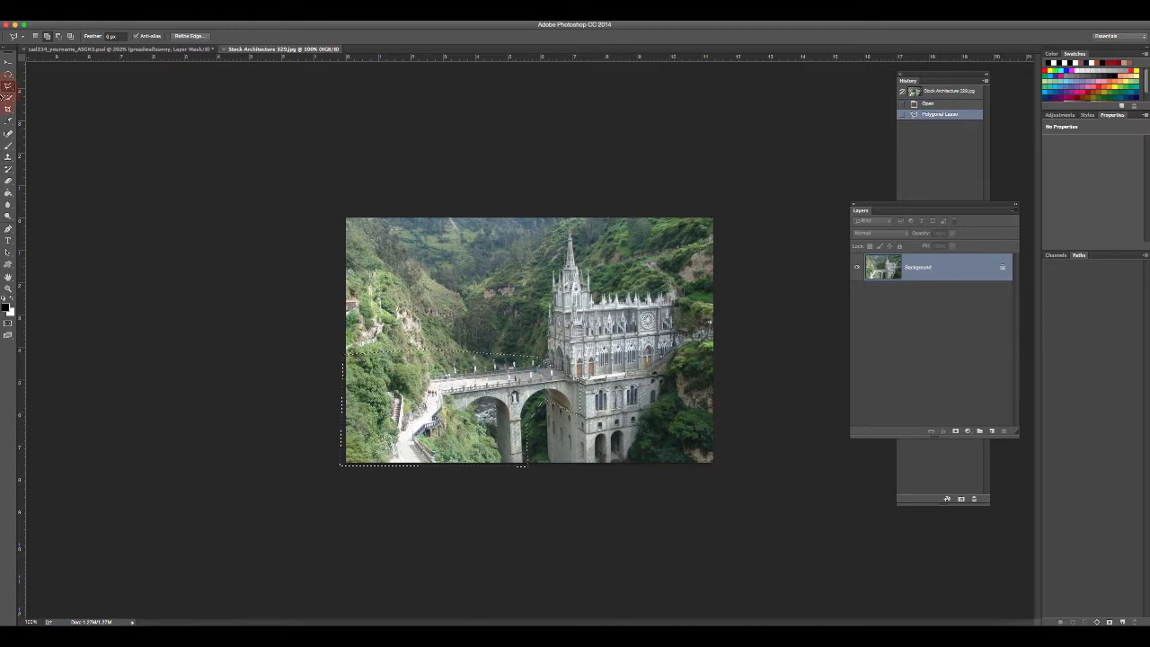
left_click(10, 63)
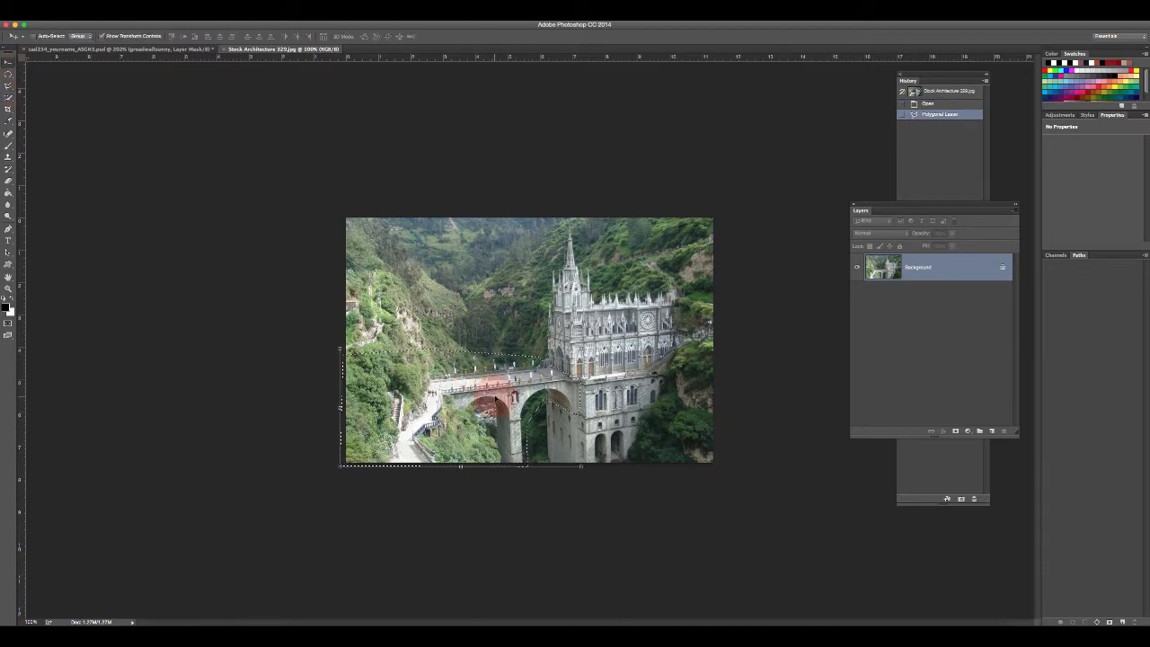
left_click_drag(488, 398, 563, 327)
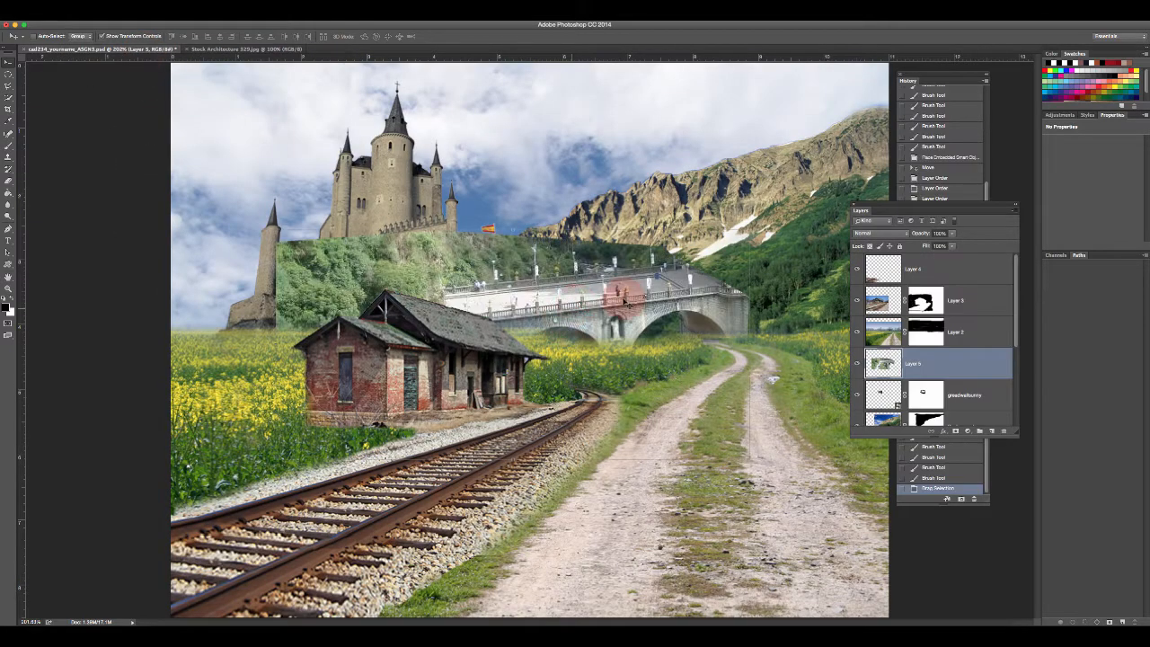
- Move the bridge layer higher above the field and bring up the Transform options for it
left_click_drag(689, 287, 678, 230)
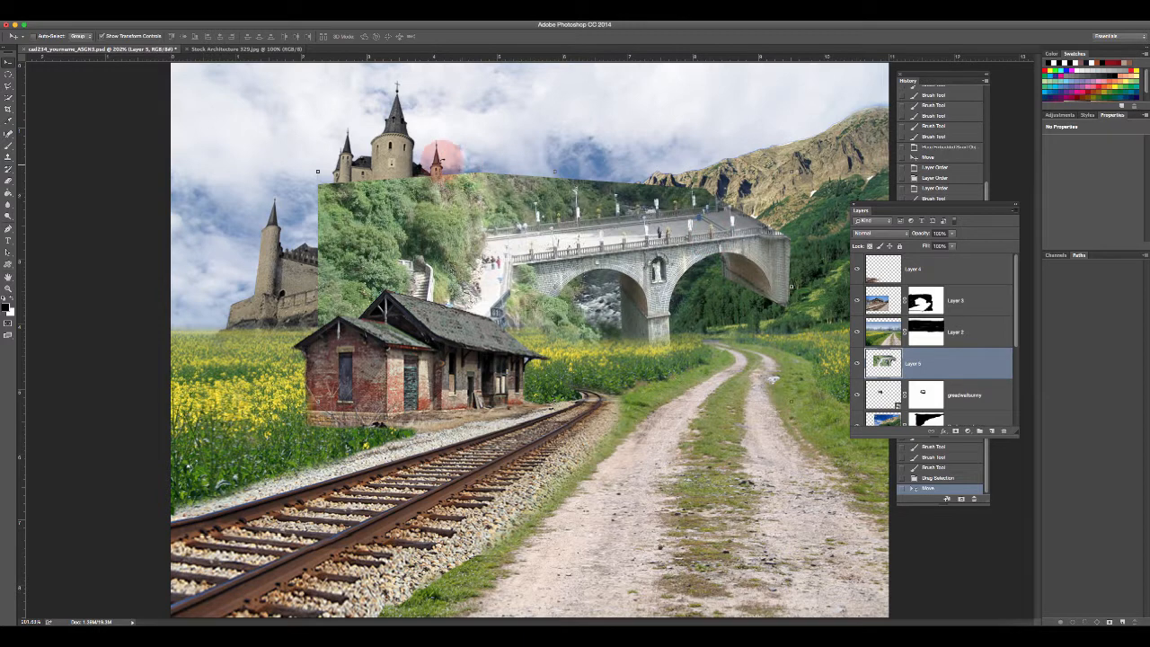
left_click(95, 10)
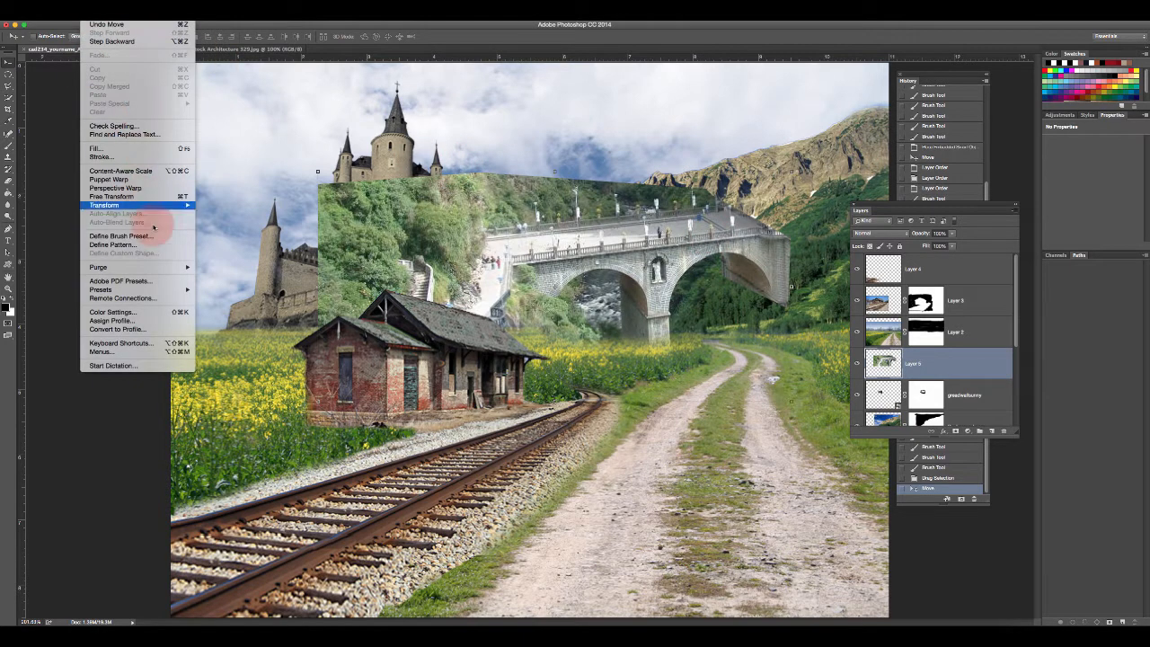
mouse_move(175, 205)
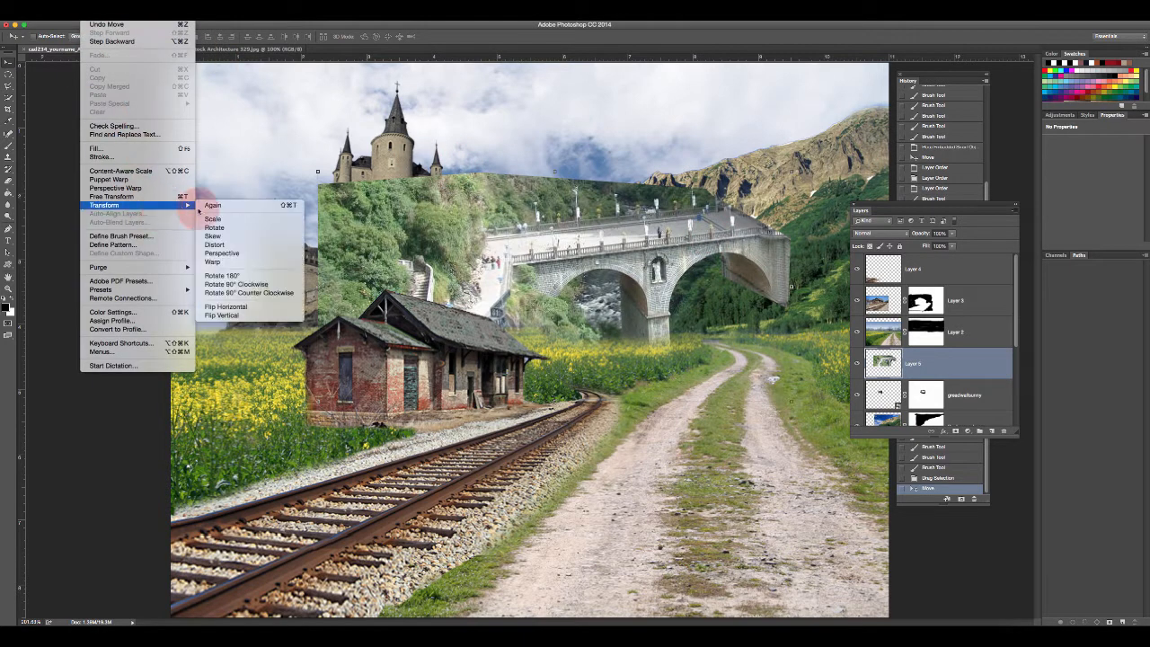
- Flip the bridge layer horizontally and scale it down to about 66% to the right of the castle
left_click(238, 306)
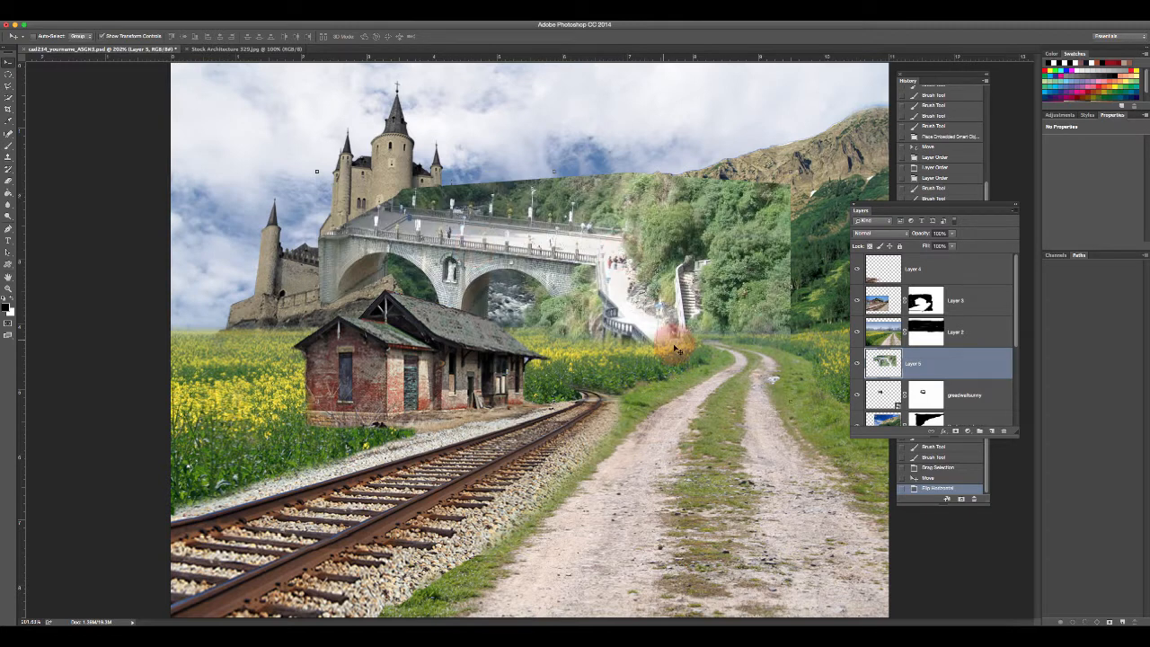
left_click_drag(499, 240, 661, 226)
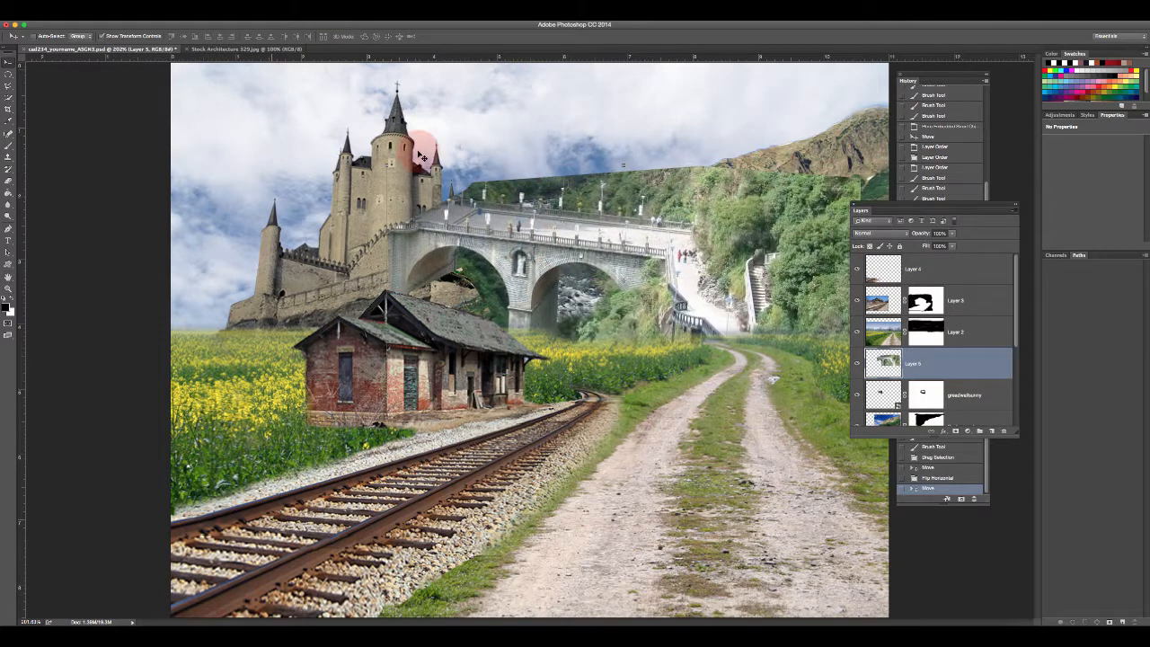
left_click_drag(388, 166, 599, 270)
left_click_drag(736, 312, 632, 289)
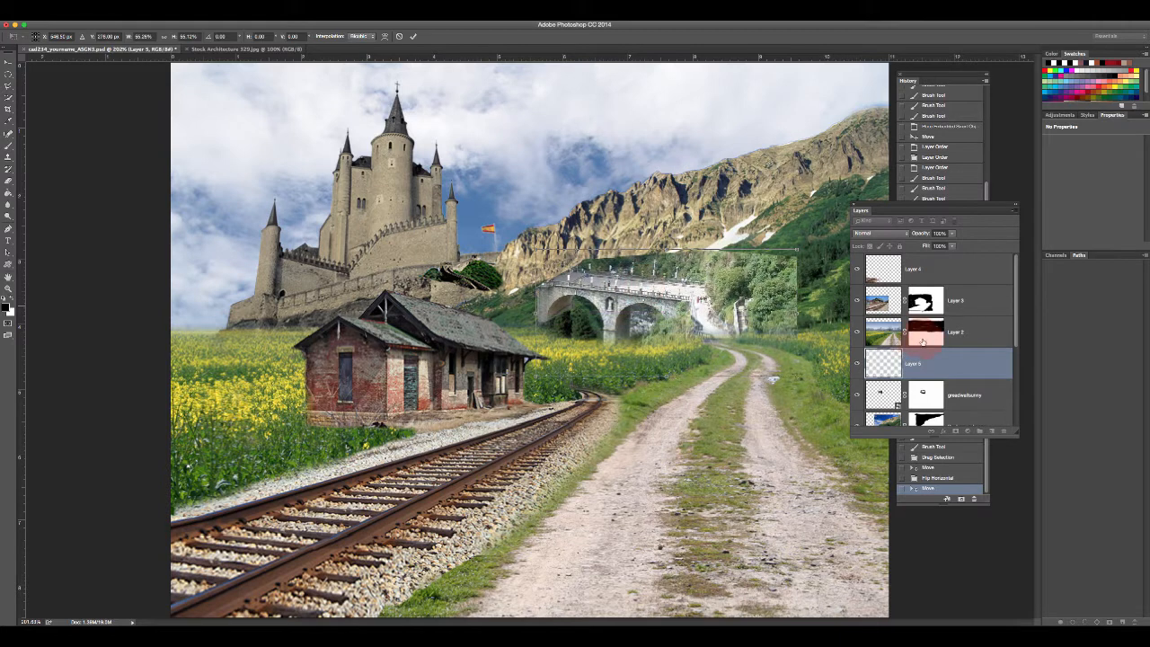
left_click(948, 368)
left_click(491, 49)
left_click(412, 36)
- Reorder the bridge layer directly below Layer 4 and shift the bridge closer to the castle hill
left_click_drag(944, 365, 934, 296)
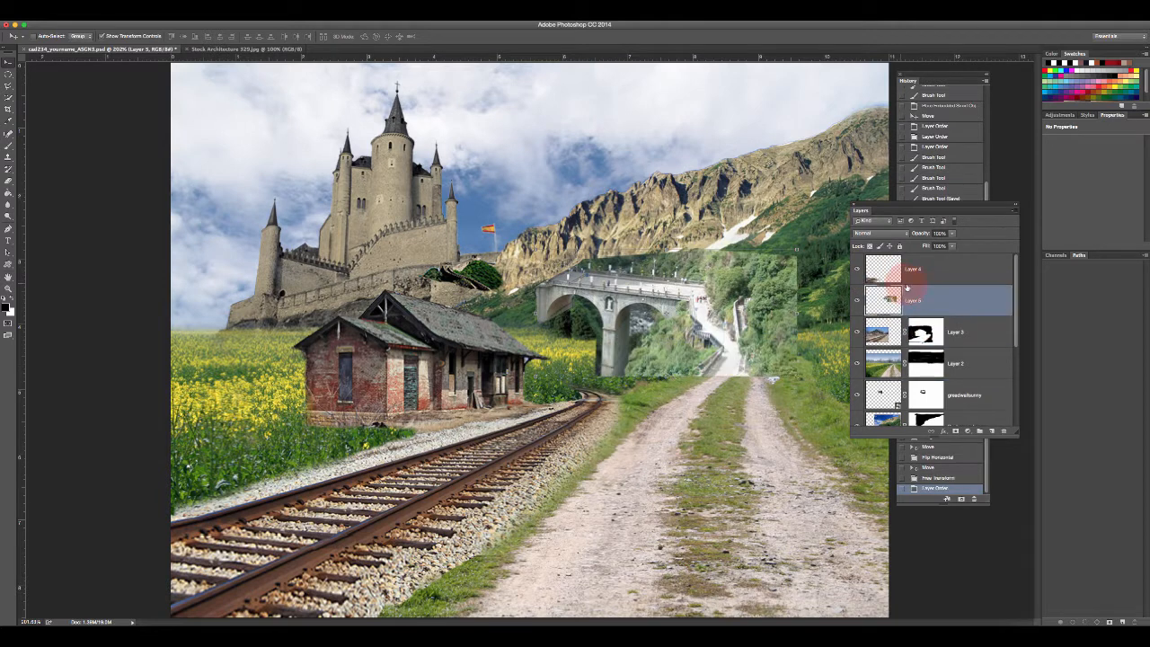
left_click(649, 289)
left_click_drag(649, 289, 596, 293)
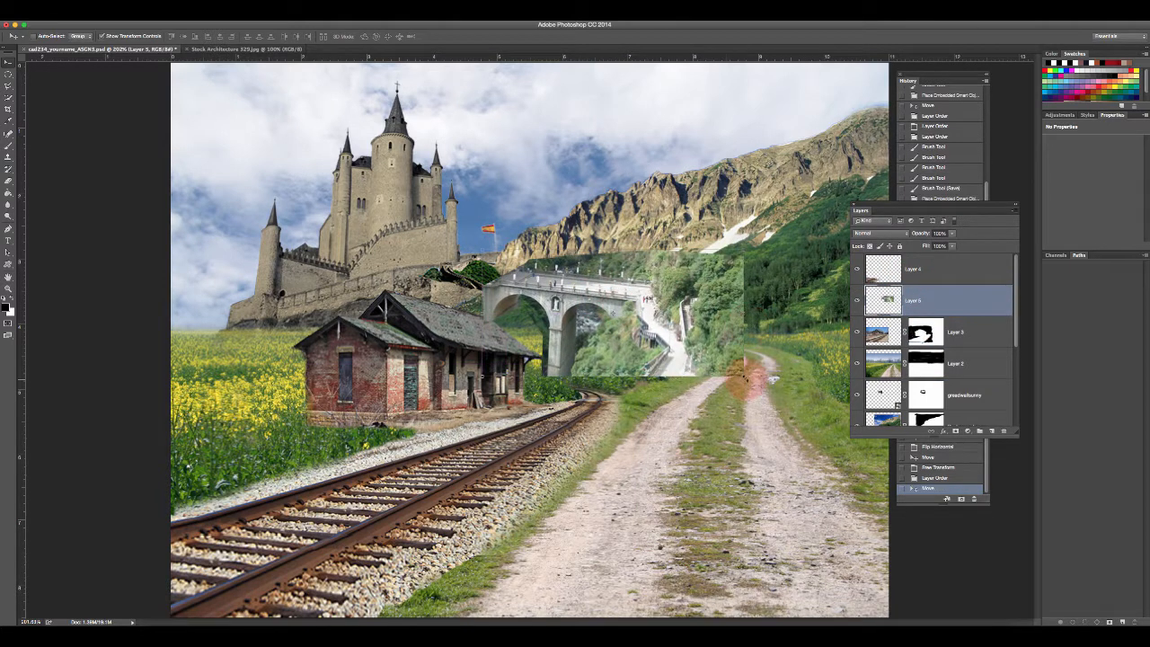
- Scale the bridge down further to about 59% and rotate it about 4 degrees counterclockwise
left_click_drag(729, 355, 663, 366)
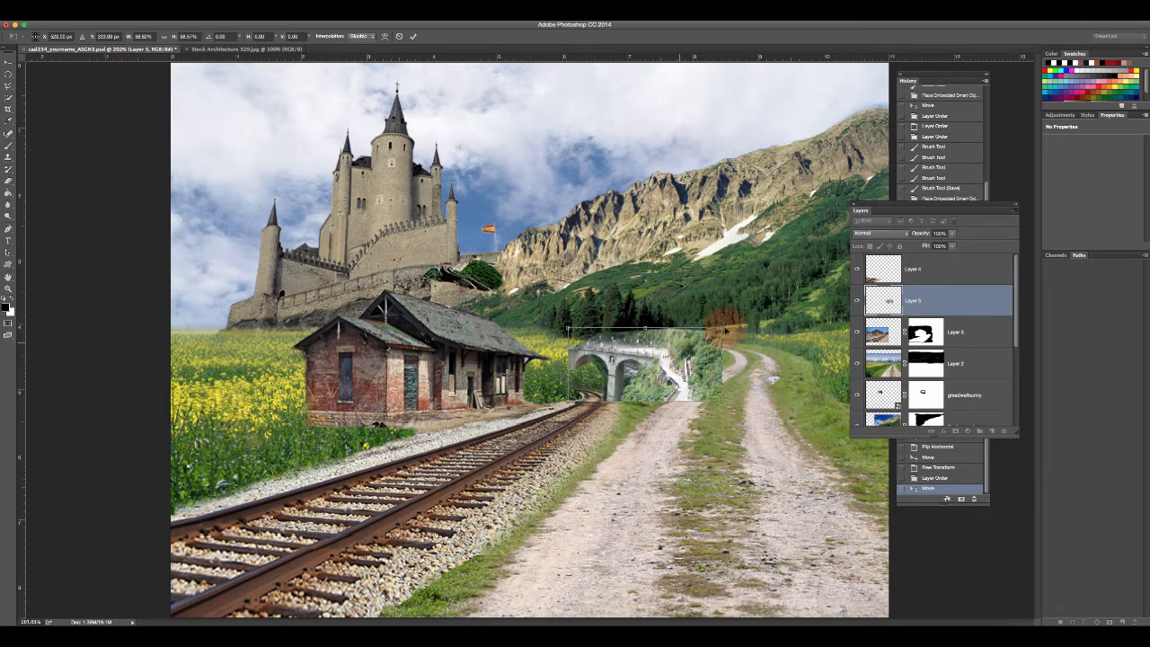
left_click_drag(730, 325, 727, 319)
left_click_drag(626, 360, 627, 363)
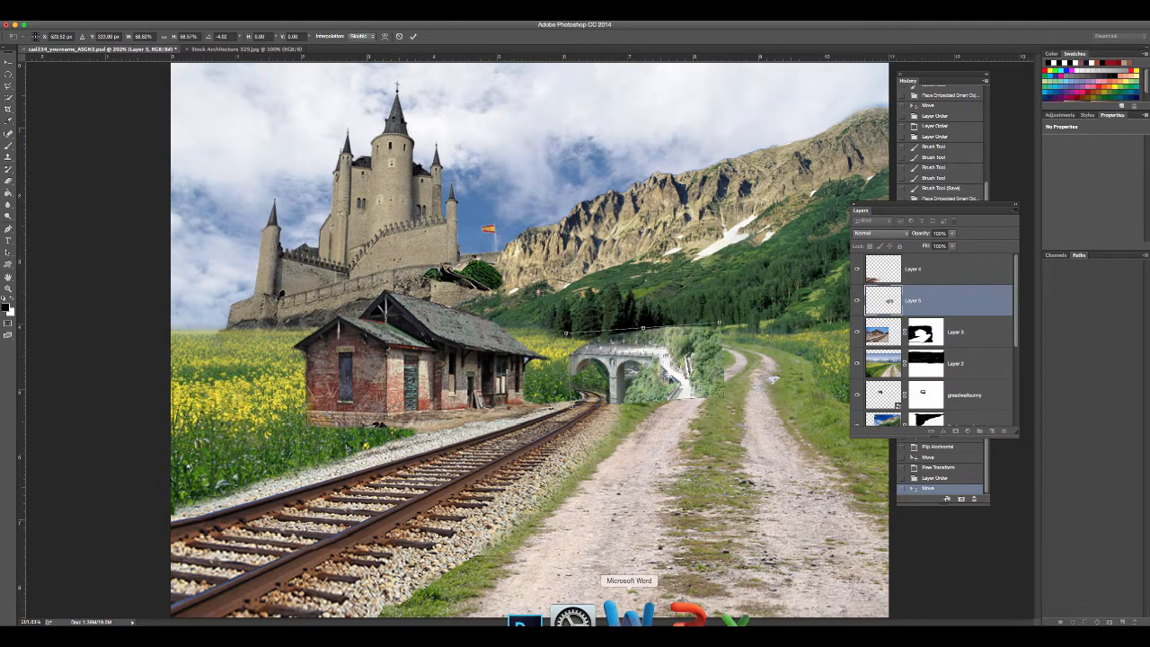
- Check the reference composite in Microsoft Word, and position the bridge beside the station at the far end of the railway tracks
left_click(629, 614)
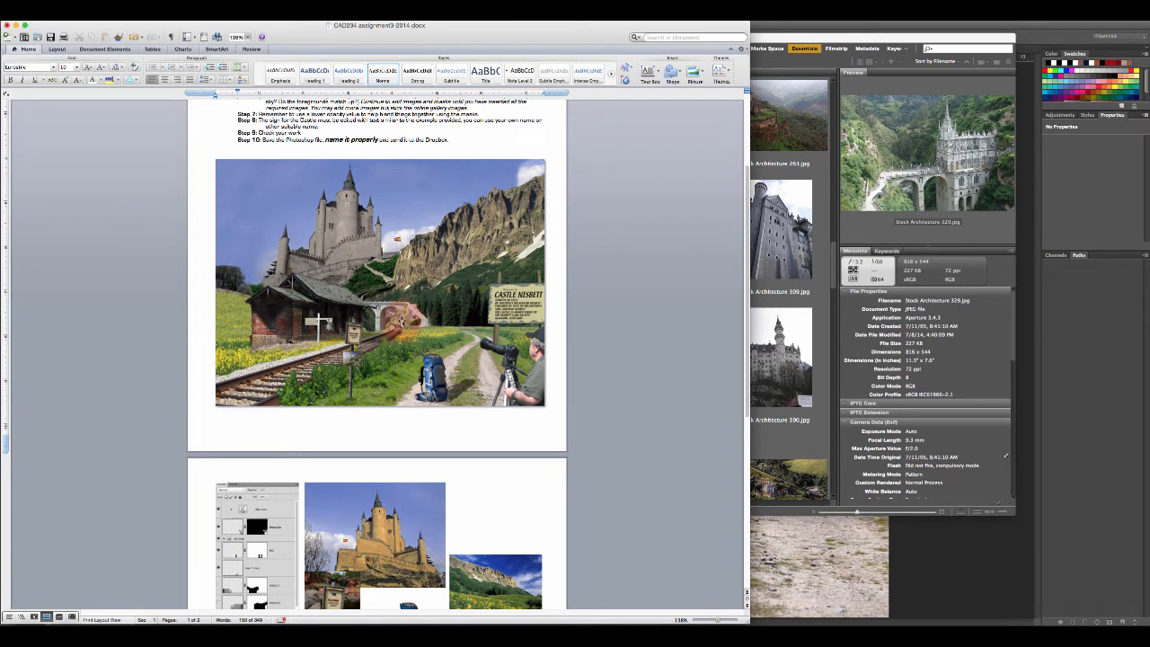
left_click(782, 536)
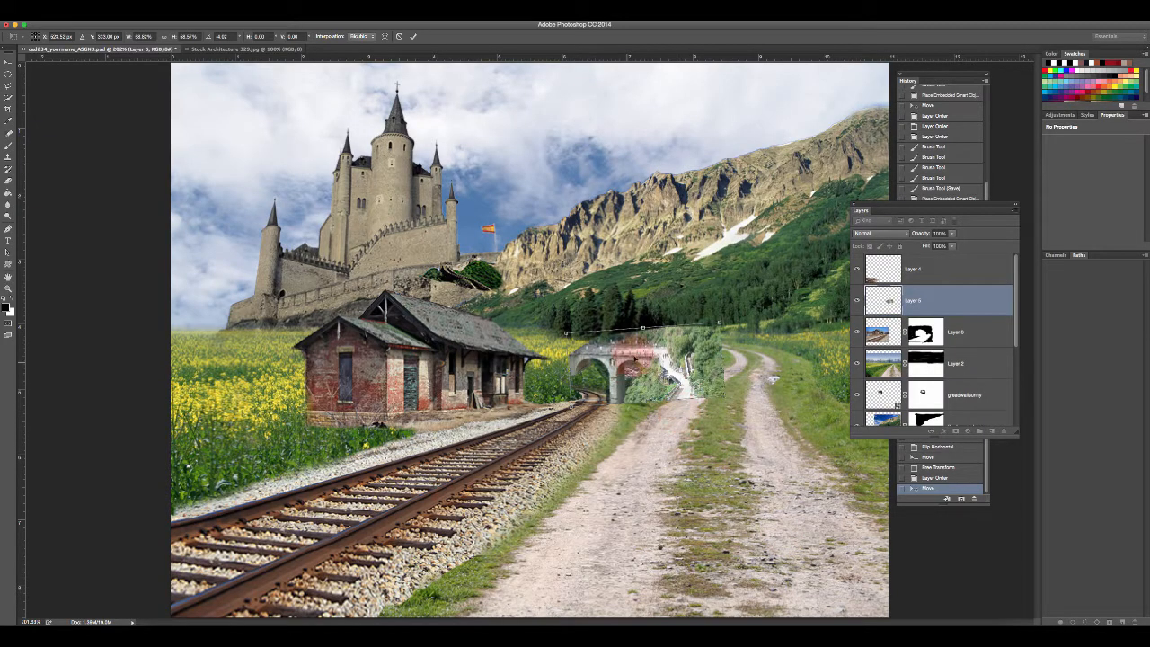
left_click_drag(646, 356, 643, 392)
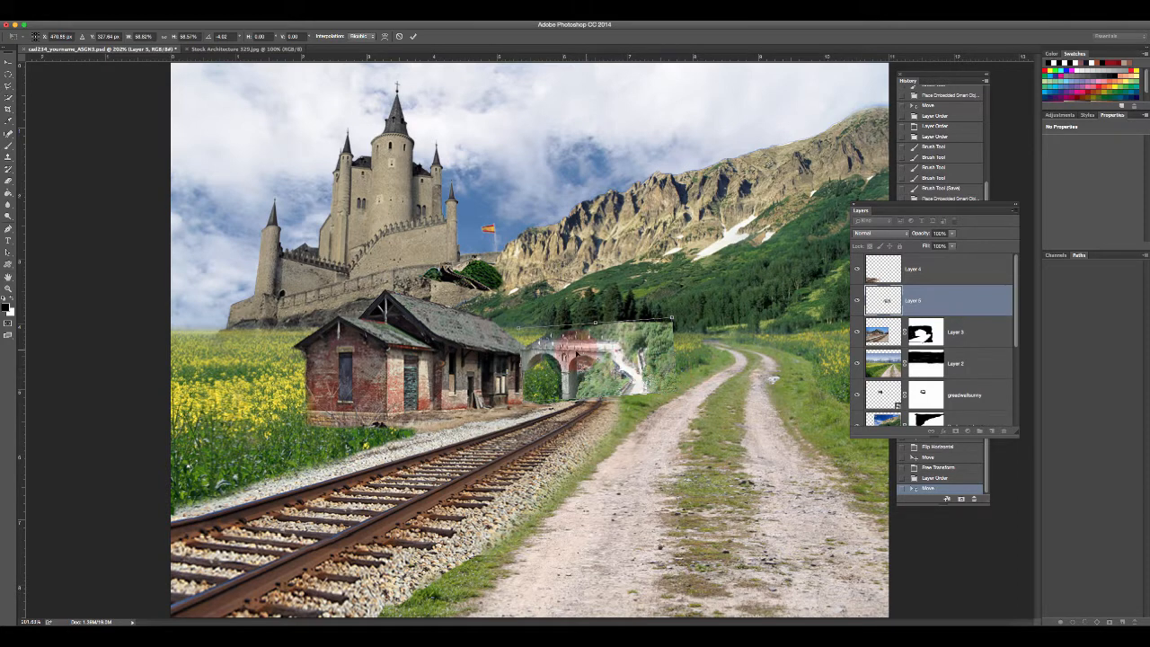
left_click_drag(577, 344, 571, 339)
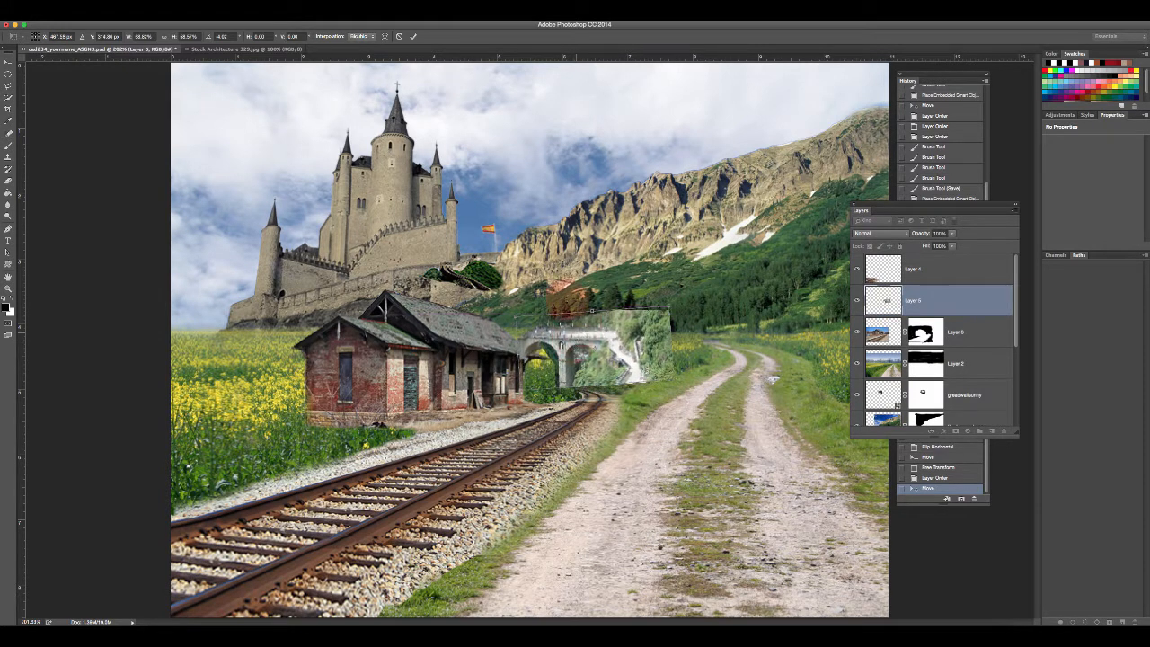
left_click(413, 36)
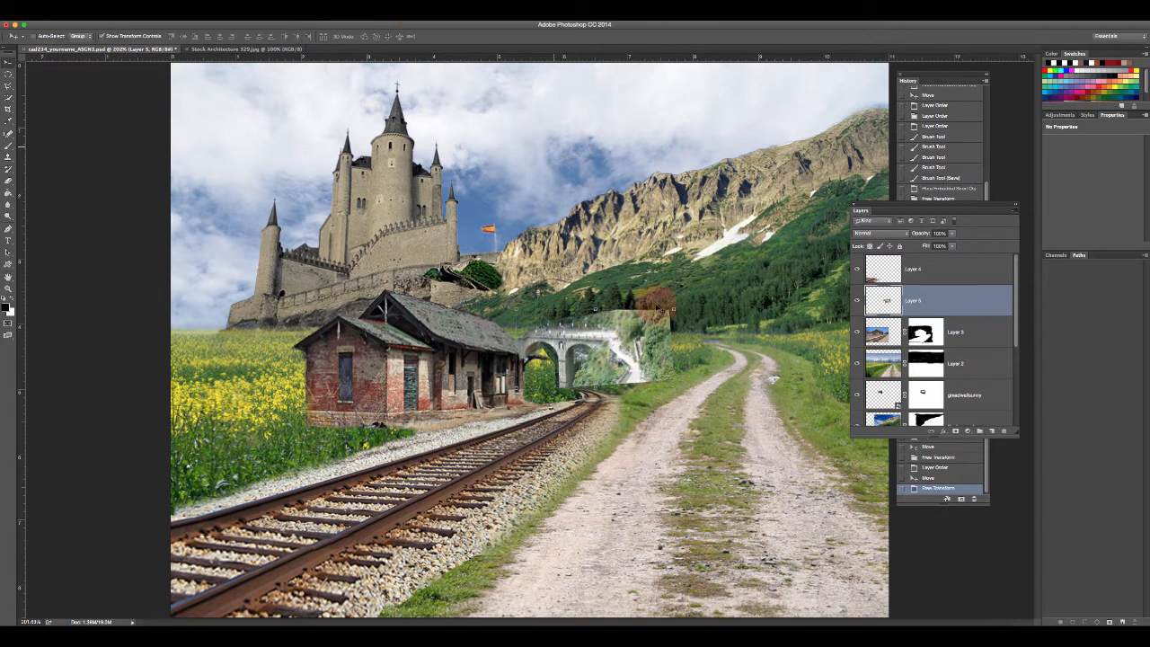
- Add a layer mask to the bridge layer and brush out the old background inside the bridge's right arch
left_click(953, 431)
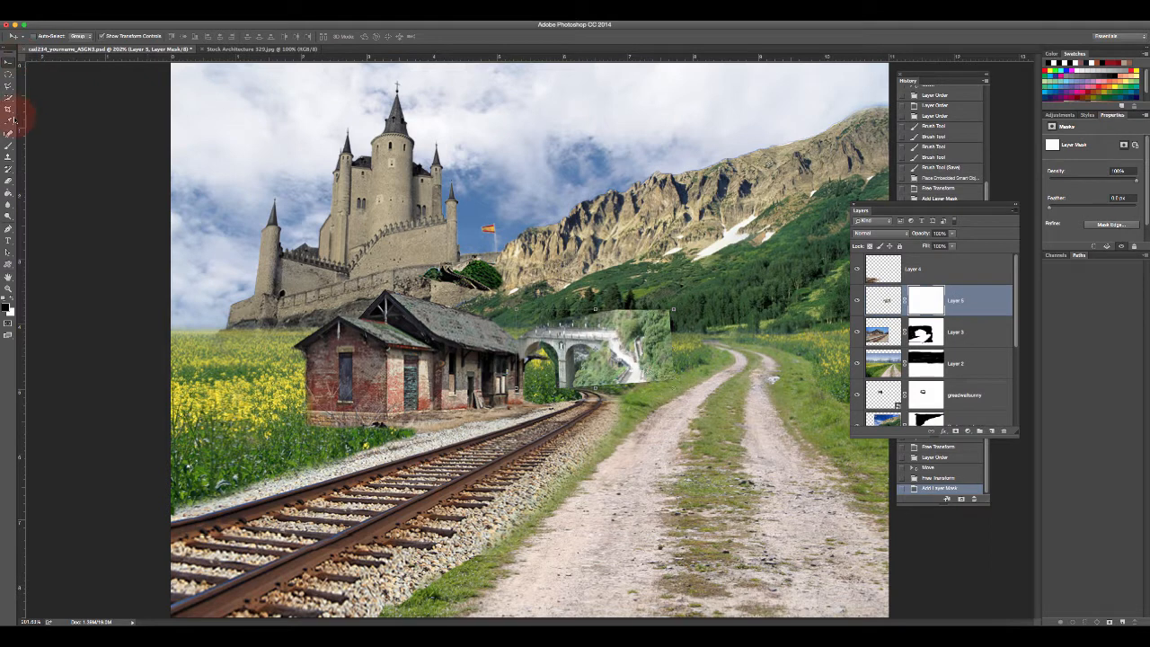
left_click(12, 147)
mouse_move(574, 382)
left_mouse_down()
mouse_move(616, 418)
mouse_move(707, 391)
mouse_move(595, 393)
left_mouse_up()
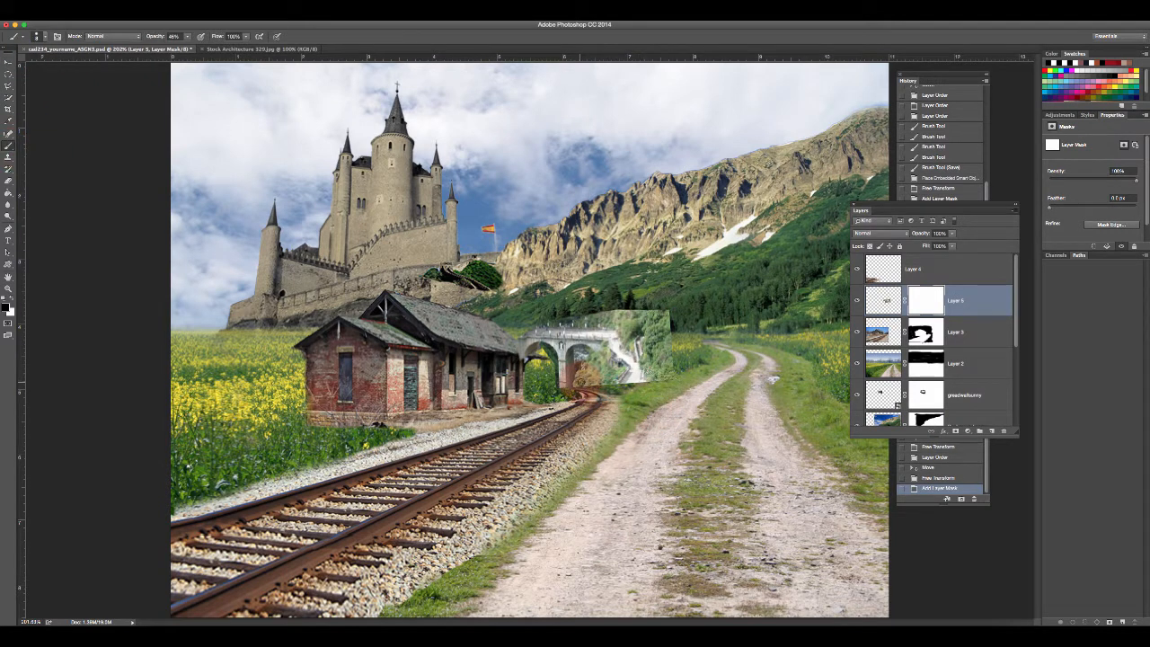
left_click(577, 386)
left_click(579, 387)
left_click(582, 387)
left_click(585, 388)
left_click(587, 387)
left_click(586, 388)
left_click(587, 368)
left_click(586, 370)
left_click(584, 372)
left_click(582, 374)
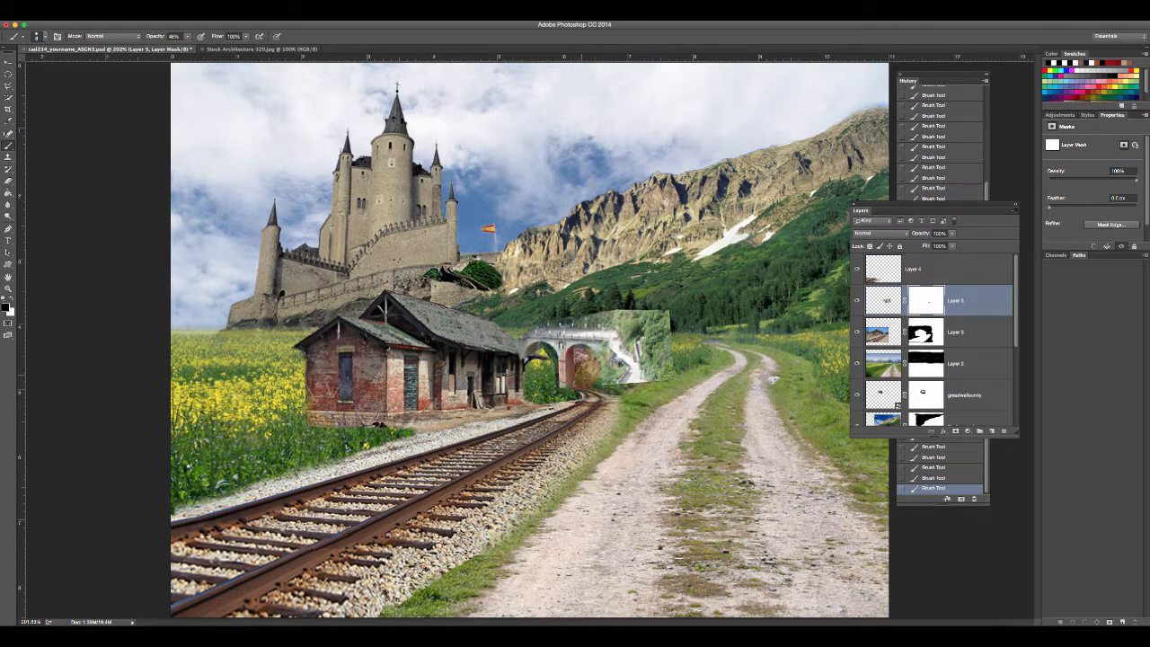
left_click(580, 359)
left_click(582, 356)
left_click(583, 361)
left_click(581, 364)
left_click(584, 357)
left_click(587, 360)
left_click(586, 356)
left_click(584, 359)
left_click(586, 359)
left_click(588, 361)
left_click(586, 359)
left_click(584, 357)
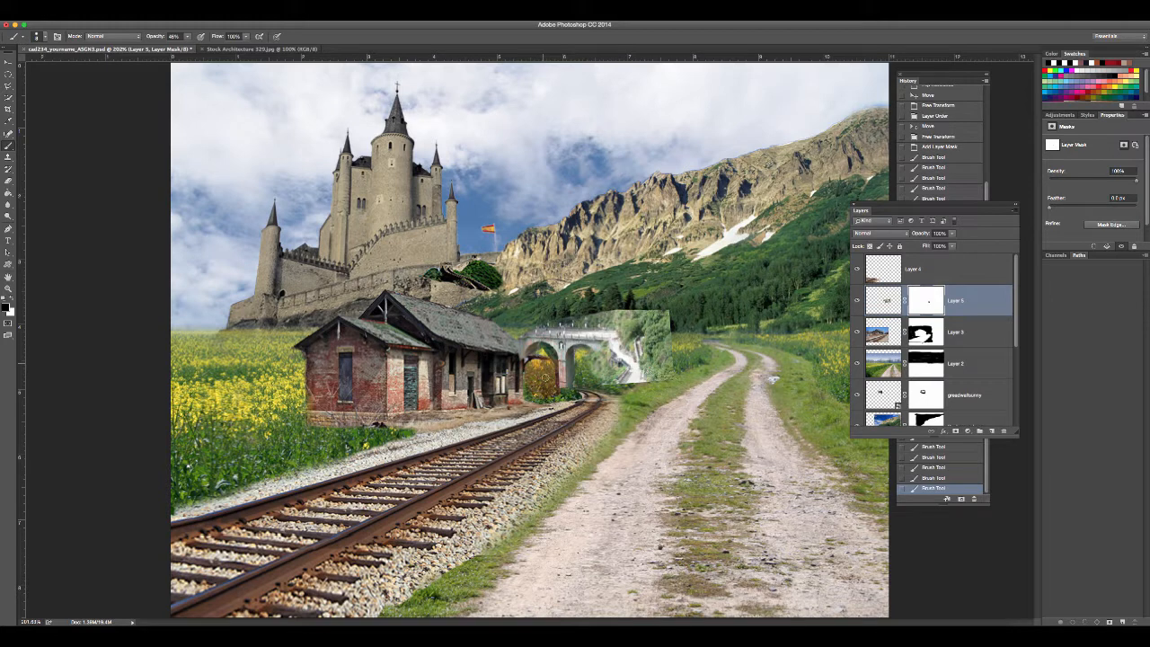
- Mask out the bridge photo's hillside and trees to the right of the bridge, and clean up inside the left arch
left_click(607, 363)
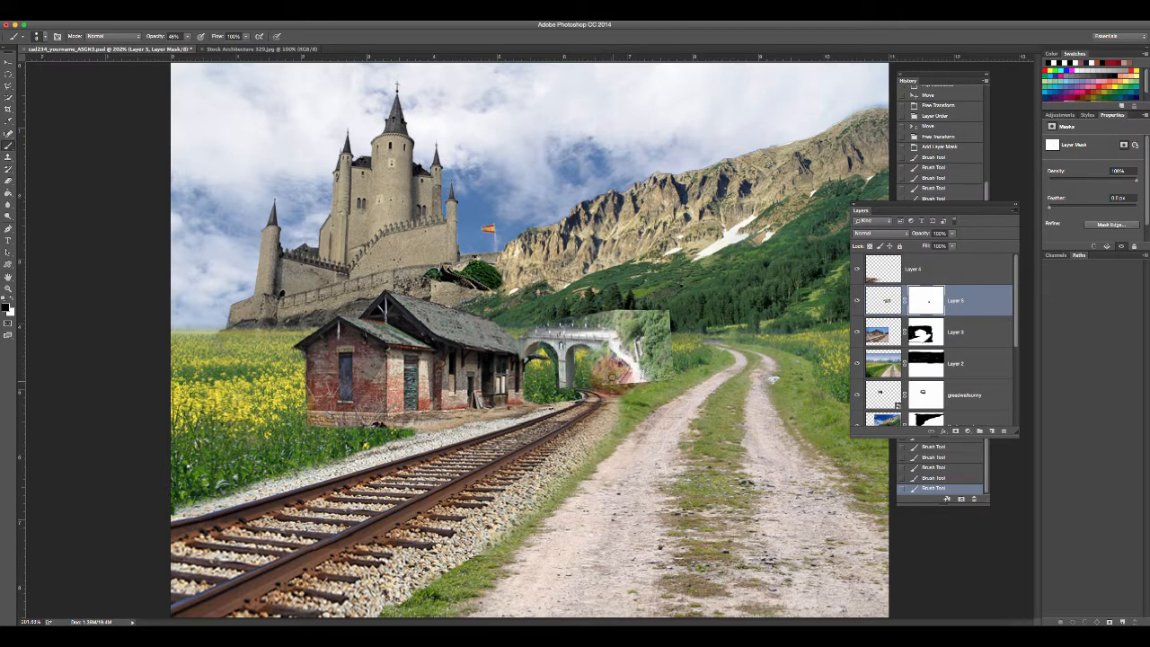
left_click(634, 375)
left_click(624, 381)
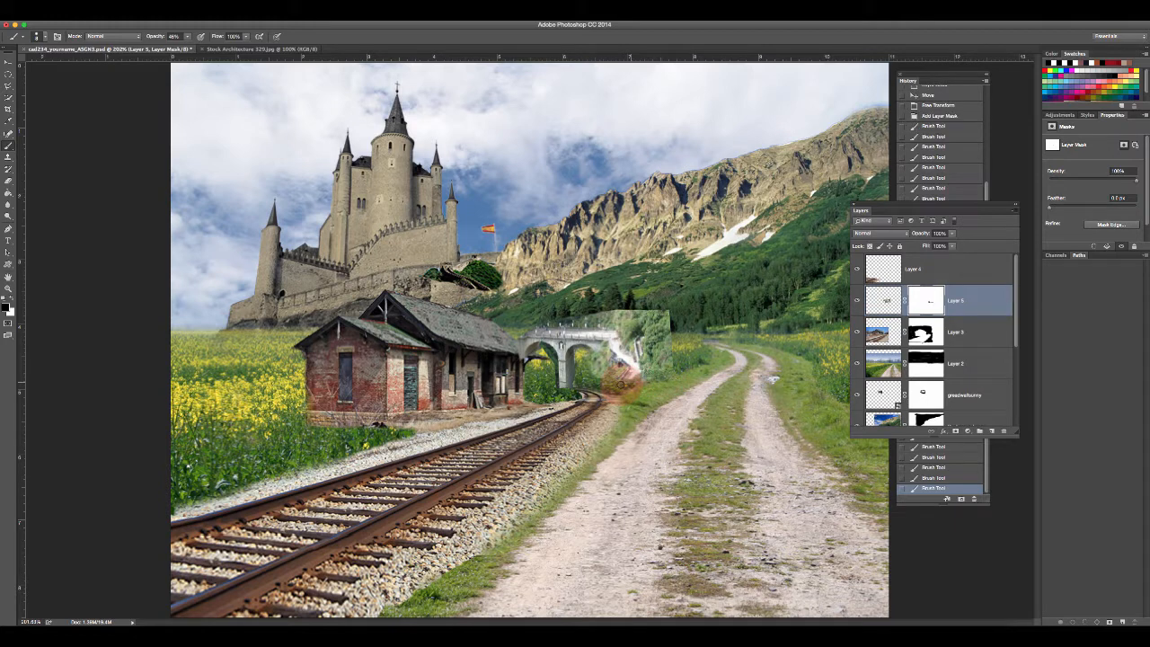
left_click_drag(663, 372, 670, 362)
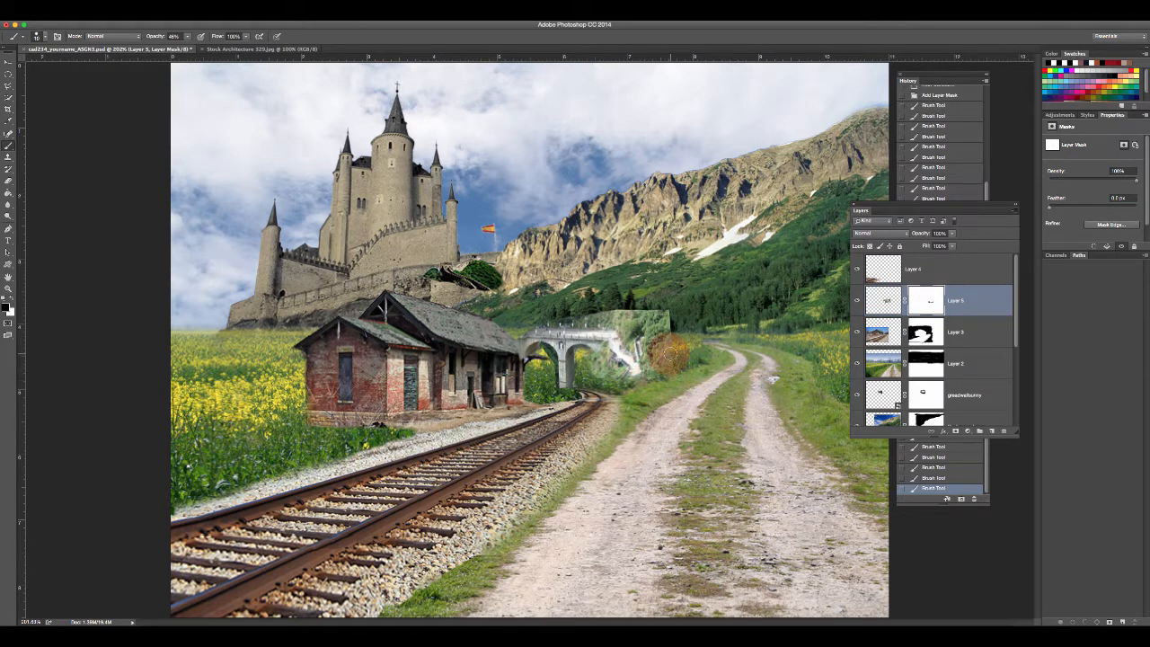
mouse_move(676, 355)
left_mouse_down()
mouse_move(667, 319)
mouse_move(580, 316)
mouse_move(626, 311)
mouse_move(610, 325)
mouse_move(633, 333)
mouse_move(639, 346)
mouse_move(625, 347)
mouse_move(642, 343)
left_mouse_up()
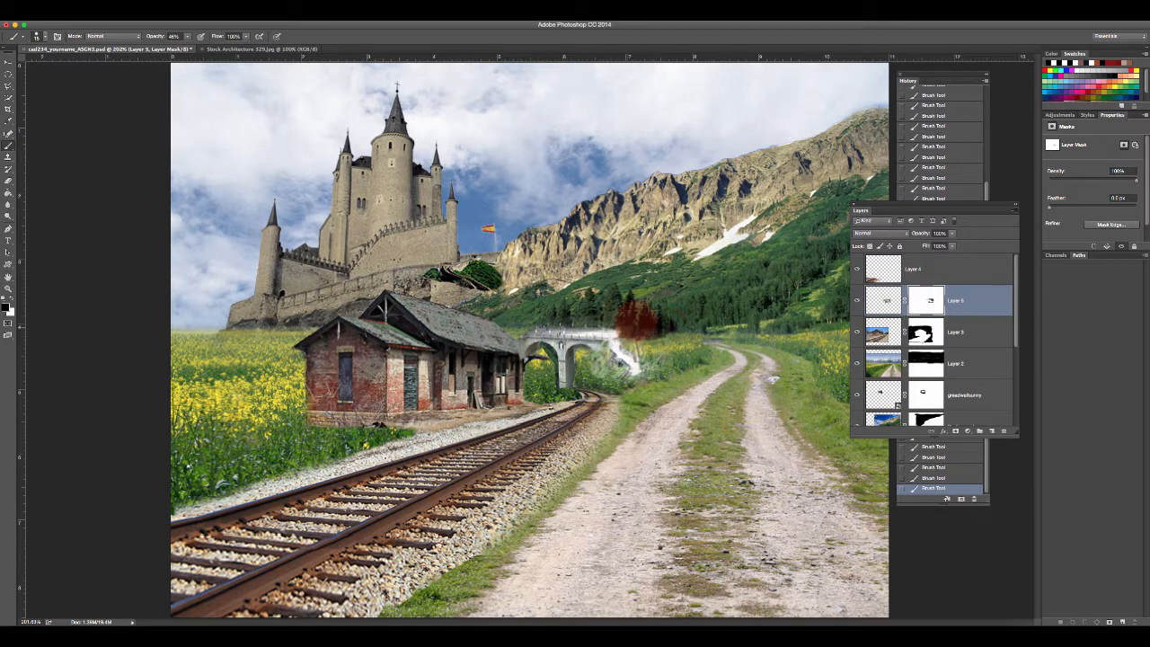
mouse_move(631, 334)
left_mouse_down()
mouse_move(654, 360)
mouse_move(632, 345)
mouse_move(658, 362)
mouse_move(649, 383)
mouse_move(674, 358)
mouse_move(657, 353)
mouse_move(629, 390)
mouse_move(665, 361)
mouse_move(629, 325)
left_mouse_up()
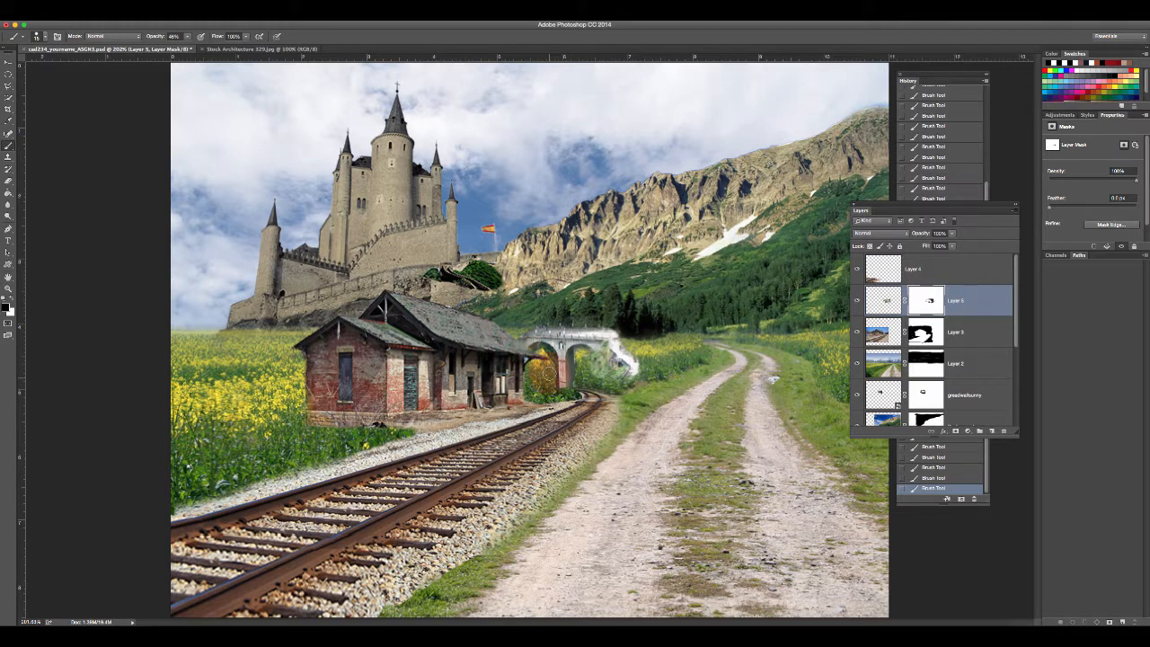
left_click_drag(550, 379, 545, 358)
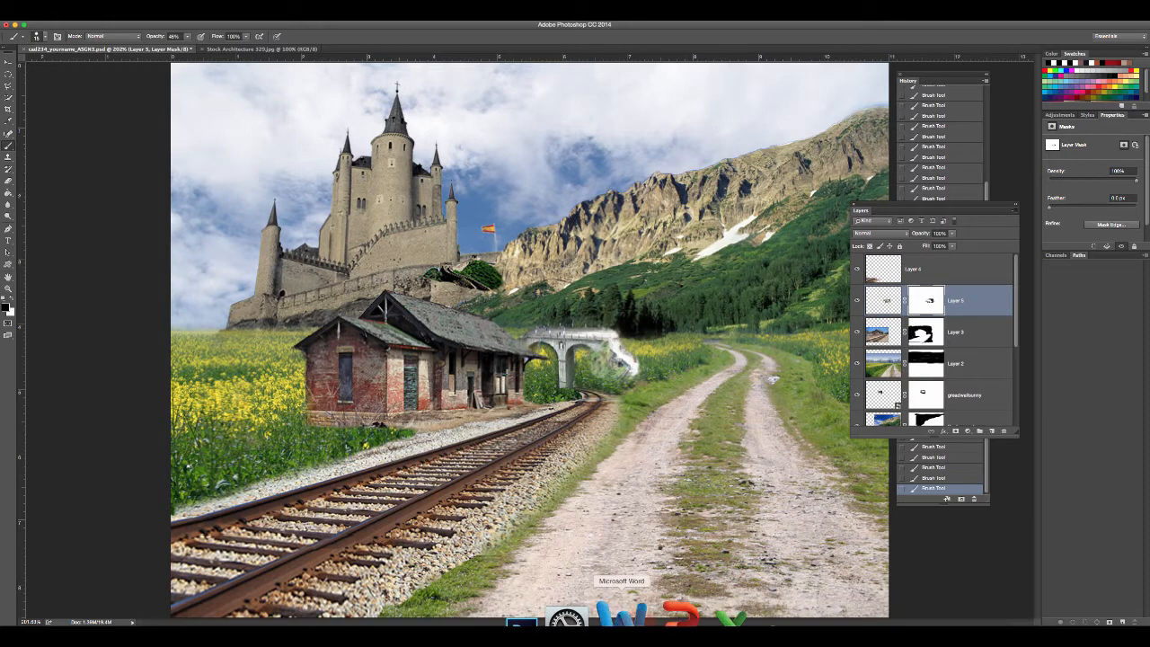
- Compare the bridge with the reference composite in Microsoft Word, and mask out the lamps and people along the bridge's top edge
left_click(632, 618)
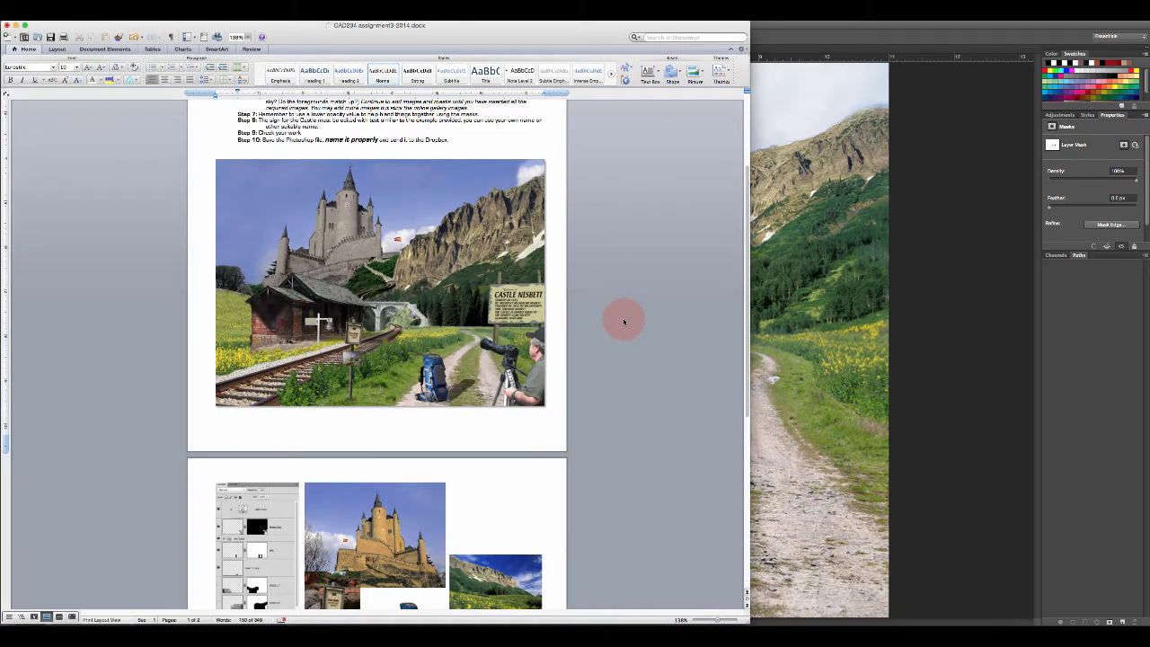
left_click(383, 316)
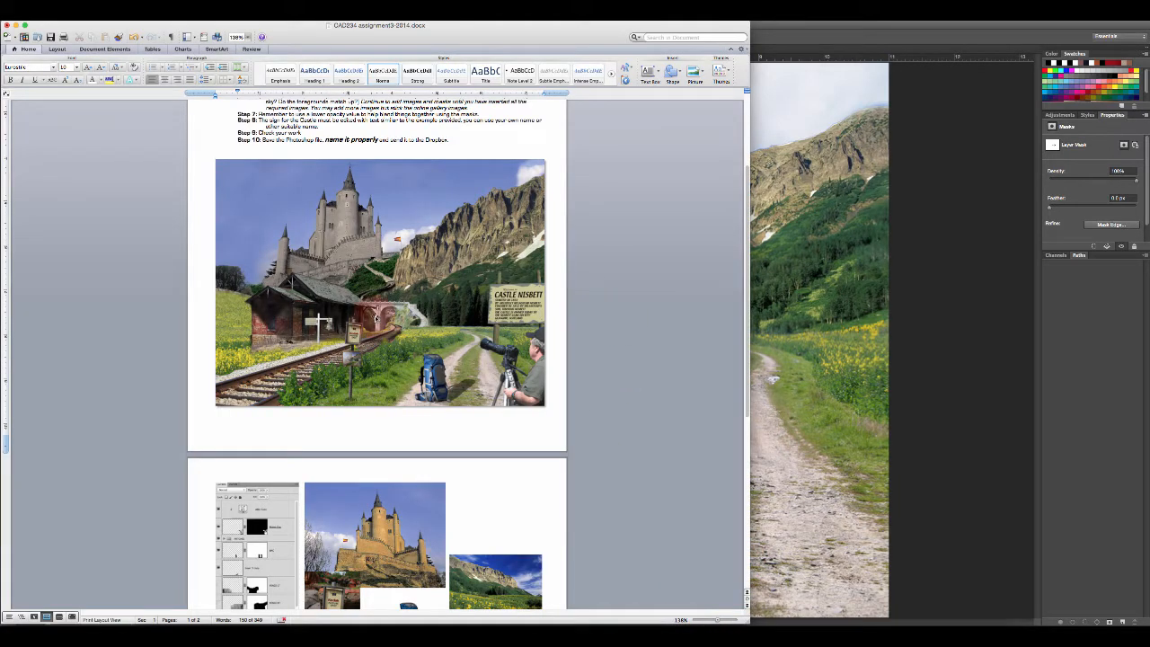
left_click(433, 309)
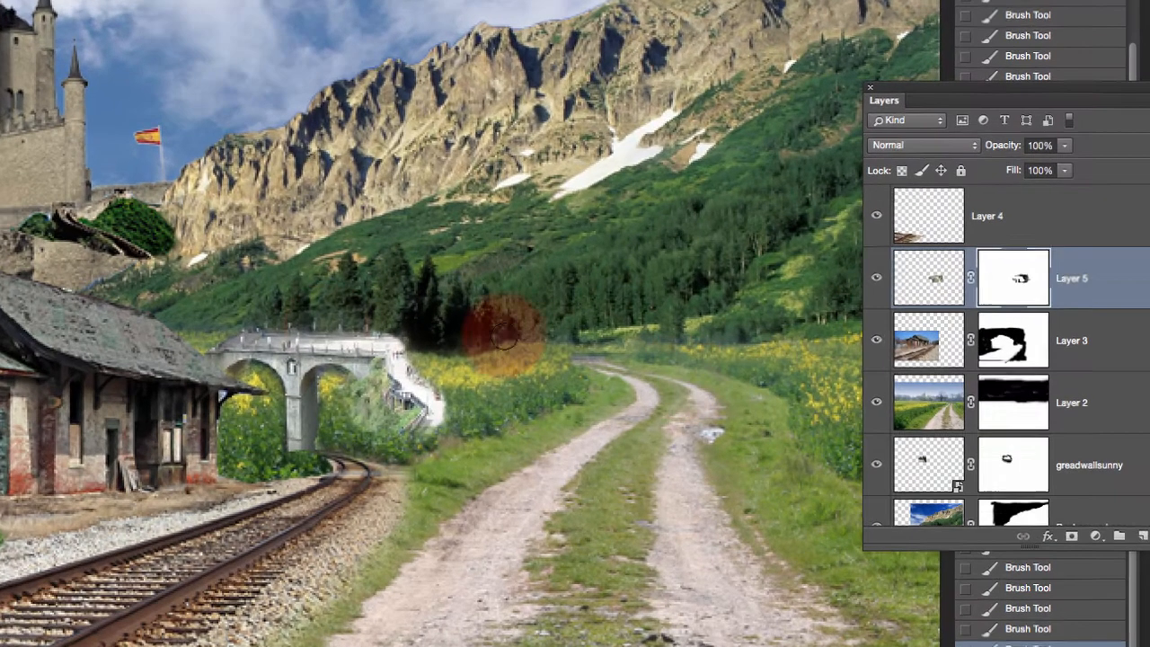
mouse_move(487, 320)
left_mouse_down()
mouse_move(371, 318)
mouse_move(313, 322)
mouse_move(402, 326)
mouse_move(219, 320)
mouse_move(289, 309)
mouse_move(362, 317)
left_mouse_up()
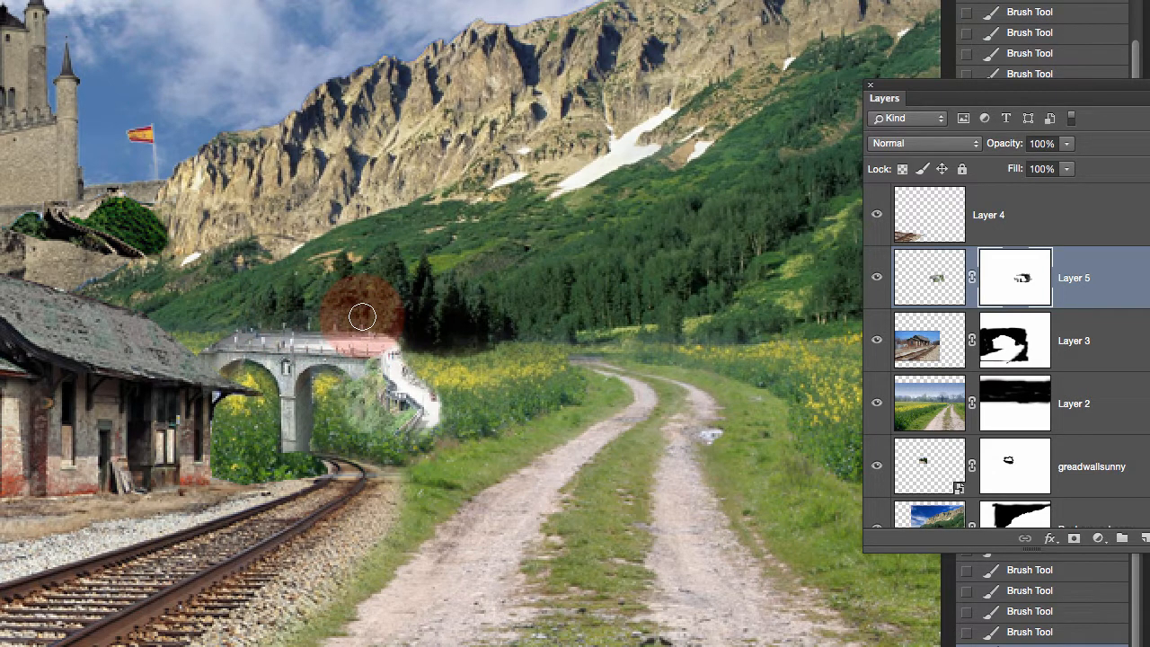
mouse_move(362, 316)
left_mouse_down()
mouse_move(399, 329)
mouse_move(338, 326)
mouse_move(403, 336)
mouse_move(217, 329)
mouse_move(406, 339)
mouse_move(434, 344)
mouse_move(434, 357)
mouse_move(428, 338)
mouse_move(459, 362)
mouse_move(383, 428)
mouse_move(434, 335)
mouse_move(384, 309)
mouse_move(383, 329)
mouse_move(315, 335)
mouse_move(531, 333)
mouse_move(644, 385)
mouse_move(569, 405)
mouse_move(329, 406)
mouse_move(333, 382)
mouse_move(351, 391)
mouse_move(274, 431)
mouse_move(359, 454)
mouse_move(688, 458)
mouse_move(988, 347)
mouse_move(1145, 422)
left_mouse_up()
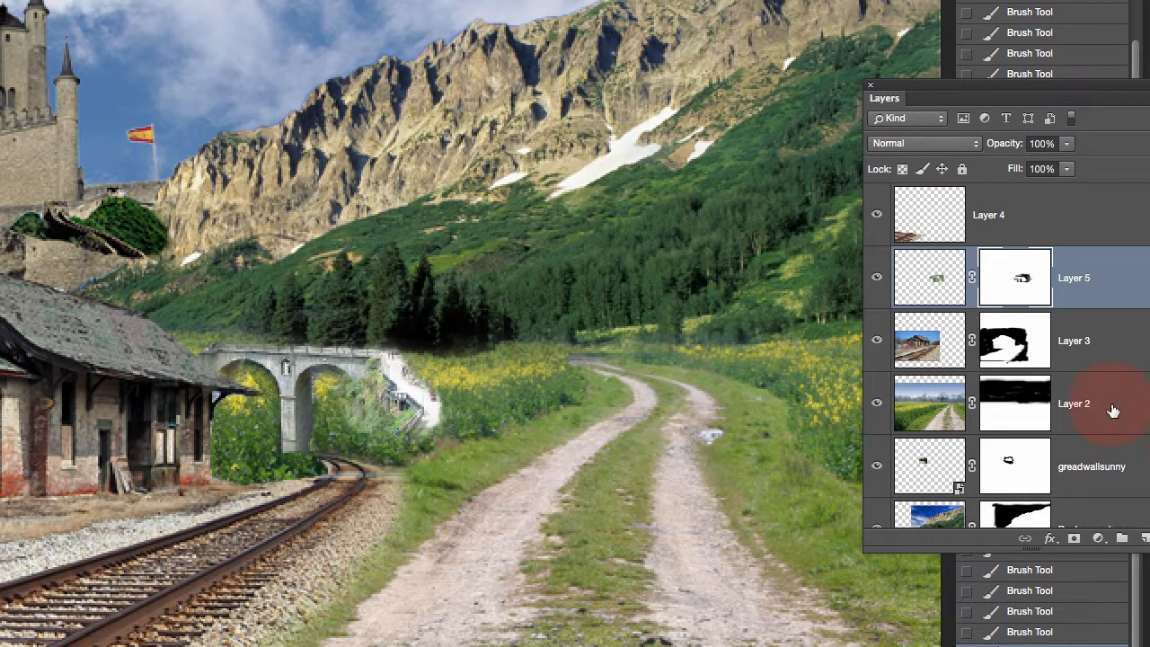
- Brush on Layer 2's mask in the areas seen through the bridge arches
left_click(1015, 404)
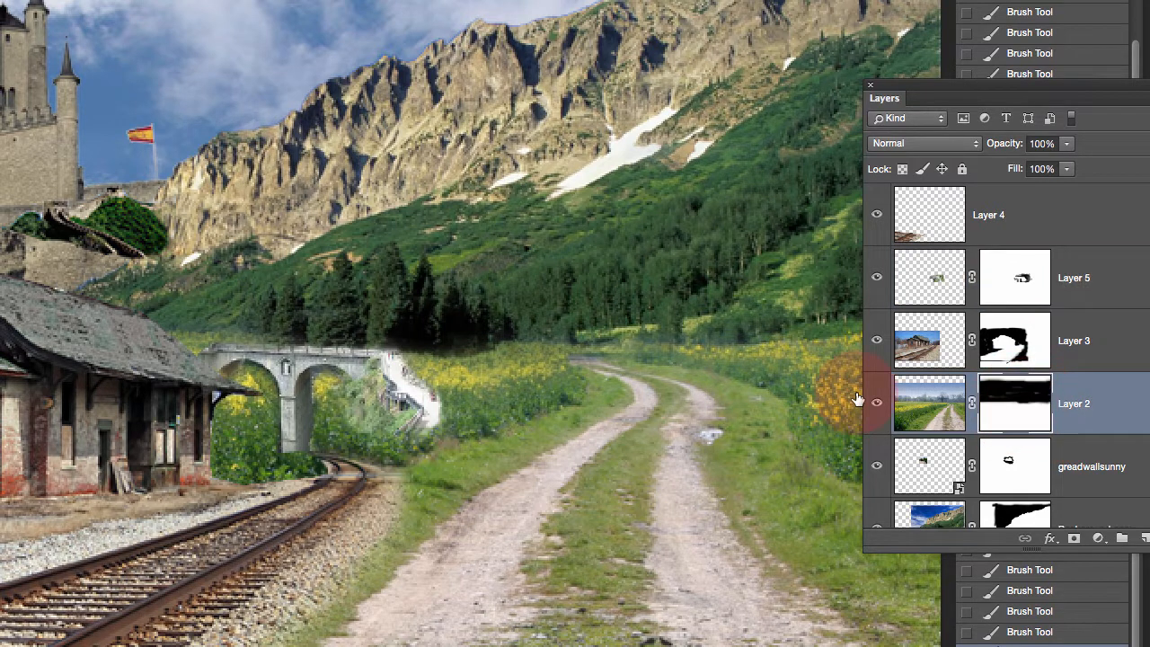
mouse_move(328, 392)
left_mouse_down()
mouse_move(339, 428)
mouse_move(323, 423)
mouse_move(382, 436)
mouse_move(365, 422)
mouse_move(278, 409)
mouse_move(244, 377)
mouse_move(238, 406)
left_mouse_up()
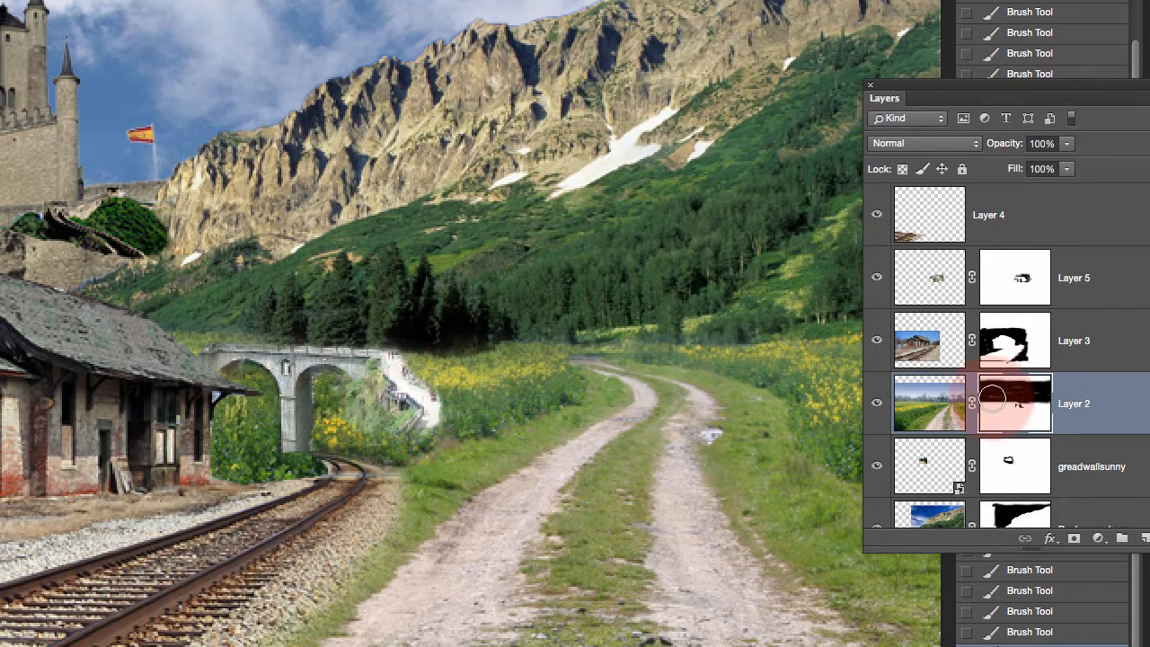
- Retouch the people along the white ramp at the bridge's right end on Layer 5 with a small Clone Stamp brush
left_click(1070, 341)
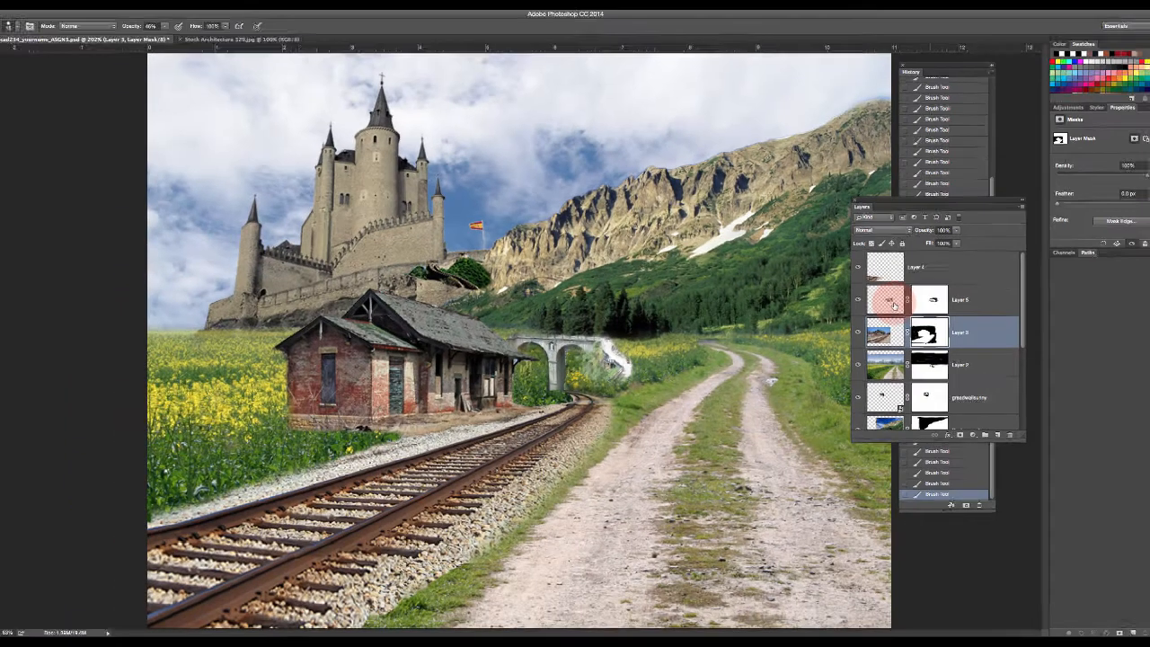
left_click(930, 278)
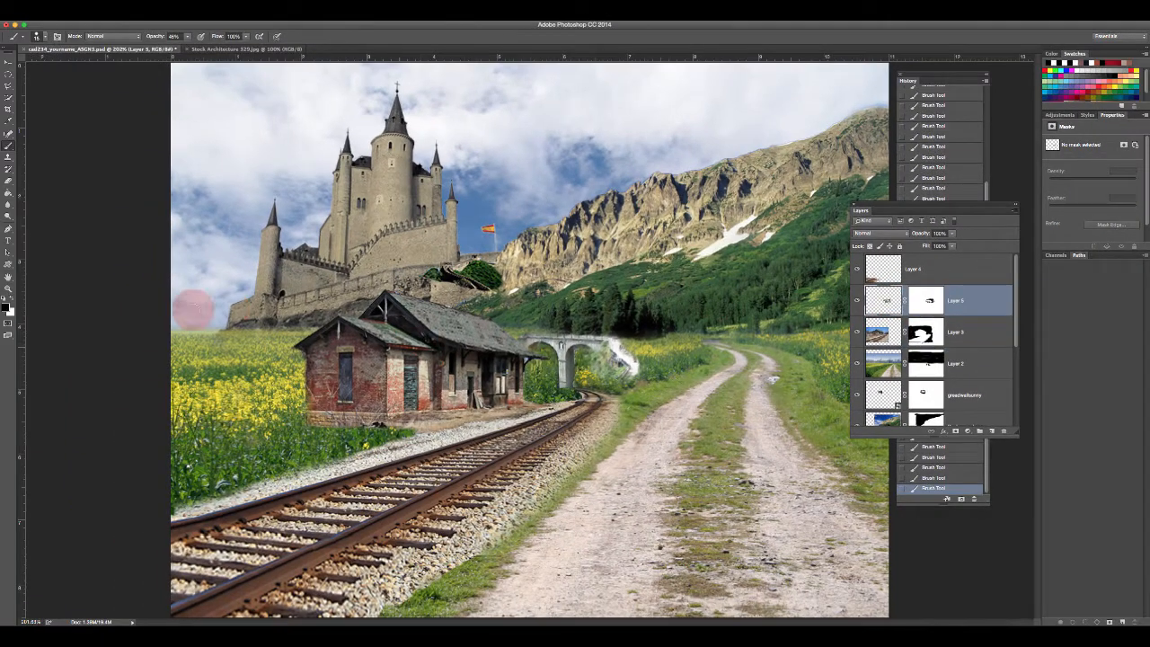
left_click(9, 289)
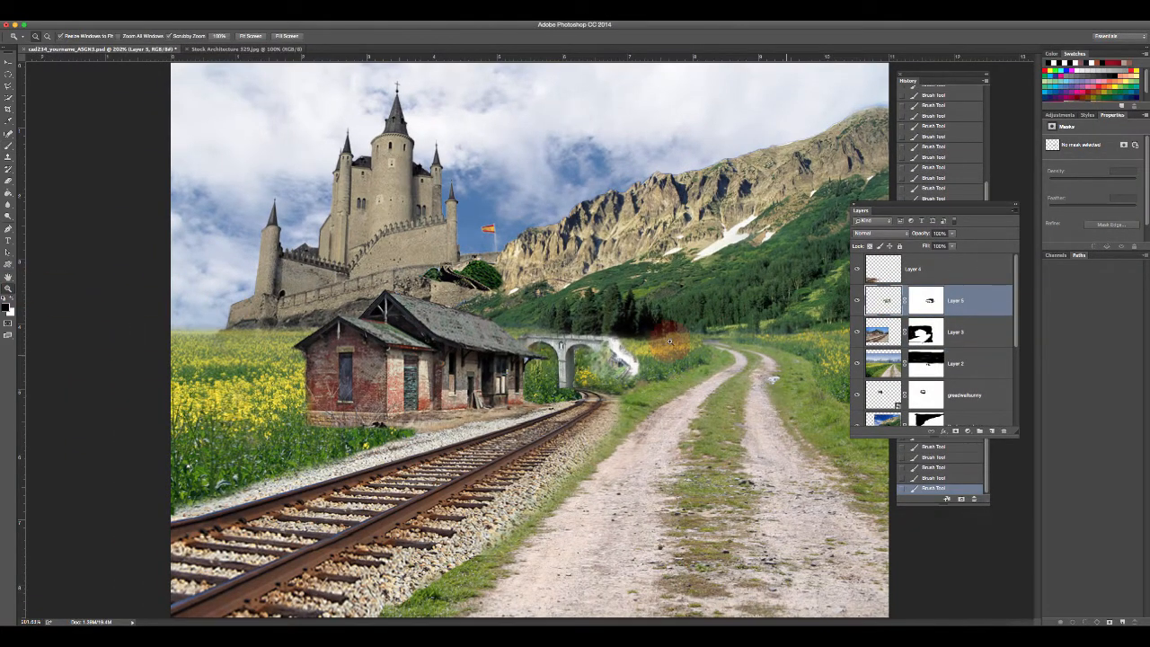
left_click_drag(616, 330, 662, 334)
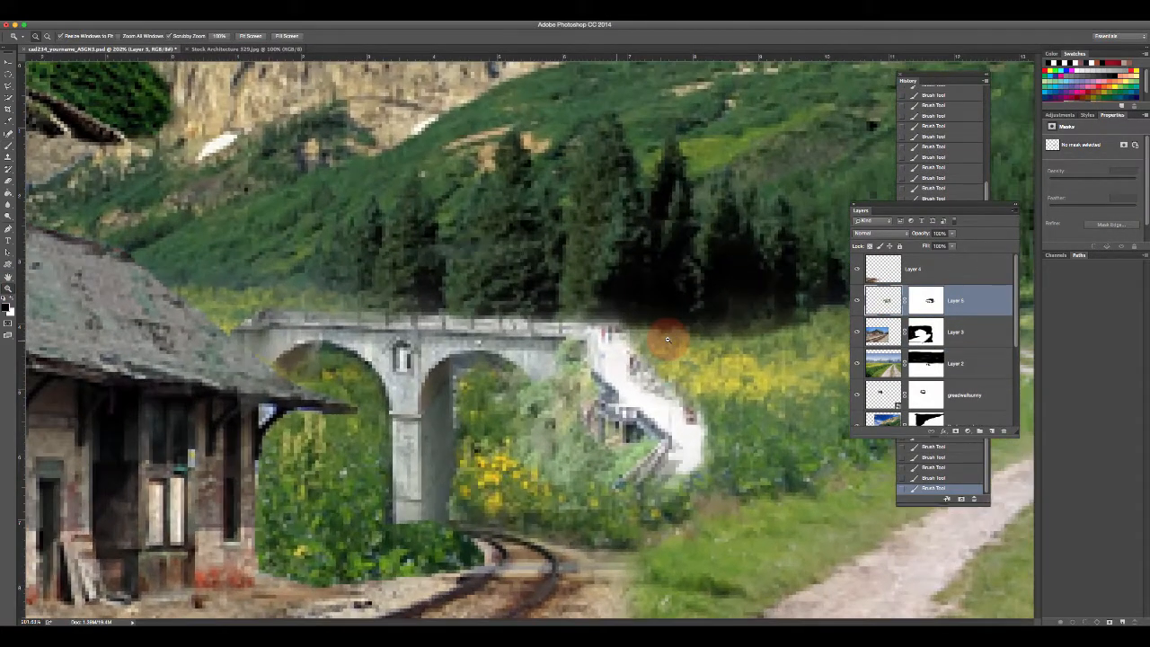
left_click(8, 156)
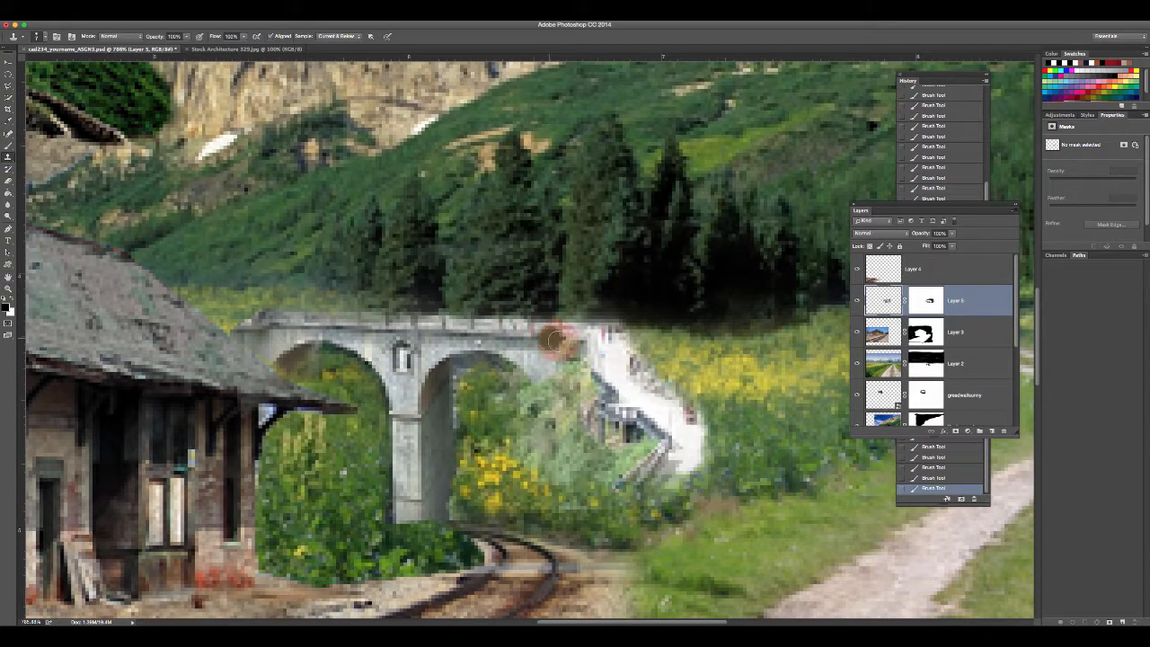
key("bracketleft")
key("bracketleft")
key("bracketleft")
key("bracketleft")
key("bracketleft")
key("bracketleft")
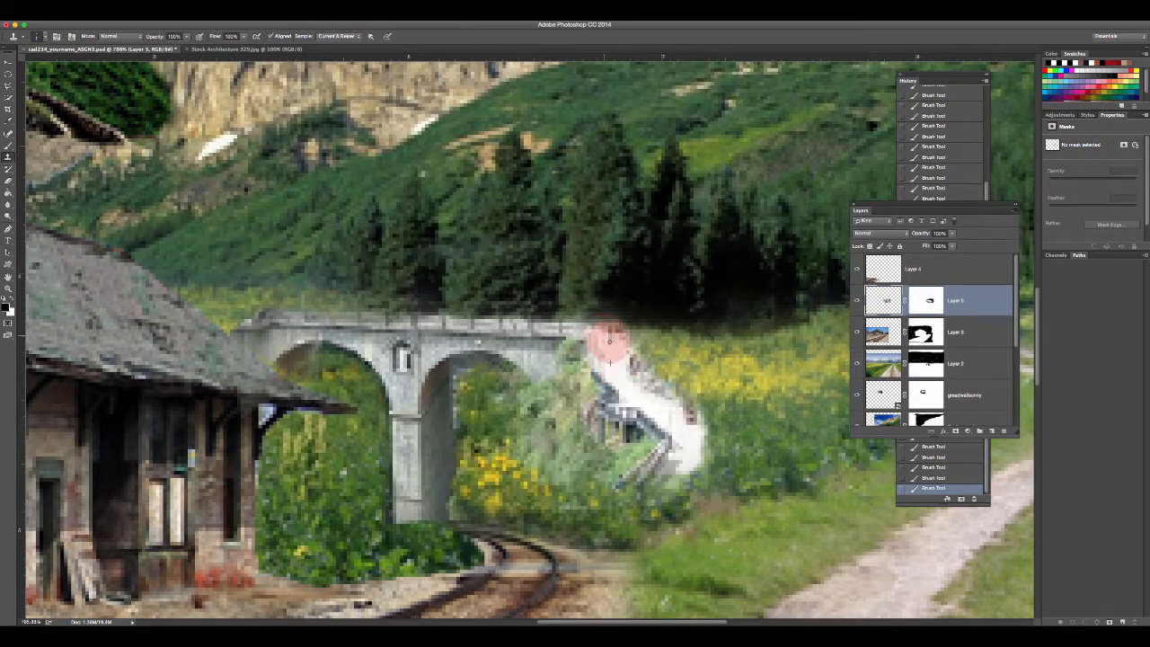
left_click(604, 342)
mouse_move(631, 362)
left_mouse_down()
mouse_move(626, 379)
mouse_move(680, 423)
mouse_move(688, 413)
mouse_move(696, 422)
left_mouse_up()
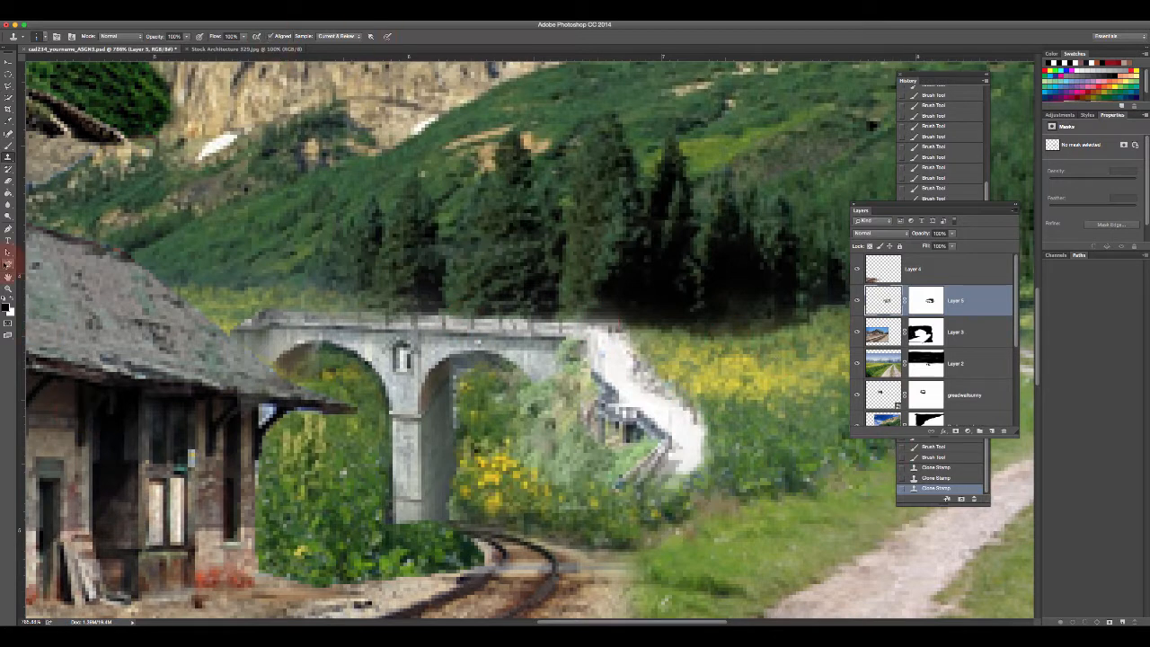
- Fit the whole composite in view and save the document
left_click(9, 289)
left_click(255, 36)
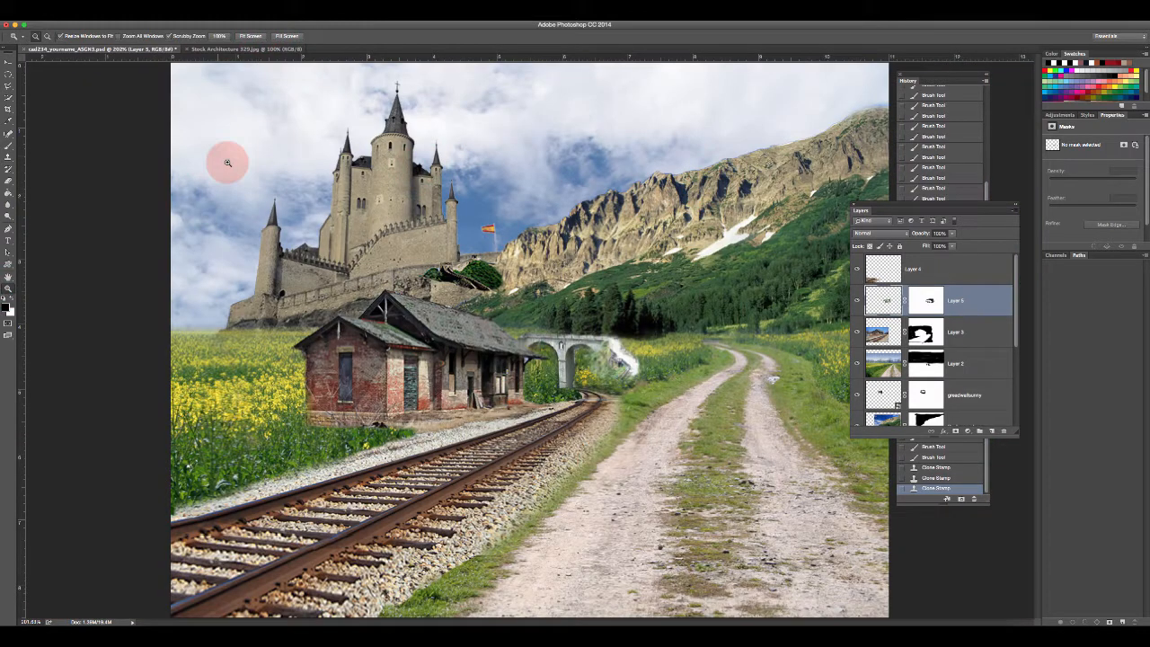
left_click(79, 17)
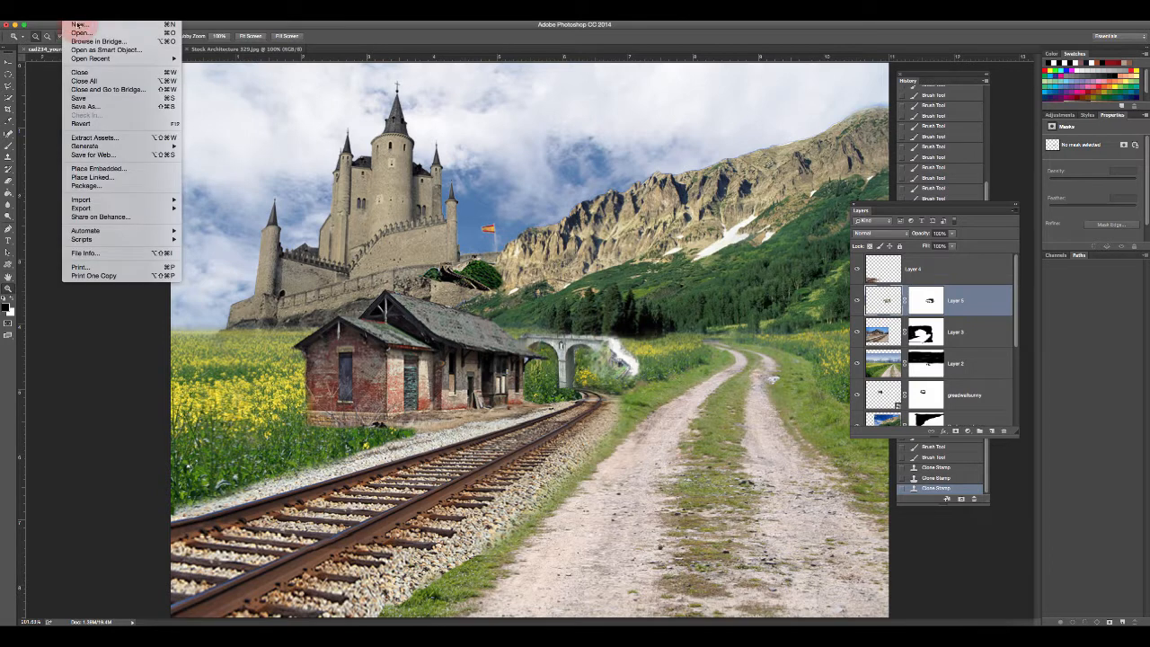
left_click(94, 98)
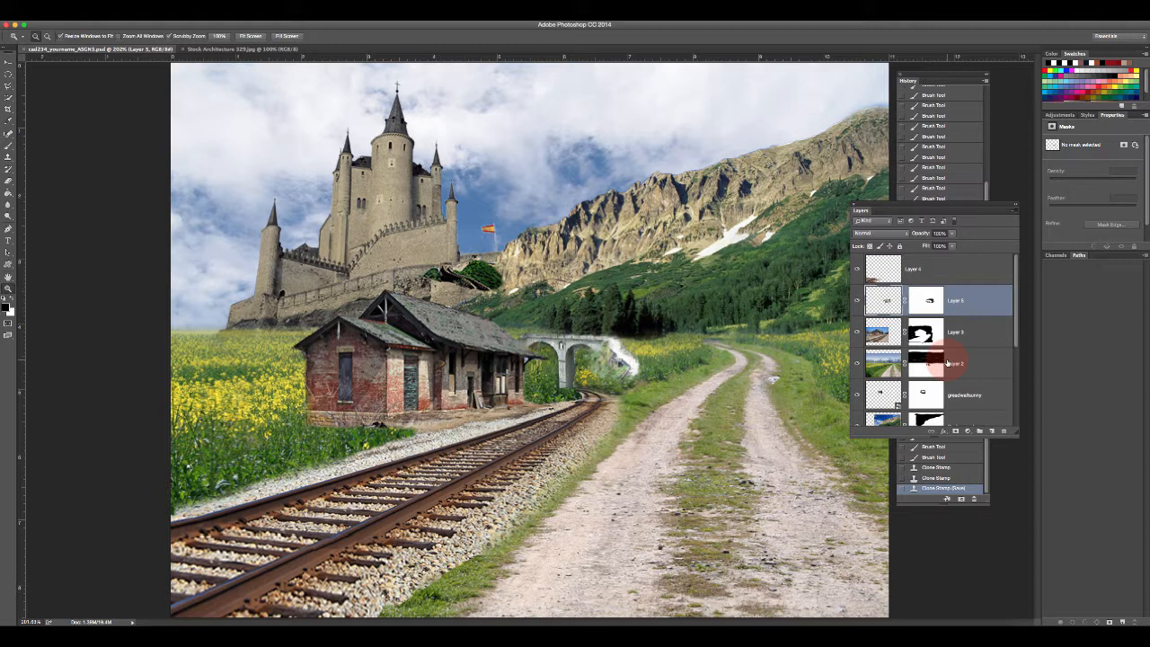
- Check the reference composite in Microsoft Word, and open greadwallsunny.jpg from the Bridges stock folder in Adobe Bridge
left_click(633, 600)
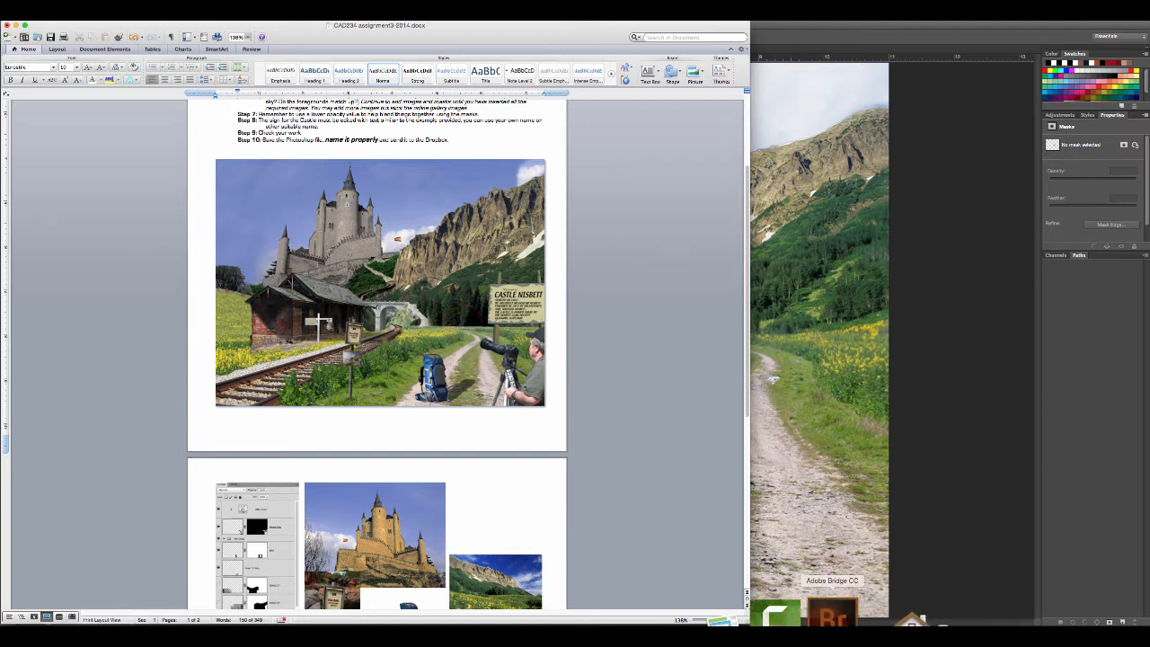
left_click(831, 614)
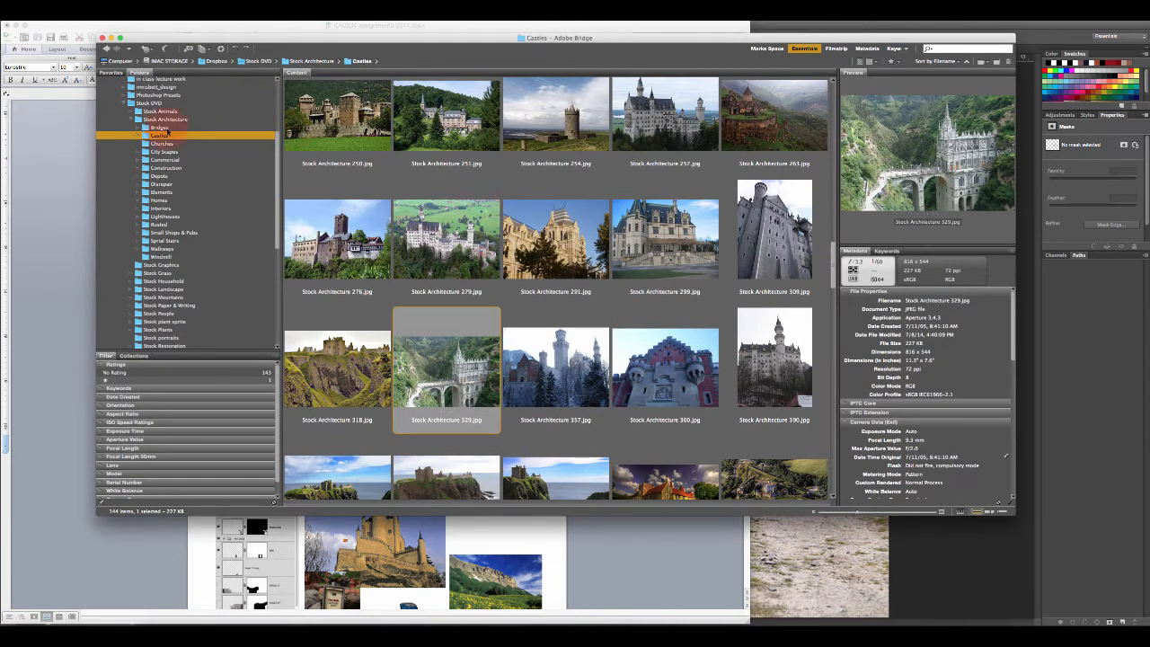
left_click(166, 128)
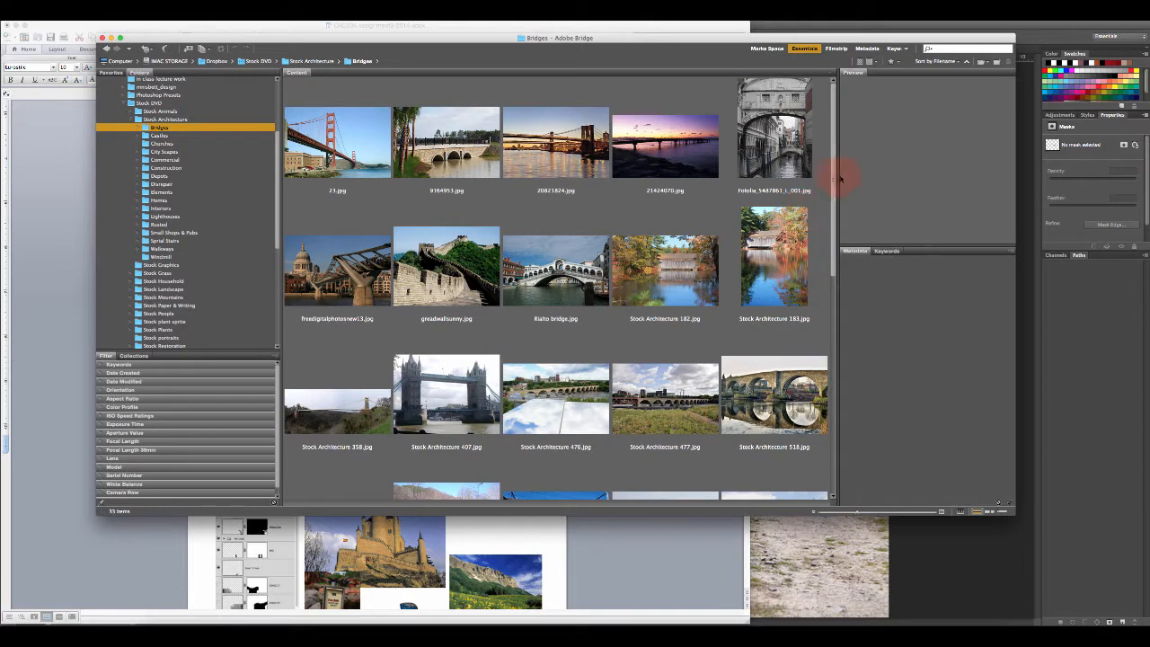
left_click_drag(834, 172, 465, 247)
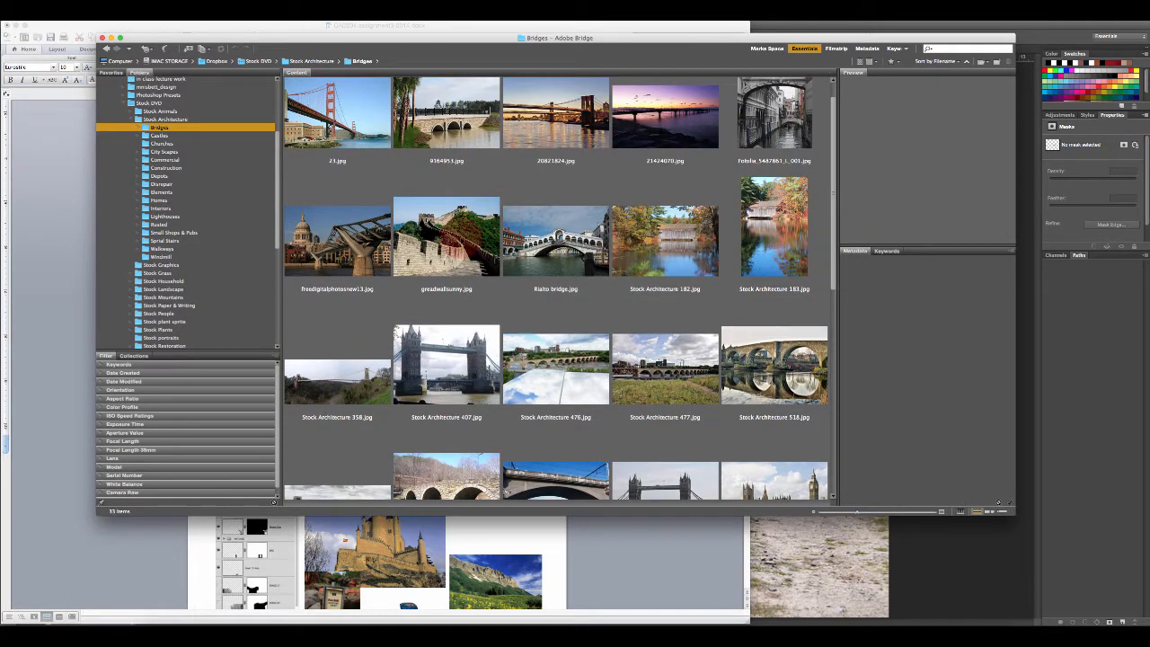
left_click(467, 245)
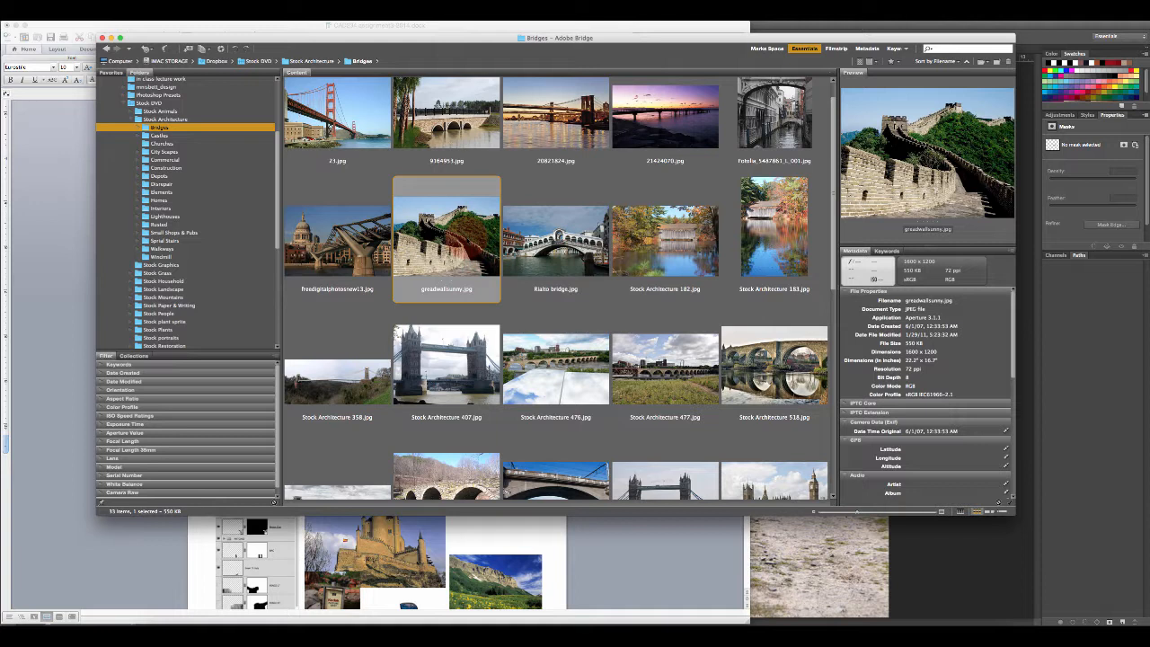
scroll(832, 270, "down", 3)
scroll(832, 269, "up", 3)
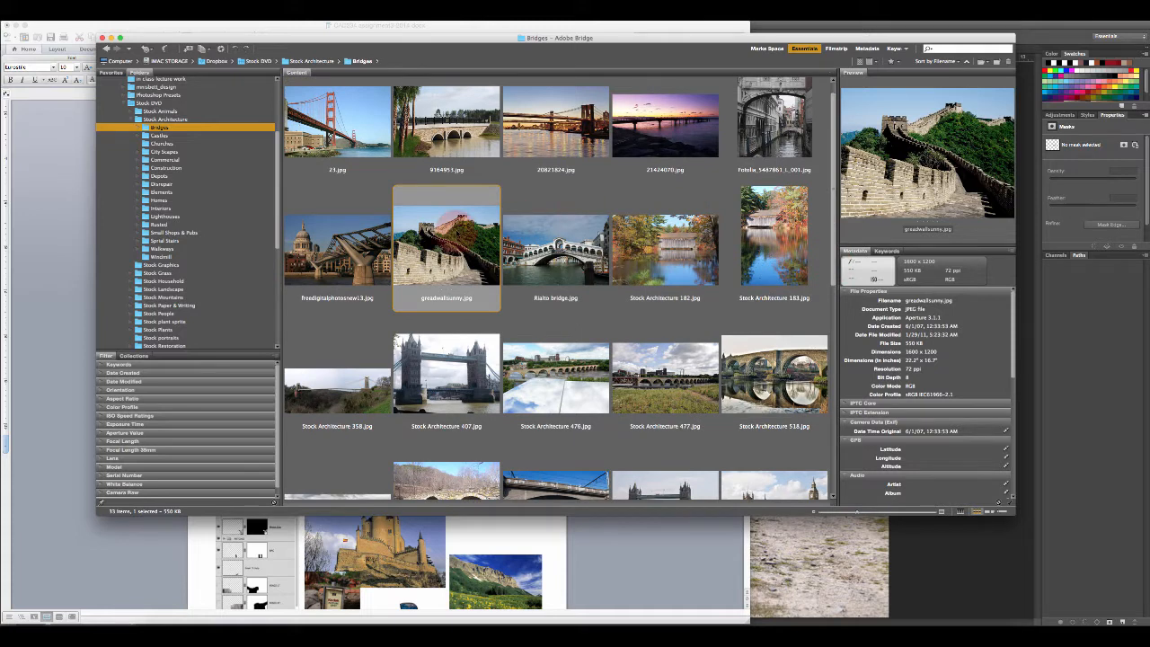
right_click(461, 232)
left_click(489, 237)
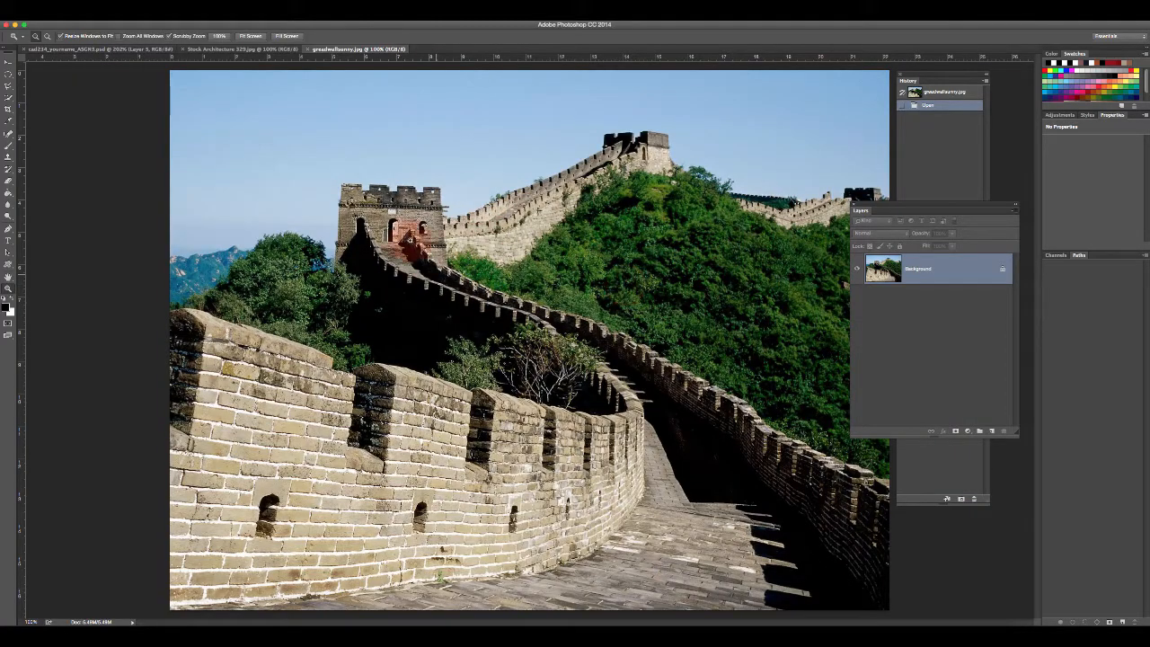
- Select the Great Wall's watchtower and the wall section winding down from it with the Polygonal Lasso
left_click_drag(501, 201, 514, 211)
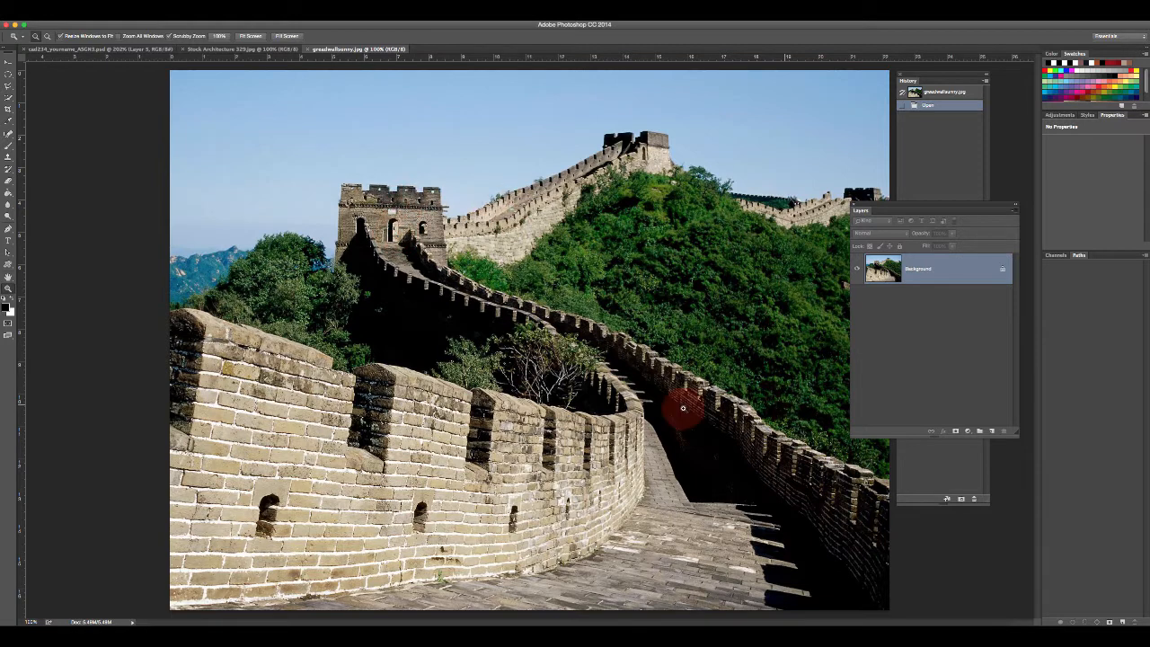
left_click(8, 60)
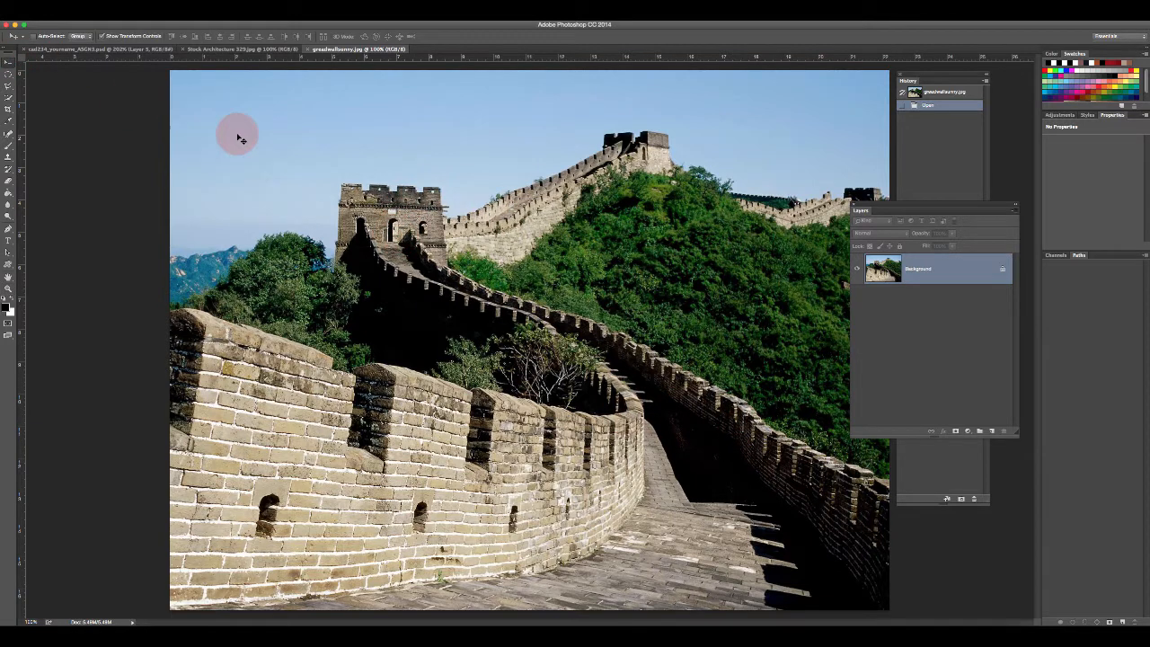
left_click(9, 86)
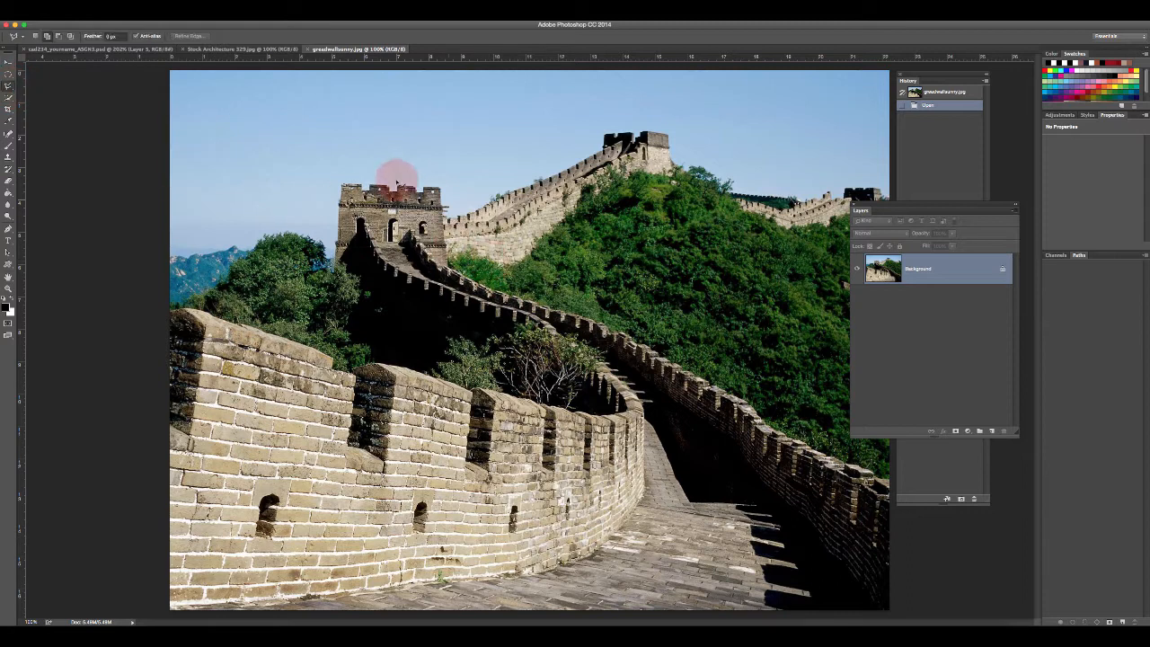
left_click(611, 405)
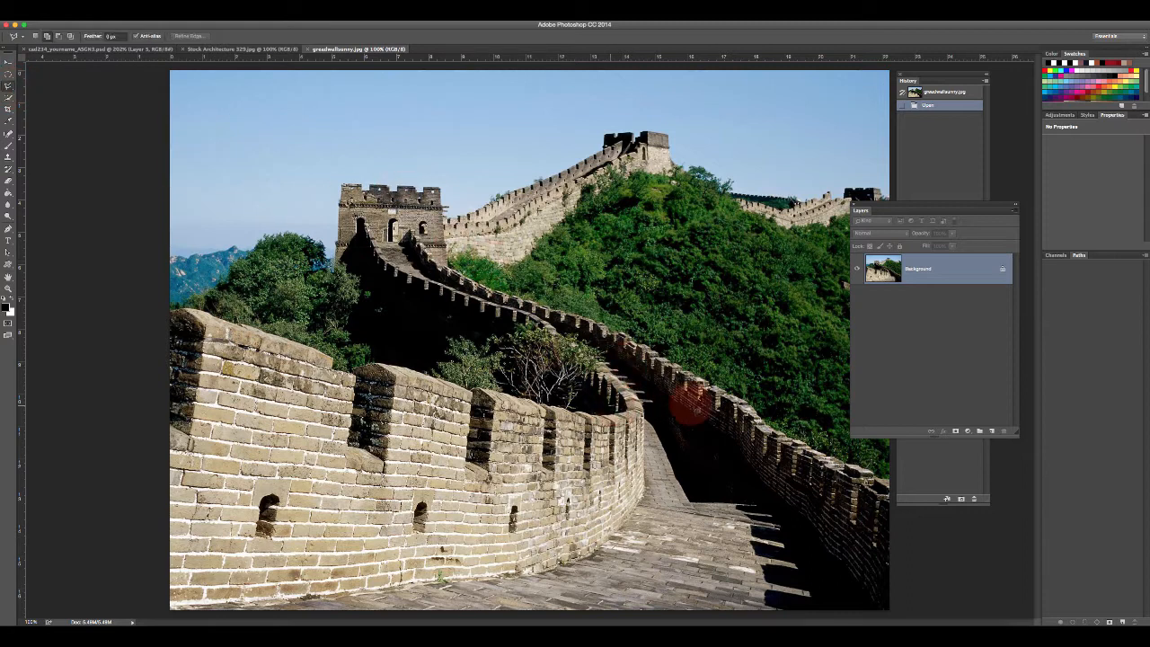
left_click(766, 411)
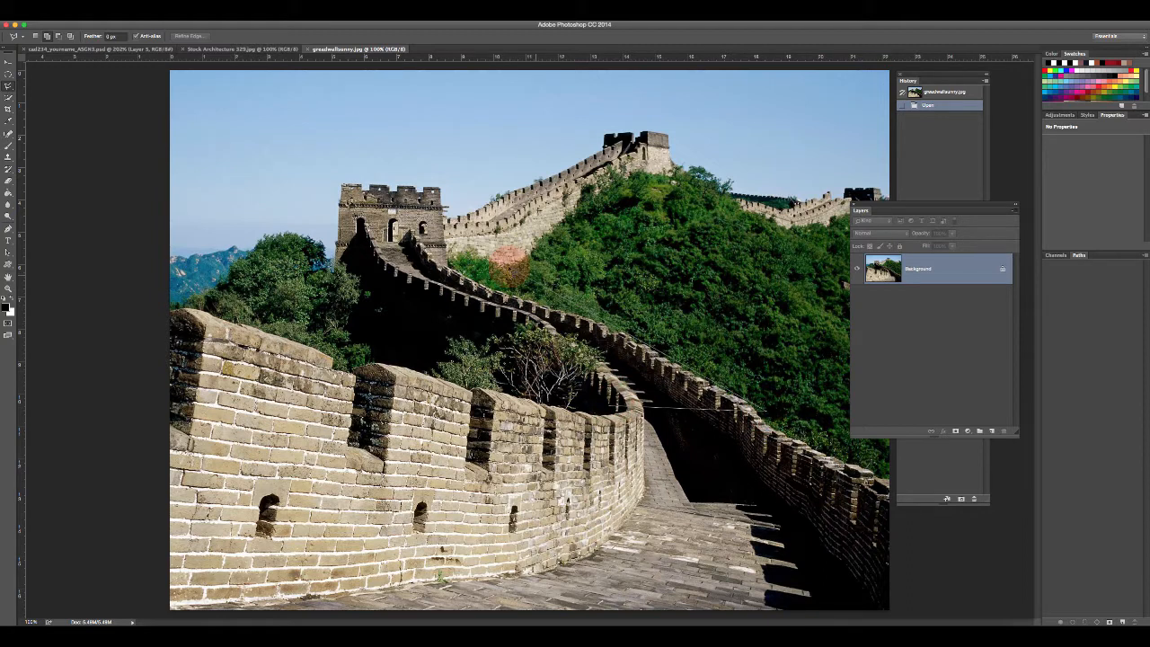
left_click(508, 262)
left_click(443, 175)
left_click(307, 155)
left_click(297, 236)
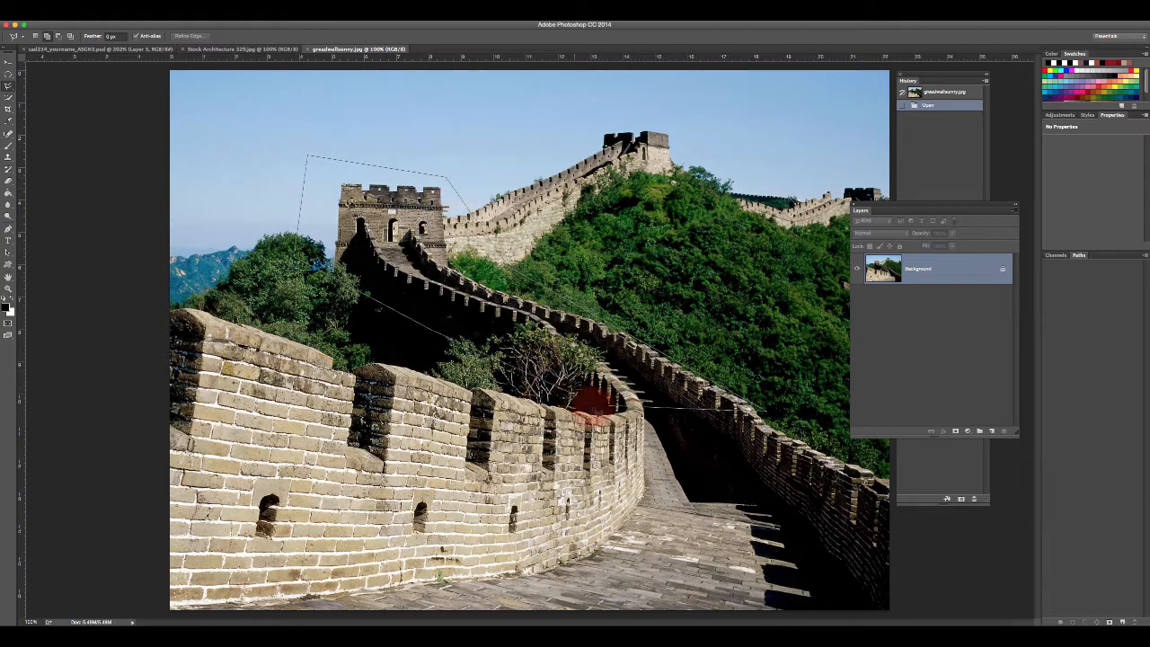
left_click(609, 409)
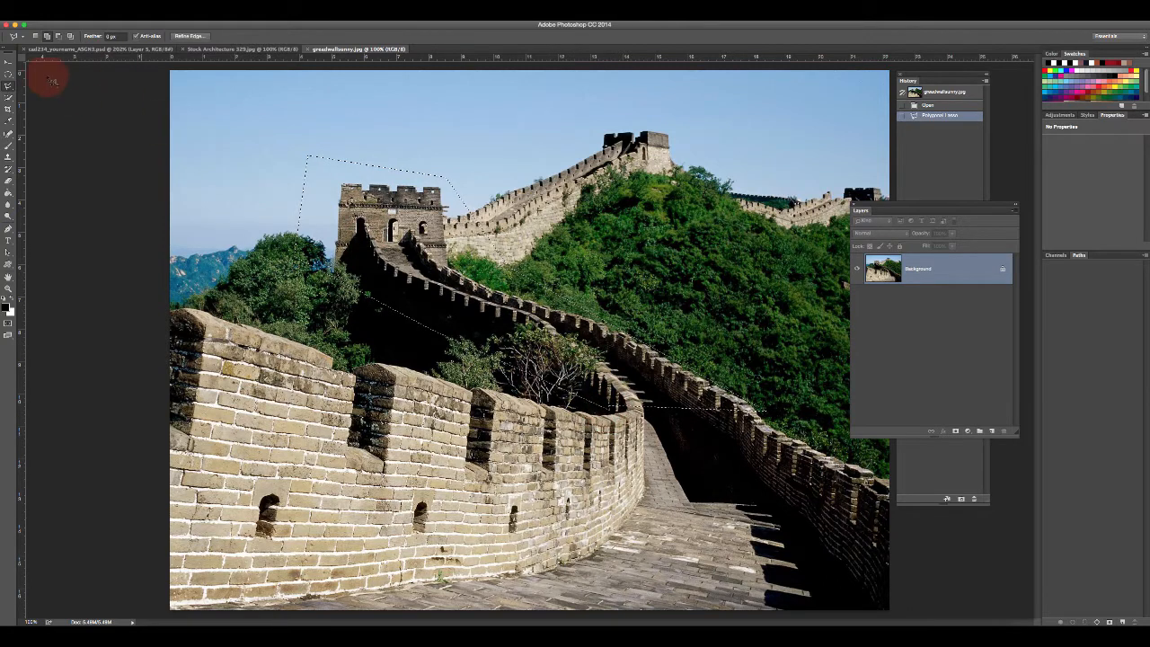
- Move the selected Great Wall section into the castle composite document
left_click(9, 63)
left_click_drag(526, 308, 207, 70)
left_click_drag(186, 47, 539, 234)
left_click_drag(645, 281, 823, 449)
- Scale down the Great Wall section proportionally and position it behind the station roof, between the castle and the stone bridge
left_click(77, 526)
left_click_drag(104, 521, 618, 178)
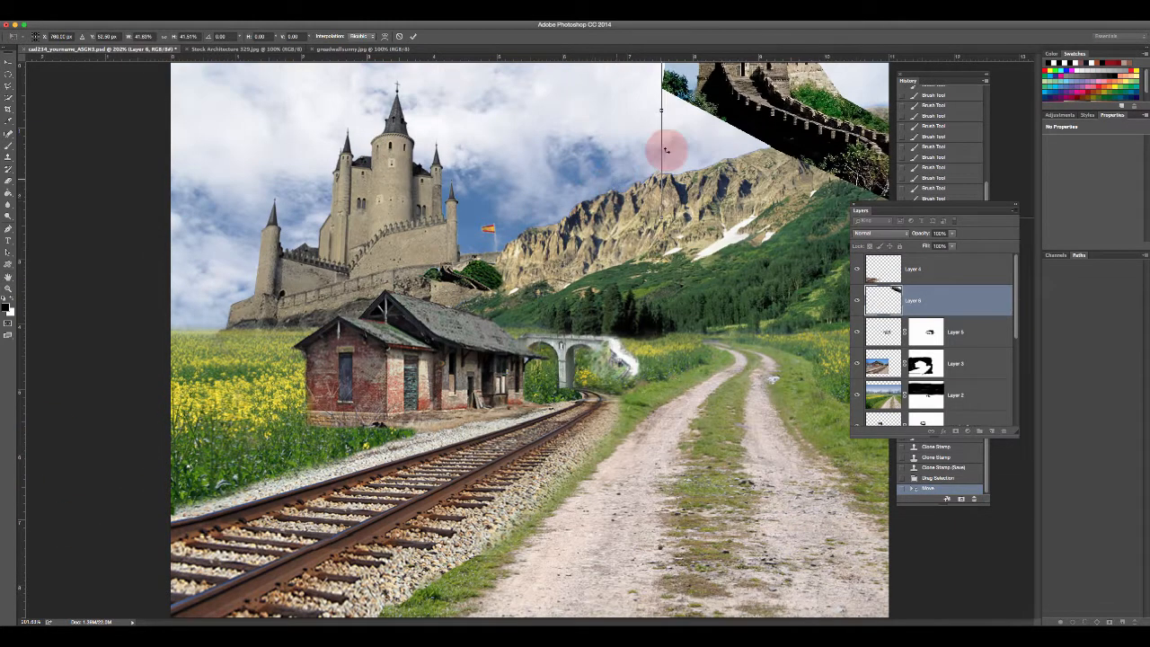
left_click_drag(799, 123, 476, 249)
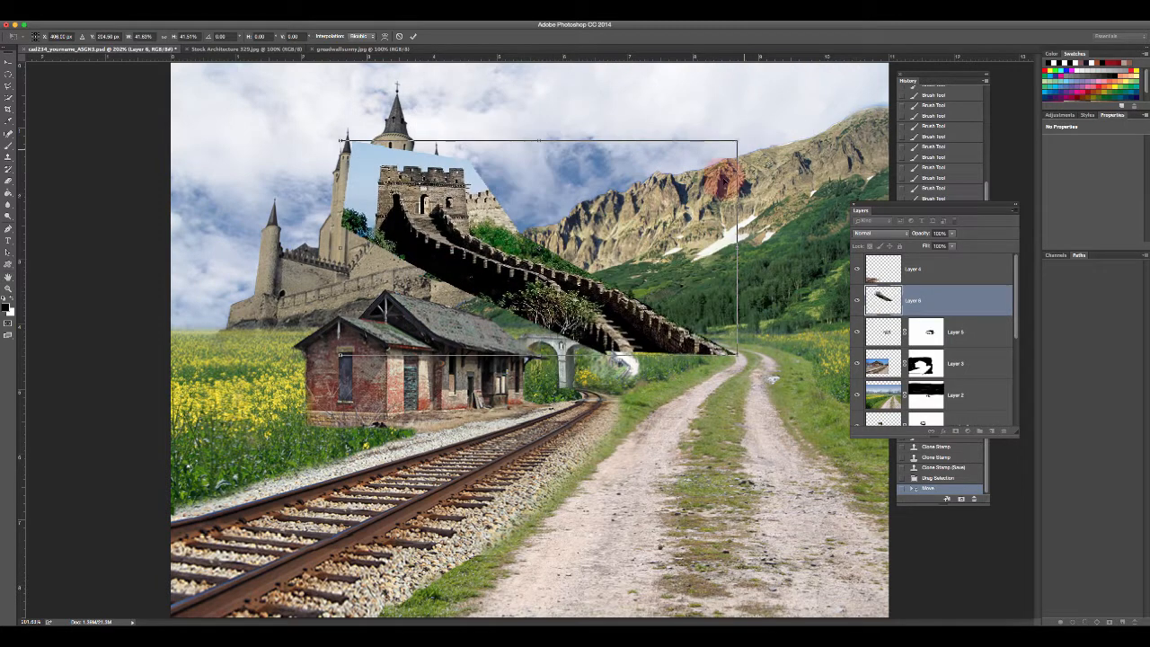
left_click(739, 142)
left_click_drag(737, 141, 451, 259)
left_click_drag(411, 296, 465, 280)
left_click(413, 36)
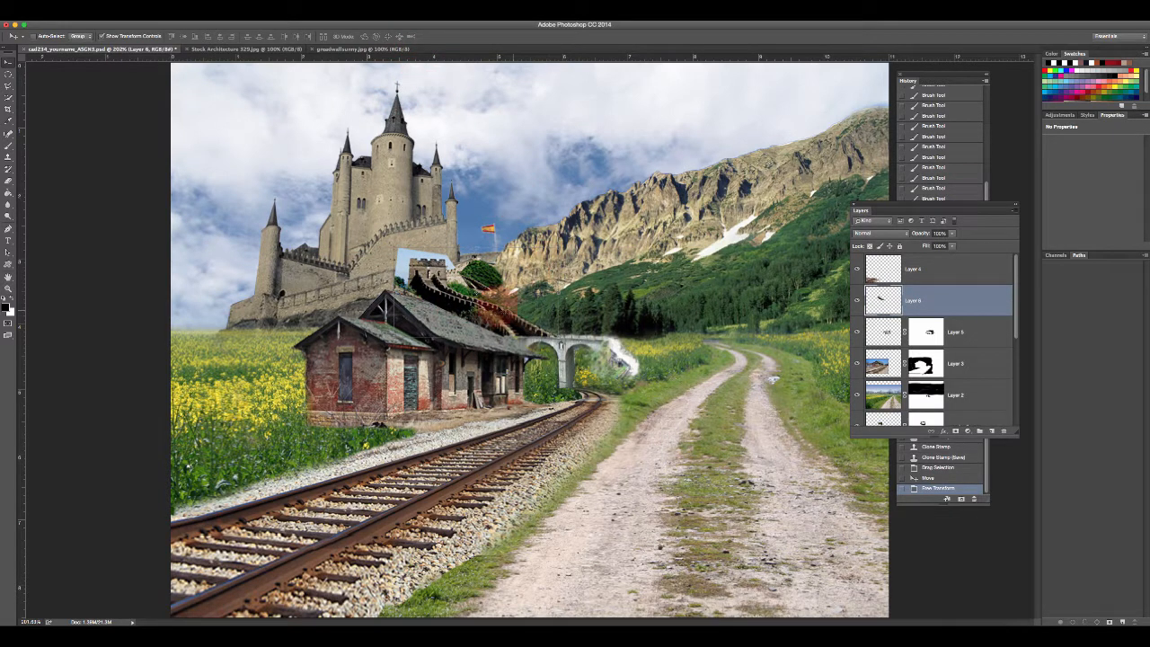
mouse_move(490, 286)
left_mouse_down()
mouse_move(467, 229)
mouse_move(497, 284)
left_mouse_up()
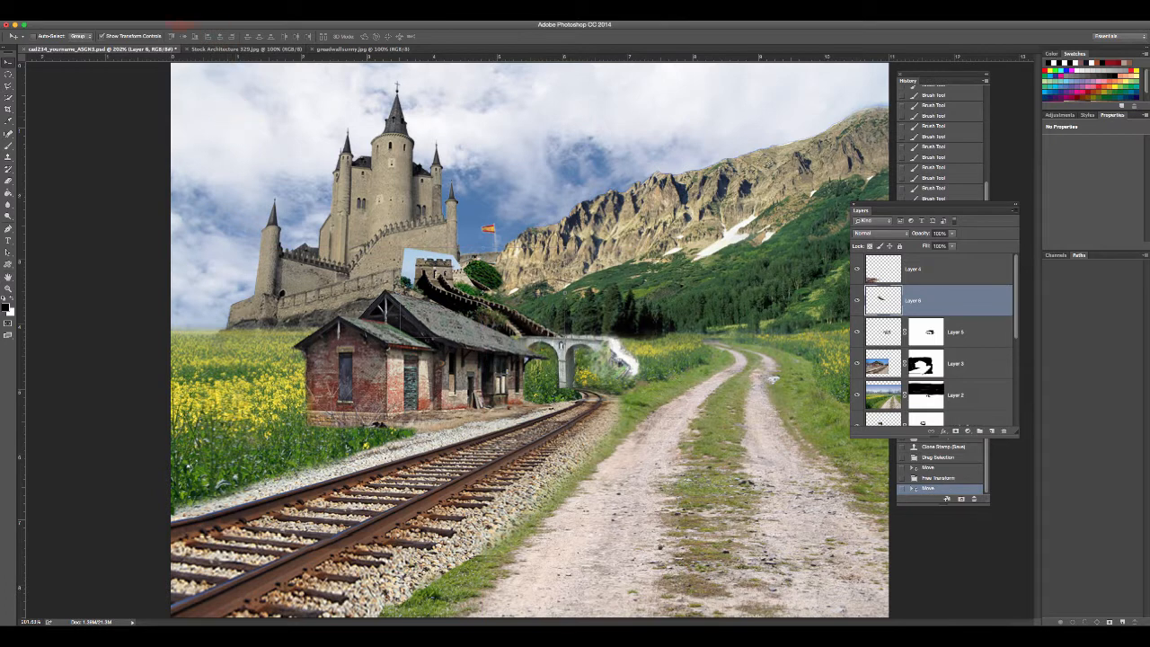
- Distort the Great Wall section so it slopes more steeply from the castle's base to the start of the stone bridge
left_click_drag(90, 24, 282, 292)
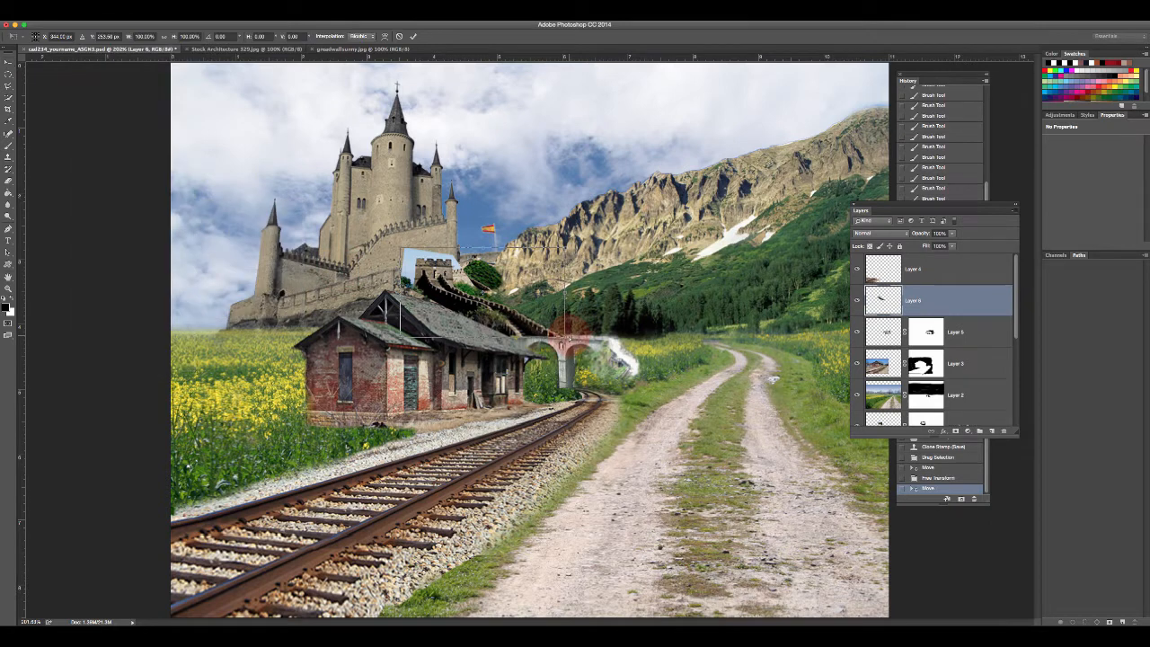
left_click_drag(561, 340, 415, 249)
left_click_drag(459, 280, 477, 280)
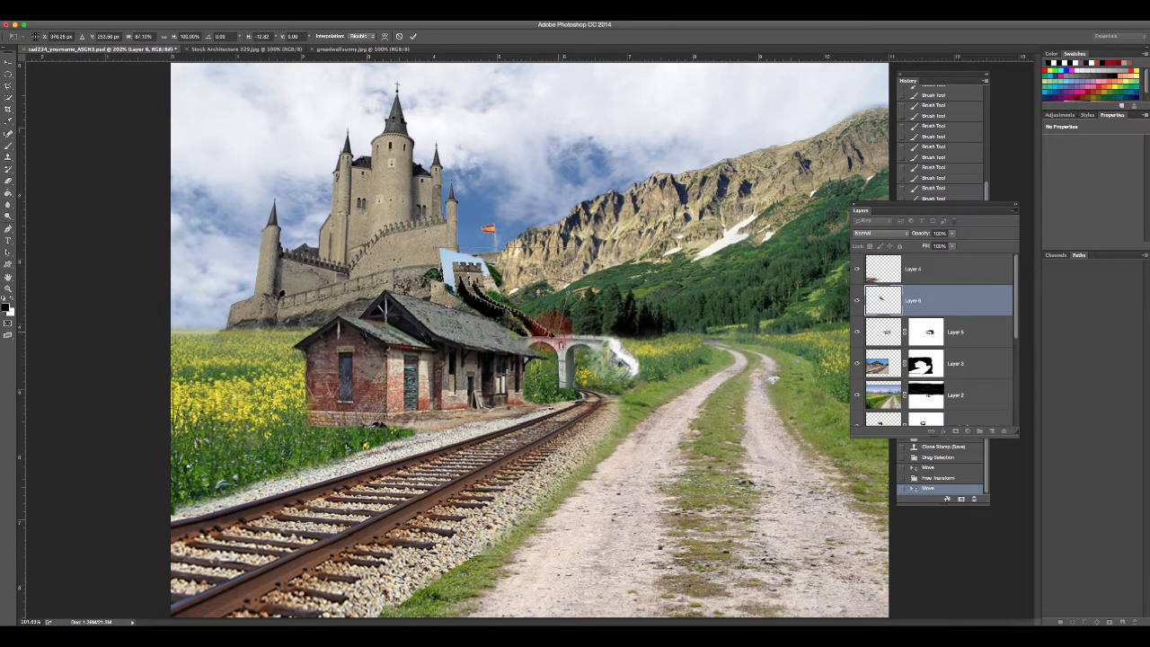
left_click_drag(556, 338, 549, 338)
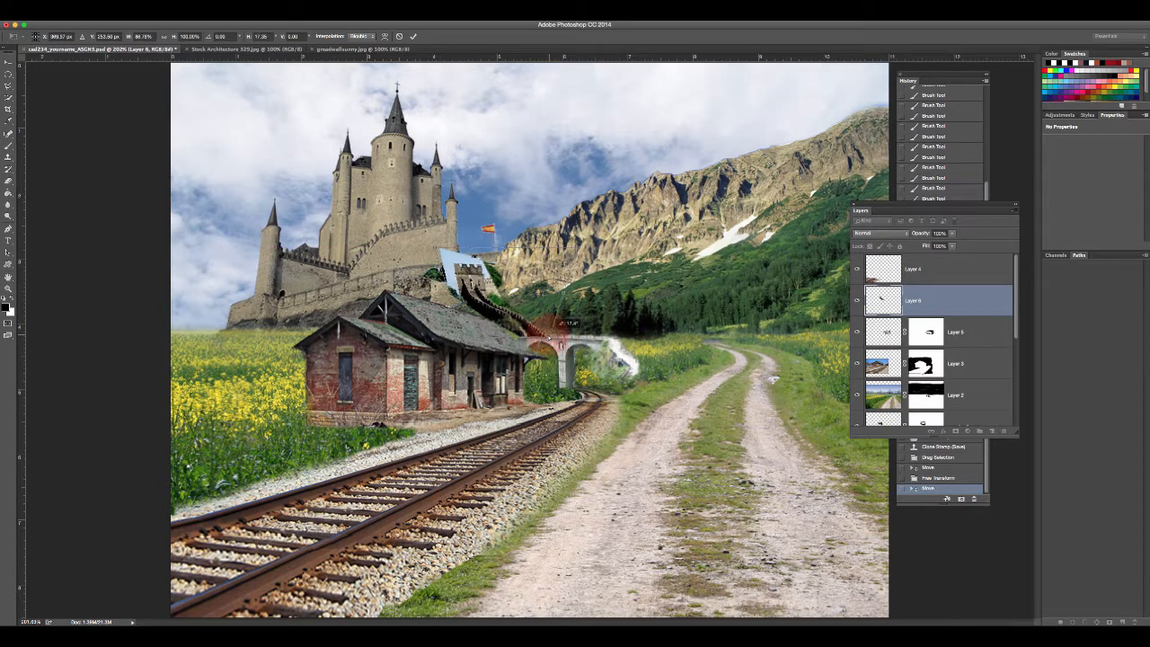
left_click_drag(435, 250, 441, 259)
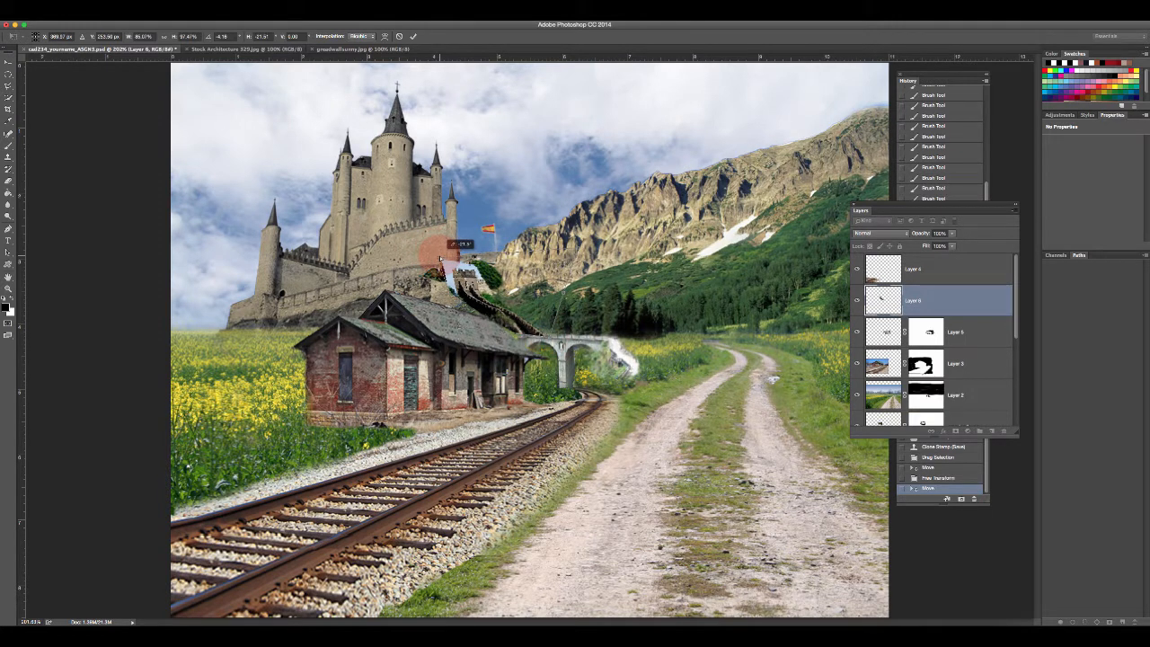
left_click(413, 37)
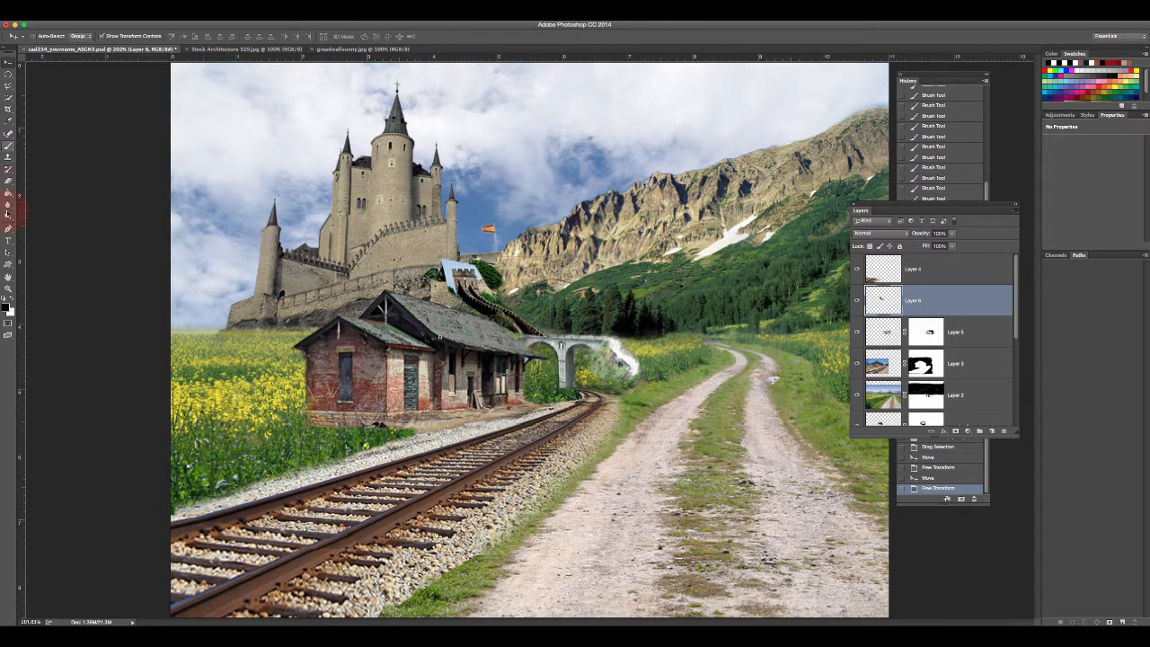
- Add a layer mask to the Great Wall layer
left_click(9, 287)
left_click_drag(331, 248, 406, 257)
left_click_drag(622, 287, 550, 280)
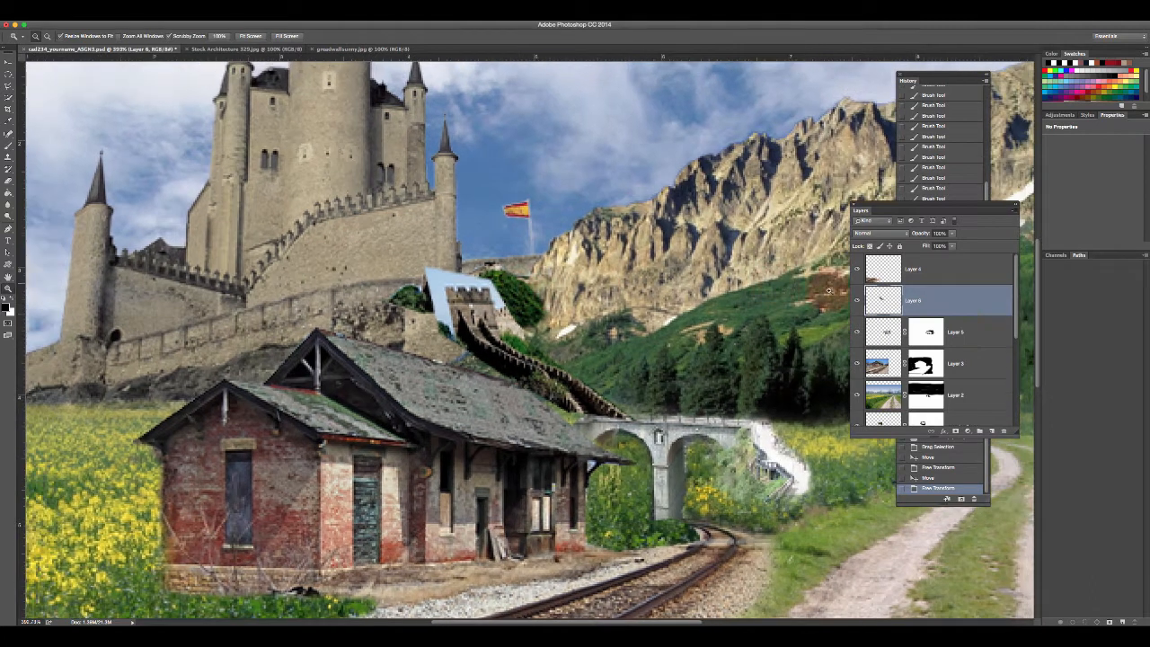
left_click(955, 432)
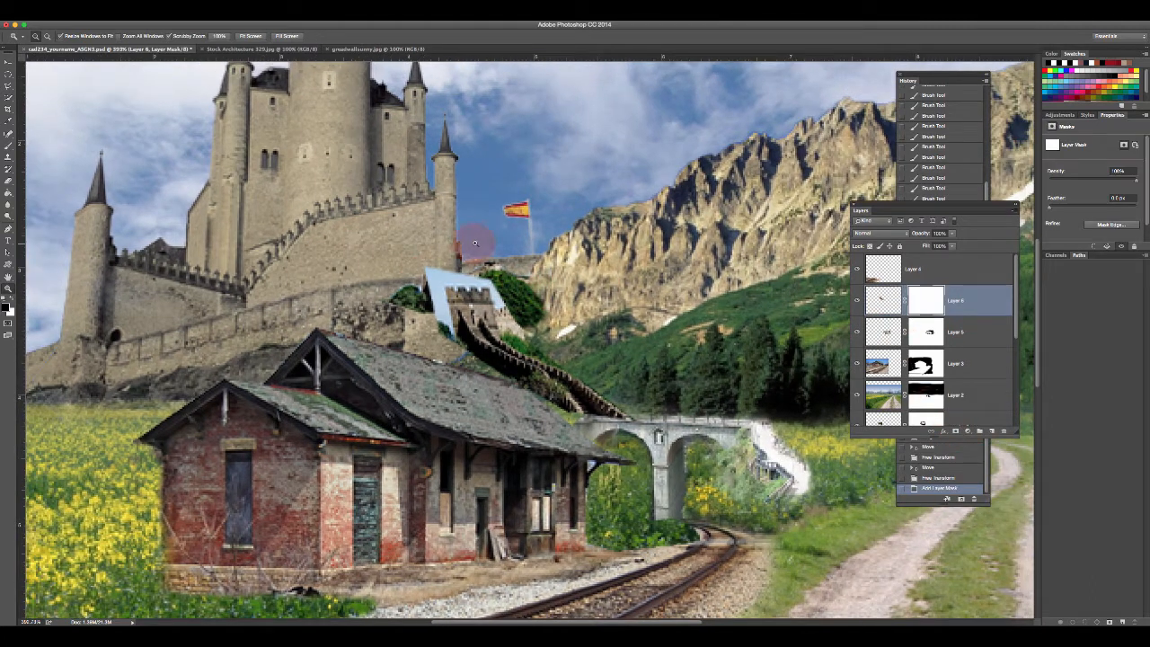
- Paint black on the Great Wall layer's mask at 100% brush opacity to hide the sky, surrounding foliage and the section's lower end
left_click(8, 144)
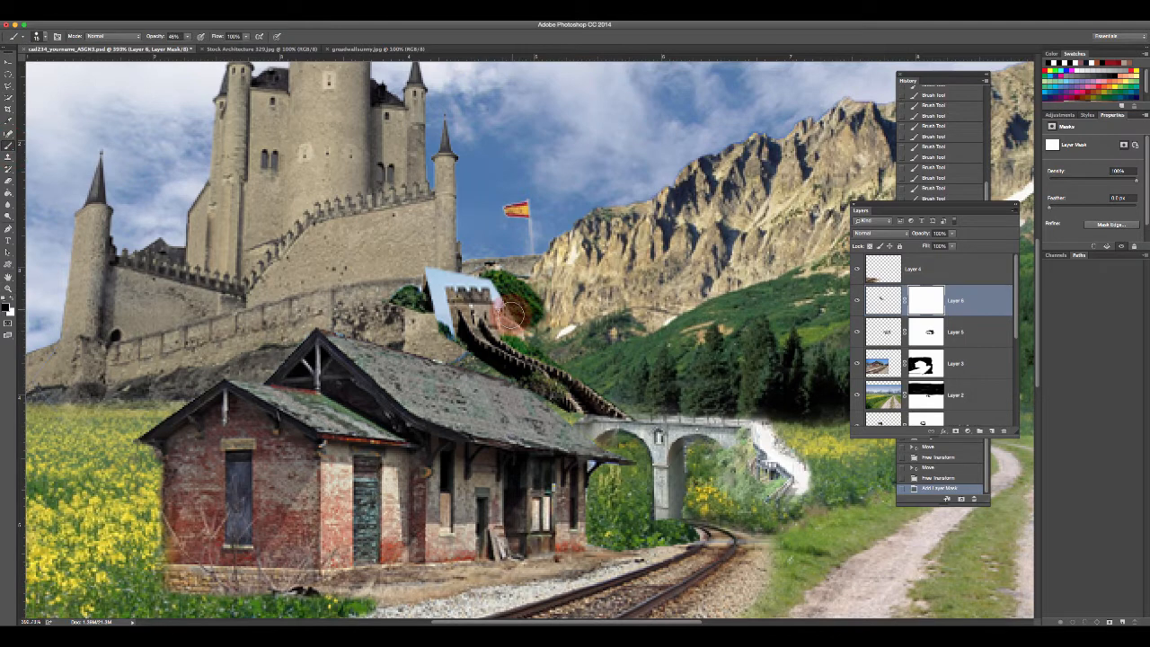
mouse_move(506, 301)
left_mouse_down()
mouse_move(481, 265)
mouse_move(459, 272)
mouse_move(495, 280)
mouse_move(435, 268)
mouse_move(463, 265)
mouse_move(476, 266)
mouse_move(430, 274)
mouse_move(496, 276)
mouse_move(514, 330)
mouse_move(555, 334)
left_mouse_up()
mouse_move(449, 299)
left_mouse_down()
mouse_move(453, 307)
mouse_move(433, 294)
mouse_move(445, 339)
mouse_move(423, 304)
left_mouse_up()
left_click_drag(539, 271, 488, 261)
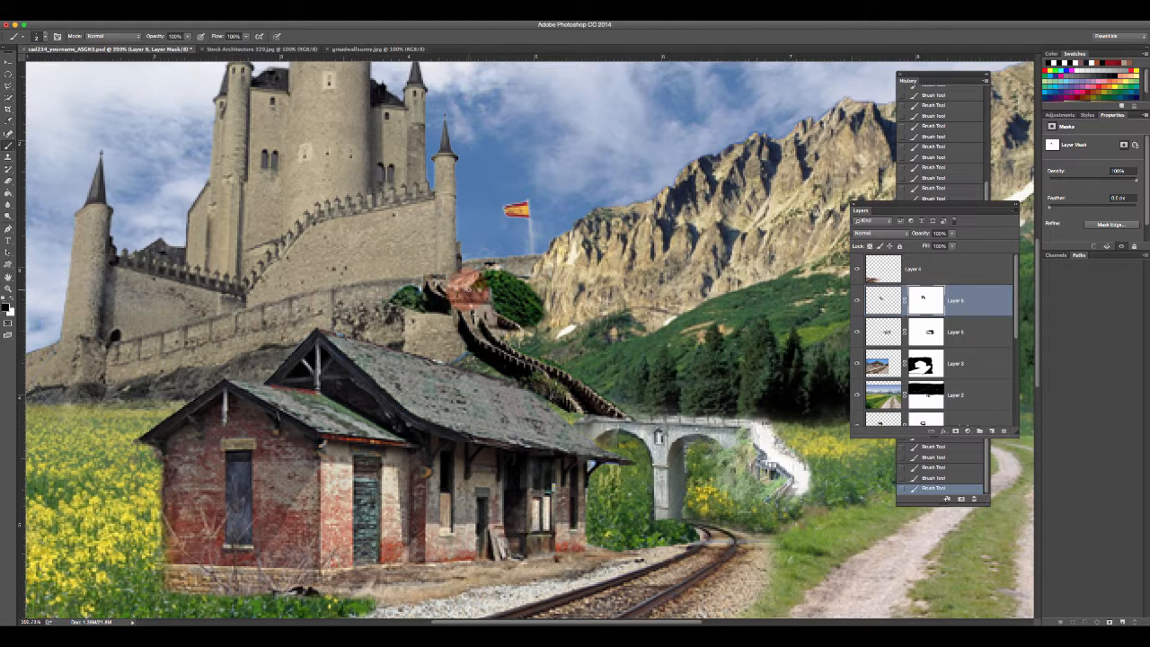
left_click_drag(476, 283, 552, 332)
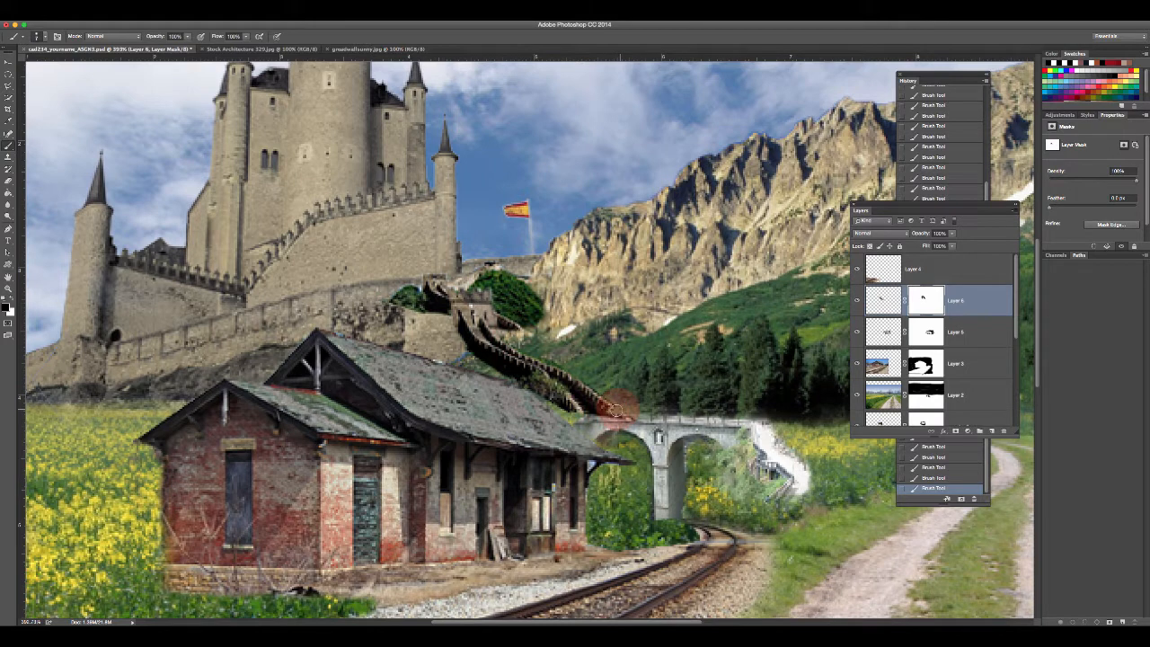
mouse_move(584, 402)
left_mouse_down()
mouse_move(532, 385)
mouse_move(553, 393)
mouse_move(518, 380)
mouse_move(562, 383)
left_mouse_up()
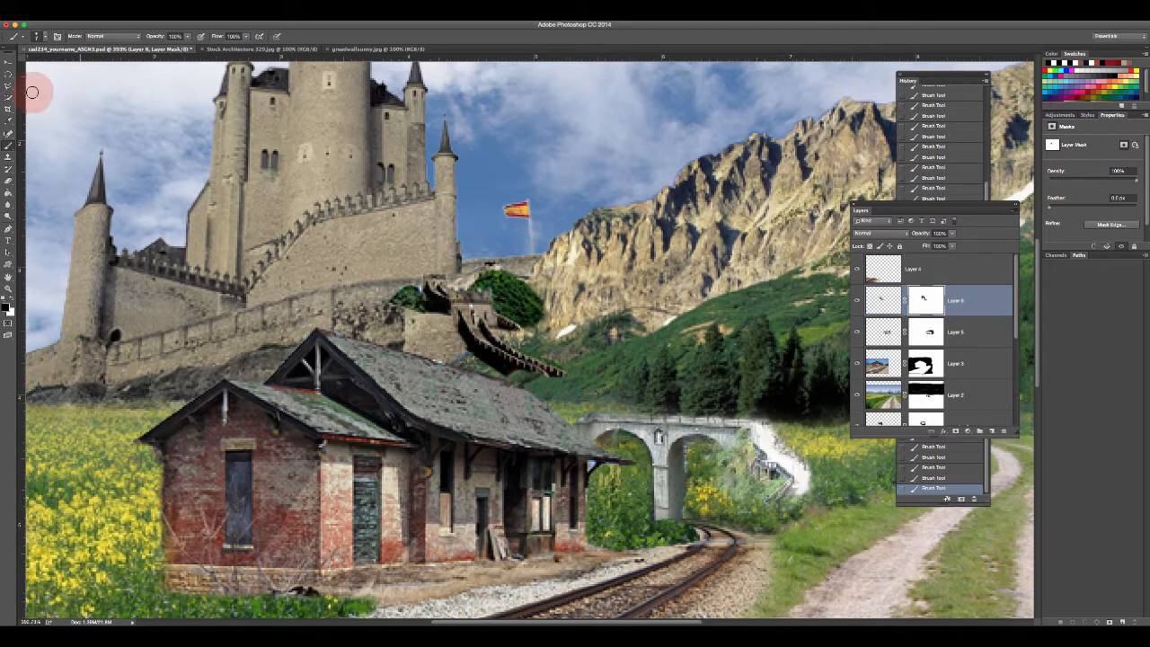
- Move the Great Wall section down toward the stone bridge, and retouch its mask along the station roof and at the bridge end
left_click(8, 62)
left_click_drag(485, 331, 582, 371)
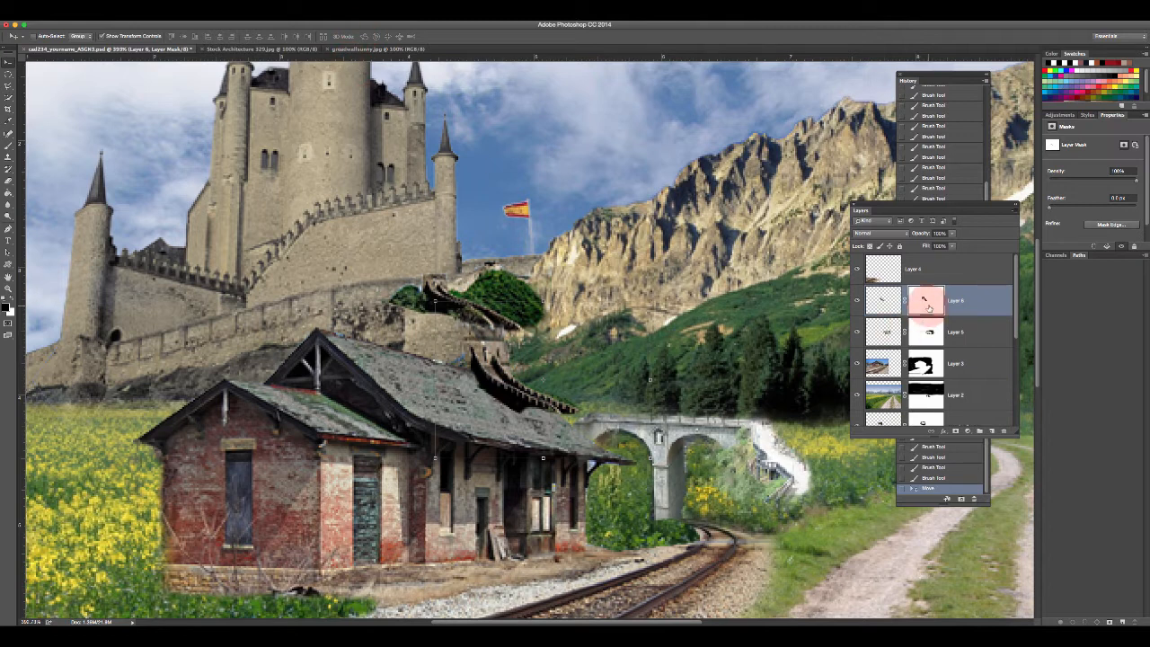
left_click(9, 144)
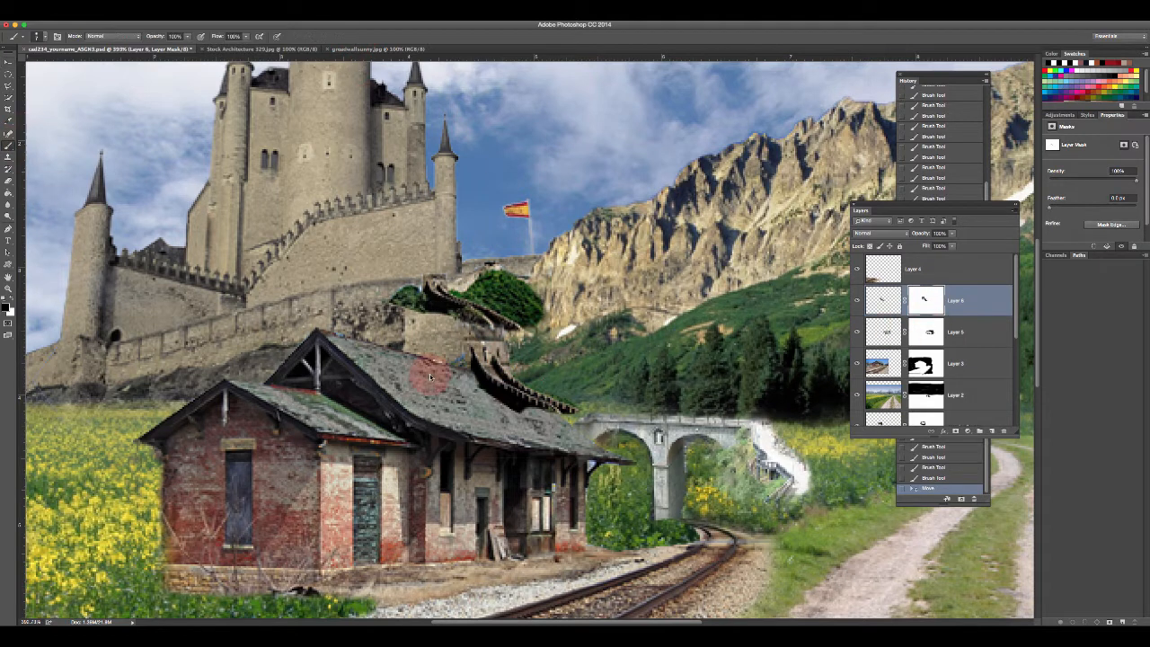
mouse_move(470, 374)
left_mouse_down()
mouse_move(508, 392)
mouse_move(483, 380)
mouse_move(556, 414)
mouse_move(483, 392)
mouse_move(548, 420)
mouse_move(495, 399)
mouse_move(551, 398)
left_mouse_up()
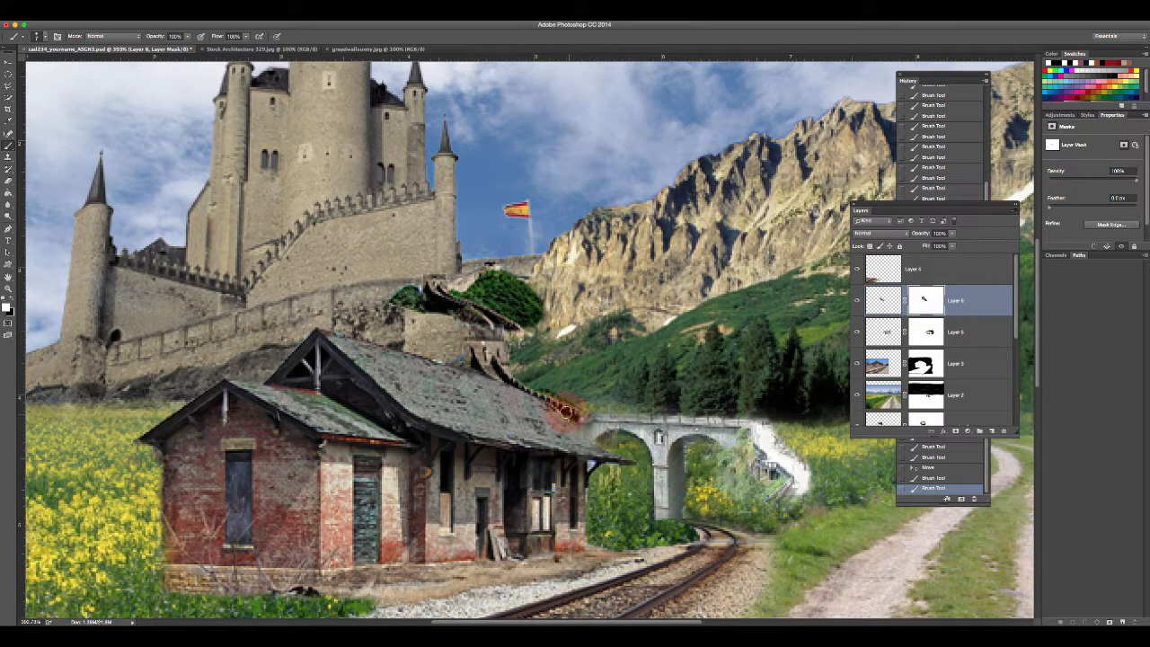
left_click(582, 416)
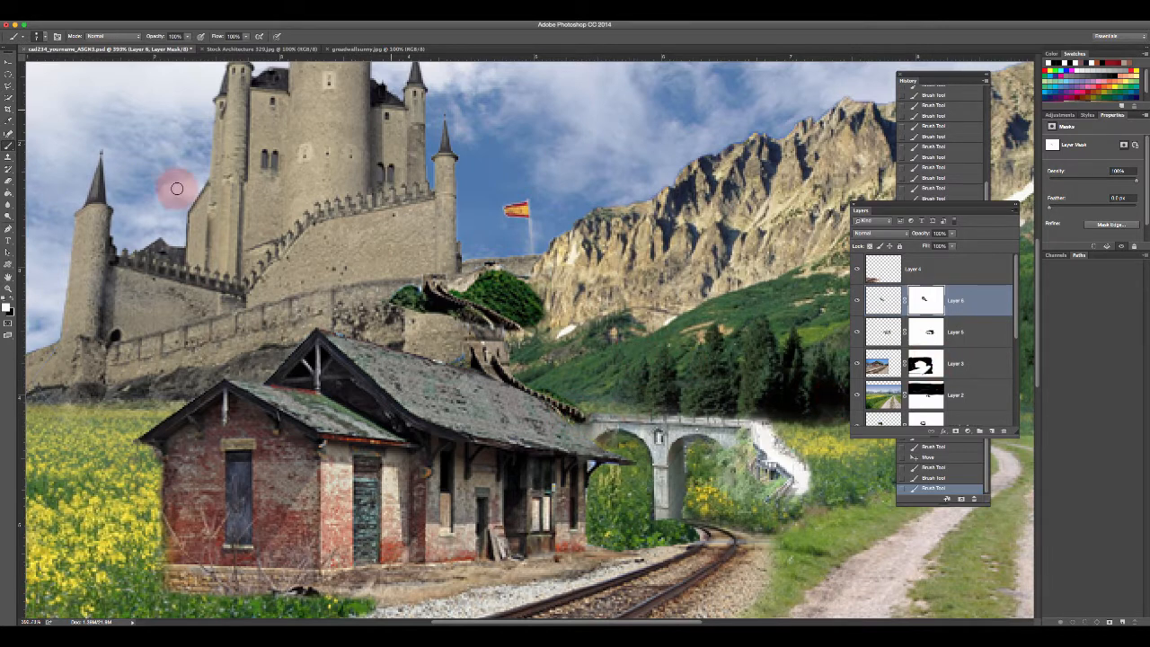
- Fit the whole composite in view and save the document
left_click(8, 289)
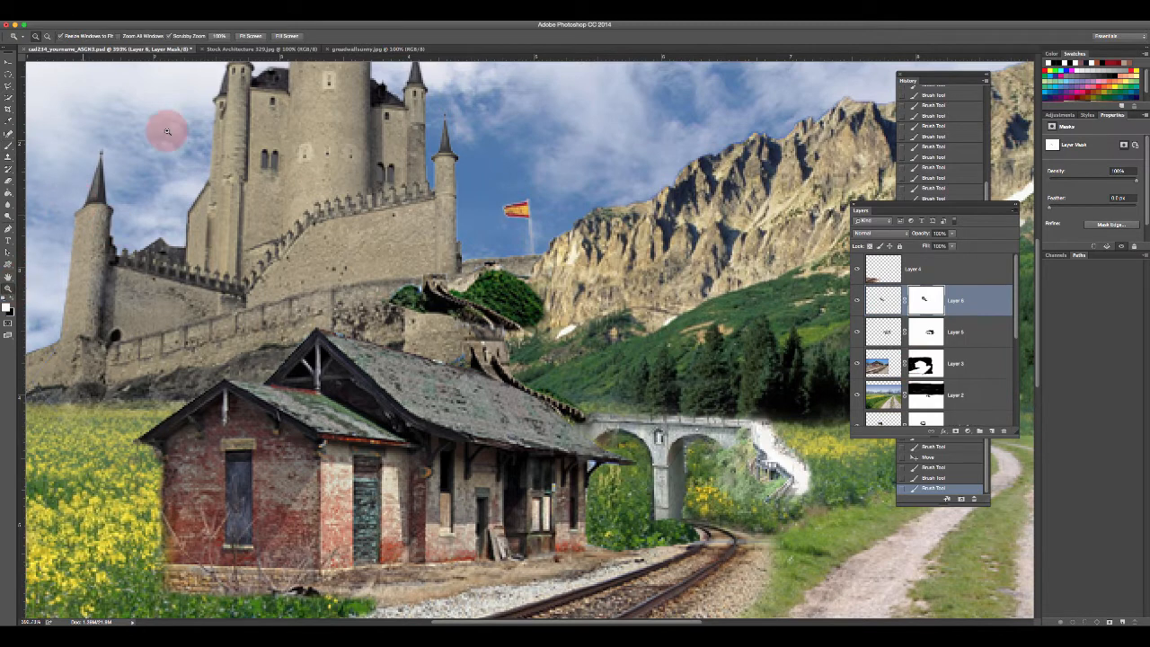
left_click(255, 36)
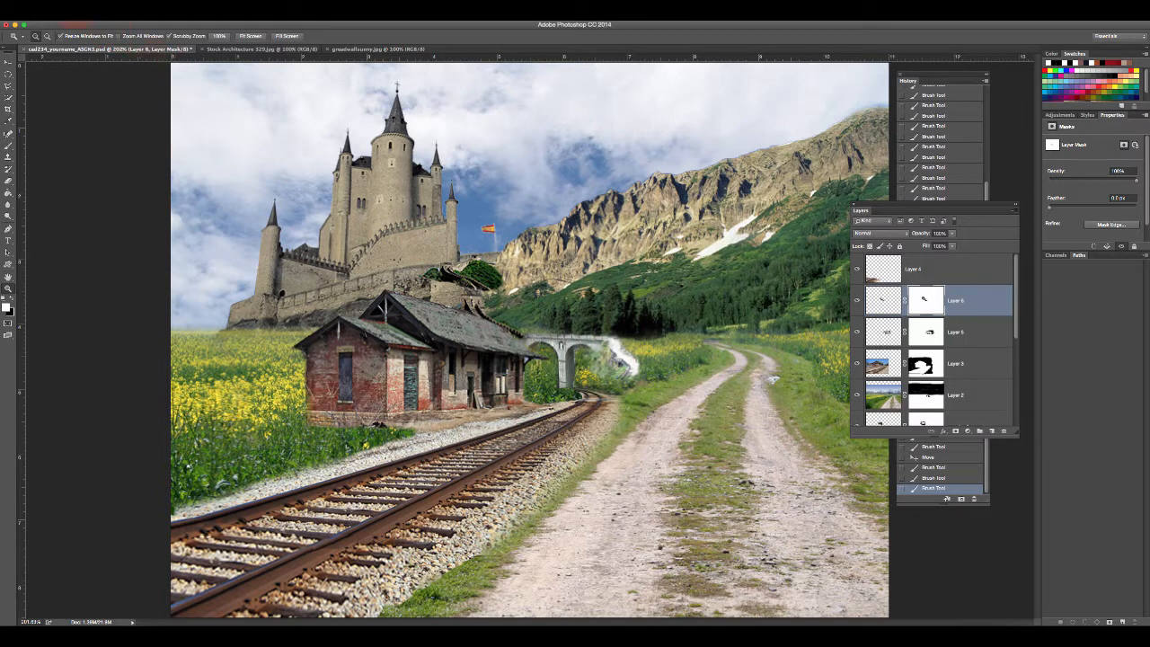
left_click(76, 24)
left_click(116, 105)
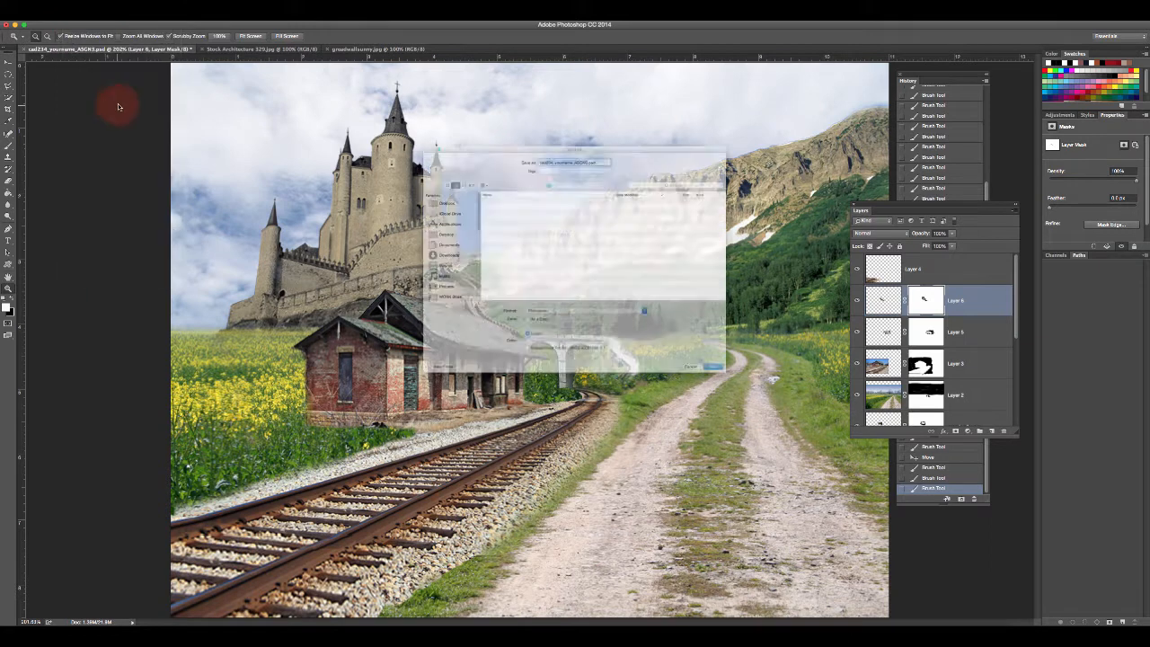
left_click(765, 430)
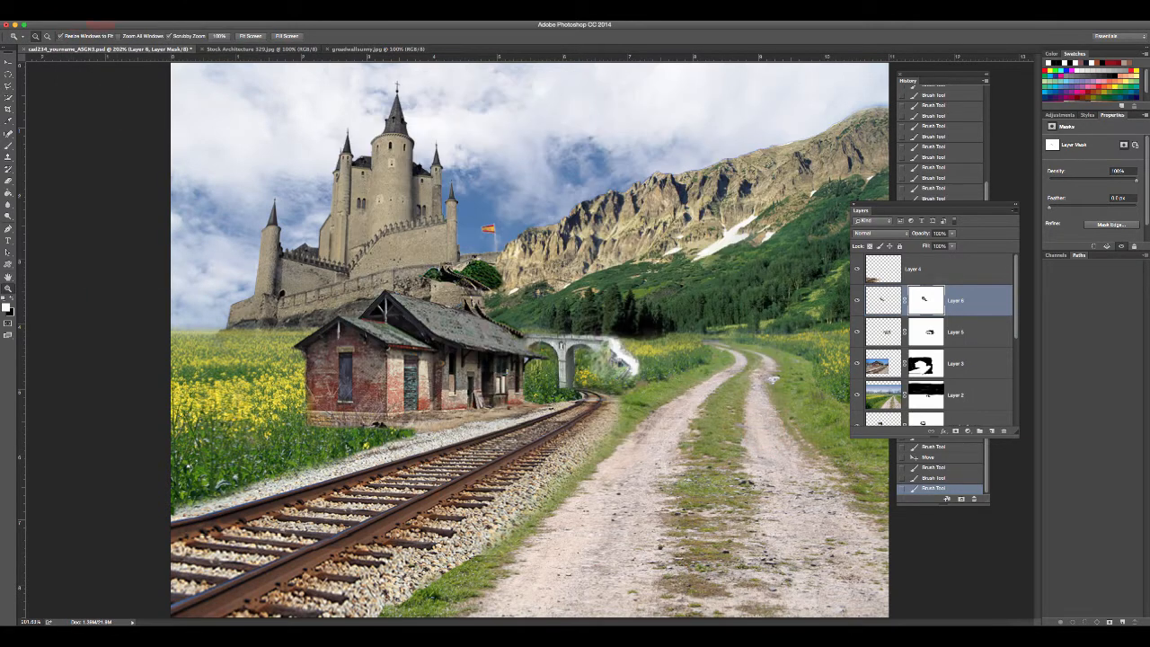
left_click(77, 24)
left_click(108, 95)
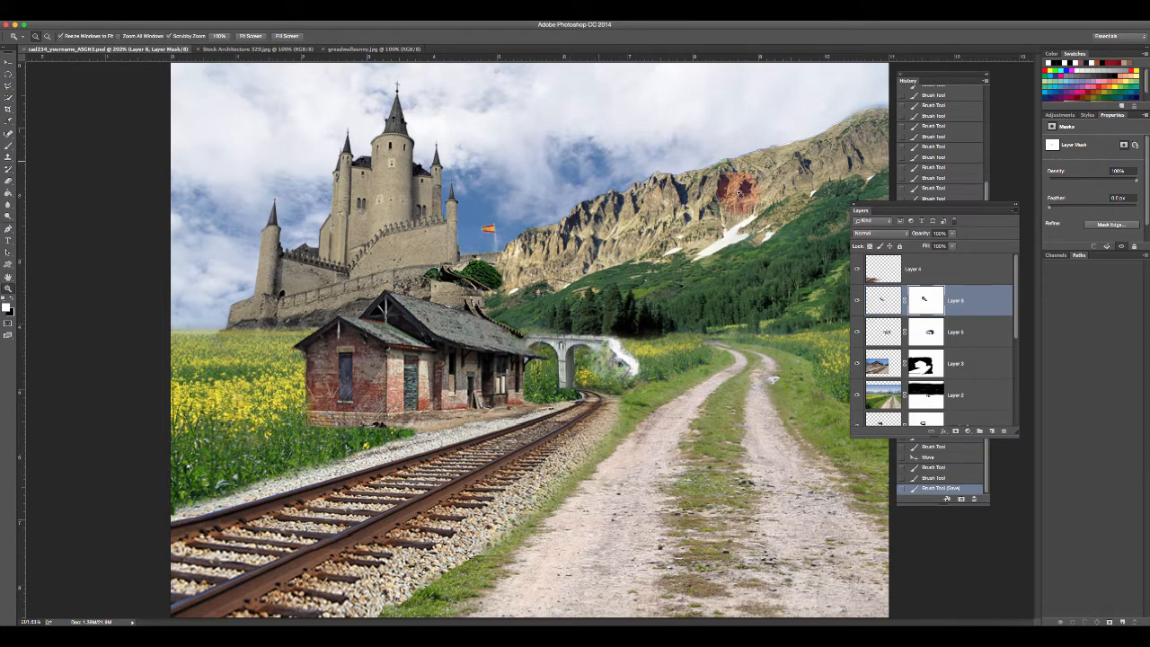
left_click(983, 22)
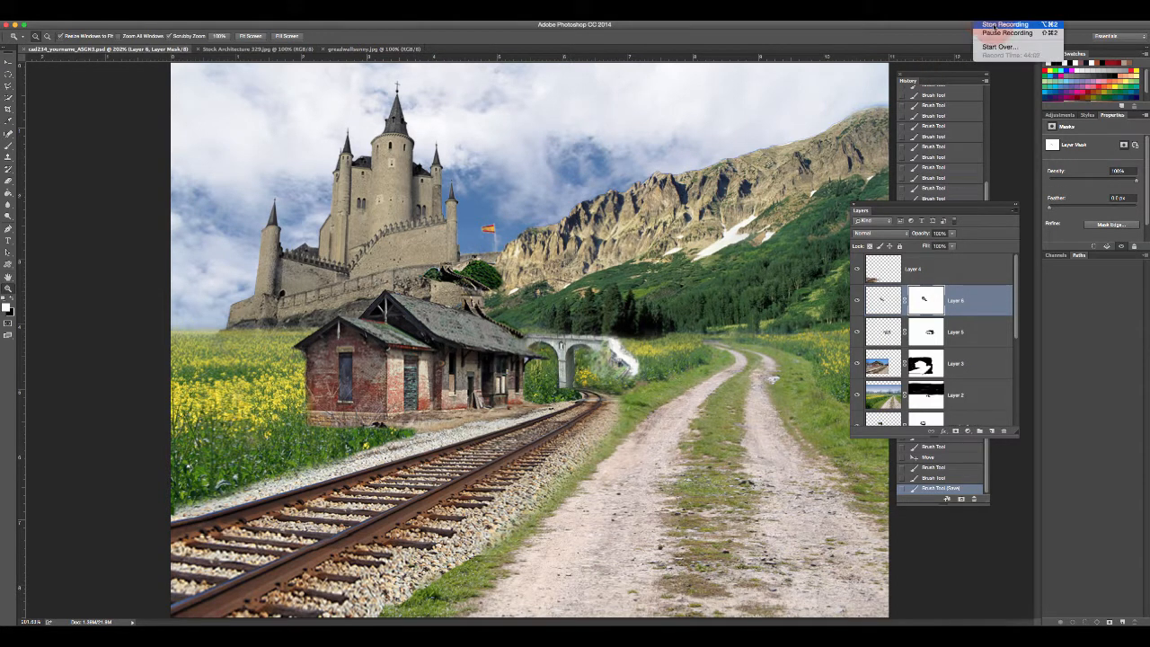
left_click(995, 32)
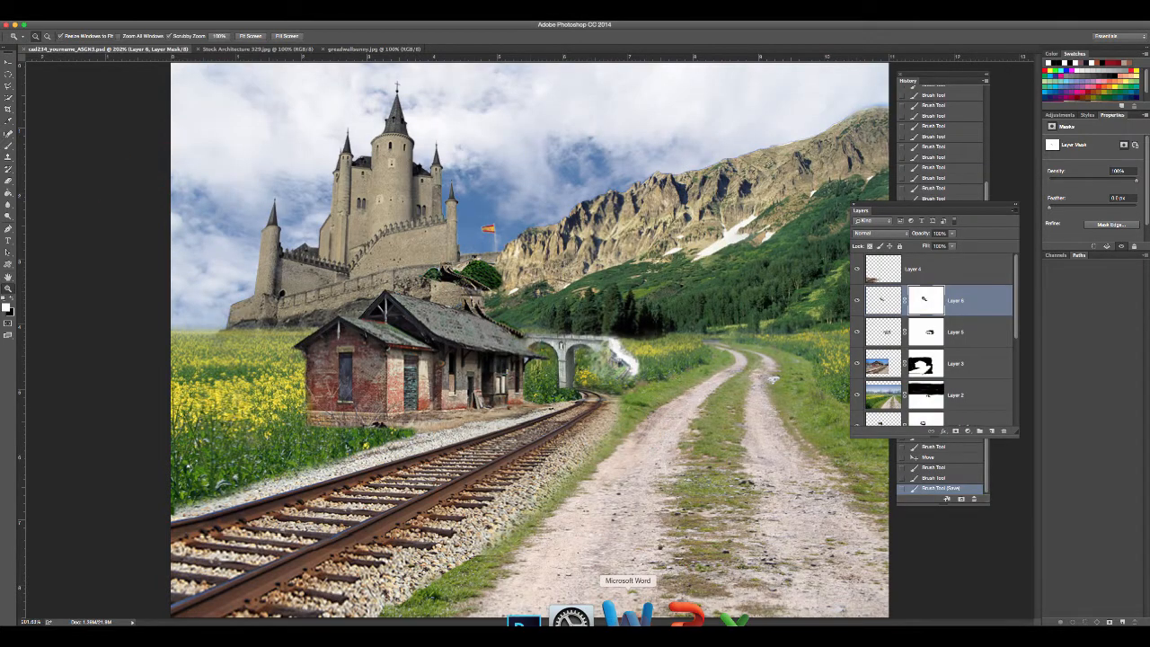
- Switch to Word to check the example composite in the assignment document, and return to the castle composite
left_click(572, 616)
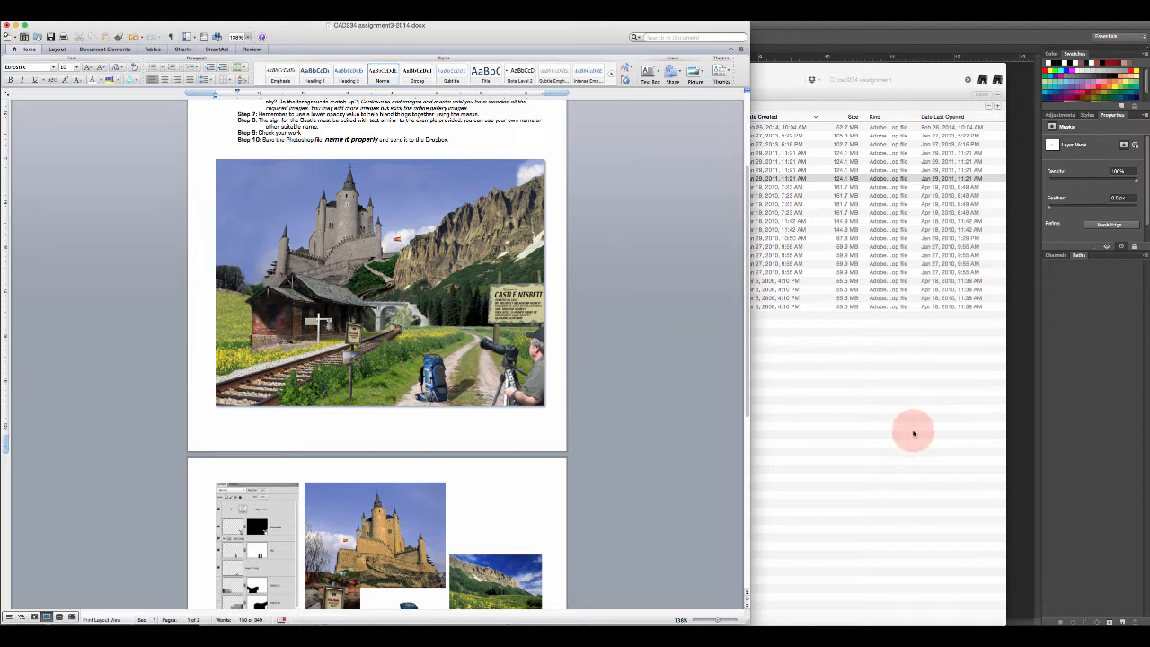
left_click(1020, 438)
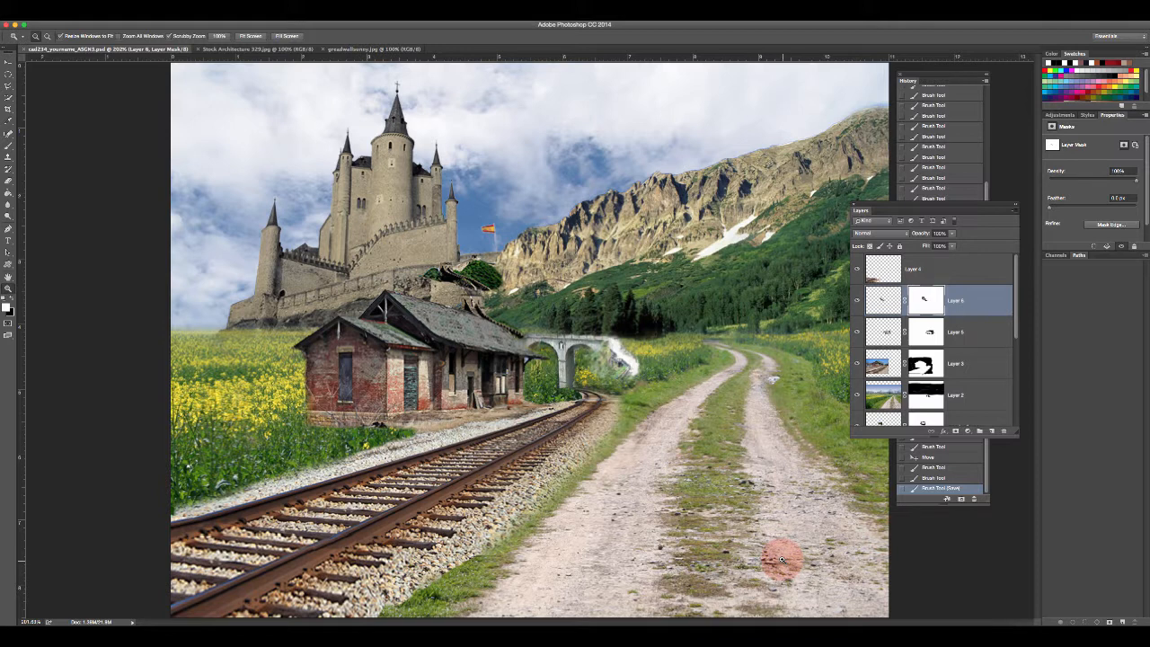
- Switch to Adobe Bridge and browse the Stock Graphics folder for further composite elements
left_click(800, 616)
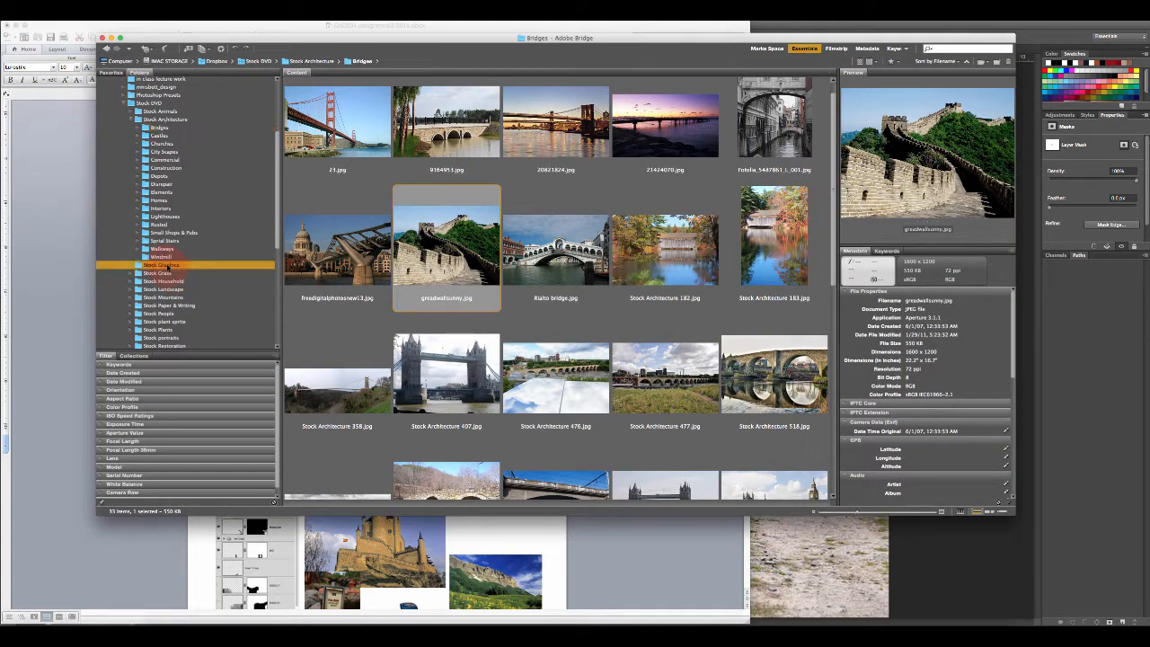
left_click(161, 265)
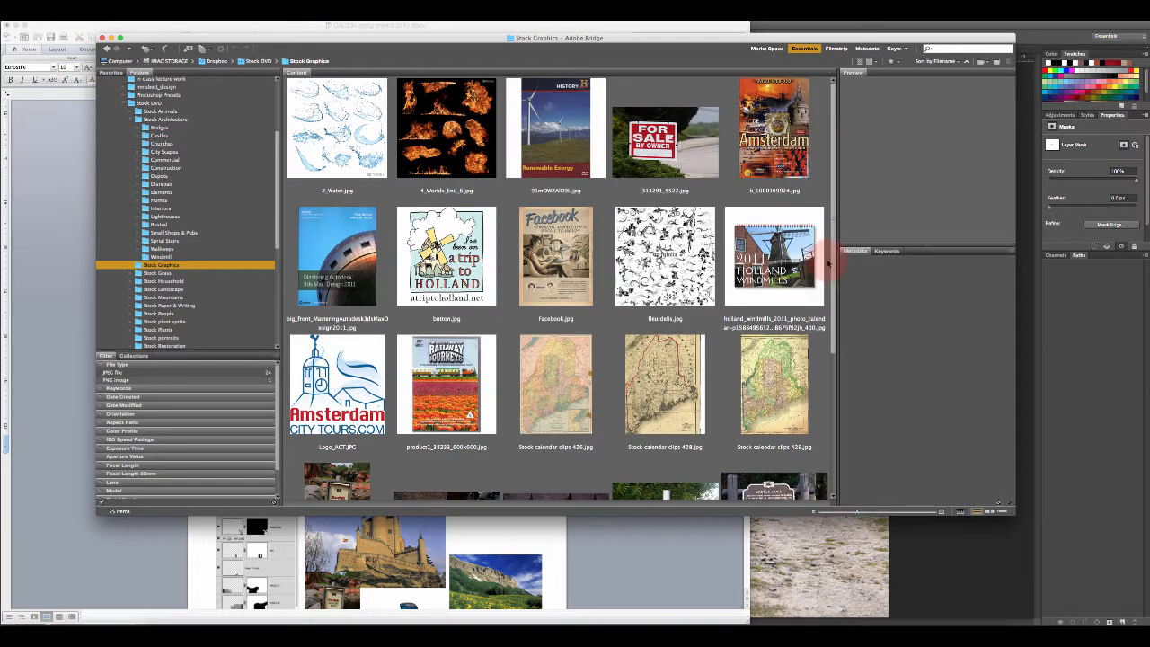
left_click_drag(841, 249, 842, 111)
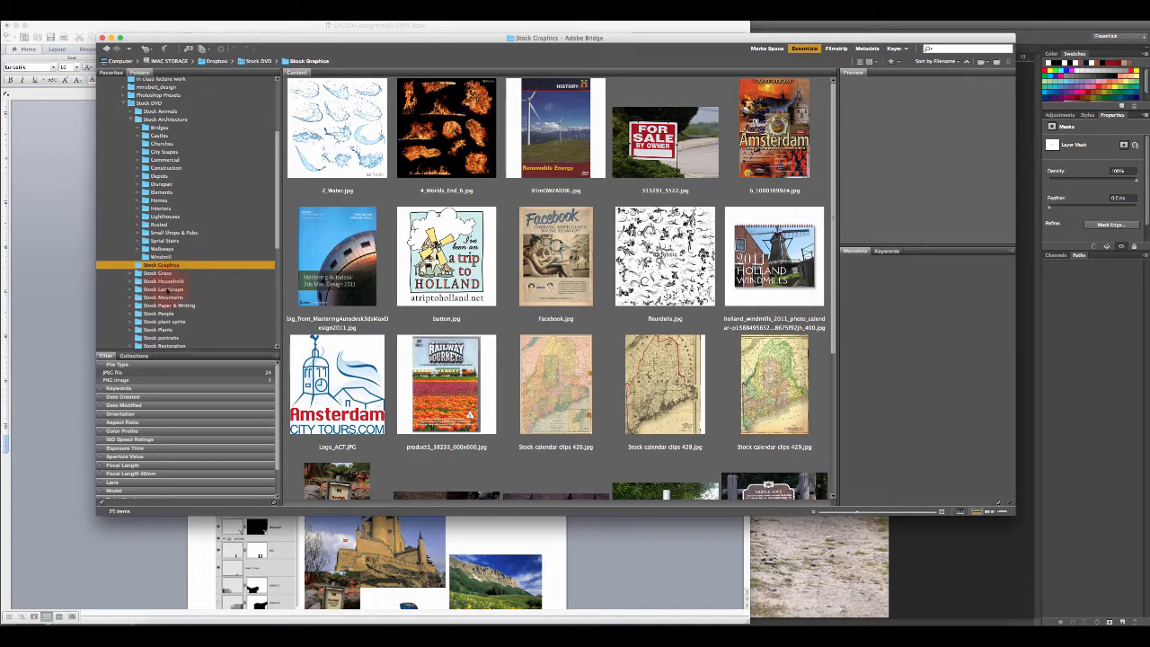
- Find the blue backpack image Aura50_bajablue.jpg in the Stock Household subfolder and open it in Photoshop
left_click(165, 281)
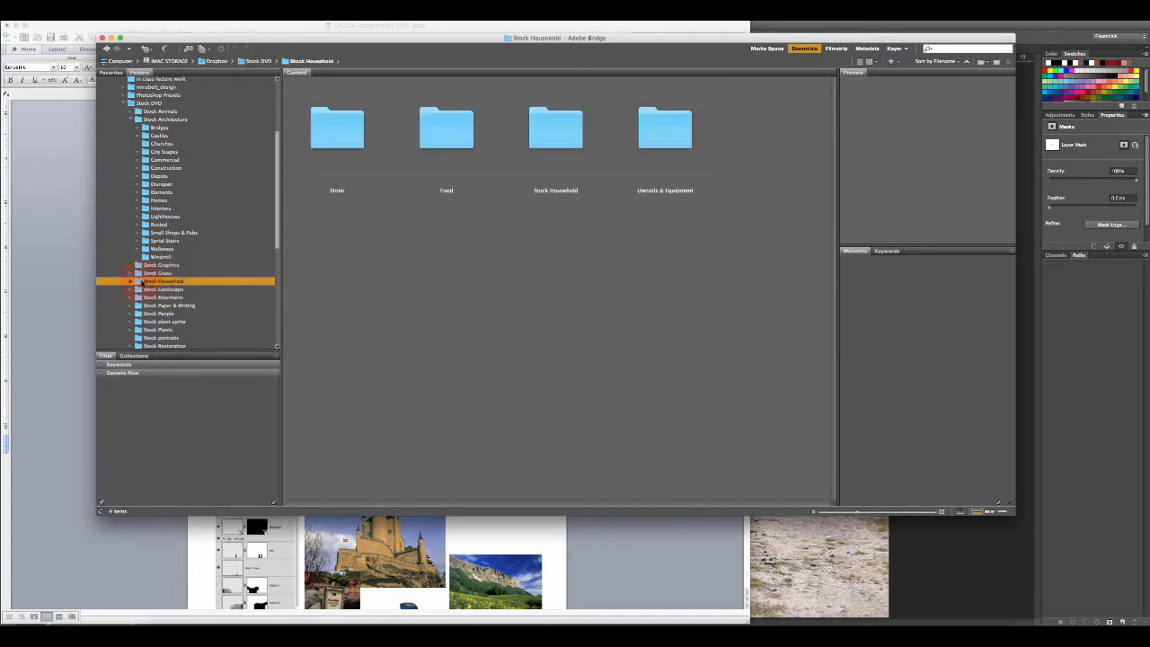
left_click(131, 281)
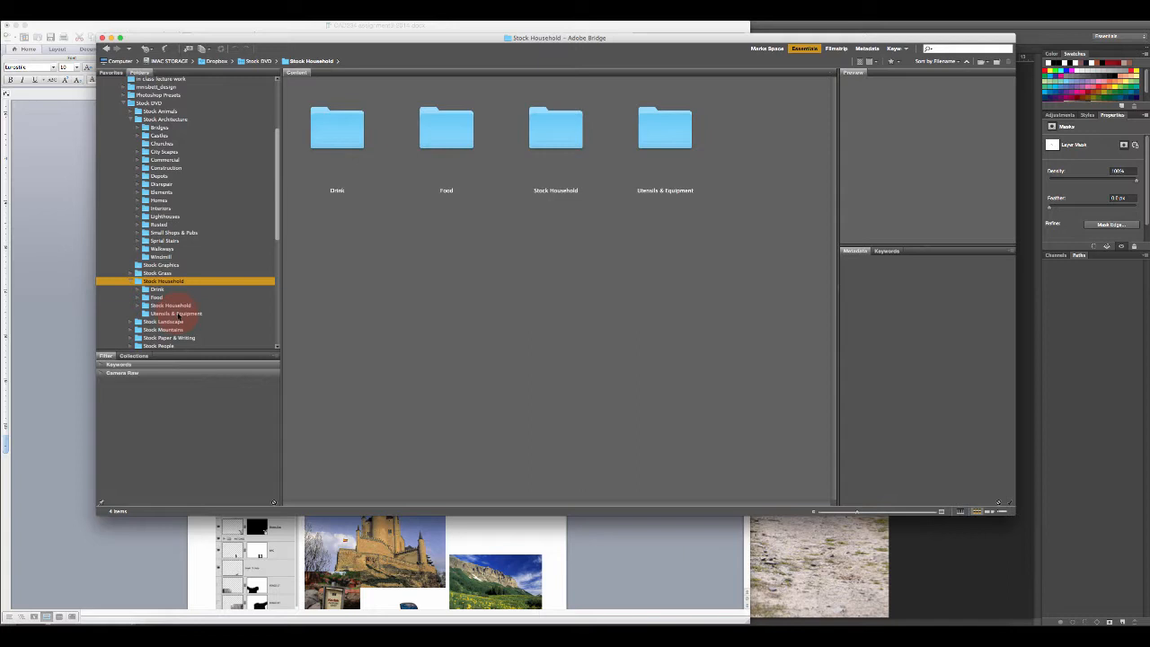
left_click(178, 313)
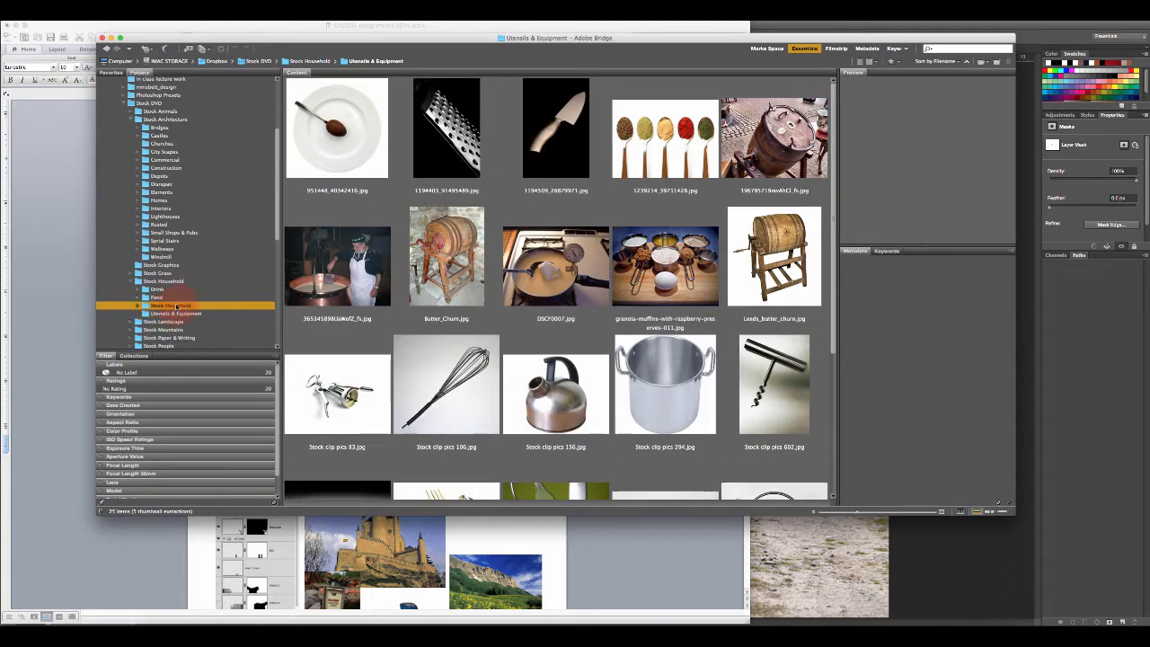
left_click(172, 305)
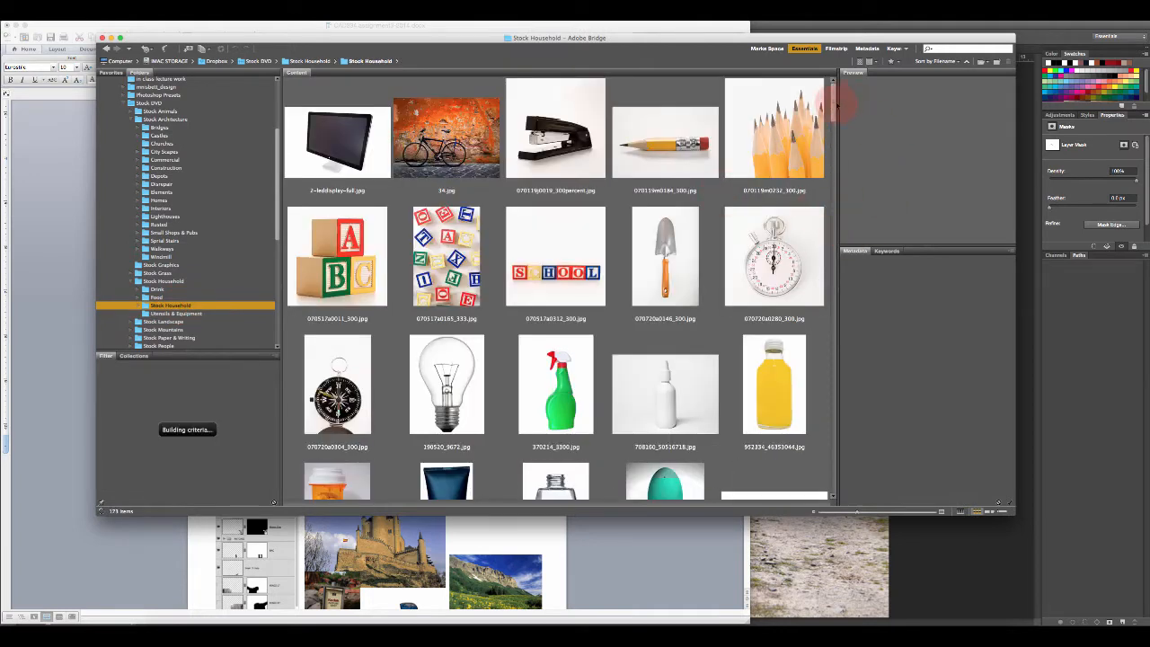
left_click_drag(835, 106, 834, 175)
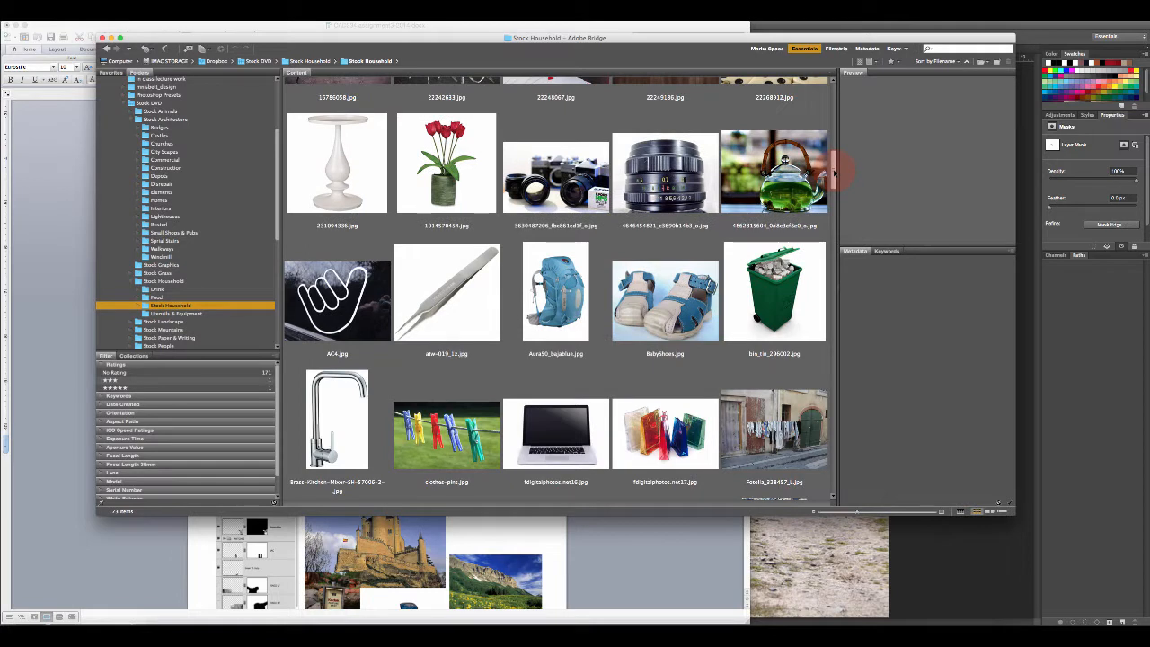
left_click(557, 286)
right_click(599, 289)
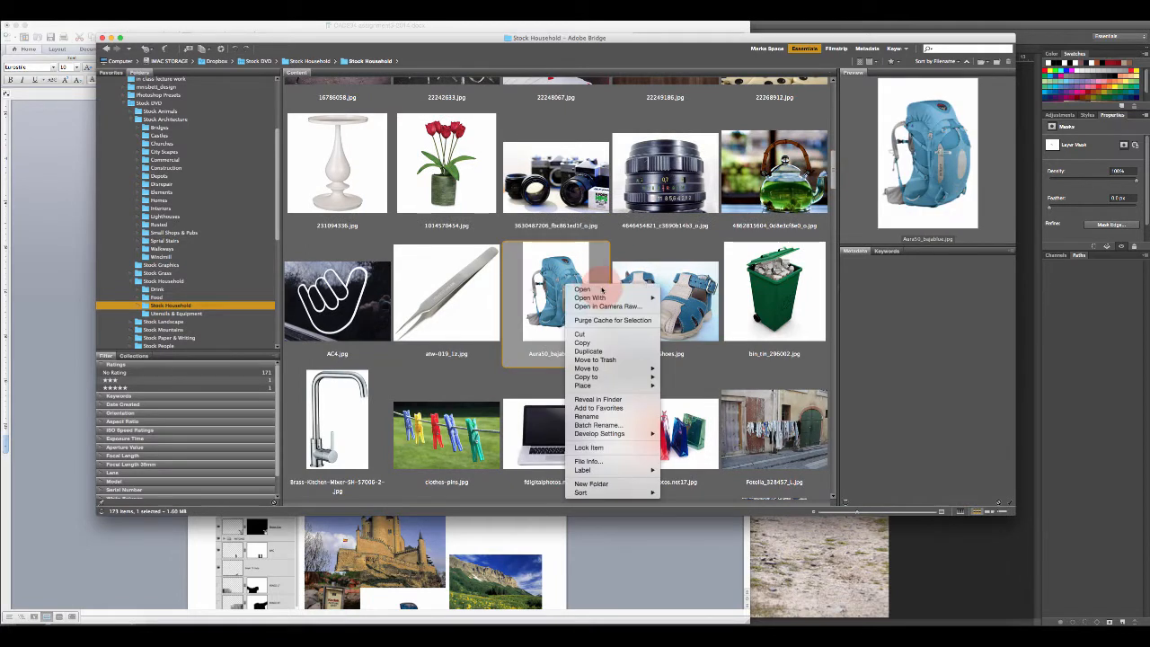
left_click(601, 289)
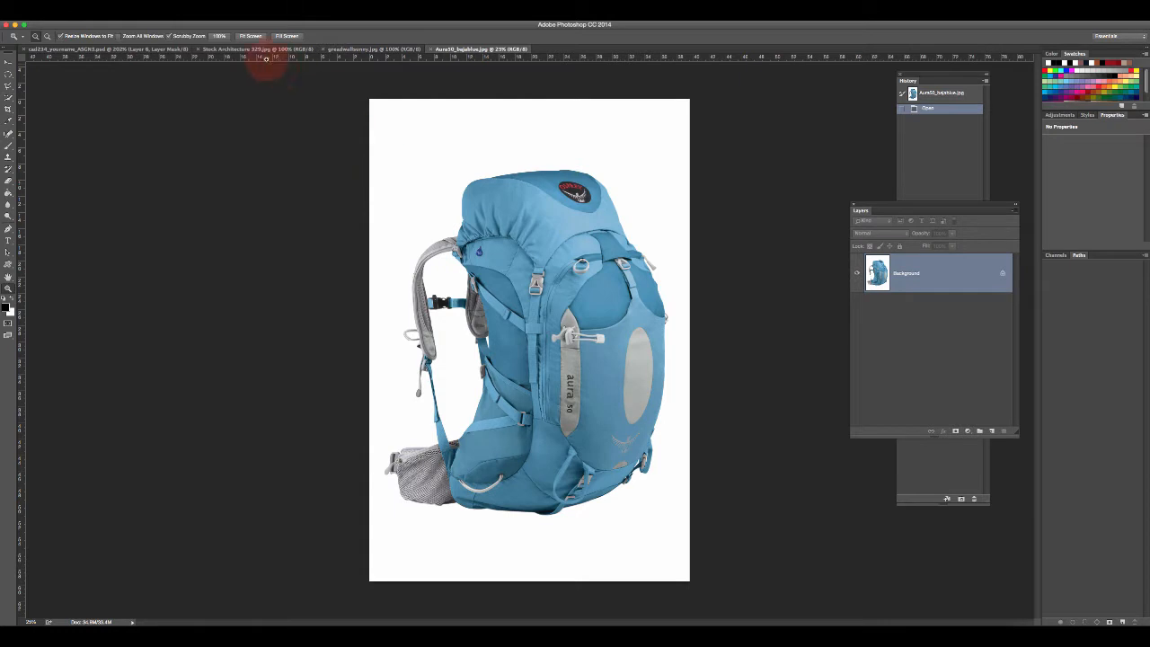
- Select all the white background around the backpack with the Magic Wand at a tolerance of 12
left_click(9, 100)
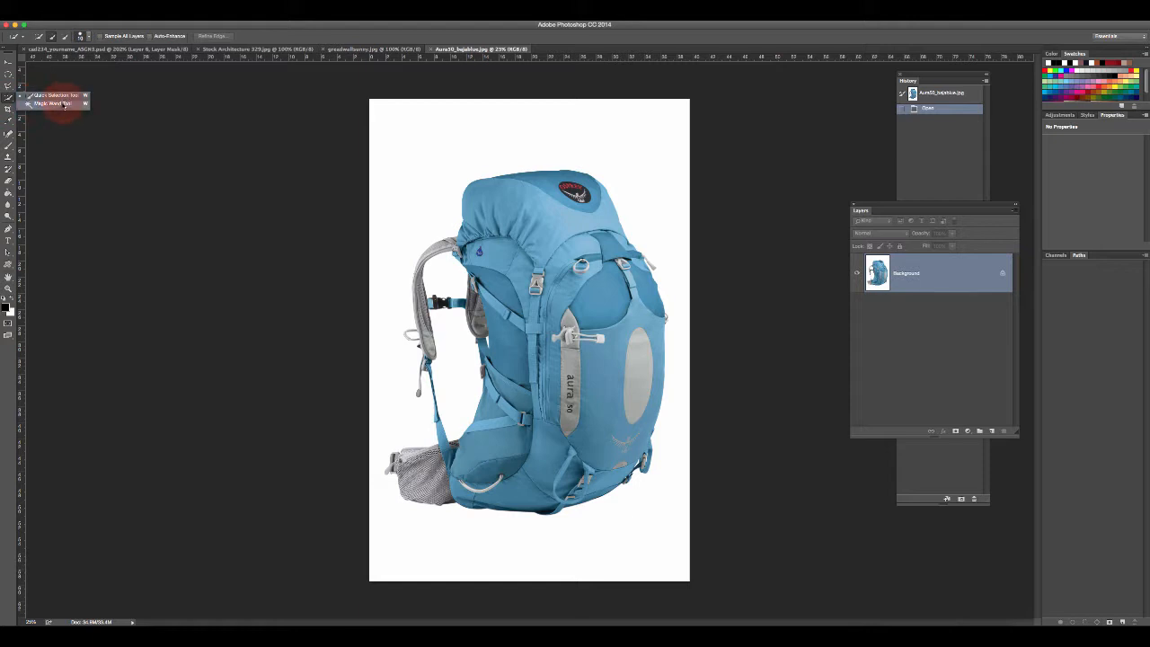
left_click(62, 104)
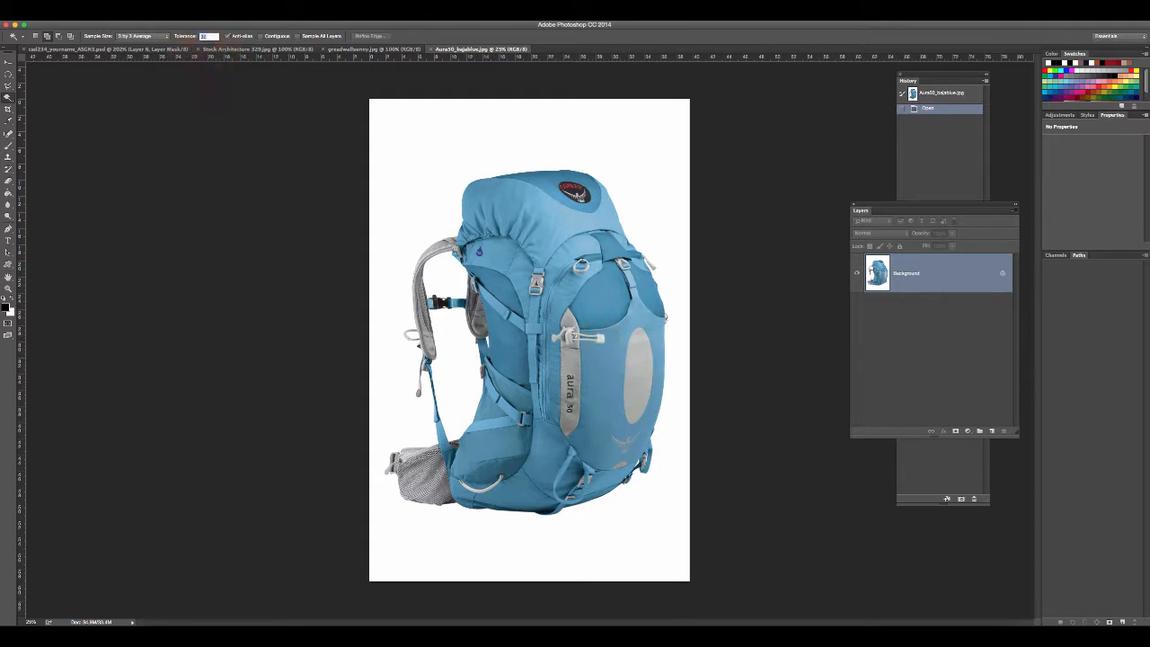
left_click(445, 145)
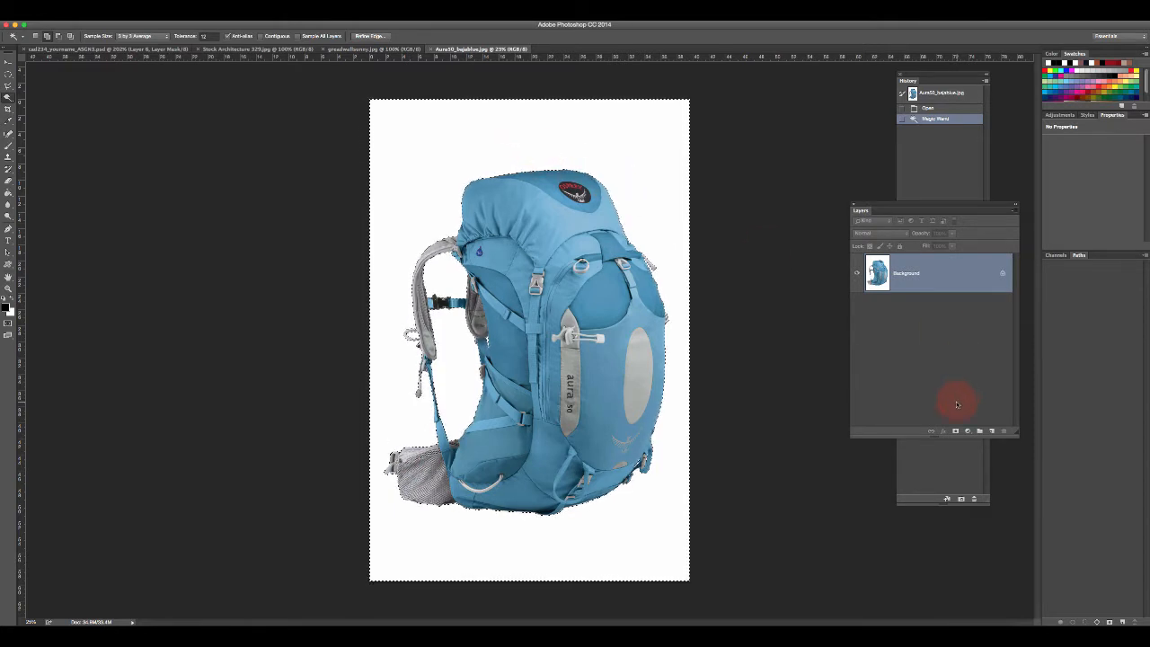
- Duplicate the backpack's Background layer within the same document under the name Background copy
right_click(917, 280)
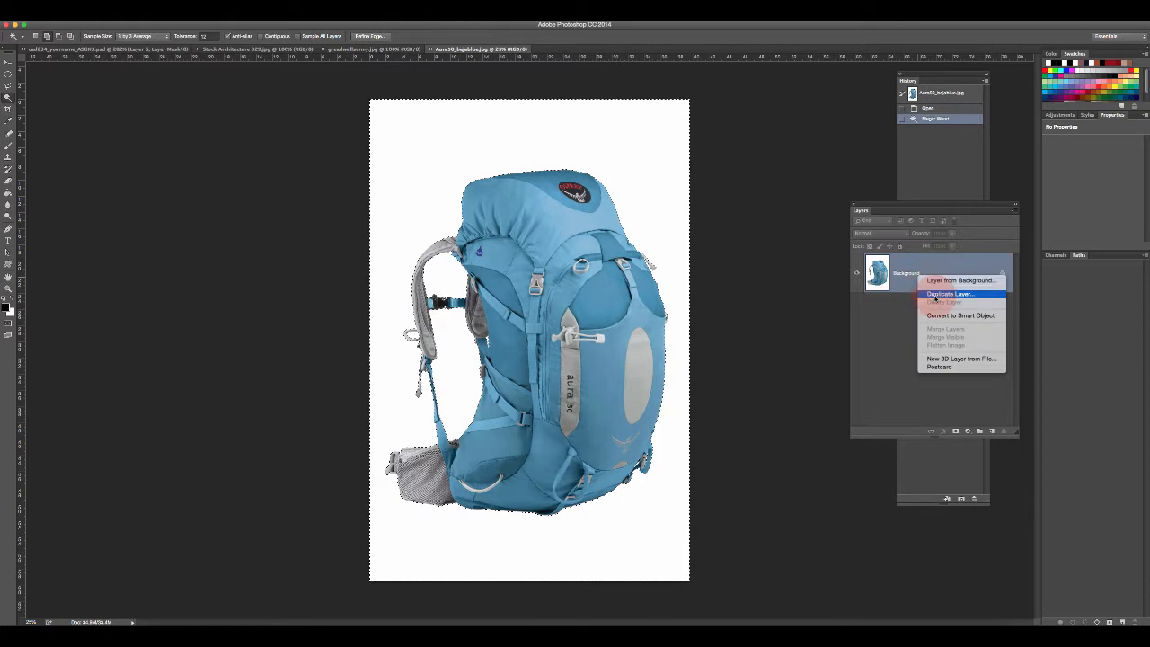
left_click(939, 296)
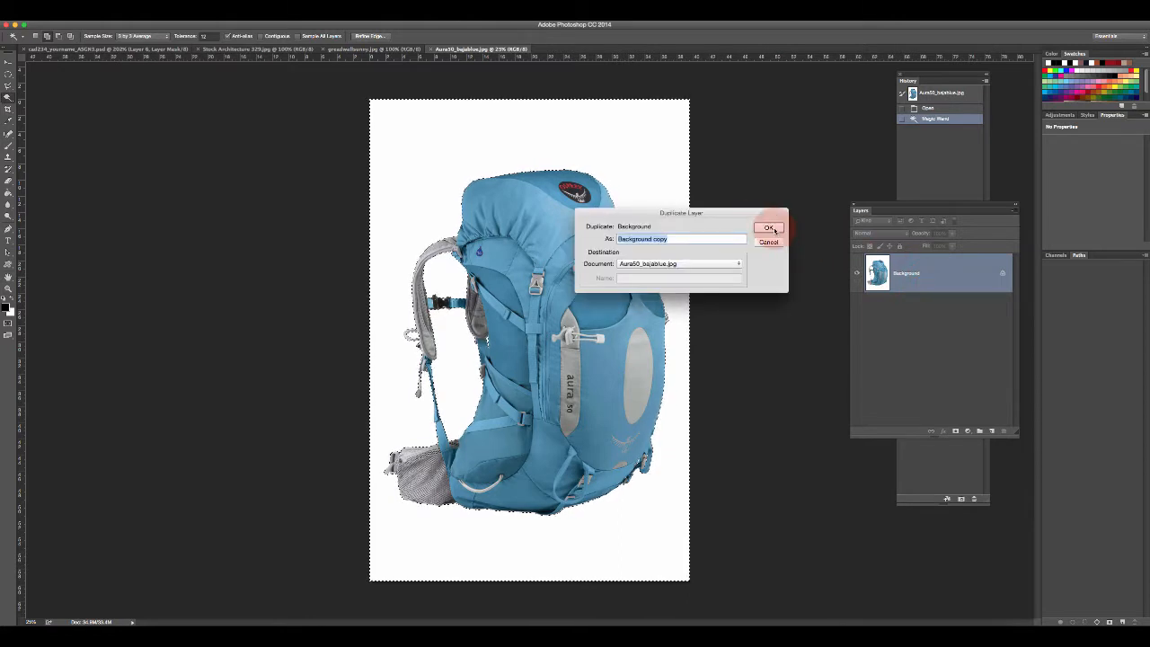
left_click(768, 228)
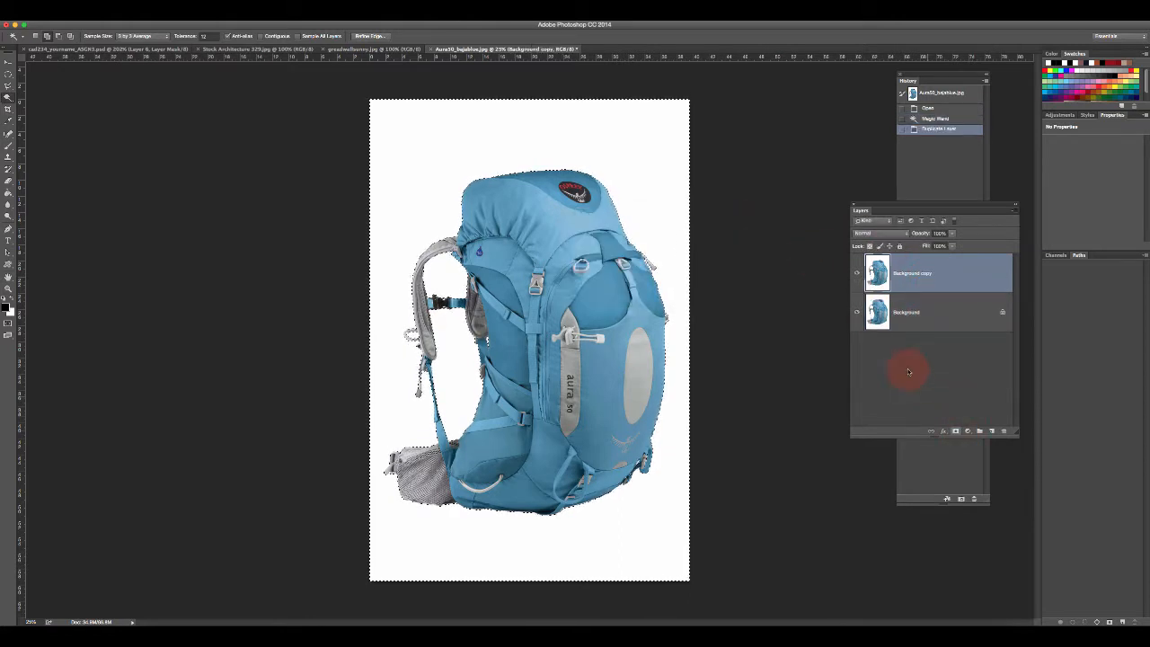
- Add a layer mask to the backpack copy from the selection, hide the original Background layer, and make the mask active
left_click(956, 431)
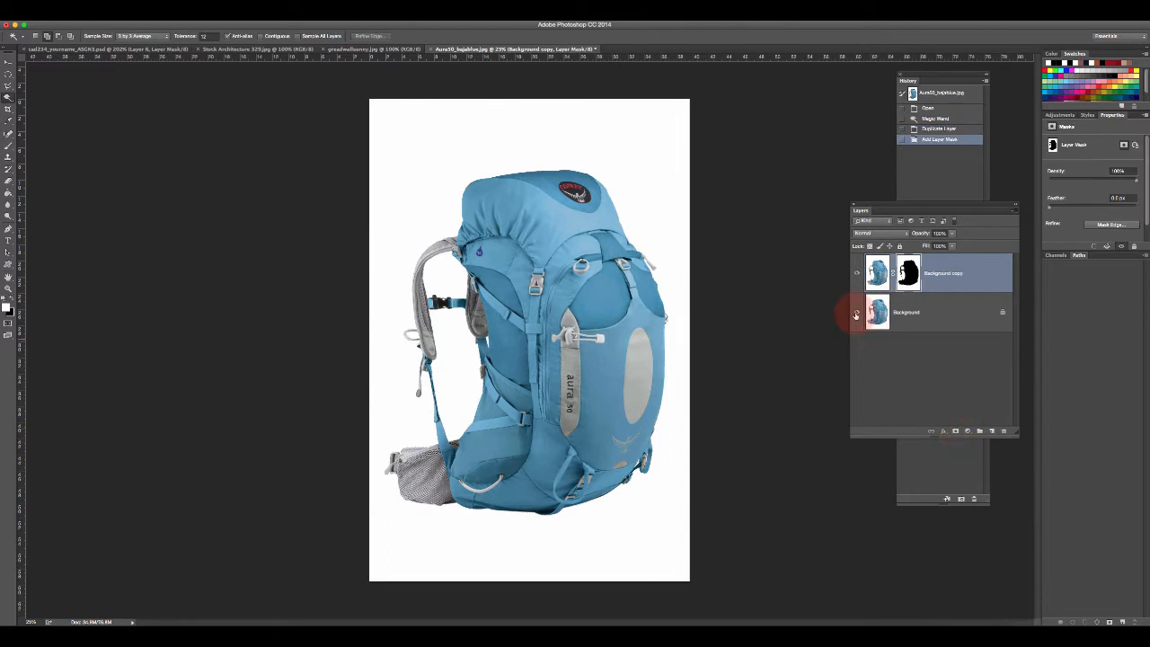
left_click(857, 313)
left_click(909, 272)
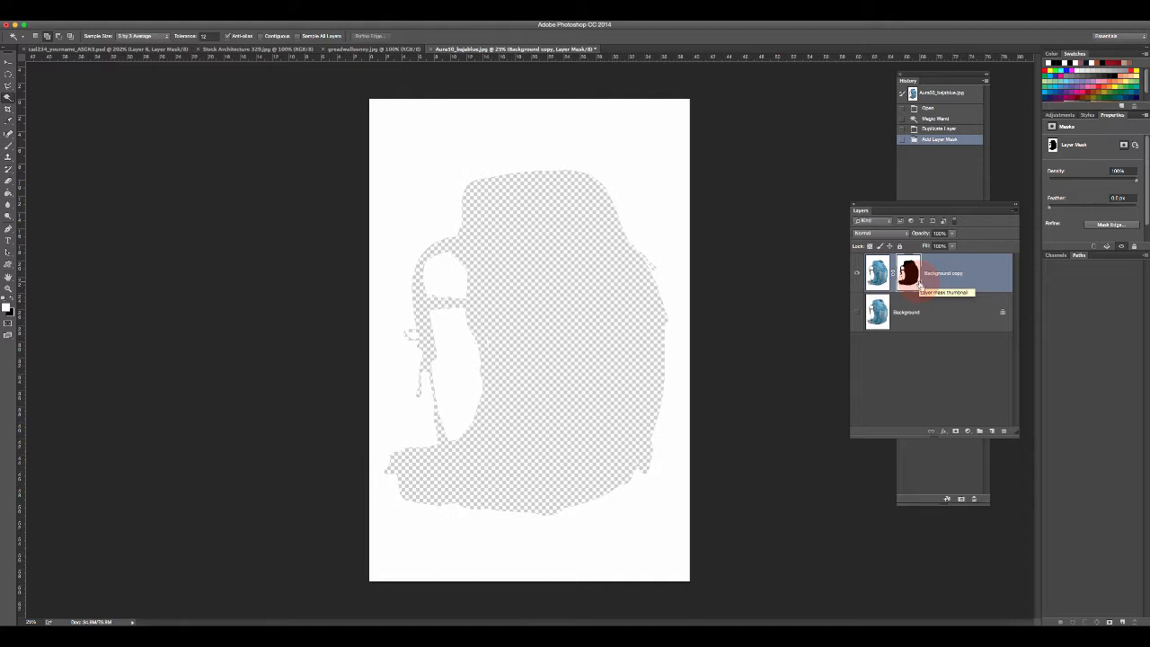
- Invert the backpack's layer mask and bring the masked layer into the castle composite as the topmost layer
key("super+i")
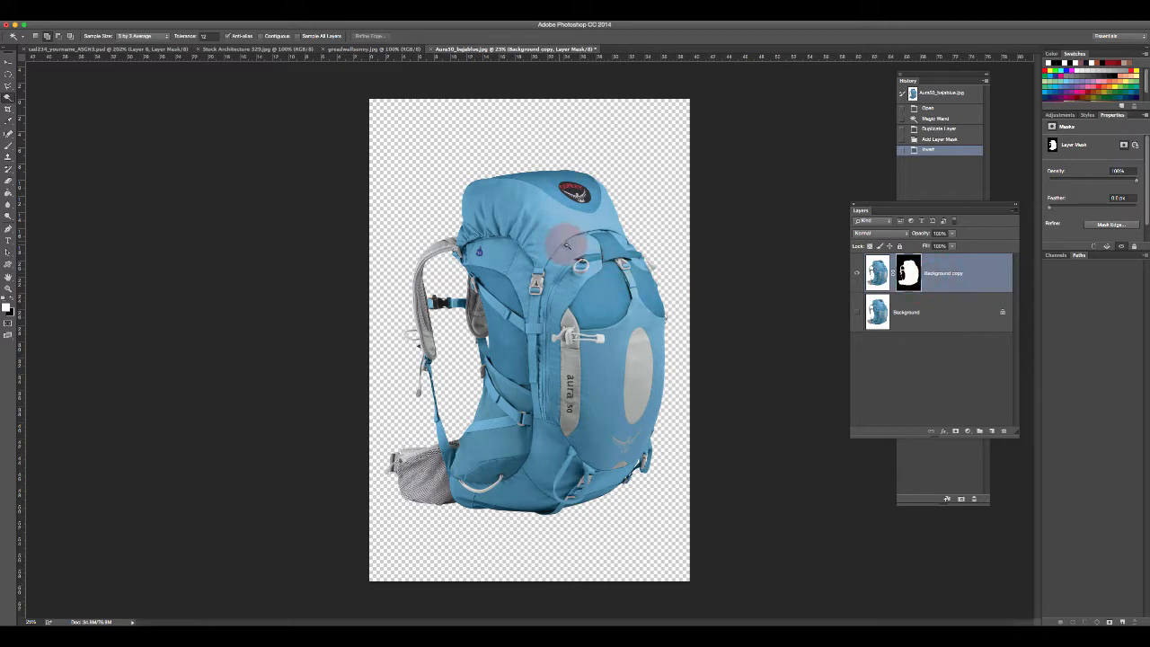
key("v")
left_click_drag(574, 309, 641, 429)
left_click_drag(614, 370, 601, 428)
left_click_drag(961, 301, 955, 260)
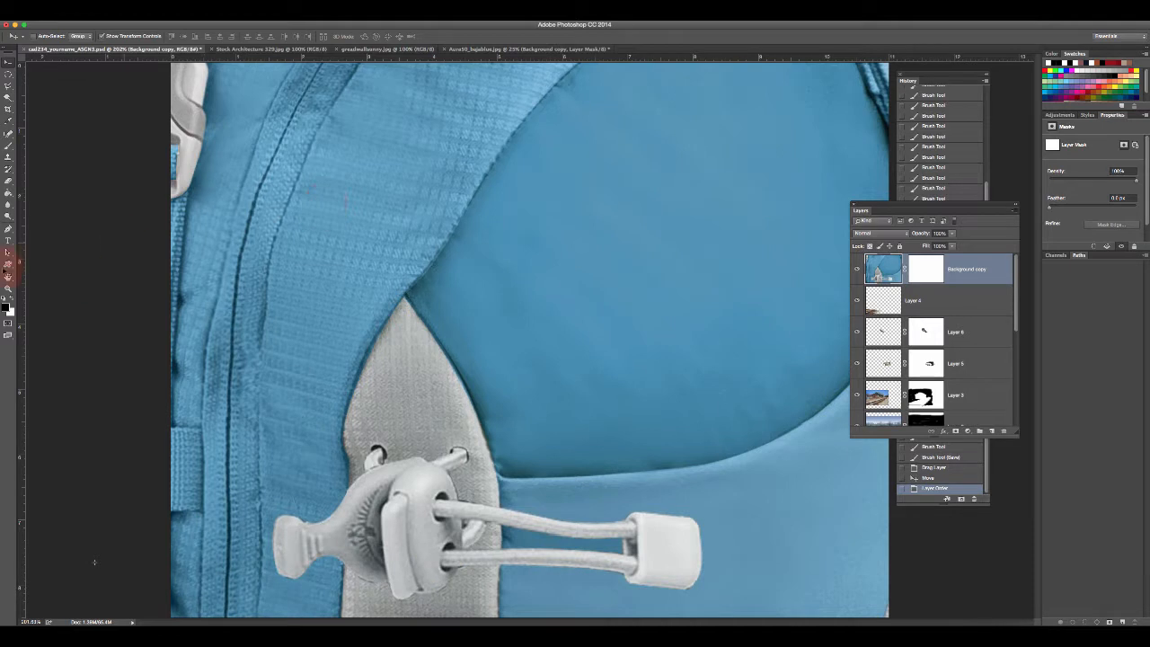
- Scale the oversized backpack layer down proportionally and place it on the near part of the dirt path, beside the railway tracks
left_click(8, 288)
left_click_drag(261, 137, 217, 169)
left_click_drag(416, 270, 347, 242)
left_click(12, 63)
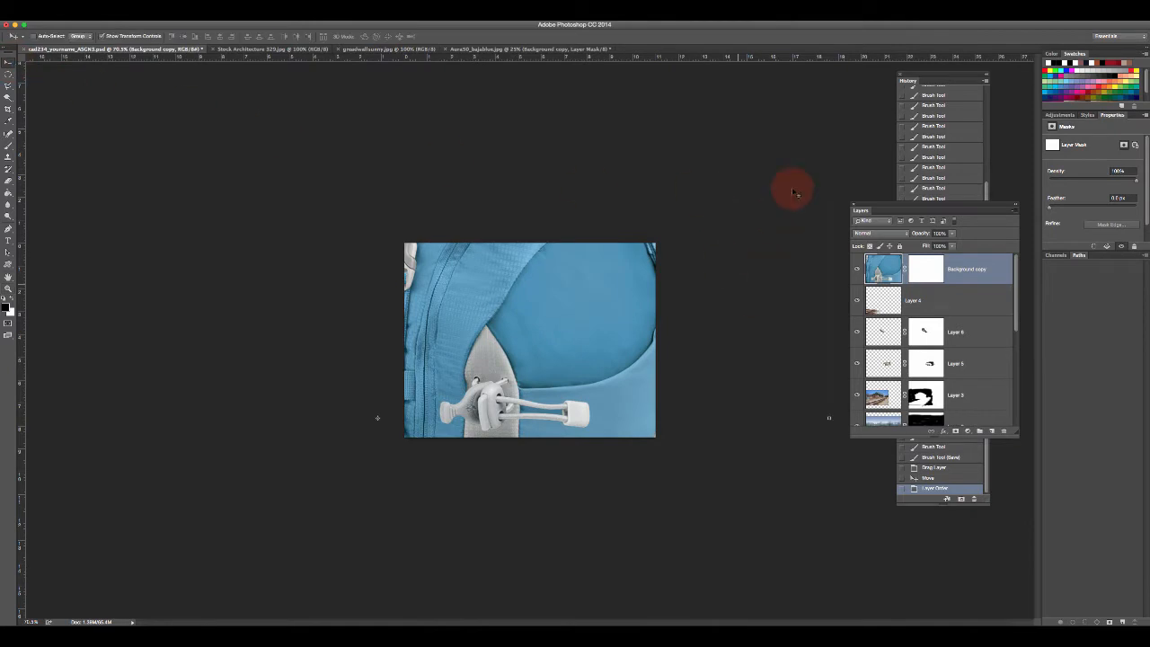
left_click_drag(804, 172, 376, 454)
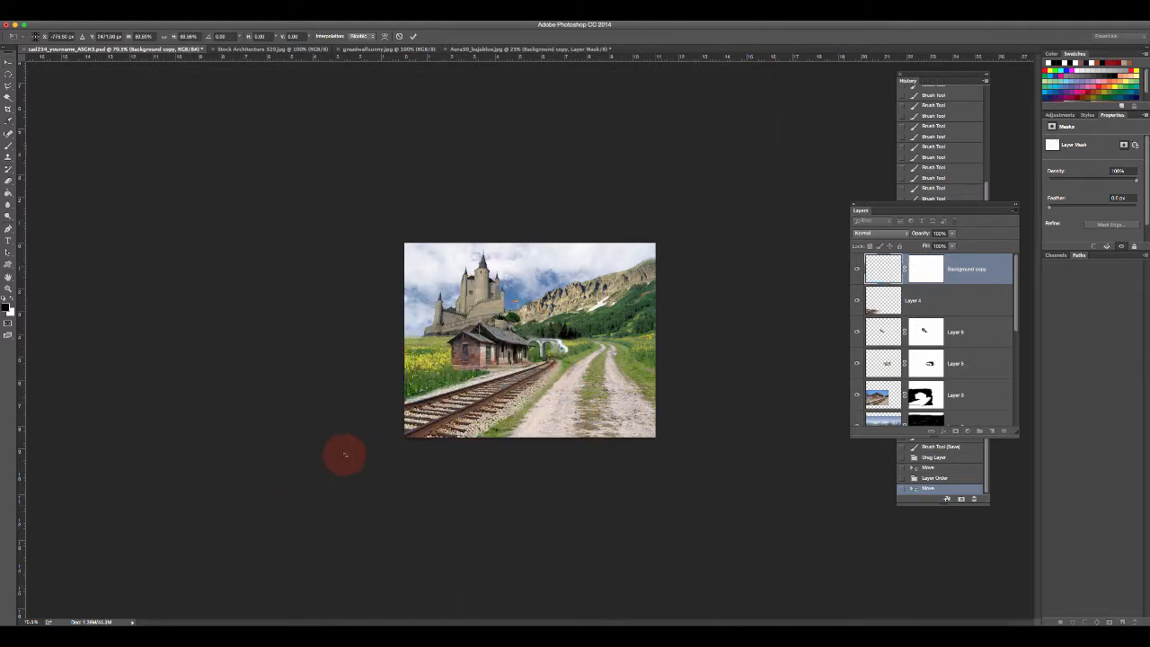
left_click_drag(235, 614, 455, 107)
left_click_drag(844, 163, 701, 159)
left_click_drag(599, 285, 491, 477)
left_click_drag(469, 501, 580, 372)
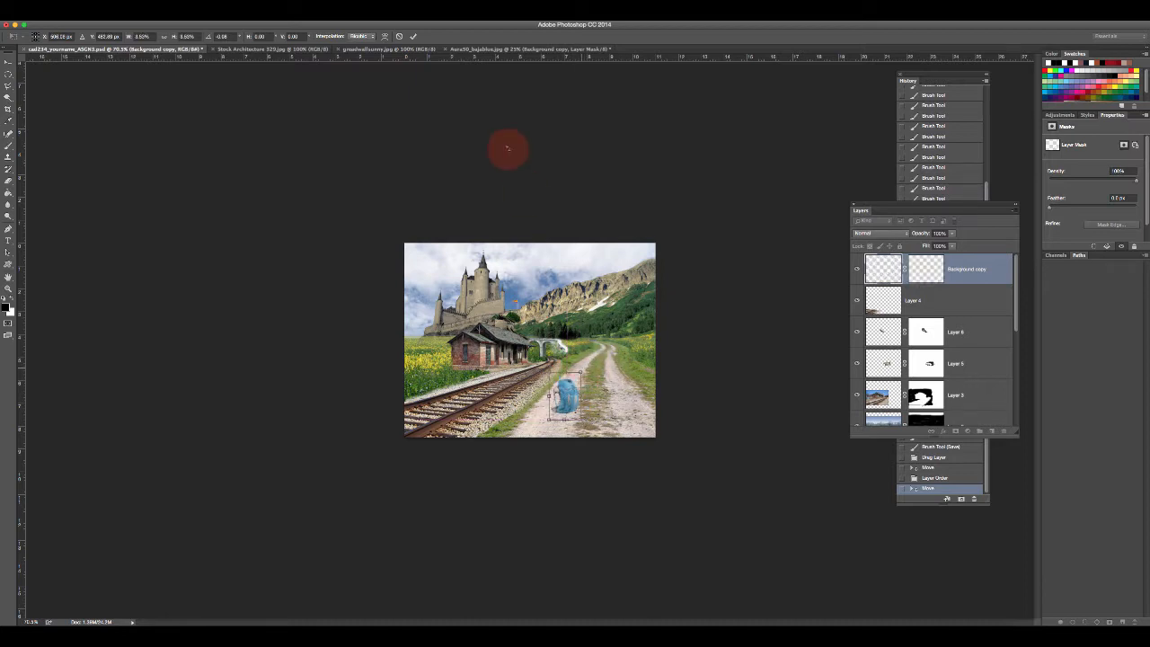
left_click(414, 37)
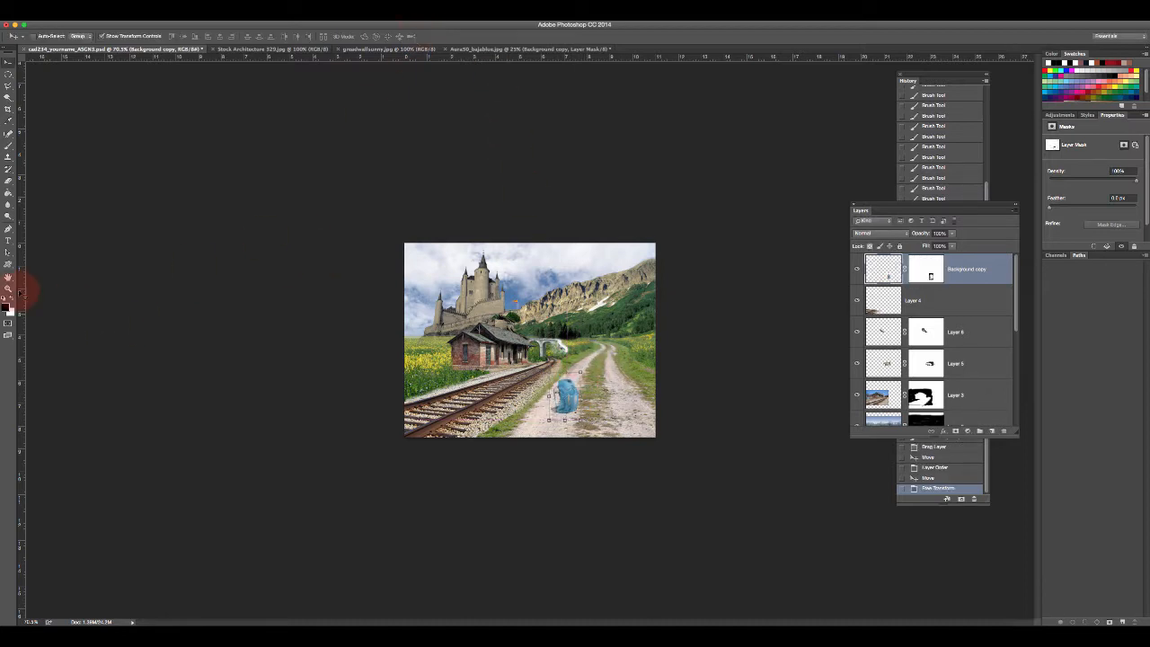
- Duplicate the backpack's Background copy layer within the composite as Background copy 2
left_click(7, 287)
left_click_drag(464, 243, 491, 267)
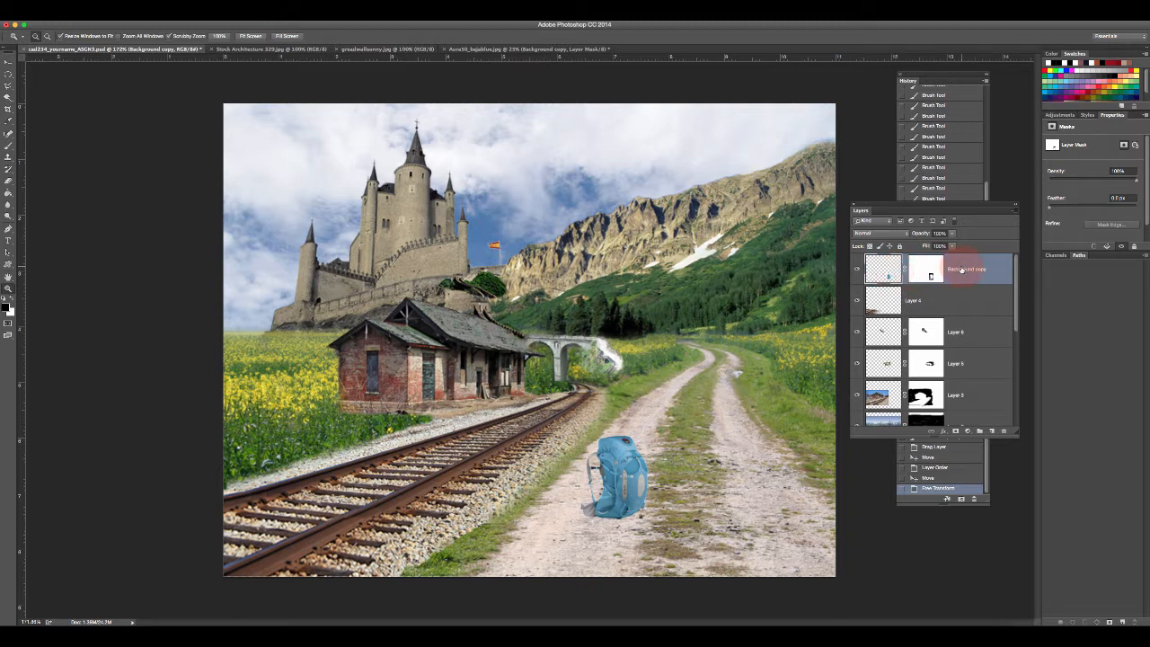
right_click(962, 270)
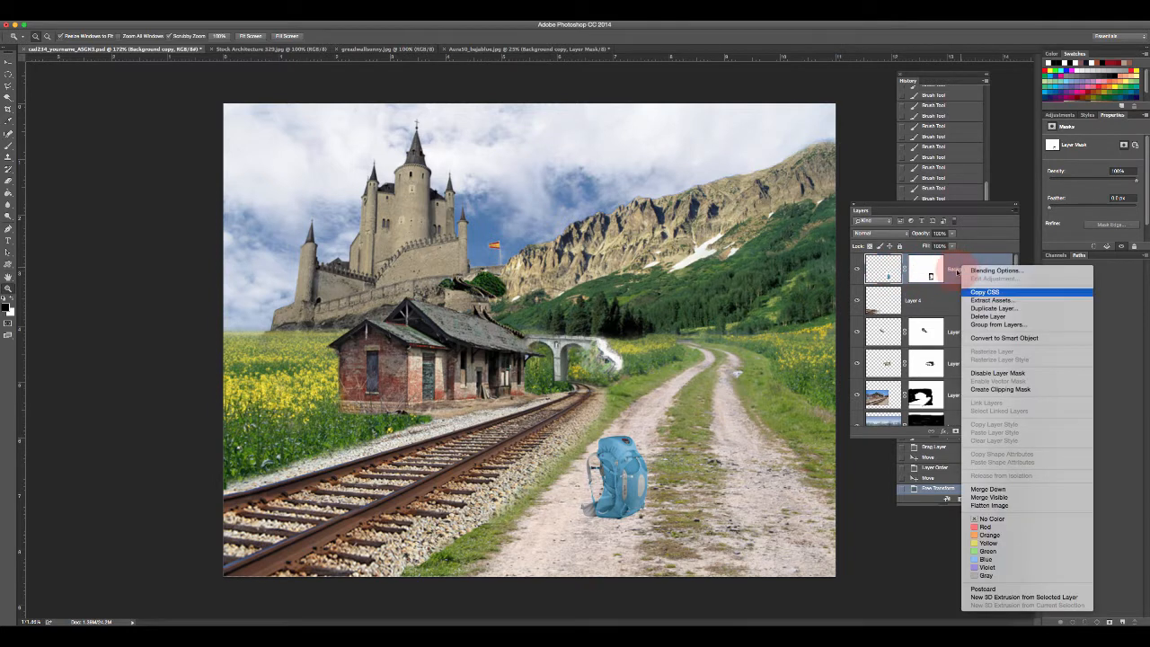
left_click(960, 280)
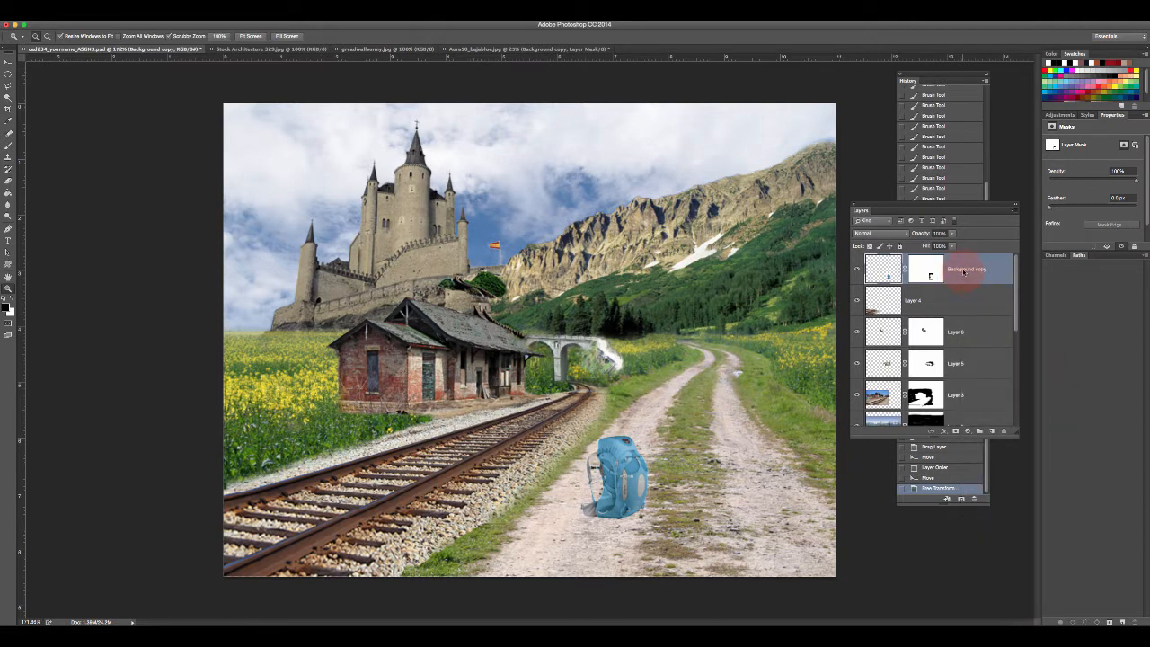
right_click(963, 271)
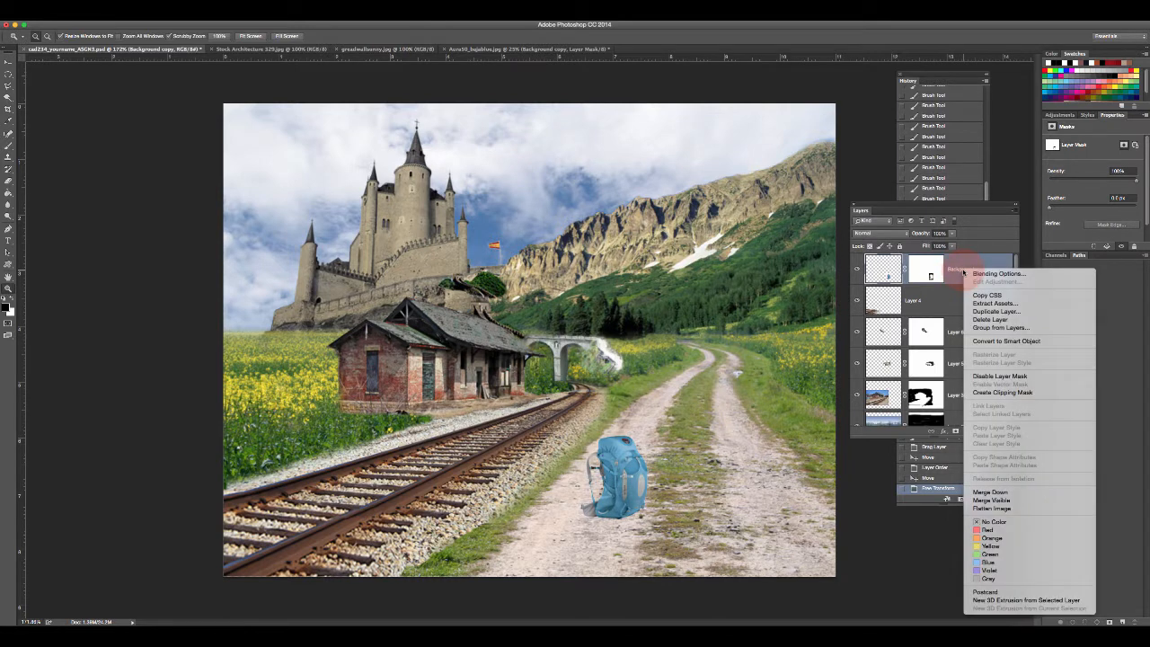
left_click(995, 311)
left_click(770, 227)
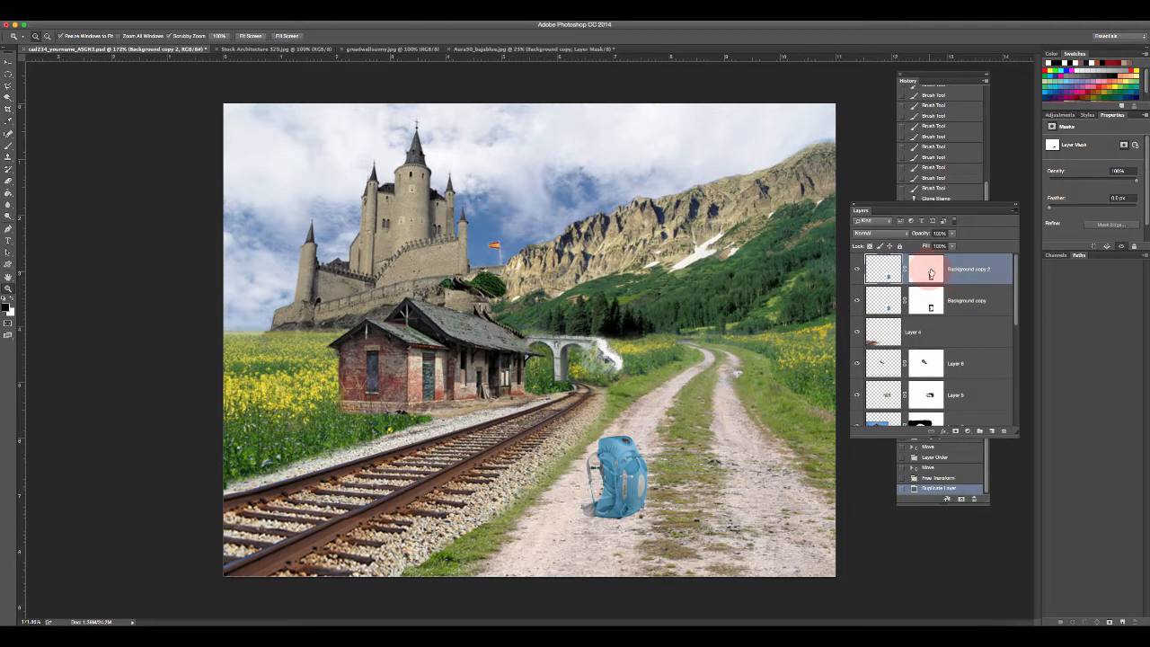
- Paint with a black brush around the backpack on the Background copy layer's mask to clean up its edges
left_click(930, 273)
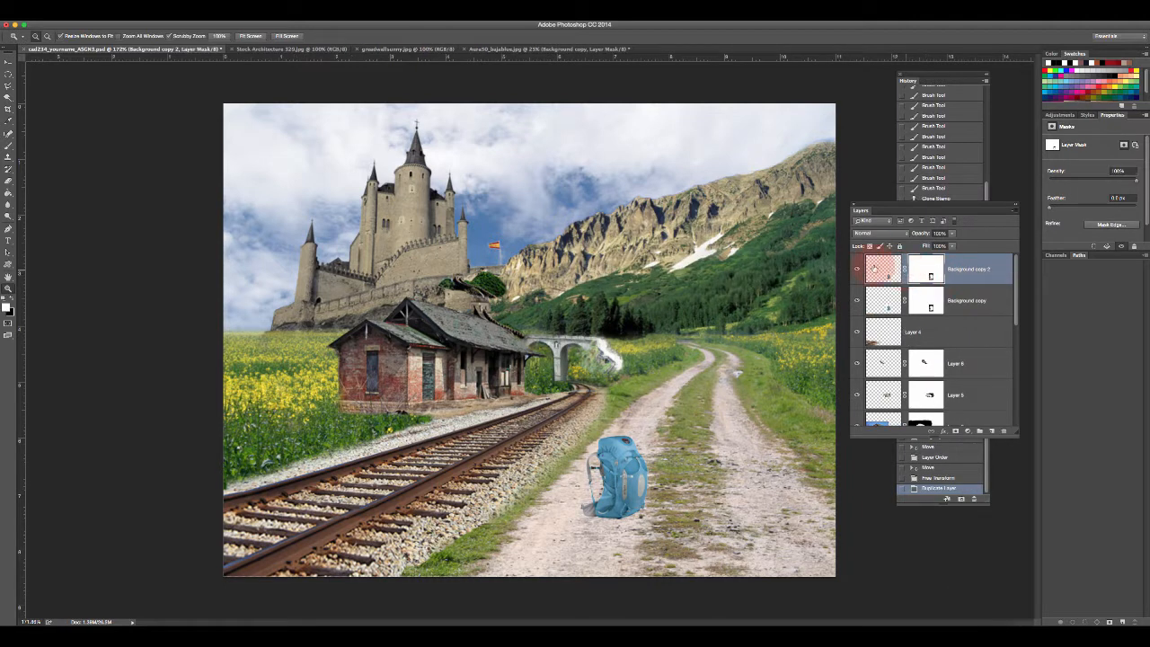
left_click(927, 274)
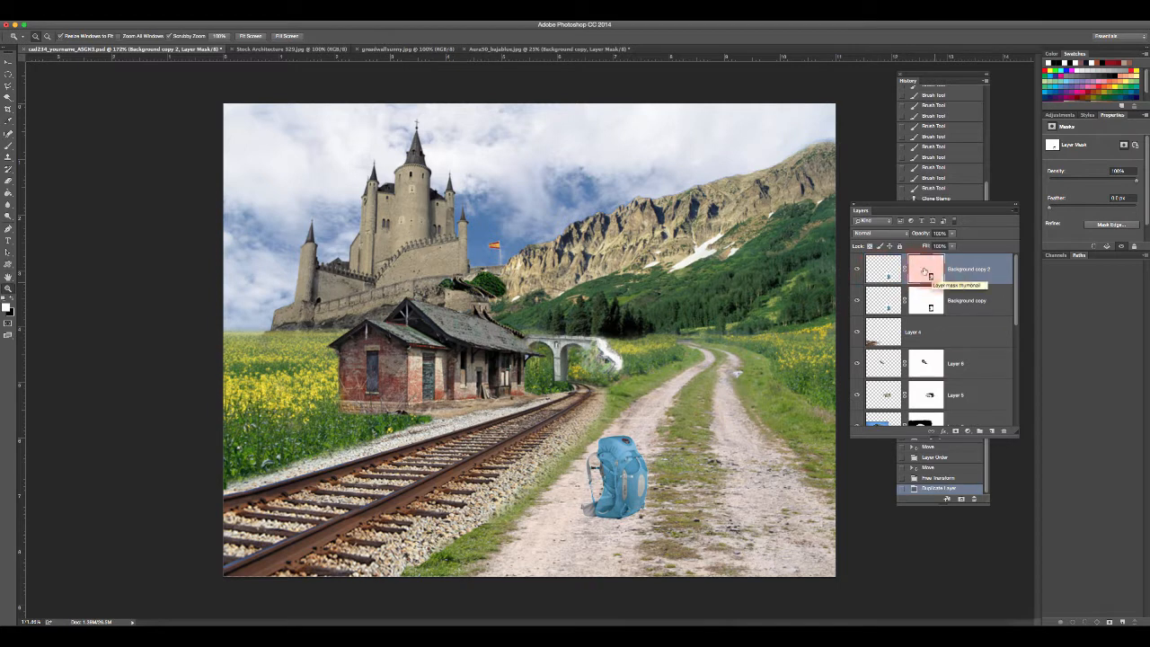
left_click(885, 302)
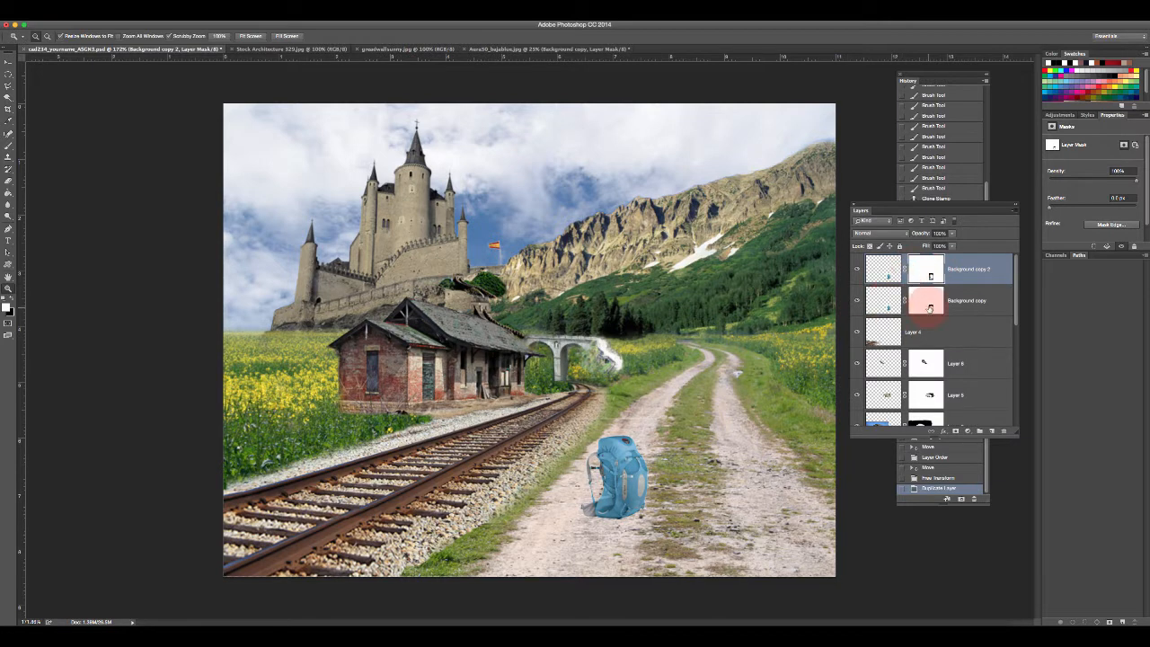
left_click(927, 302)
mouse_move(590, 422)
left_mouse_down()
mouse_move(647, 424)
mouse_move(600, 422)
mouse_move(721, 423)
mouse_move(751, 520)
mouse_move(560, 536)
mouse_move(504, 501)
mouse_move(647, 388)
mouse_move(810, 293)
left_mouse_up()
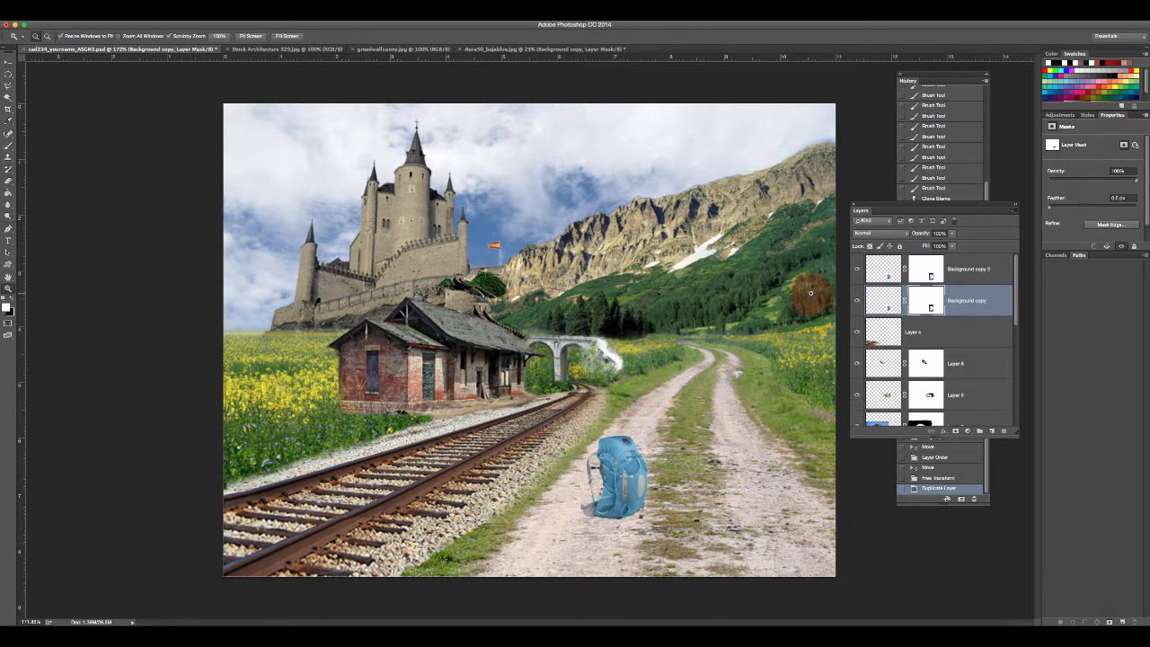
left_click(9, 147)
mouse_move(681, 428)
left_mouse_down()
mouse_move(654, 420)
mouse_move(800, 353)
mouse_move(728, 357)
mouse_move(629, 400)
mouse_move(640, 417)
mouse_move(615, 411)
mouse_move(654, 420)
mouse_move(604, 406)
left_mouse_up()
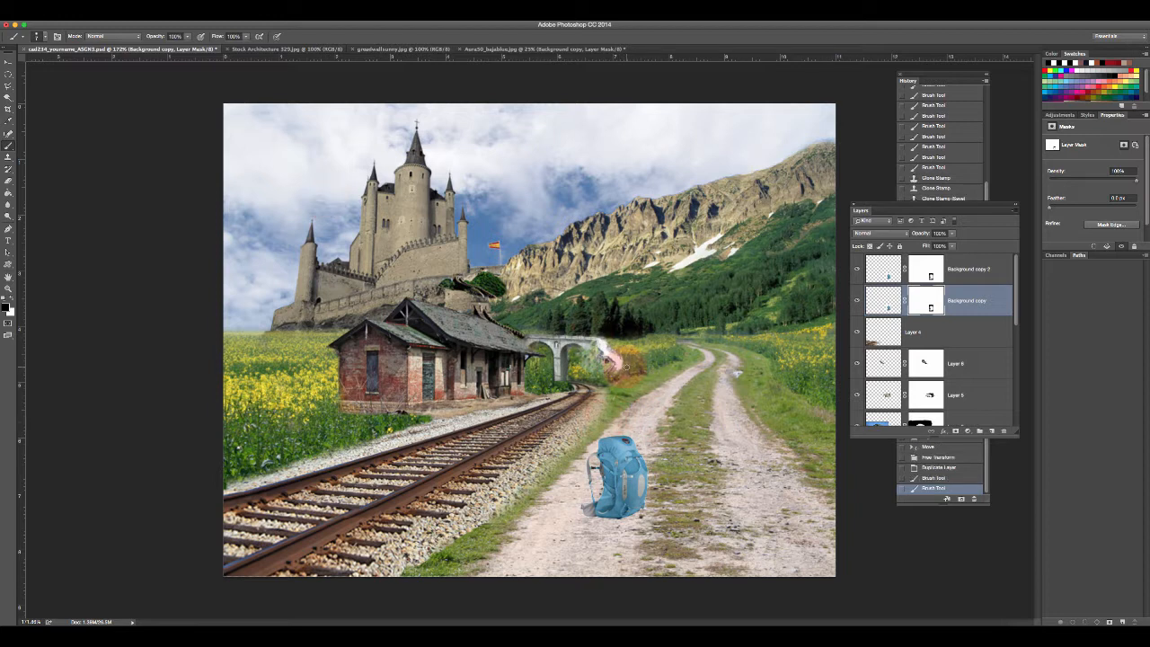
- Apply the layer mask of Background copy 2 permanently, keeping the layer visible
left_click(857, 269)
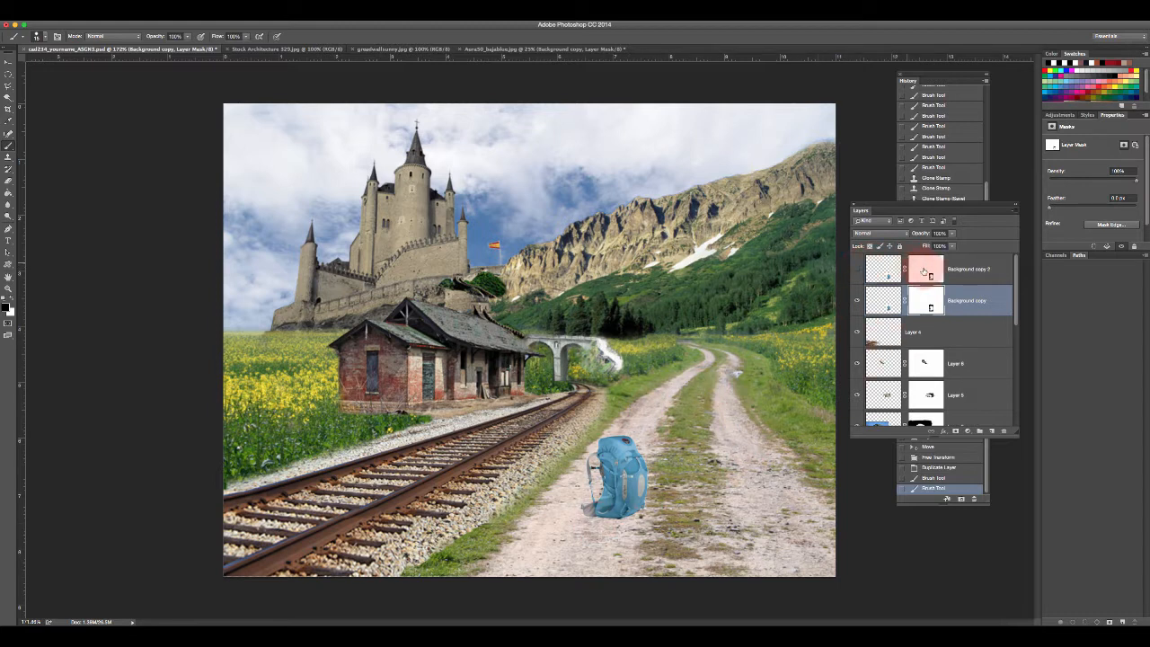
left_click(923, 274)
left_click(858, 269)
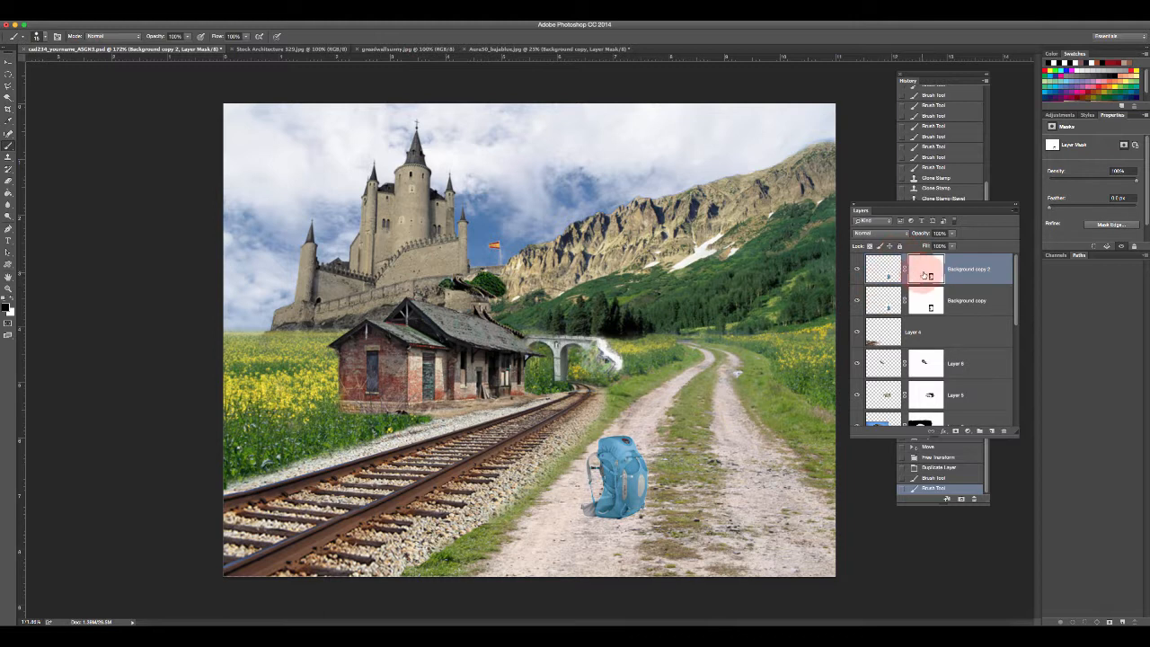
right_click(925, 275)
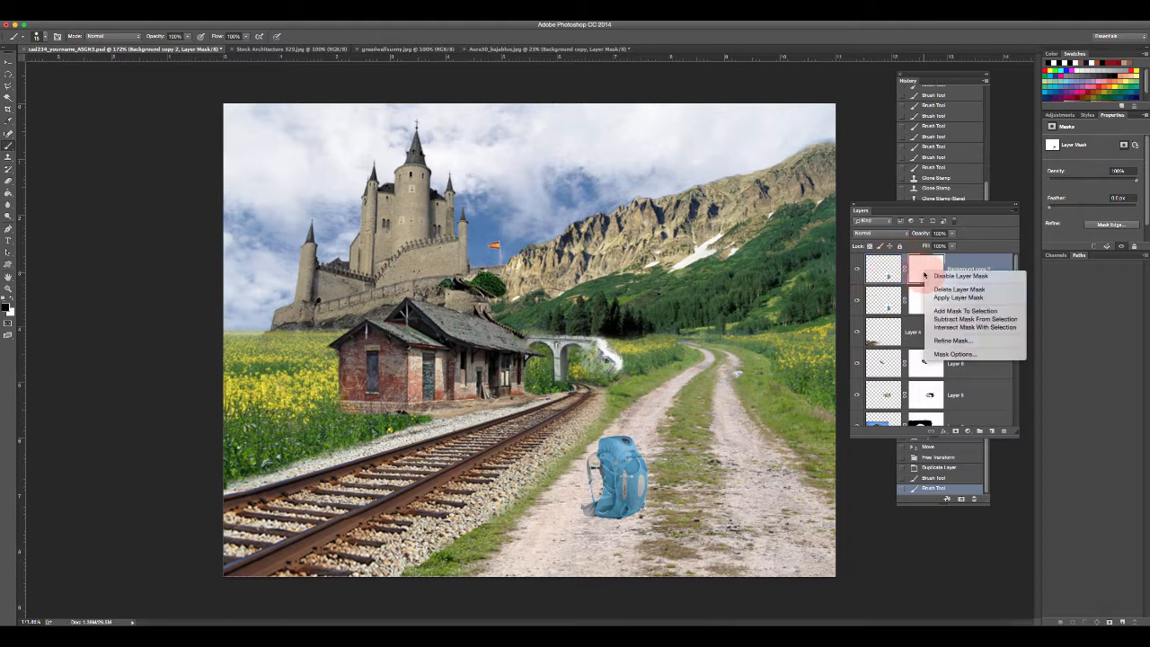
left_click(953, 298)
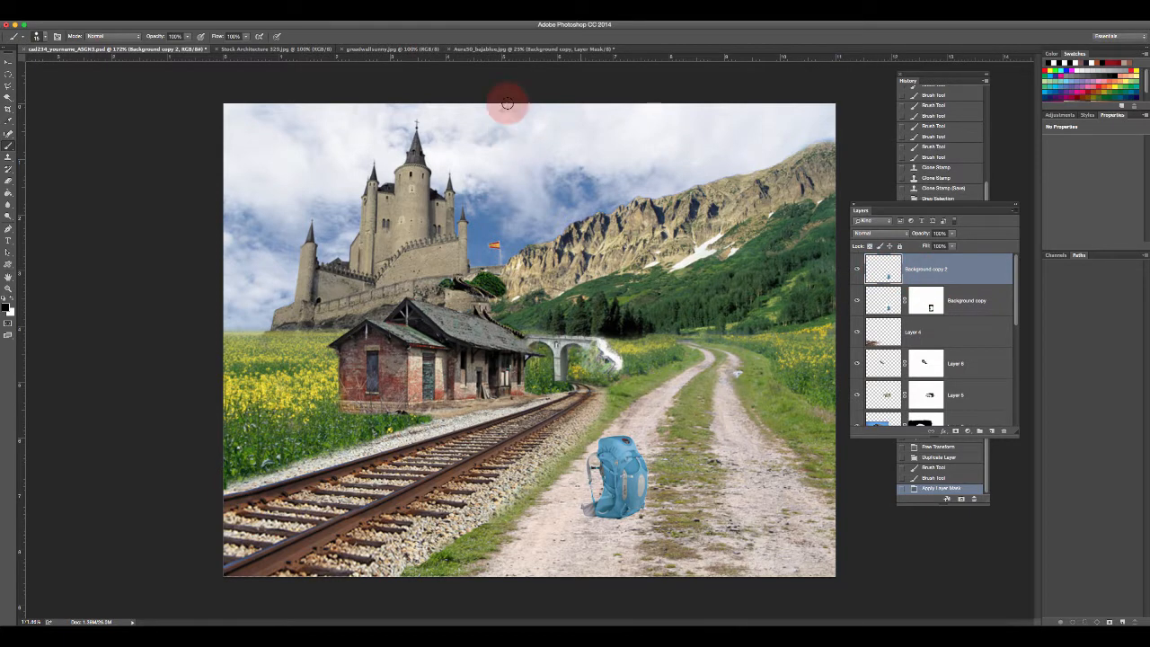
- Turn the backpack on Background copy 2 into a solid black silhouette using Threshold at level 255
left_click(116, 15)
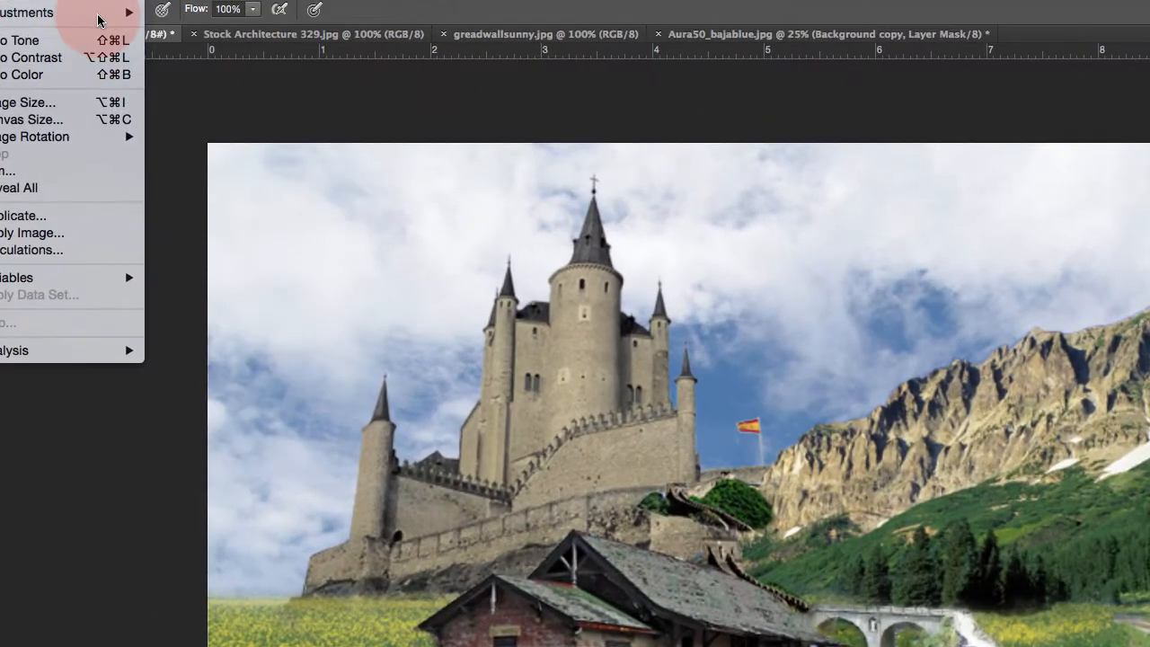
mouse_move(176, 42)
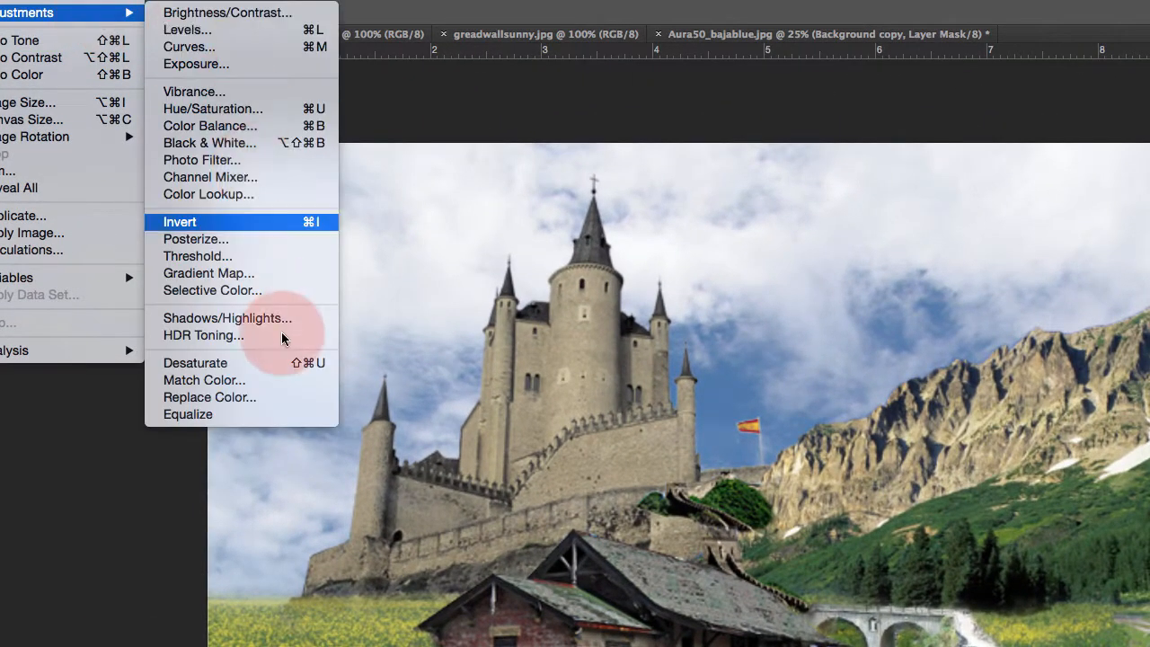
left_click(220, 255)
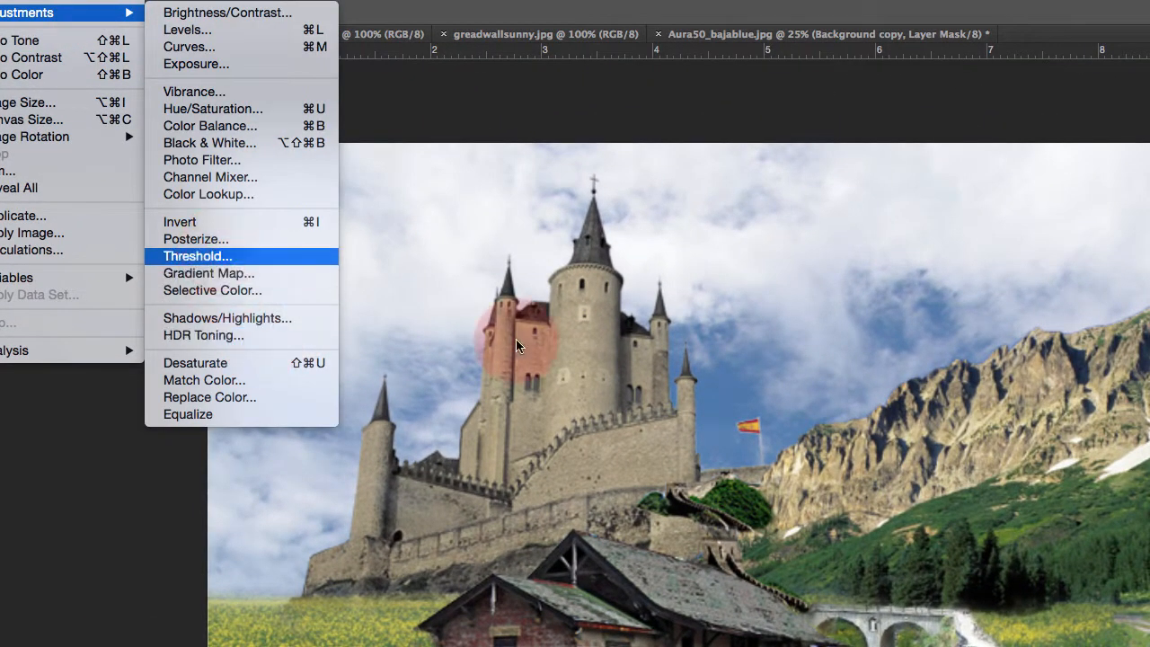
left_click_drag(871, 624, 1006, 633)
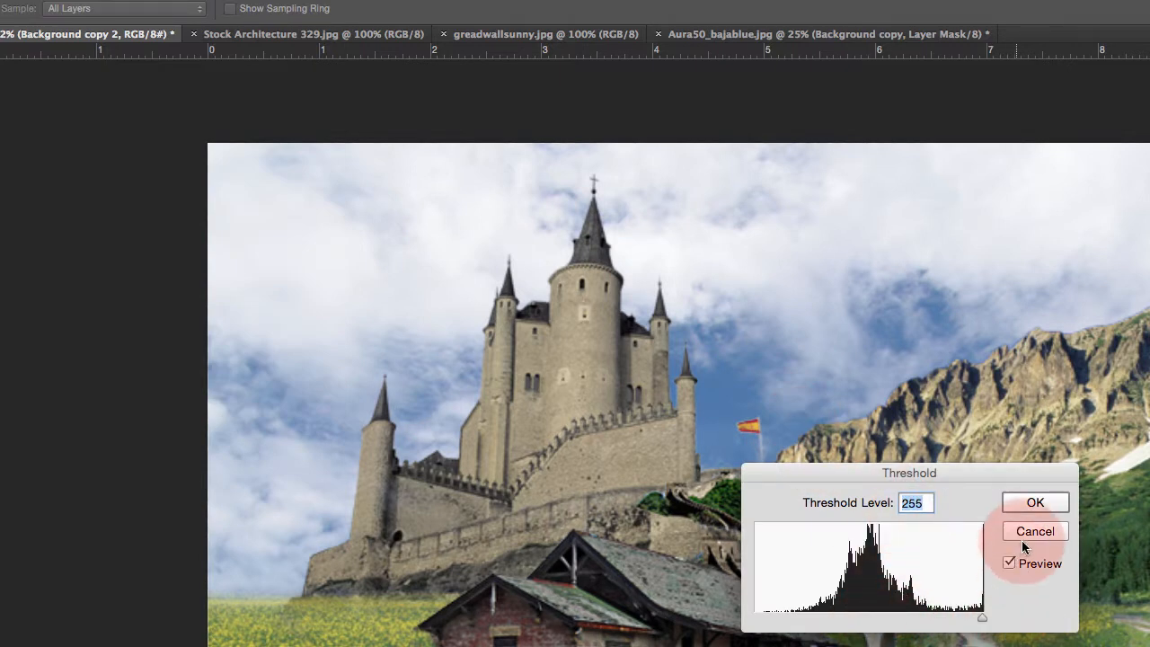
left_click(1031, 502)
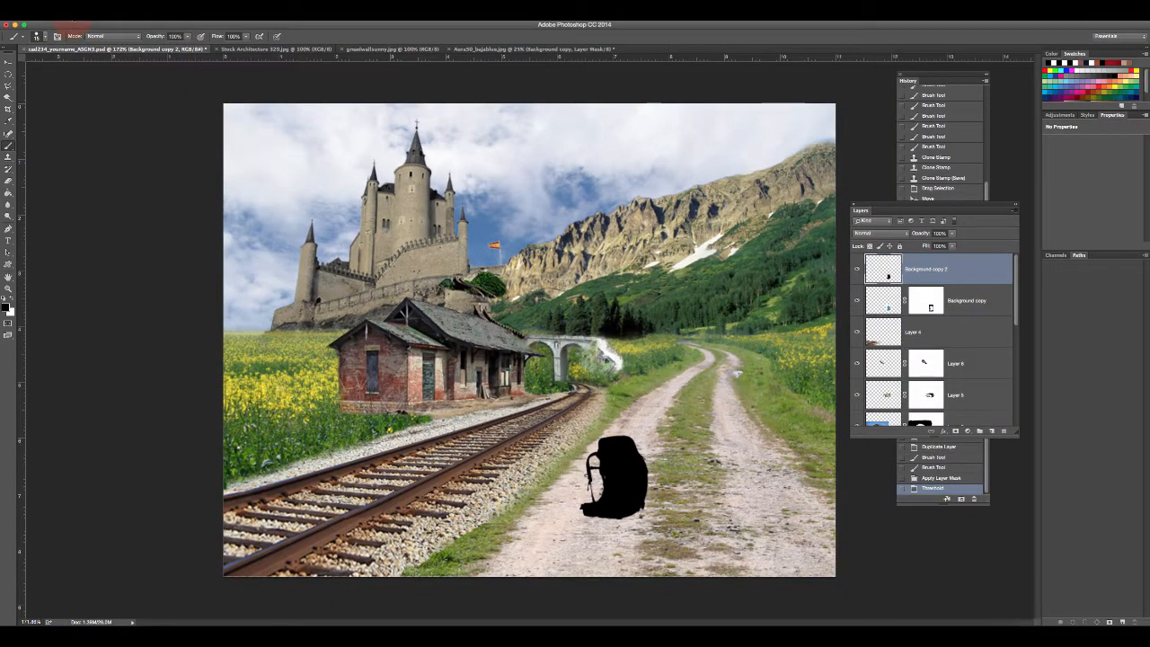
- Distort the black silhouette into a shadow lying on the path beside the backpack, and place its layer beneath Background copy
left_click(72, 22)
mouse_move(117, 146)
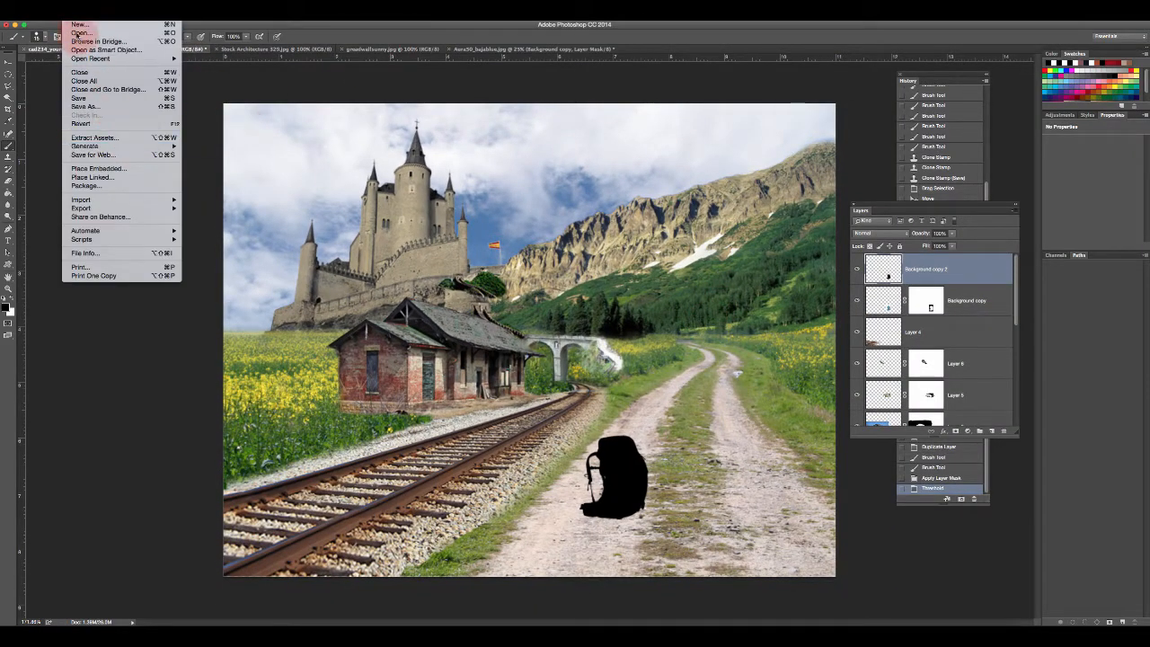
mouse_move(95, 13)
mouse_move(171, 204)
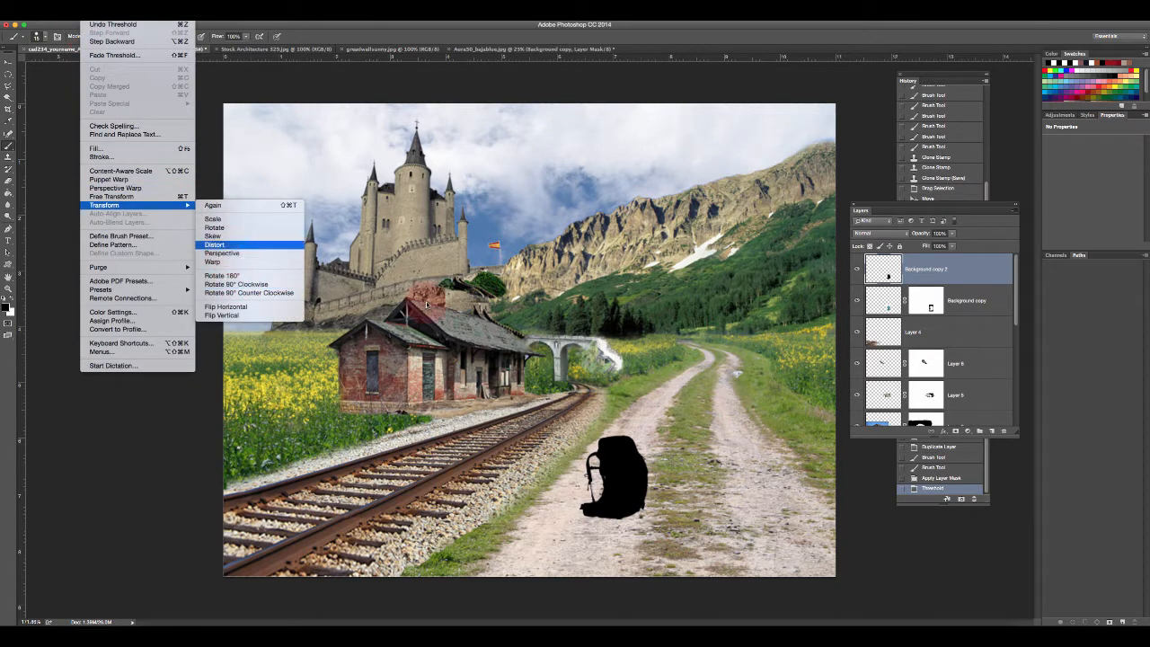
left_click(270, 244)
left_click_drag(653, 420, 438, 27)
left_click(414, 37)
left_click_drag(931, 271, 939, 309)
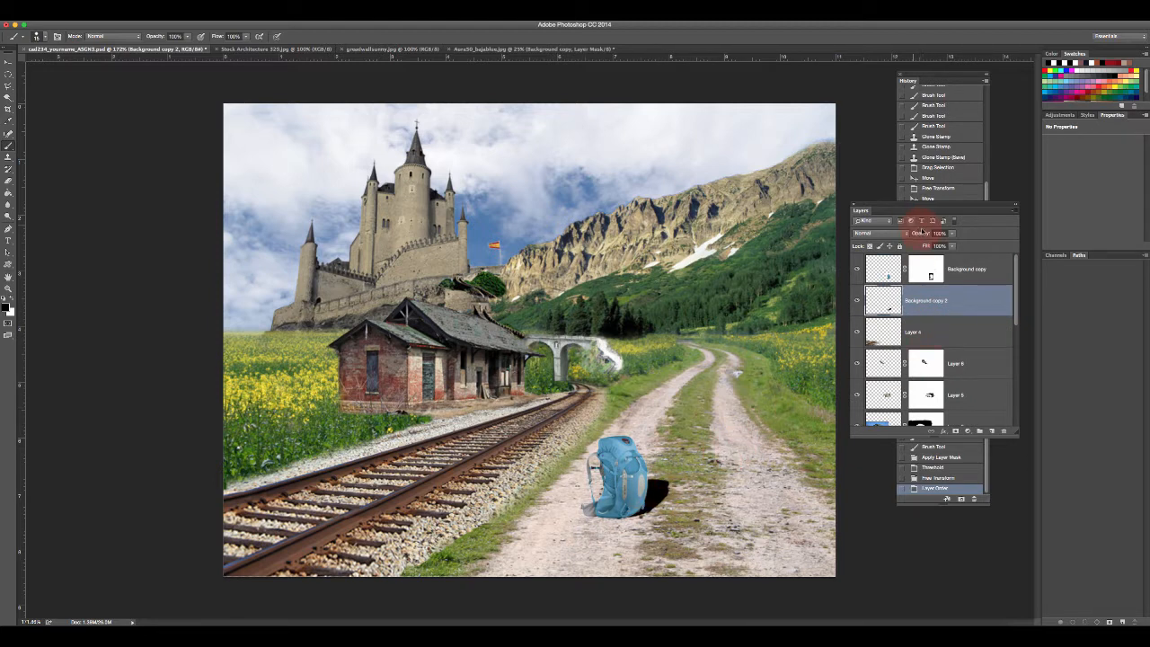
- Lower the opacity of the shadow layer Background copy 2 and align the shadow with the backpack's base
left_click_drag(914, 235, 904, 235)
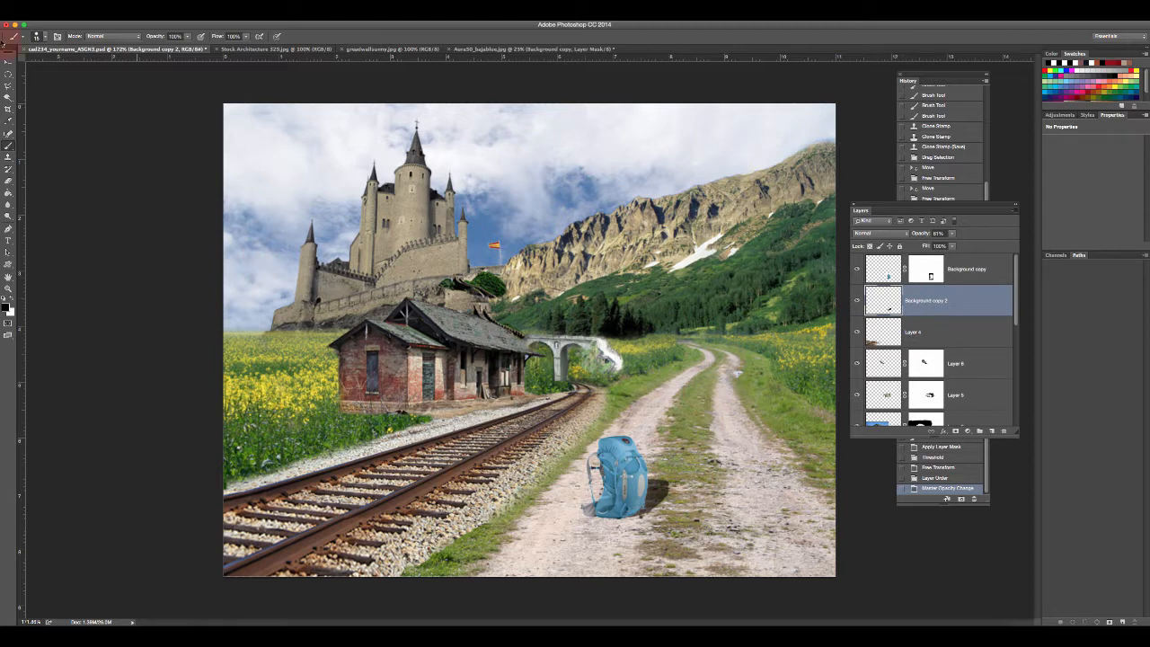
left_click(11, 63)
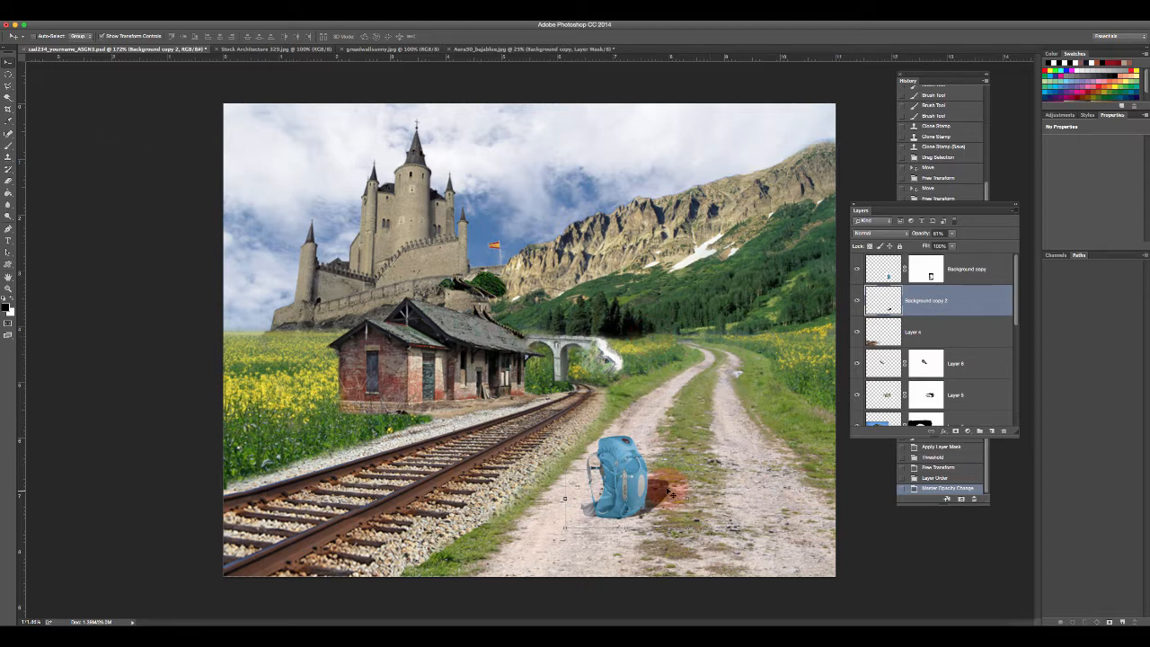
left_click_drag(659, 429, 668, 485)
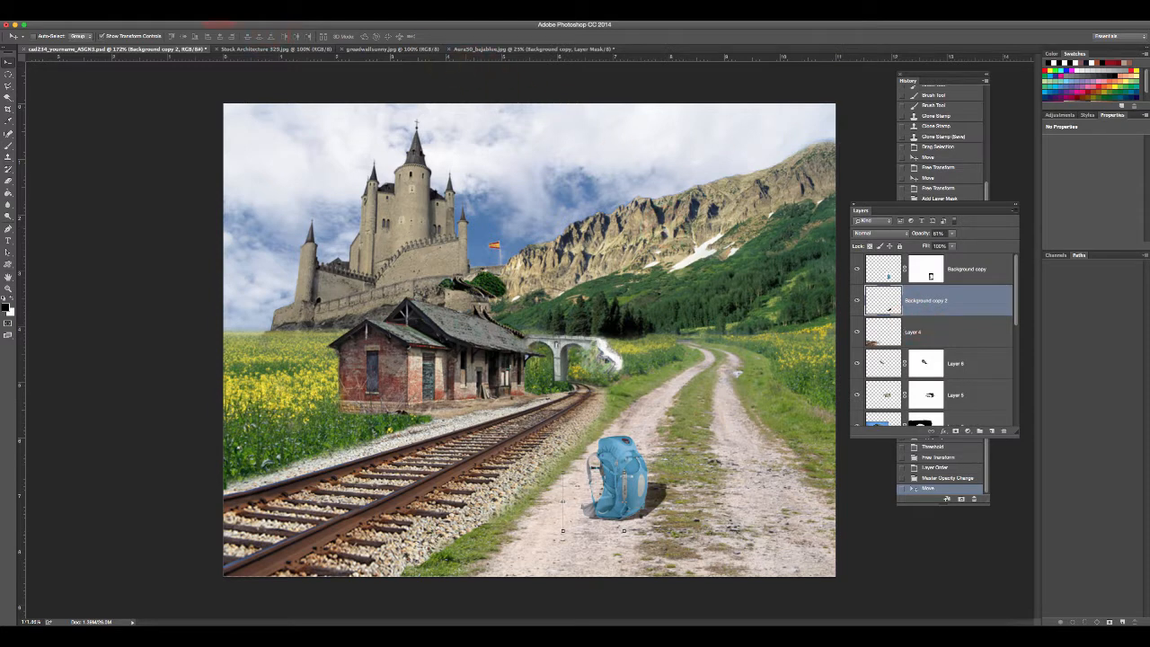
- Soften the backpack's shadow with a Gaussian Blur of 1.0 pixel radius
left_click(218, 24)
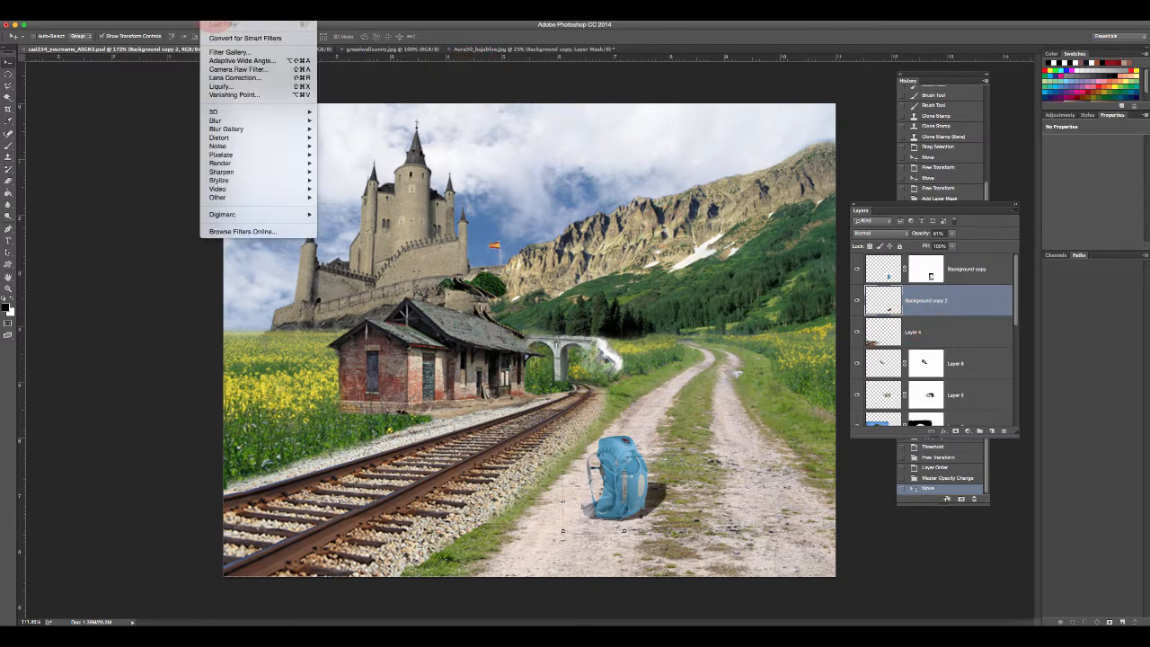
mouse_move(280, 126)
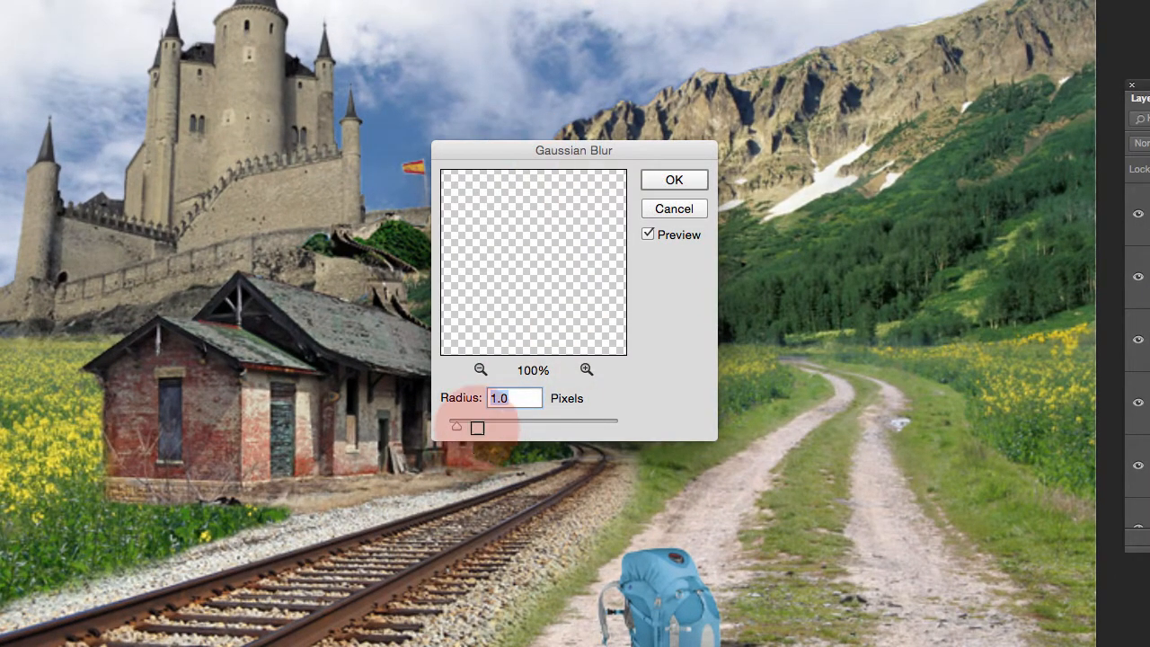
left_click(671, 182)
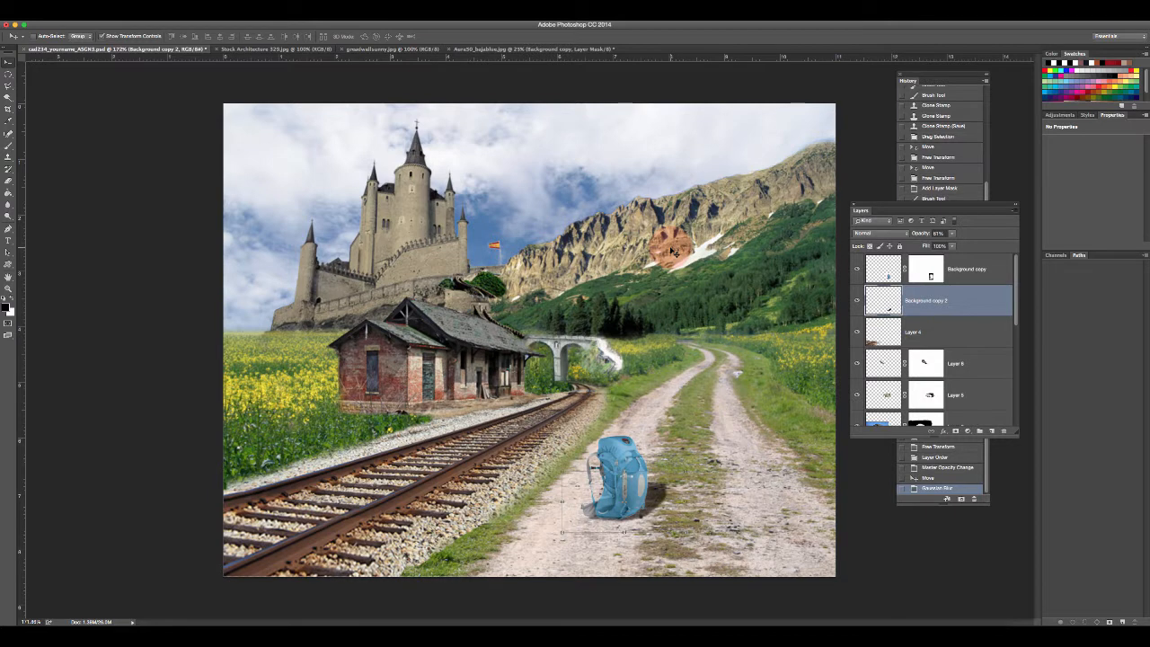
- Save the composite, switch to Adobe Bridge, and open the Castle Butte sign photo Stock clip pics 348.jpg from Stock Graphics
left_click(77, 11)
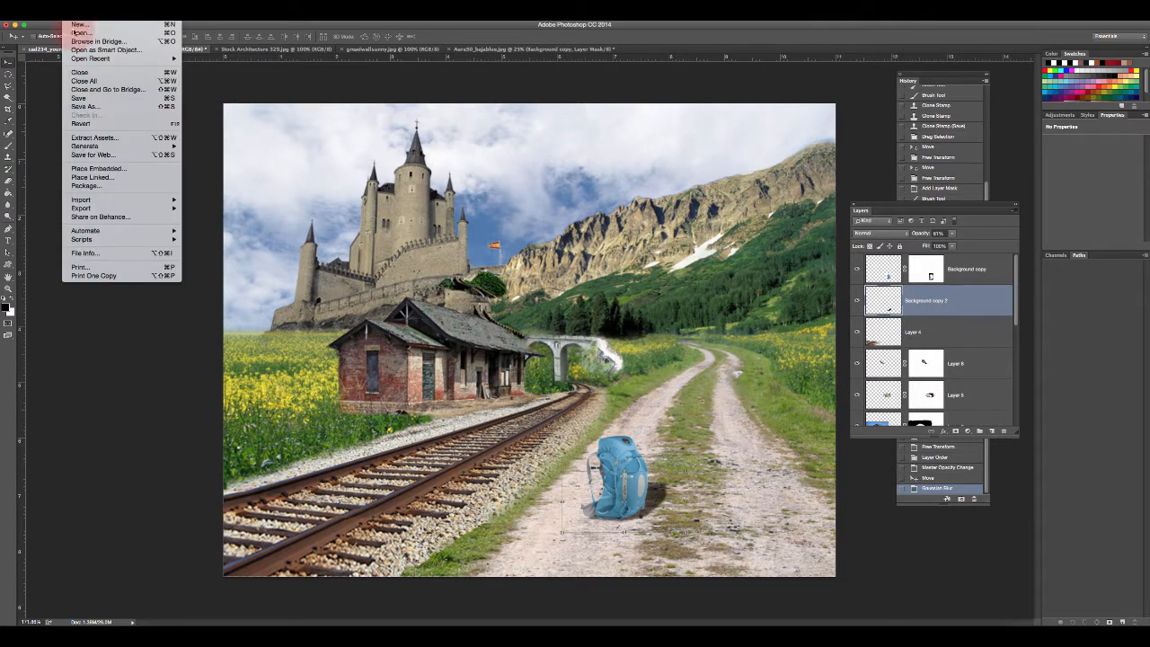
left_click(86, 98)
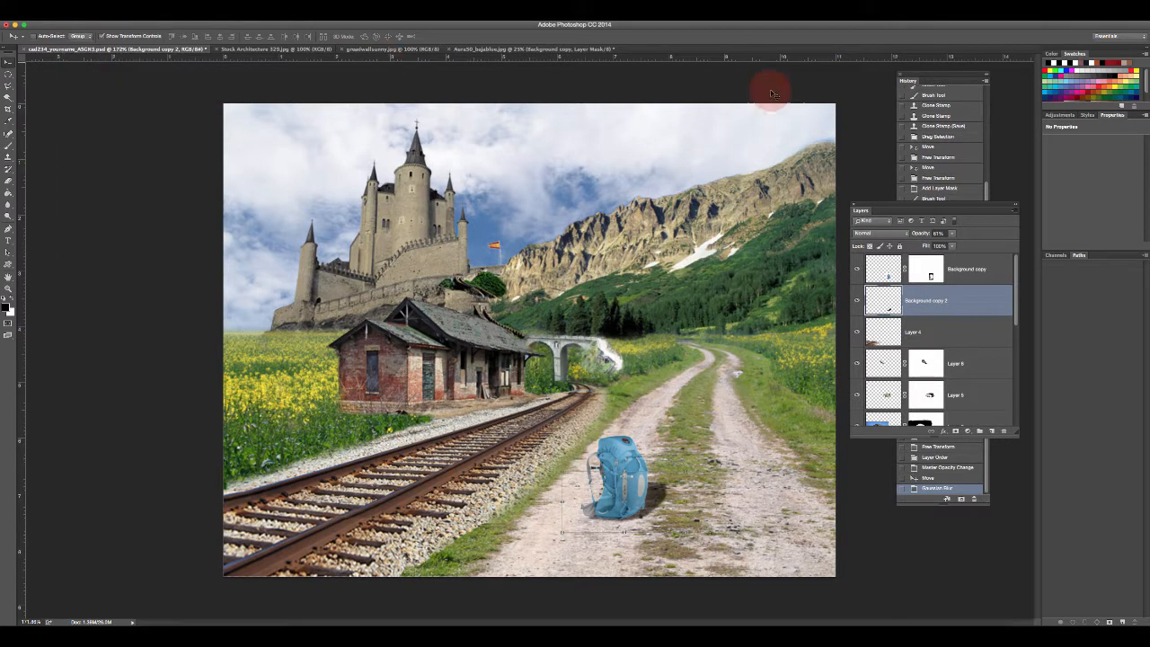
left_click(979, 11)
left_click(986, 34)
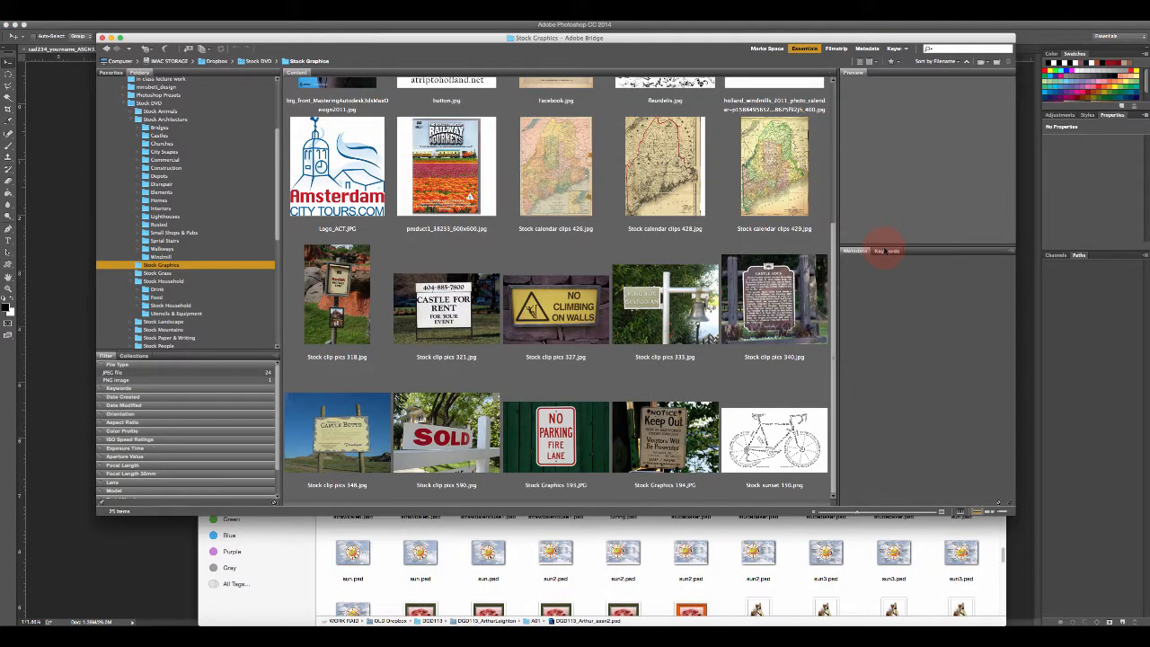
left_click(350, 431)
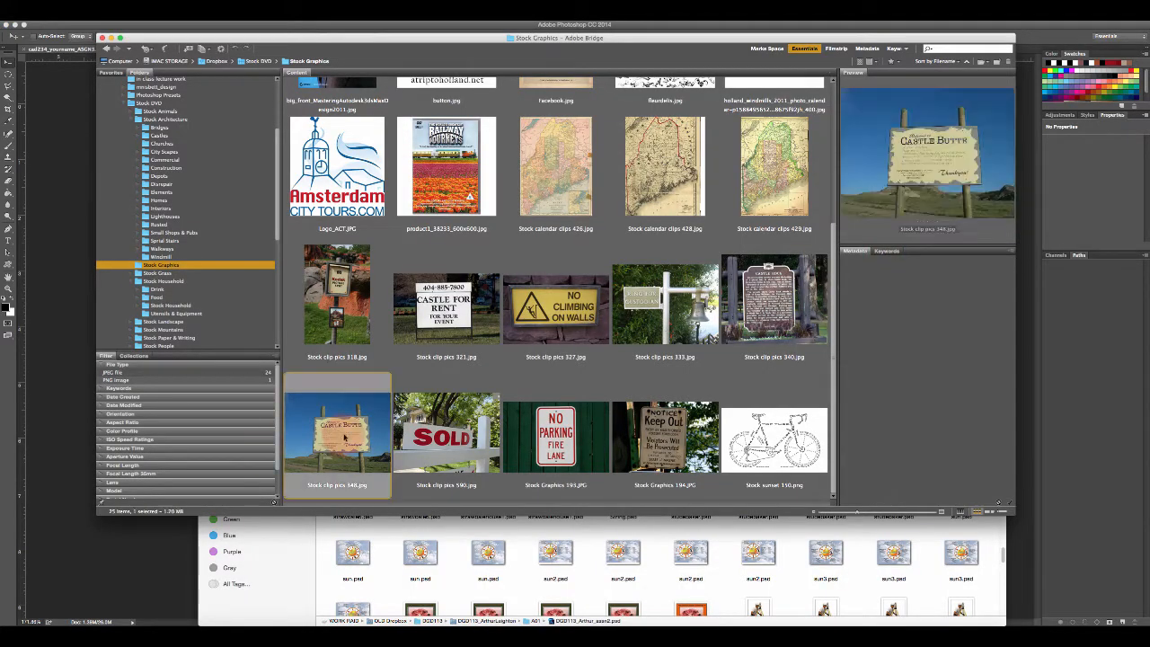
right_click(349, 431)
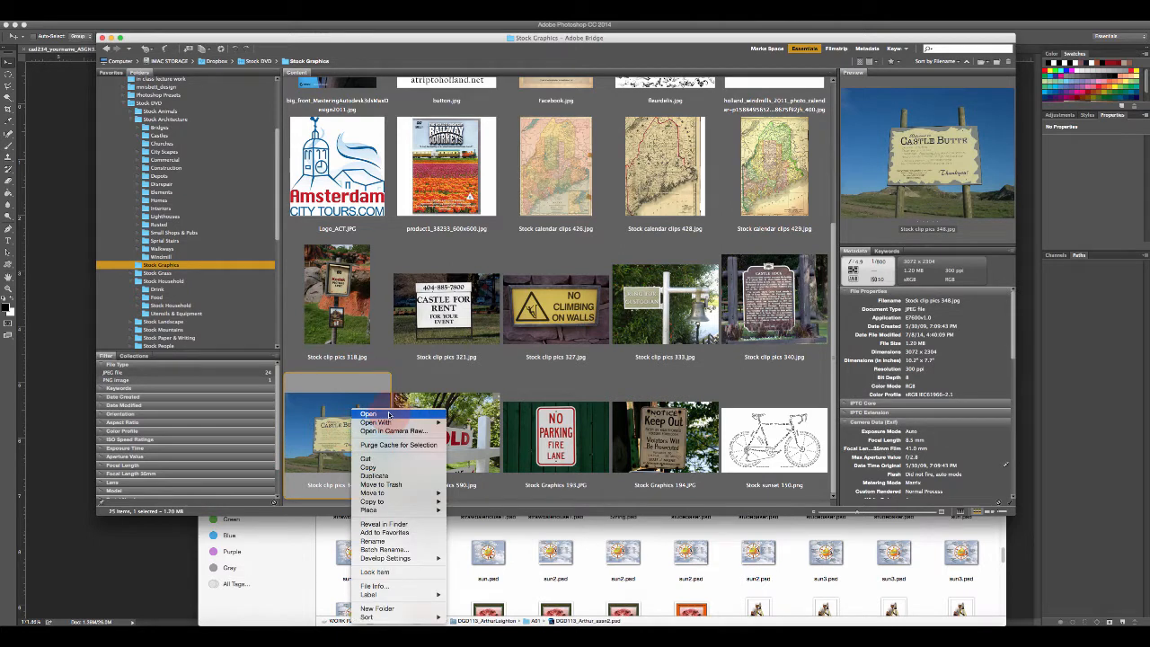
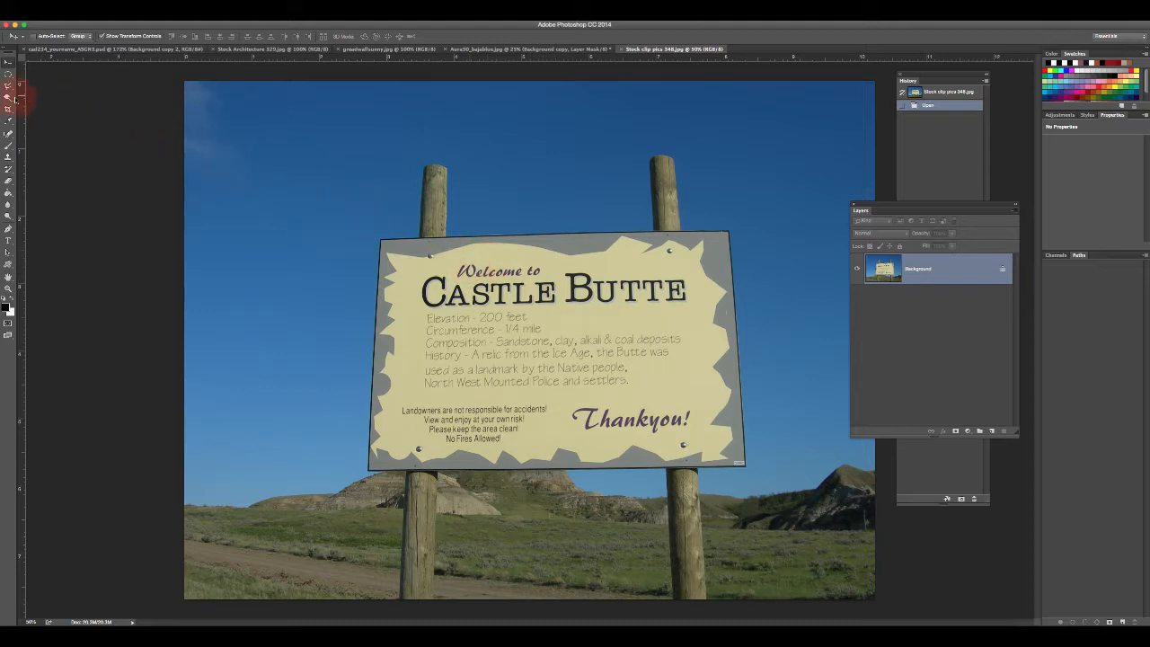
- Select the entire sky around the Castle Butte sign using the Magic Wand with a tolerance of 32
left_click(7, 97)
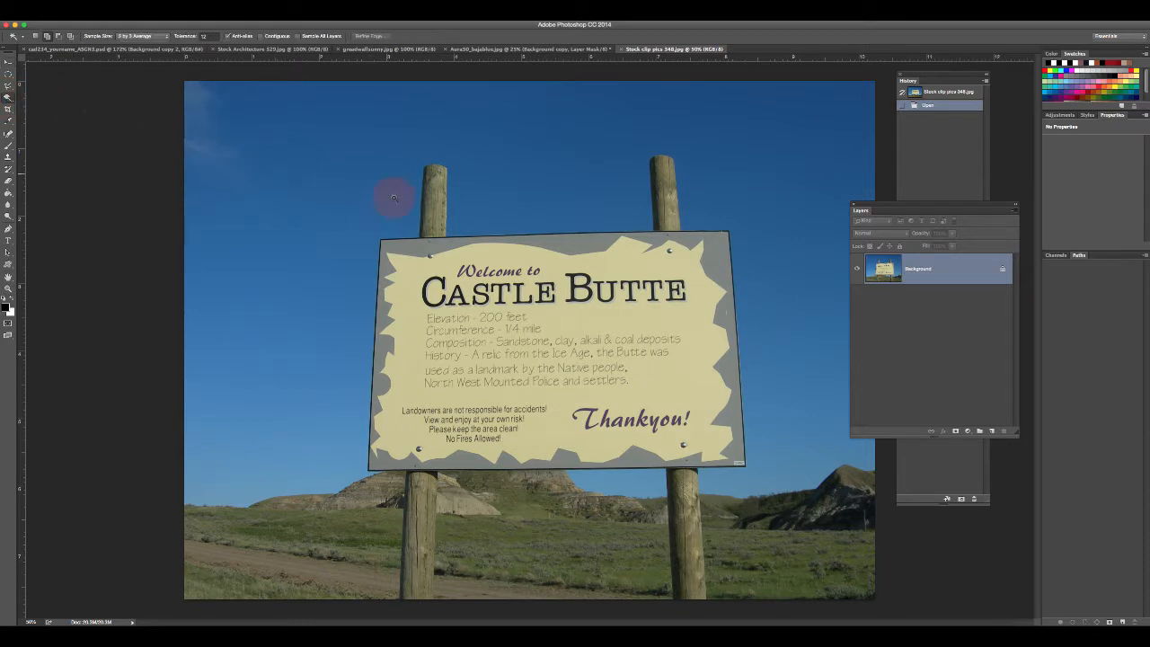
left_click(739, 191)
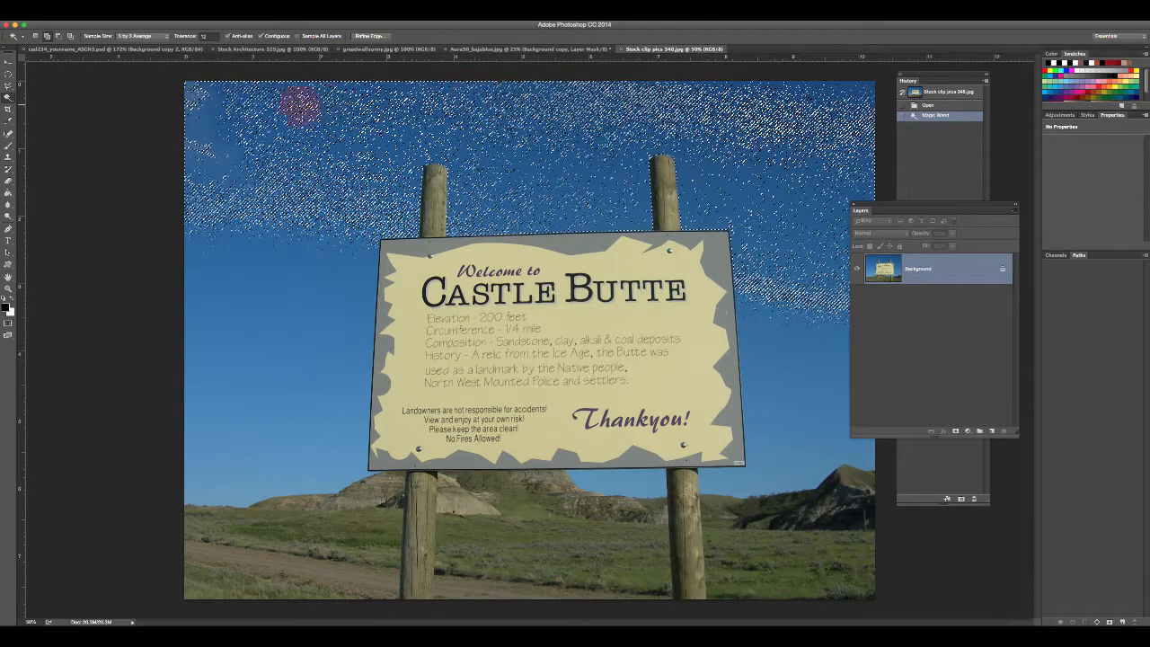
left_click(203, 36)
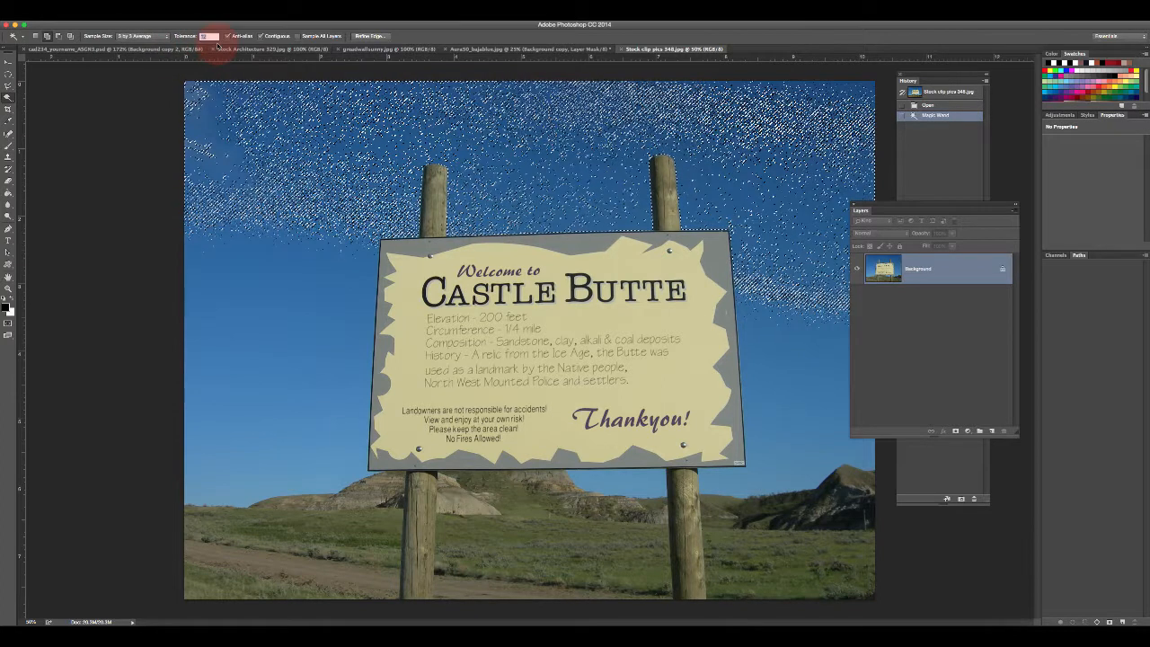
left_click(239, 94)
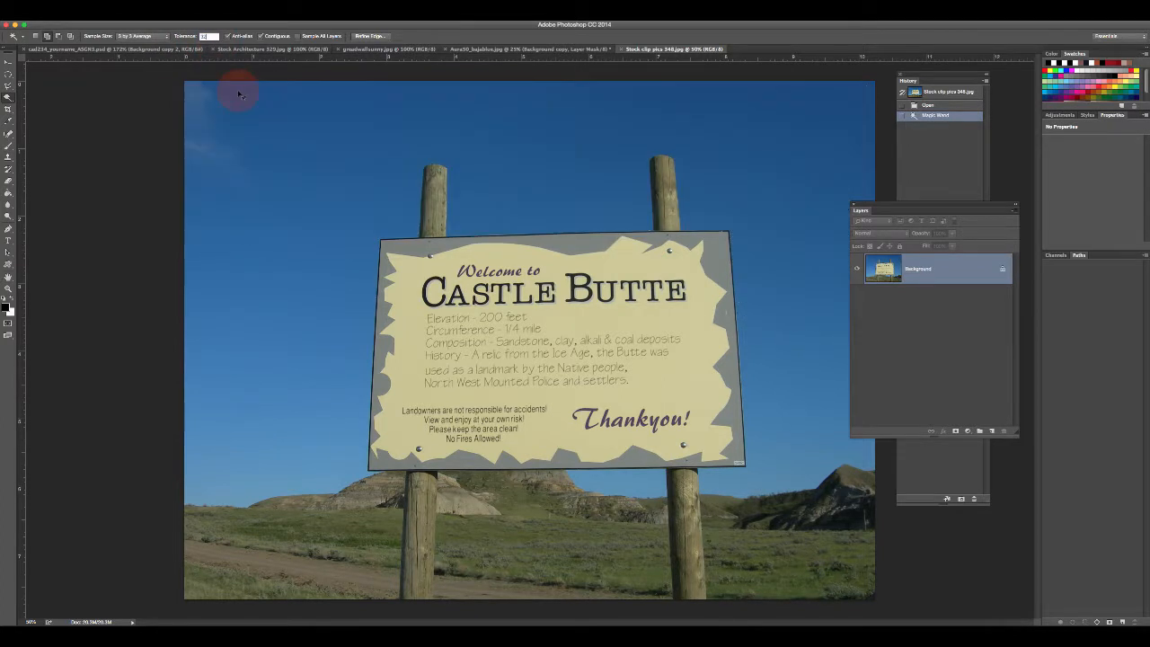
left_click(325, 132)
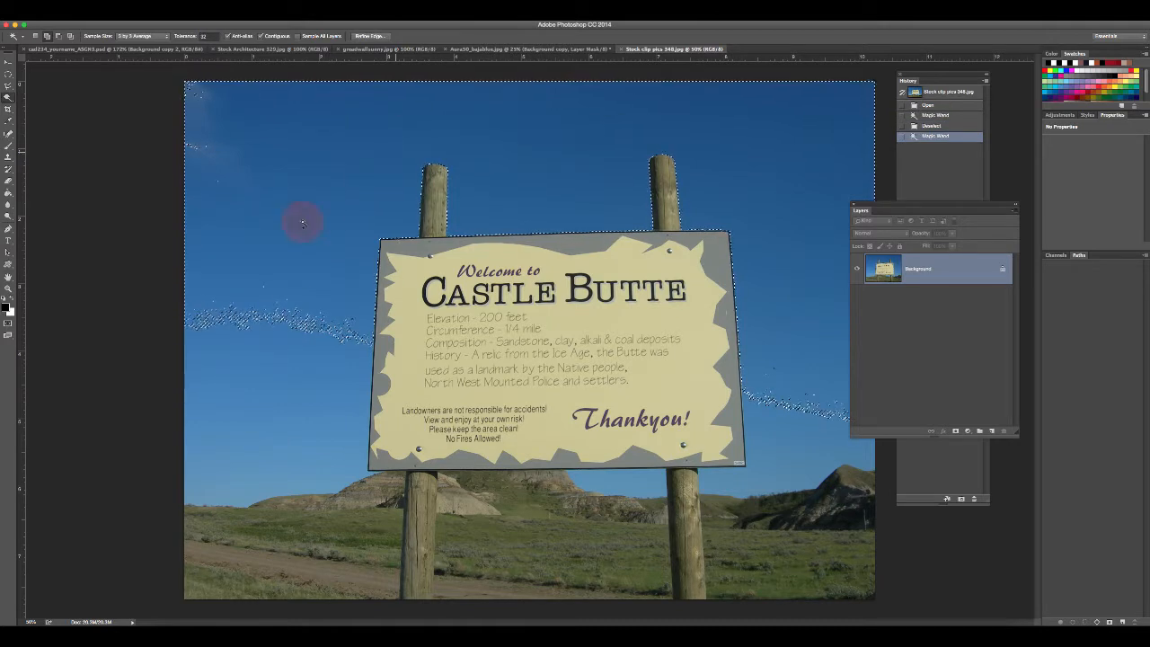
left_click(295, 318, "shift")
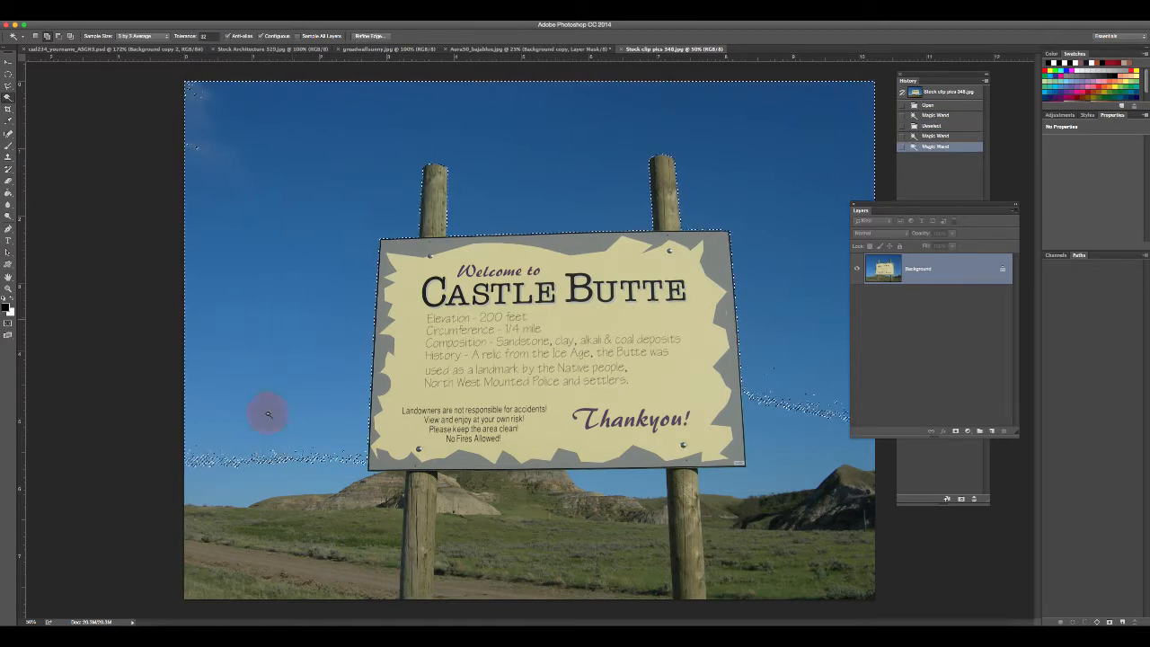
left_click(269, 459, "shift")
left_click(197, 97, "shift")
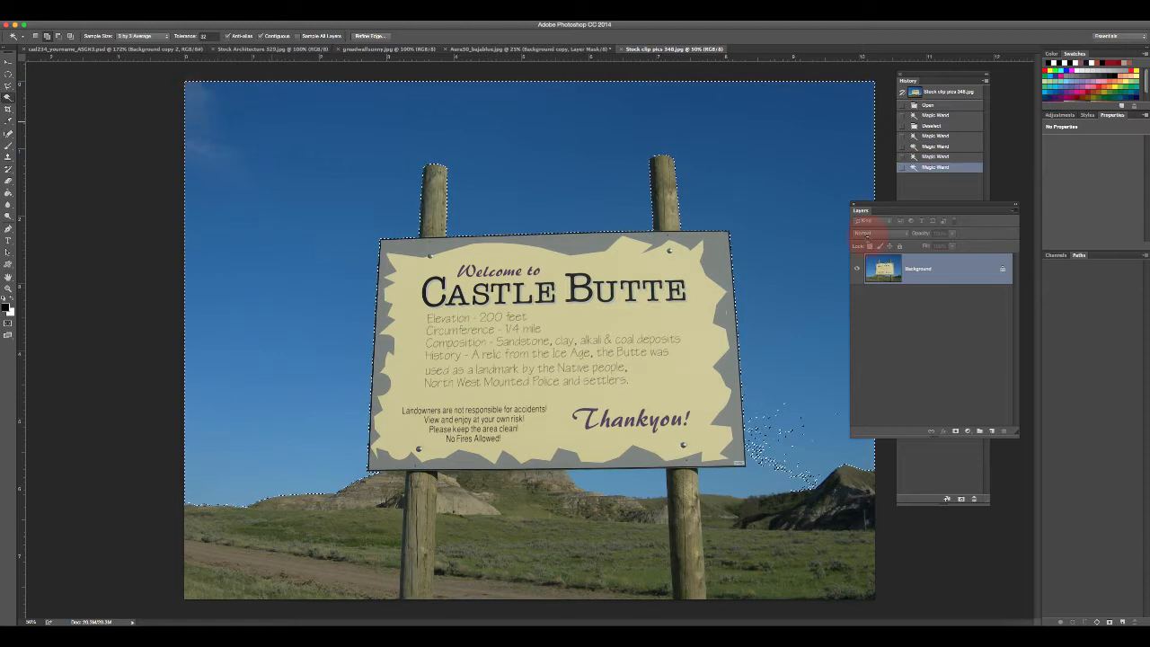
left_click(758, 467, "shift")
left_click(647, 492, "shift")
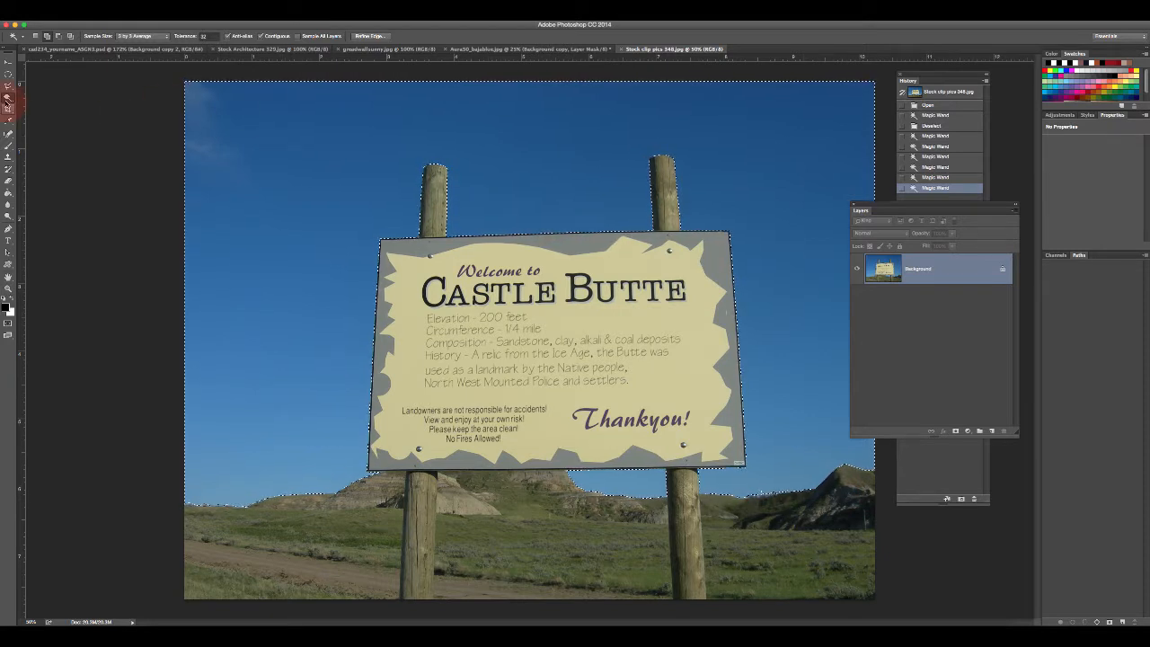
- Add the hills, grass and dirt road below the sky to the selection with the Quick Selection tool
left_click(8, 97)
left_click(51, 95)
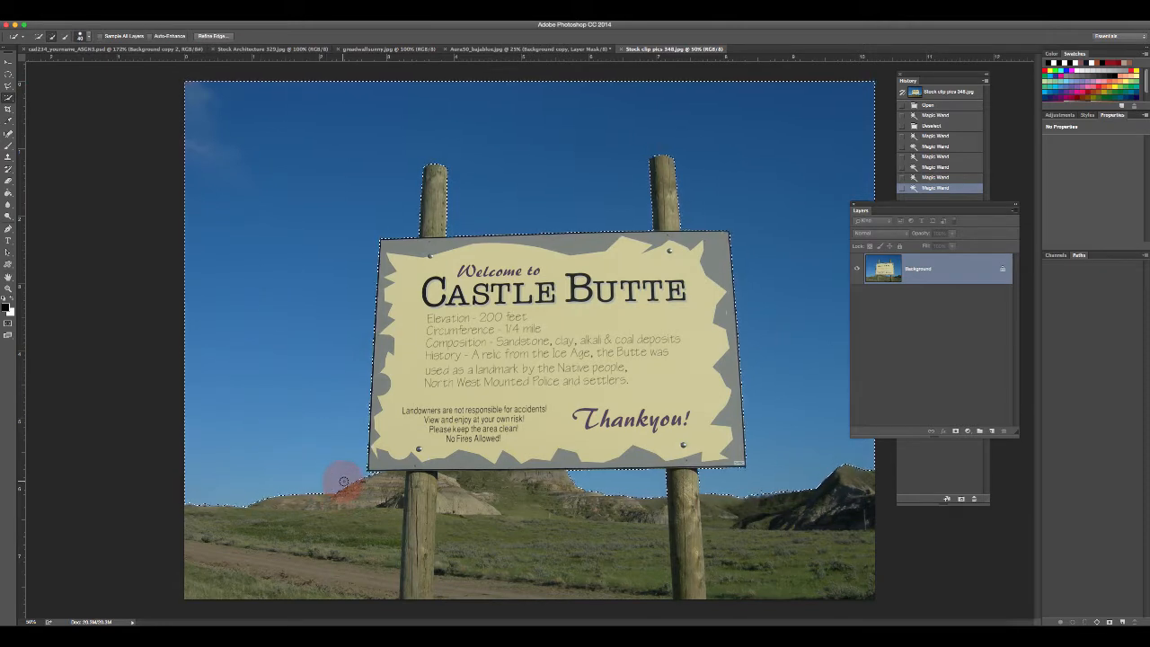
left_click_drag(381, 486, 378, 553)
mouse_move(449, 488)
left_mouse_down()
mouse_move(754, 522)
mouse_move(728, 520)
mouse_move(725, 496)
mouse_move(798, 539)
mouse_move(855, 542)
mouse_move(876, 468)
mouse_move(795, 480)
mouse_move(758, 505)
mouse_move(313, 515)
mouse_move(325, 488)
mouse_move(195, 501)
left_mouse_up()
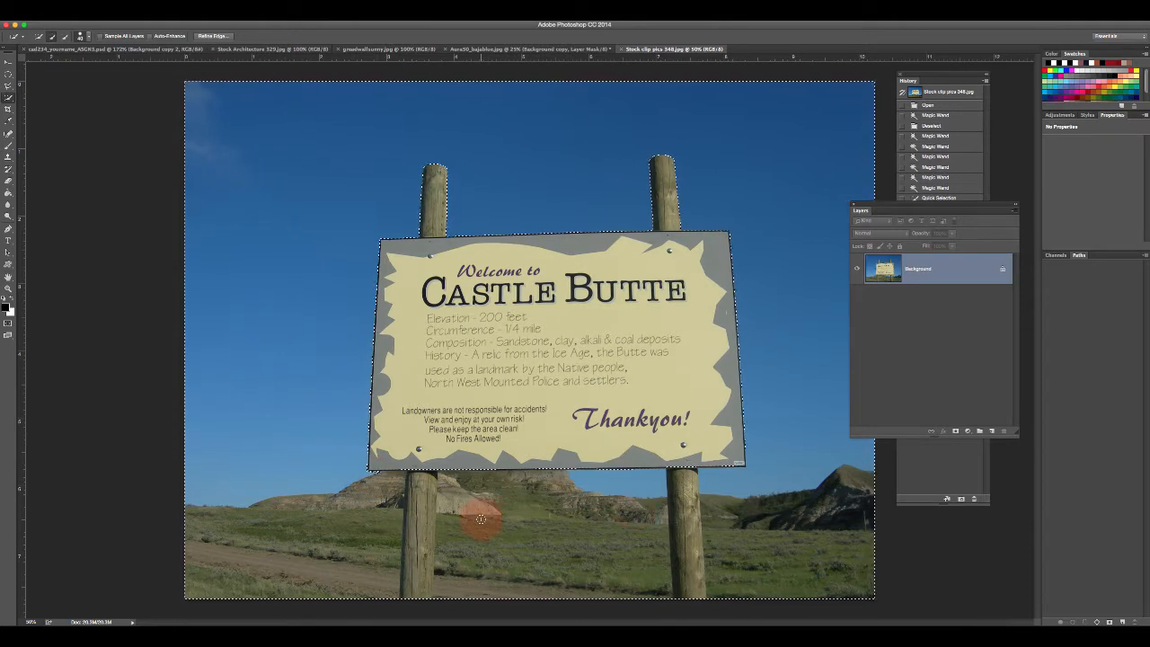
- Subtract the two lower wooden sign posts from the selection with the Quick Selection tool
mouse_move(414, 488)
left_mouse_down()
mouse_move(417, 553)
mouse_move(420, 539)
left_mouse_up()
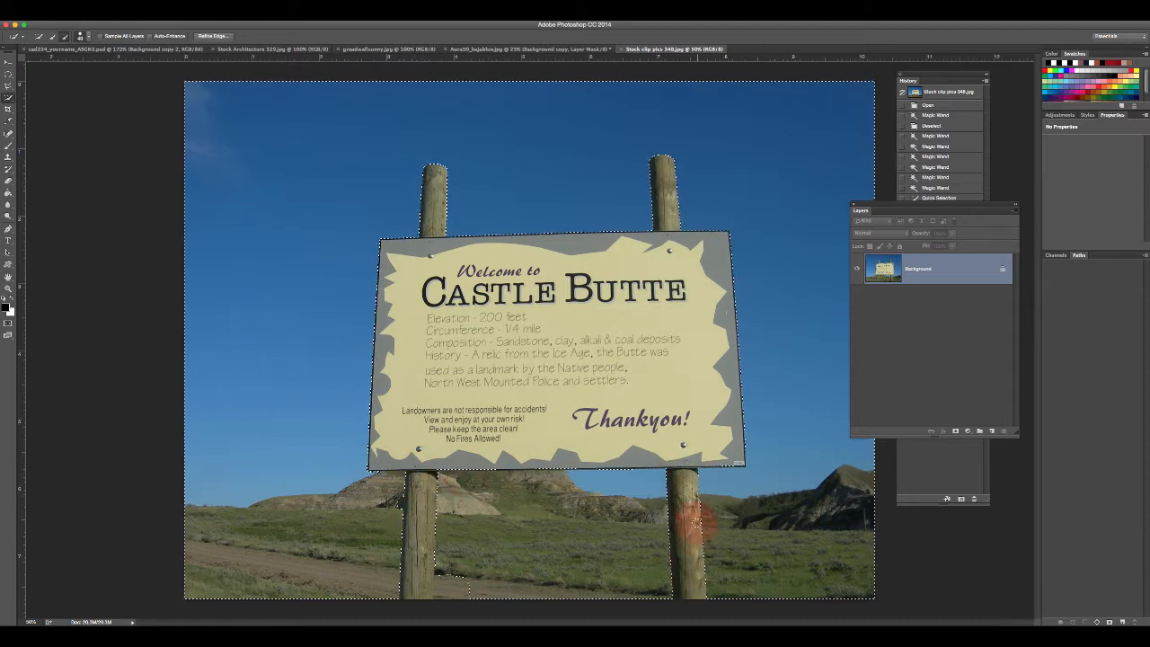
left_click(693, 499, "alt")
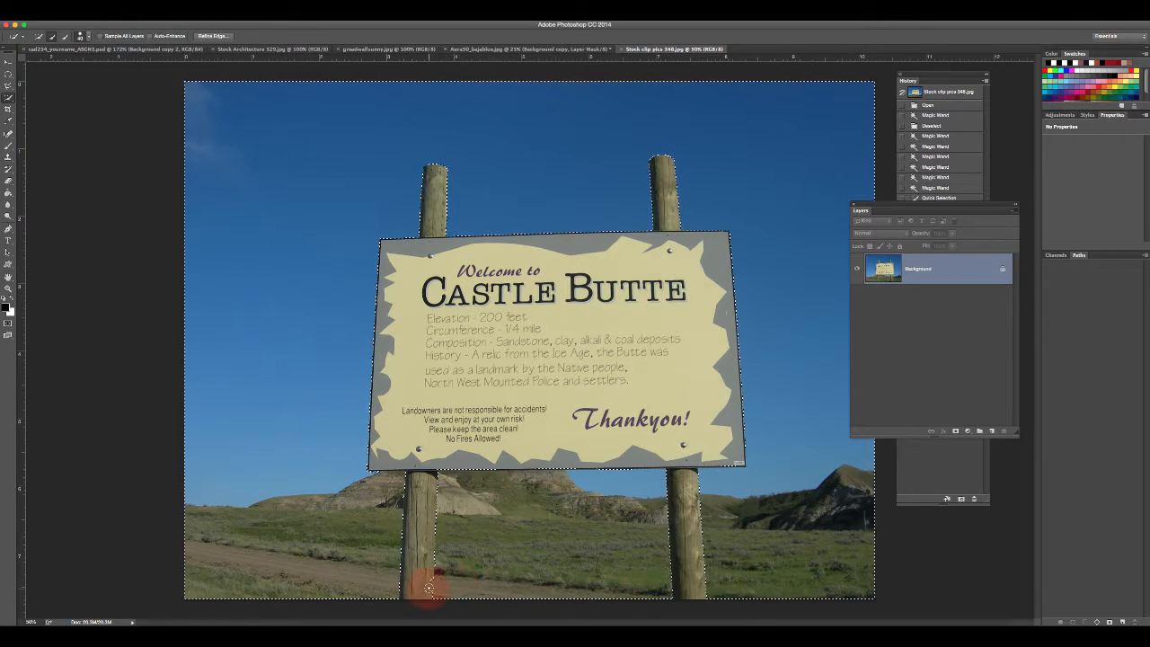
key("alt")
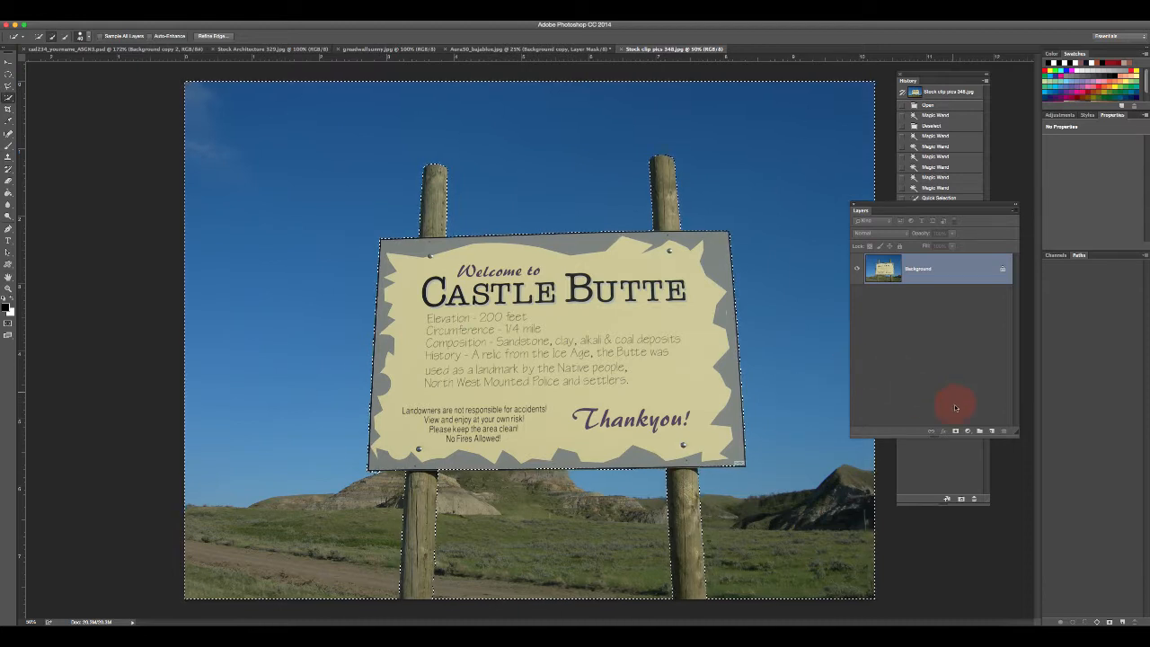
- Duplicate the sign photo's Background layer as Background copy
right_click(915, 268)
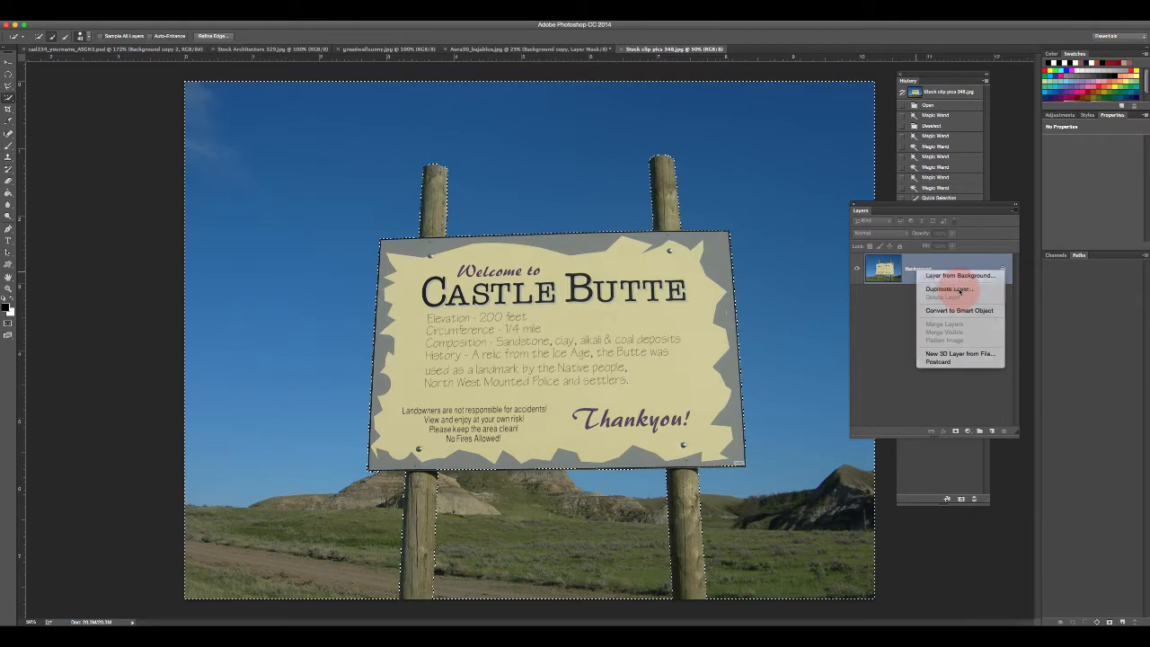
left_click(952, 289)
left_click(766, 228)
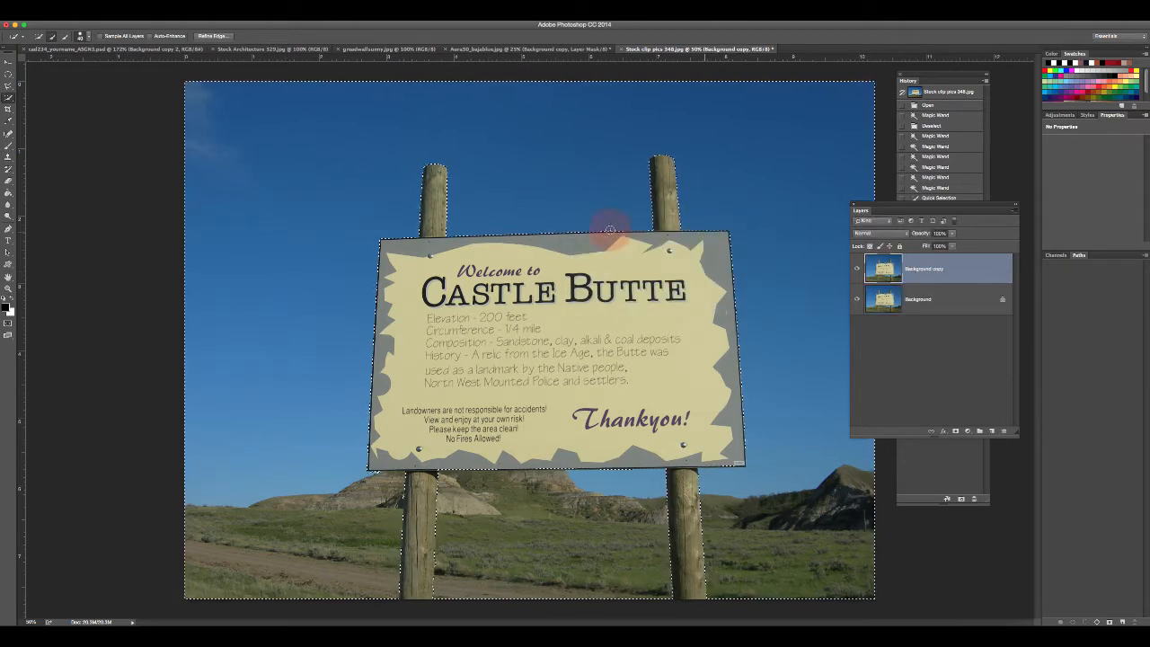
- Invert the selection and use it as a layer mask on Background copy to isolate the sign and posts
left_click(191, 11)
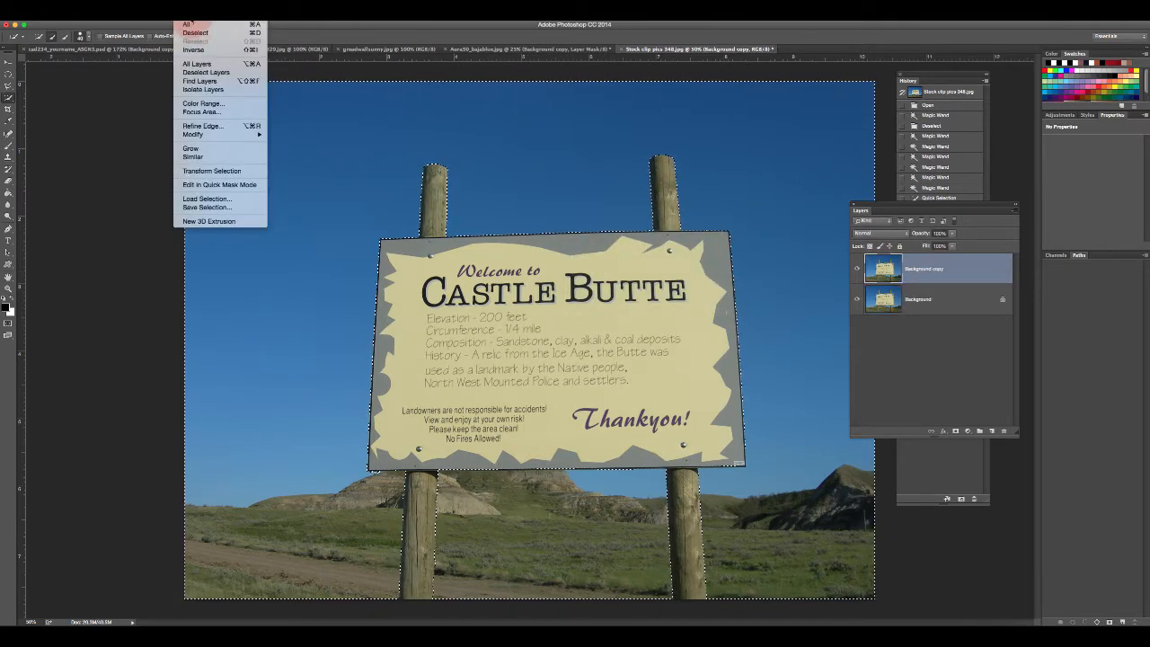
left_click(193, 49)
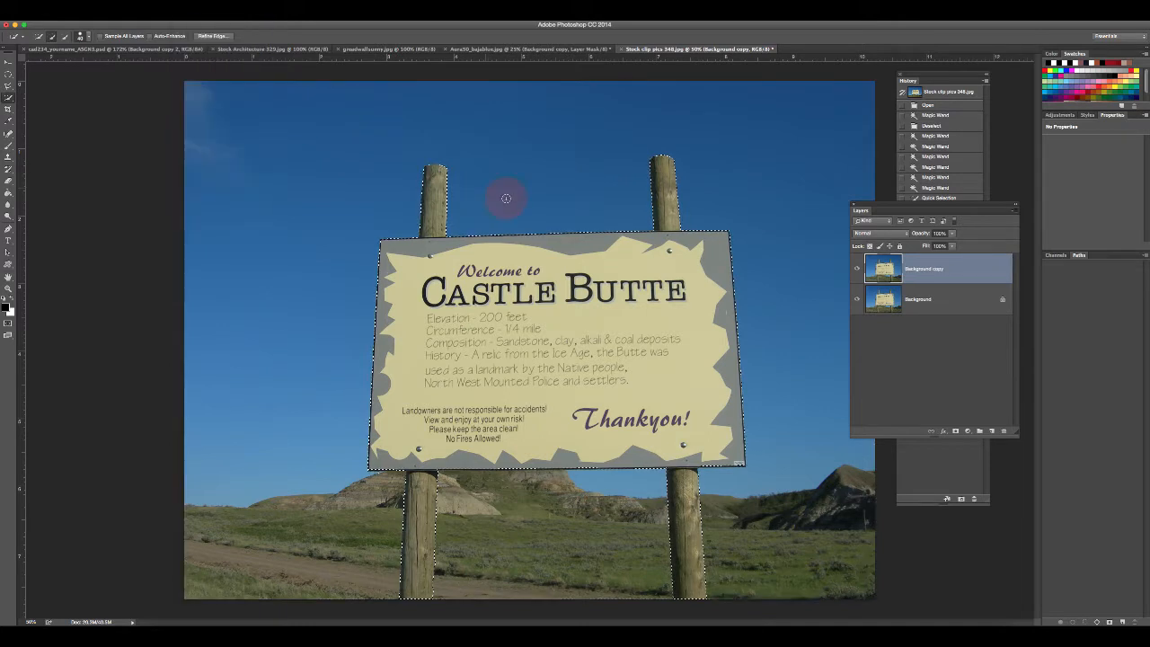
left_click(955, 431)
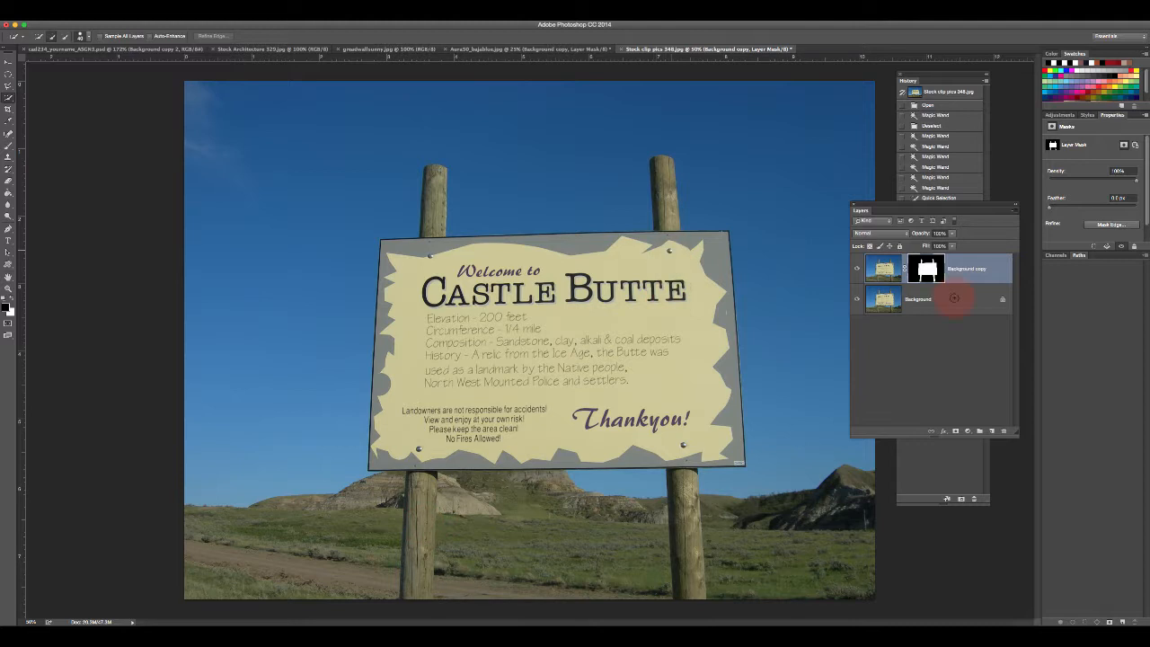
left_click_drag(886, 269, 923, 270)
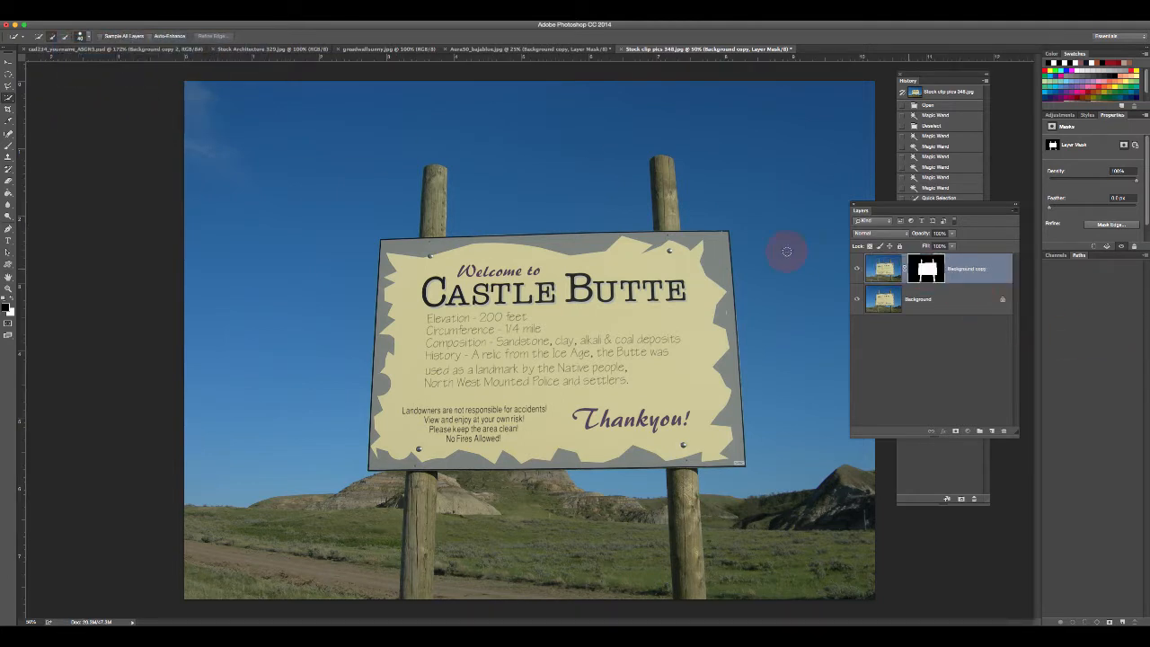
- Bring the masked sign layer into the sad234_yourname_ASGN3.psd composite and scale it down to fit within the picture
left_click(8, 61)
left_click_drag(579, 286, 611, 282)
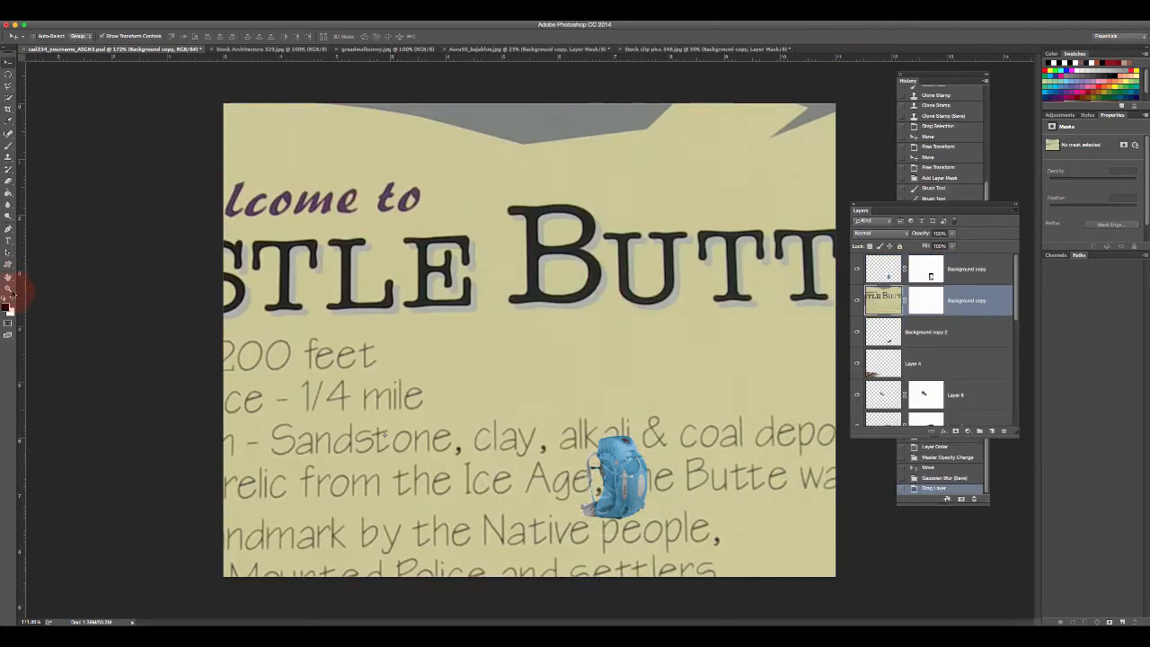
left_click(9, 288)
left_click_drag(218, 329, 125, 291)
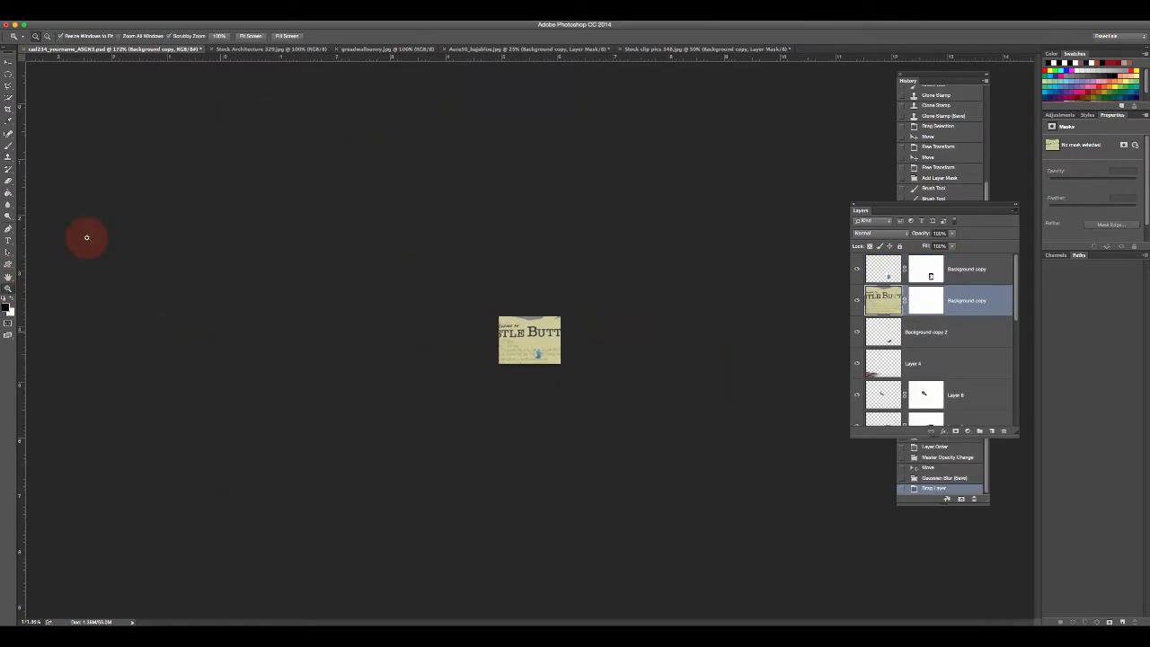
left_click(9, 62)
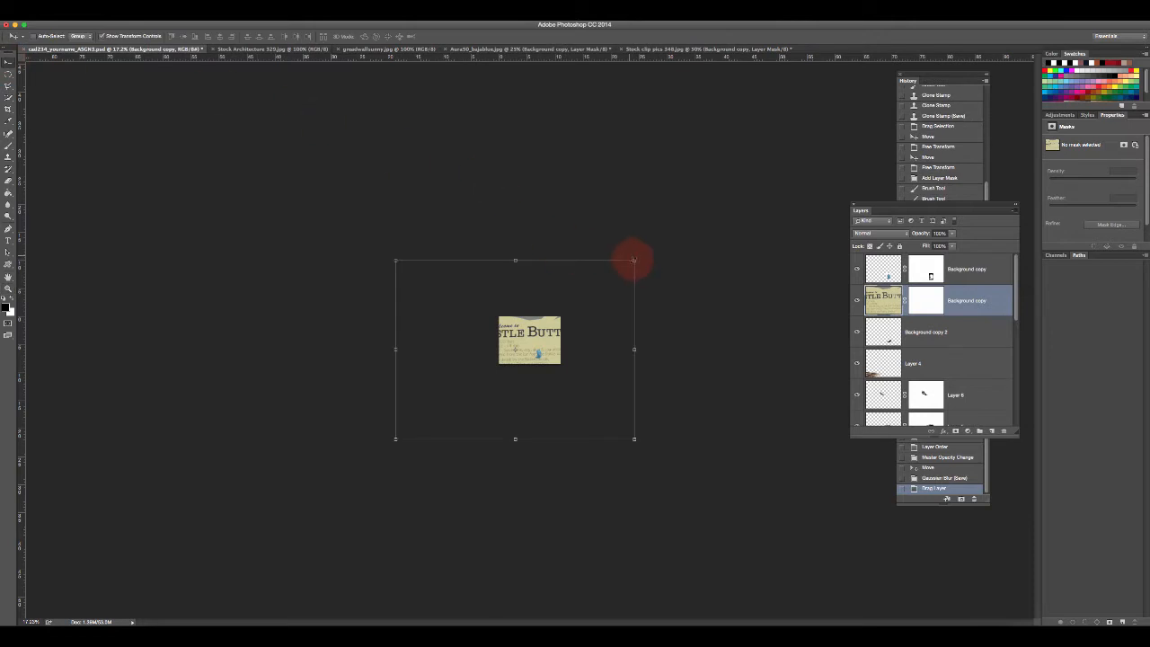
left_click_drag(635, 260, 563, 334)
left_click(414, 36)
- Shrink the sign to about 55% and place it in the flowers beside the dirt path at the picture's right edge
left_click_drag(489, 310, 546, 349)
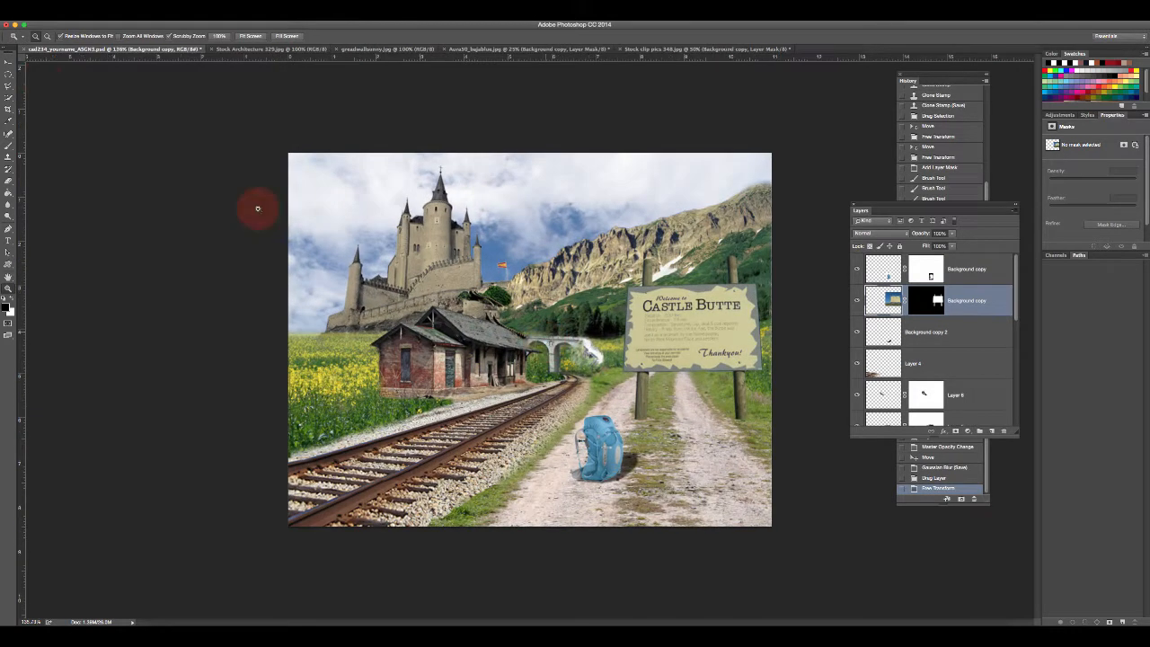
left_click(9, 62)
left_click(817, 353)
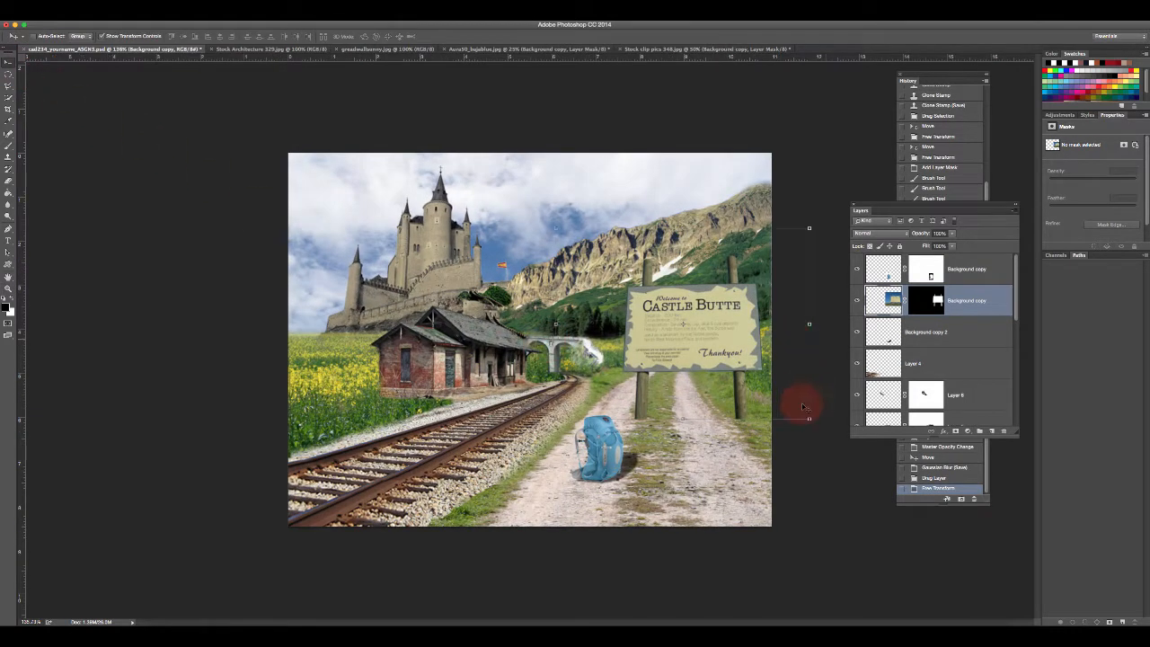
left_click_drag(808, 417, 693, 332)
left_click_drag(647, 283, 750, 334)
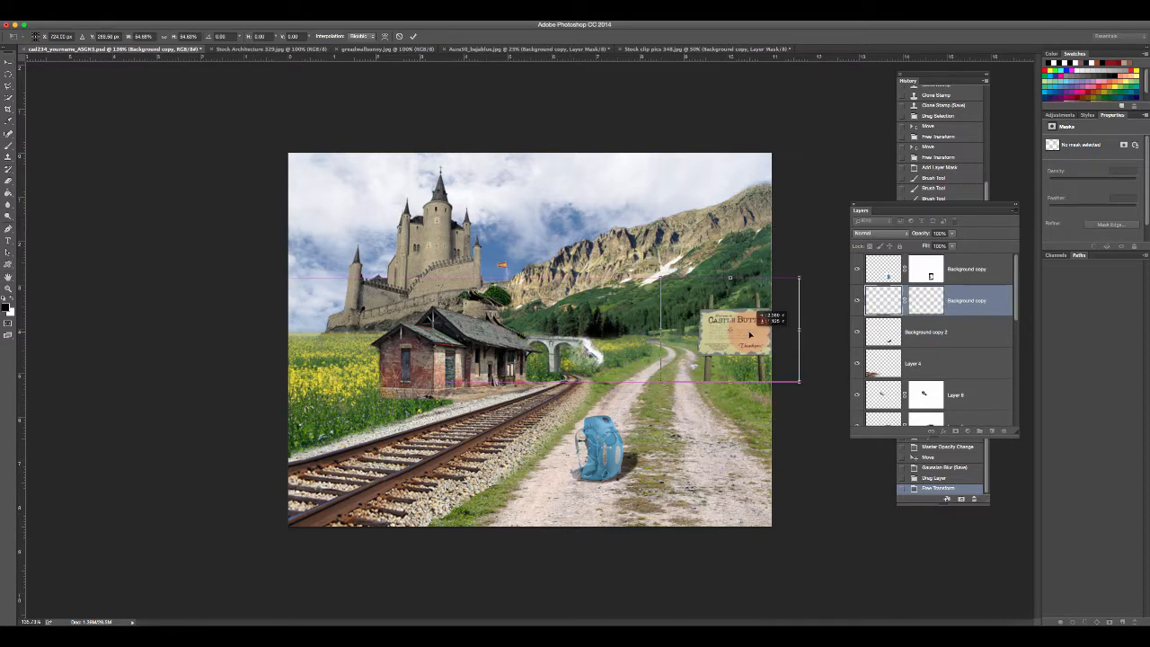
left_click_drag(750, 332, 750, 331)
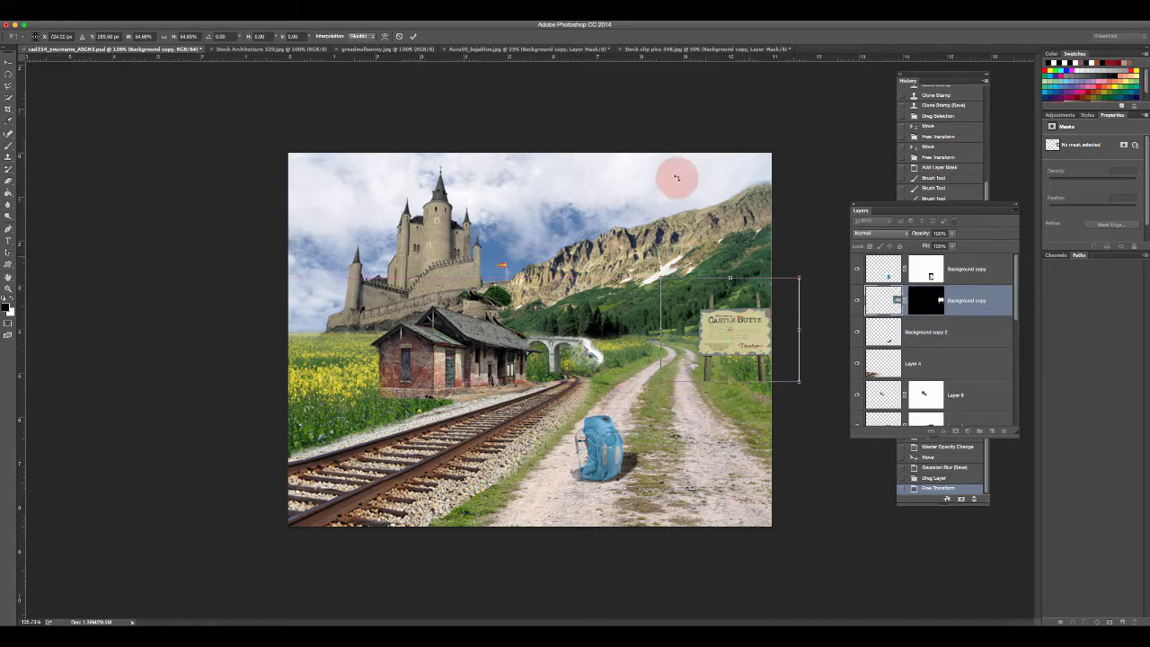
left_click(412, 36)
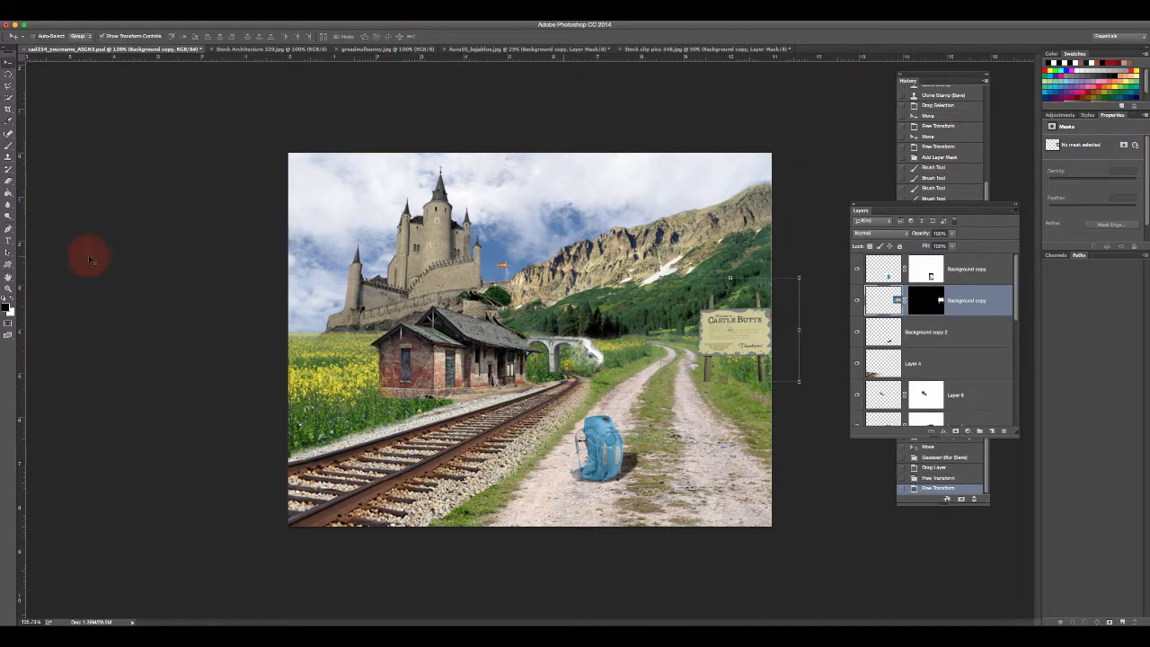
- Rename the sign's Background copy layer to Sign
left_click(9, 290)
left_click_drag(699, 293, 728, 303)
left_click_drag(800, 307, 556, 276)
left_click_drag(482, 276, 637, 307)
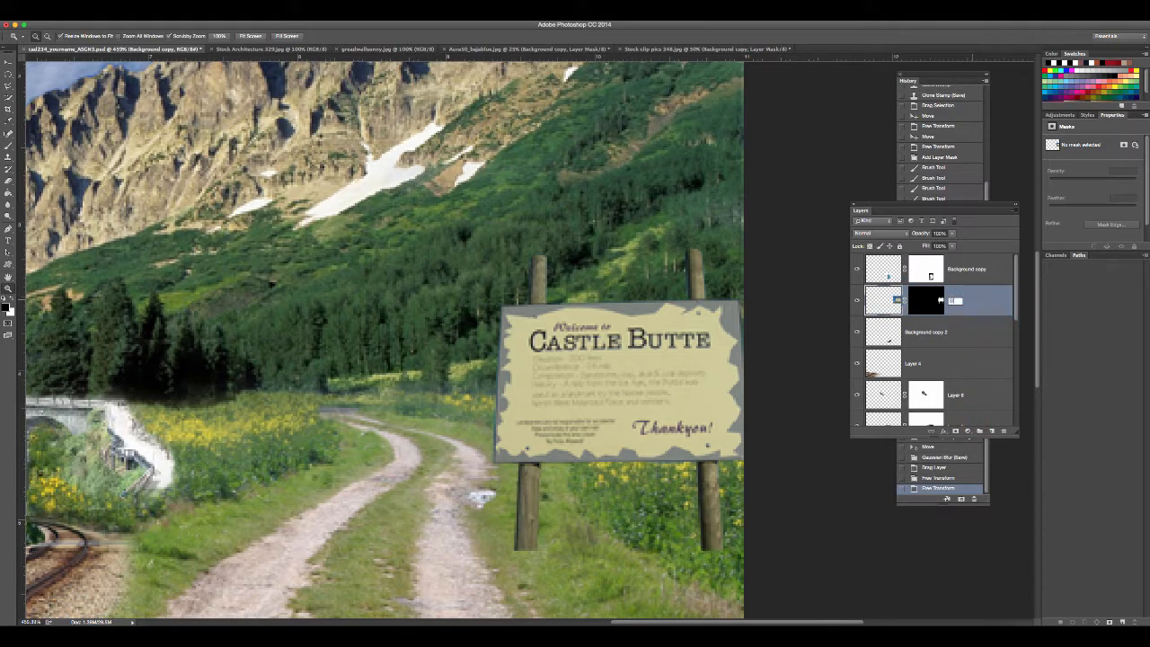
key("Return")
- Rename the backpack's Background copy layer to Backpack
left_click(964, 270)
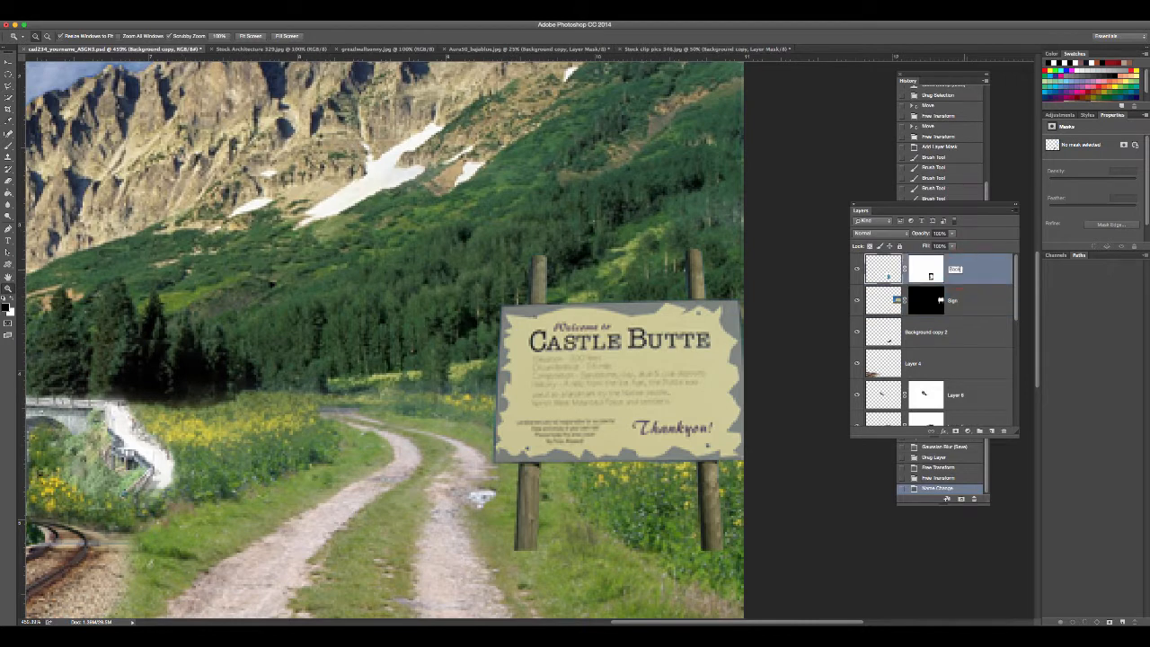
key("Return")
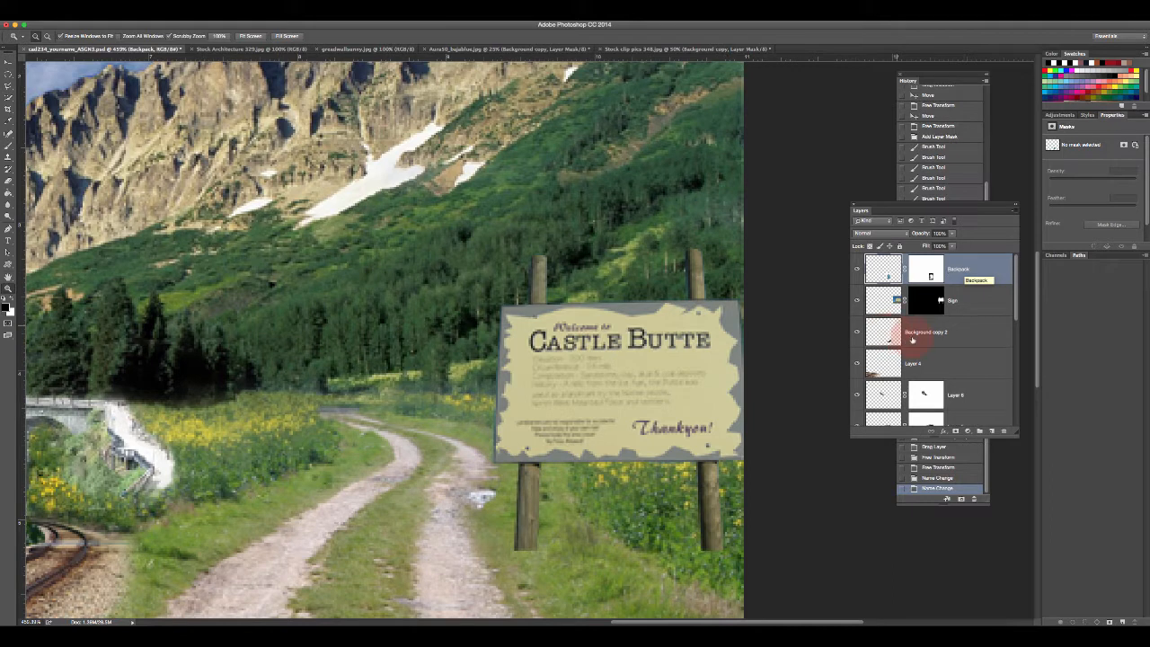
- Extend the layer list so every layer fits in it, and make the Sign layer active
left_click(930, 333)
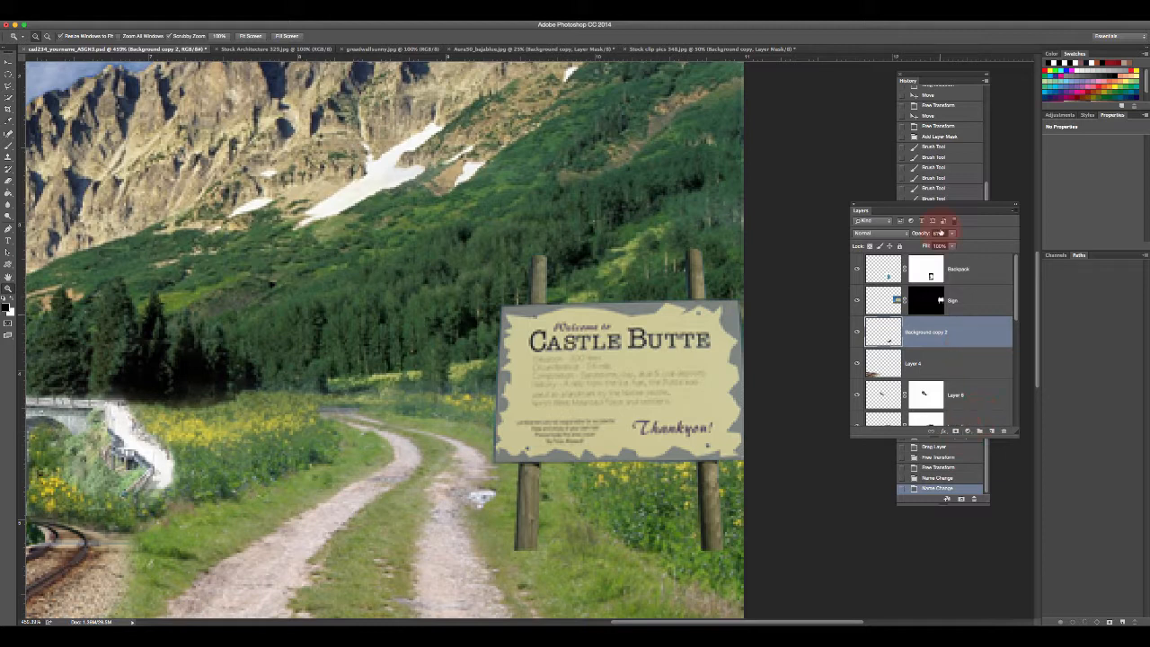
left_click_drag(929, 211, 836, 68)
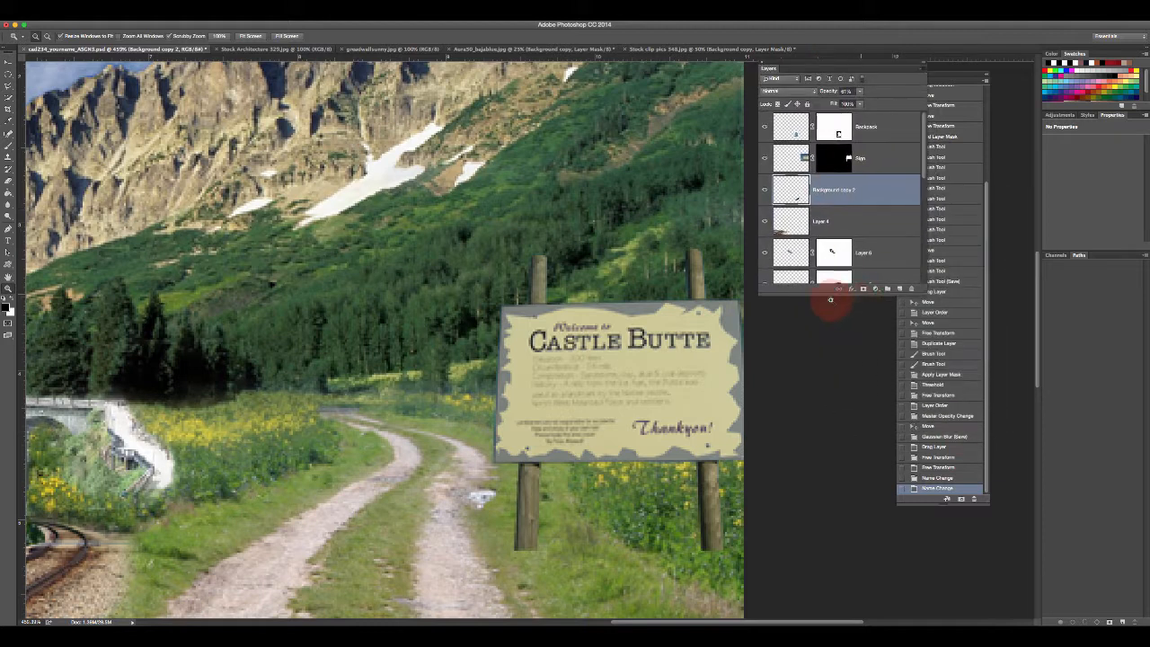
left_click_drag(842, 296, 888, 574)
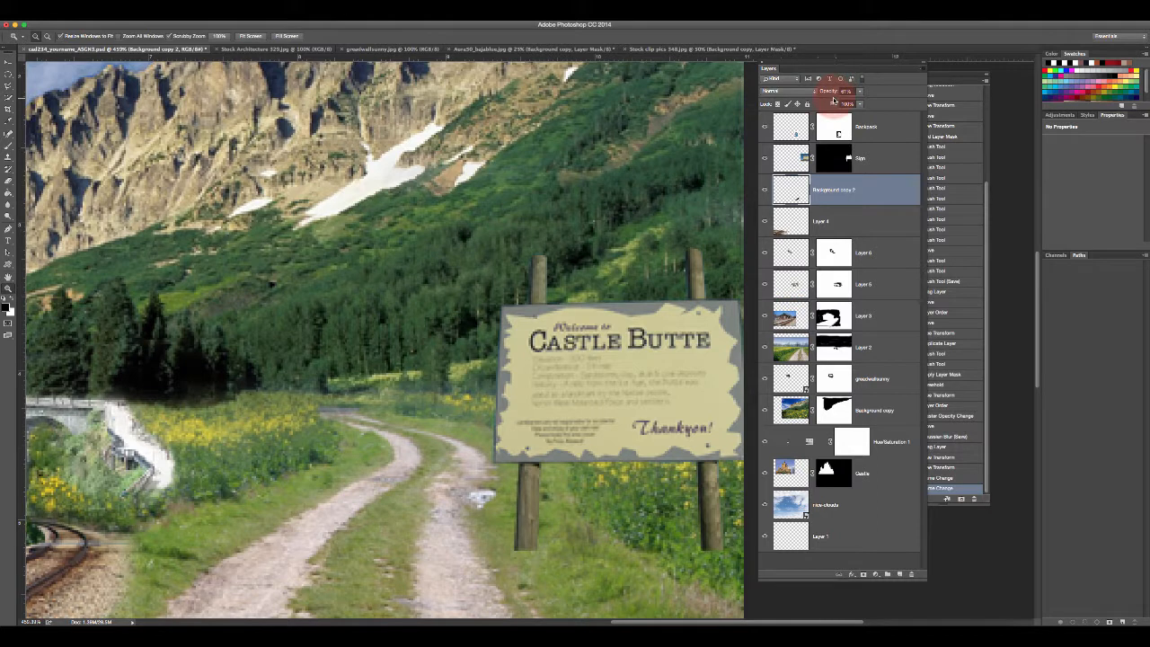
left_click(797, 159)
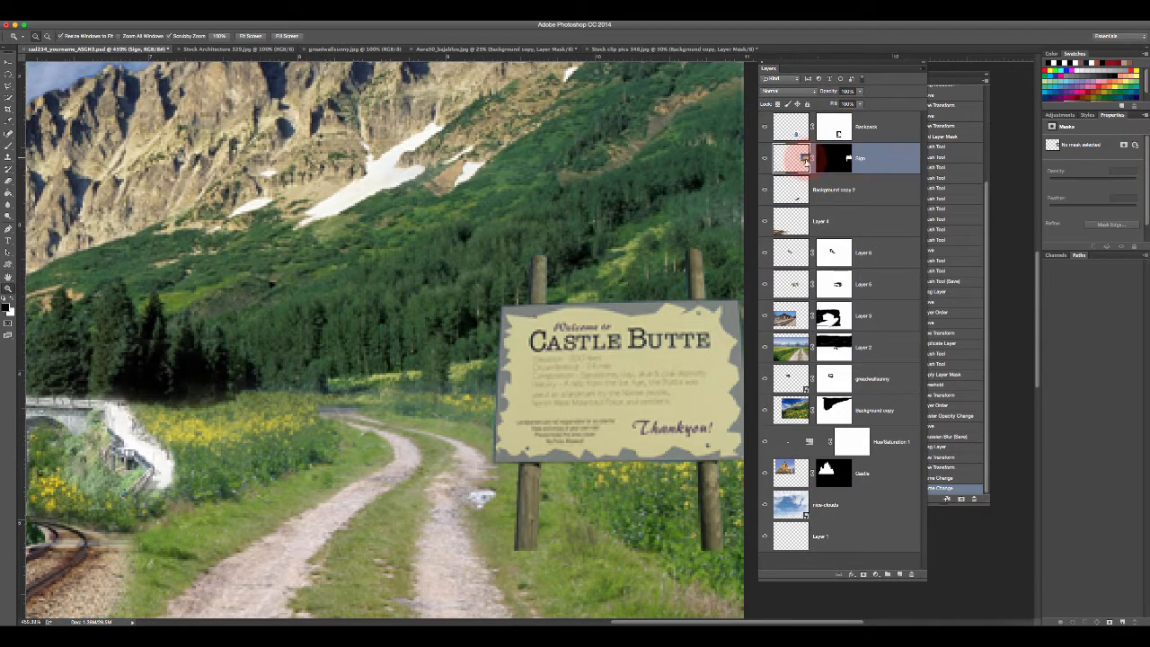
left_click_drag(807, 70, 898, 82)
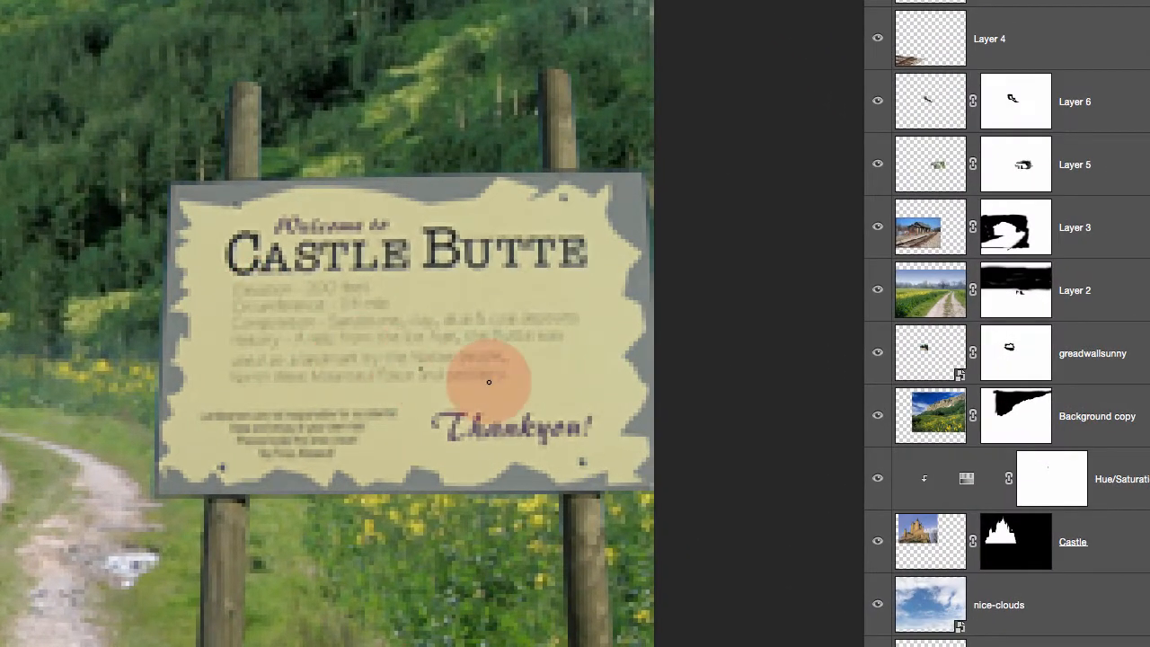
- Clone clean cream board over the right-hand half of the small description lines on the sign using a larger brush
key("bracketright")
key("bracketright")
left_click(508, 388)
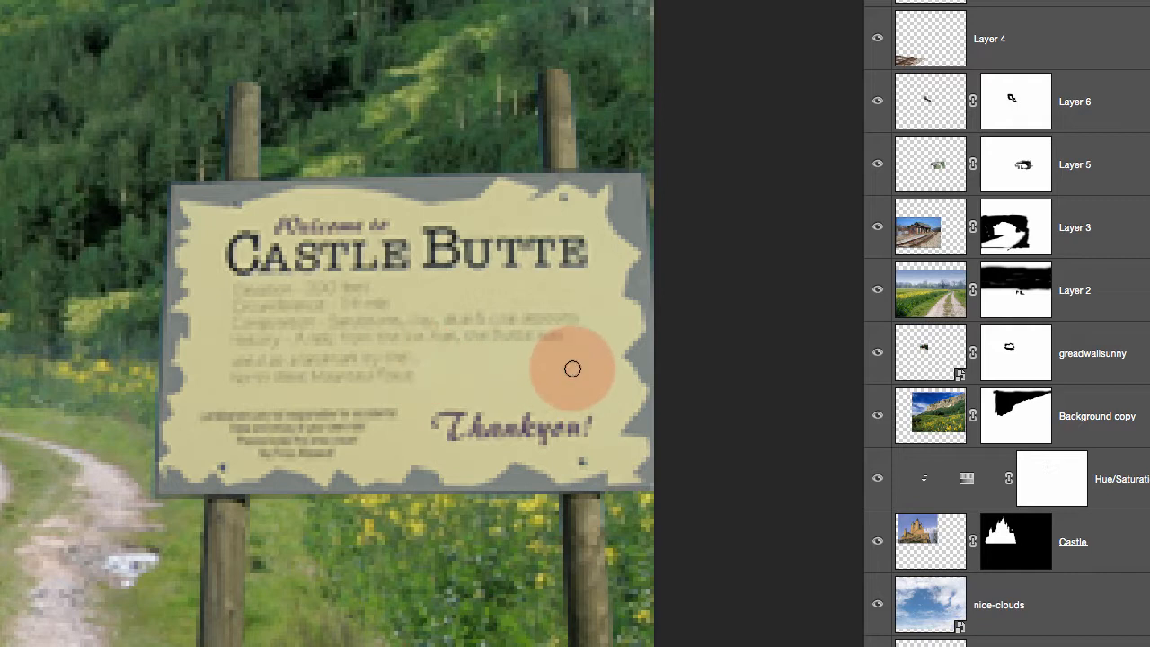
mouse_move(560, 336)
left_mouse_down()
mouse_move(435, 336)
mouse_move(582, 346)
left_mouse_up()
mouse_move(573, 400)
left_mouse_down()
mouse_move(581, 324)
mouse_move(425, 320)
left_mouse_up()
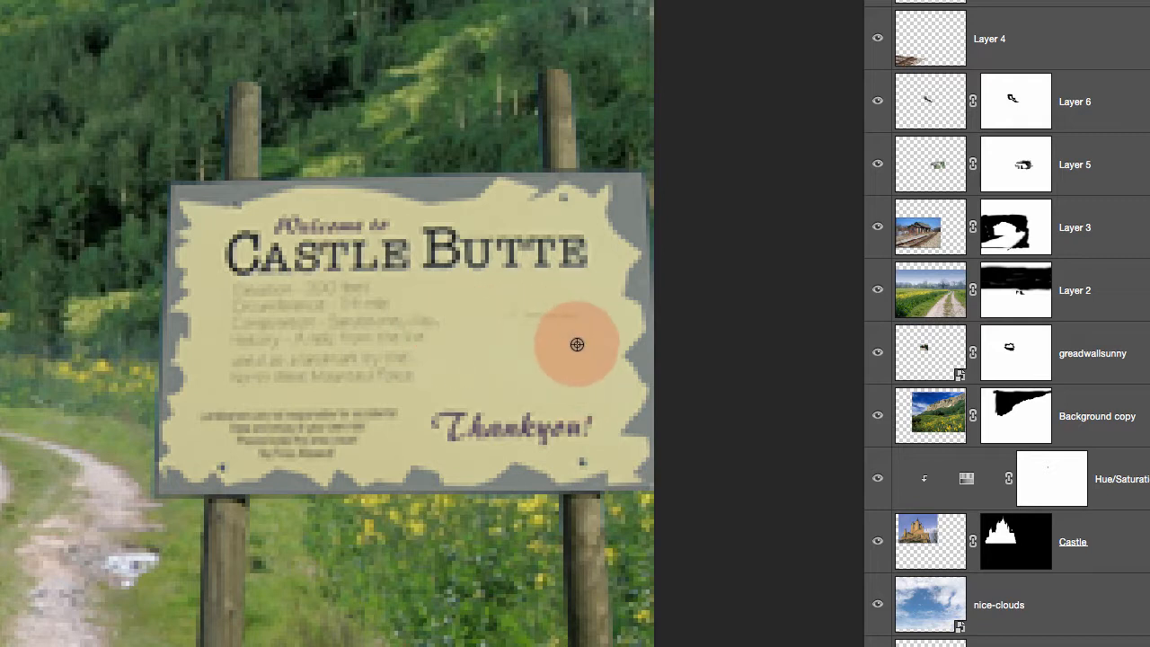
left_click(577, 390, "alt")
mouse_move(583, 320)
left_mouse_down()
mouse_move(448, 313)
mouse_move(542, 346)
mouse_move(593, 293)
left_mouse_up()
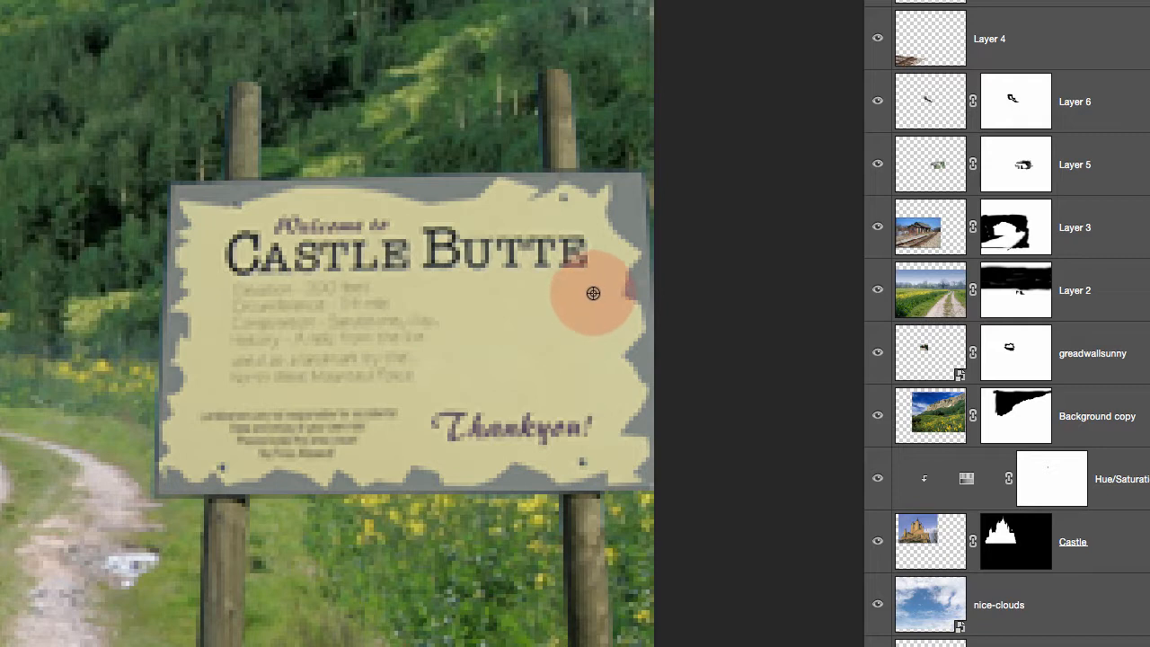
- Clone clean cream over the Castle Butte heading, the Thankyou! line and the remaining description text
left_click(582, 360, "alt")
mouse_move(577, 267)
left_mouse_down()
mouse_move(505, 267)
mouse_move(579, 260)
mouse_move(506, 249)
mouse_move(582, 249)
mouse_move(500, 251)
mouse_move(578, 236)
mouse_move(471, 235)
mouse_move(539, 240)
mouse_move(473, 250)
mouse_move(584, 244)
mouse_move(578, 254)
mouse_move(467, 258)
mouse_move(489, 267)
mouse_move(472, 242)
mouse_move(463, 246)
mouse_move(492, 246)
mouse_move(526, 299)
mouse_move(559, 281)
mouse_move(565, 242)
mouse_move(582, 233)
mouse_move(404, 232)
mouse_move(461, 238)
mouse_move(404, 255)
mouse_move(469, 263)
mouse_move(461, 246)
mouse_move(415, 272)
mouse_move(513, 251)
mouse_move(509, 241)
mouse_move(419, 224)
mouse_move(282, 226)
mouse_move(587, 252)
mouse_move(437, 240)
mouse_move(393, 247)
mouse_move(424, 253)
mouse_move(374, 269)
mouse_move(379, 226)
mouse_move(392, 230)
mouse_move(395, 286)
mouse_move(366, 305)
mouse_move(381, 321)
mouse_move(430, 314)
mouse_move(419, 343)
mouse_move(443, 321)
mouse_move(380, 349)
mouse_move(380, 369)
mouse_move(452, 372)
mouse_move(474, 346)
mouse_move(562, 375)
mouse_move(593, 336)
mouse_move(593, 367)
mouse_move(545, 421)
mouse_move(475, 419)
mouse_move(575, 429)
mouse_move(441, 431)
mouse_move(467, 431)
mouse_move(553, 375)
mouse_move(578, 401)
mouse_move(488, 391)
left_mouse_up()
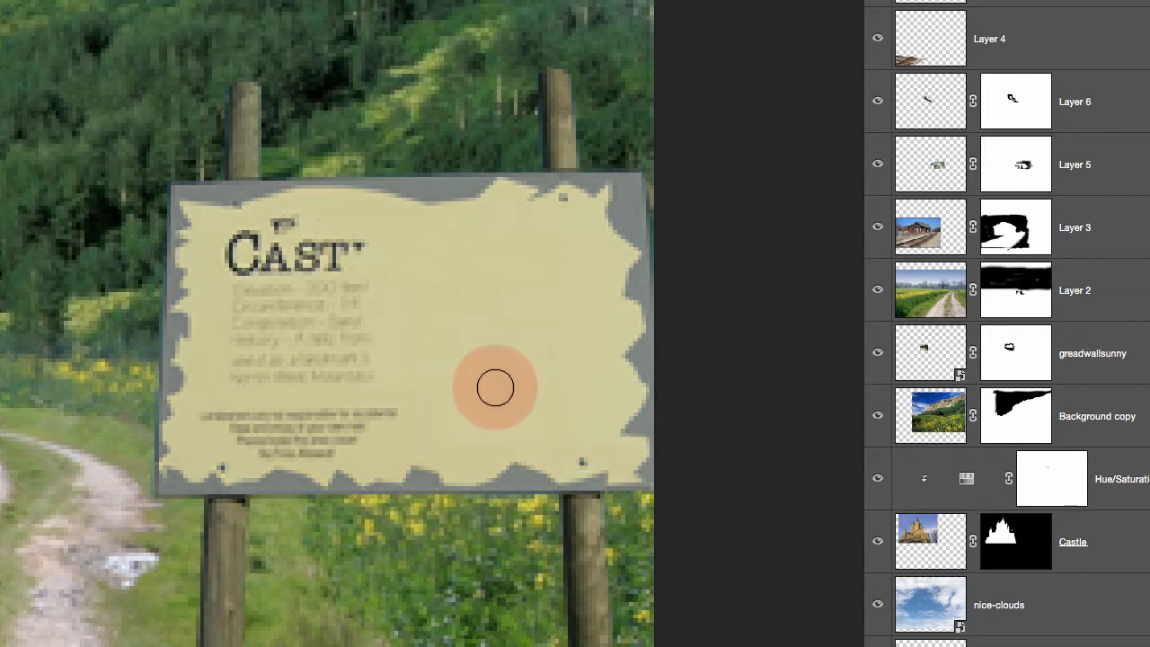
left_click_drag(495, 387, 496, 387)
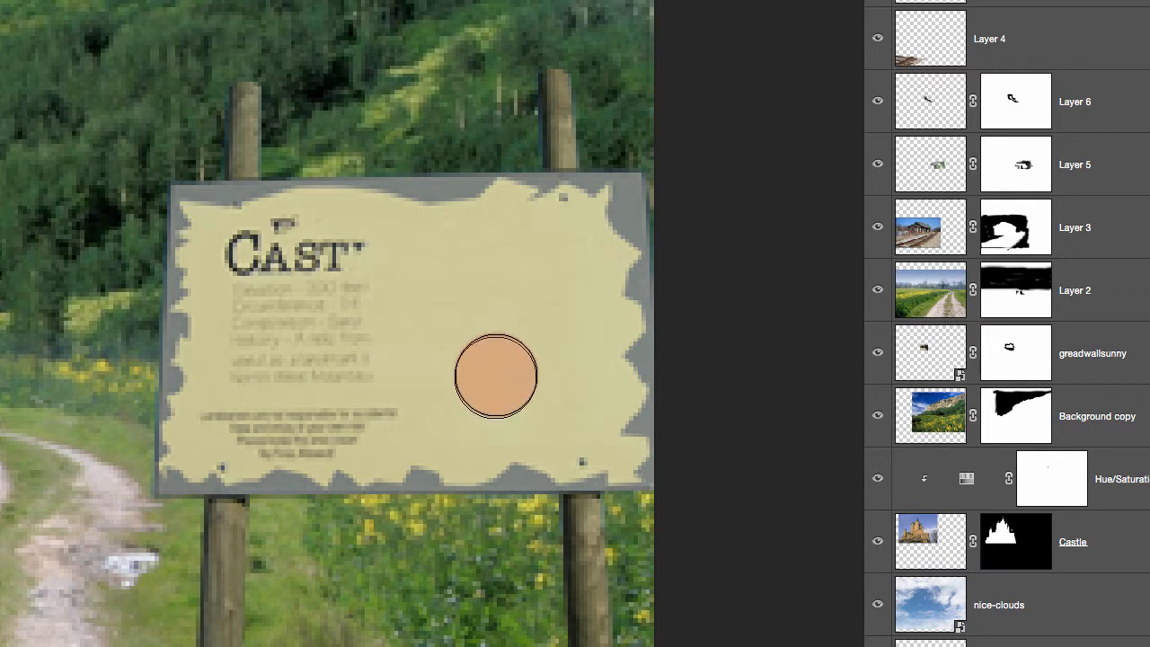
left_click(551, 246, "alt")
mouse_move(372, 258)
left_mouse_down()
mouse_move(289, 253)
mouse_move(249, 264)
mouse_move(330, 286)
mouse_move(336, 305)
mouse_move(250, 329)
mouse_move(323, 351)
mouse_move(403, 346)
mouse_move(263, 365)
left_mouse_up()
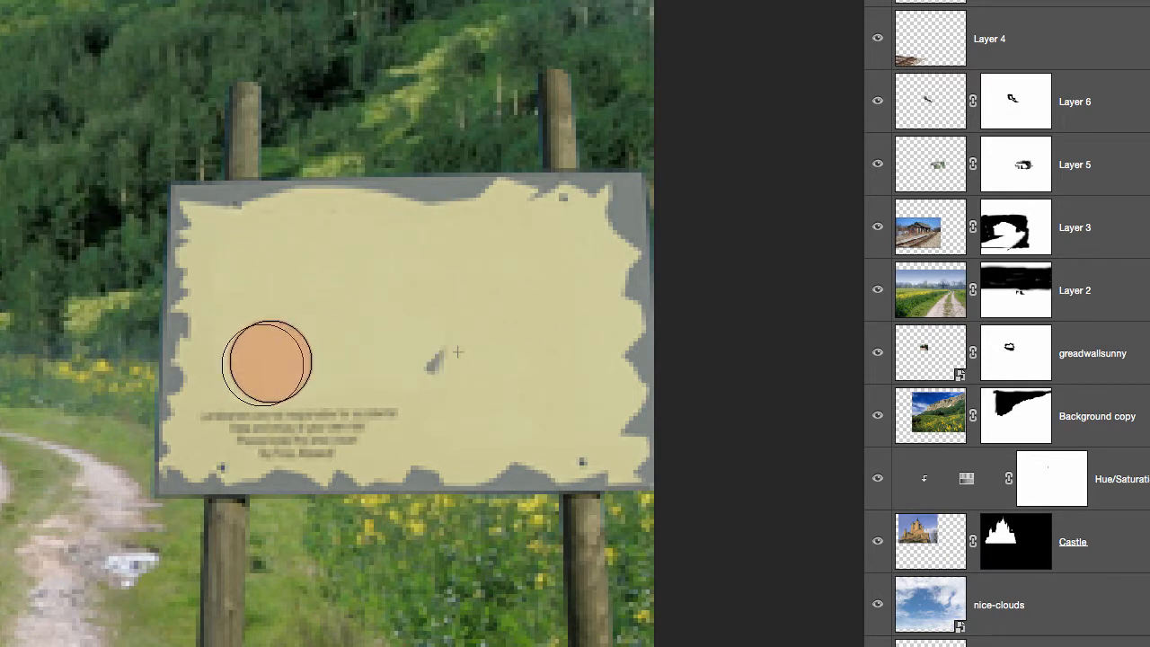
- Clone away the dark smudge at the board's middle and the small print in the sign's lower-left area
left_click(527, 297, "alt")
left_click_drag(451, 356, 542, 352)
left_click(516, 330, "alt")
mouse_move(434, 386)
left_mouse_down()
mouse_move(385, 399)
mouse_move(244, 390)
mouse_move(237, 413)
mouse_move(336, 420)
mouse_move(399, 398)
left_mouse_up()
left_click(425, 225)
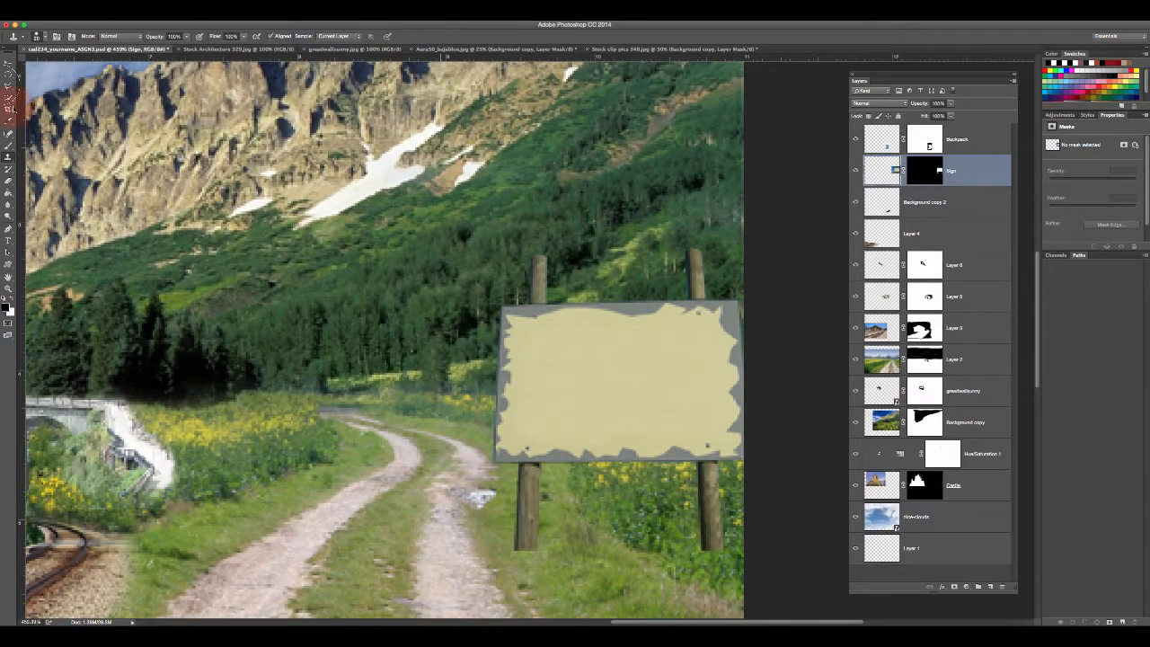
- Add a black Arial Bold text layer above the Sign layer reading "CASTLE NISBETT"
left_click(8, 240)
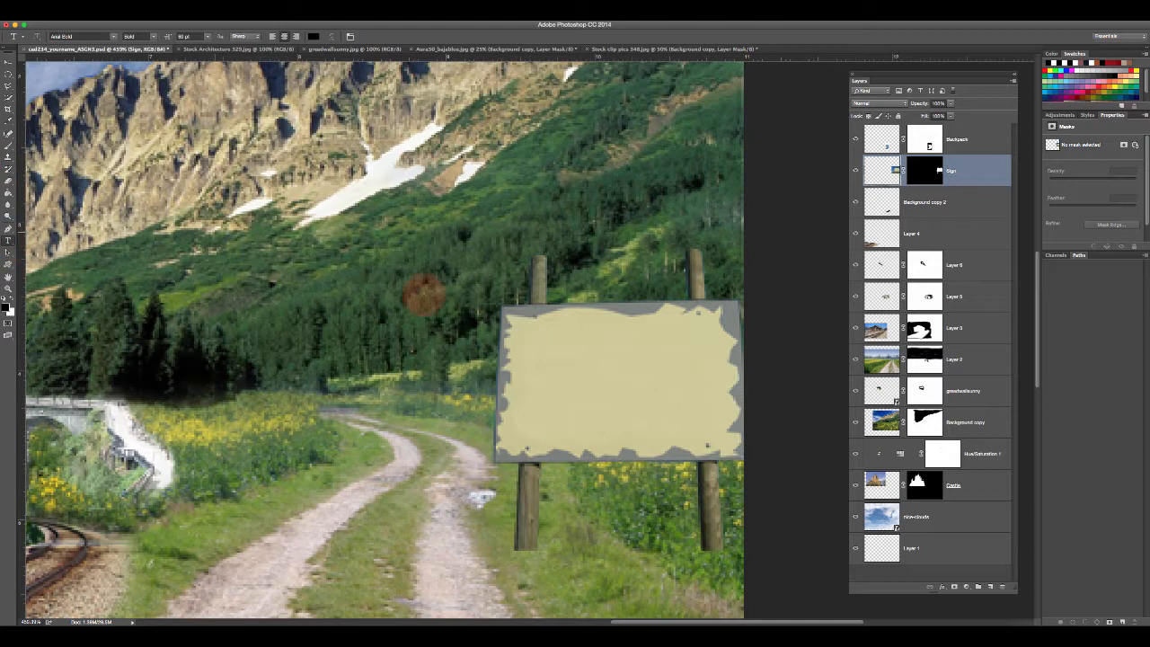
left_click(550, 344)
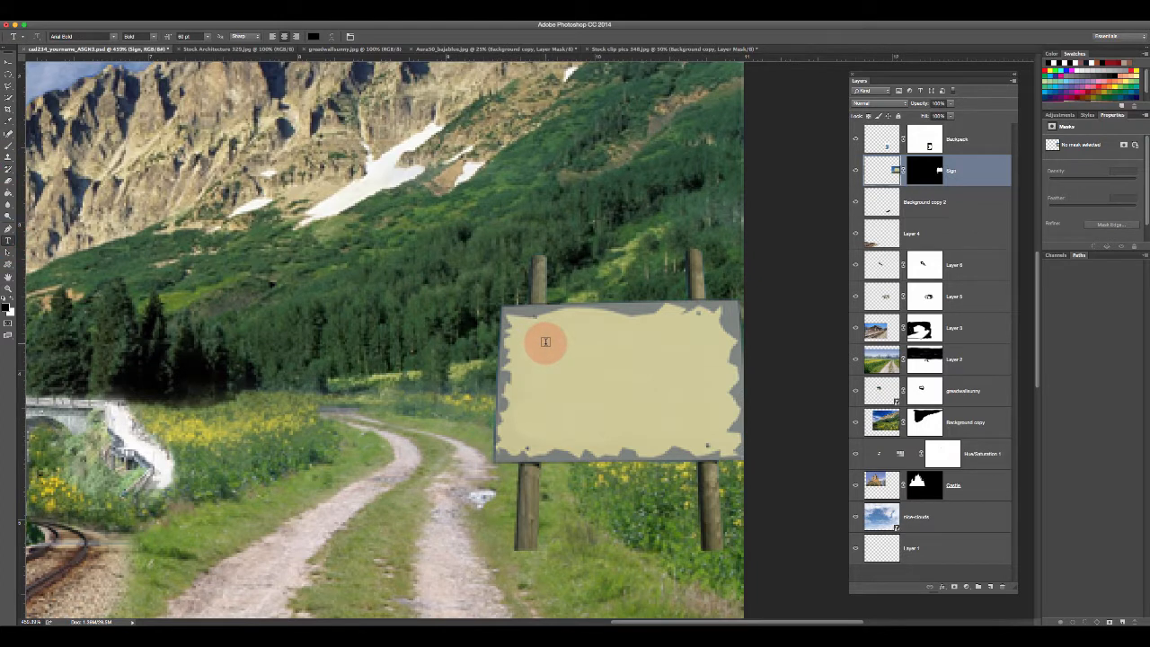
left_click(545, 342)
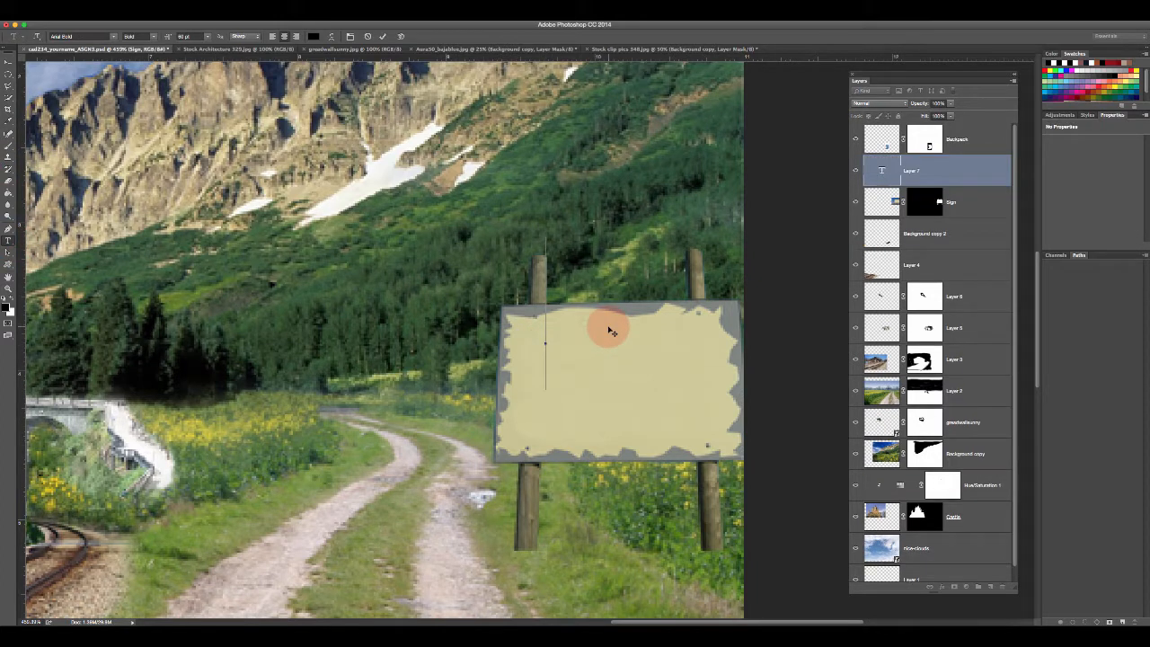
type("CA")
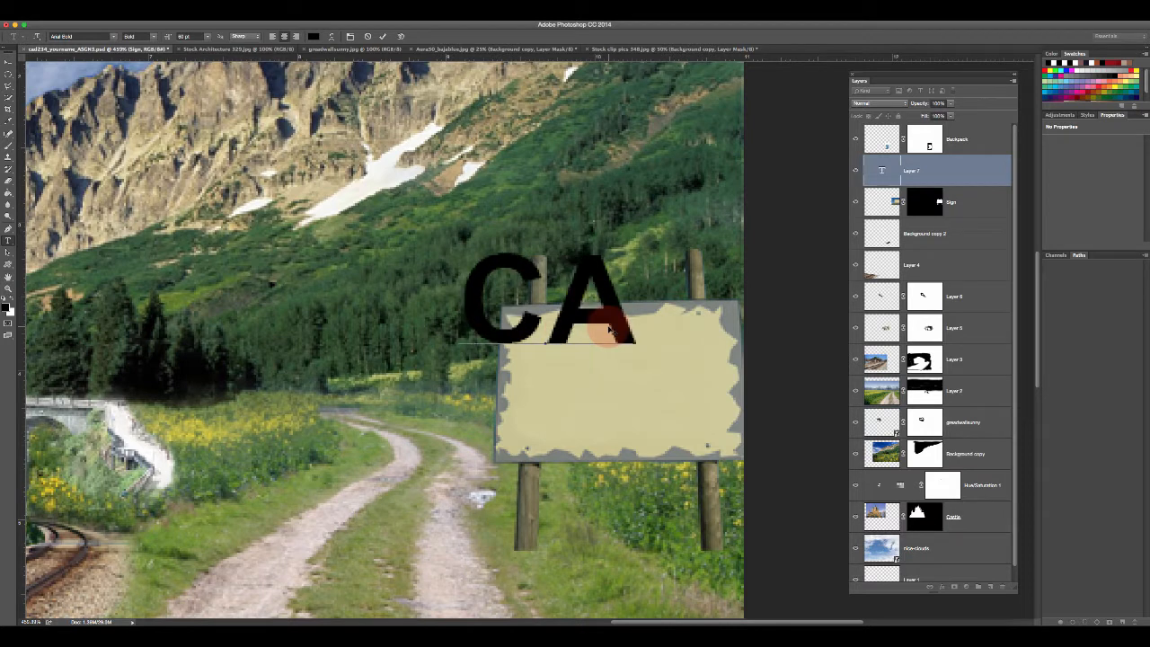
type("STLE NIGHT")
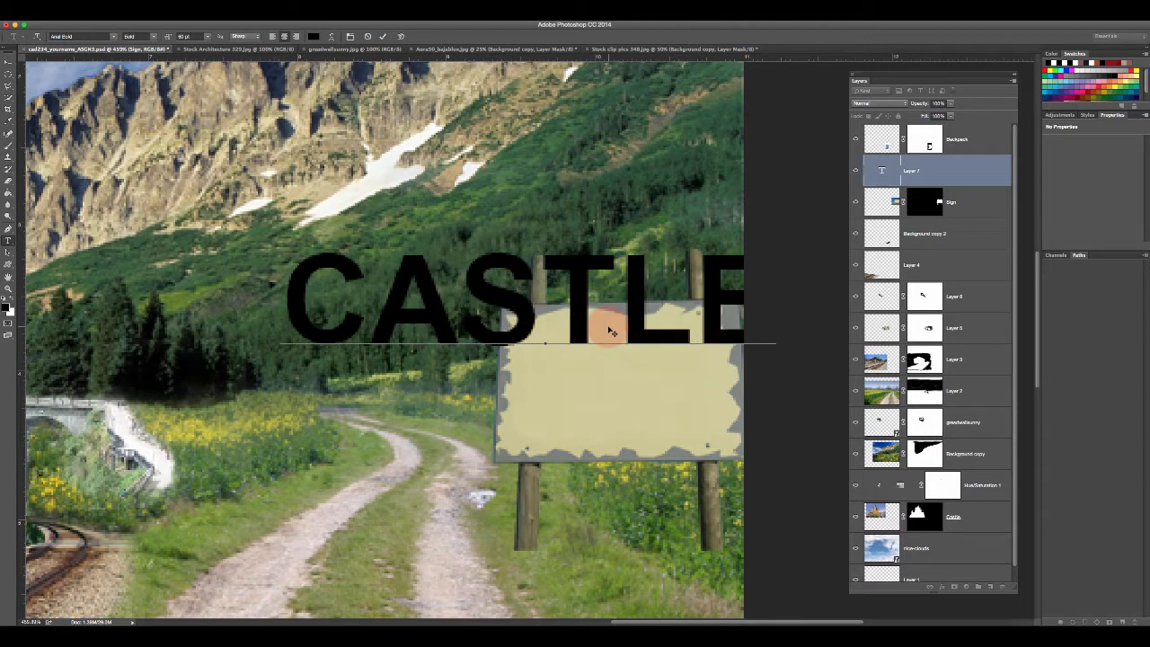
type("ST")
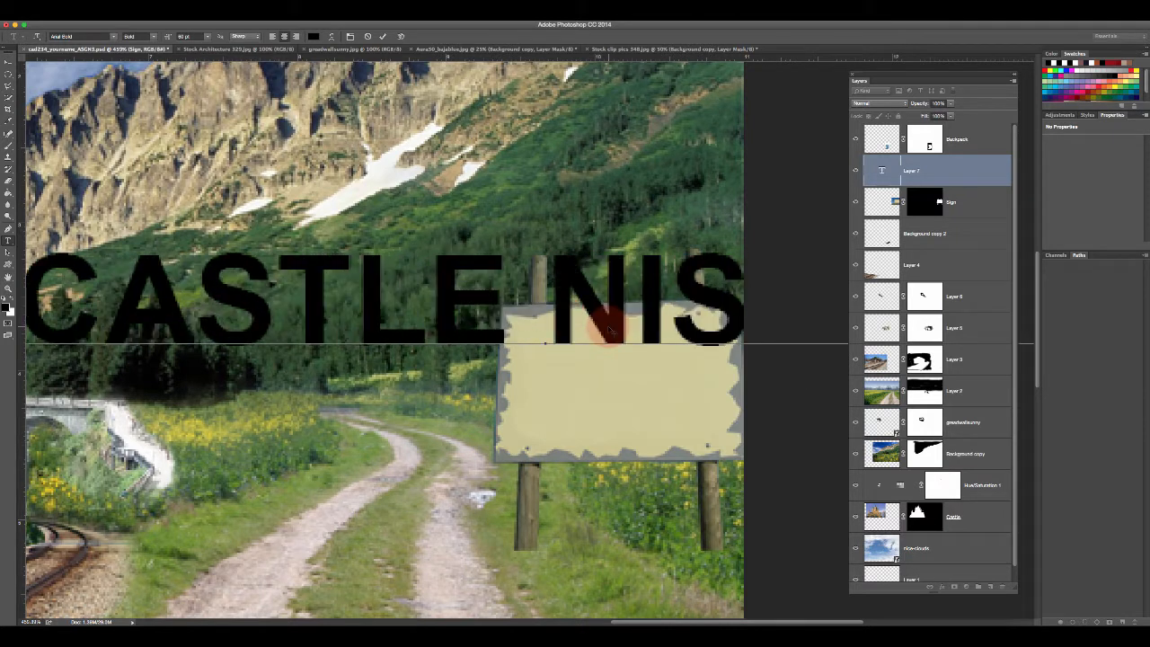
left_click(8, 61)
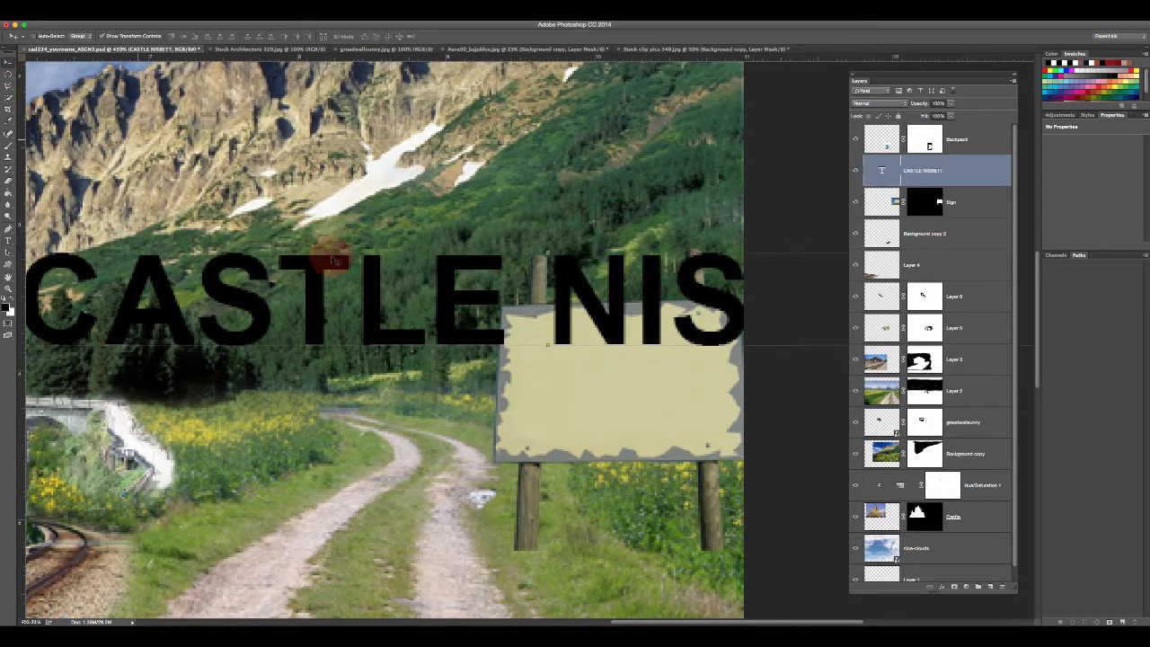
- Scale the CASTLE NISBETT text down to fit the sign's width and place it in the upper part of the cream board
left_click_drag(291, 294, 373, 288)
left_click_drag(103, 247, 614, 354)
left_click_drag(719, 344, 342, 325)
left_click_drag(658, 325, 482, 297)
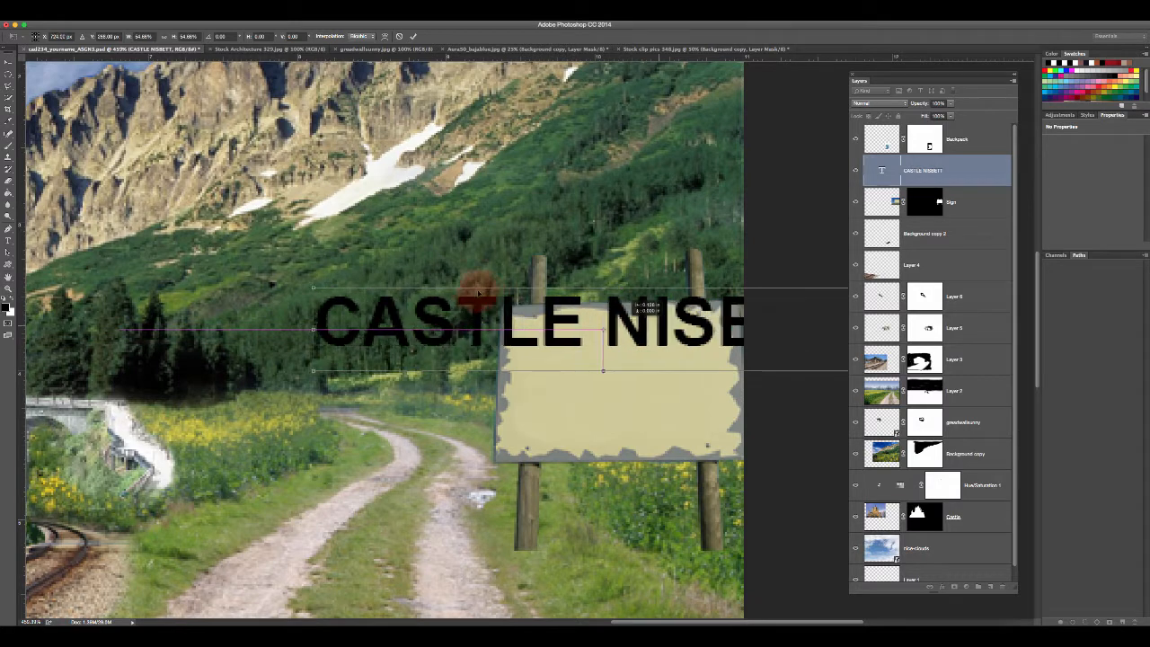
left_click_drag(725, 328, 393, 328)
left_click_drag(268, 369, 648, 334)
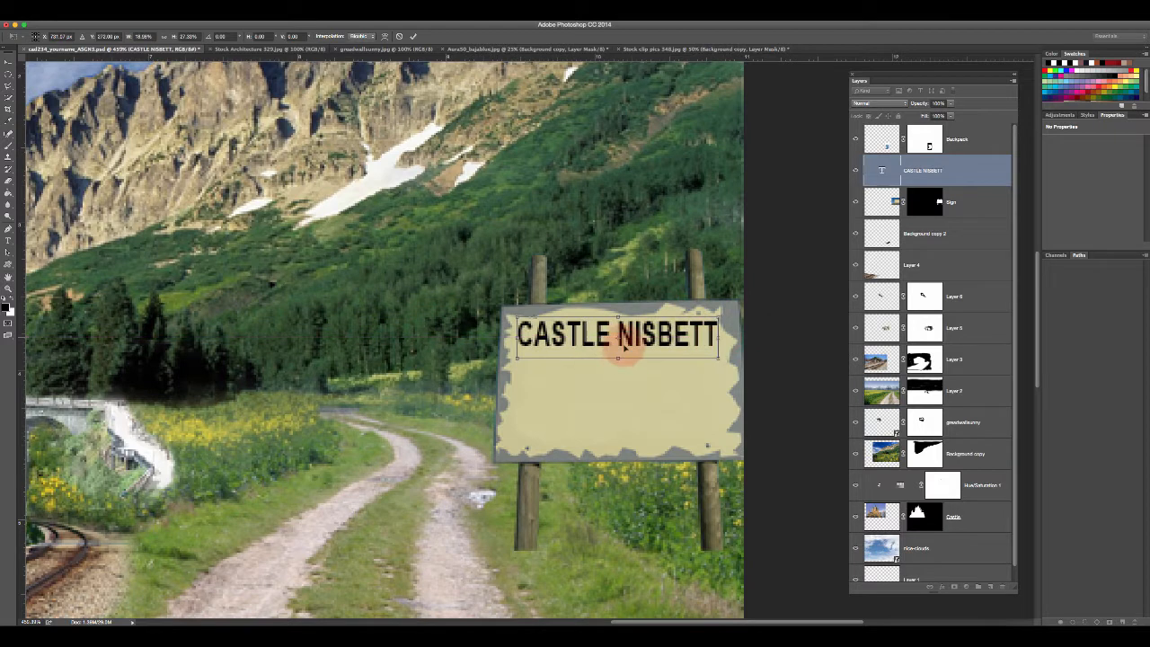
left_click_drag(618, 357, 618, 329)
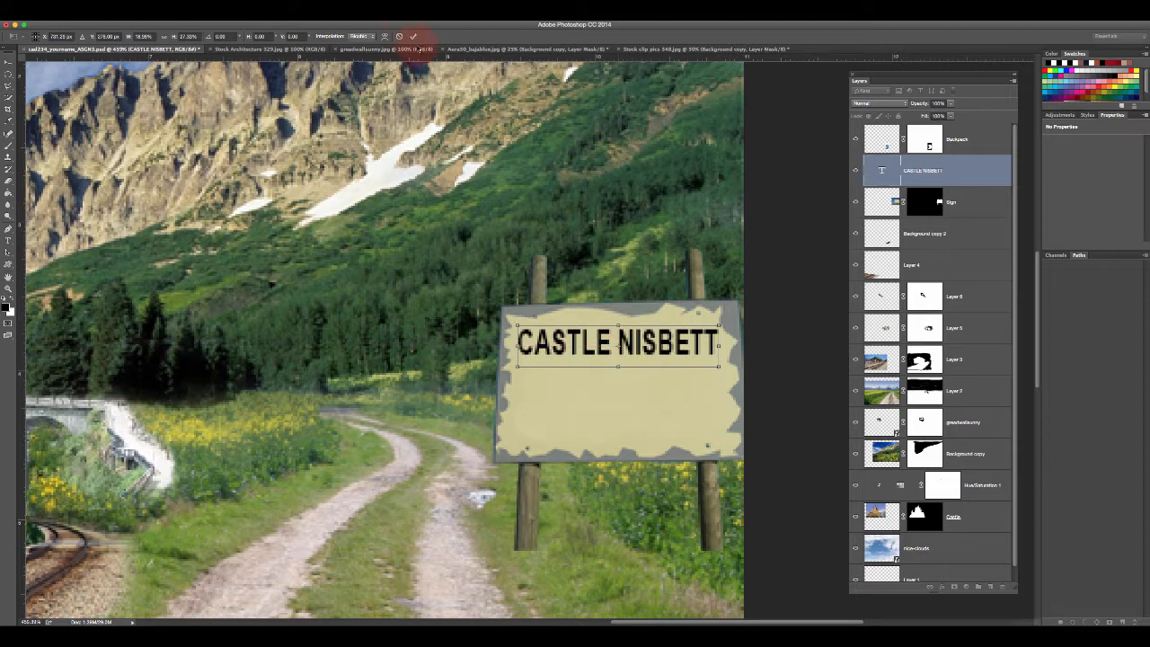
left_click(414, 38)
- Set up the Clone Stamp tool with the 134 px grass brush tip
left_click(8, 288)
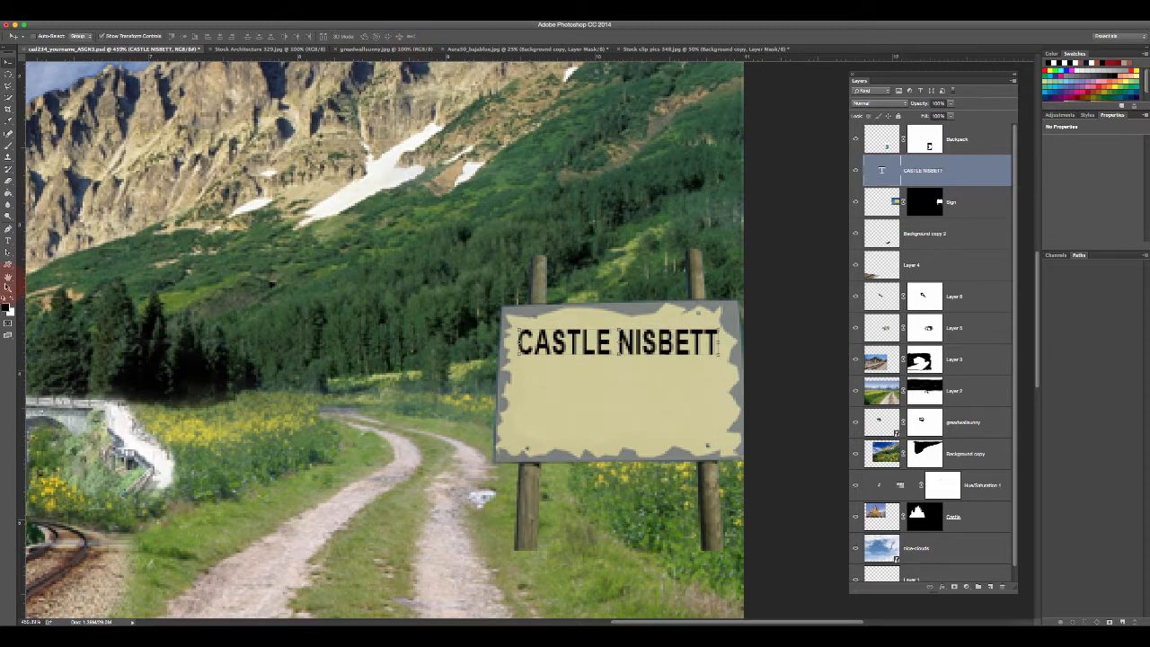
left_click(252, 37)
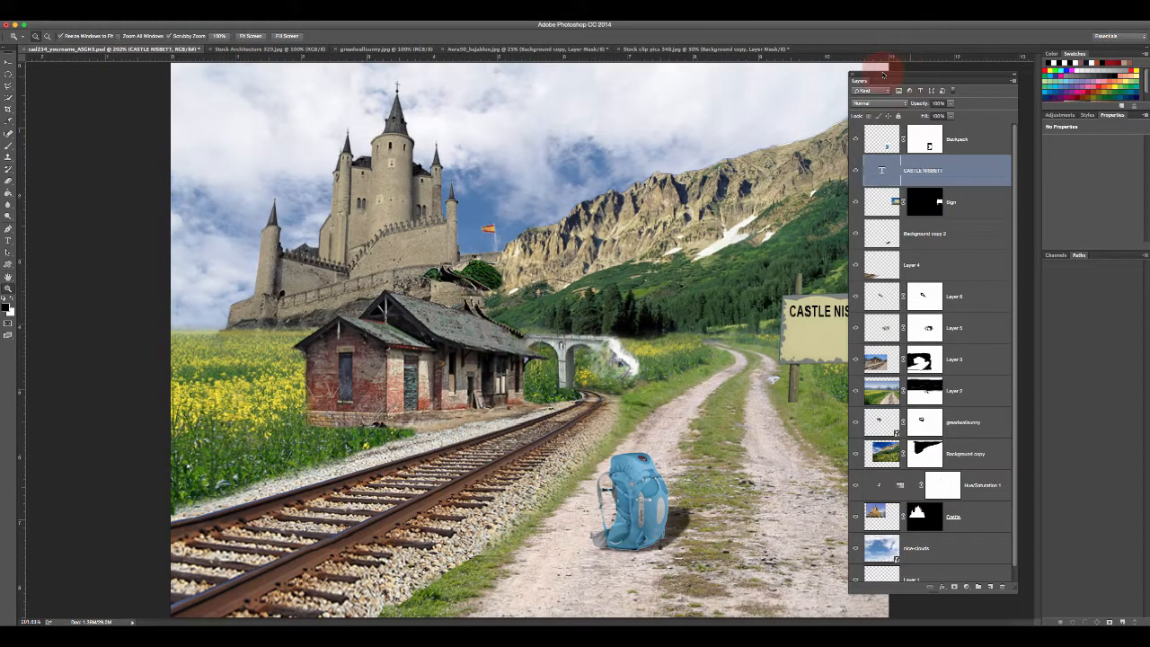
left_click_drag(895, 76, 949, 90)
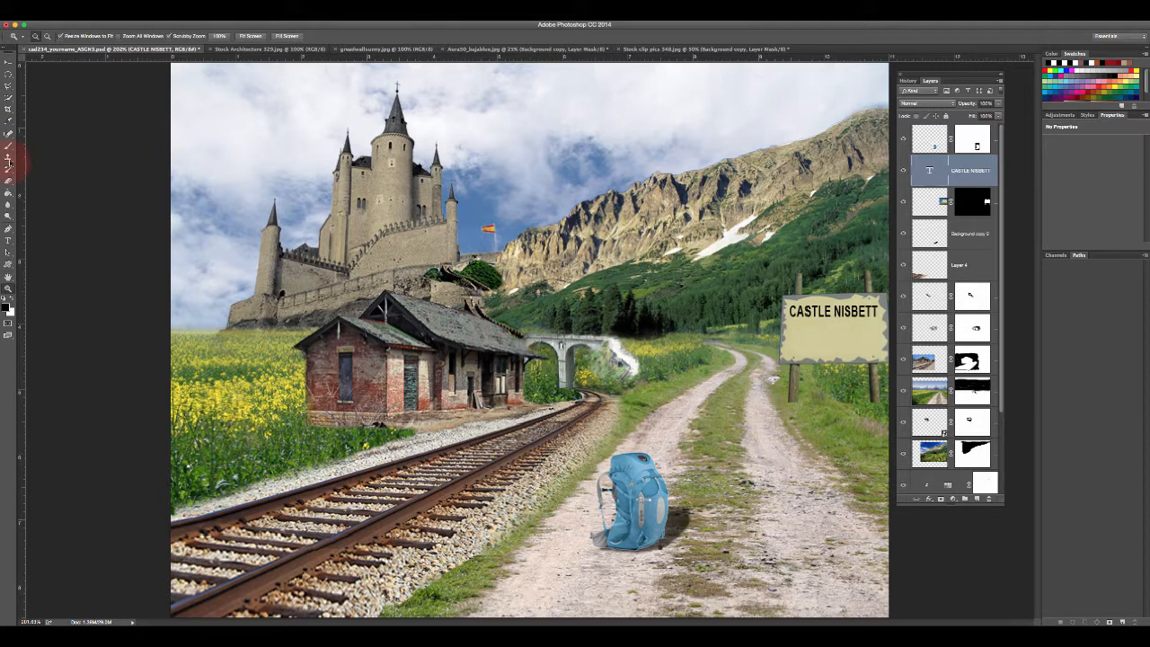
left_click(8, 156)
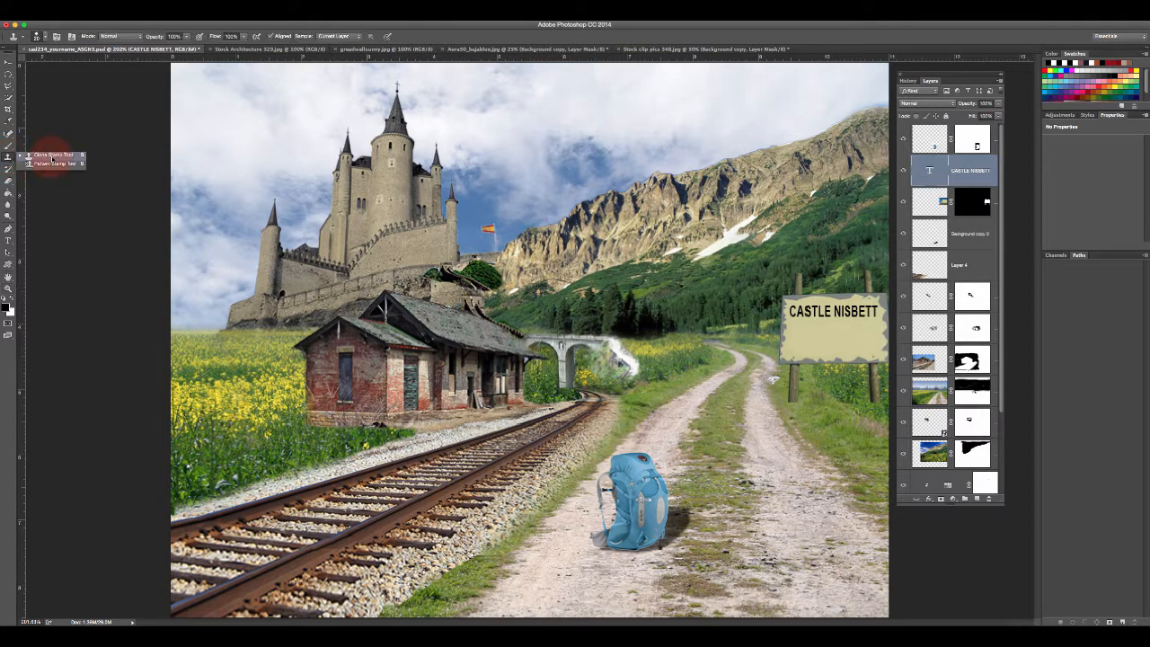
left_click(52, 158)
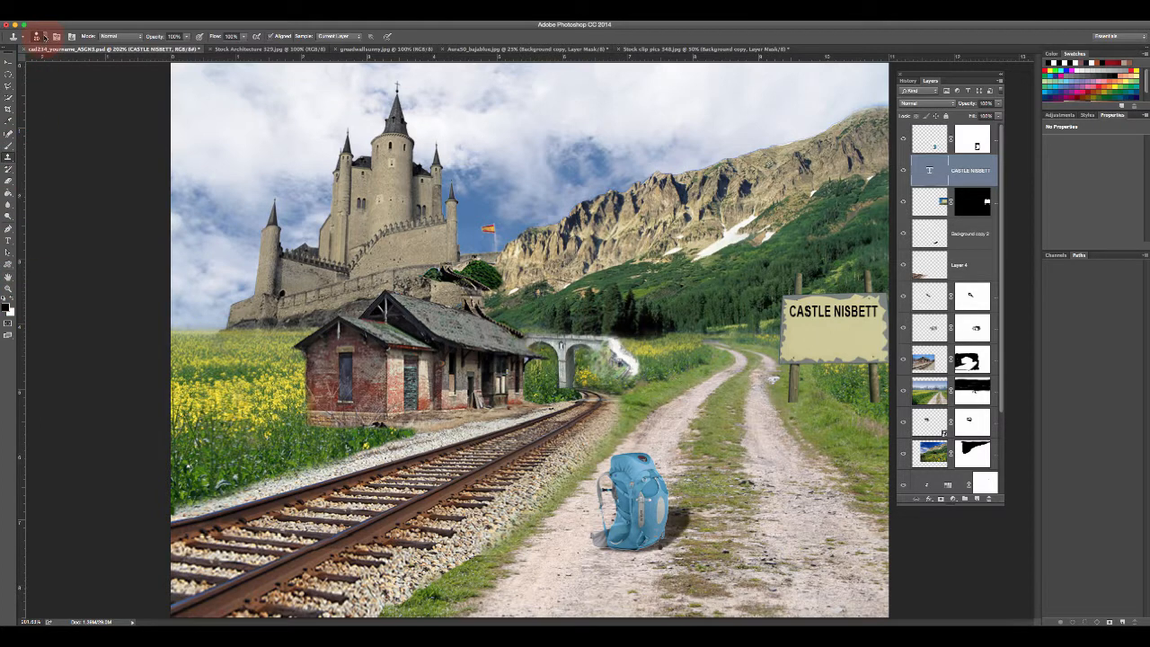
left_click(37, 37)
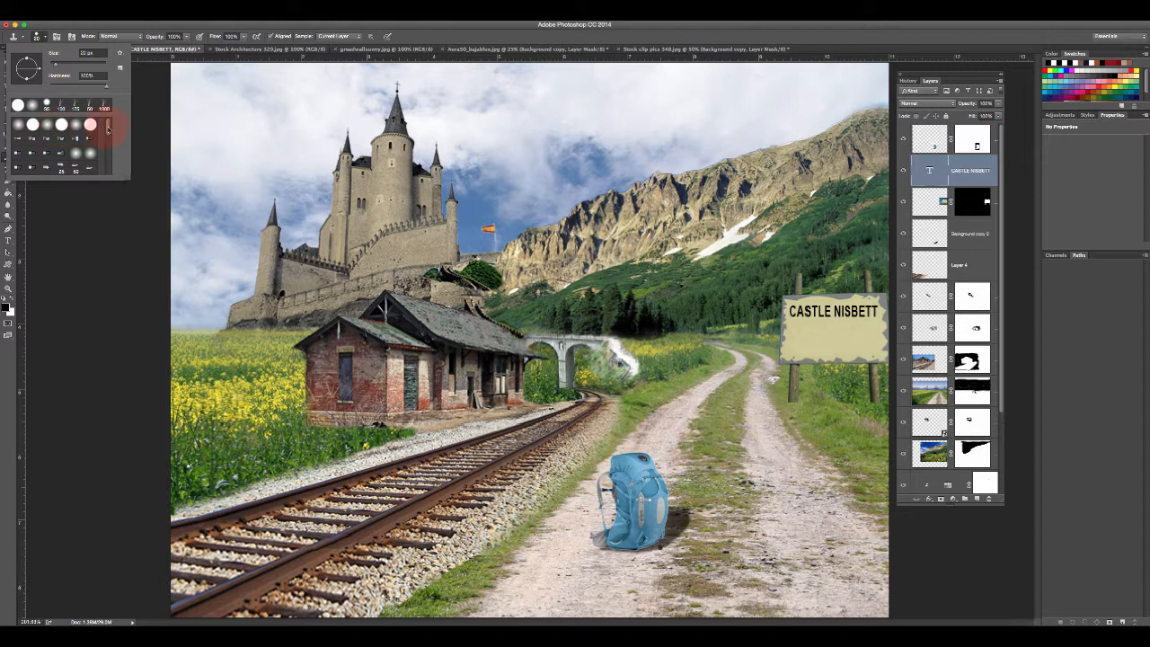
left_click_drag(109, 131, 110, 165)
left_click(92, 145)
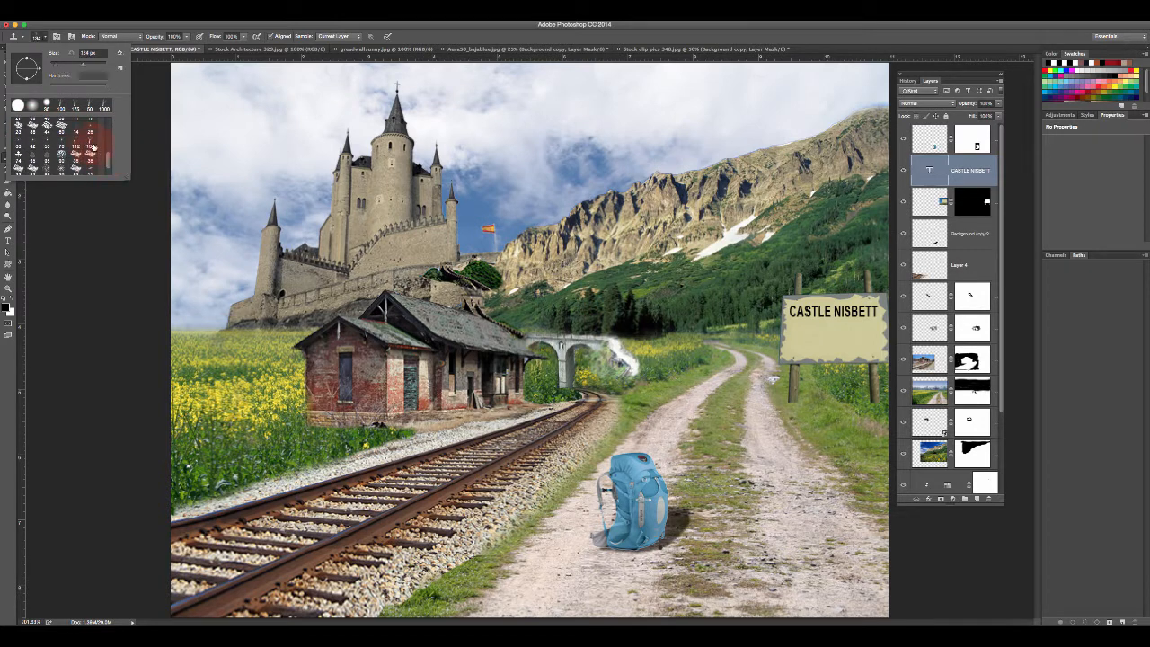
left_click(435, 39)
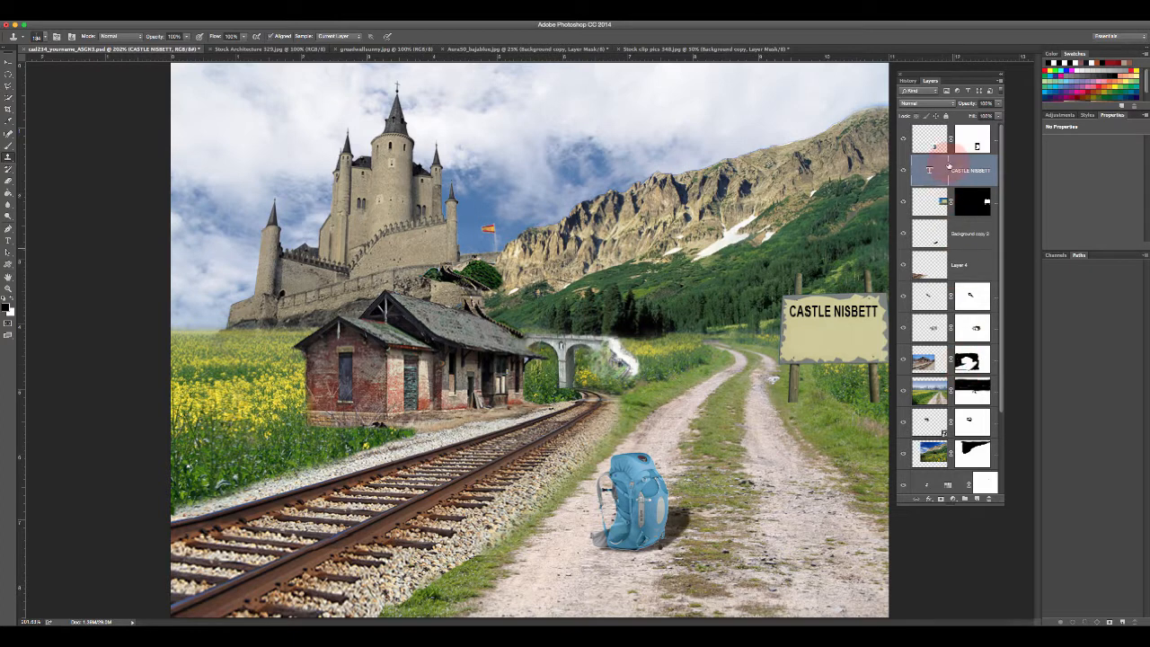
- Add a new layer named "grass clone" above the Sign layer and set the Clone Stamp to sample Current & Below
left_click(930, 205)
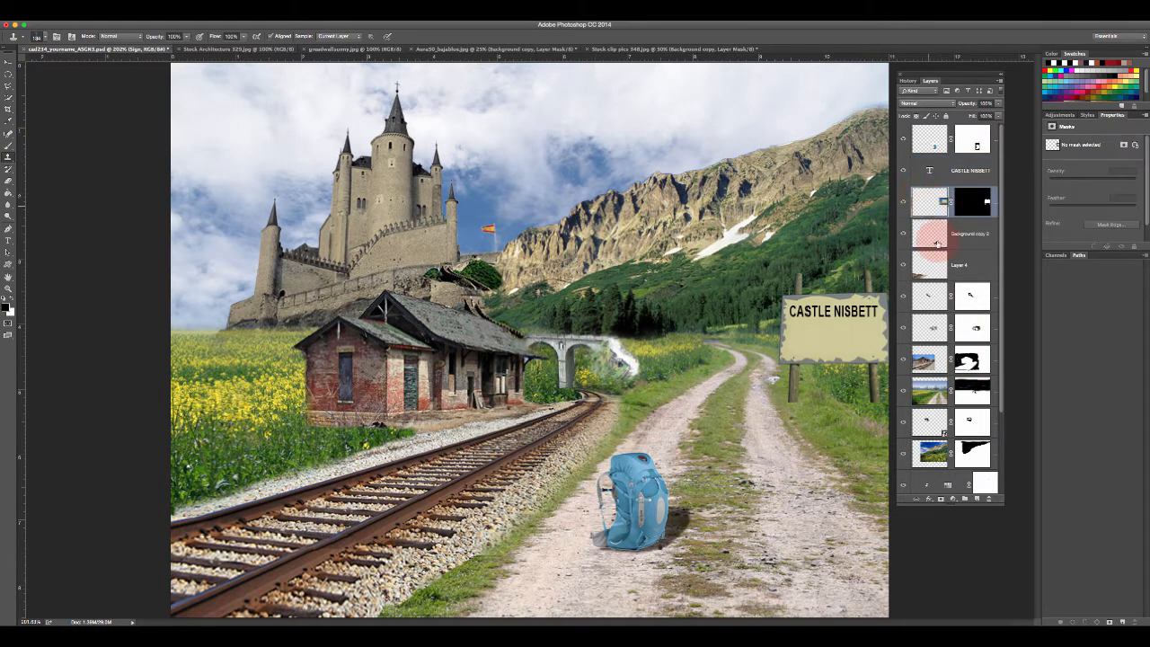
left_click(976, 499)
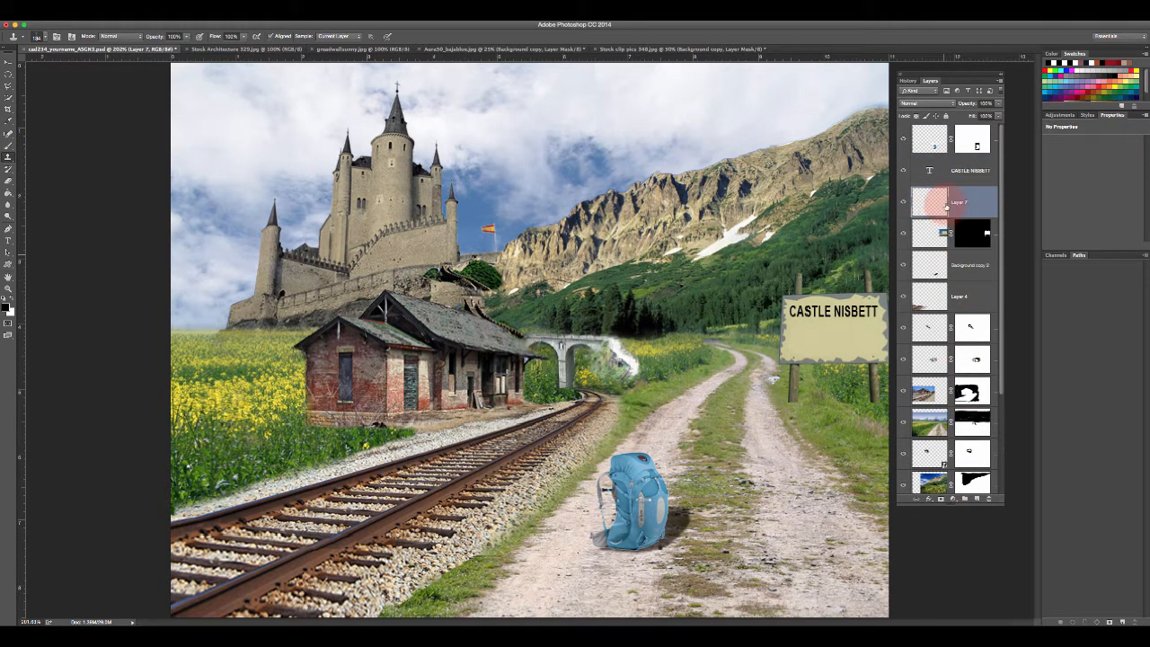
double_click(965, 201)
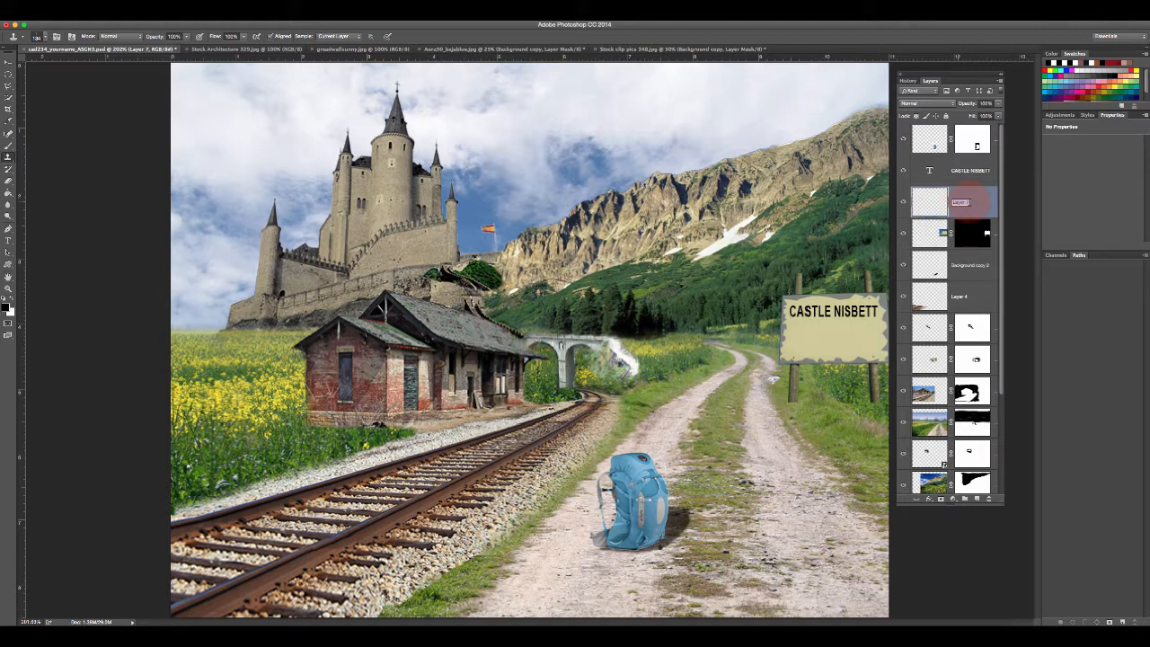
type("clone")
key("Return")
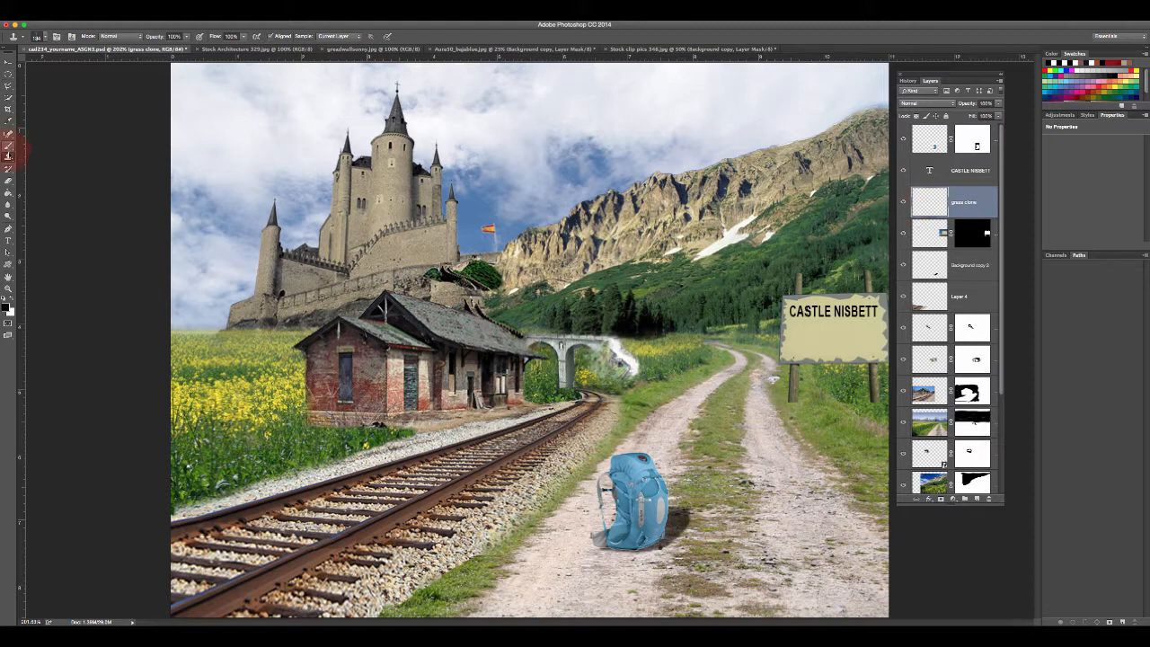
left_click(332, 36)
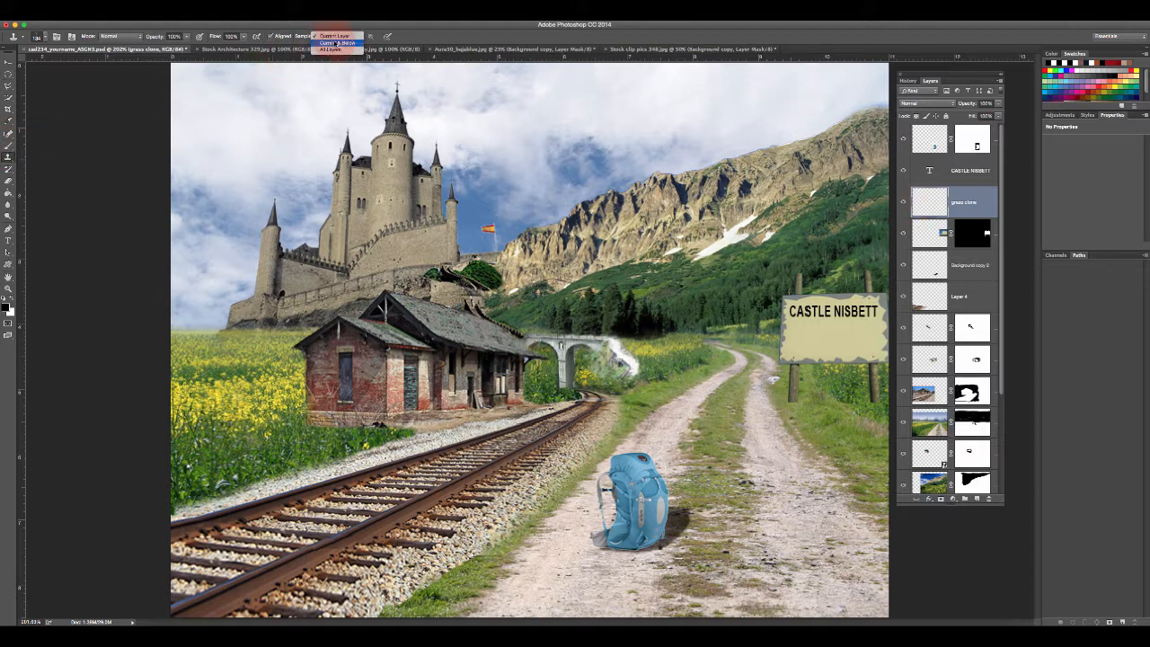
left_click(335, 42)
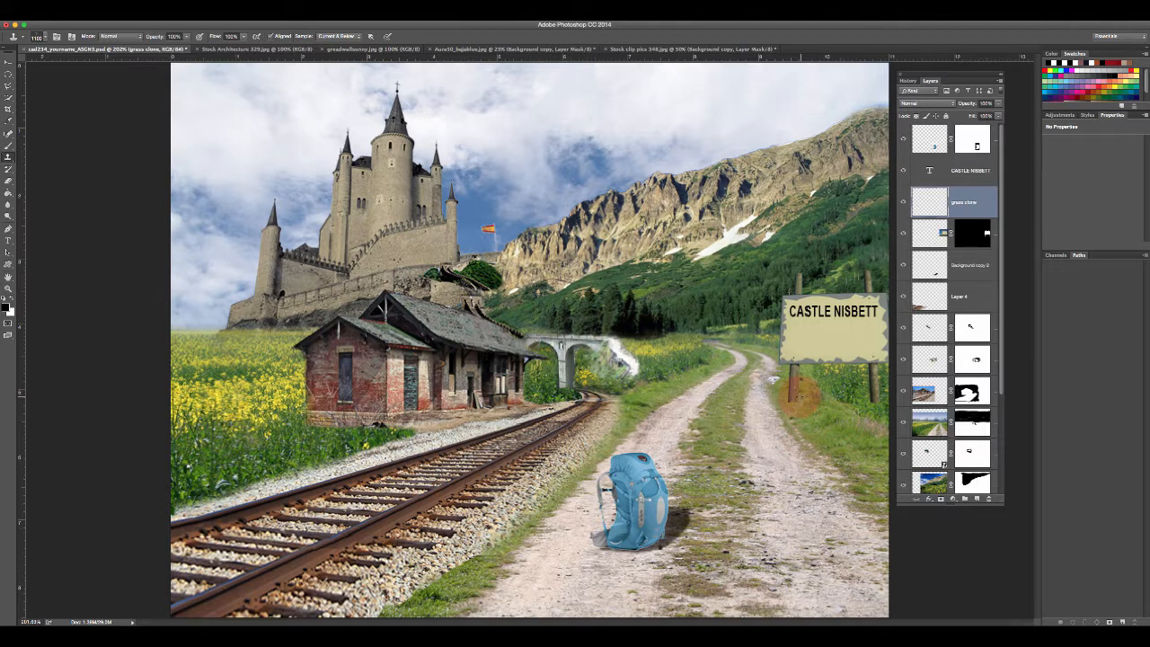
left_click(799, 395)
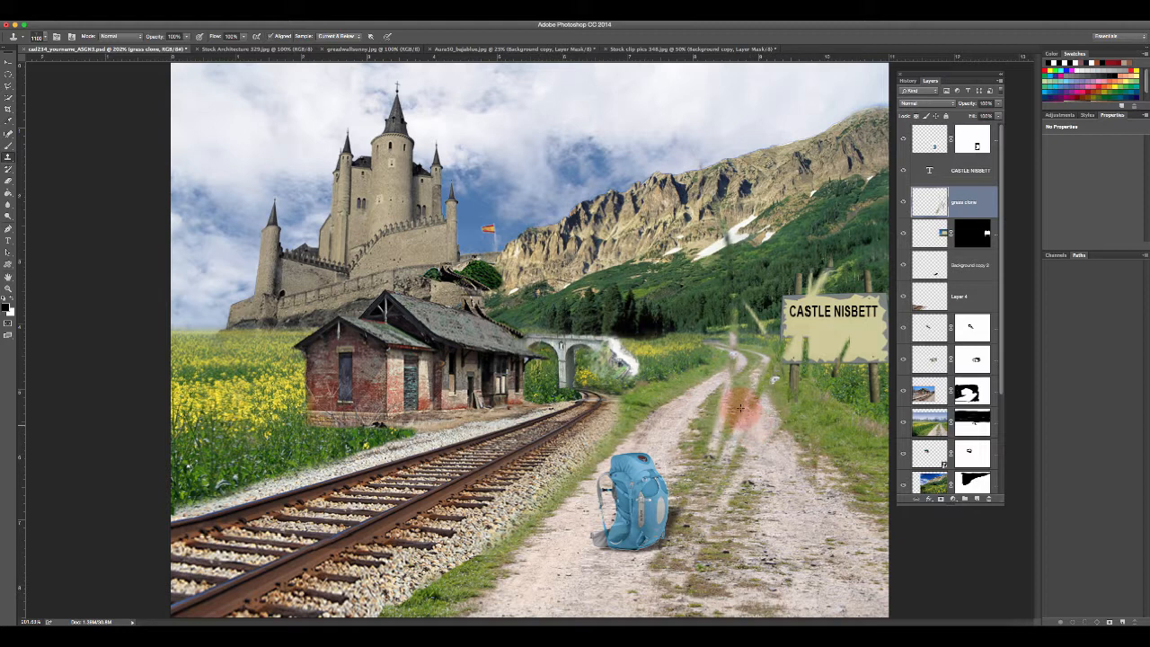
left_click(908, 82)
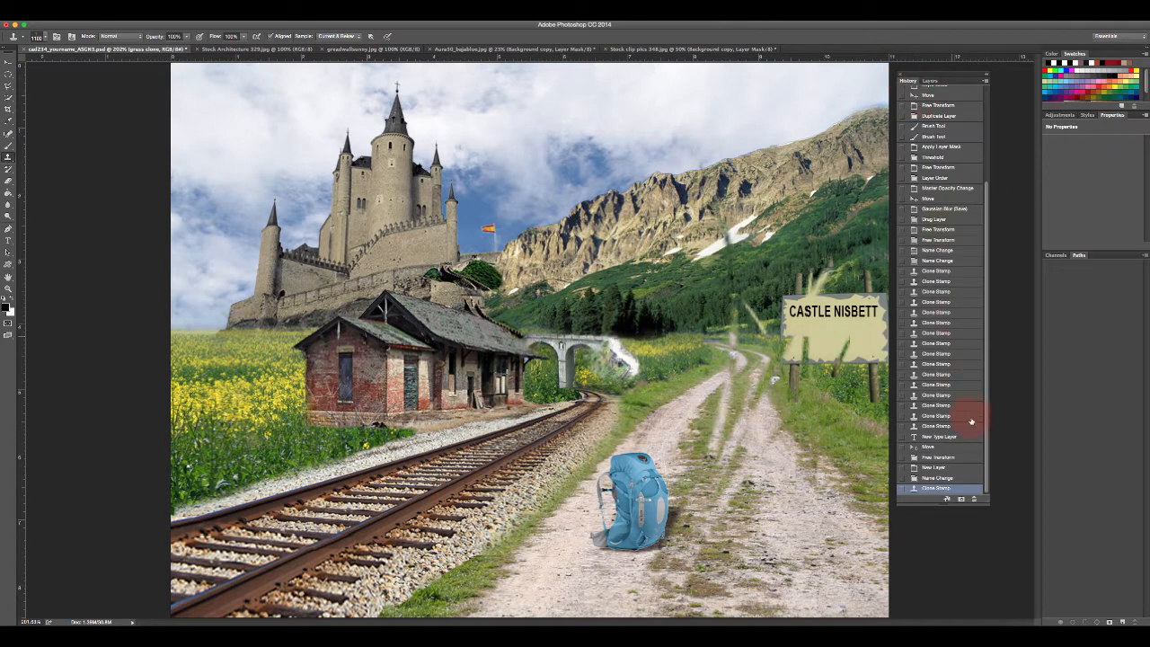
left_click(942, 477)
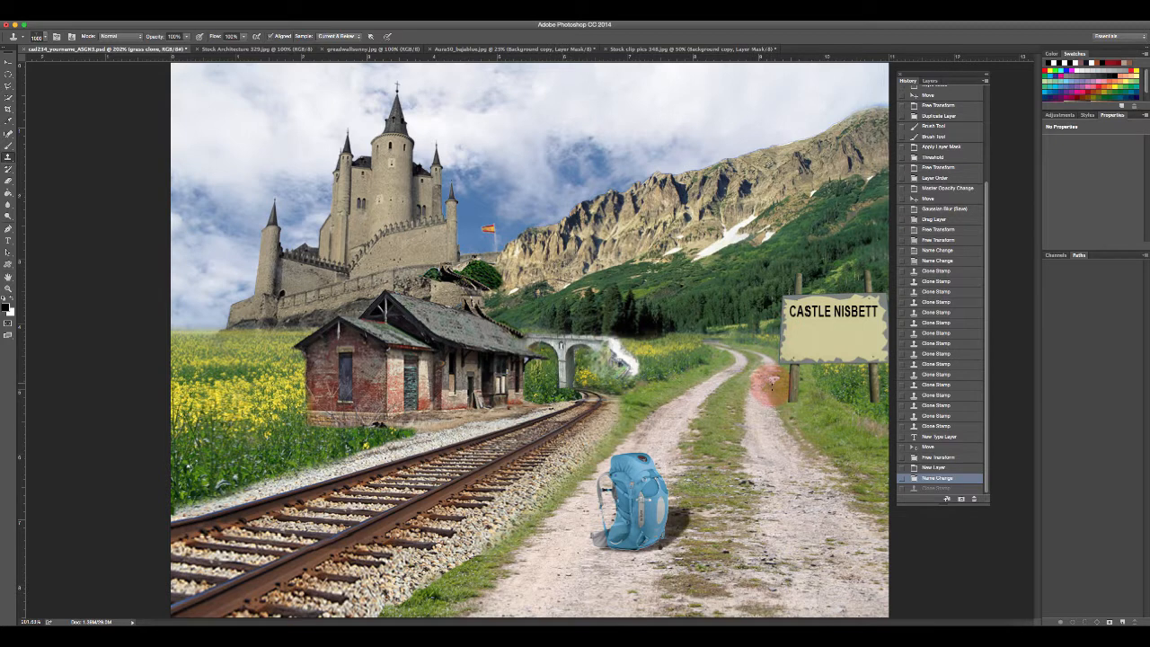
- Reduce the Clone Stamp's grass brush to about 25 px and clone grass over the bases of both Castle Nisbett sign posts
key("bracketleft")
key("bracketleft")
key("bracketleft")
key("bracketleft")
key("bracketleft")
key("bracketleft")
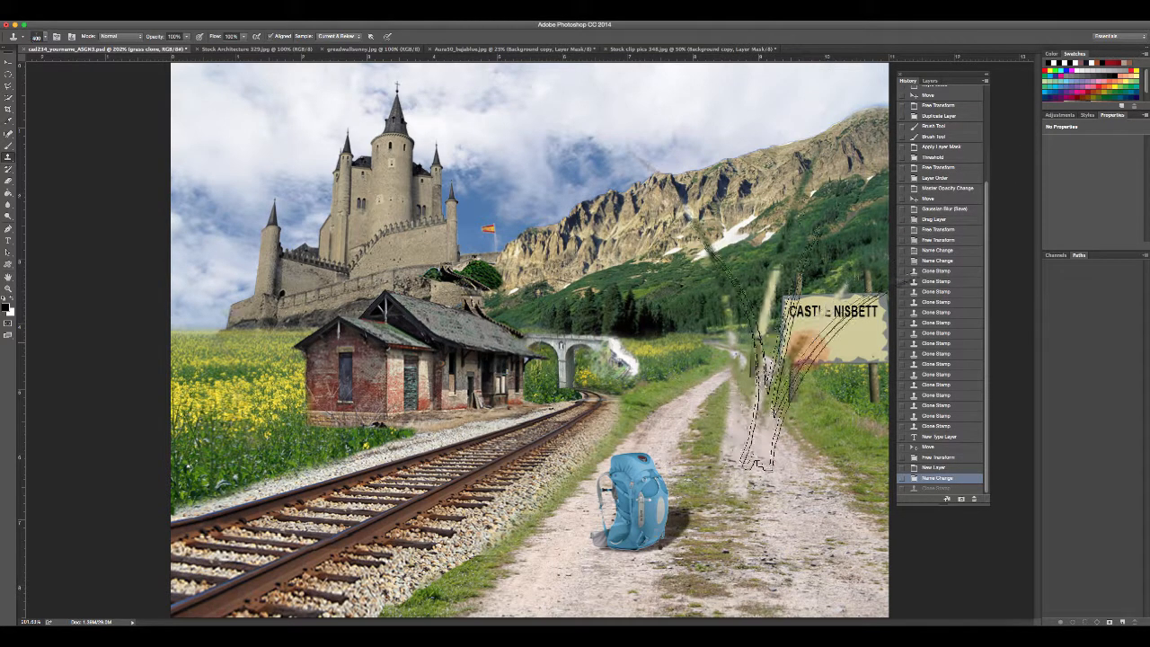
key("bracketleft")
key("bracketleft")
key("bracketleft")
key("bracketleft")
key("bracketleft")
key("bracketleft")
key("bracketleft")
key("bracketleft")
key("bracketleft")
key("bracketleft")
key("bracketleft")
key("bracketleft")
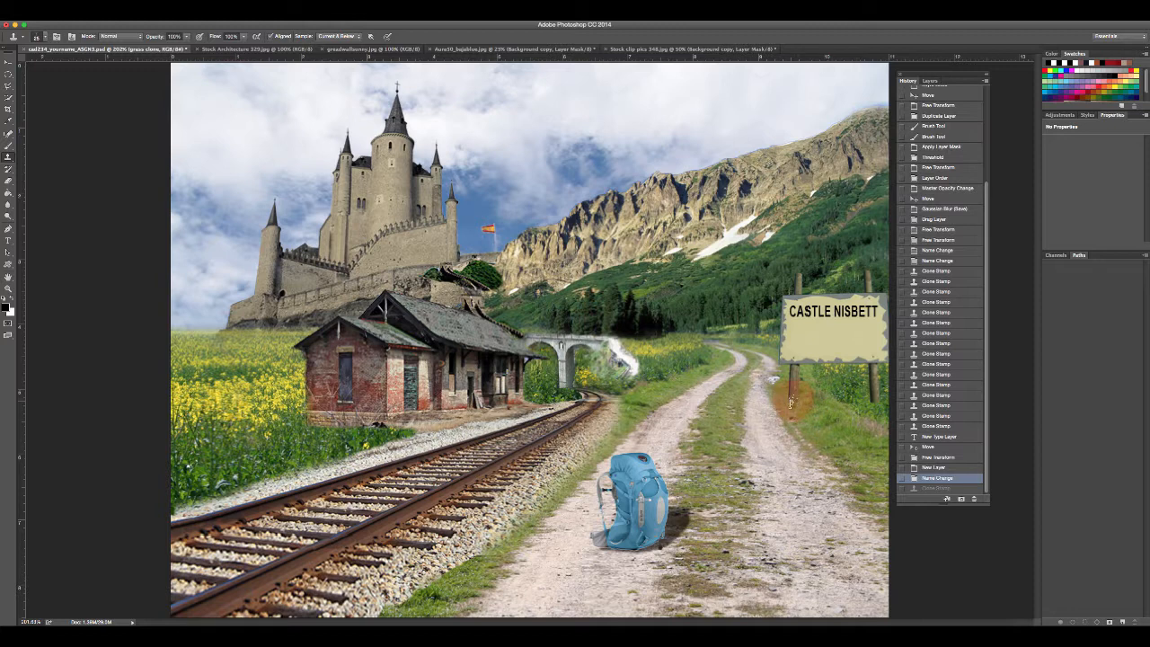
left_click_drag(797, 402, 837, 406)
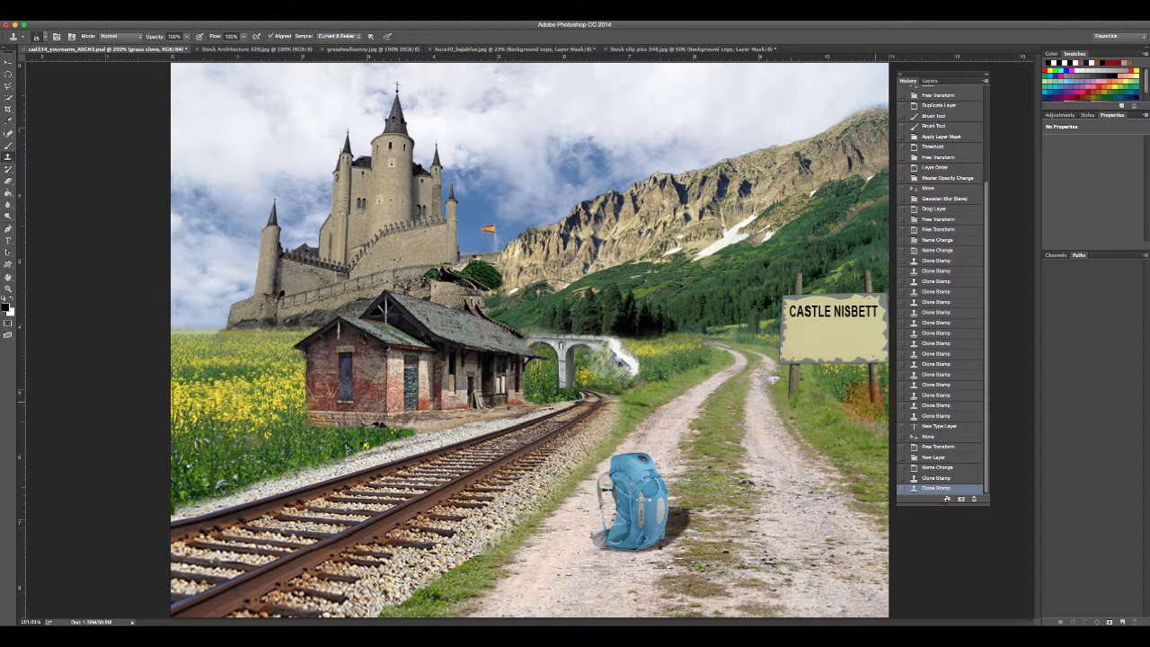
left_click_drag(871, 402, 848, 417)
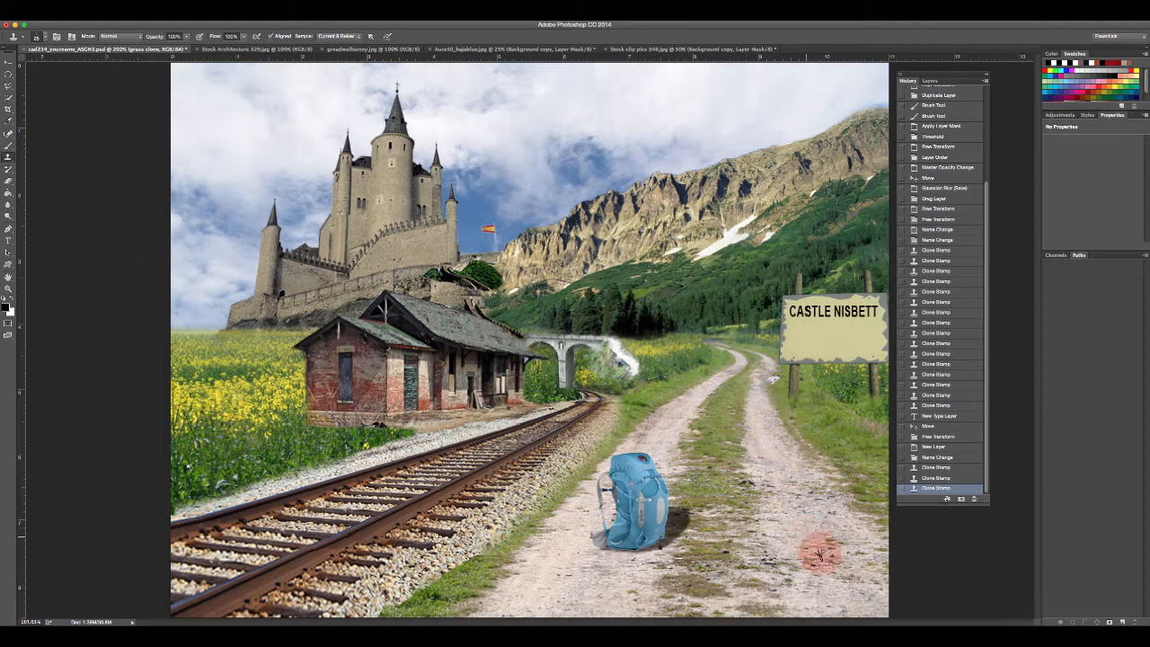
- Switch to Adobe Bridge and open Stock clip pics 318.jpg from the Stock Graphics folder in Photoshop
left_click(826, 611)
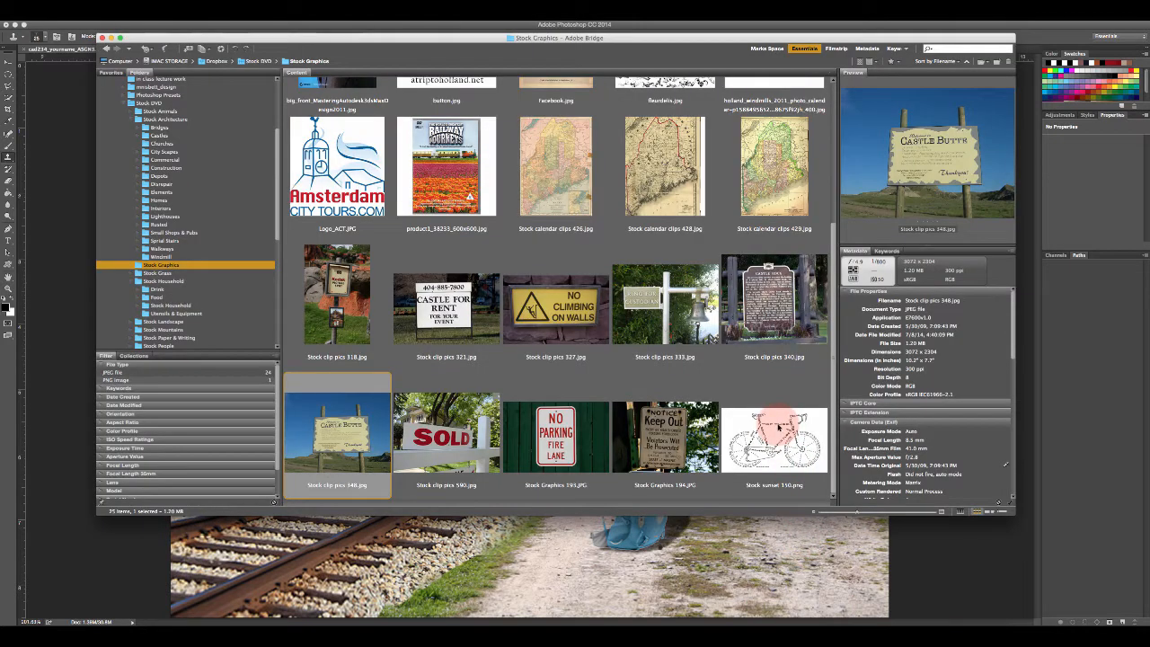
left_click(341, 287)
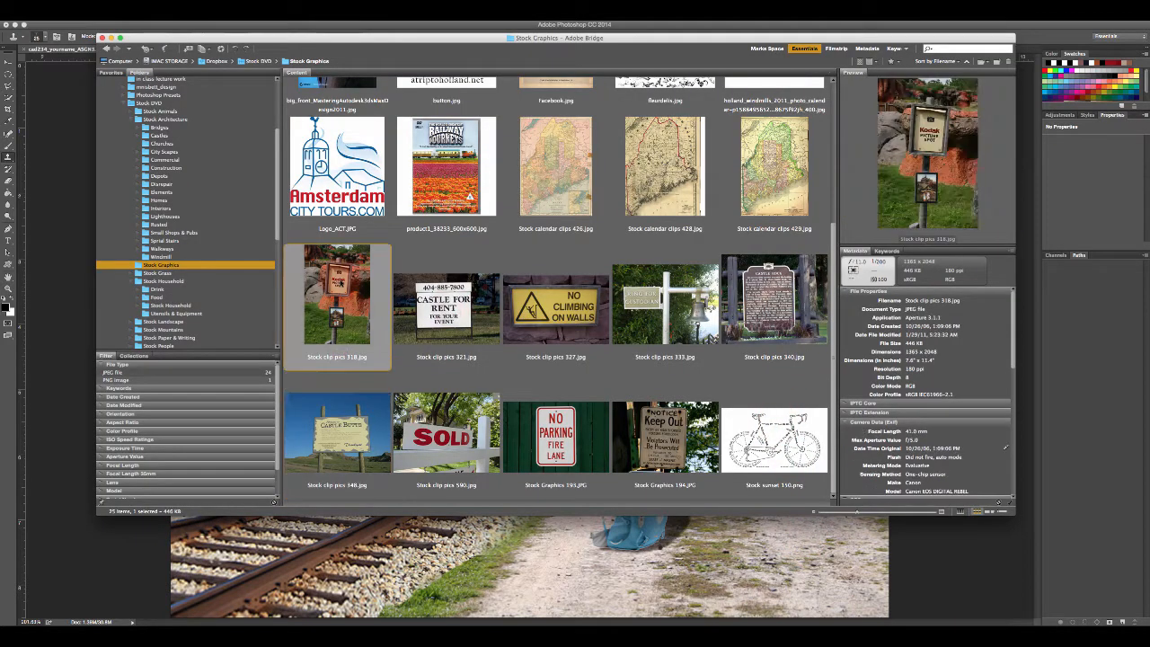
right_click(340, 281)
left_click(355, 285)
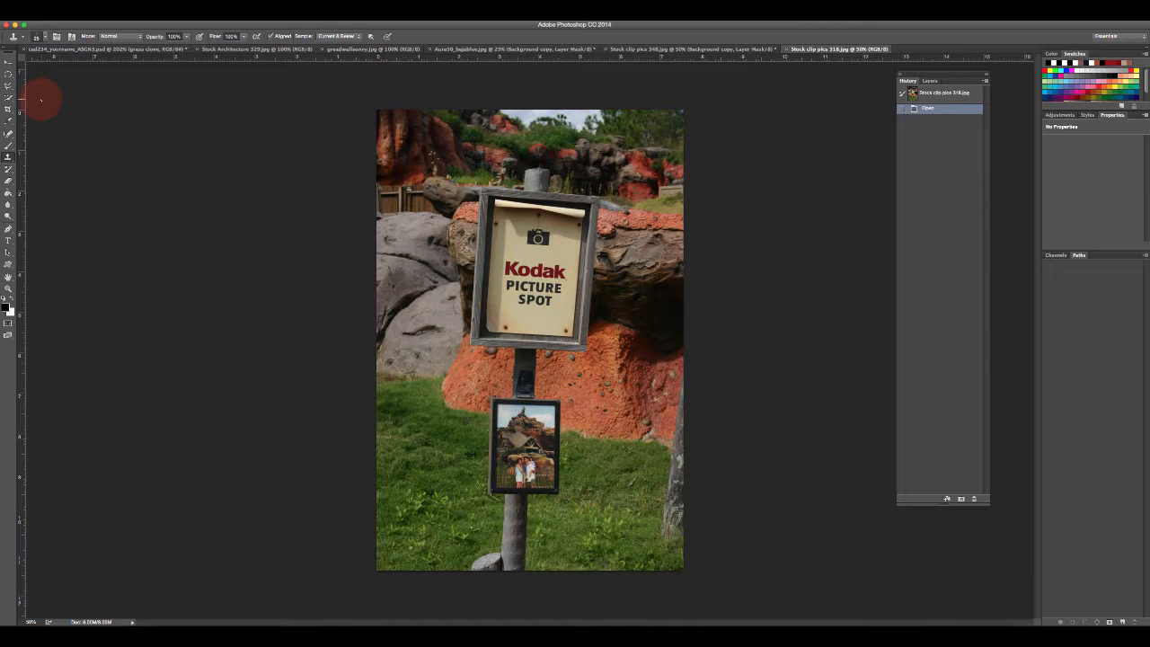
- Copy the Kodak sign photo into the sail234_yourname_ASGN3.psd composite as a new layer and position it over the scene
left_click(10, 63)
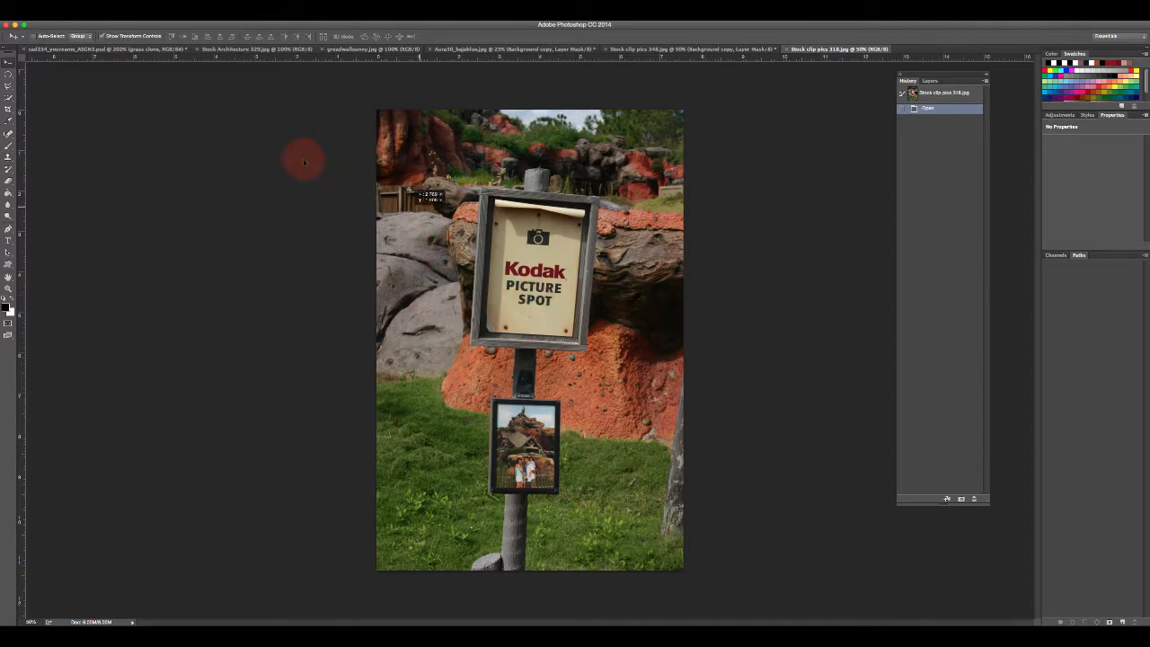
left_click(146, 49)
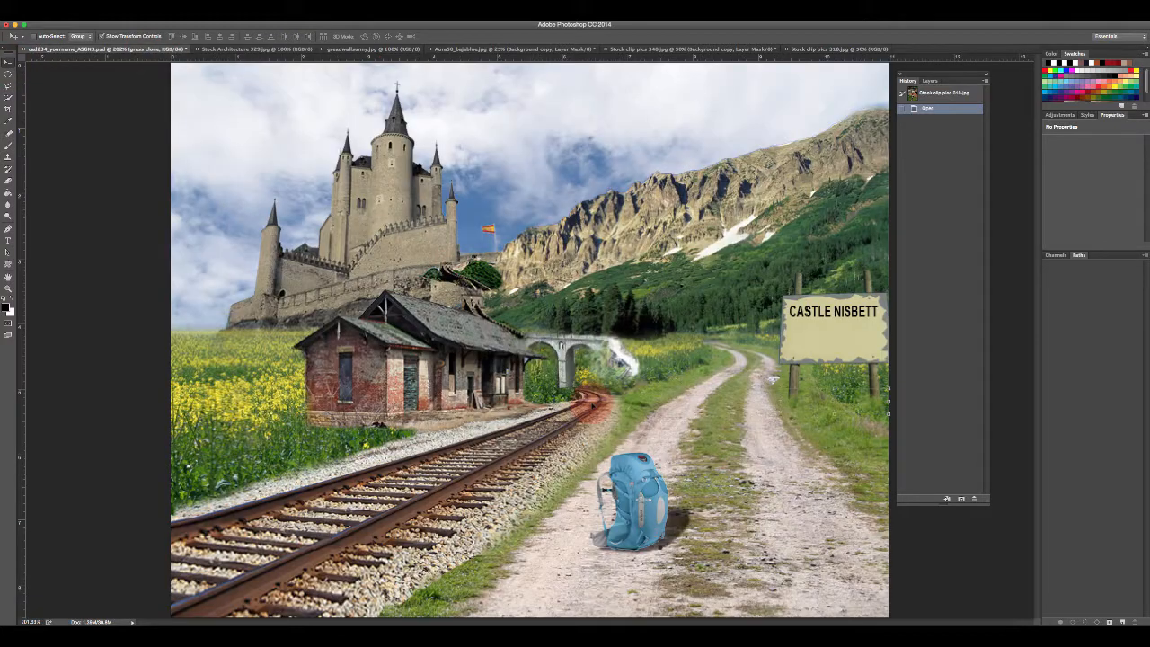
left_click_drag(592, 404, 592, 403)
left_click_drag(687, 244, 632, 365)
- Scale the Kodak sign photo proportionally down to about 10% and apply the transformation
left_click(9, 288)
left_click_drag(125, 321, 90, 325)
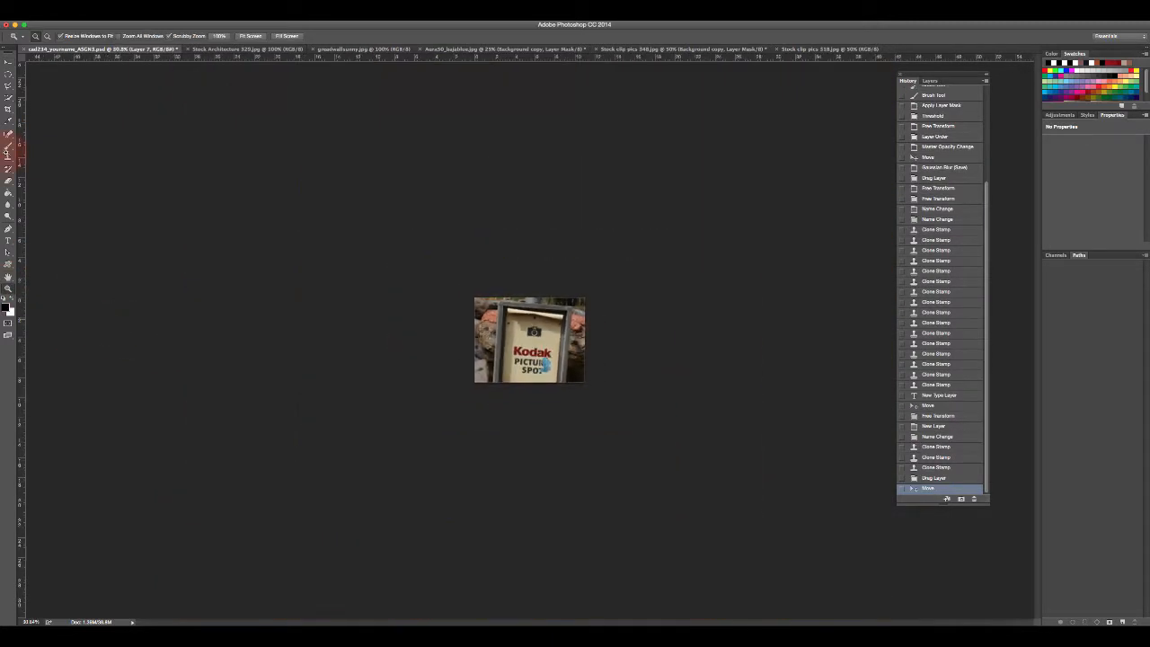
left_click(8, 63)
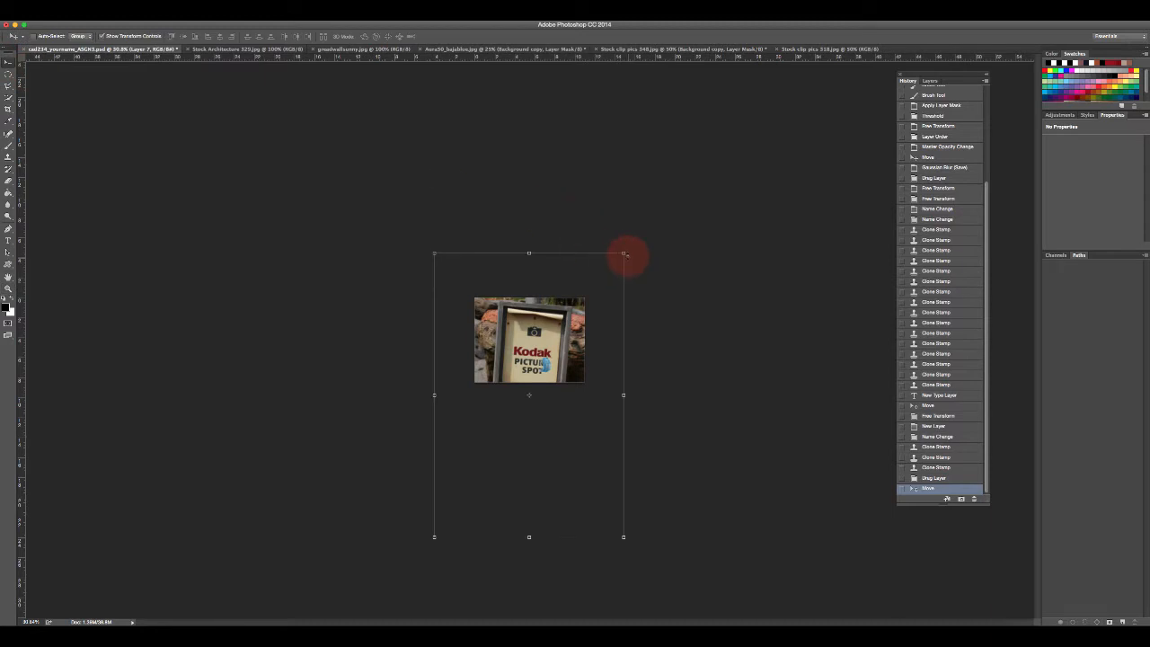
left_click_drag(623, 253, 519, 352)
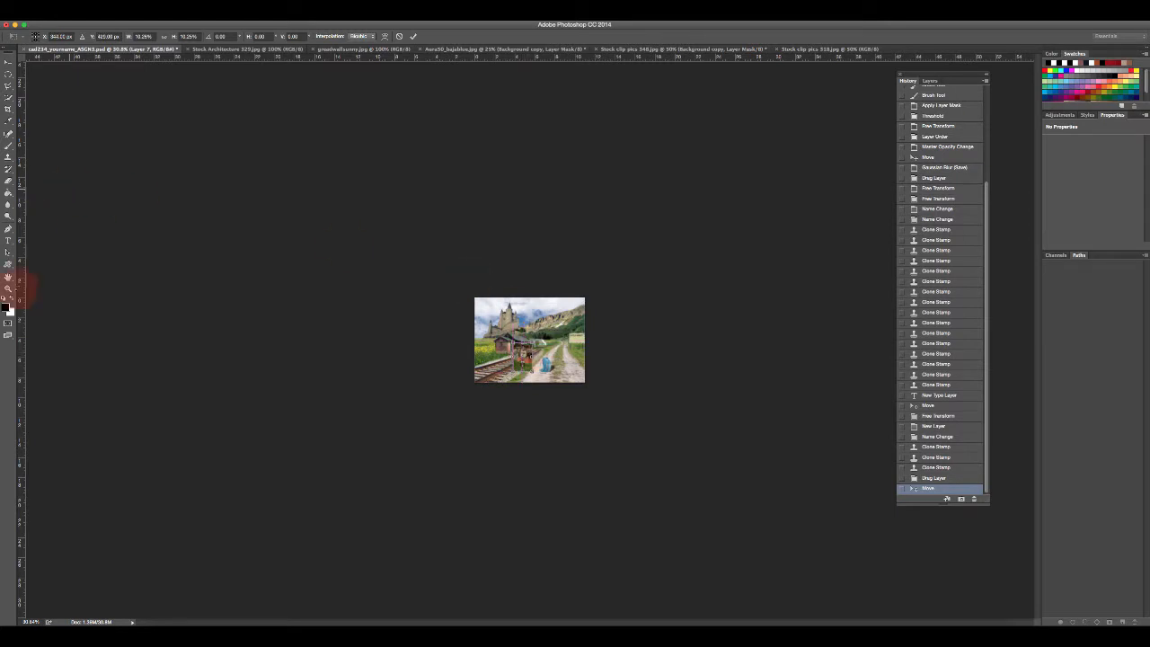
left_click(12, 292)
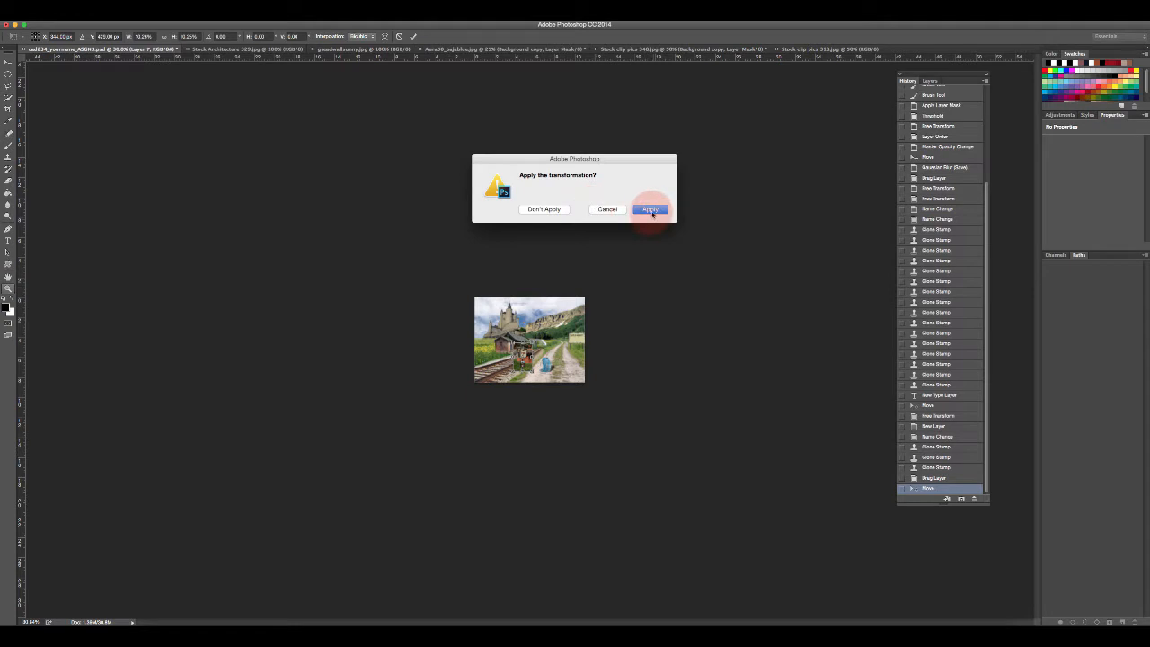
left_click(649, 206)
- Outline the Kodak sign, its small lower picture and the post with the Polygonal Lasso, and mask out the rest of that layer
left_click_drag(514, 312, 562, 396)
left_click(495, 405)
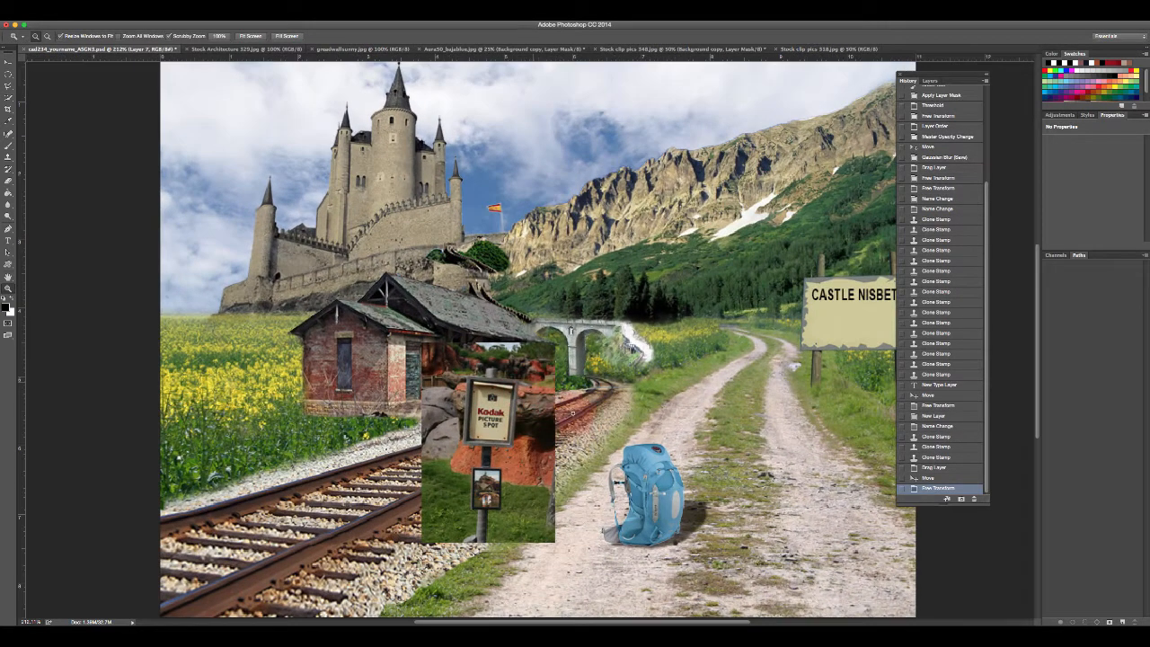
scroll(569, 384, "down", 3)
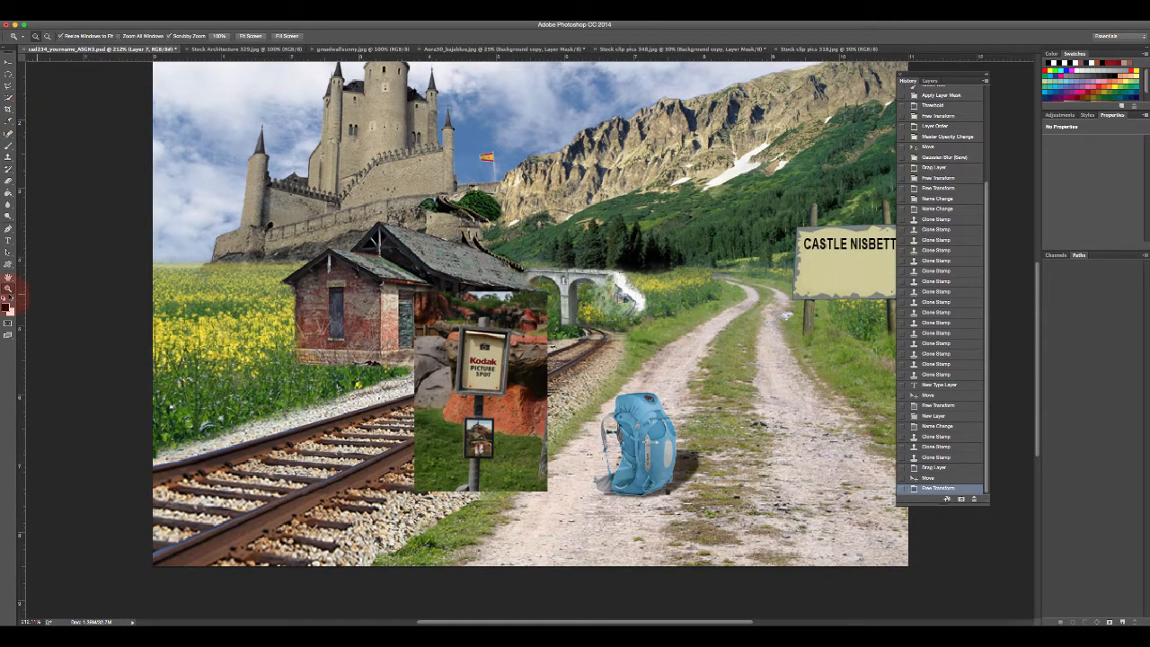
left_click_drag(446, 333, 503, 333)
left_click_drag(275, 246, 269, 206)
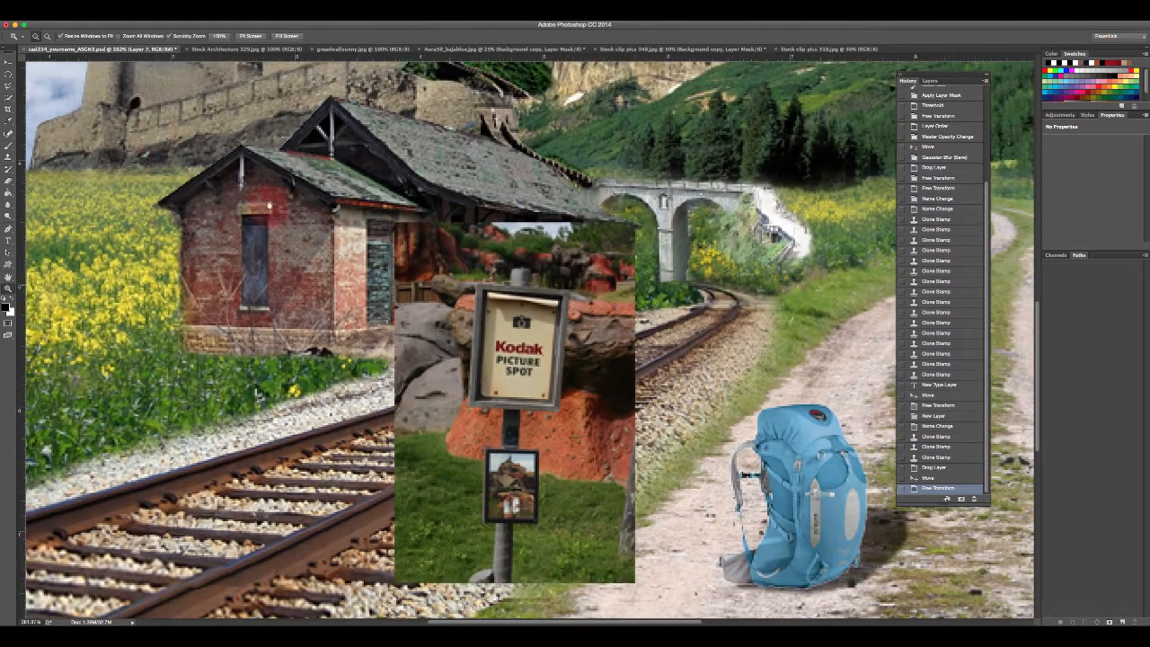
left_click(8, 86)
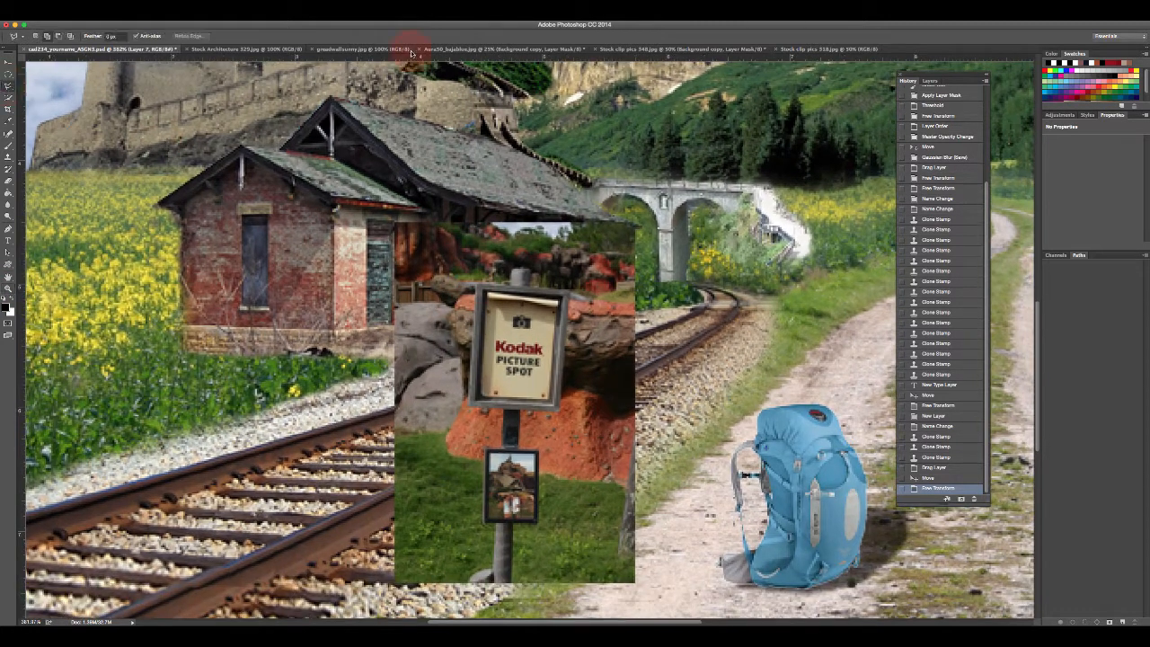
left_click(978, 22)
left_click(985, 32)
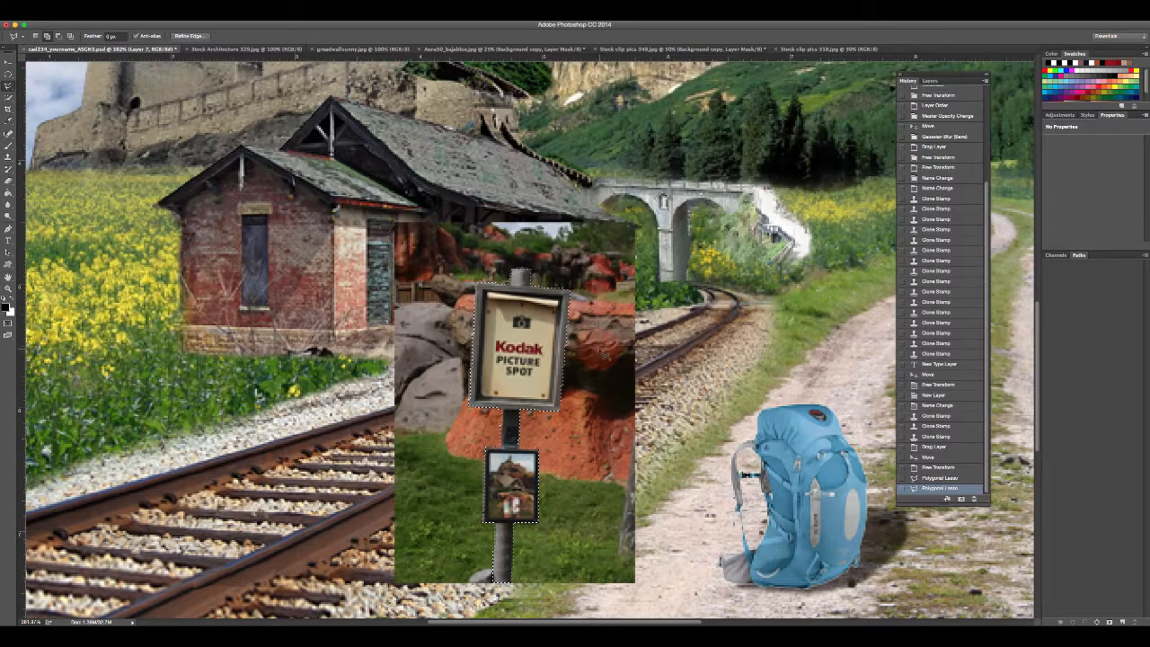
left_click(930, 80)
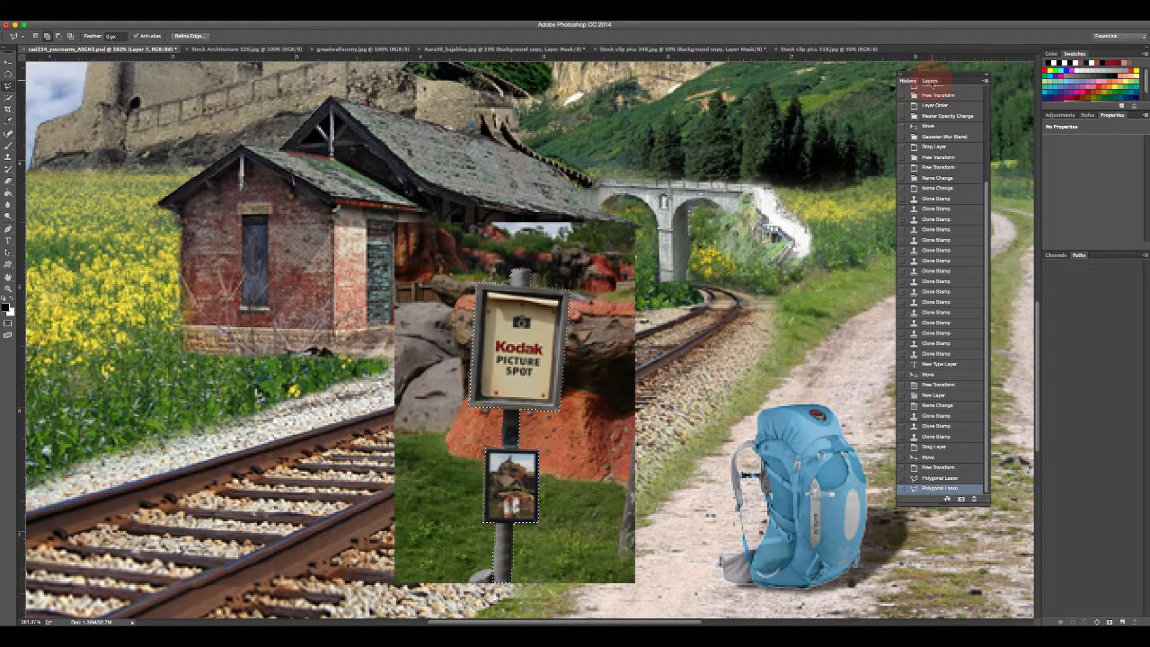
left_click(965, 203)
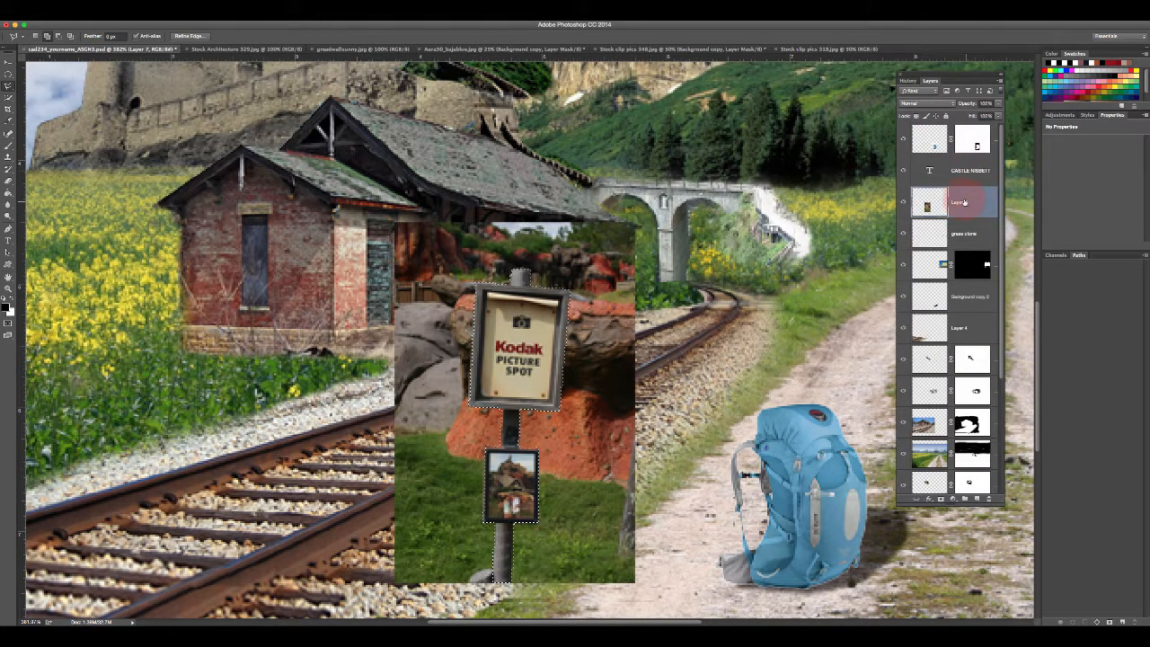
left_click(941, 499)
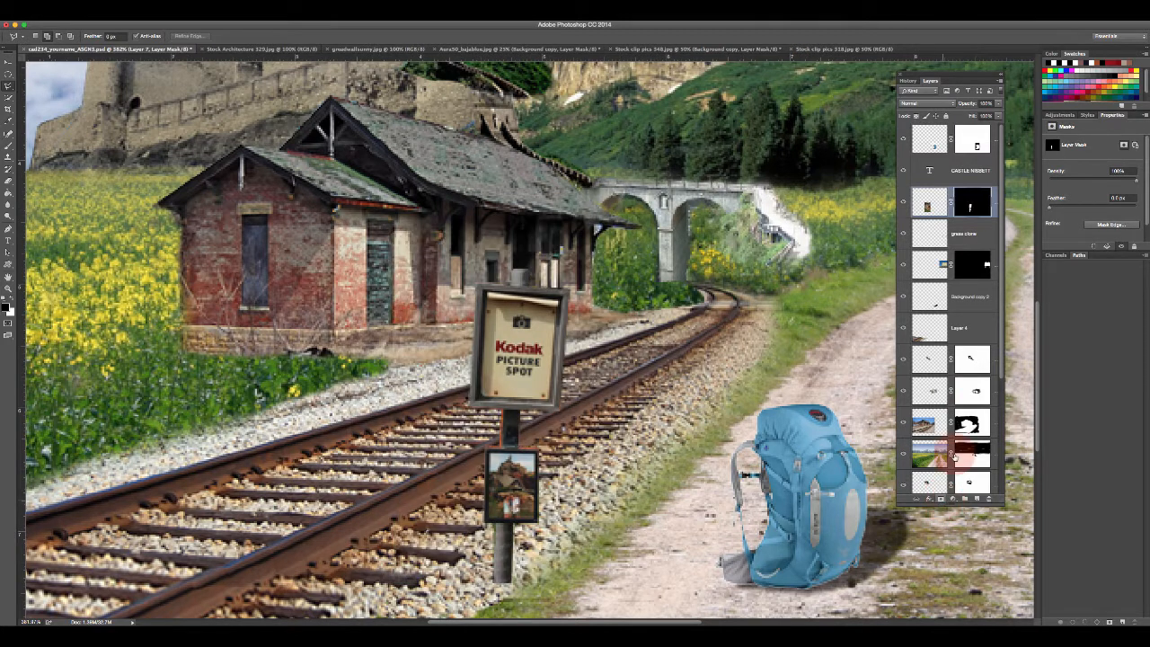
- Move the grass clone layer above the masked Kodak sign layer
left_click(920, 205)
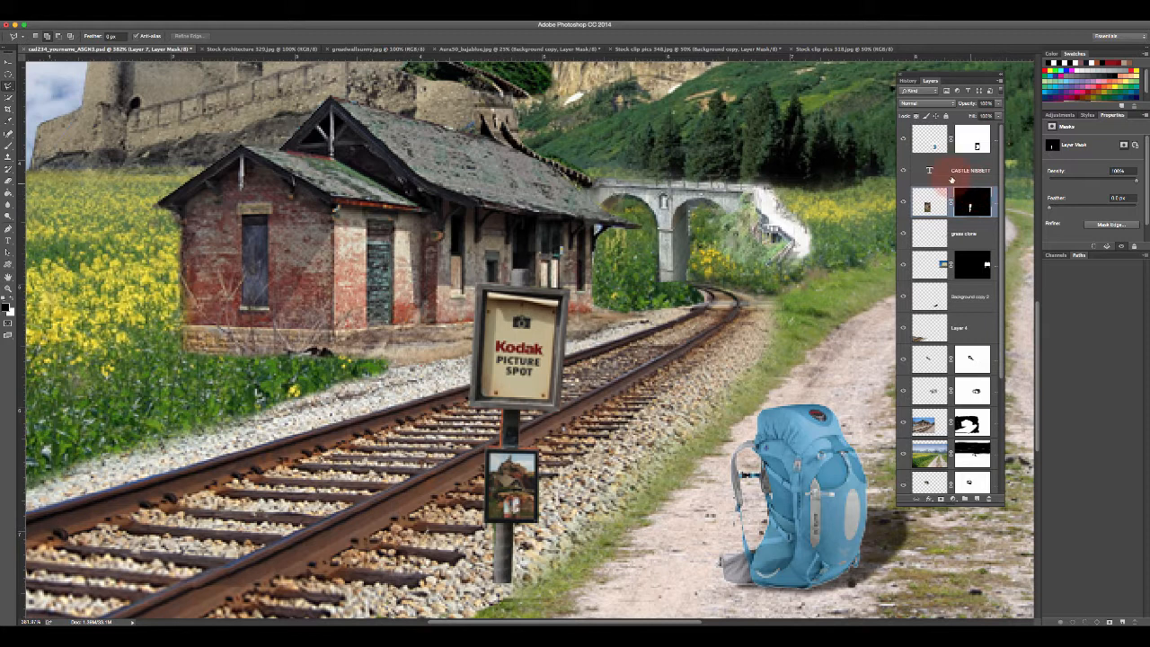
left_click(964, 234)
left_click_drag(962, 235, 964, 191)
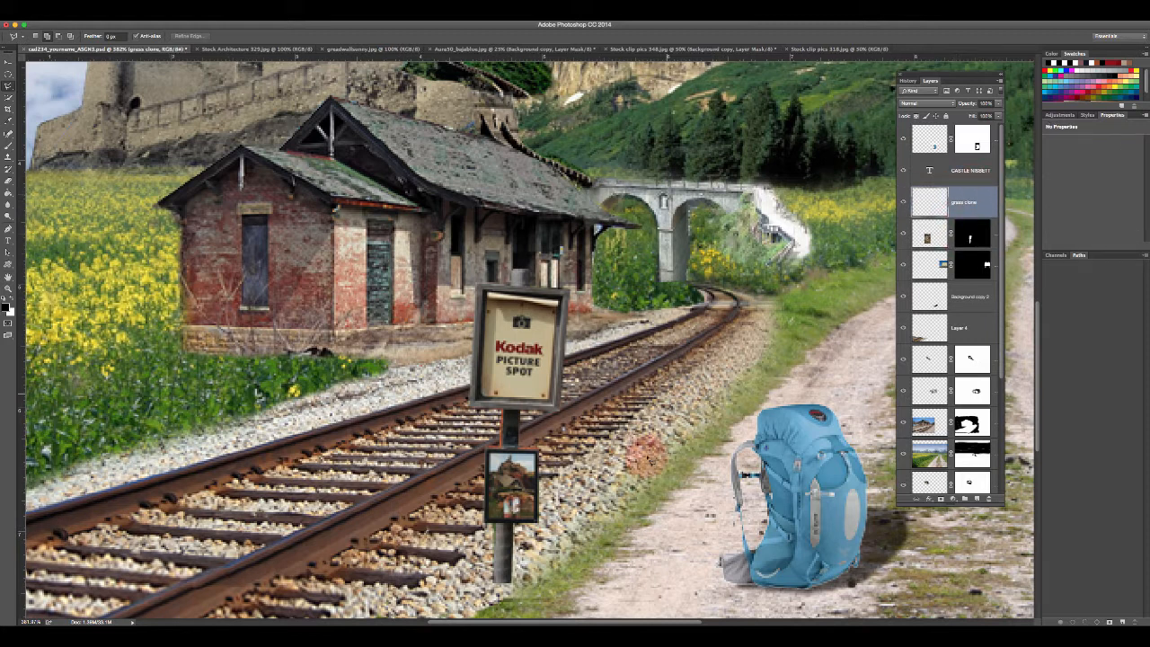
- Clone grass over the foot of the Kodak sign's post on the grass clone layer with the Clone Stamp
scroll(517, 246, "down", 3)
scroll(517, 245, "down", 3)
scroll(516, 245, "right", 5)
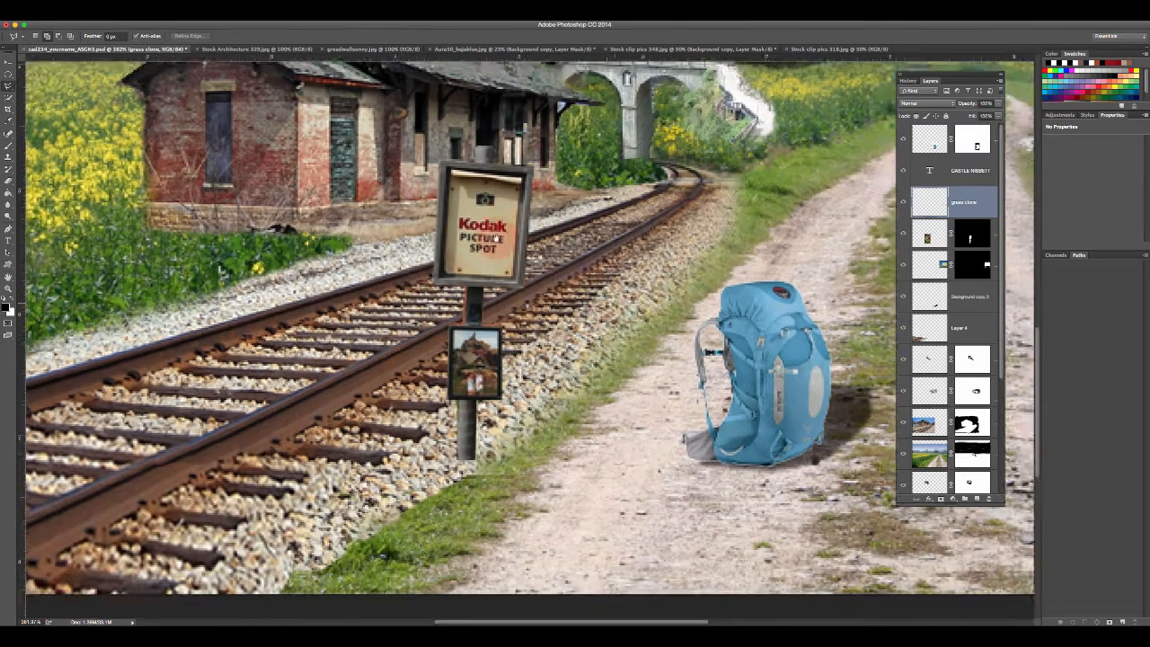
scroll(516, 245, "up", 2)
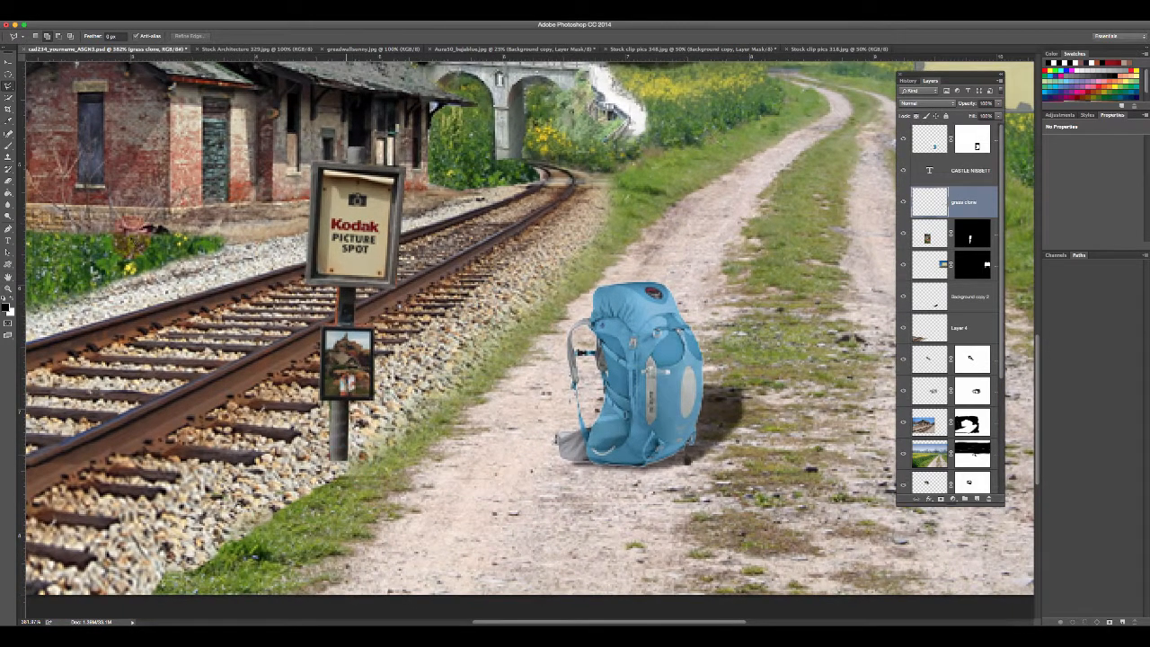
left_click(8, 157)
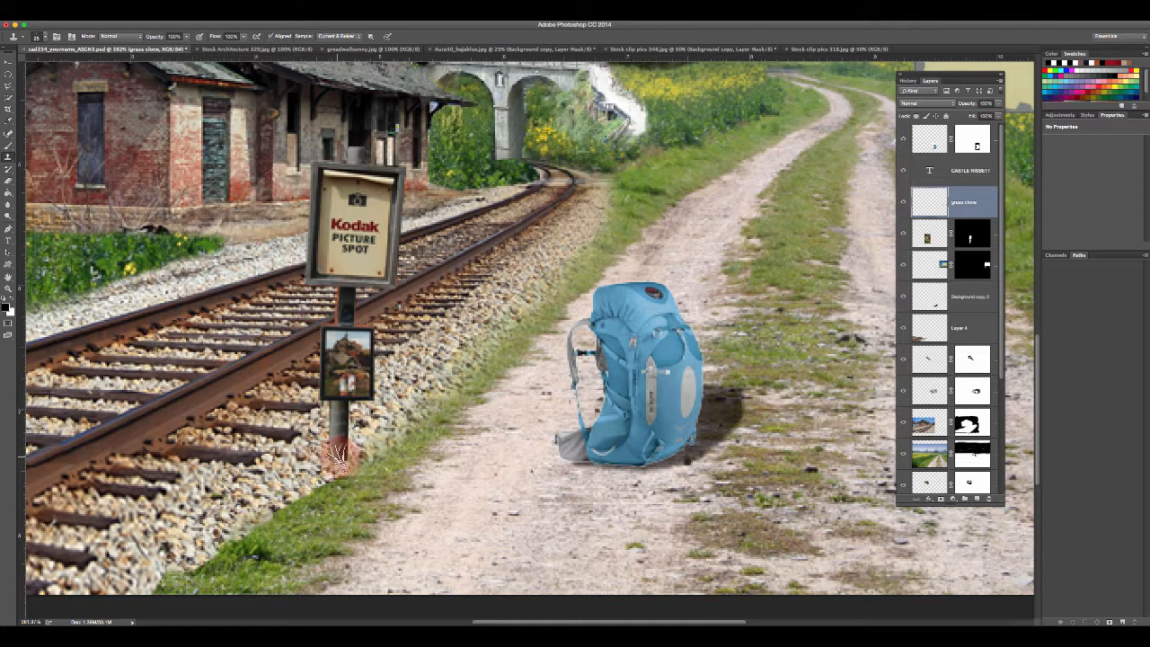
mouse_move(341, 461)
left_mouse_down()
mouse_move(364, 452)
mouse_move(339, 460)
mouse_move(351, 458)
left_mouse_up()
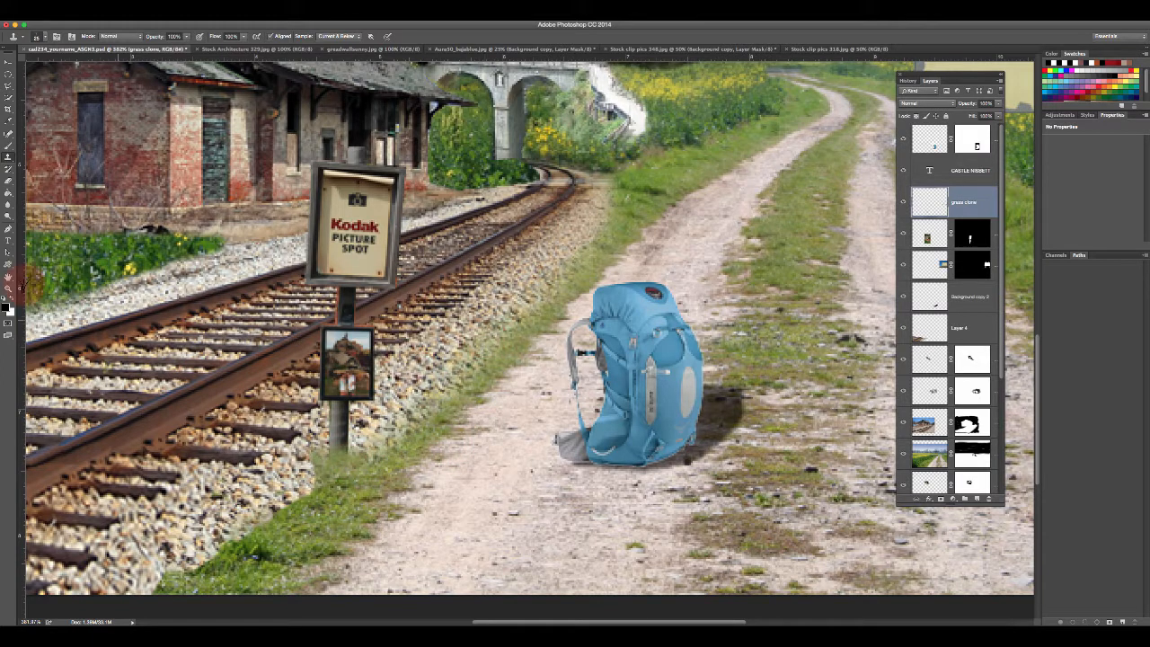
key("z")
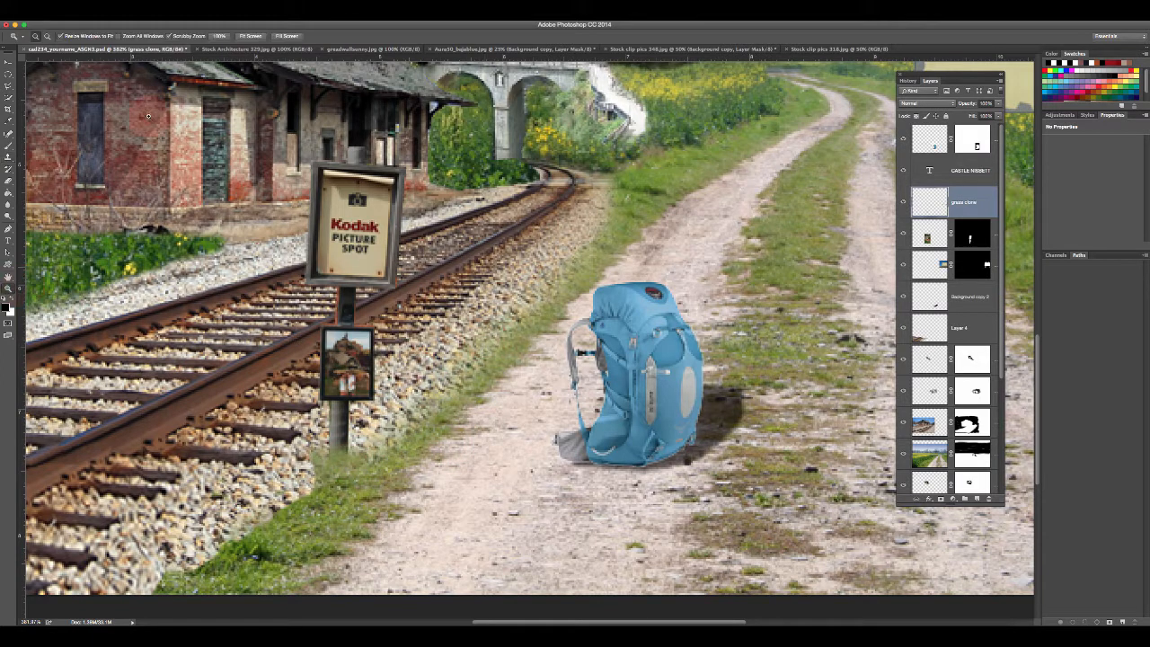
left_click(249, 36)
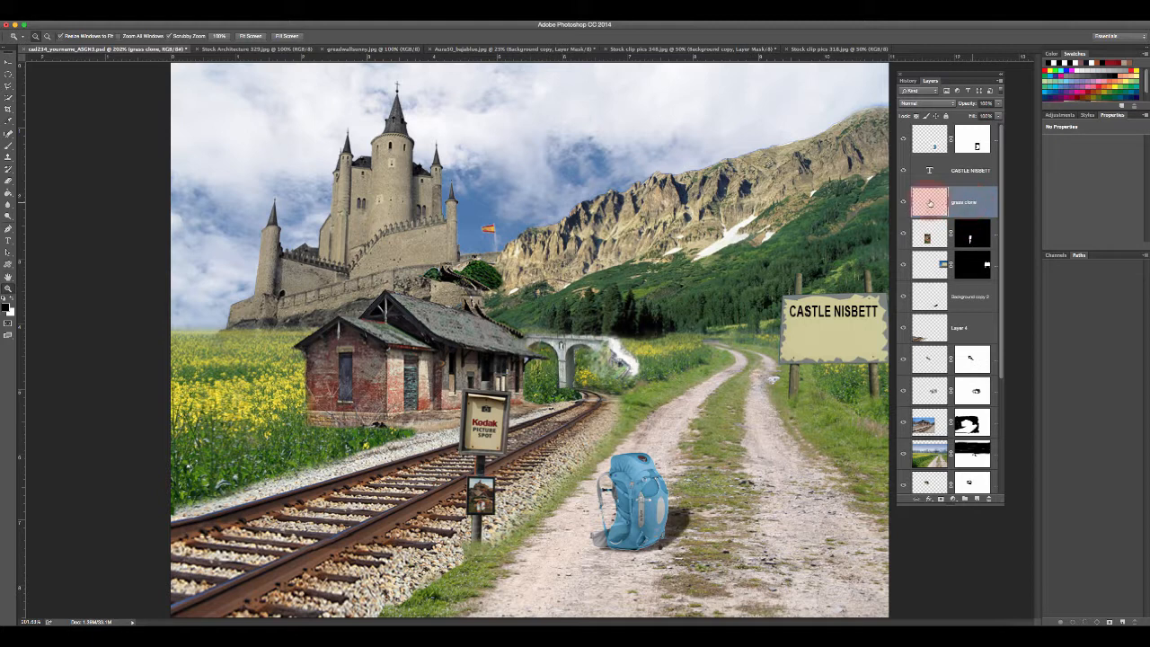
- Hide the Kodak sign layer and make the backpack layer at the top of the stack active
left_click(903, 235)
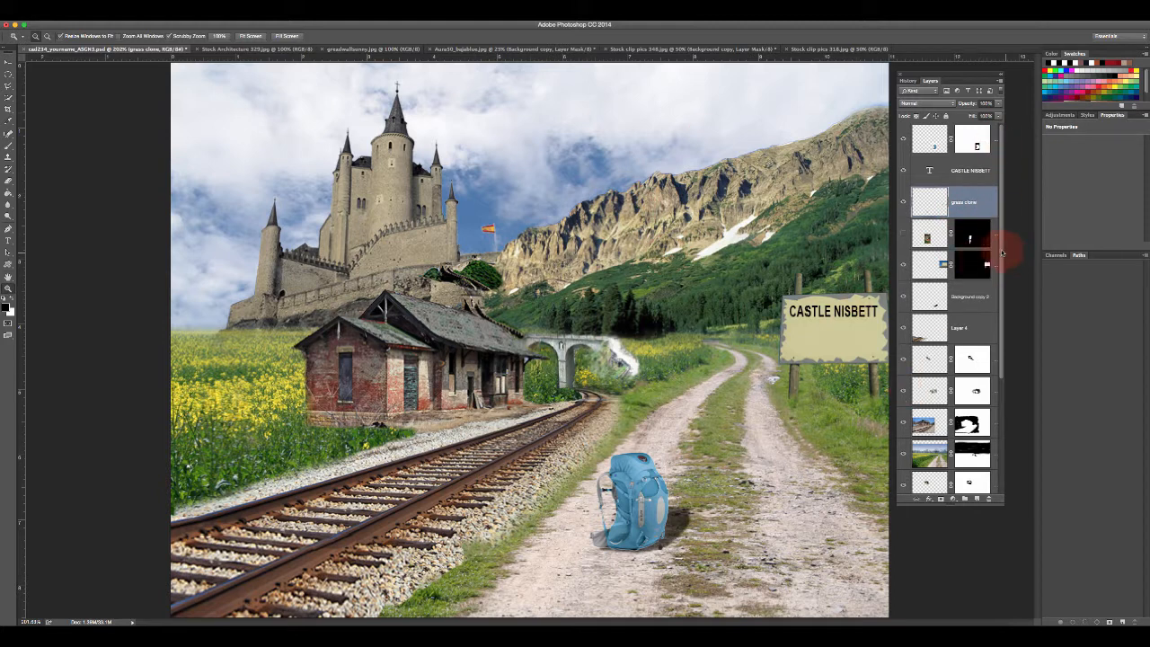
left_click(972, 139)
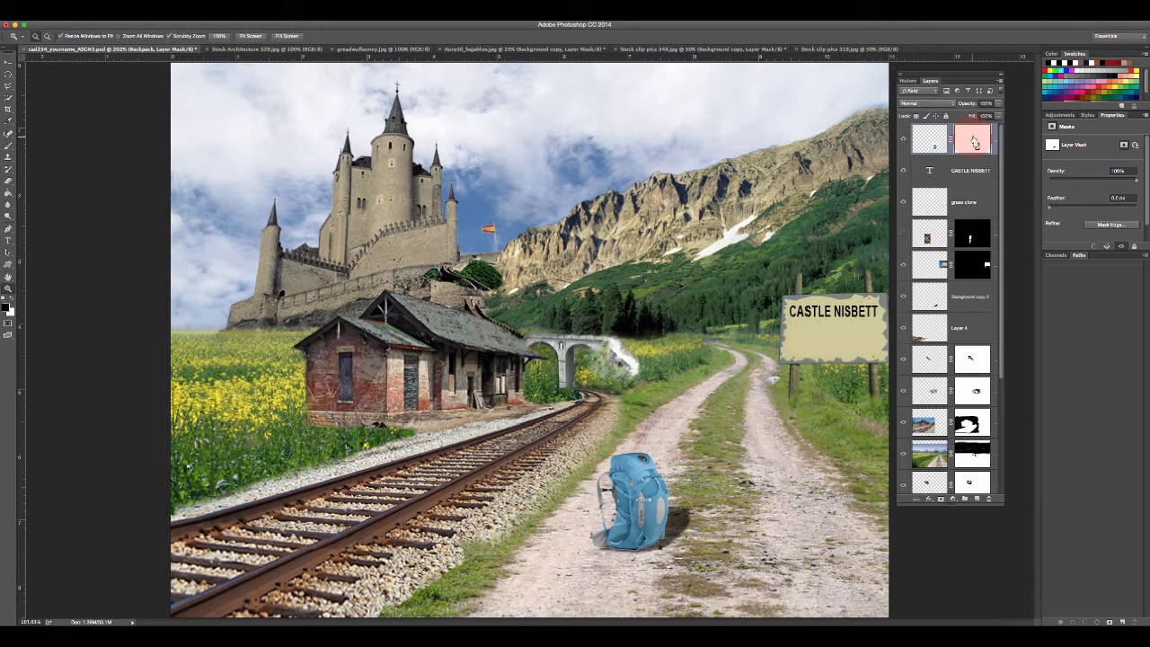
- Try stamping all visible layers into a new merged layer above the backpack, and delete that merged layer
left_click(988, 104)
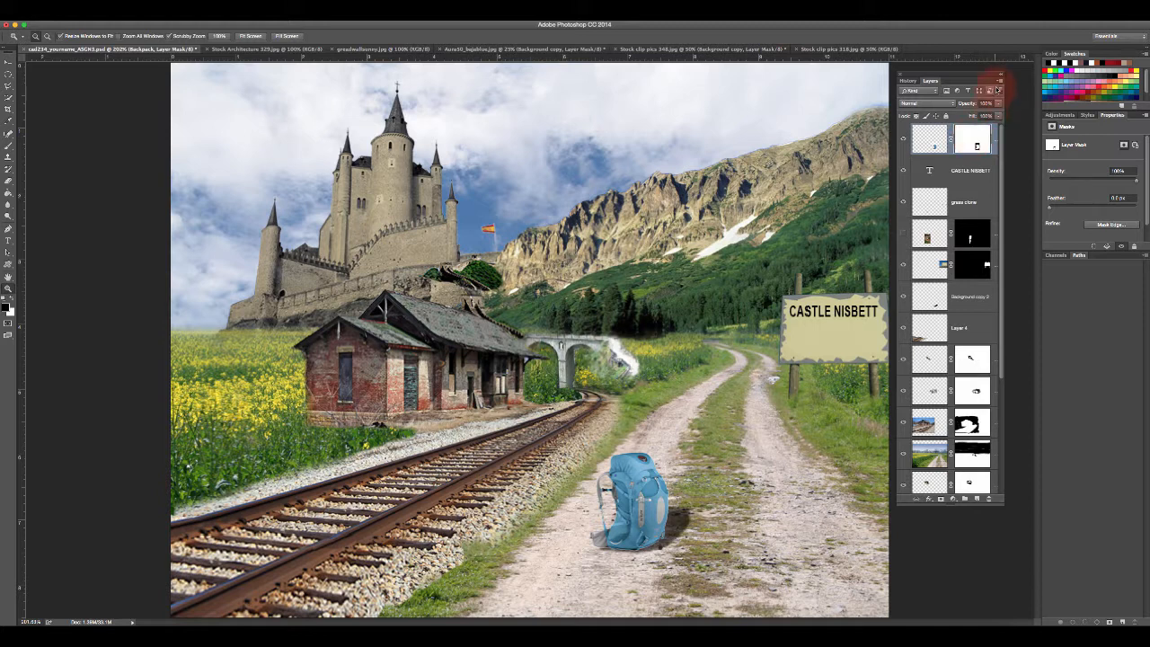
left_click(999, 83)
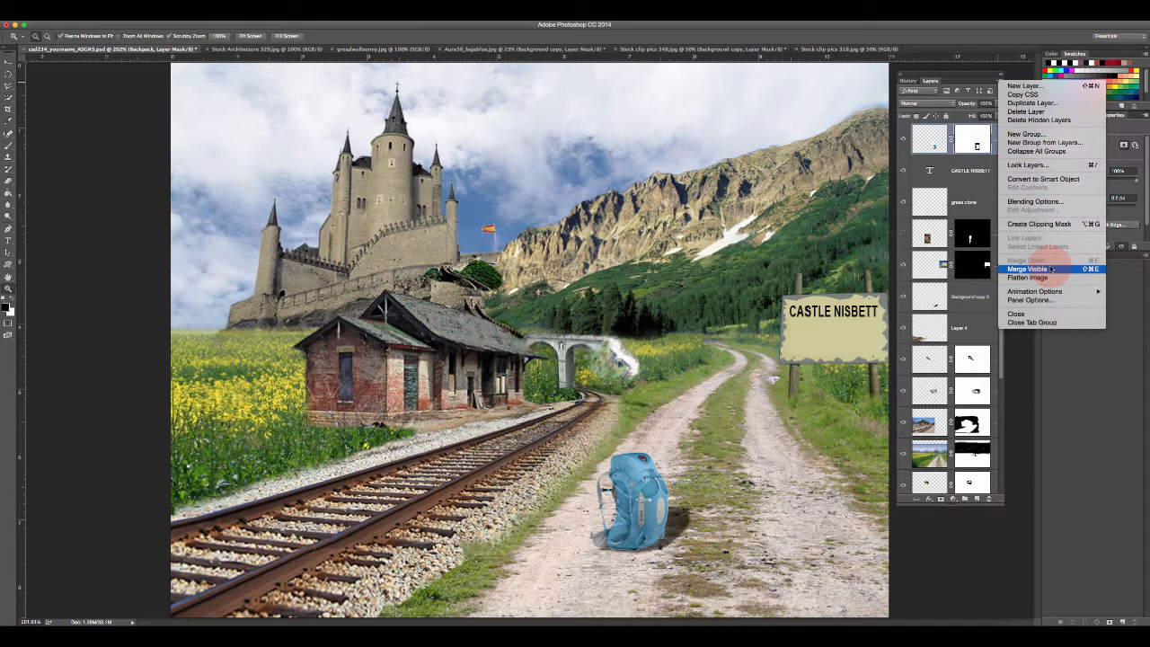
left_click(1052, 268, "alt")
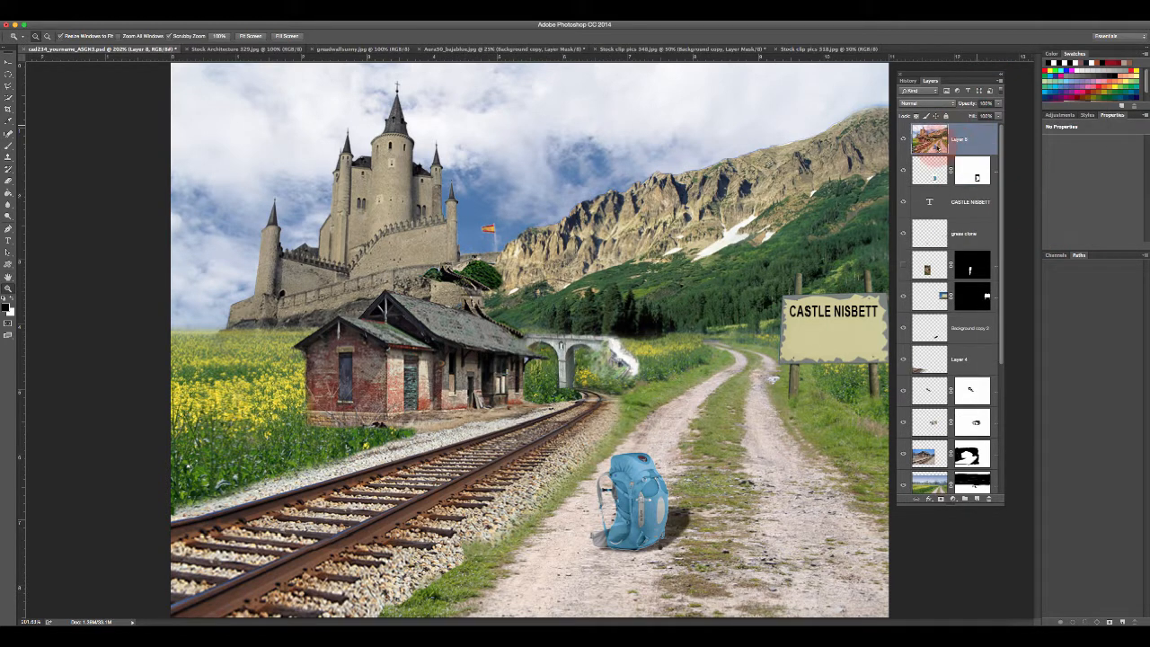
left_click(904, 135)
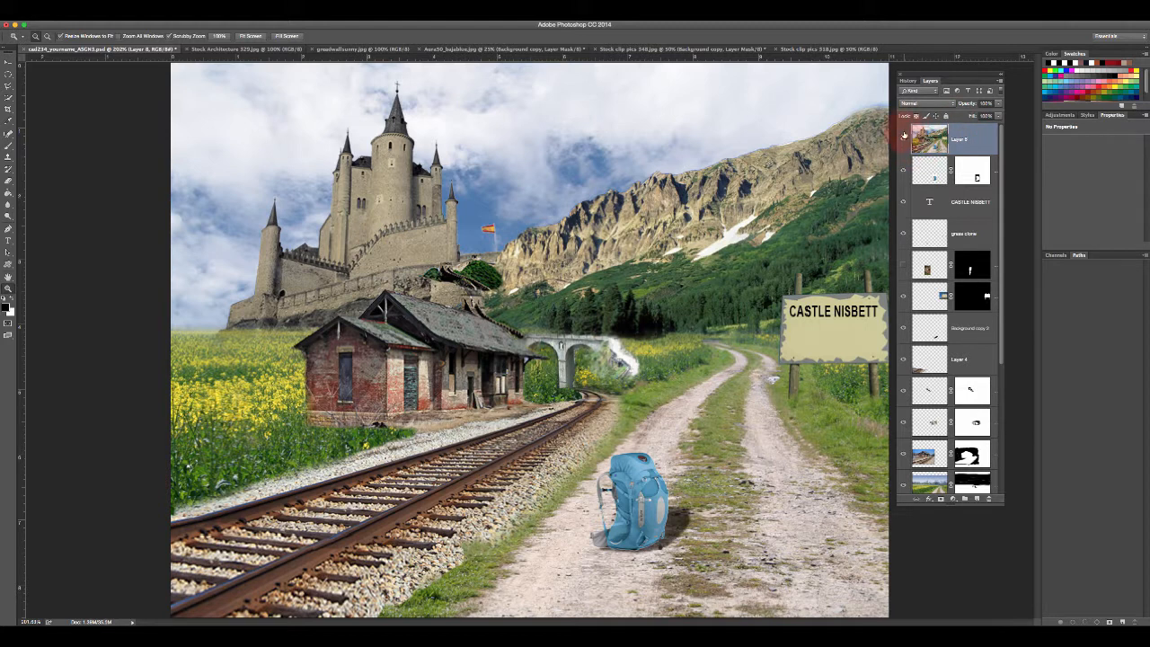
left_click(974, 149)
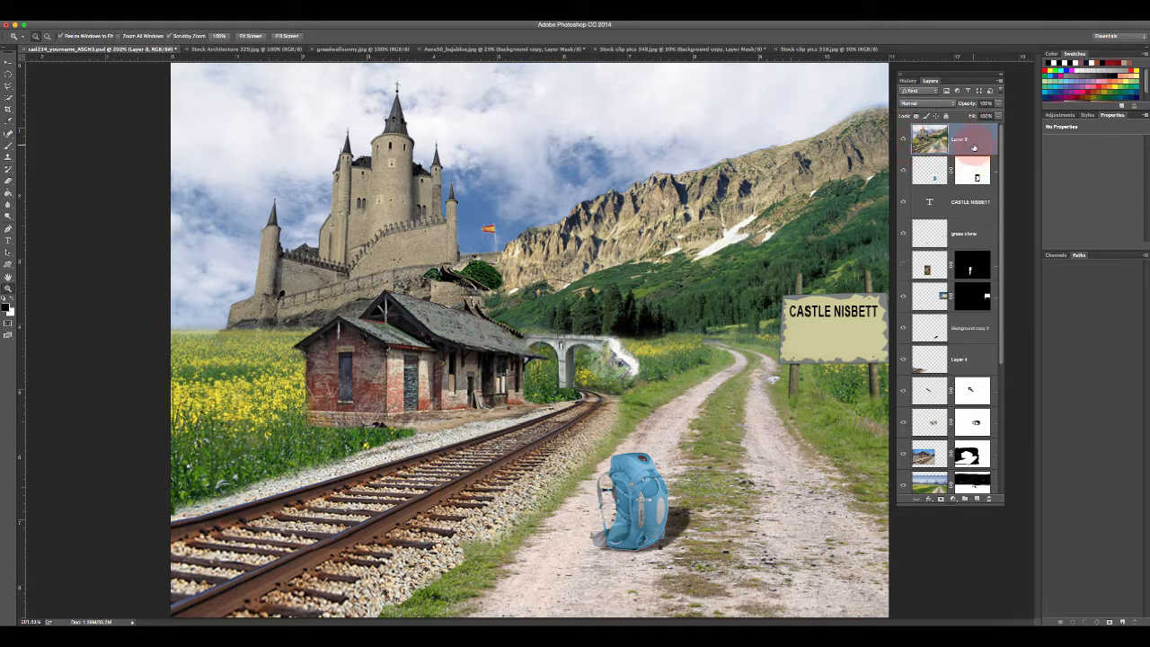
left_click(952, 171)
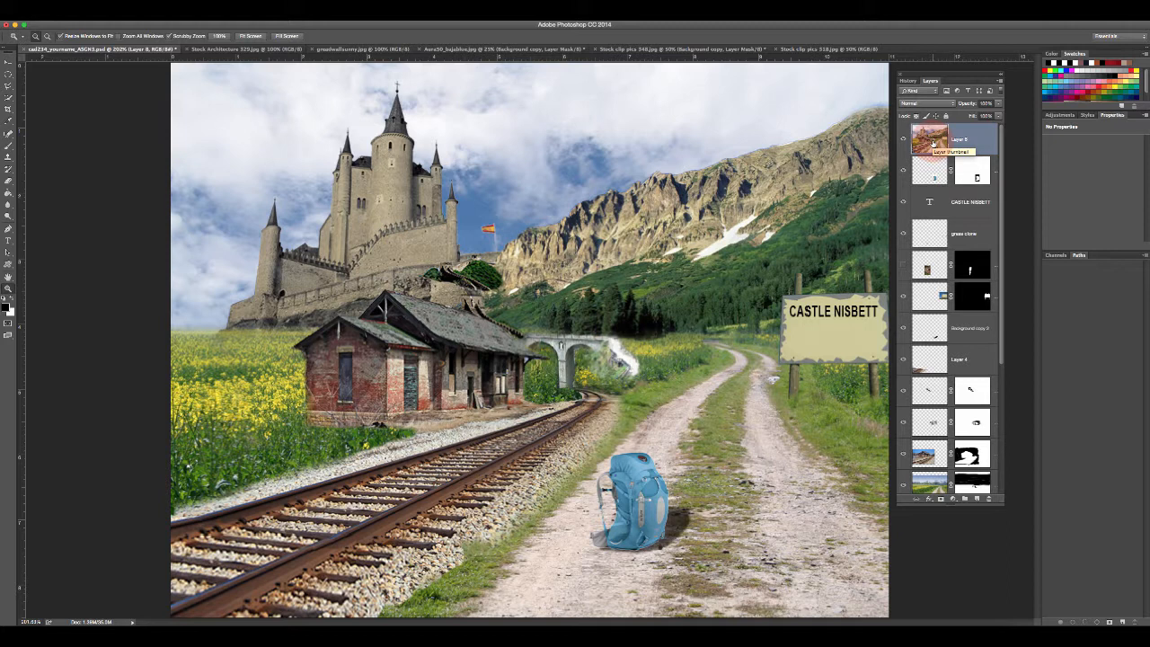
left_click_drag(944, 132, 988, 497)
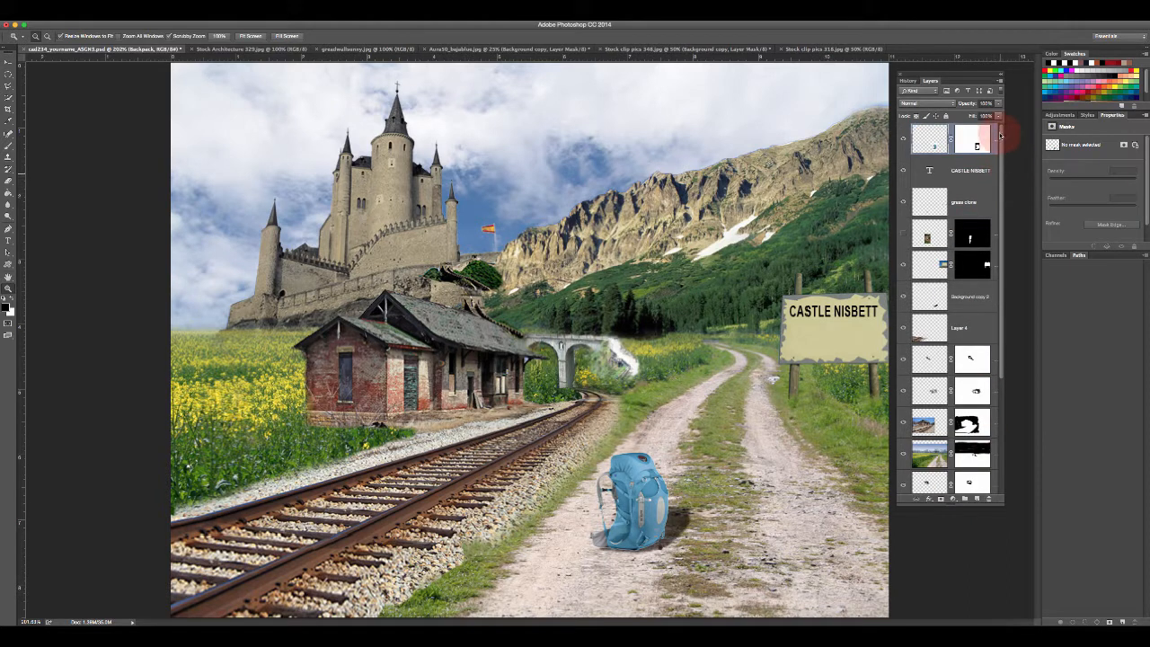
- Stamp the visible layers into a new merged layer above the backpack layer, keeping all the original layers
left_click(966, 138)
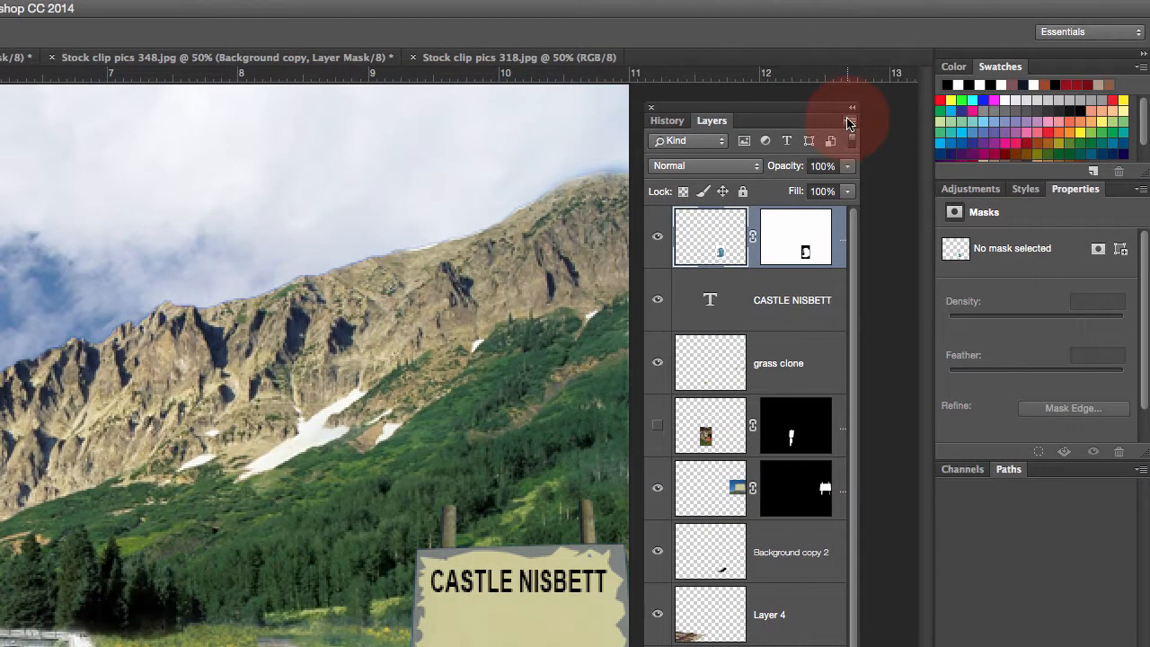
left_click(850, 123)
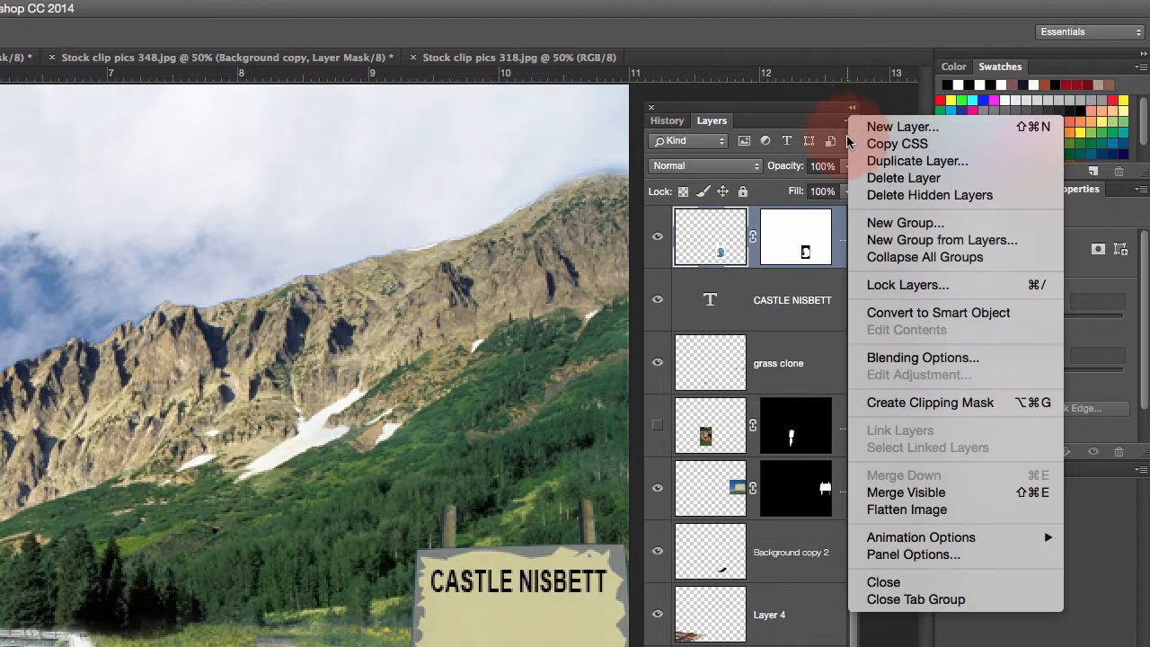
left_click(915, 494)
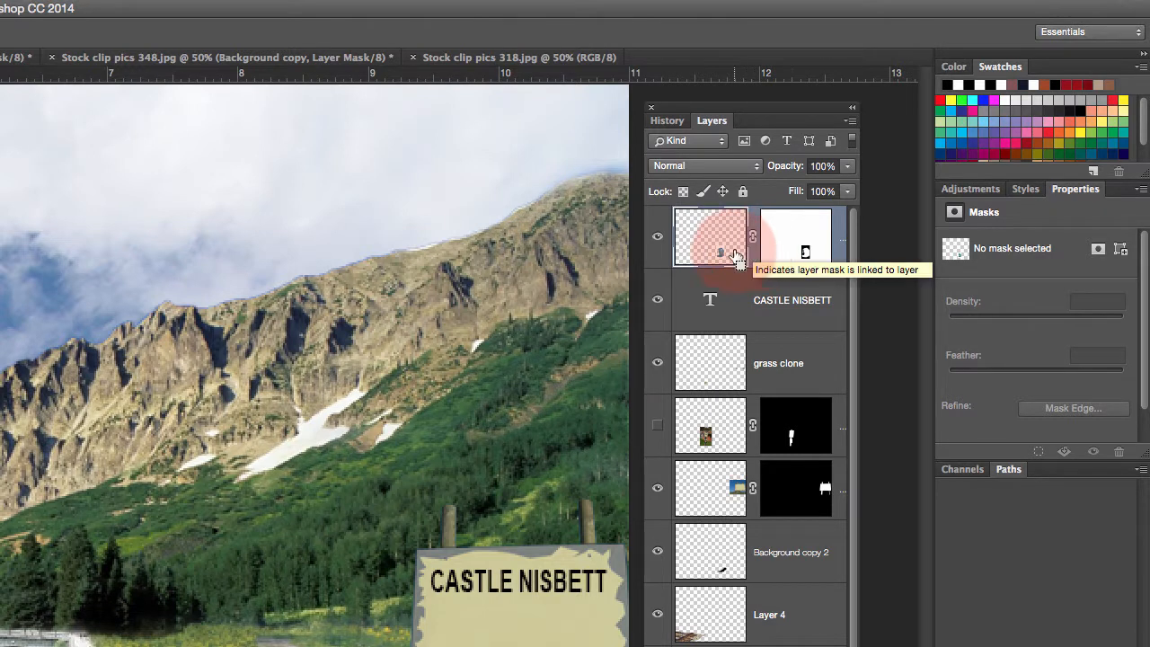
left_click(849, 122)
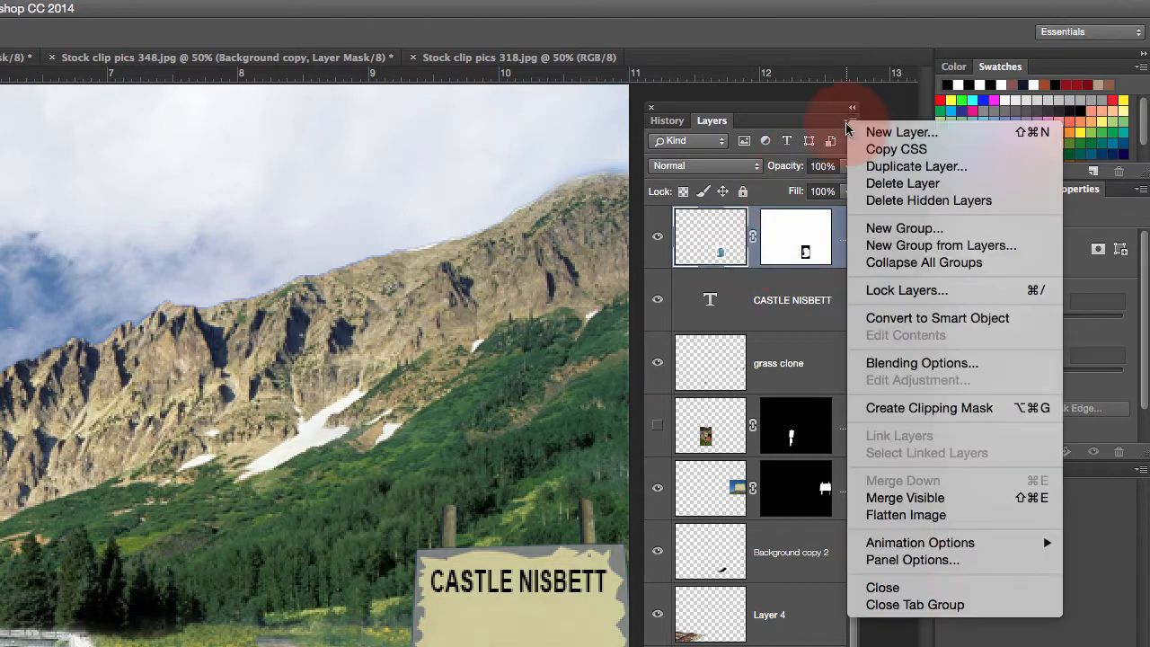
left_click(935, 499, "alt")
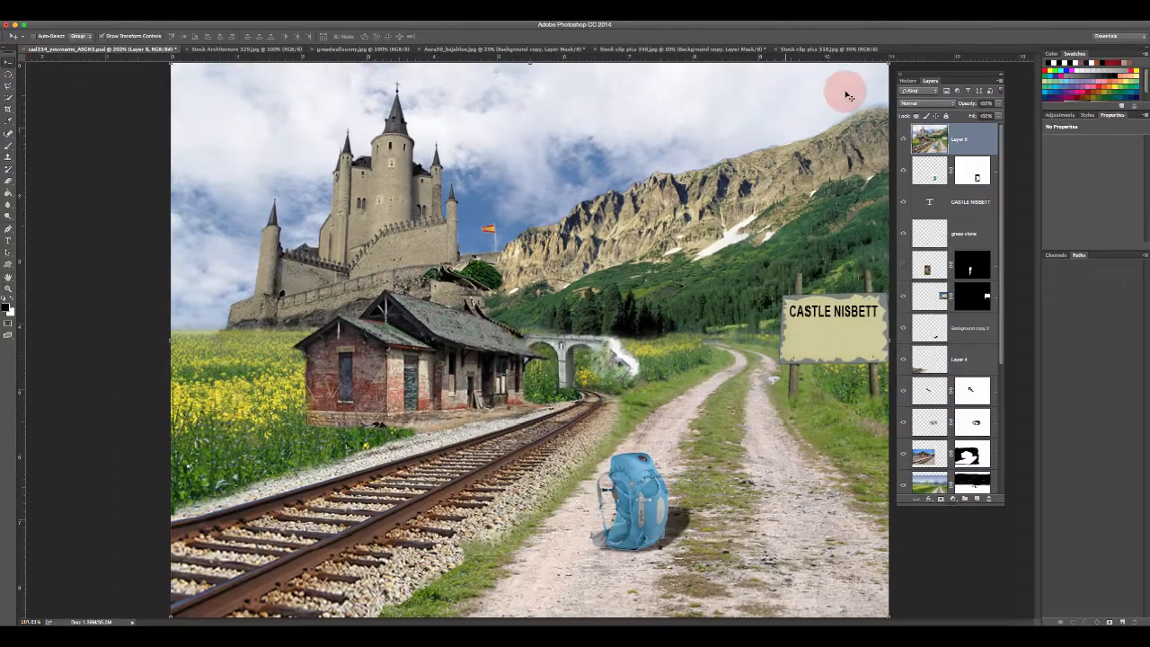
- Scale the stamped scene layer down to about 32% with Free Transform, place it over the mountains and apply
key("ctrl+t")
left_click_drag(857, 81, 697, 179)
left_click_drag(584, 198, 457, 214)
left_click_drag(553, 178, 594, 162)
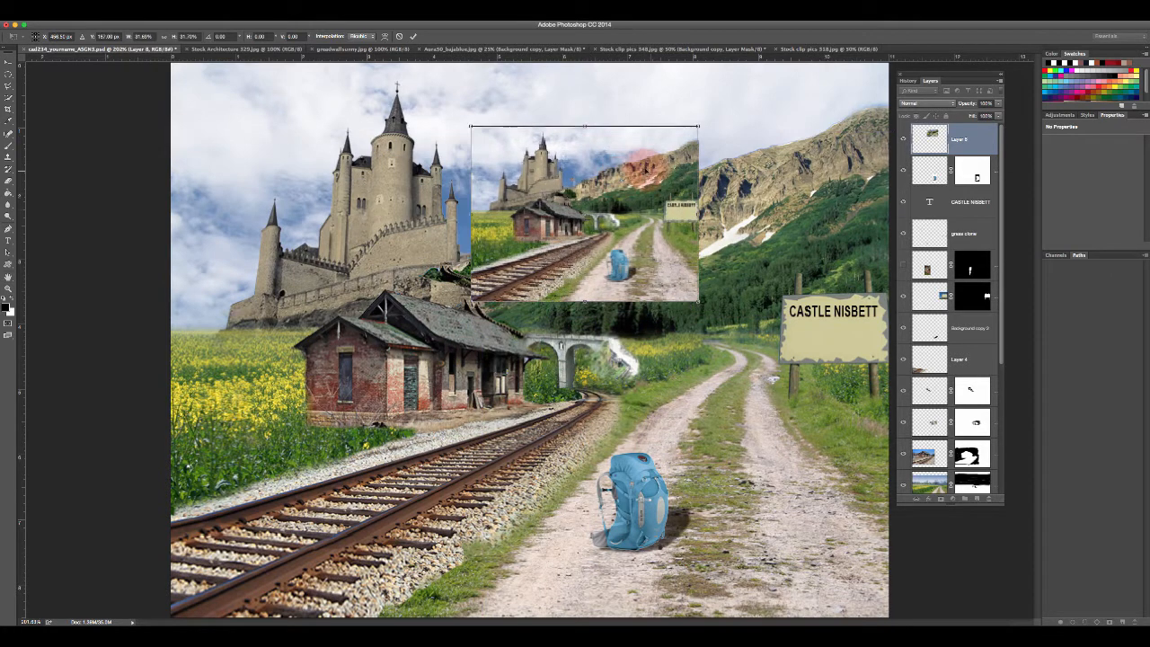
left_click(415, 38)
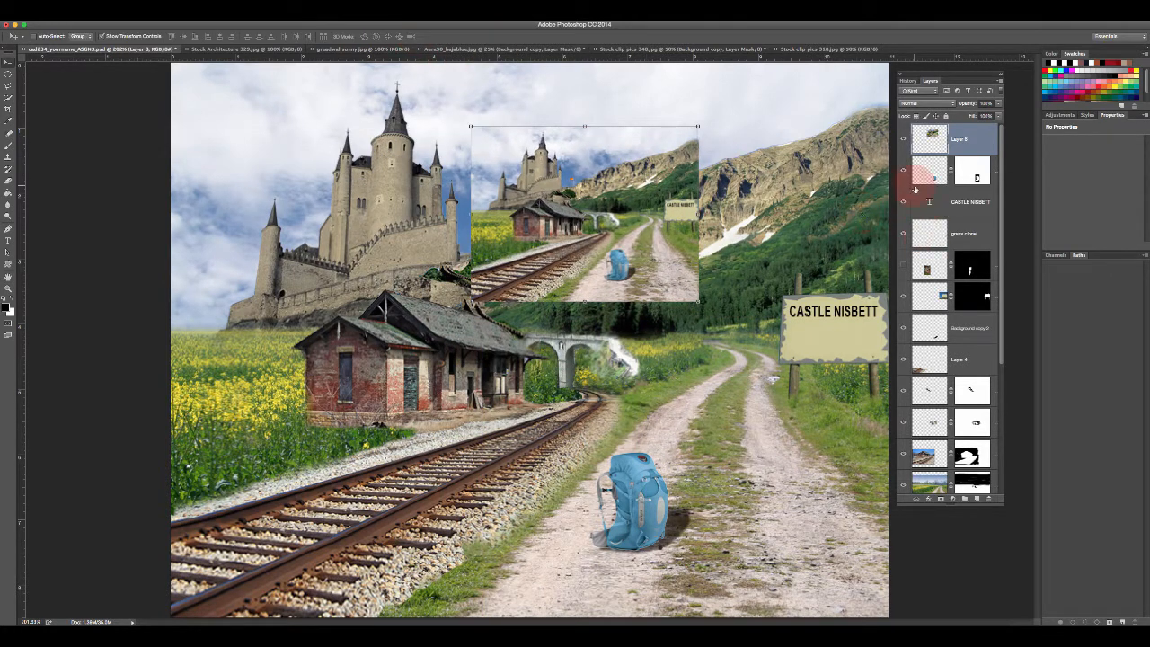
- Show the Kodak sign layer again, and move and shrink the stamped scene to cover the sign's small lower picture
left_click(903, 263)
left_click(903, 265)
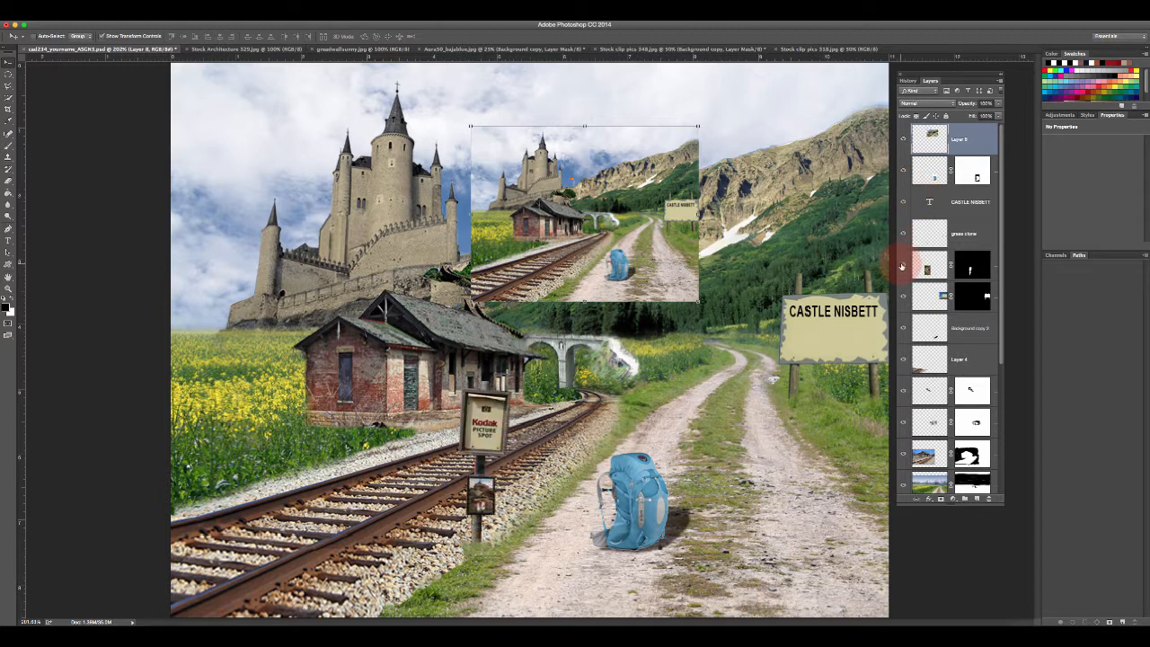
left_click_drag(615, 176, 616, 388)
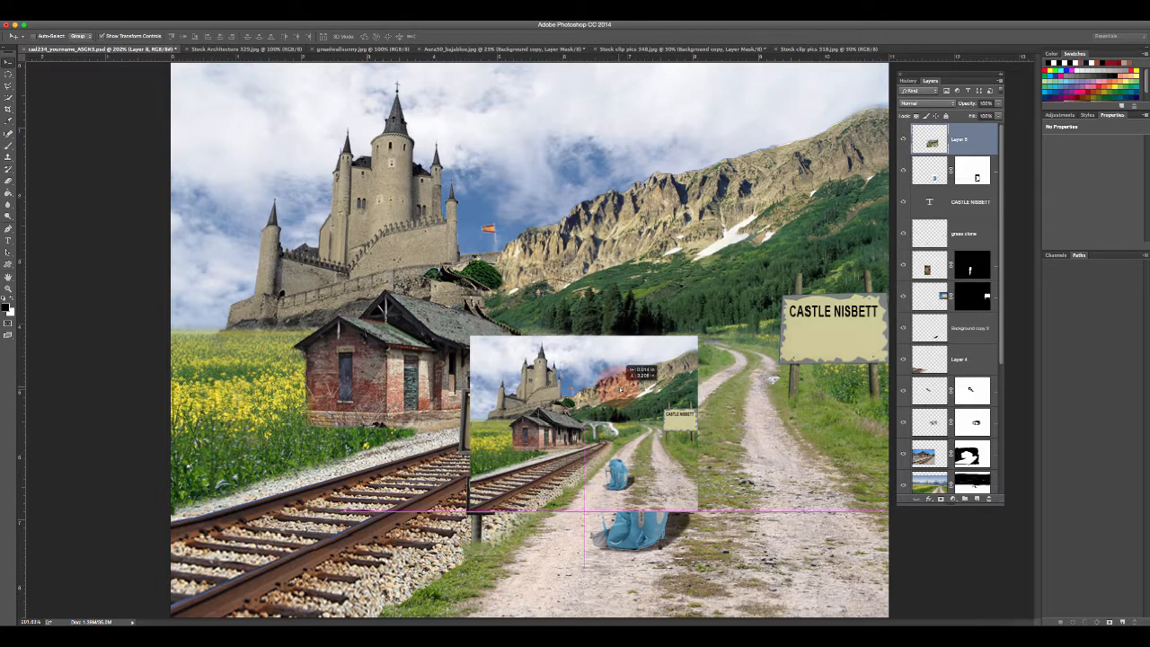
left_click_drag(696, 339, 488, 496)
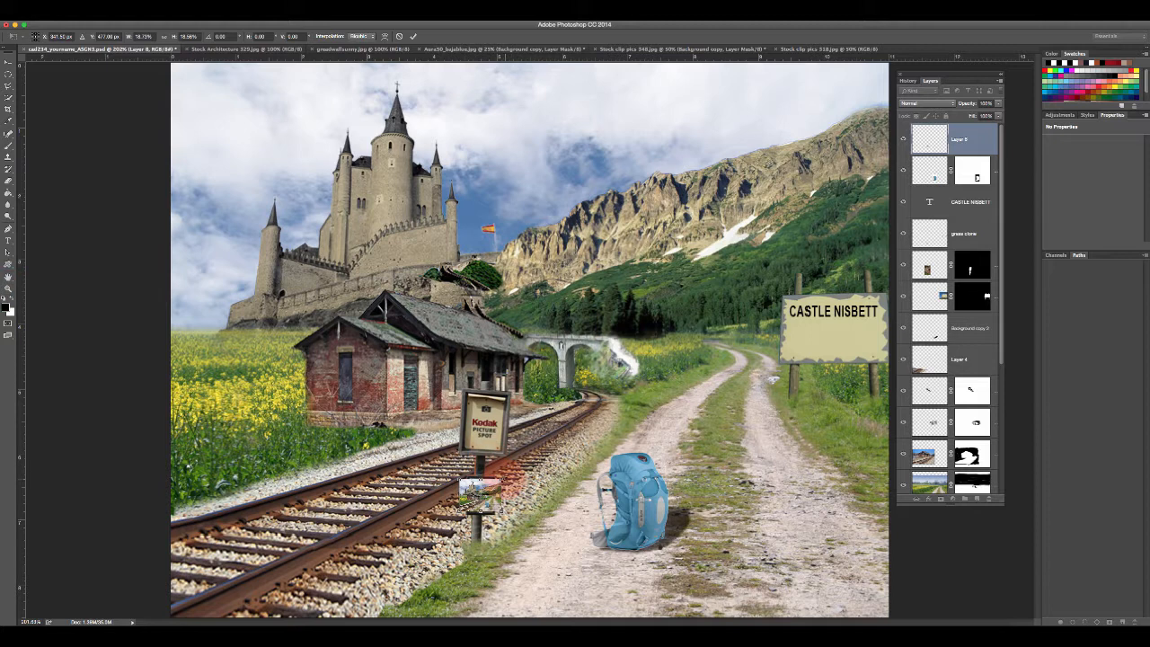
mouse_move(503, 483)
left_mouse_down()
mouse_move(509, 476)
mouse_move(486, 491)
left_mouse_up()
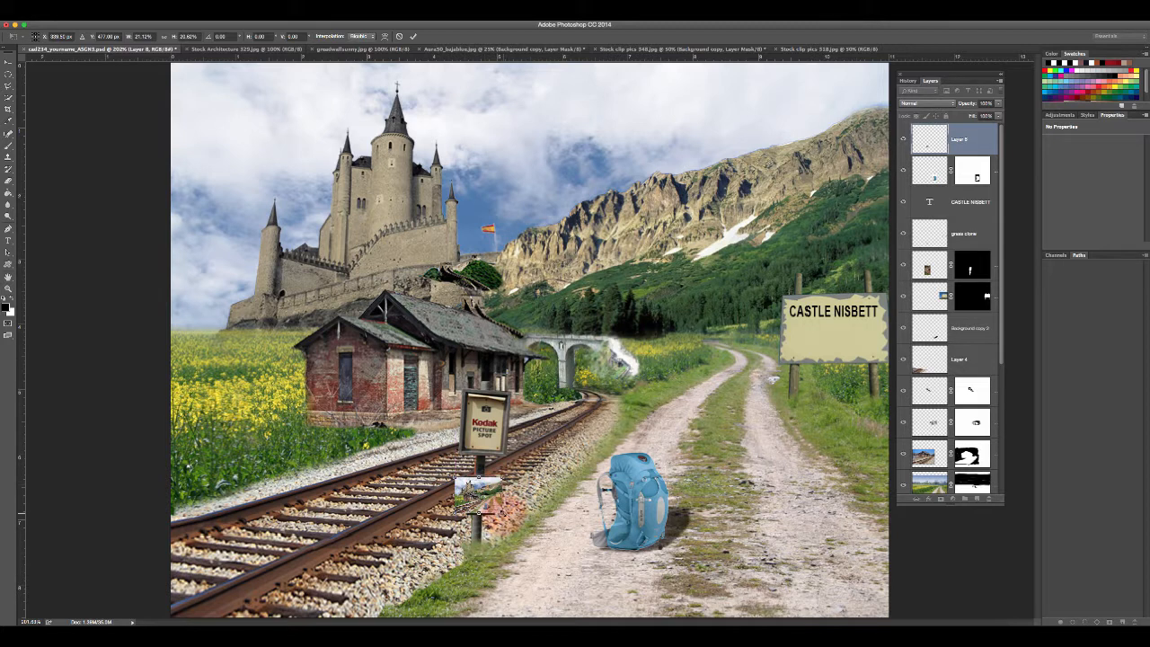
left_click_drag(503, 511, 514, 516)
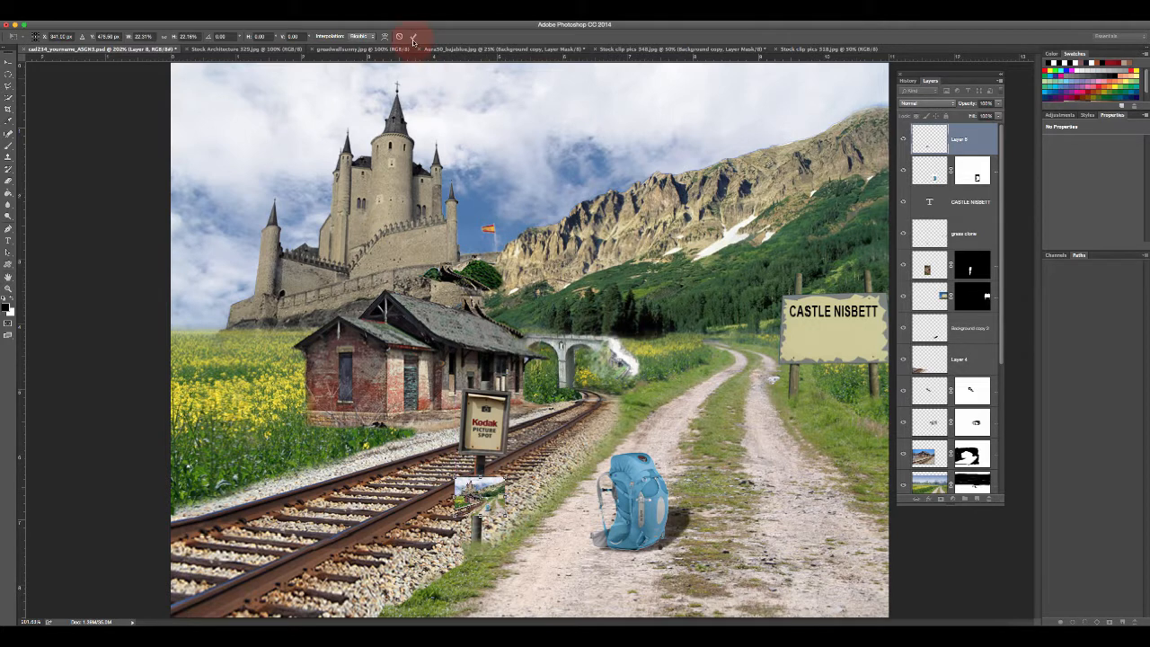
left_click(414, 38)
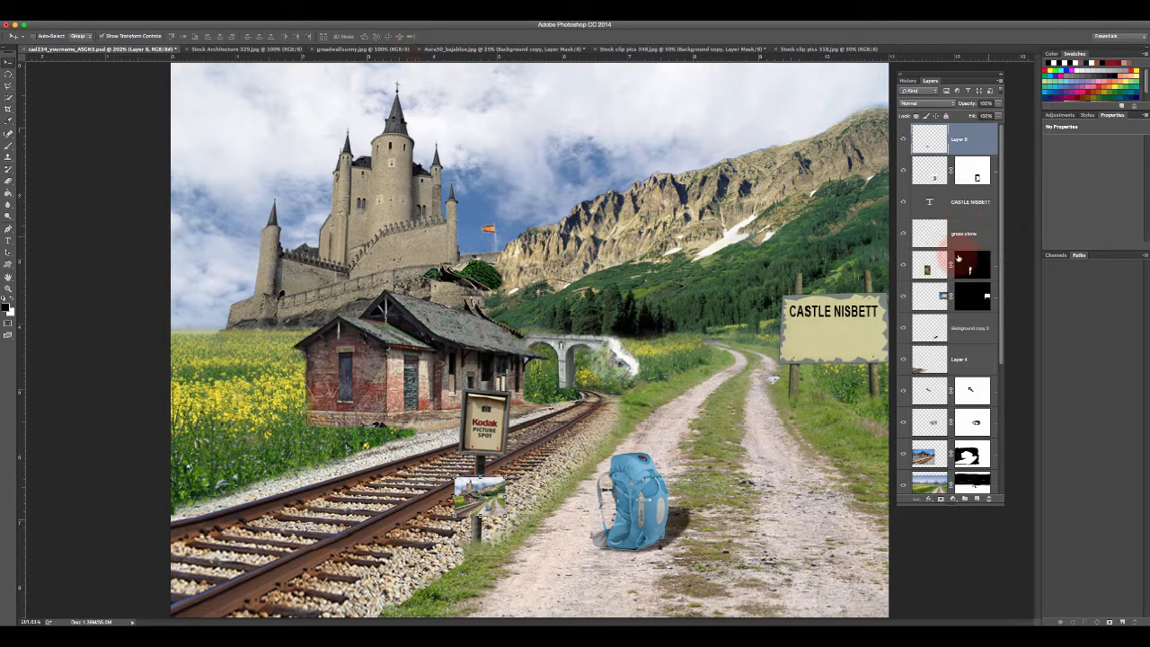
- Rename the merged scene layer "Stamped layer" and give it a black 3 px outside Stroke at 100% opacity
double_click(958, 141)
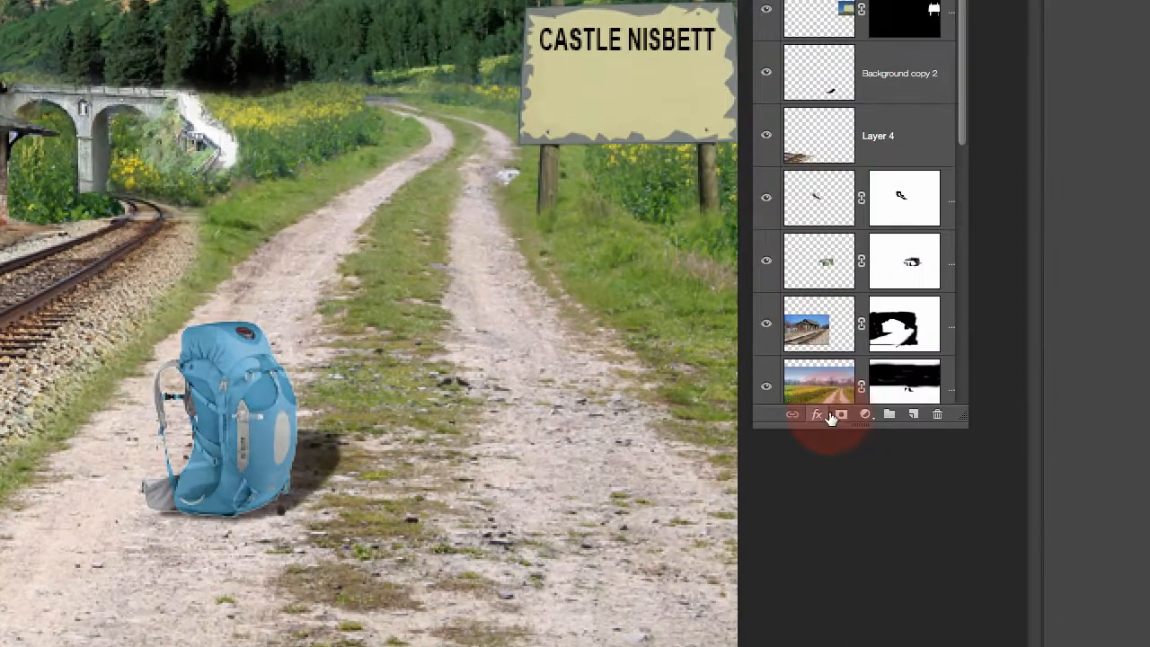
left_click(828, 415)
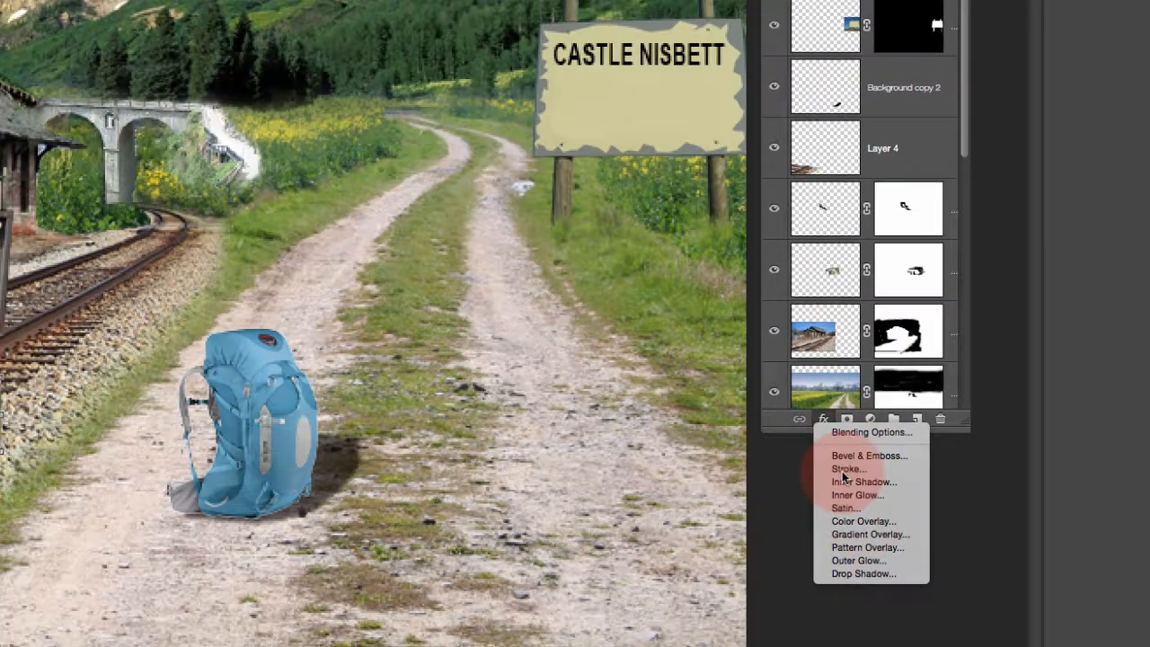
left_click(843, 466)
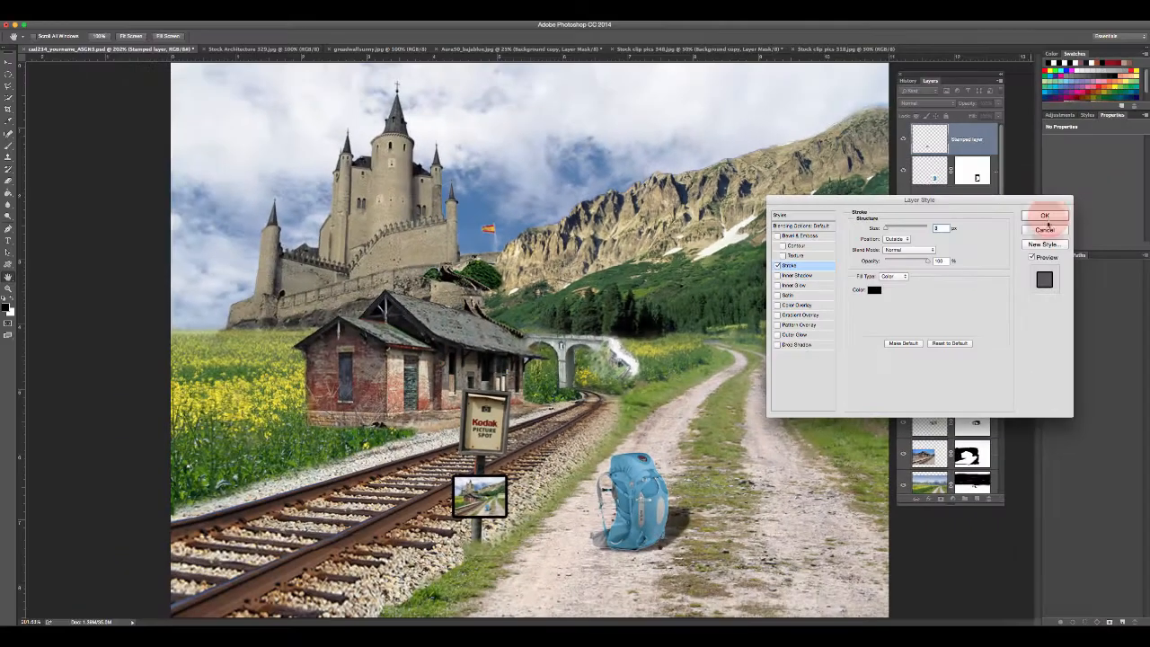
left_click(1078, 107)
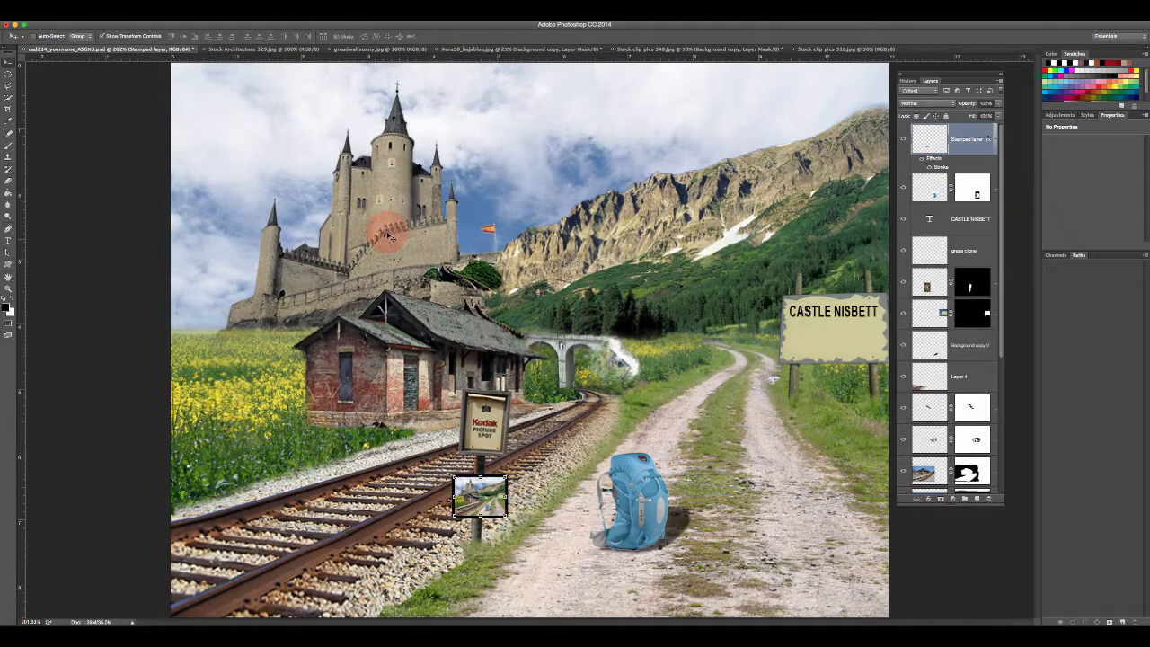
- Switch to Word to compare the composite with the assignment's example picture and instructions, then return to Photoshop
left_click(8, 288)
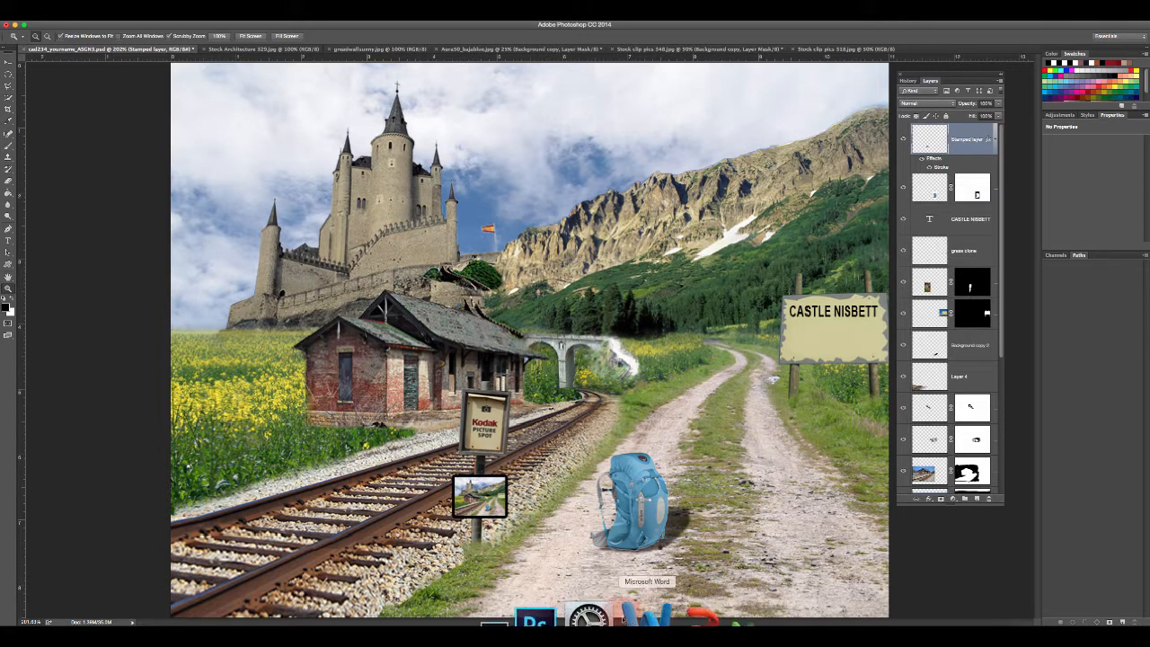
left_click(629, 616)
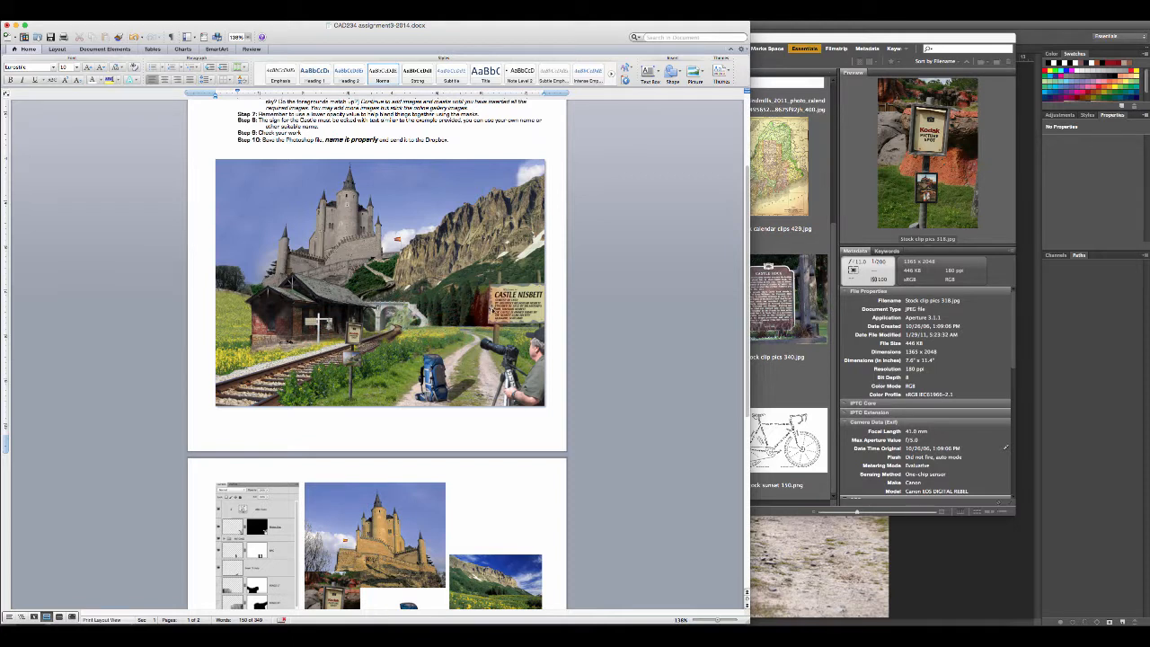
left_click(927, 564)
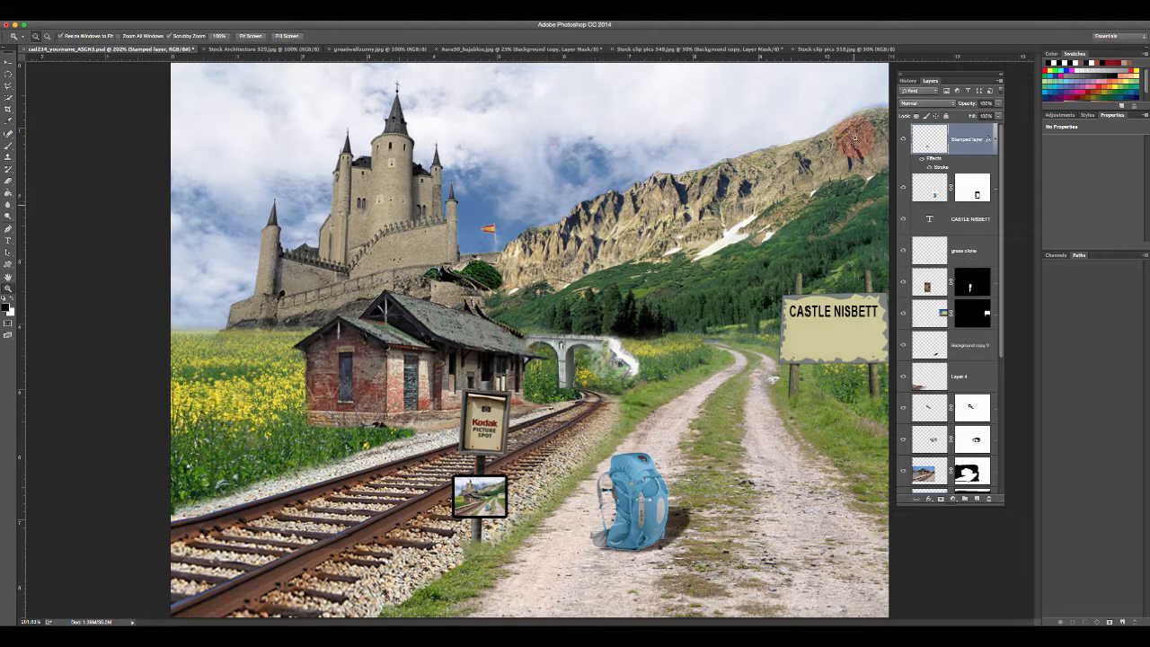
left_click(987, 24)
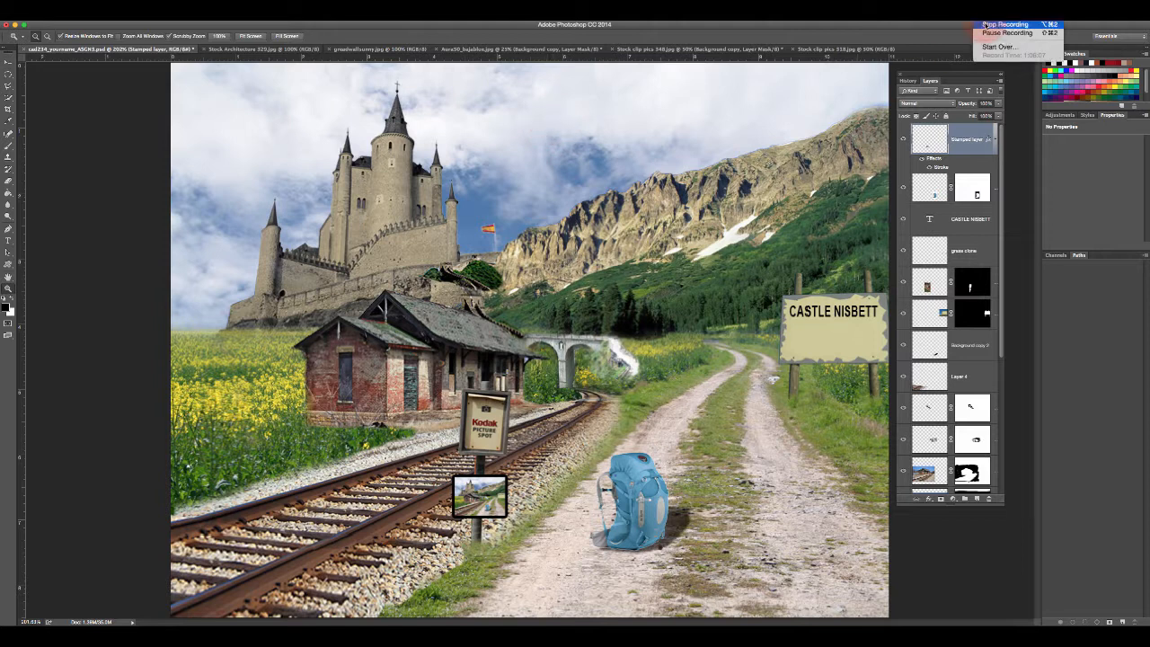